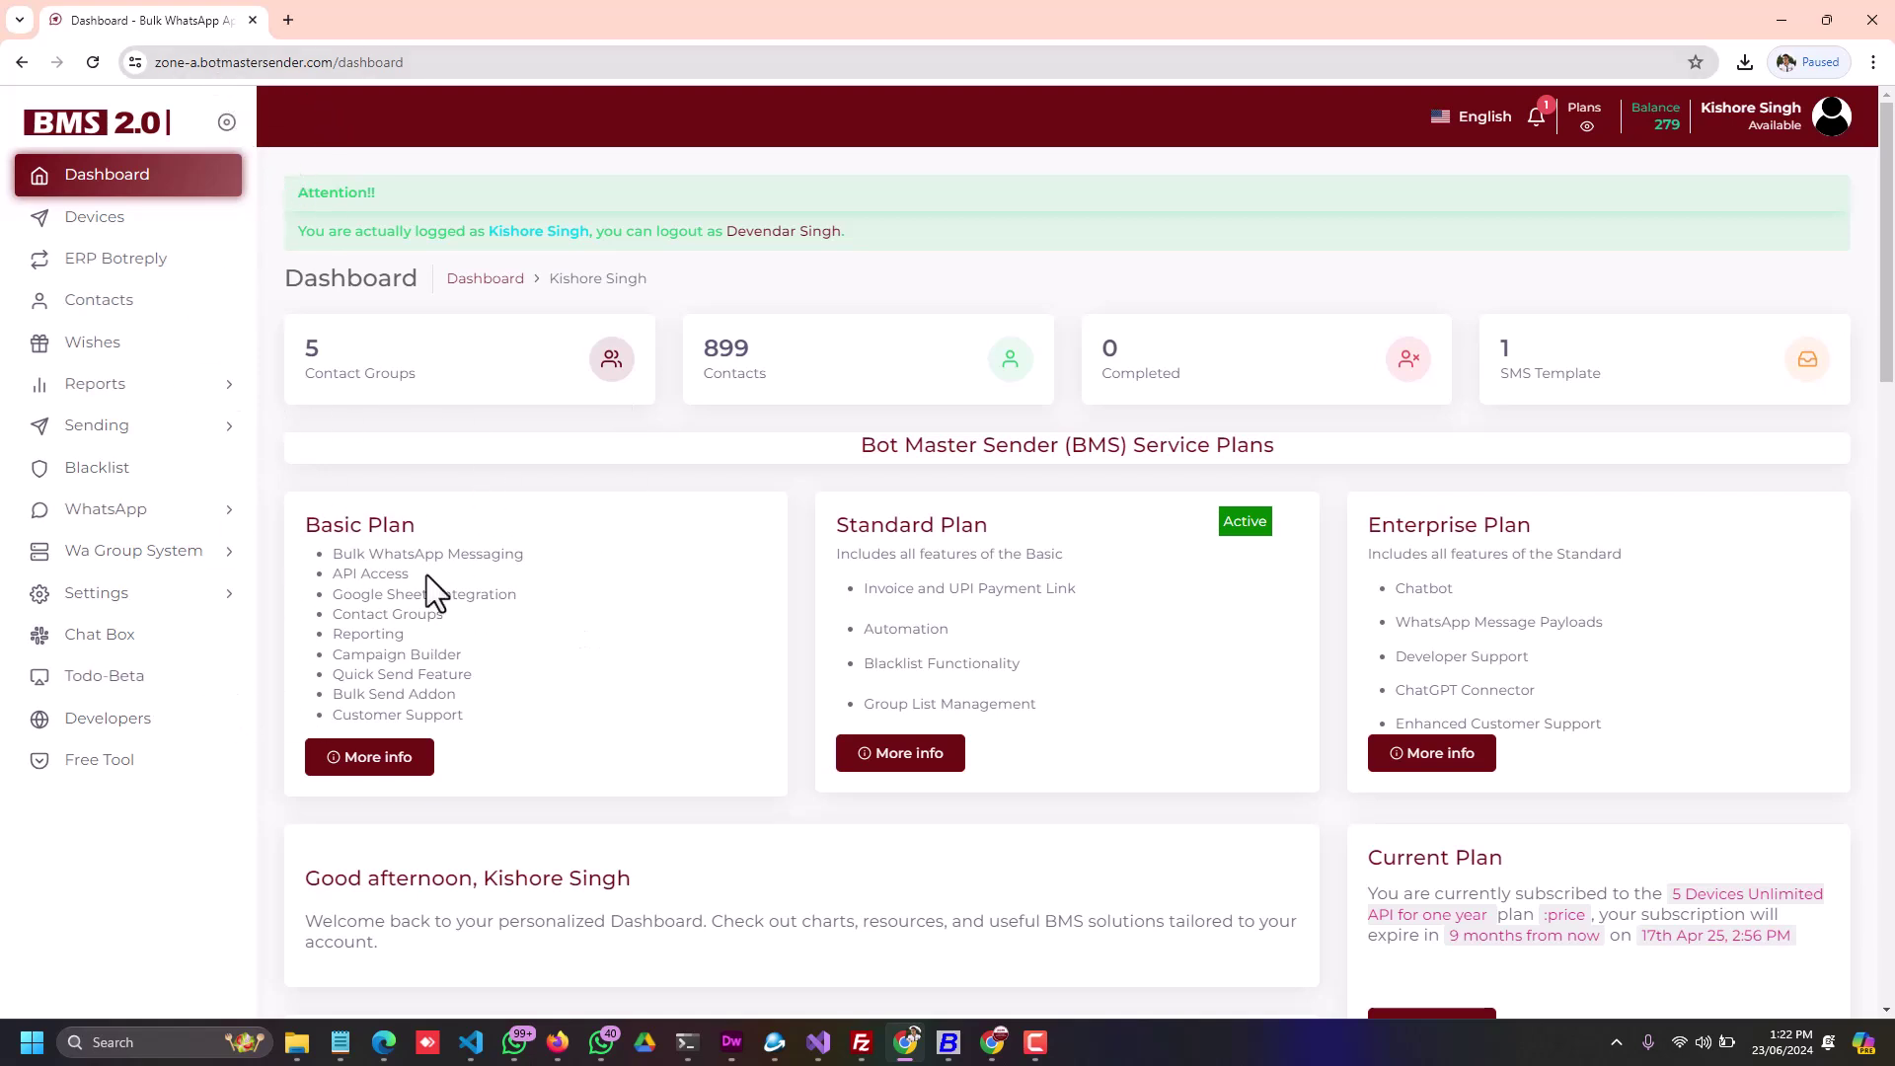
Step: On the Developers page, switch the API from WEB to LOCAL mode and confirm the move
left_click(96, 718)
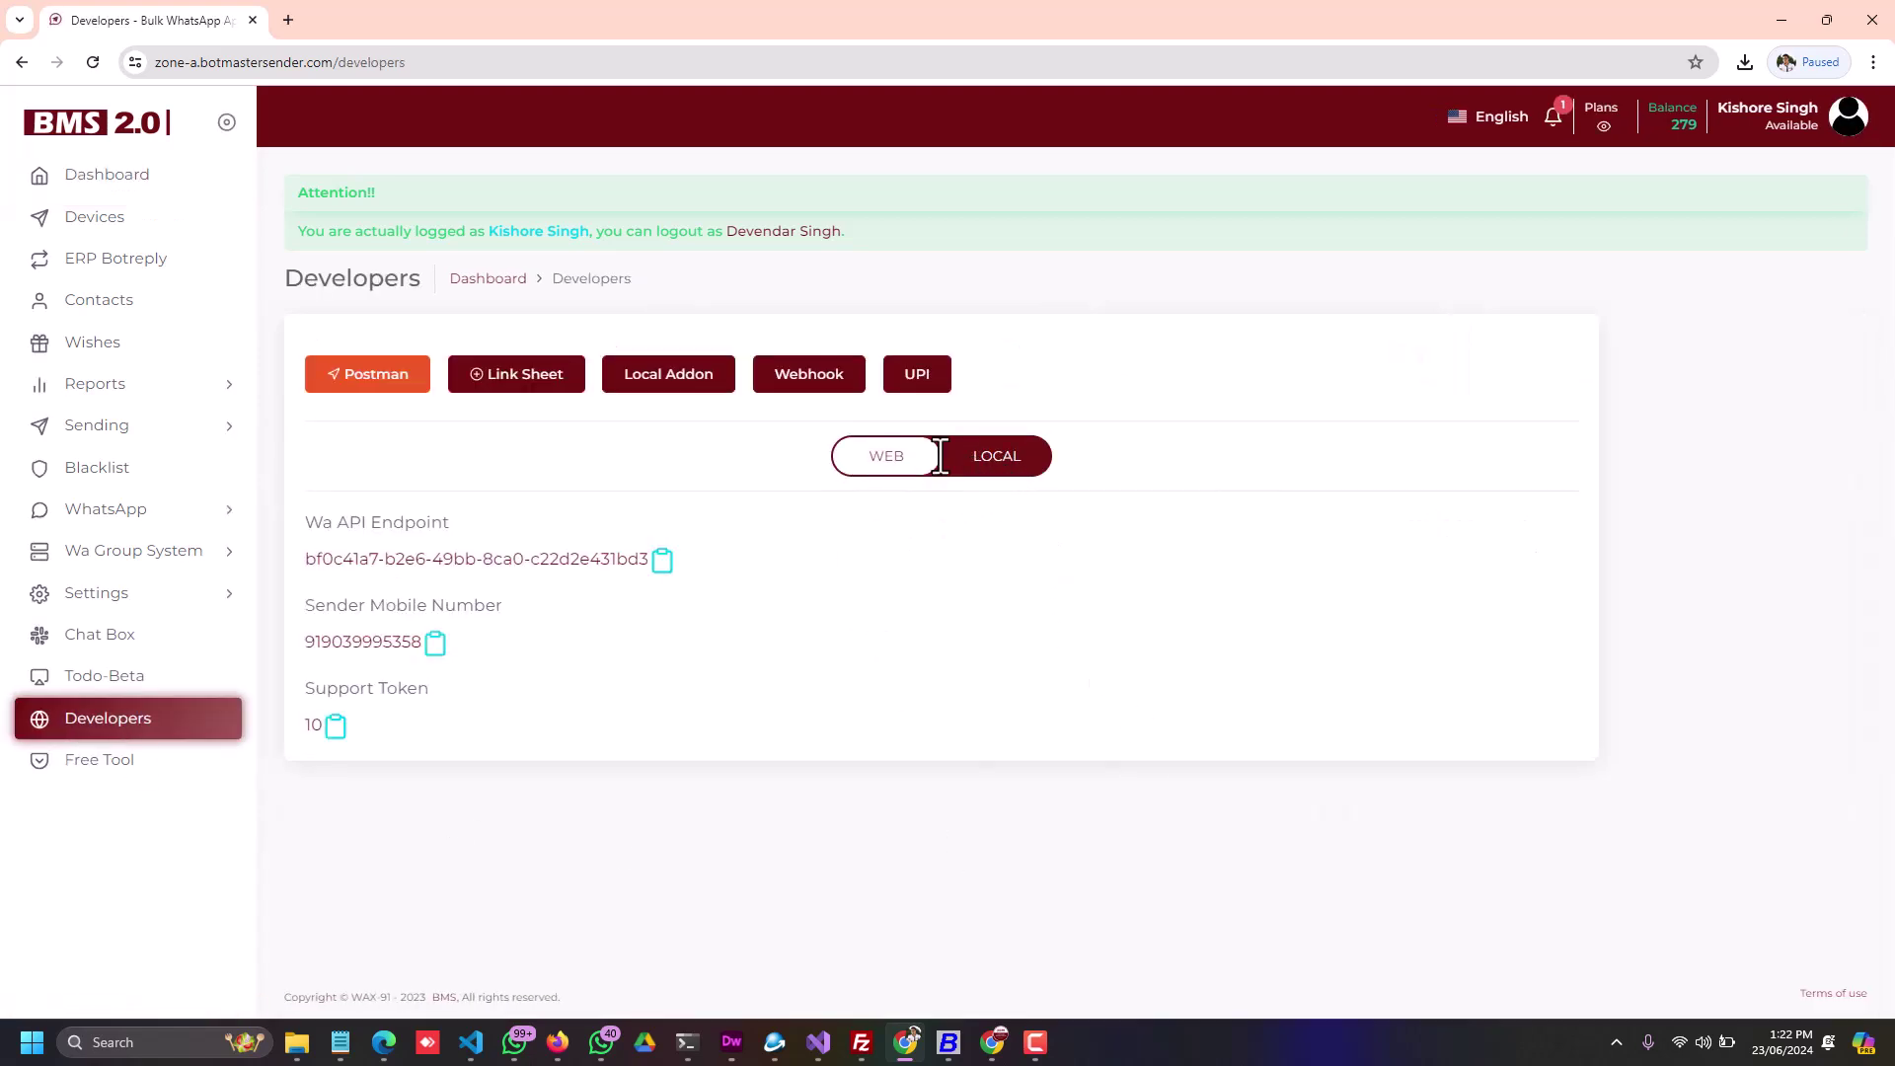
left_click(991, 460)
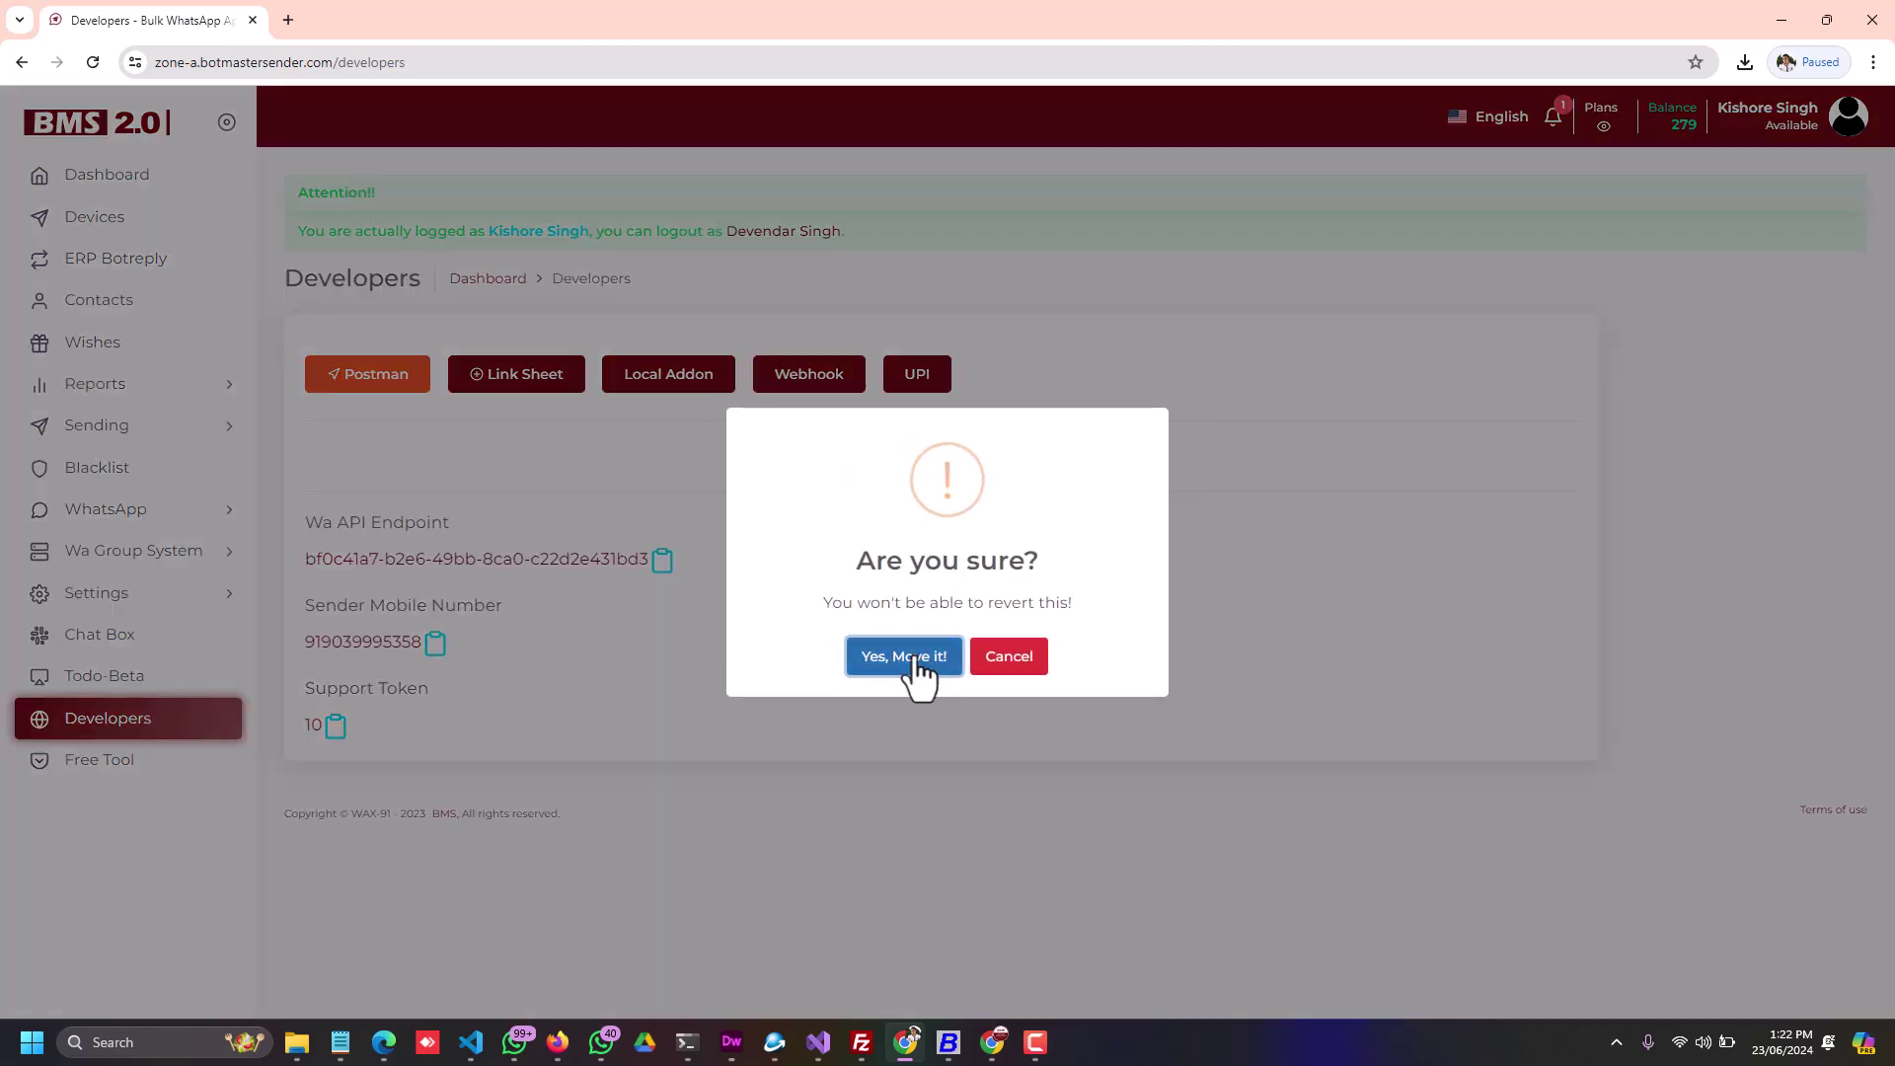
left_click(909, 657)
left_click(947, 658)
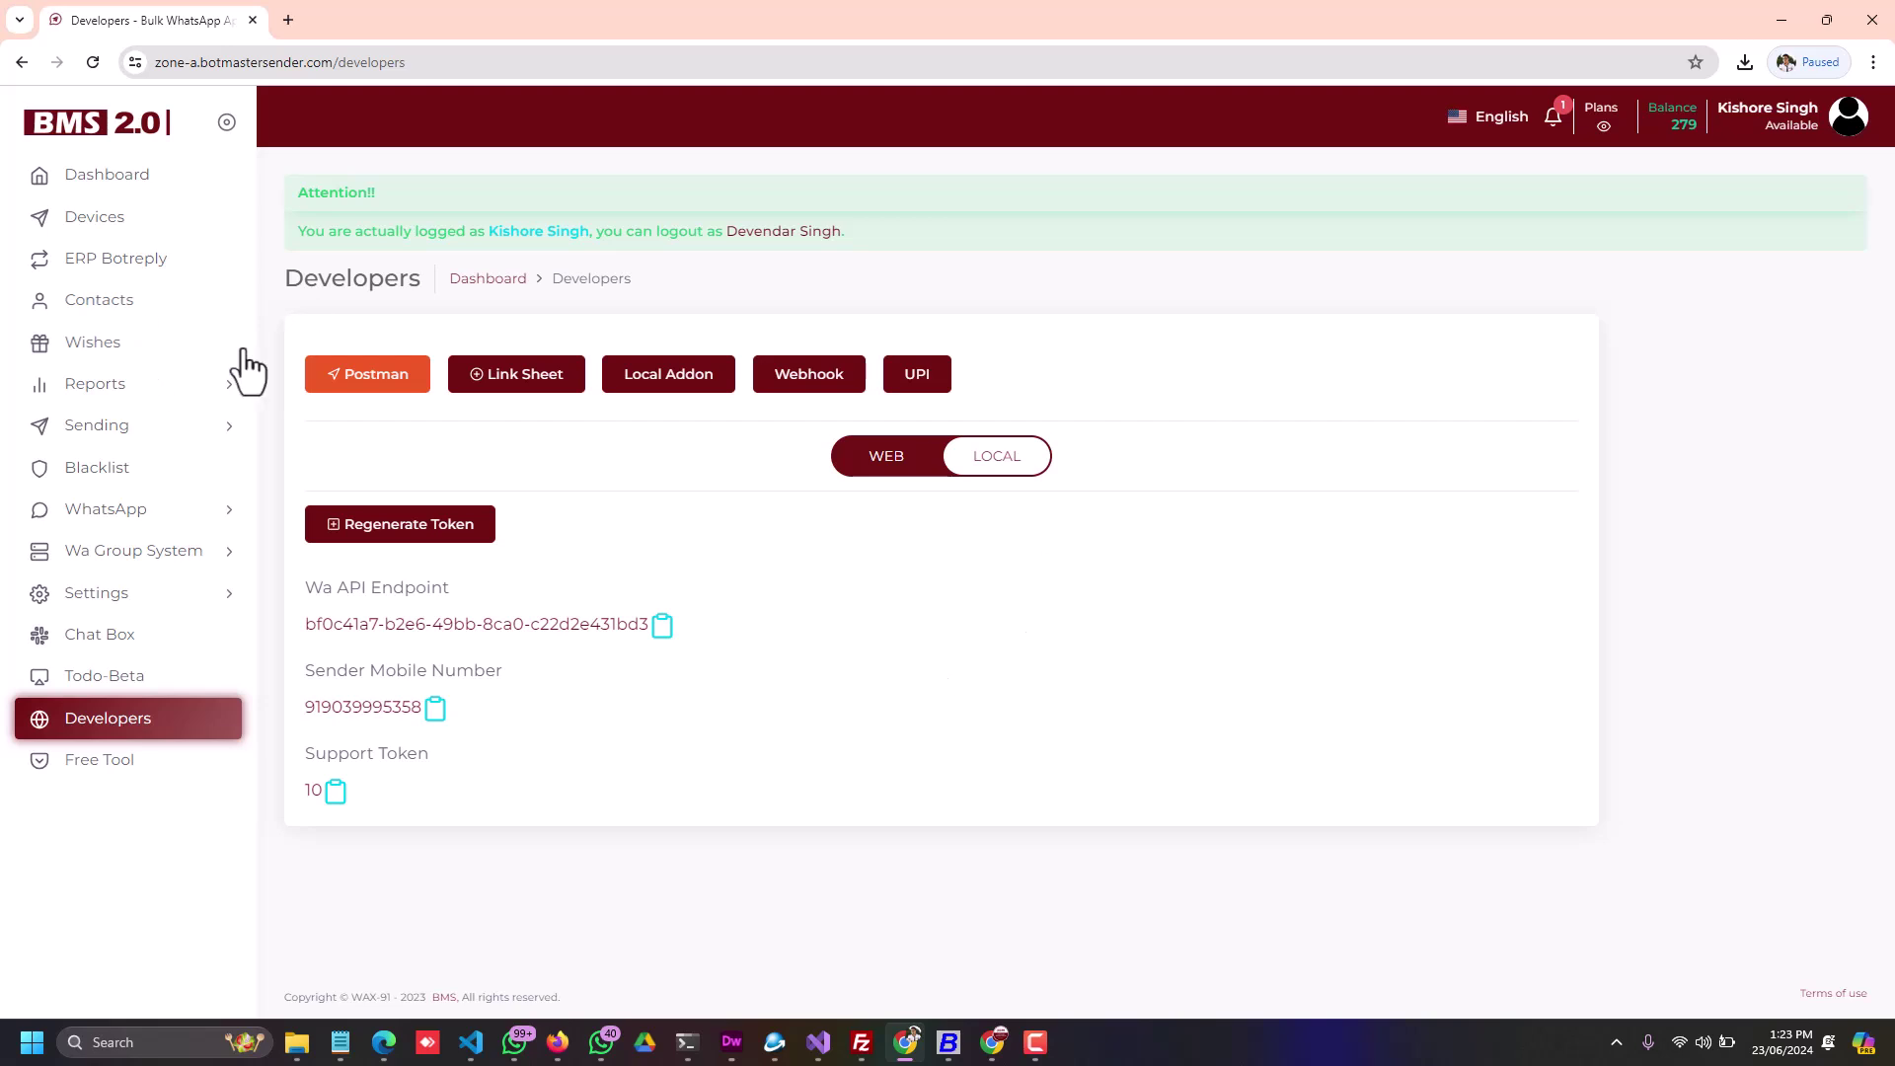
left_click(93, 223)
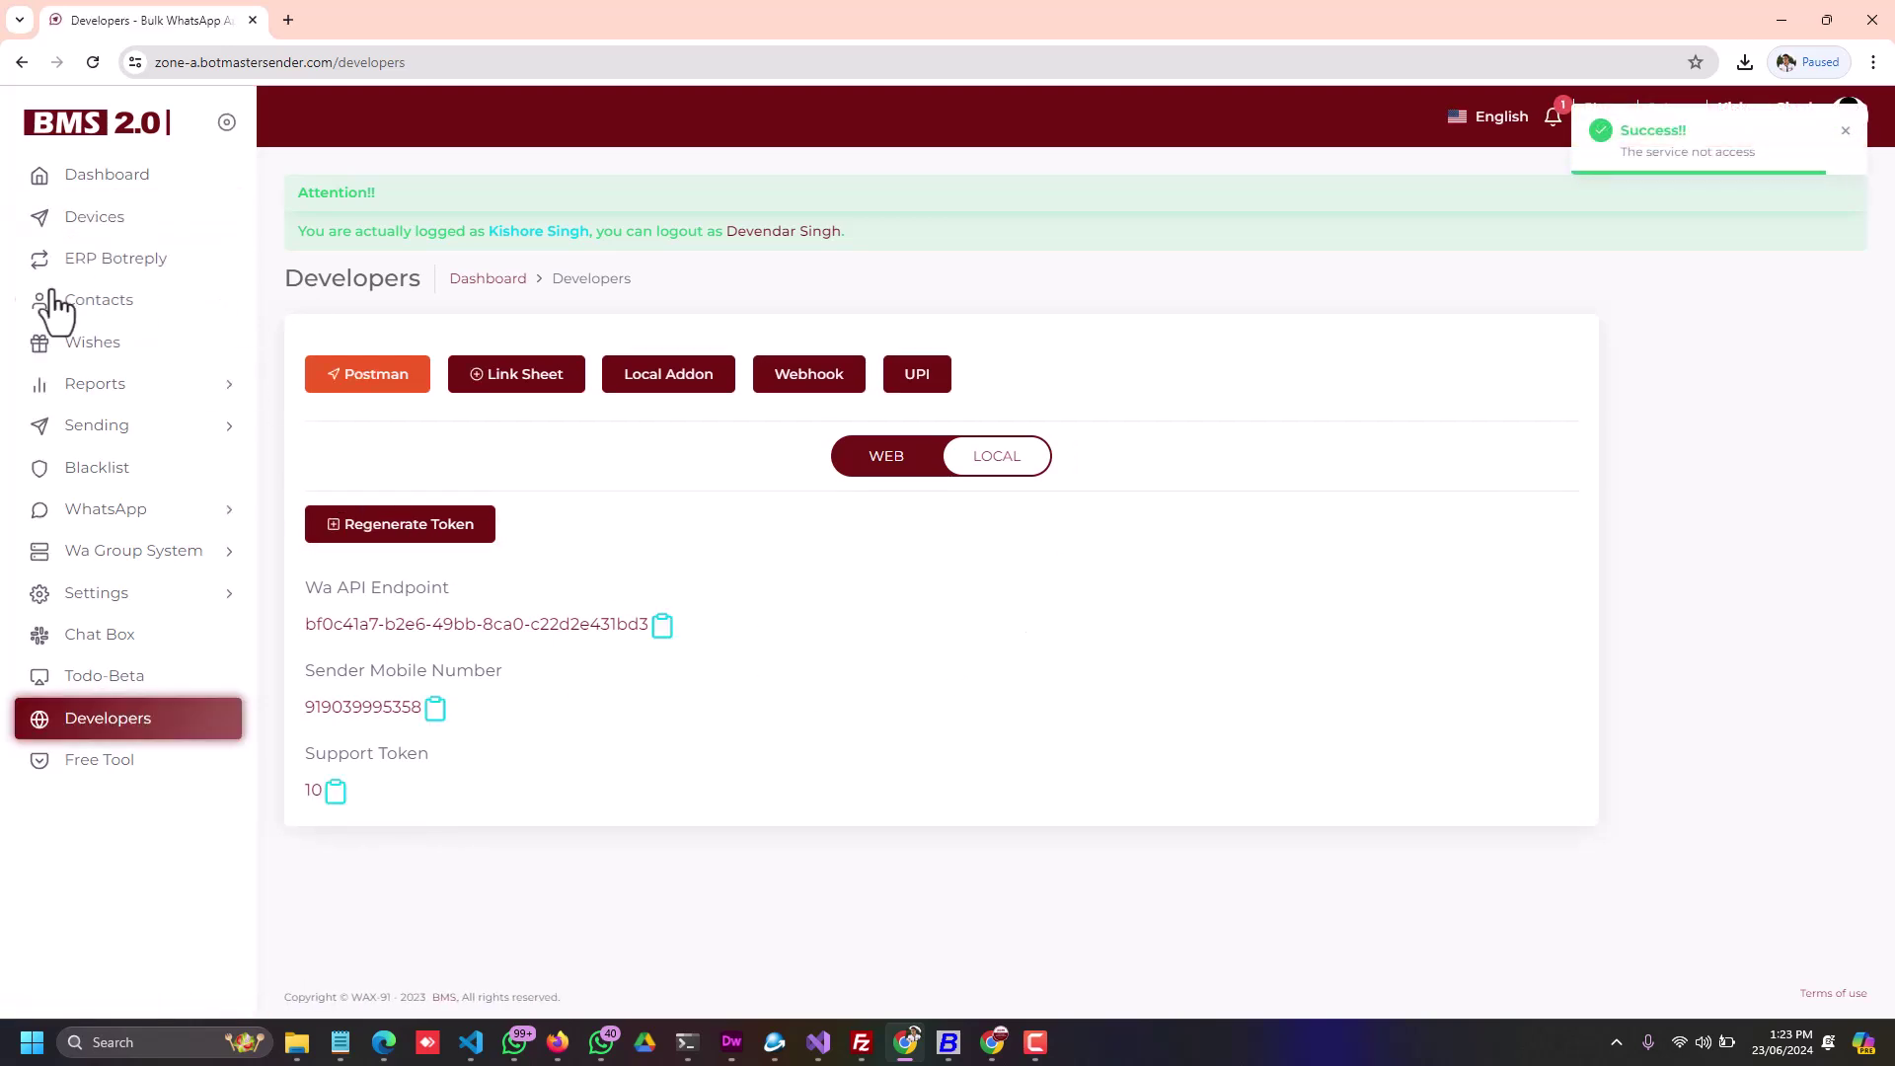
left_click(84, 221)
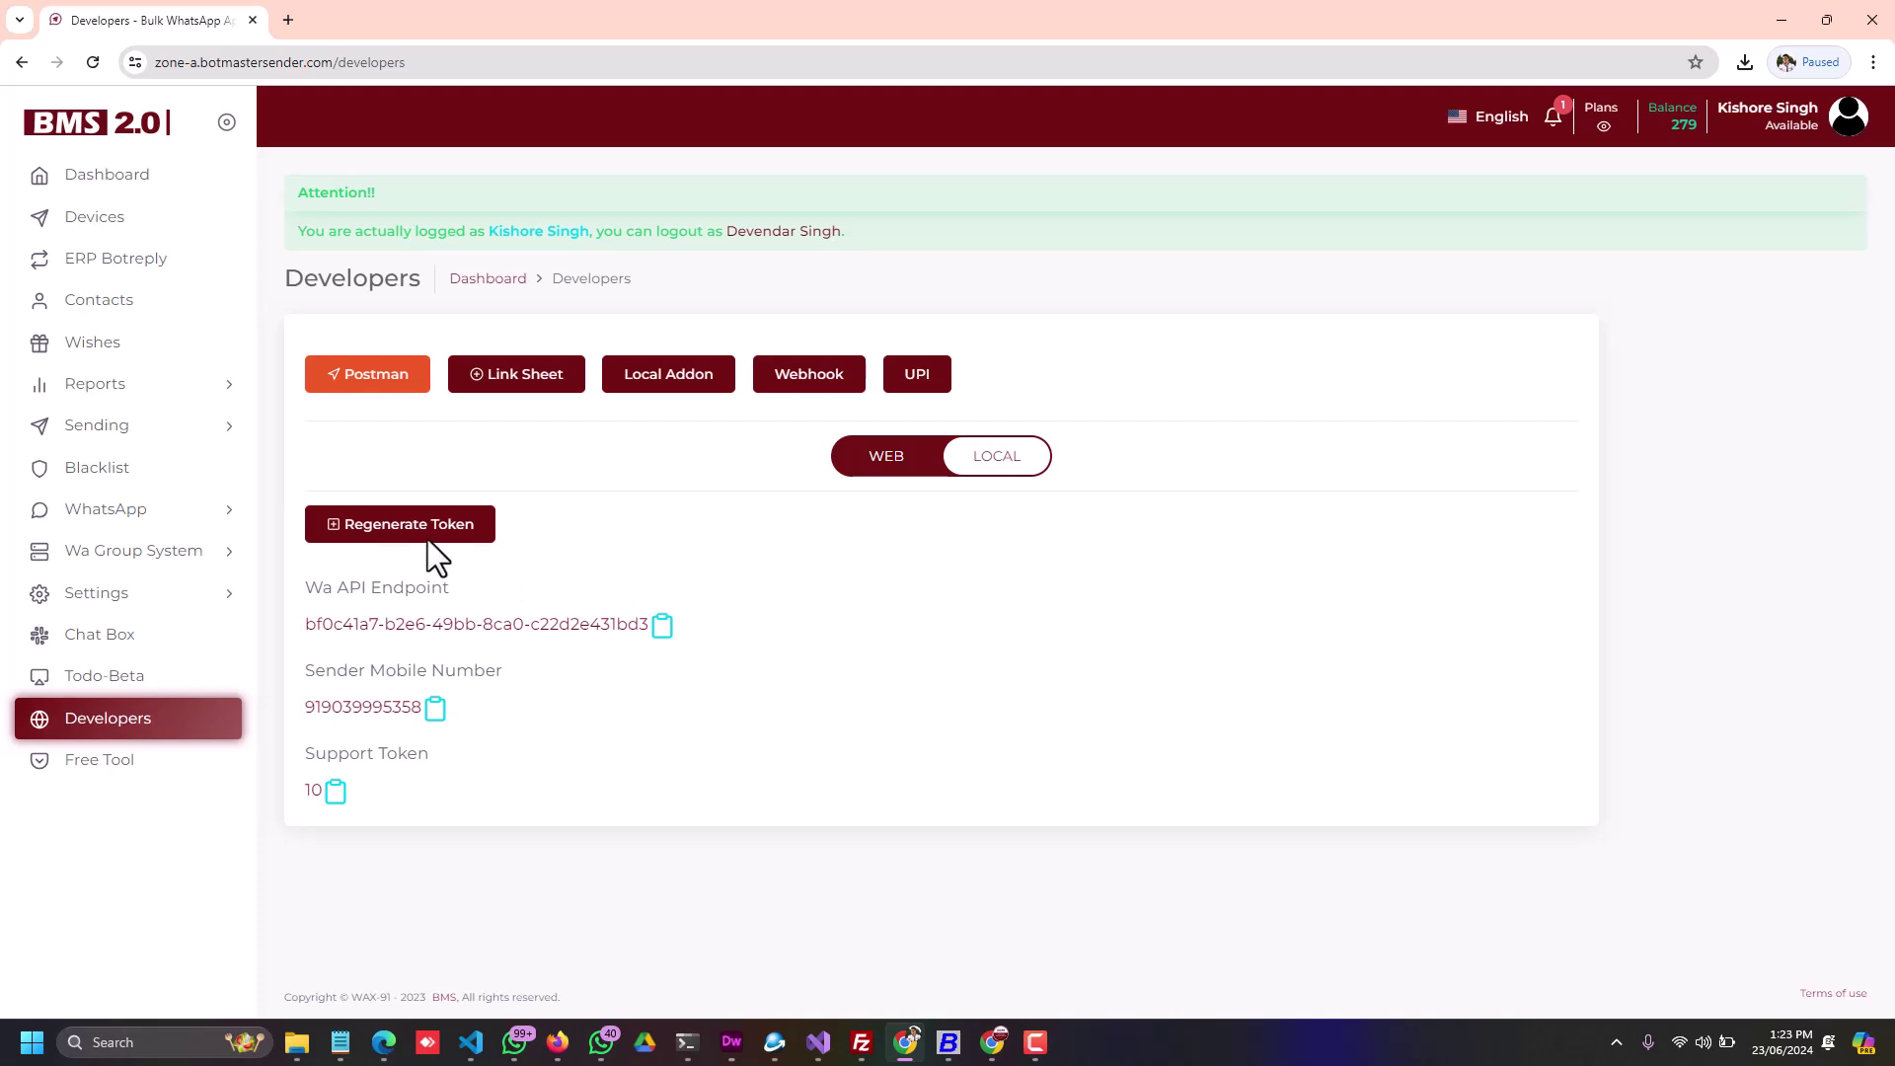
Step: Generate a new token and reload the page to reveal the Local API fields
left_click(392, 521)
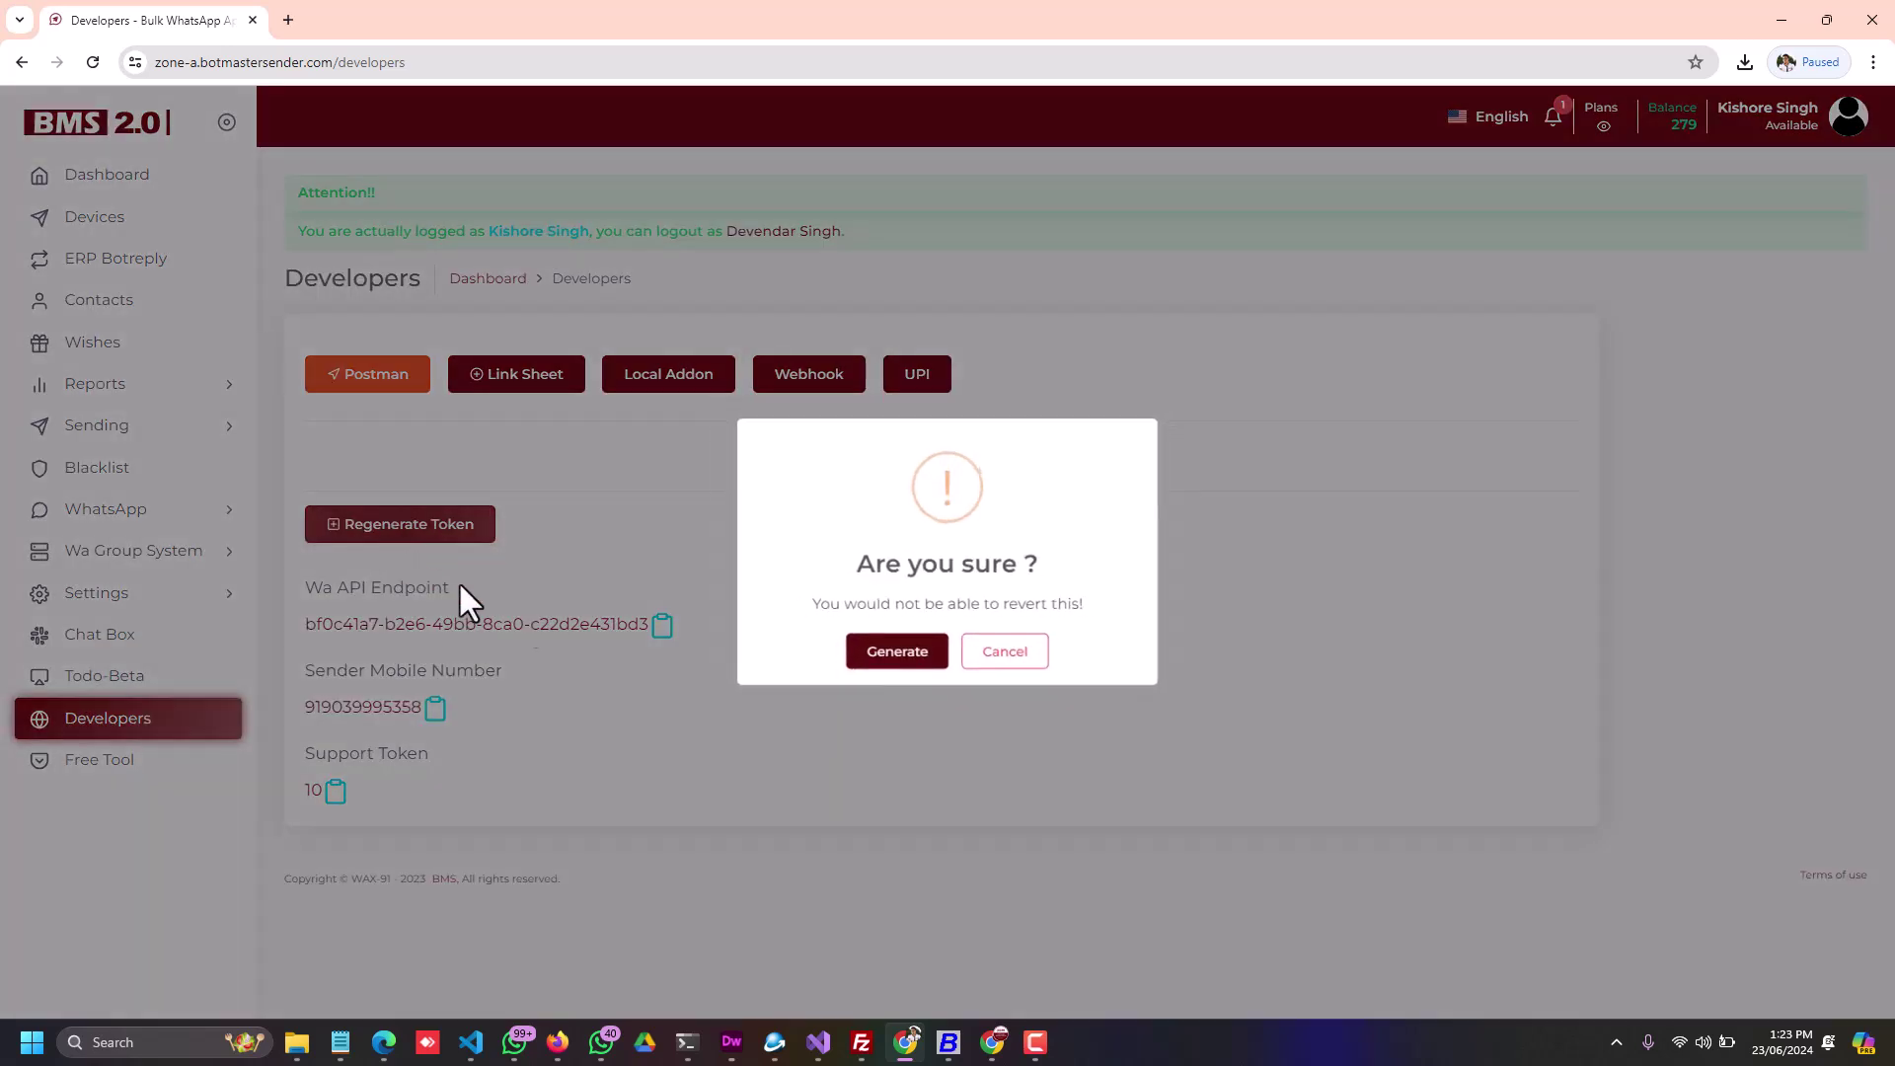
left_click(879, 655)
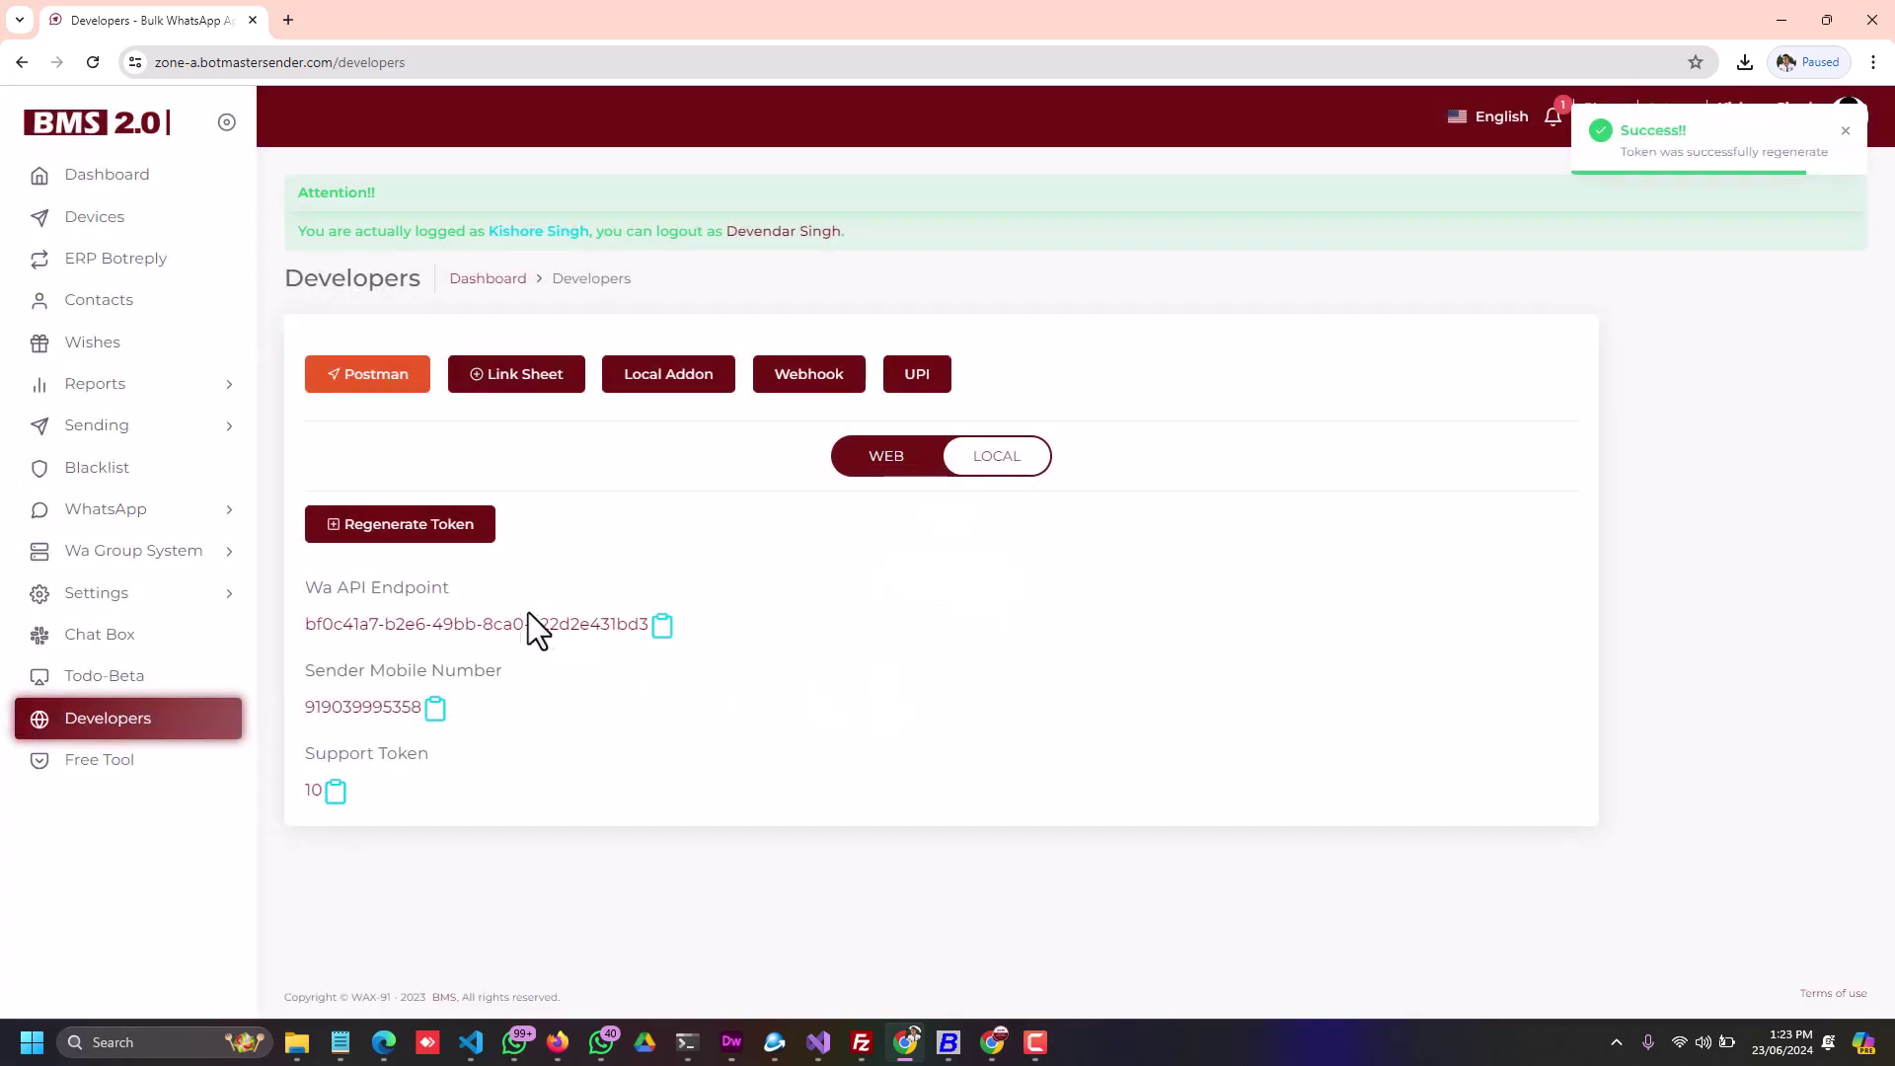
left_click(93, 62)
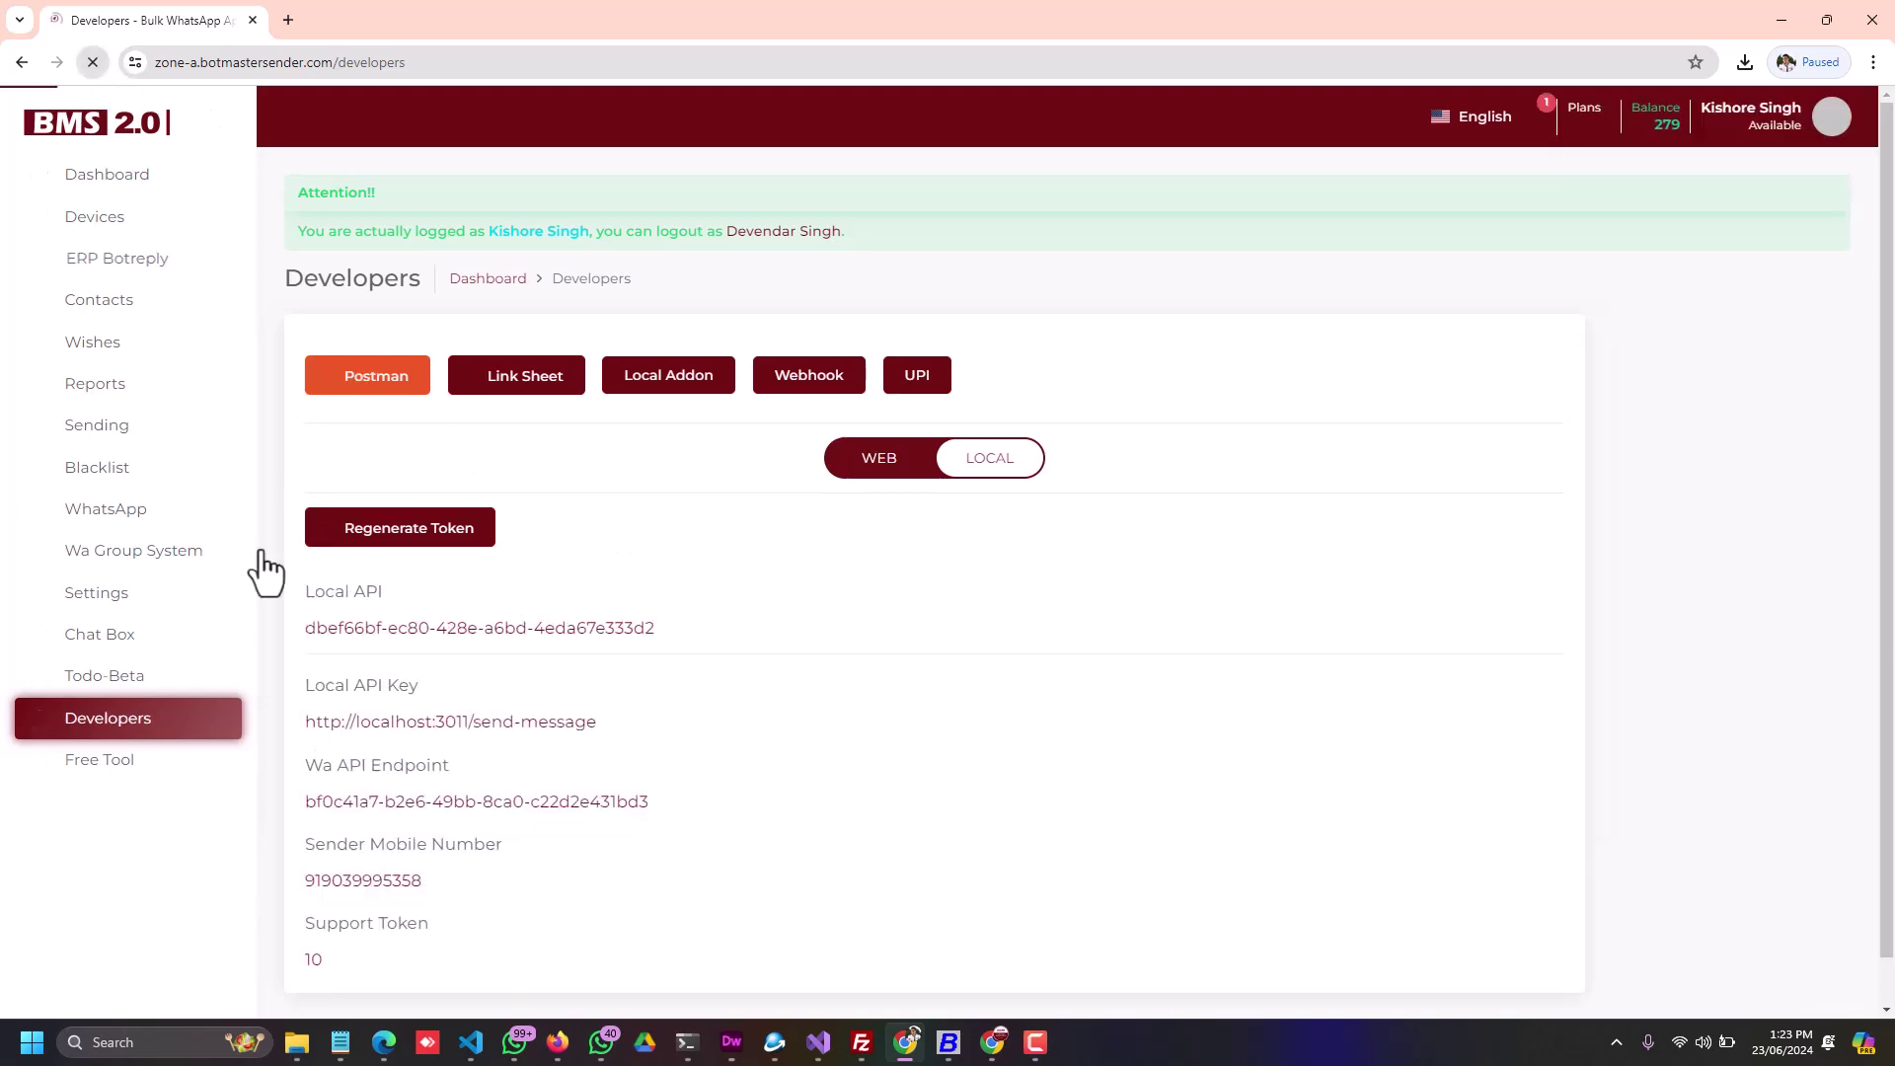
left_click_drag(303, 587, 415, 597)
left_click(367, 605)
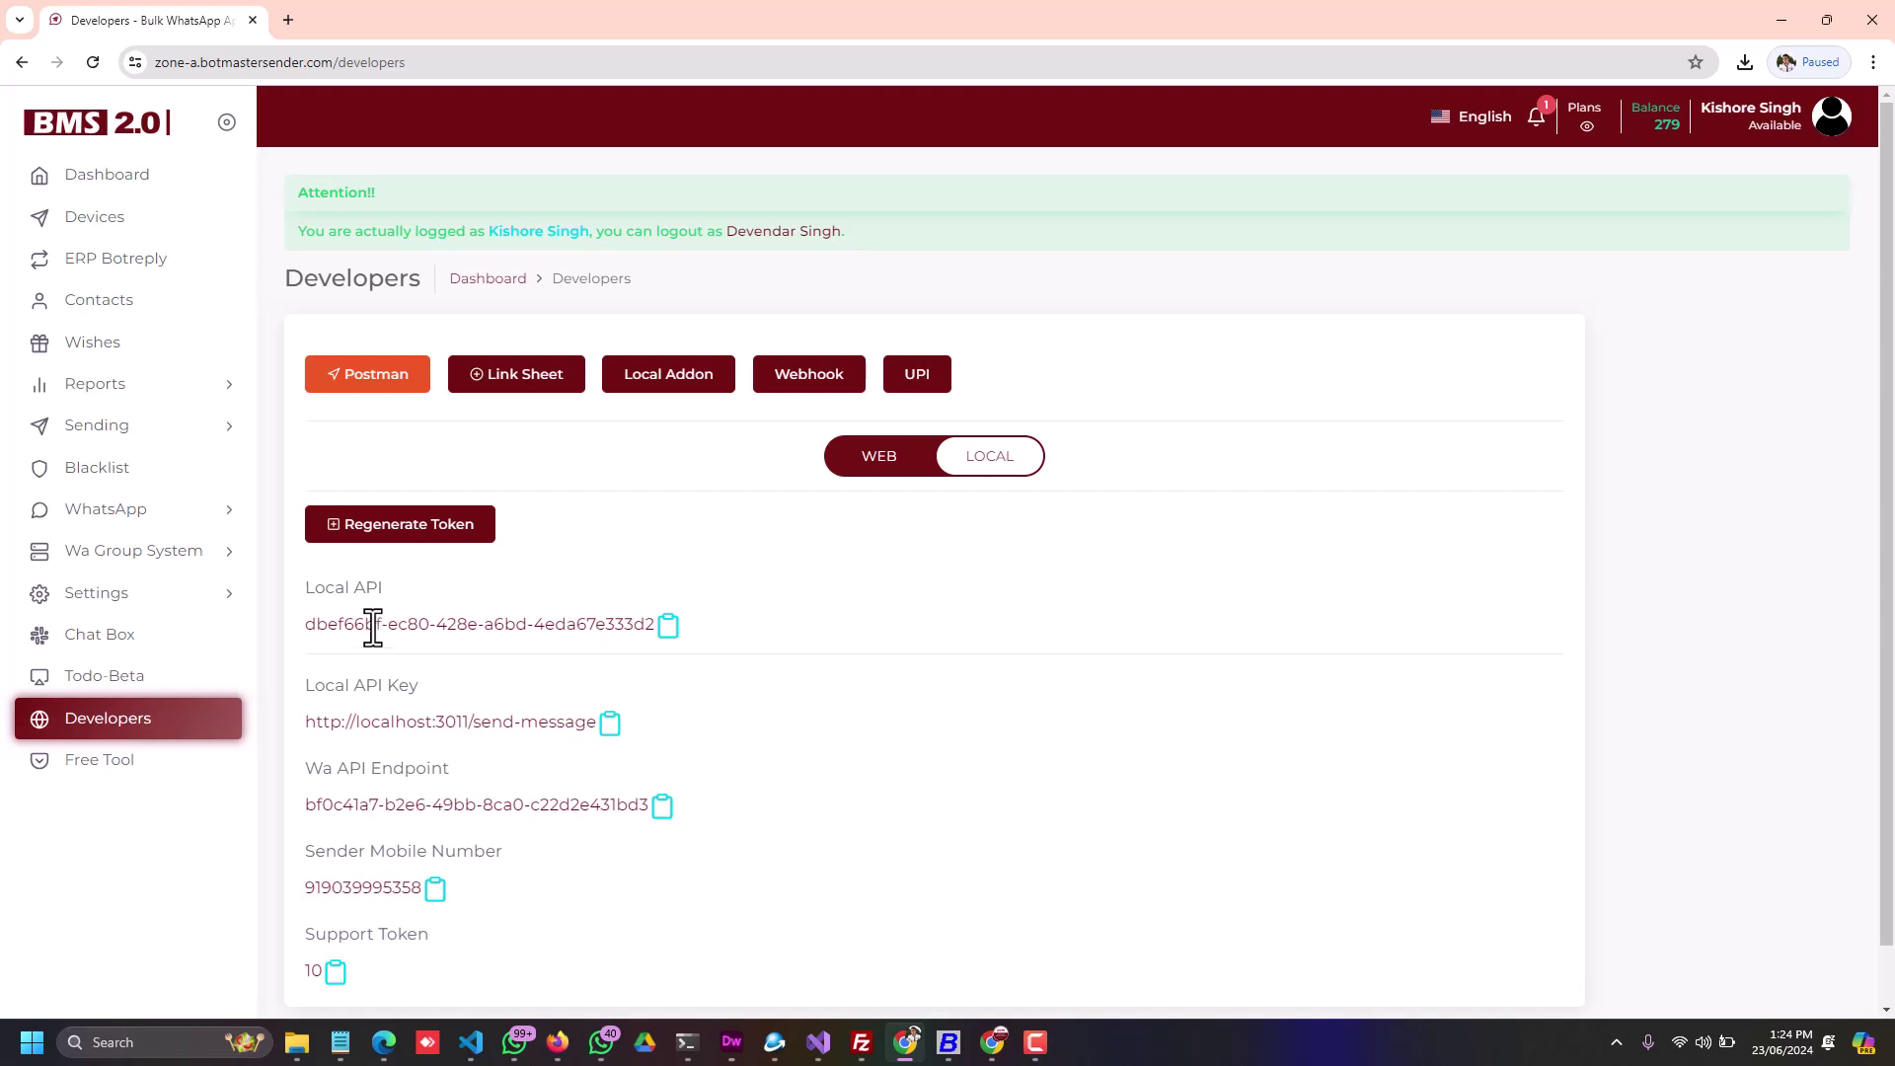
Step: Copy the Local API token to the clipboard, then go to the local addon guide
left_click_drag(306, 624, 653, 623)
left_click(668, 625)
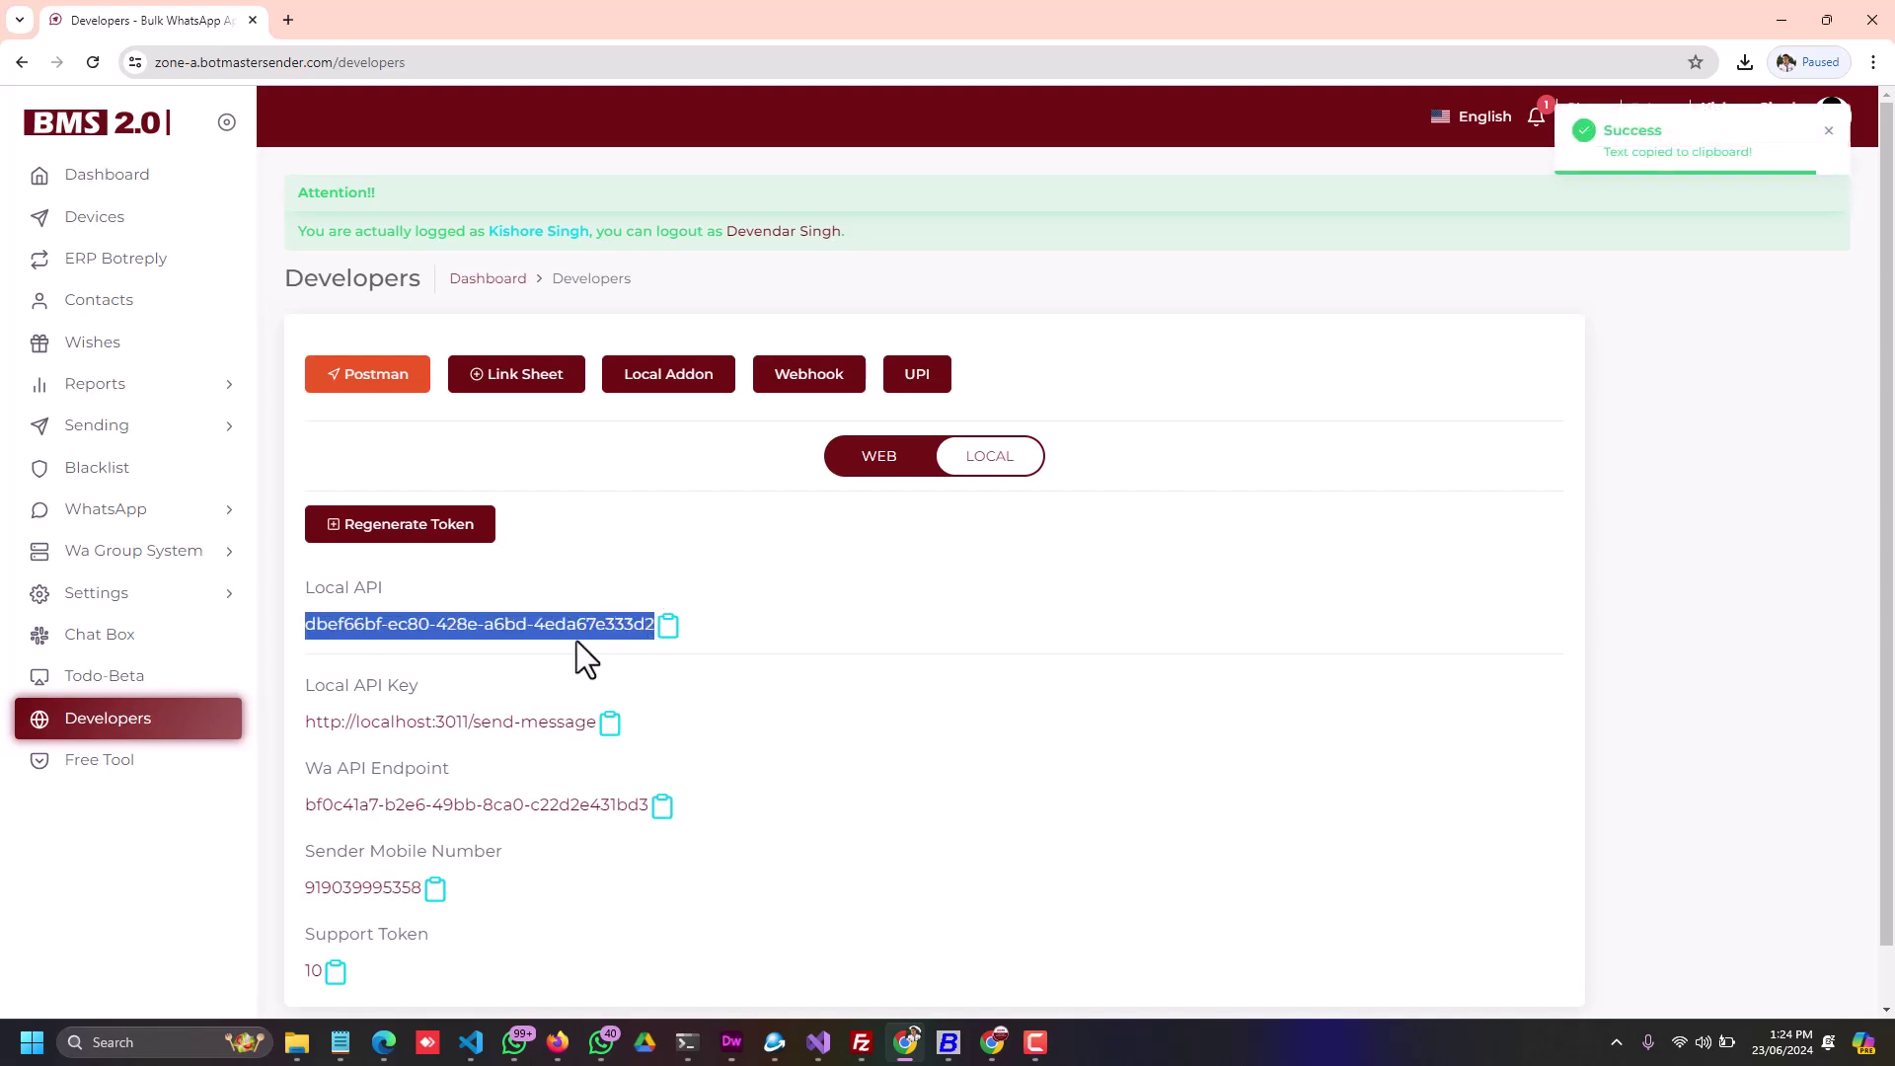
left_click(901, 687)
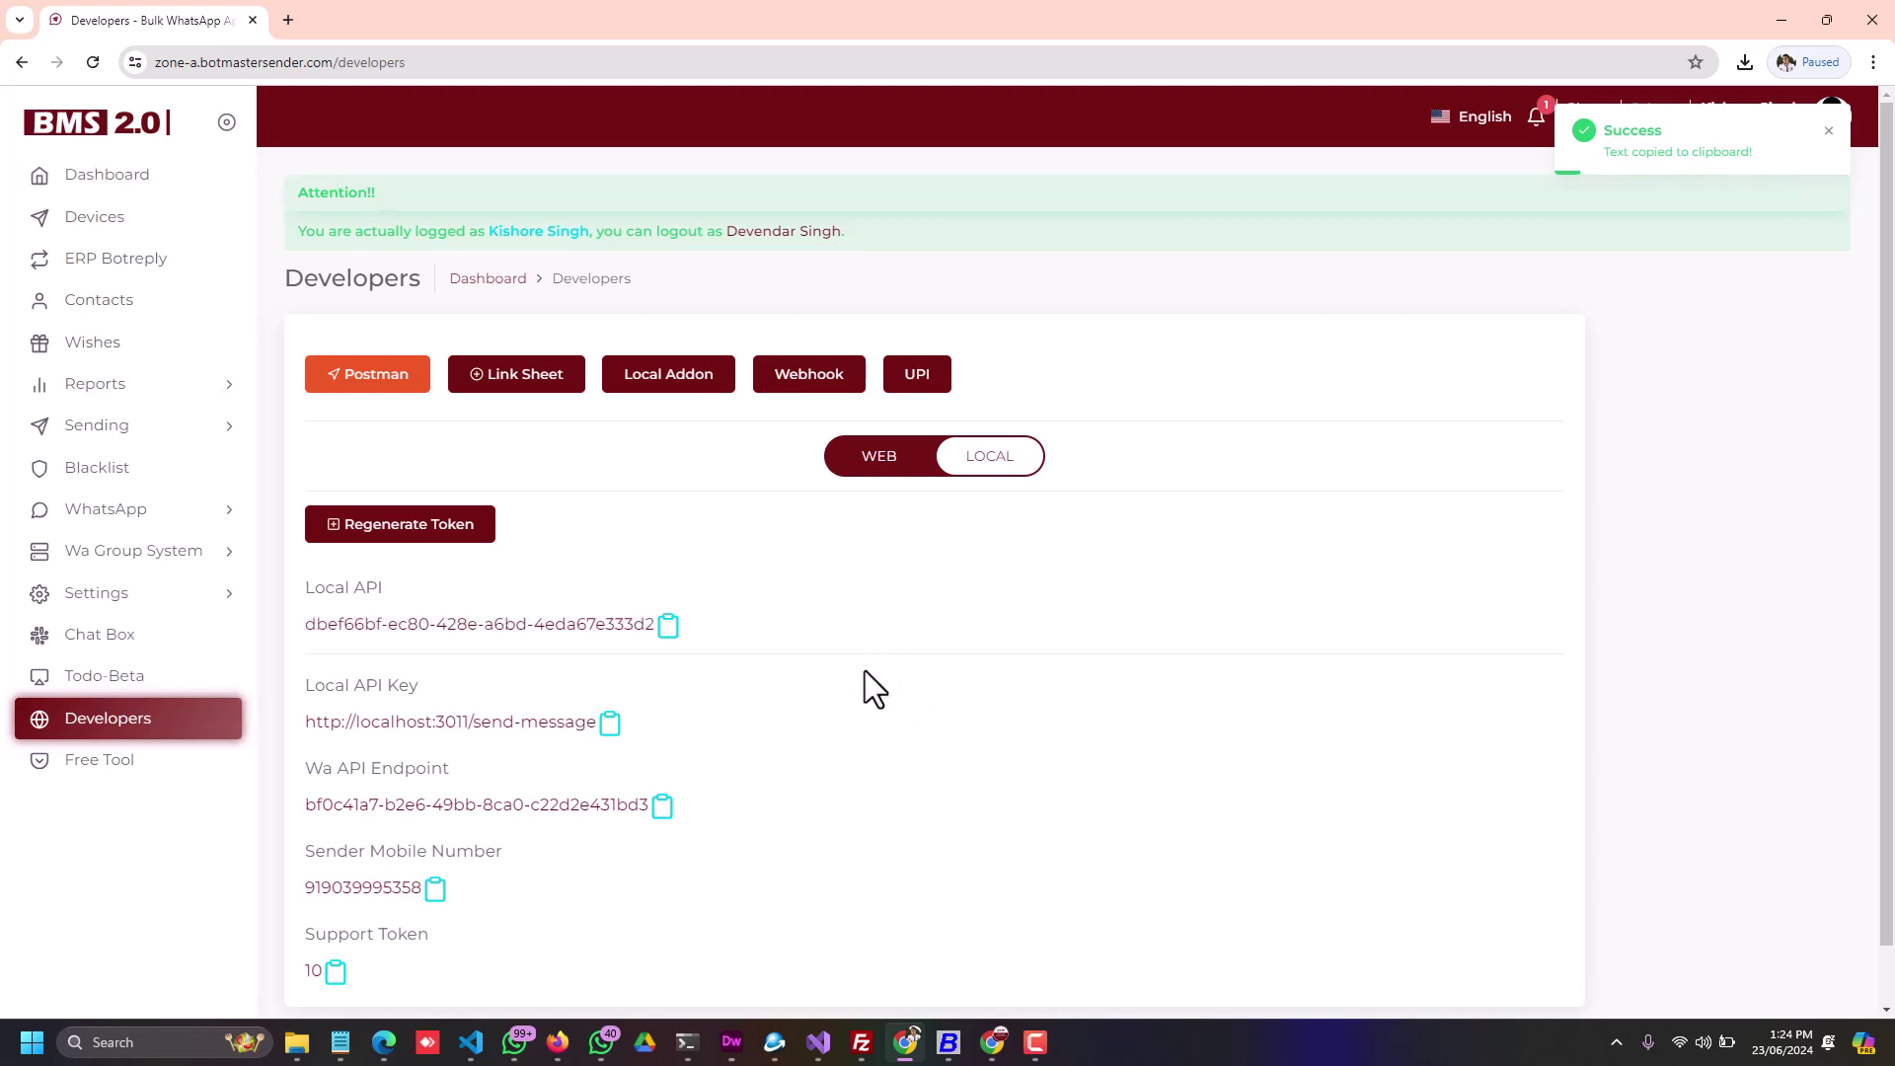
left_click_drag(304, 626, 632, 626)
left_click(805, 617)
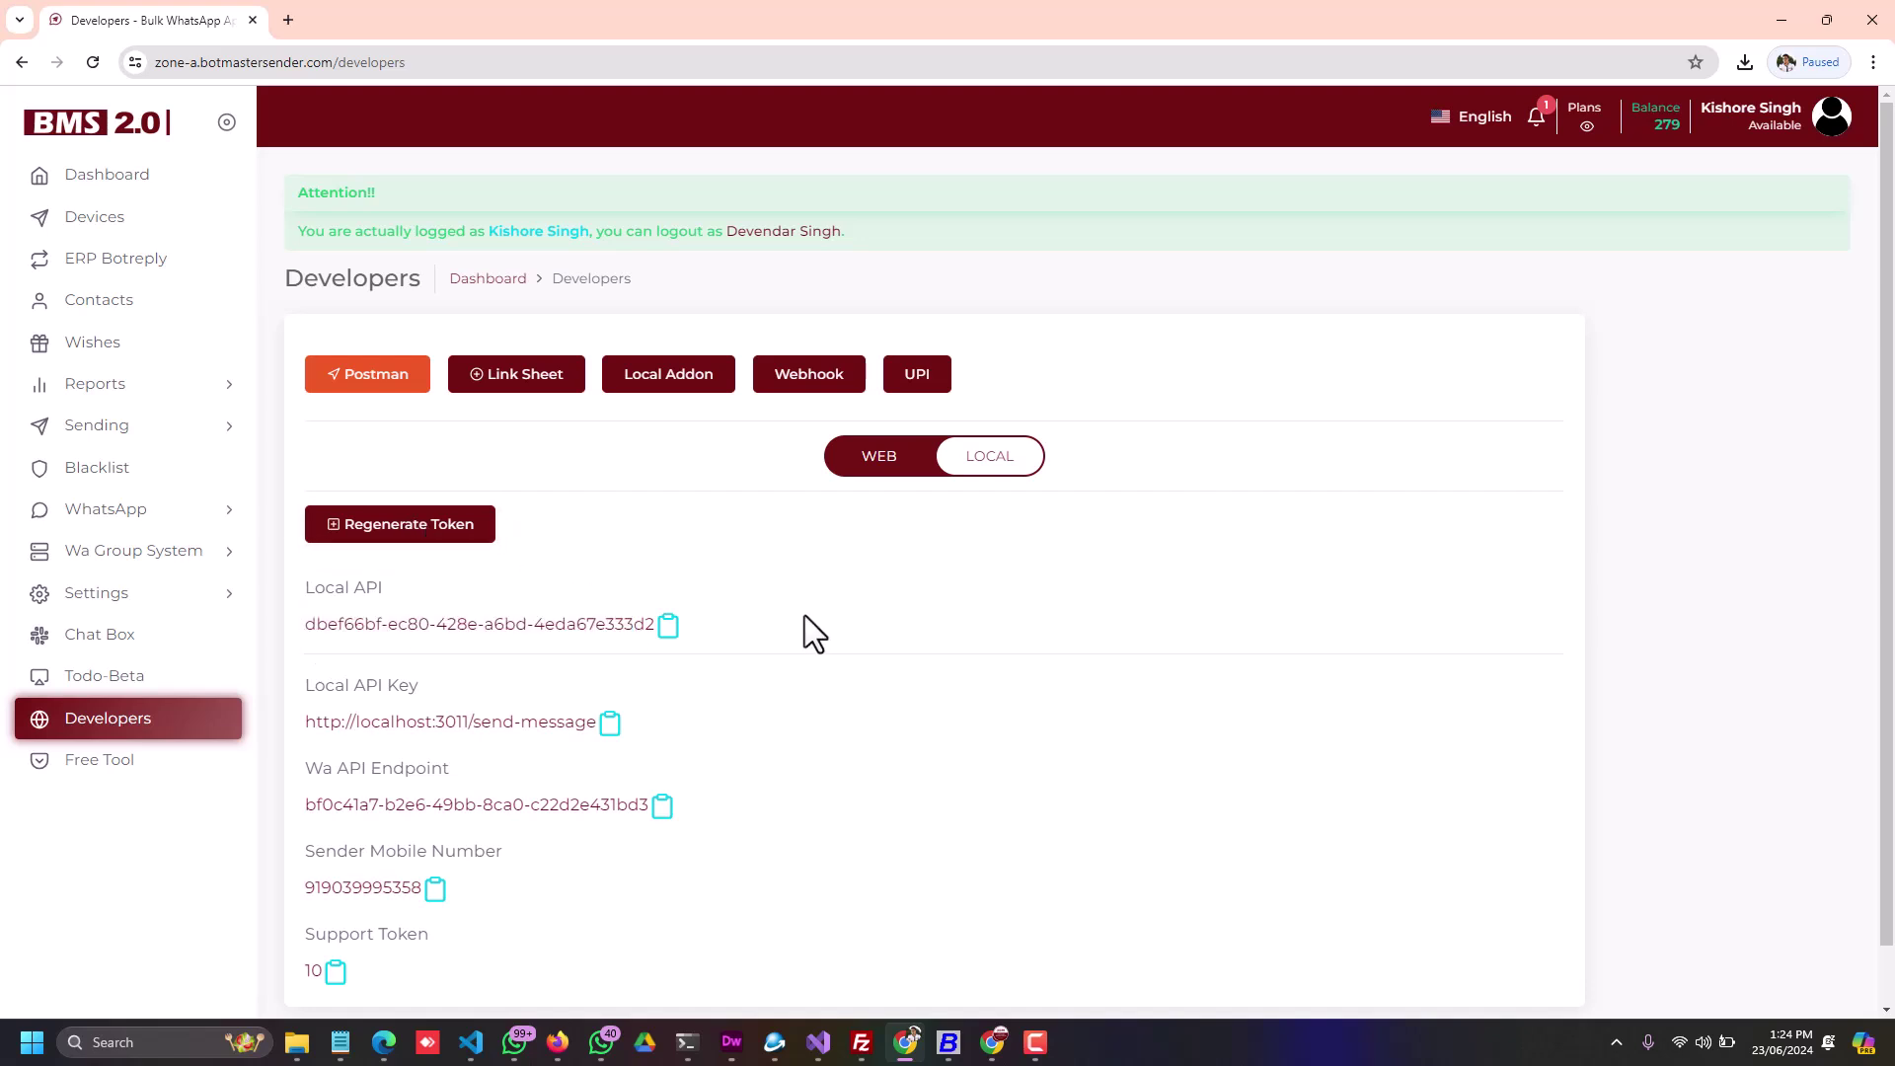
left_click(667, 629)
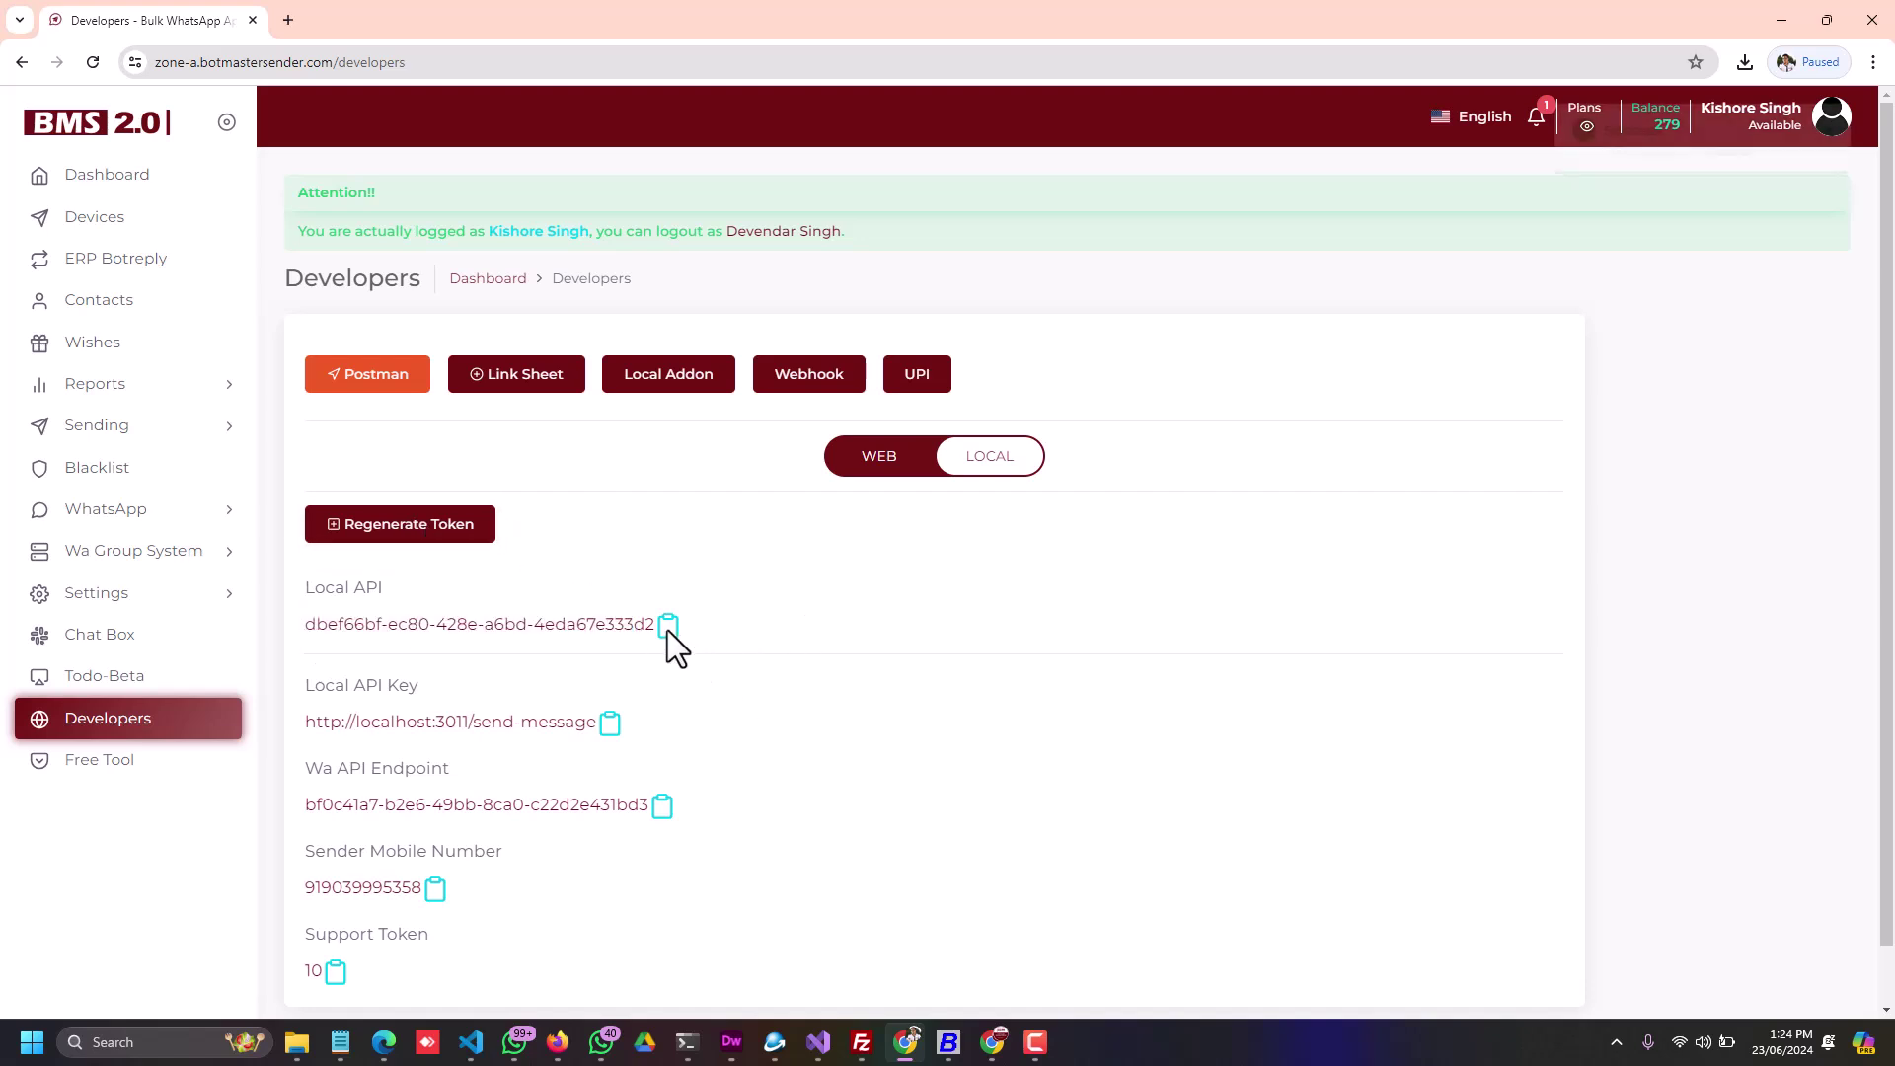
left_click(671, 390)
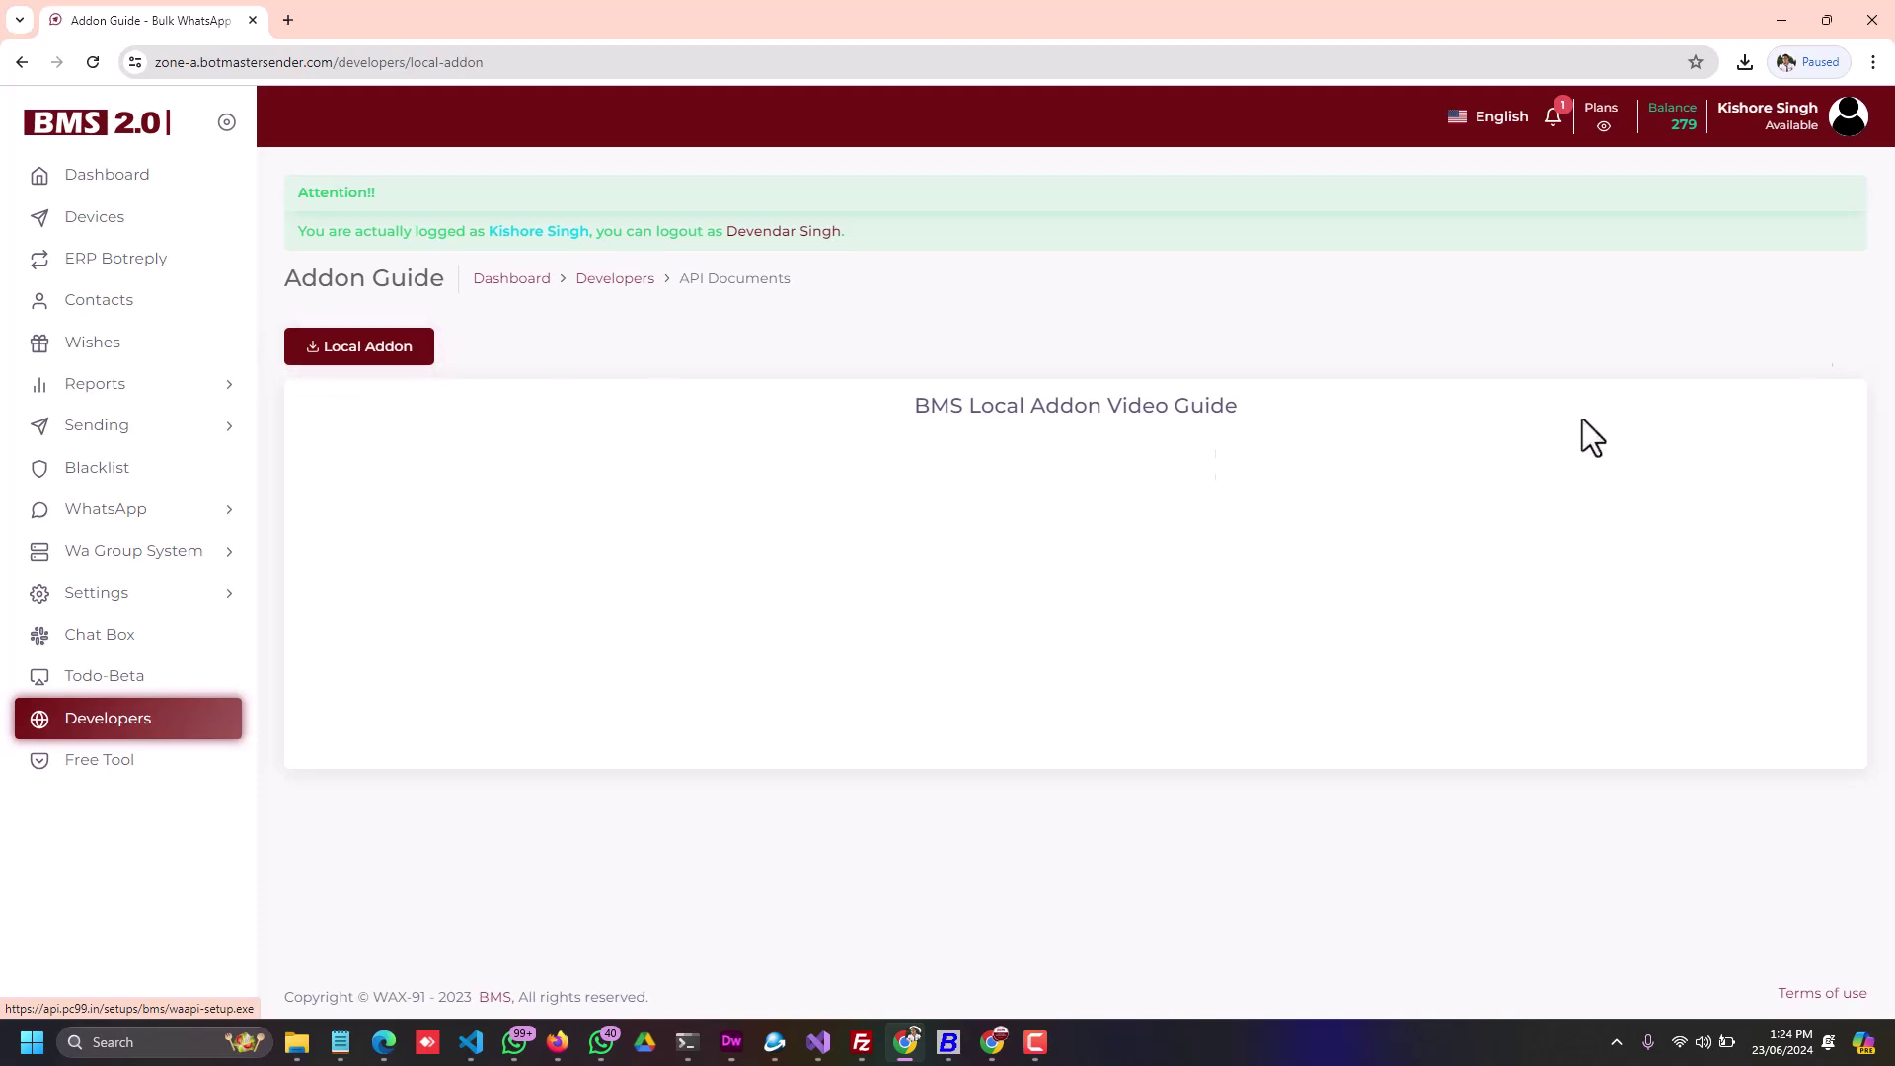
Step: Install waapi 1.0.0 from the downloaded setup, using the copied token as the purchase code
left_click(1744, 62)
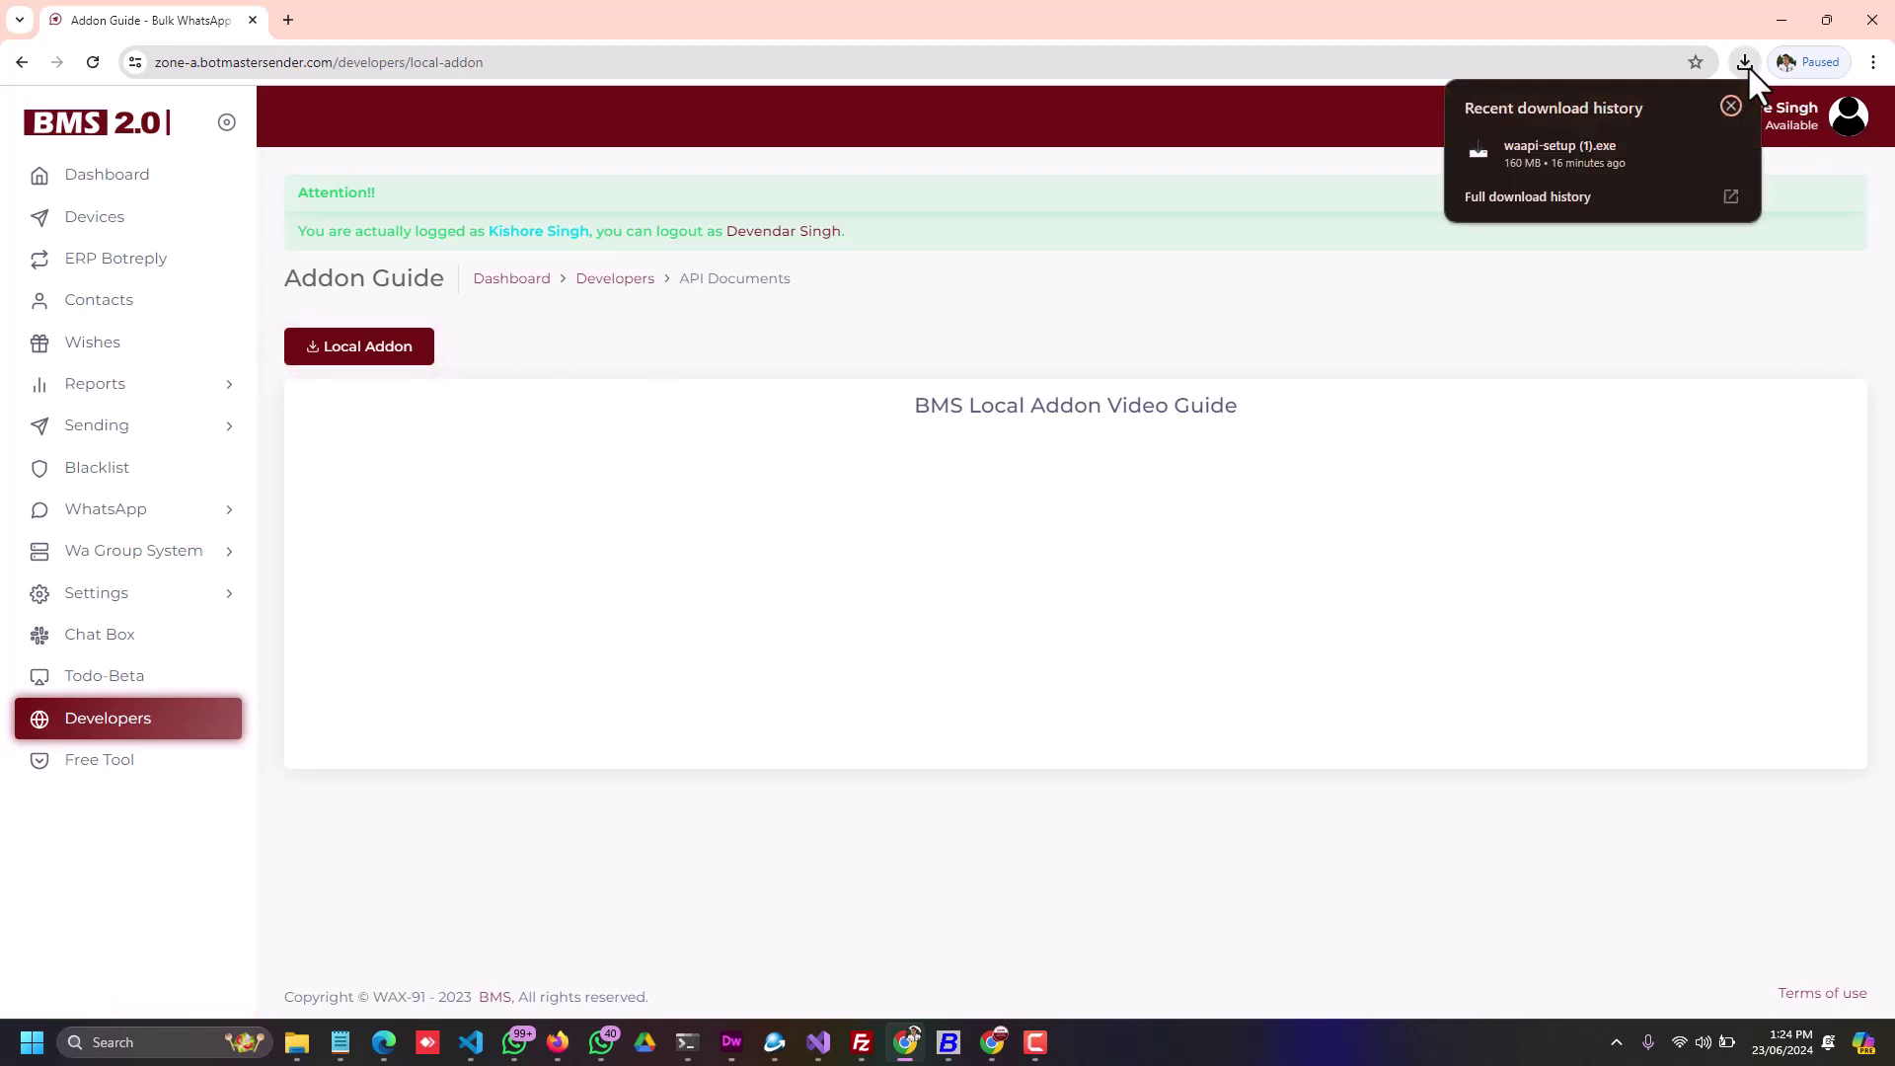
left_click(1579, 144)
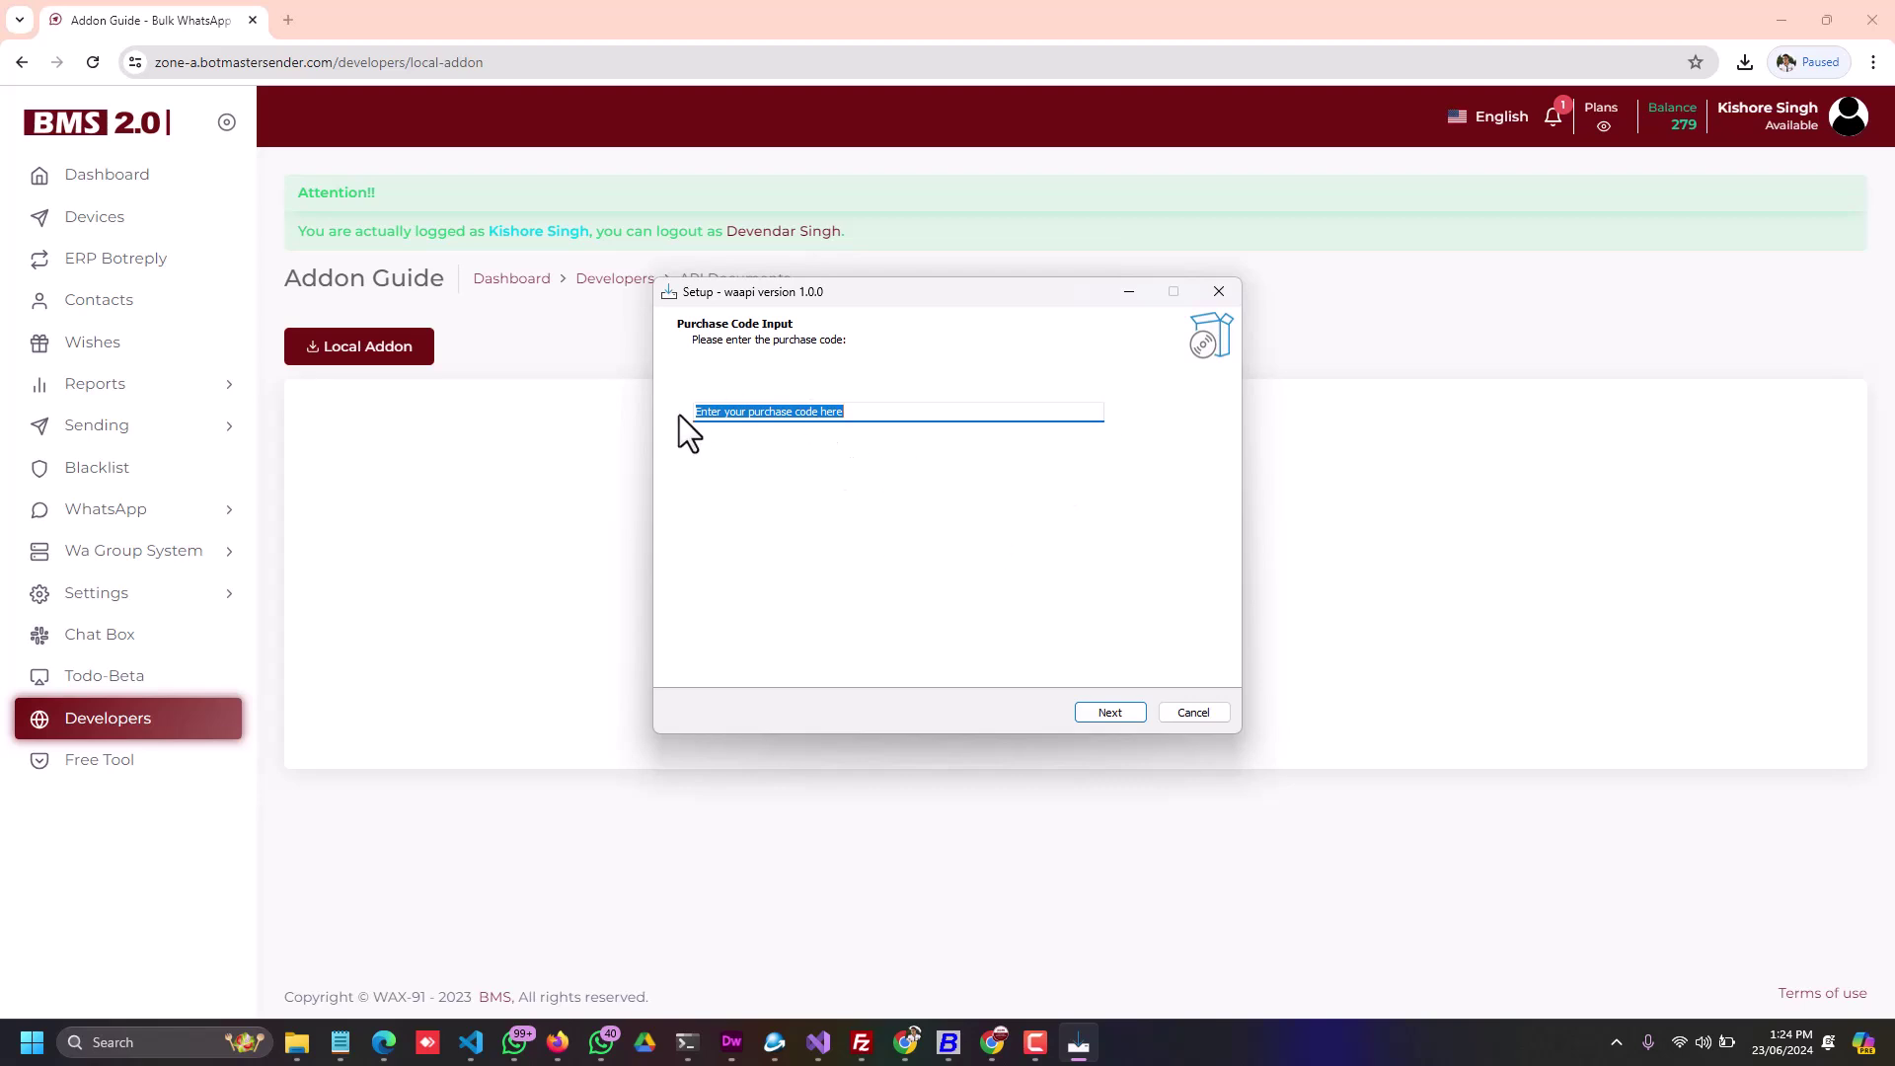
key("ctrl+v")
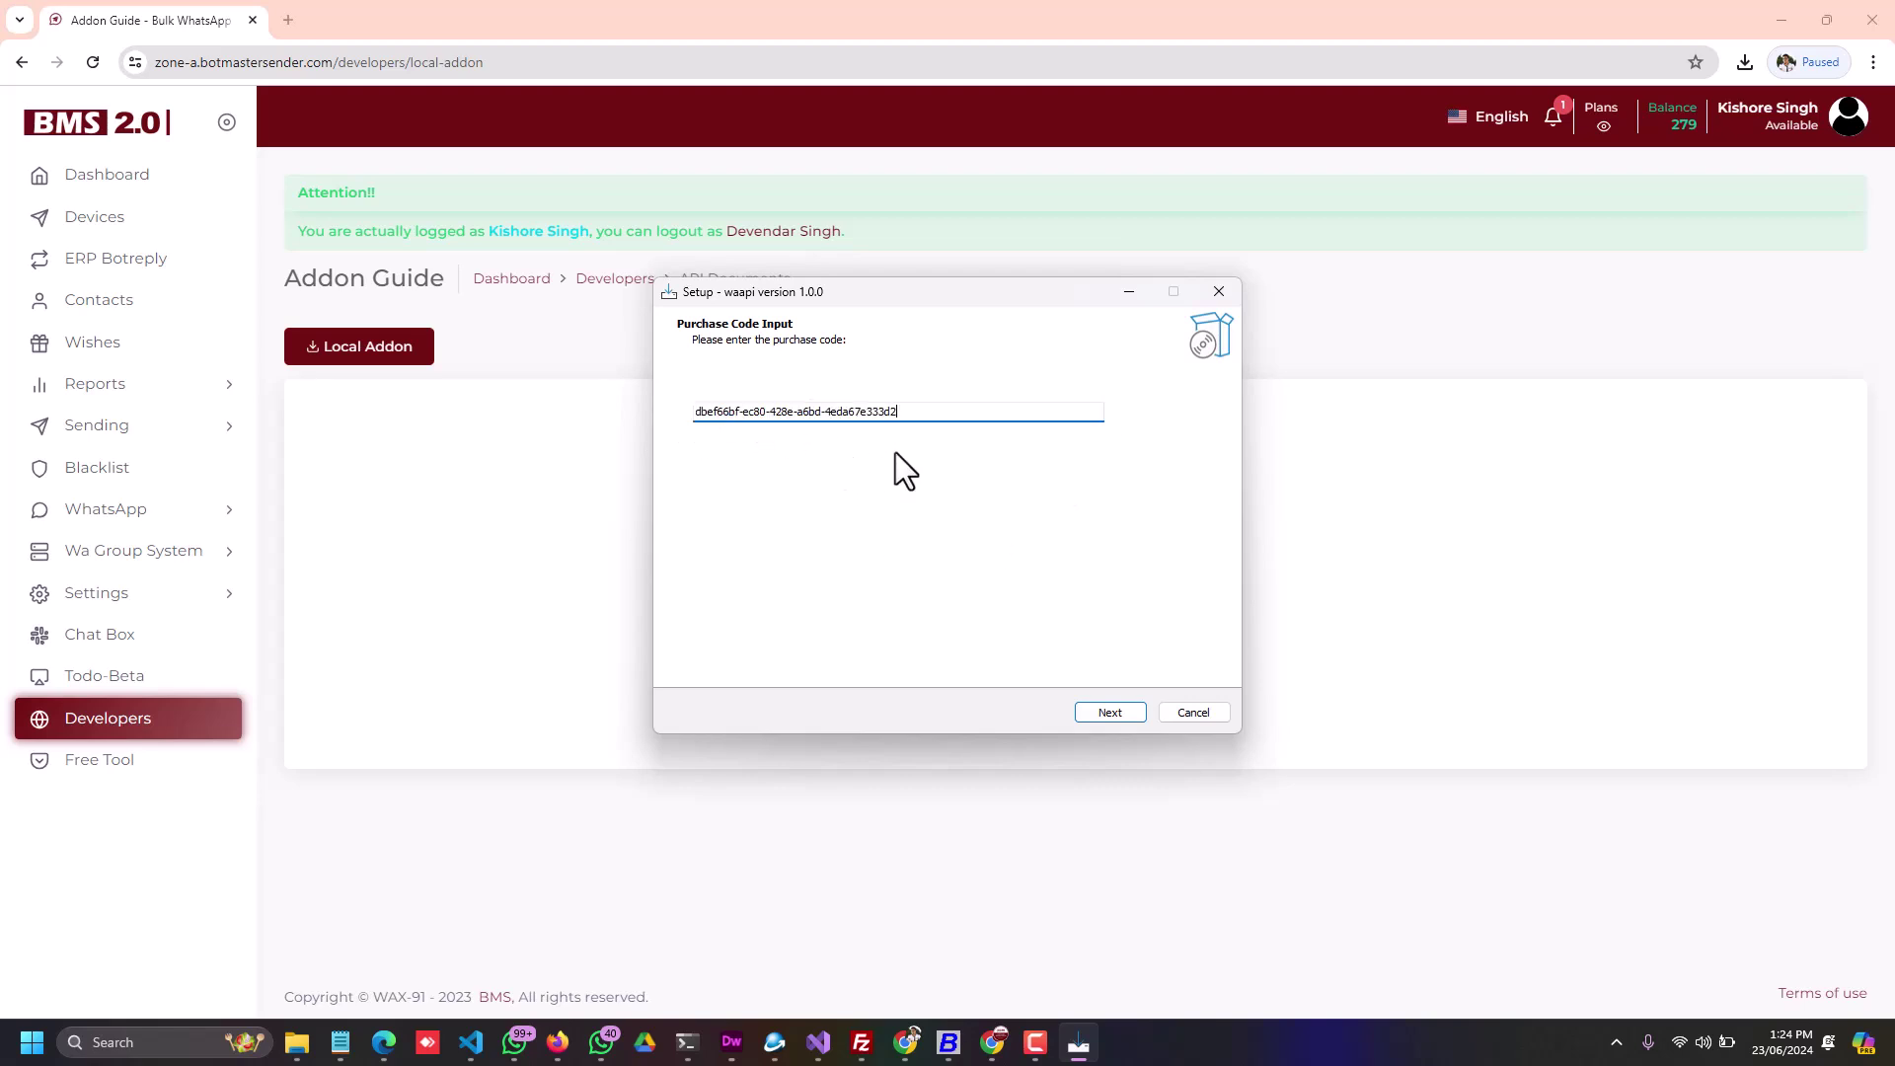
left_click(1116, 709)
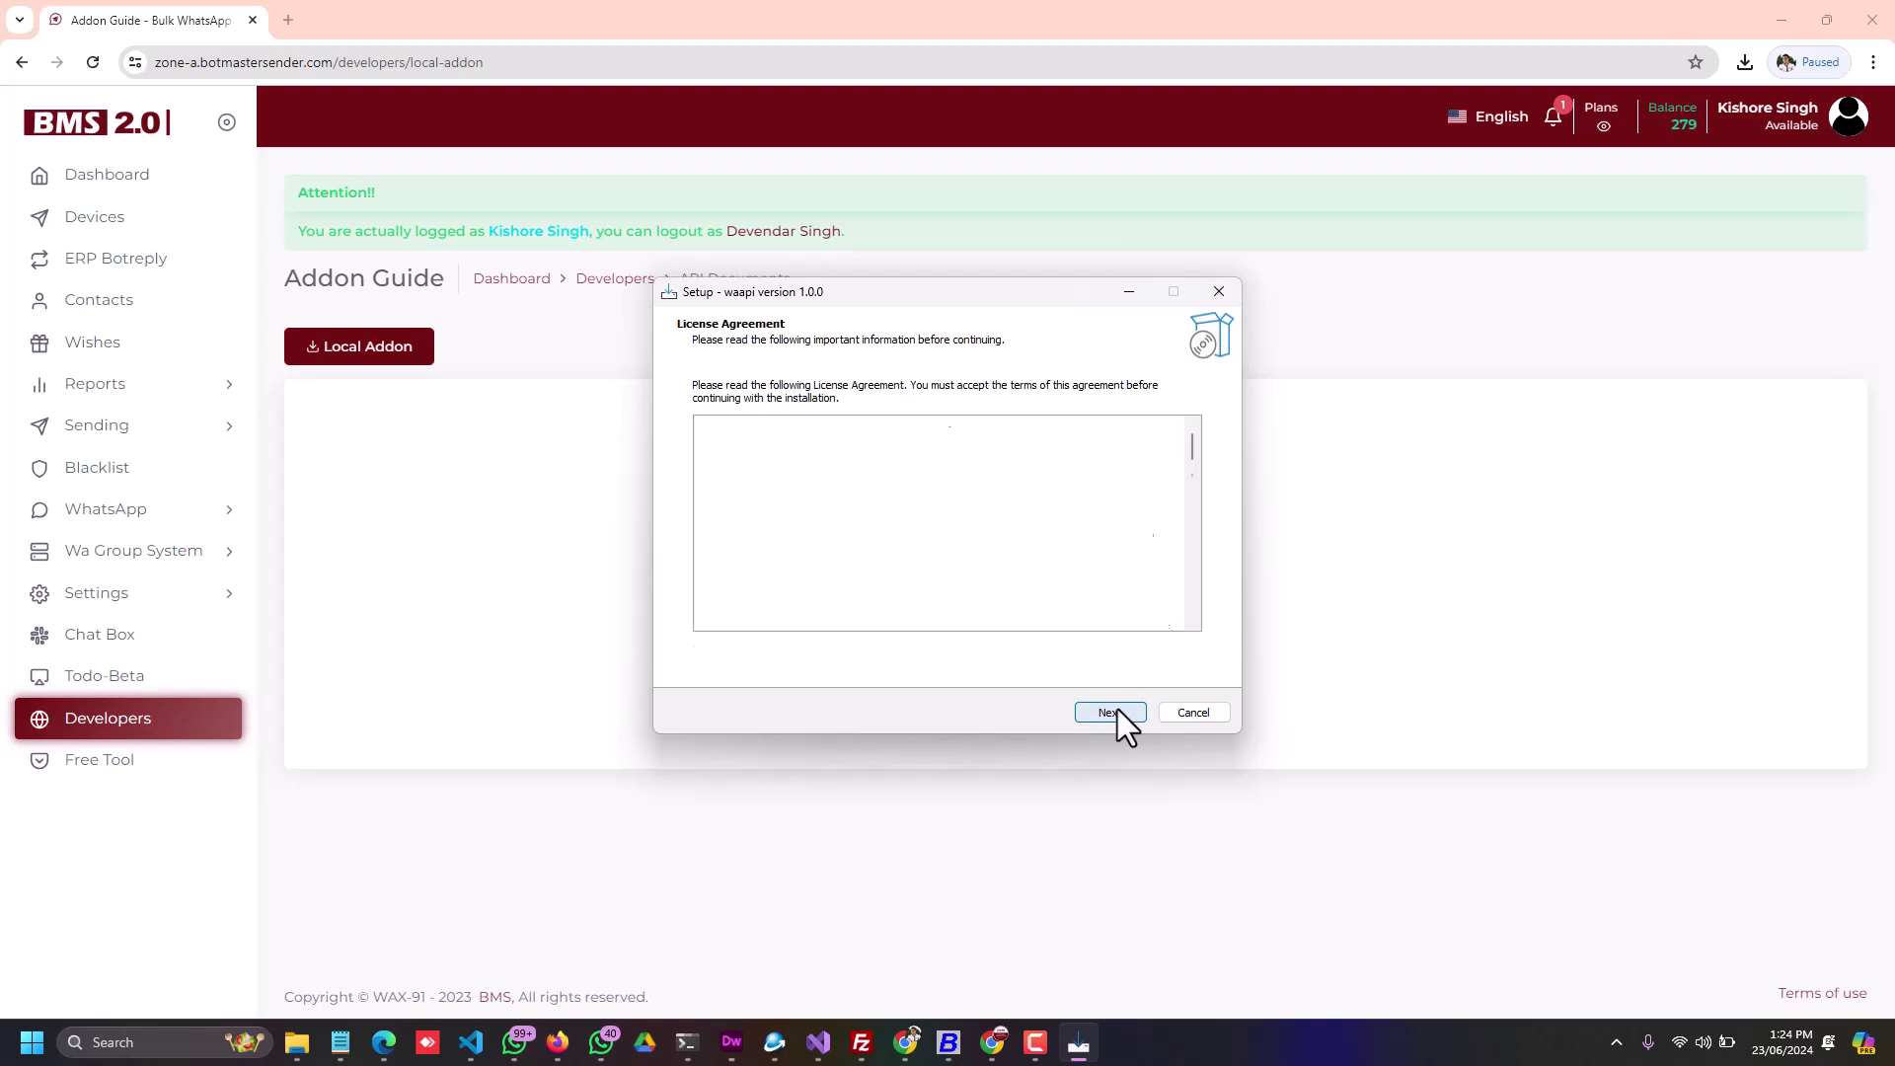
left_click(780, 653)
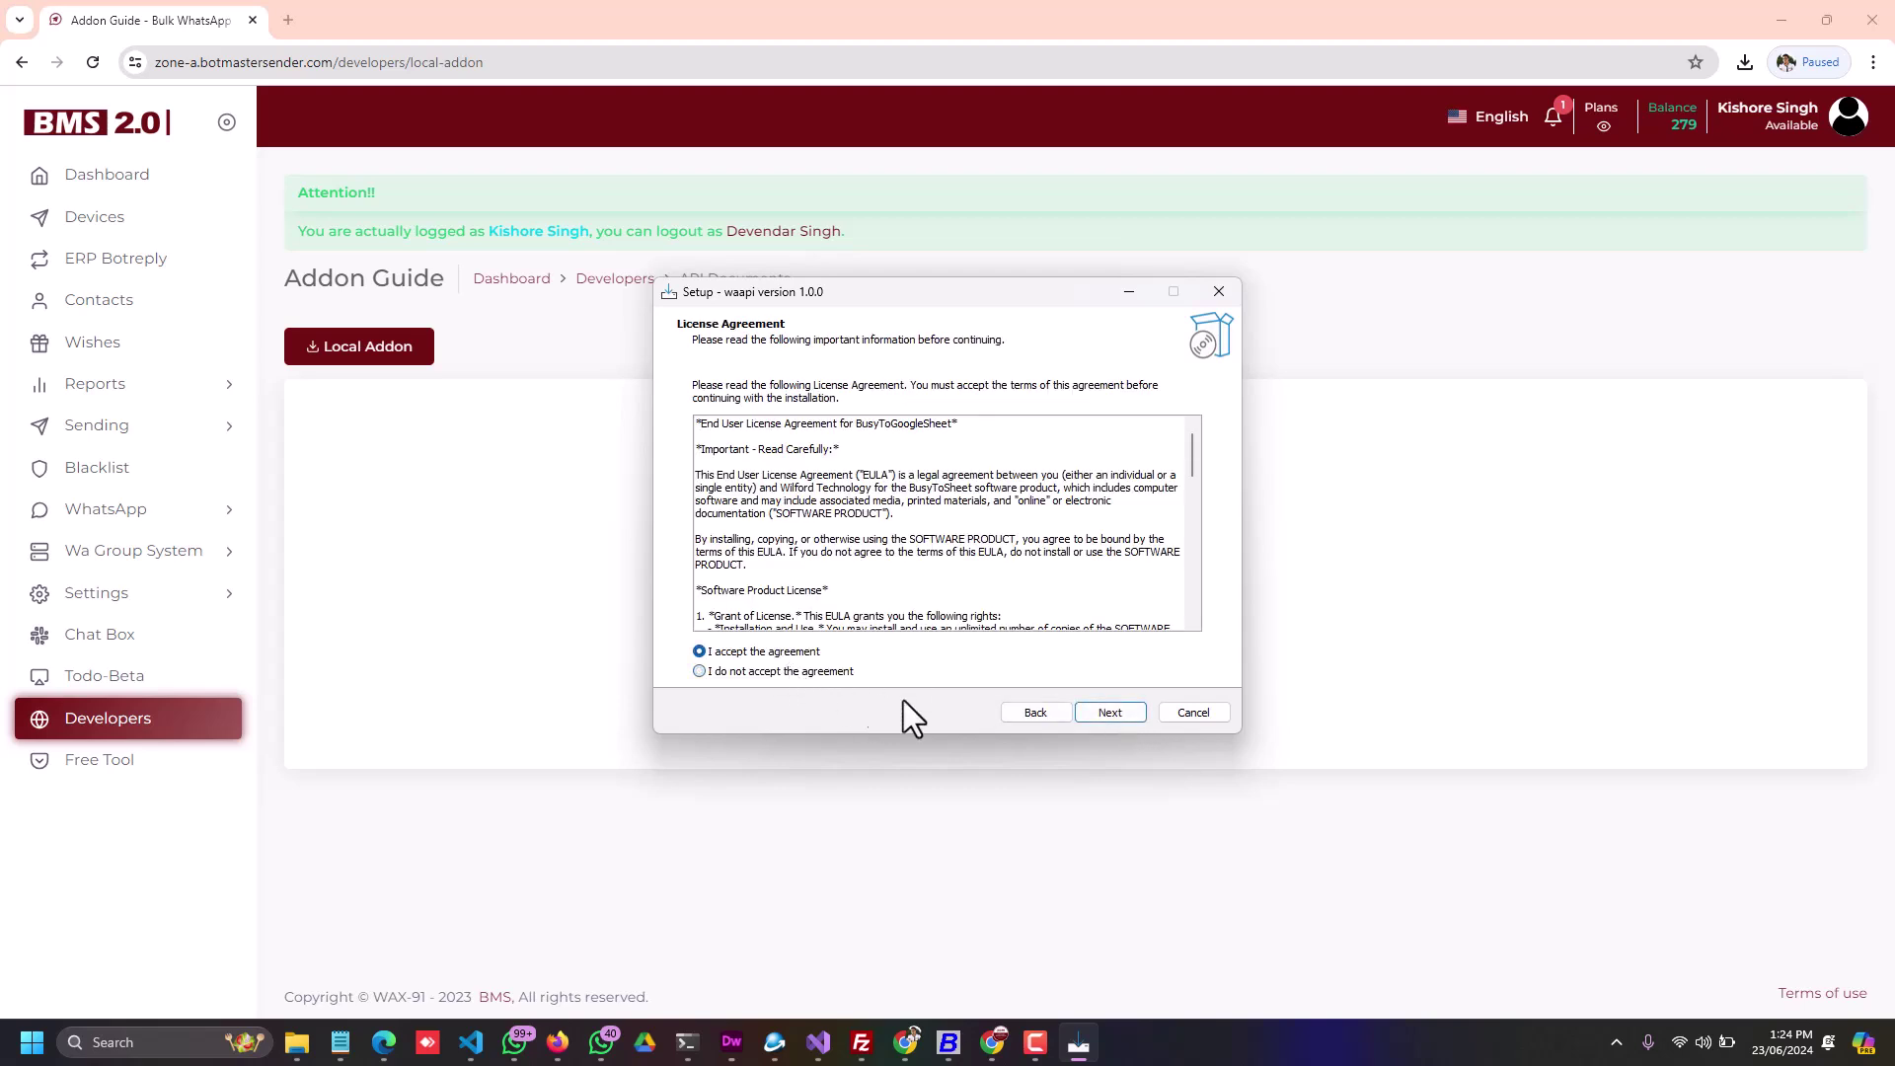
left_click(1103, 712)
left_click(1111, 713)
left_click(1115, 714)
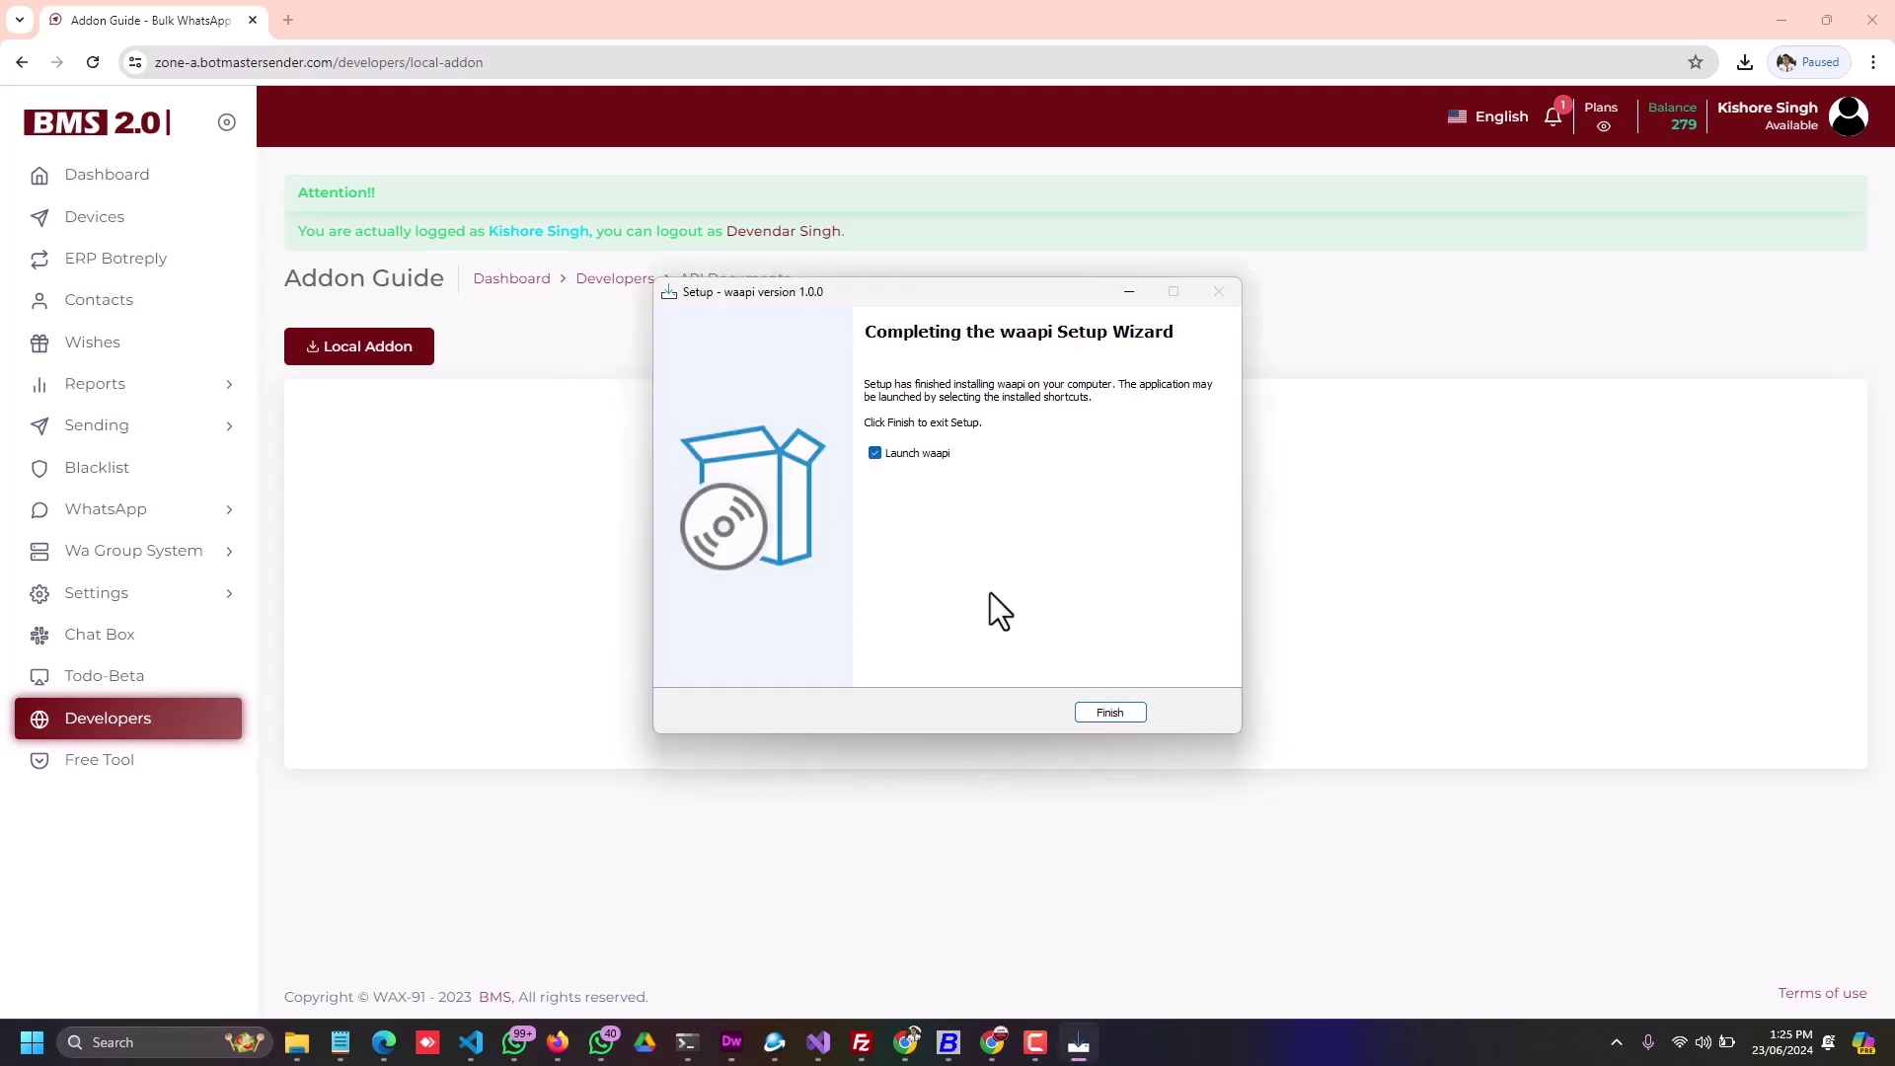
left_click(1109, 713)
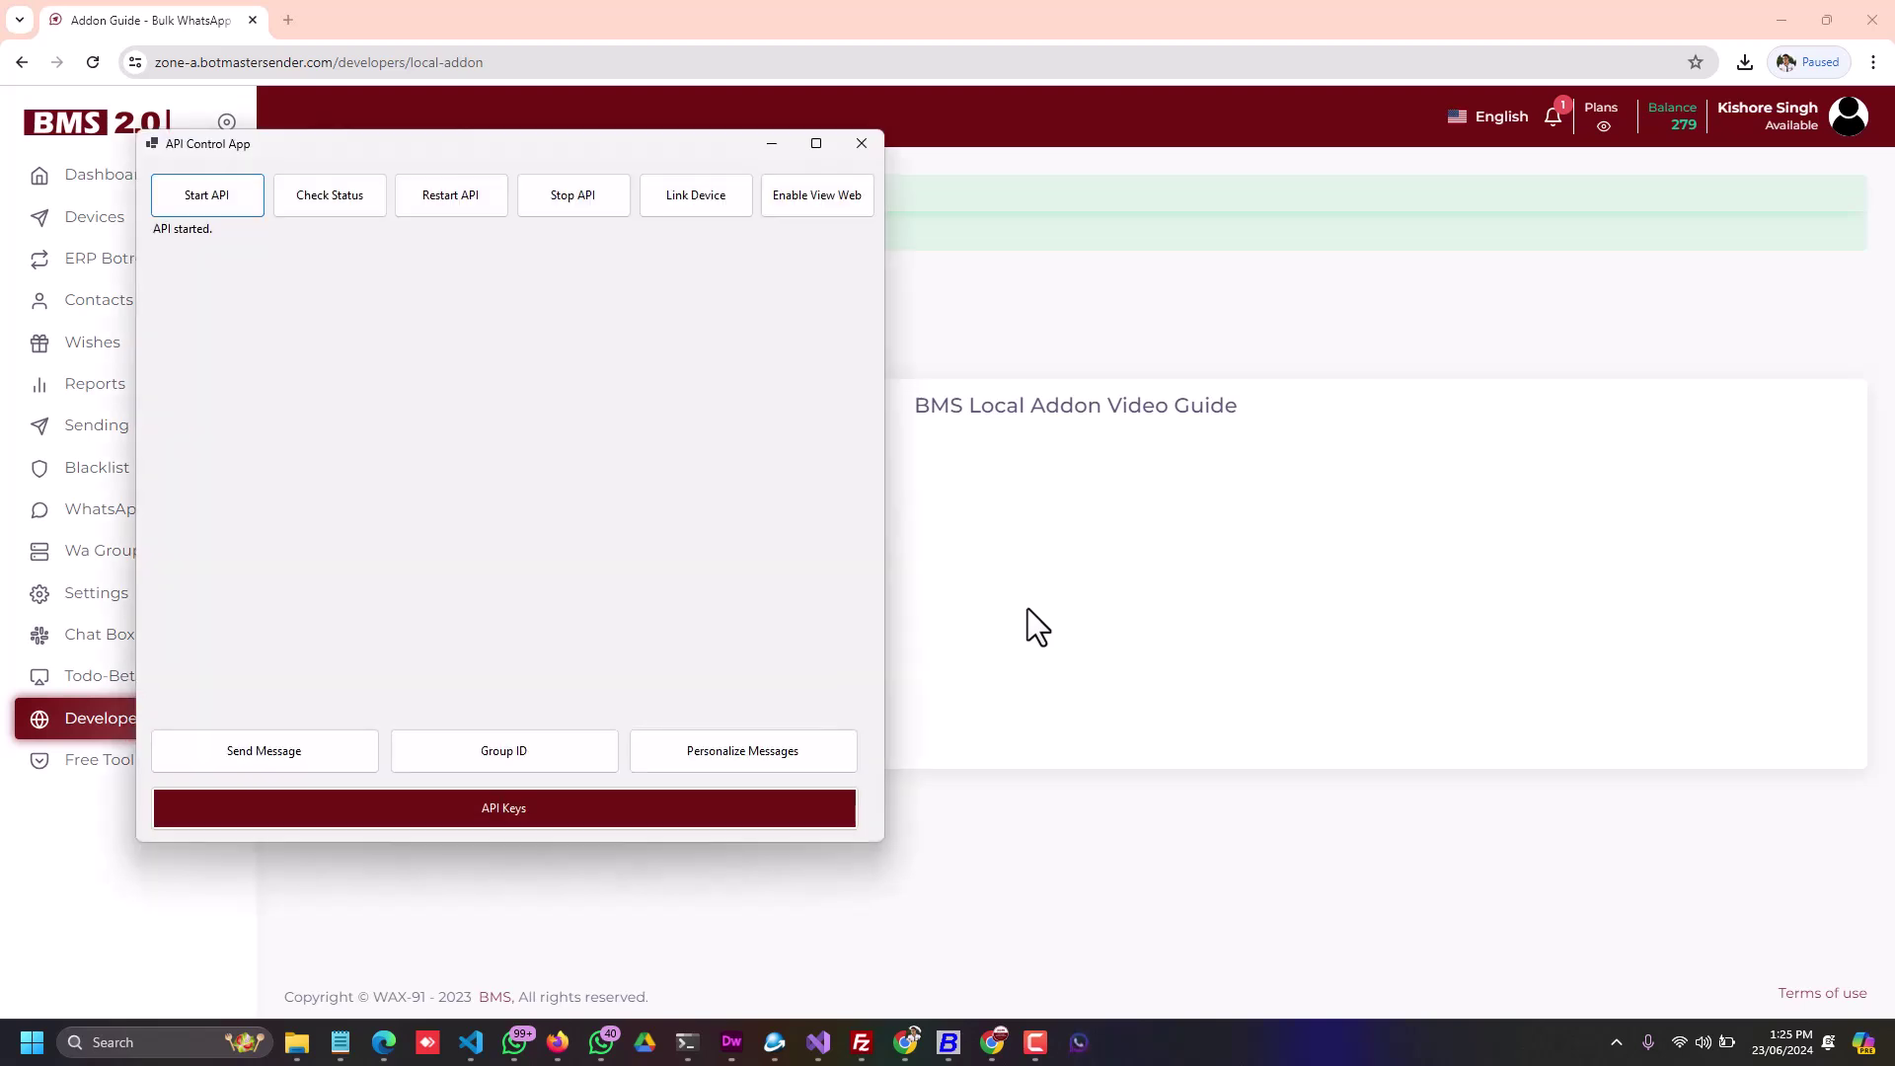
Step: Stop and restart the local API, then check its status to display the linking QR code
left_click_drag(338, 152, 880, 262)
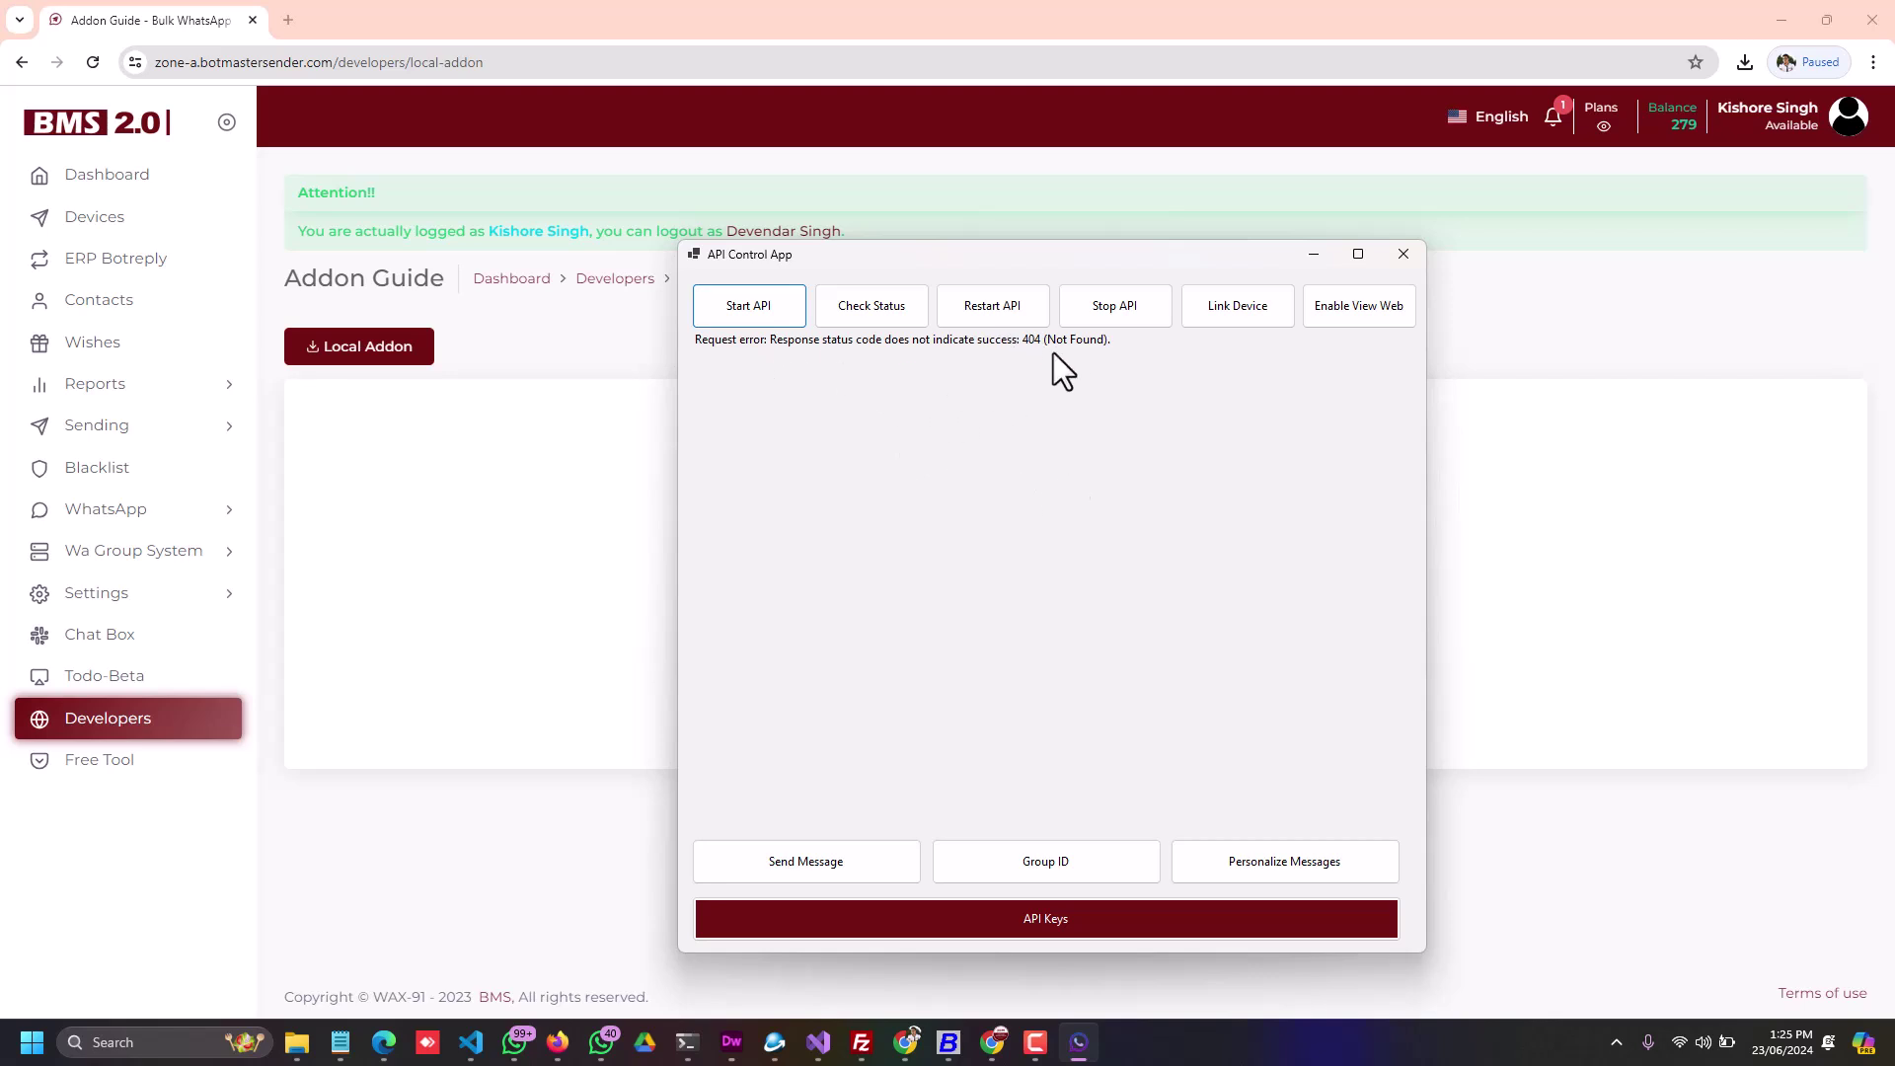
left_click(1103, 307)
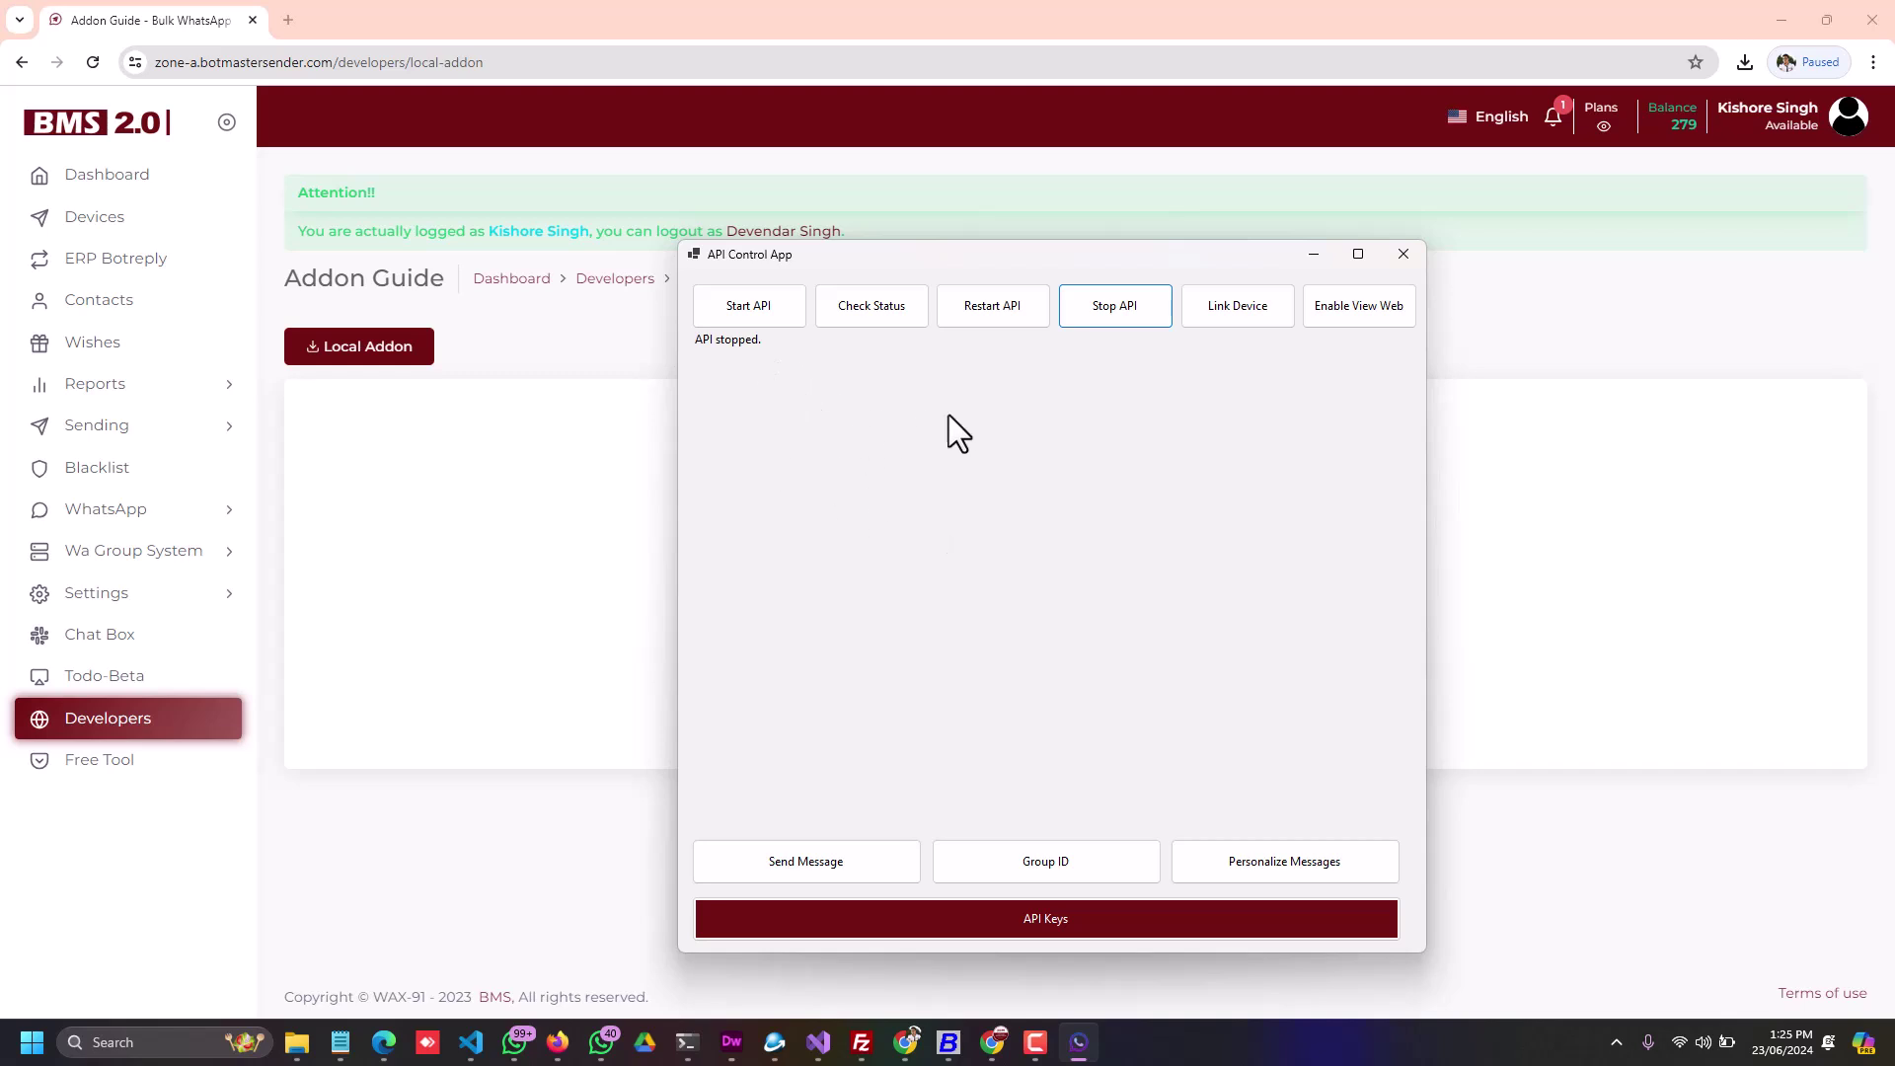
left_click(754, 305)
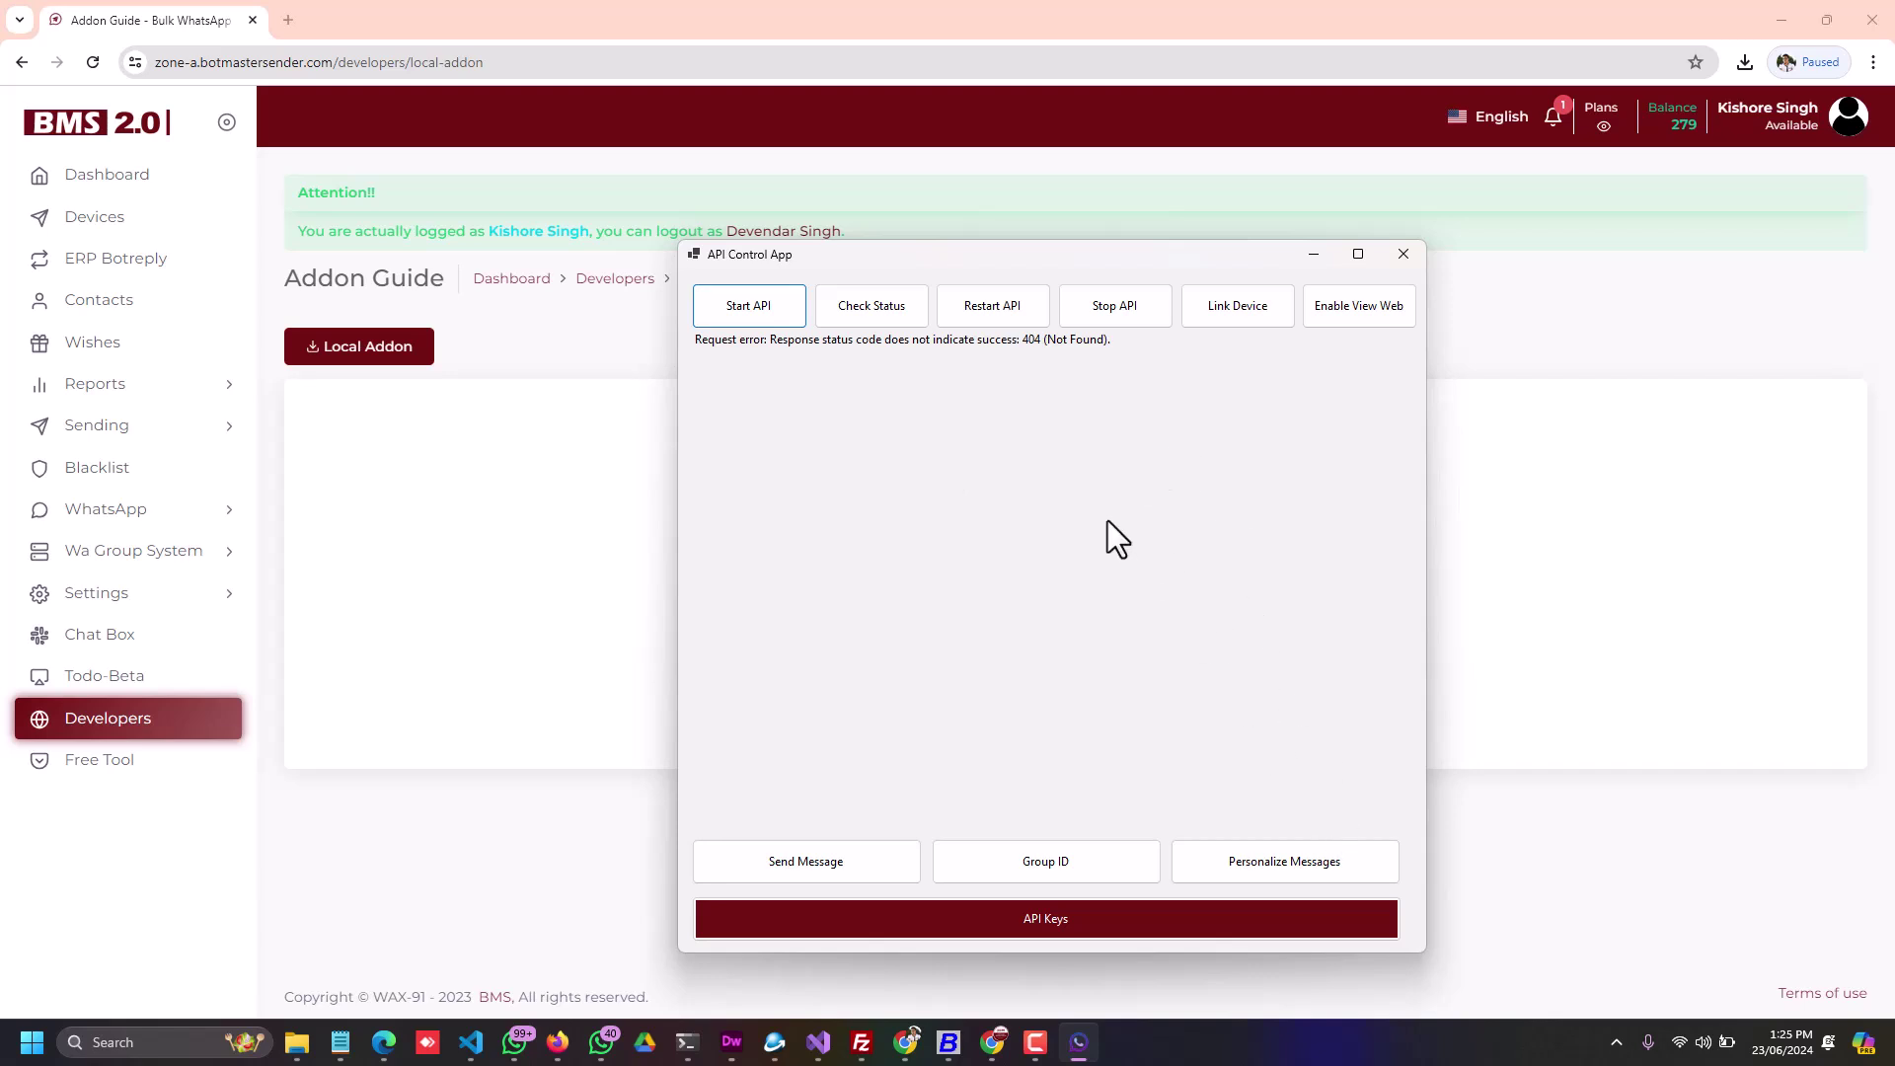
left_click(859, 303)
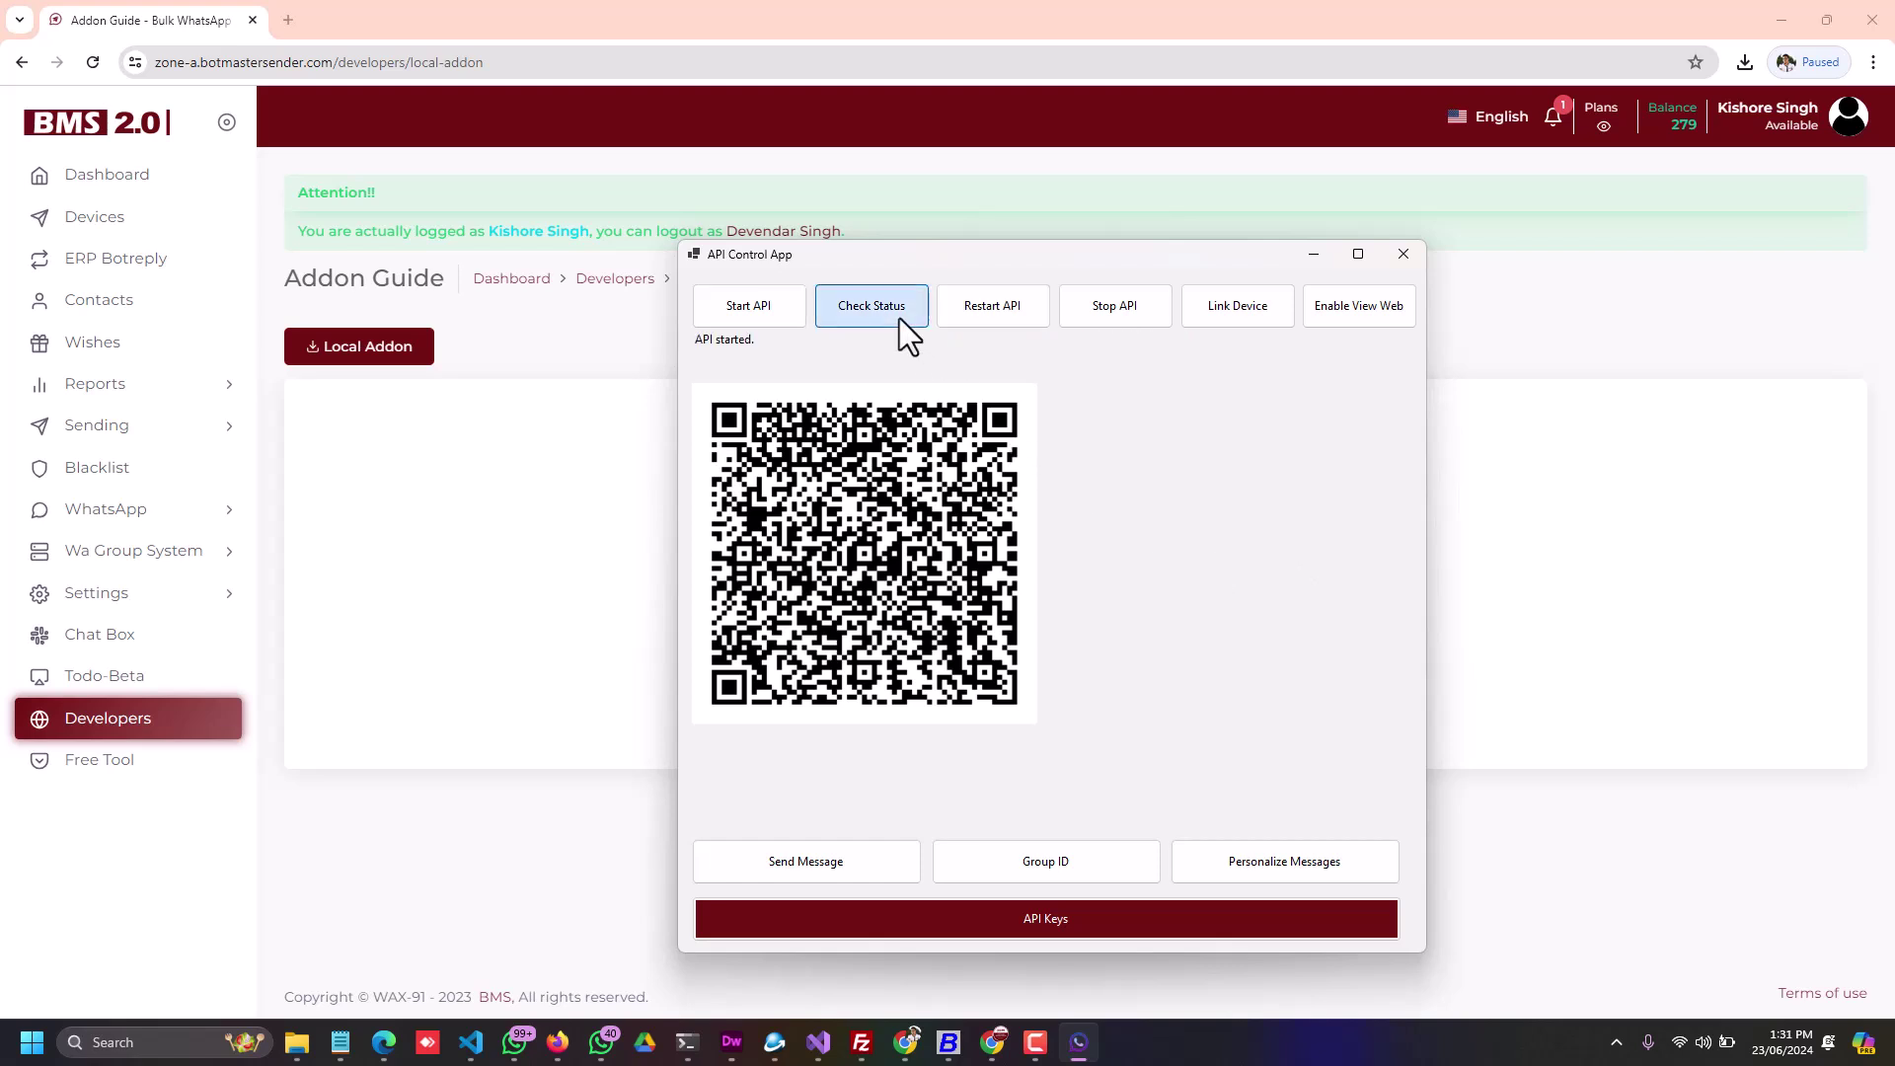
Step: Confirm the linked phone shows connected, enable the WhatsApp web view and restart the API
left_click(900, 314)
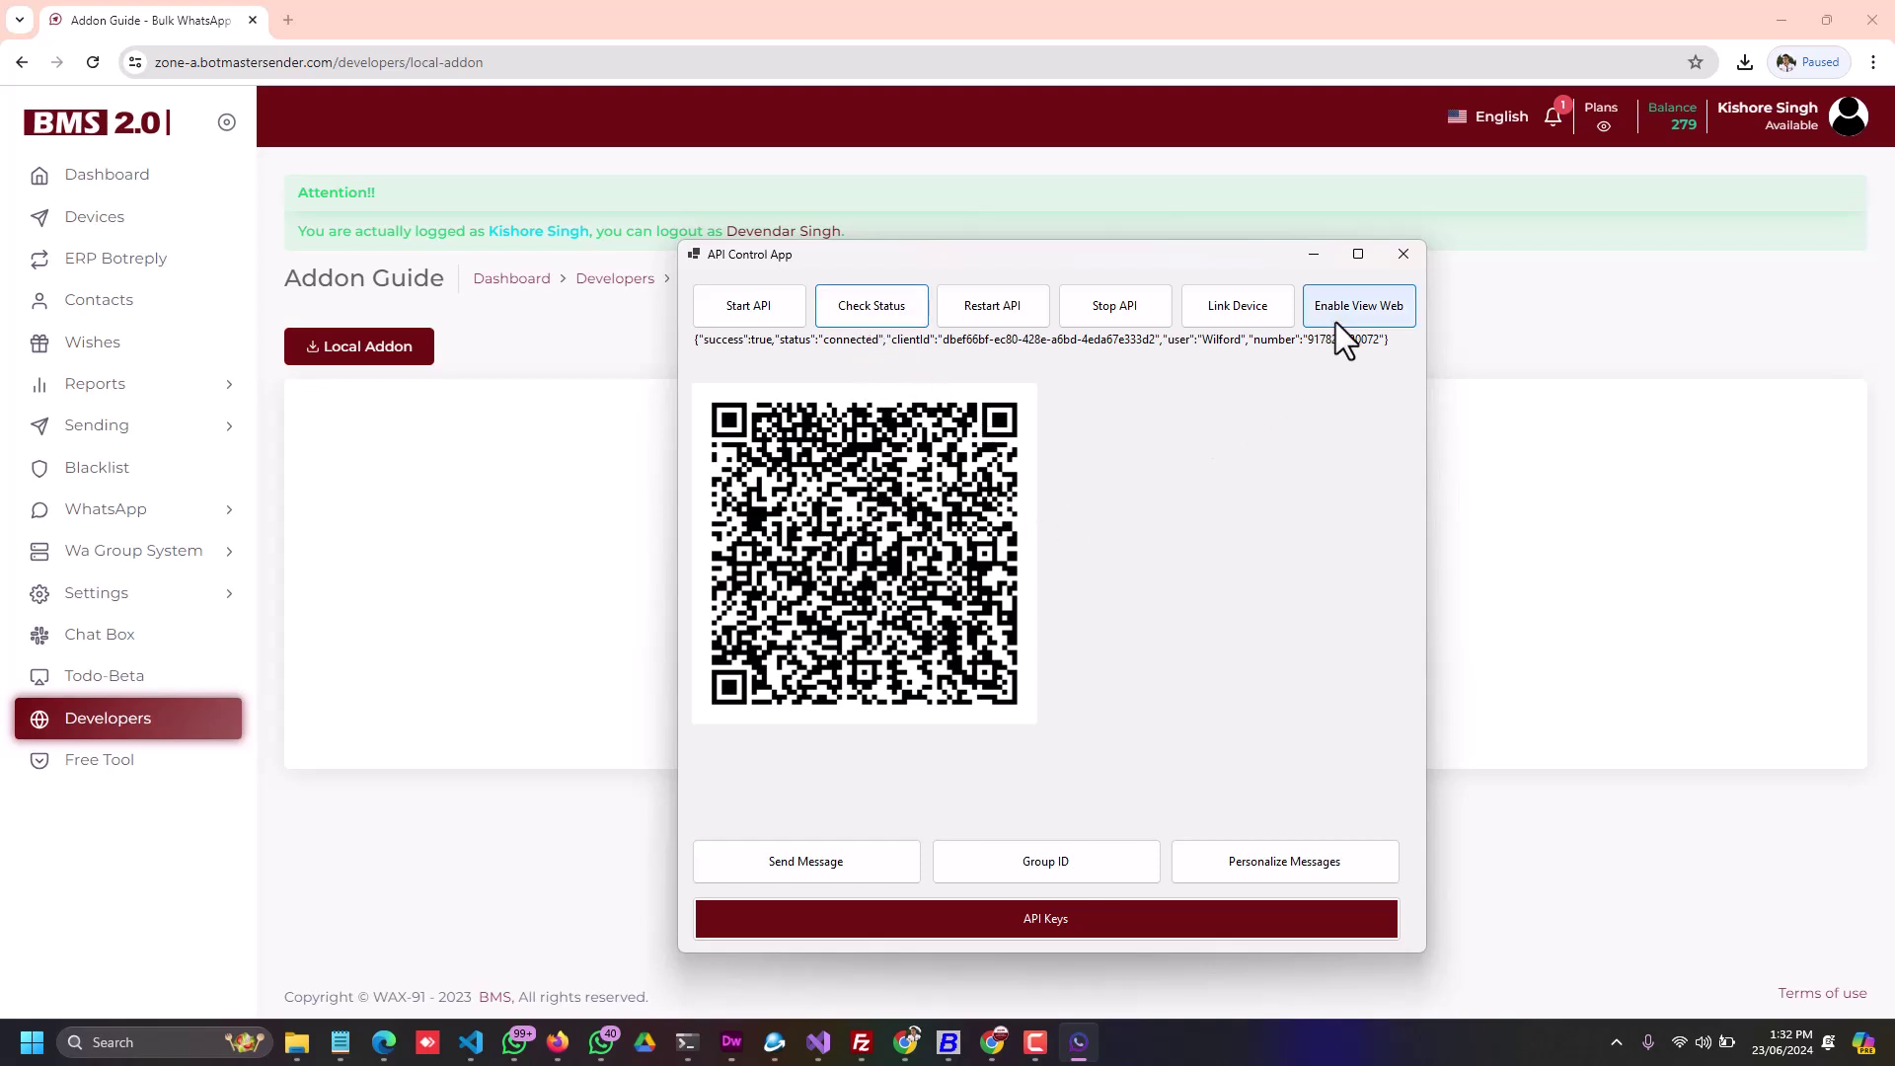
left_click(1358, 308)
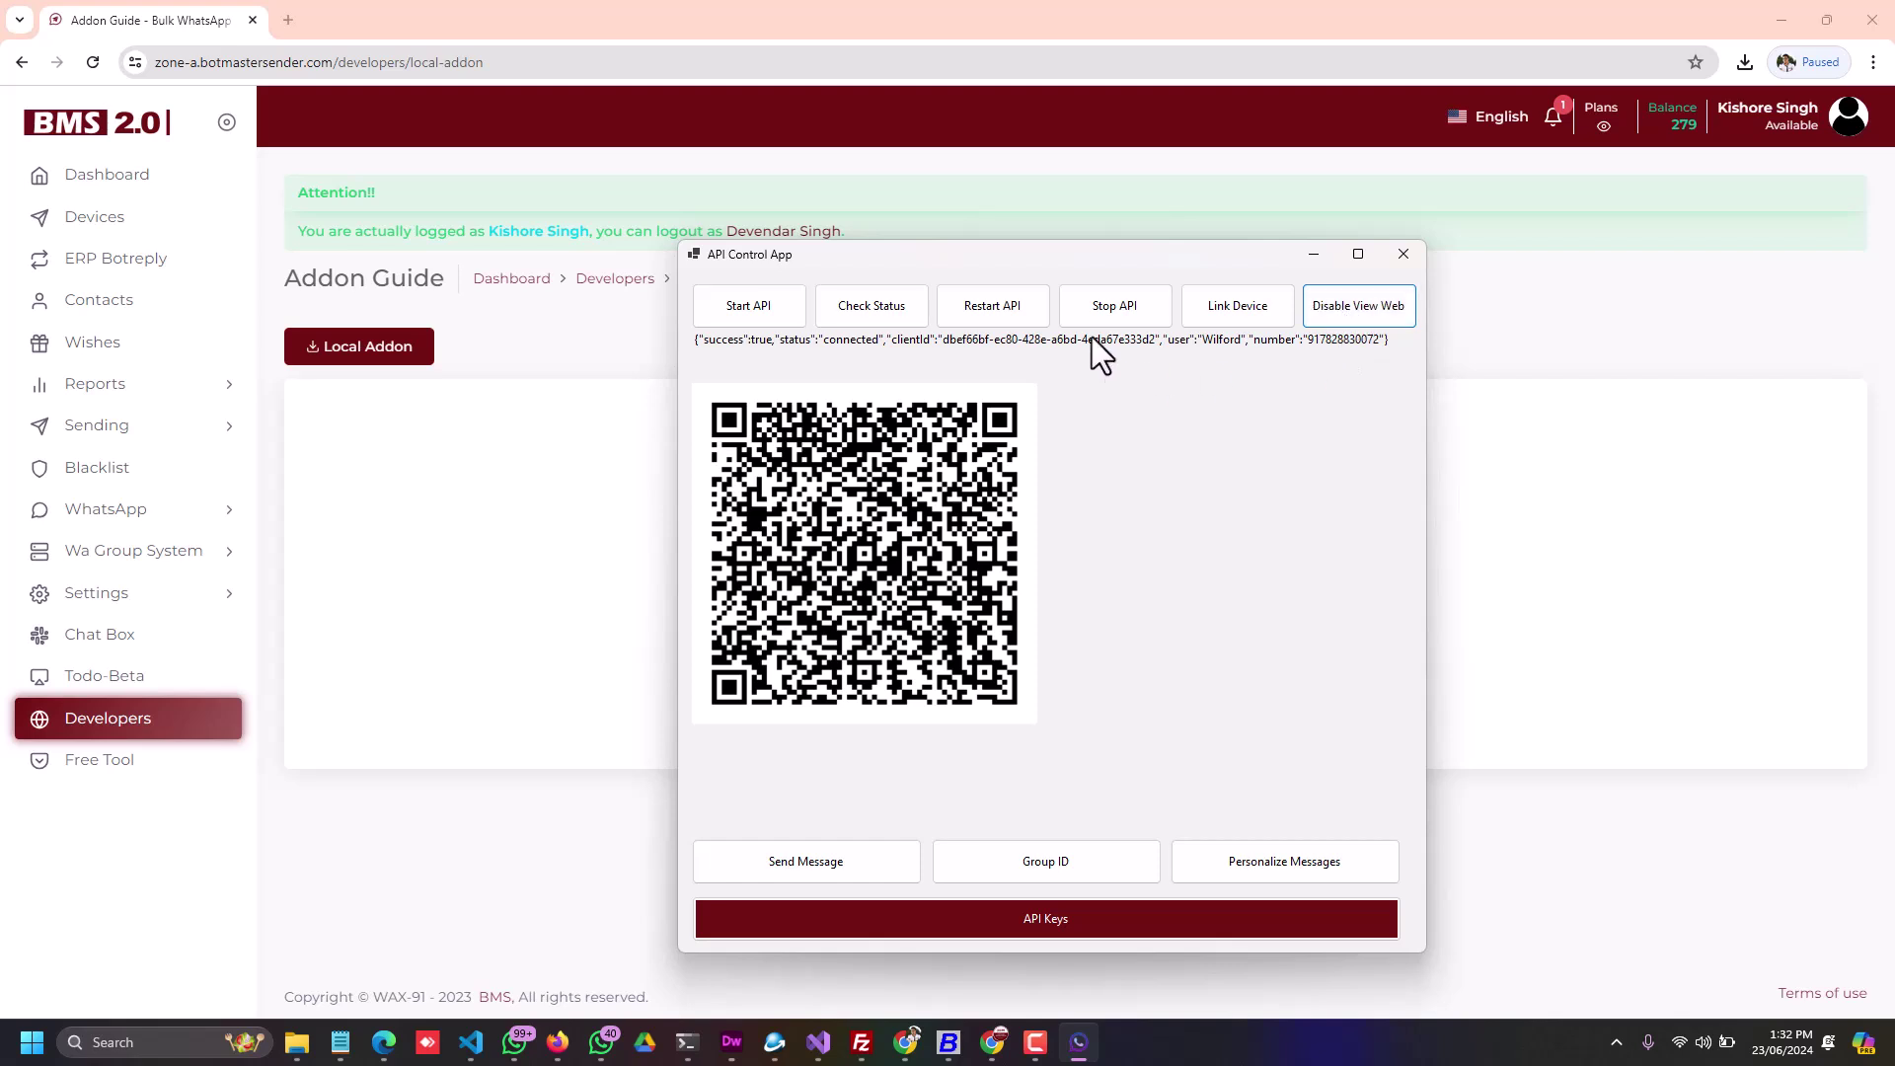
left_click(991, 307)
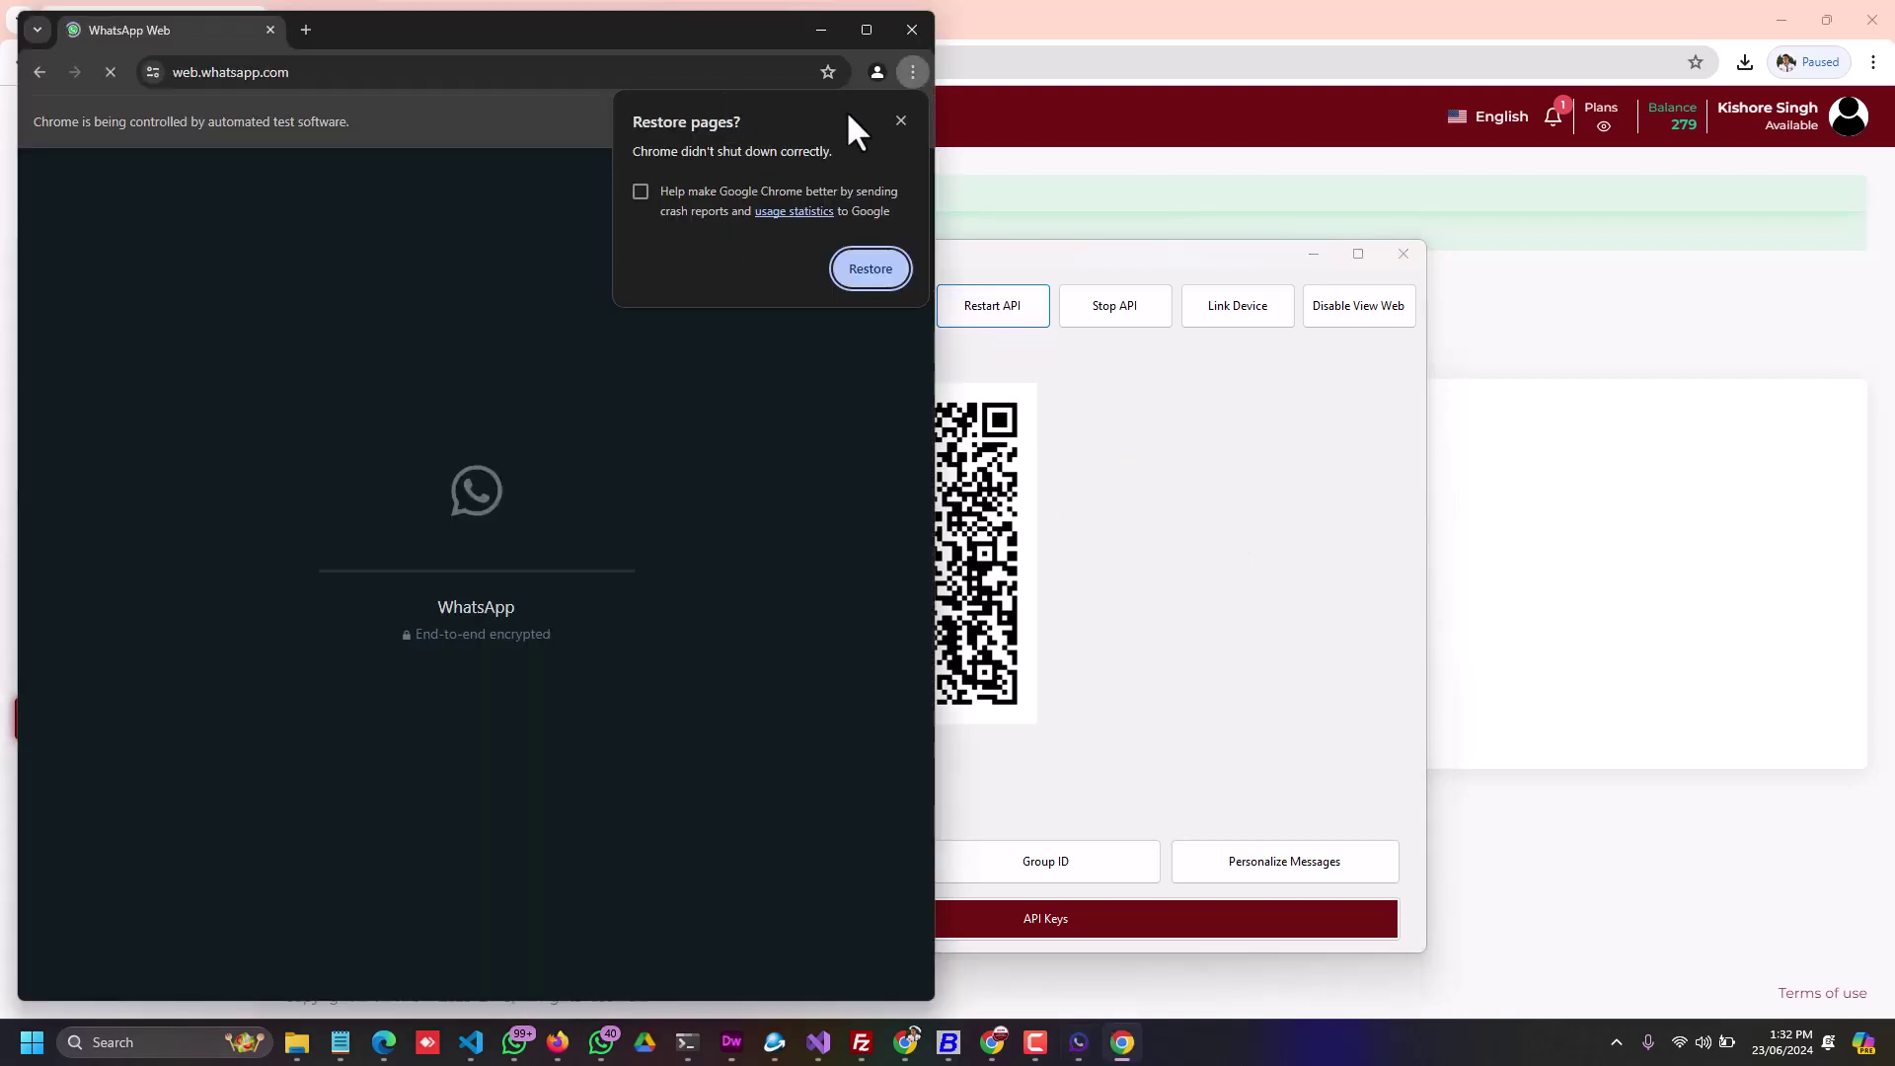
Step: Disable the WhatsApp web view and restart the API so the automated browser closes
left_click(900, 120)
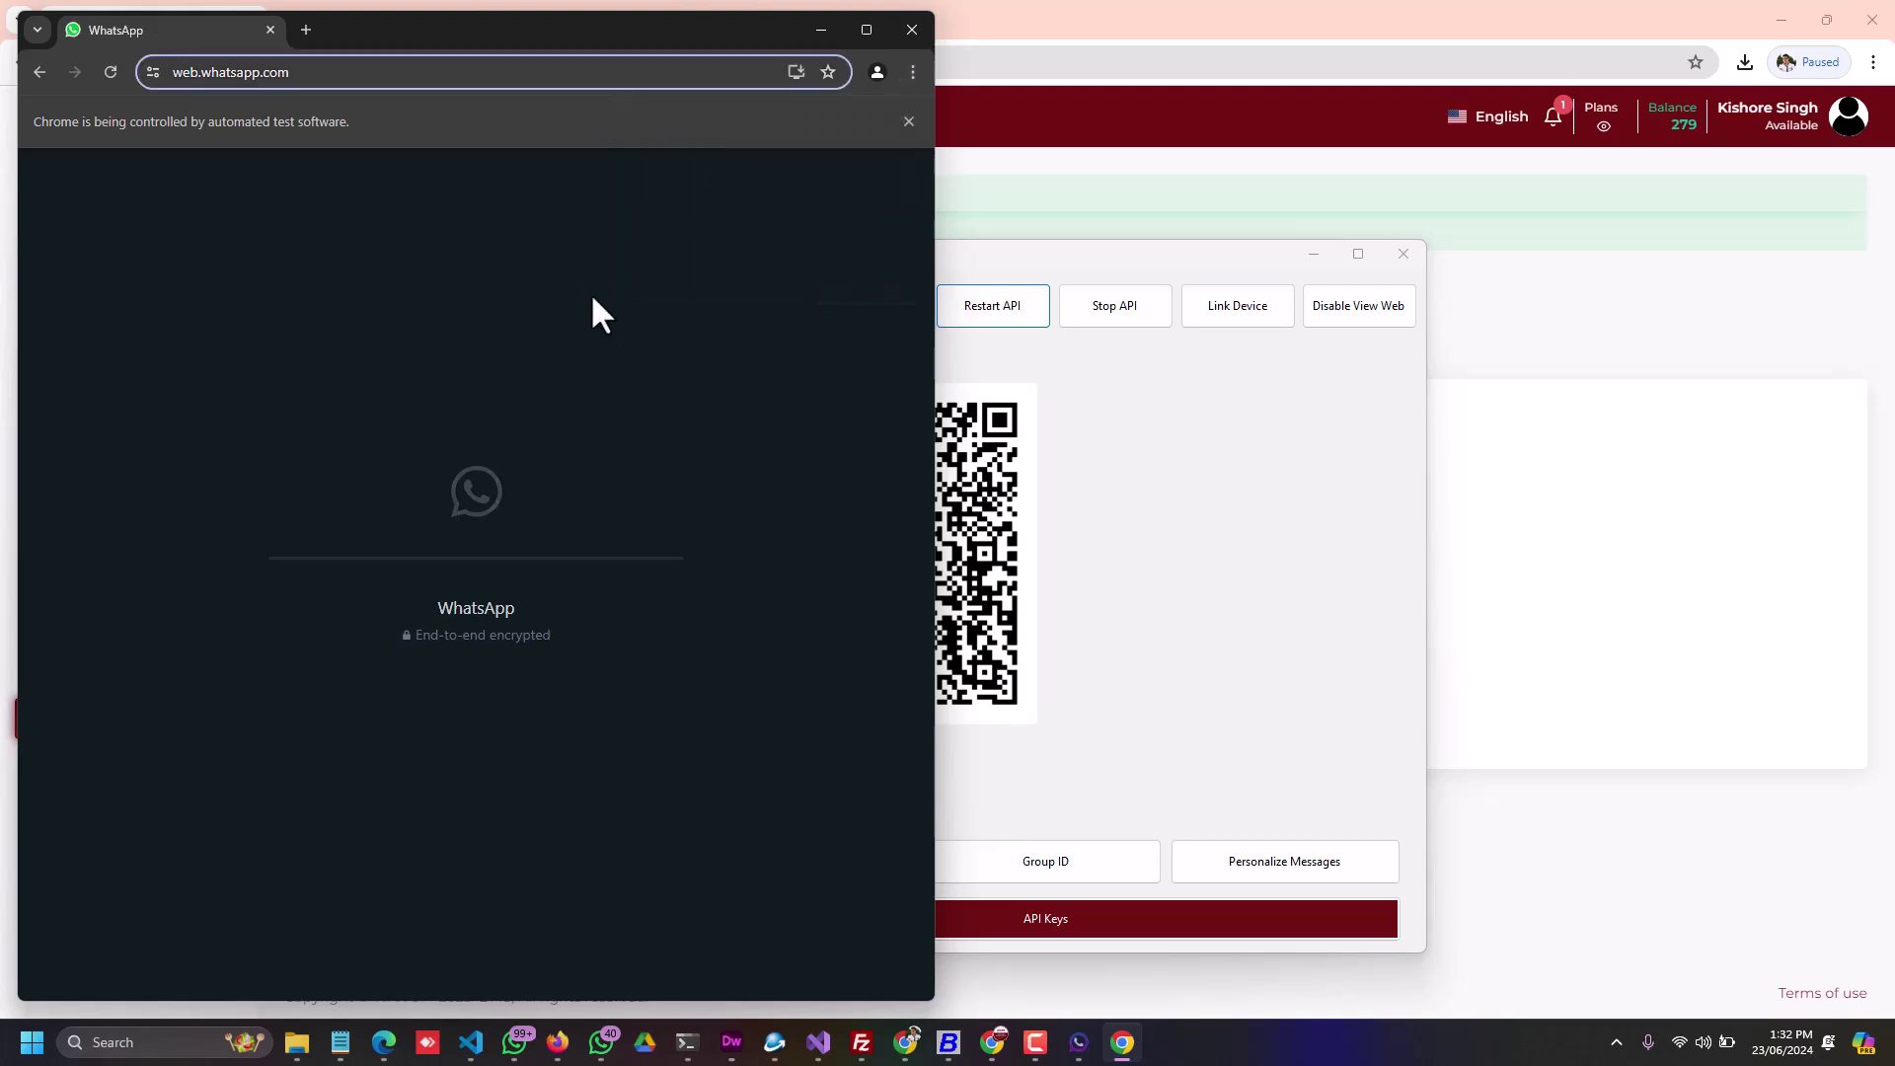
left_click(1106, 468)
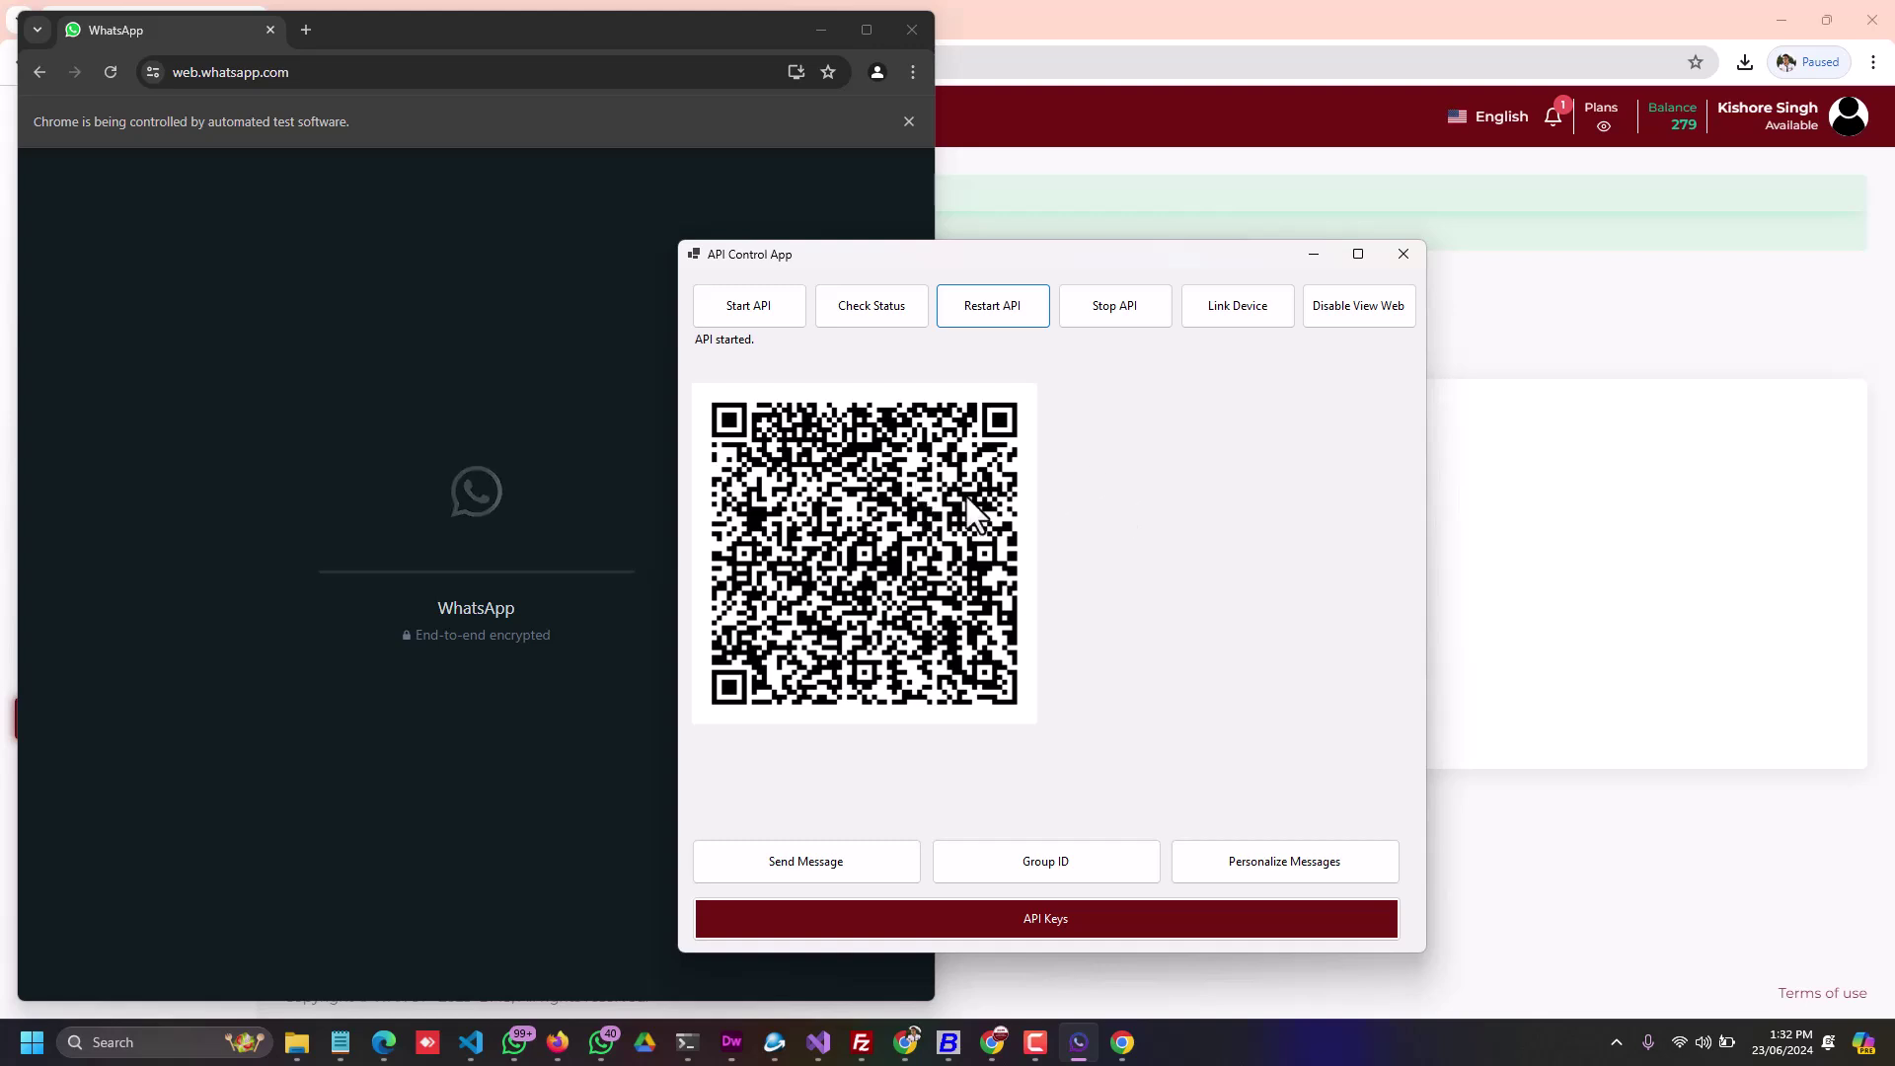
left_click_drag(1014, 256, 1338, 263)
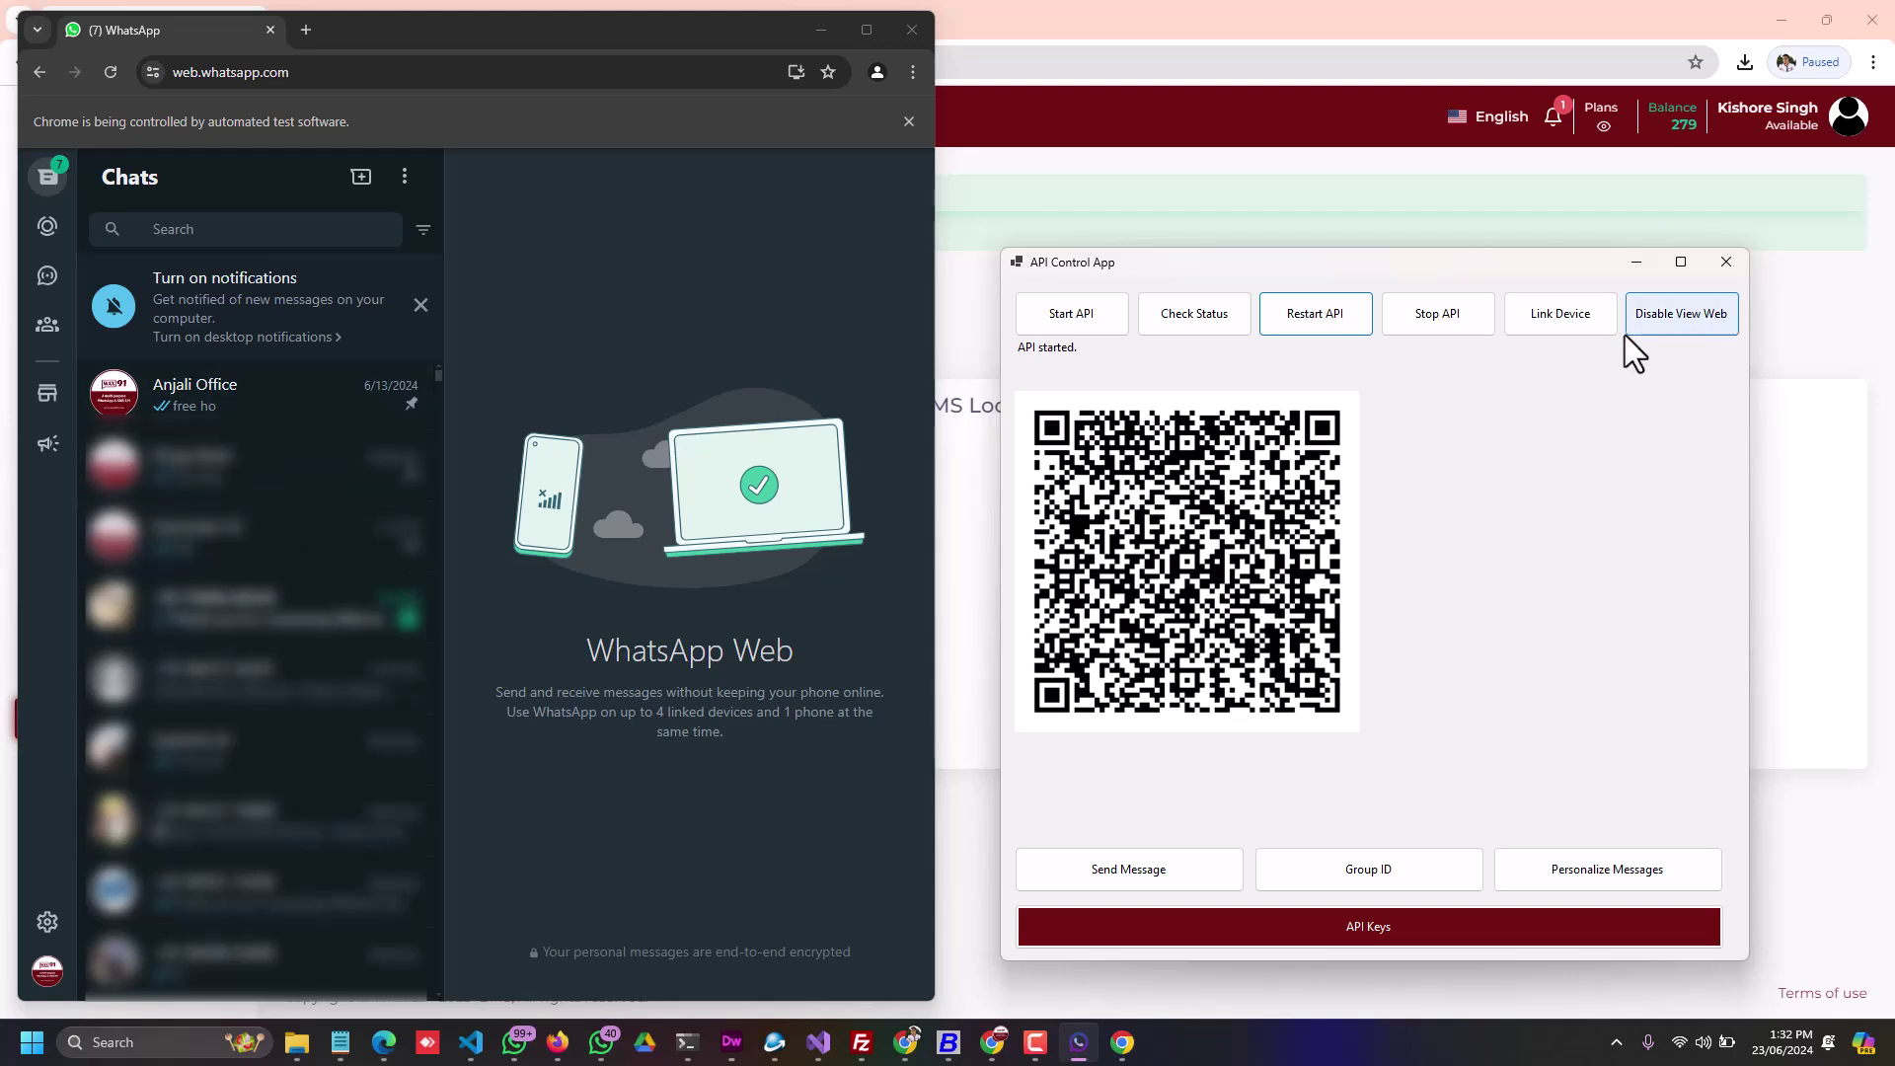
left_click(1662, 314)
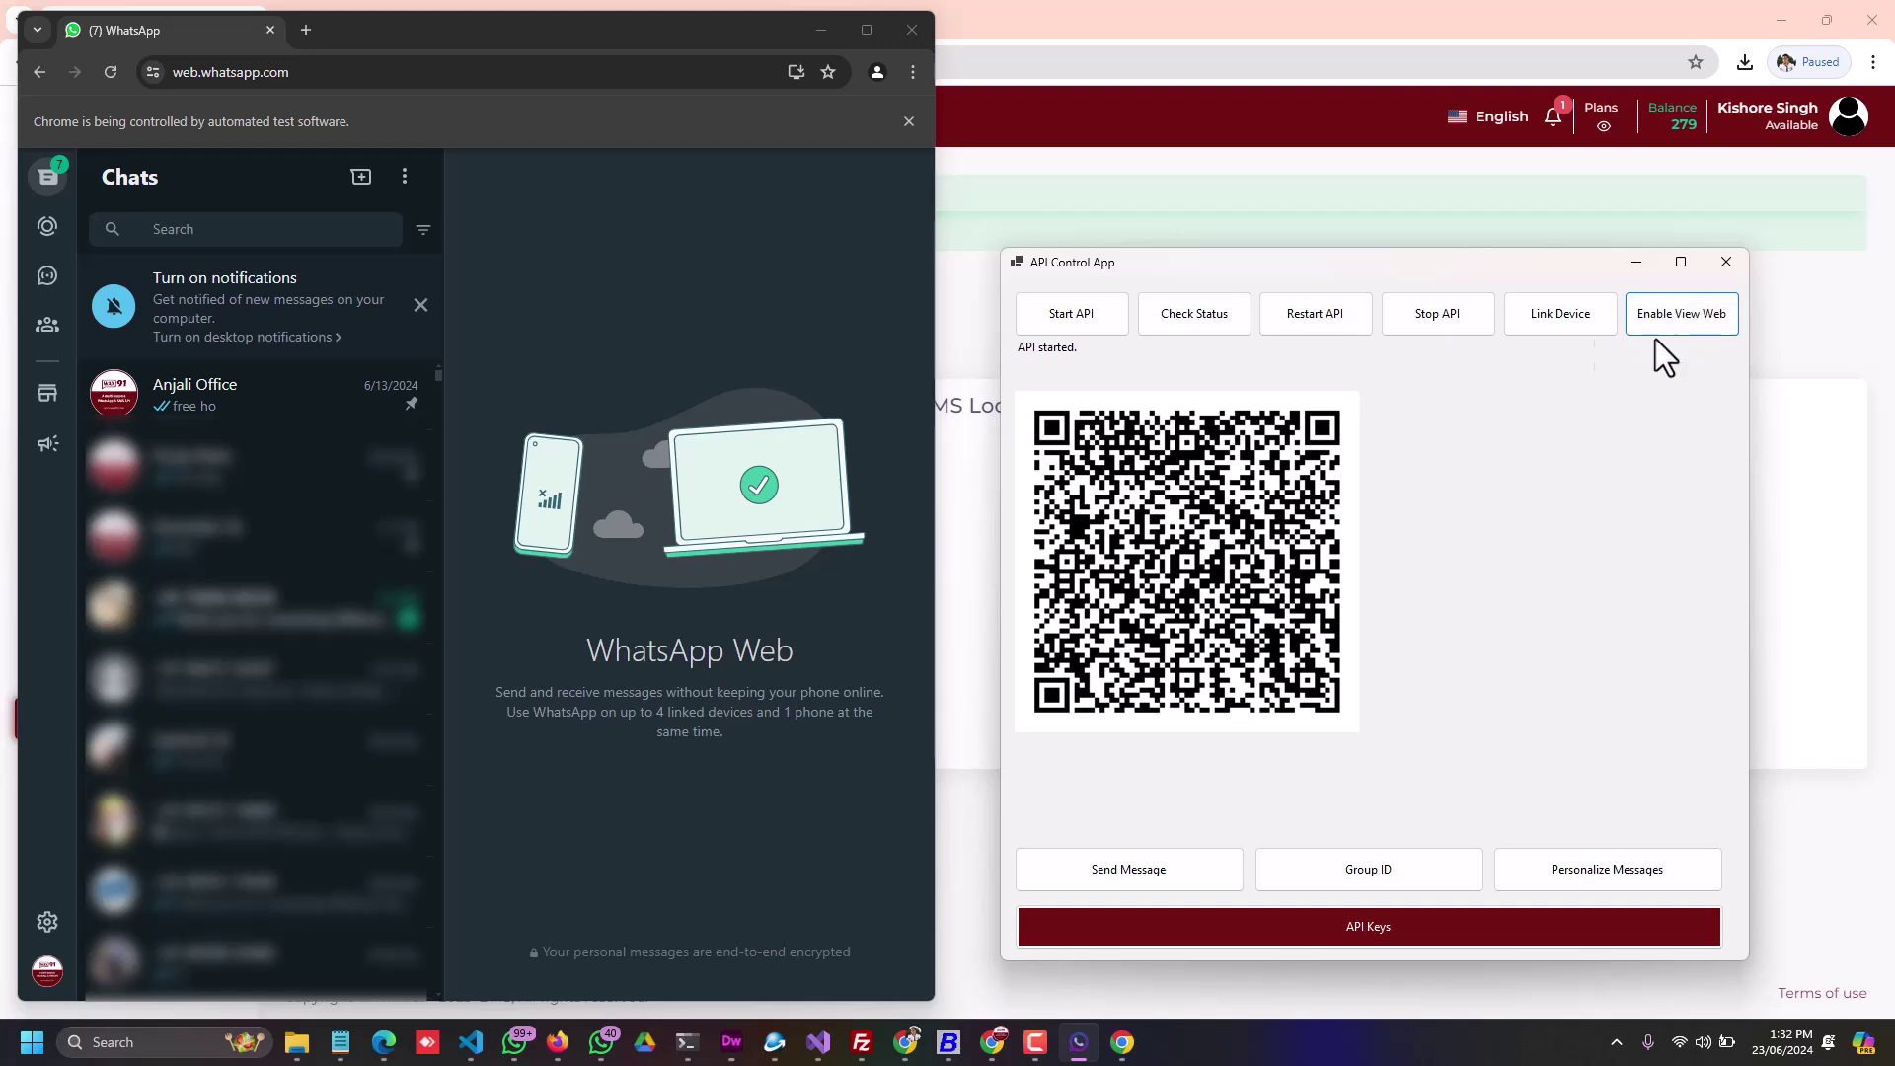
left_click(1315, 316)
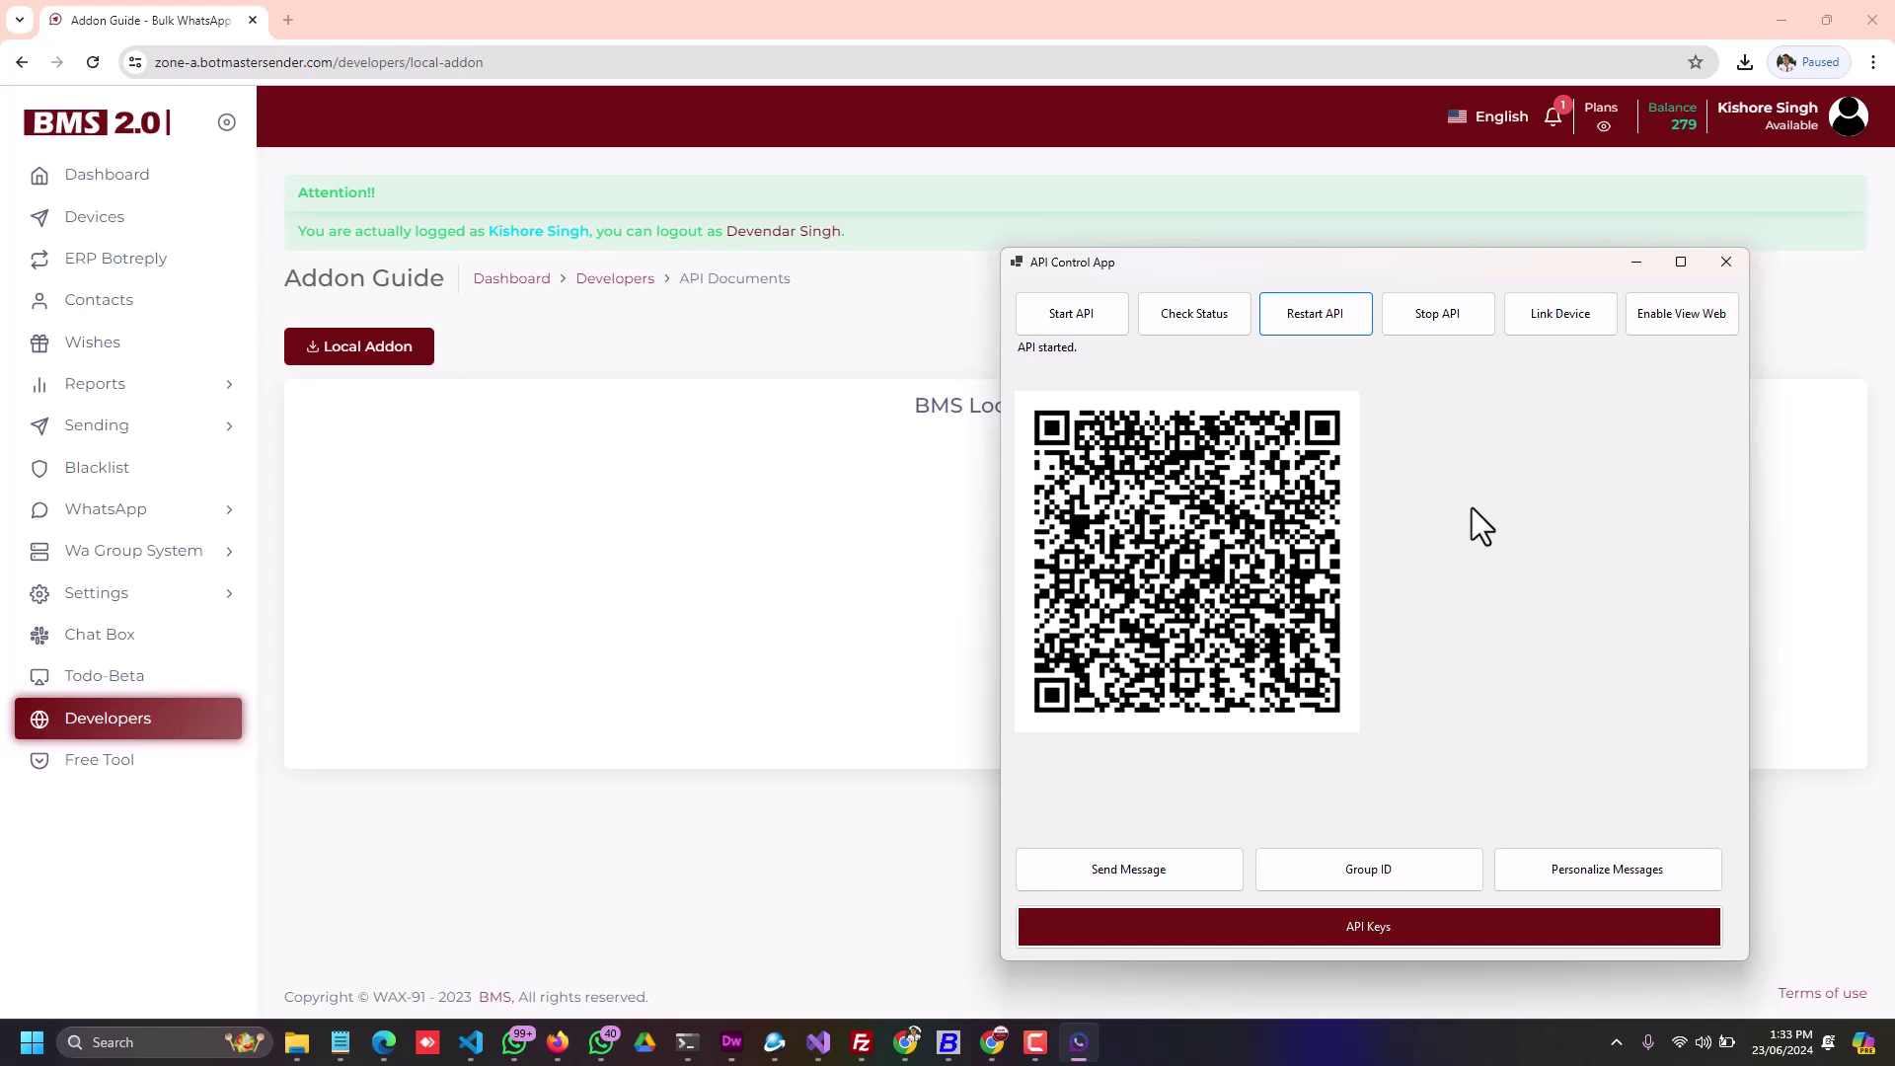
Step: Recheck the status until WhatsApp reports connected, then view the API Keys URL list
left_click(1195, 318)
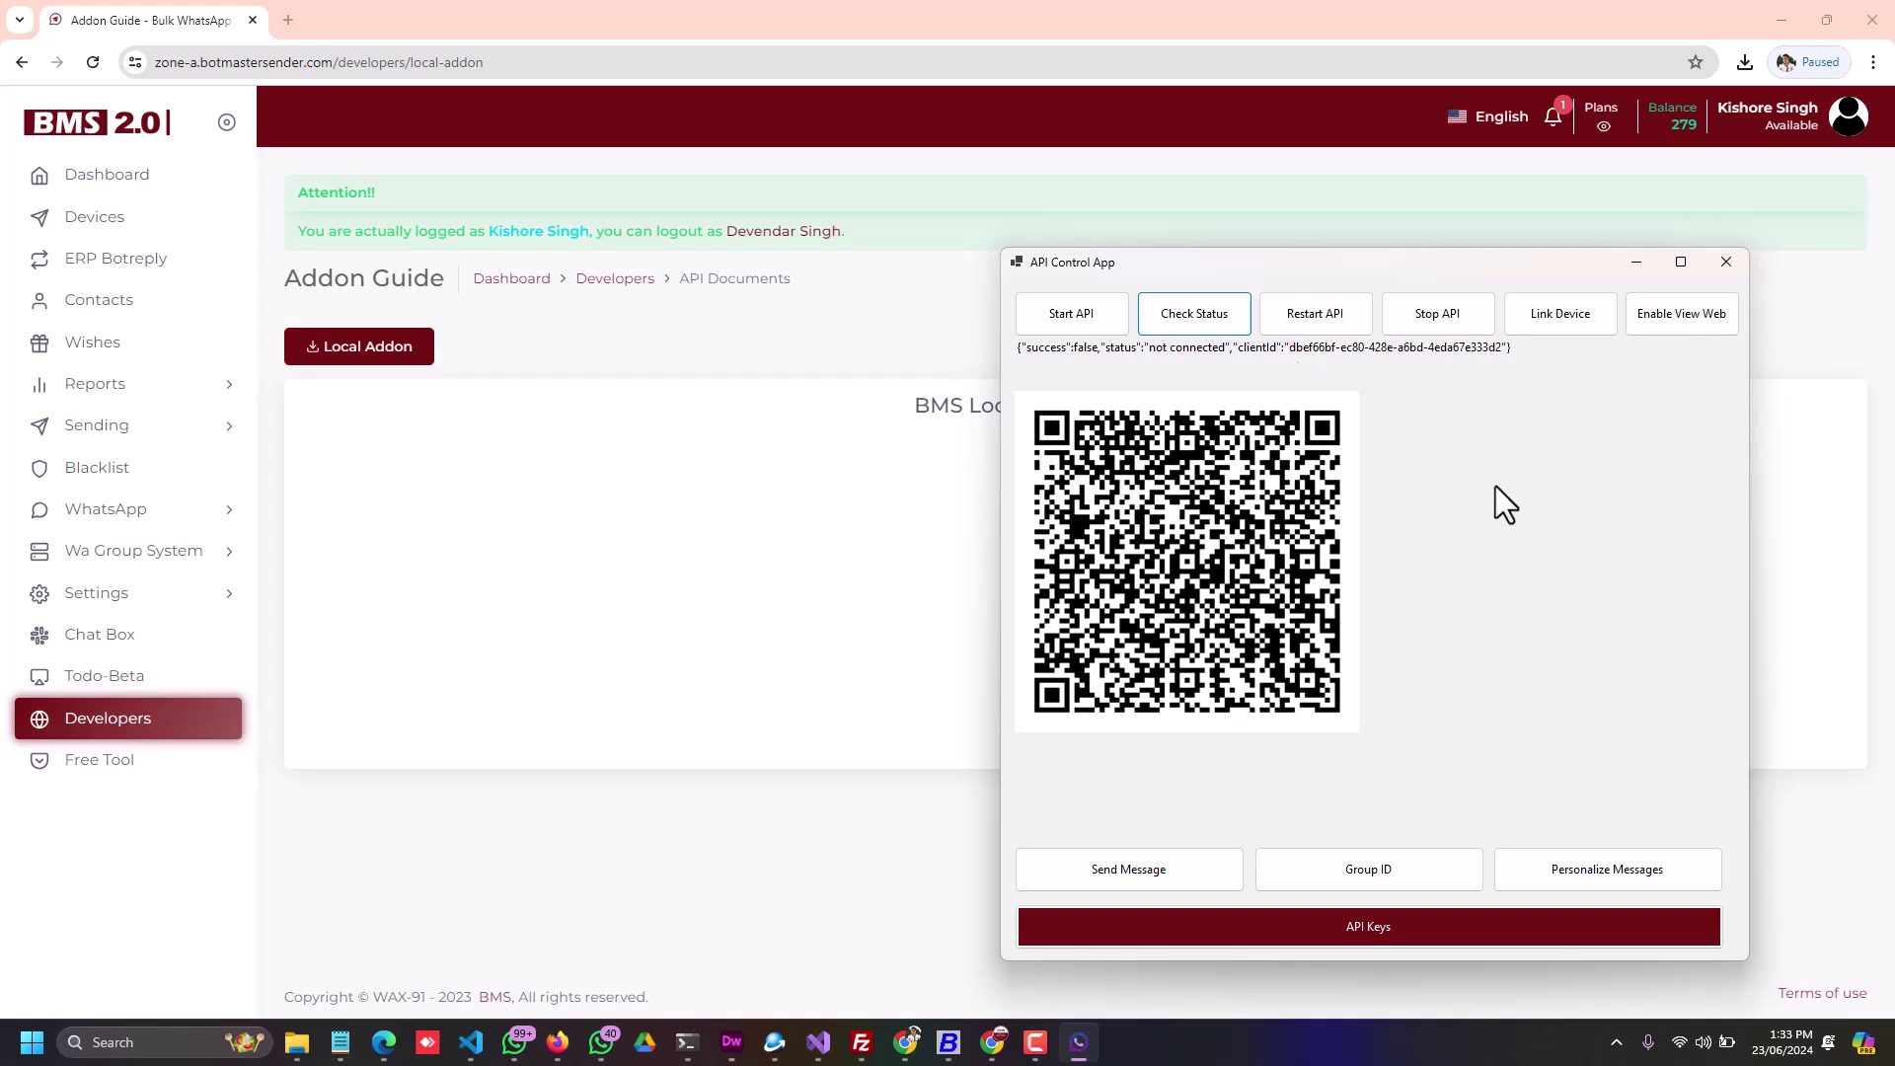
left_click(1191, 316)
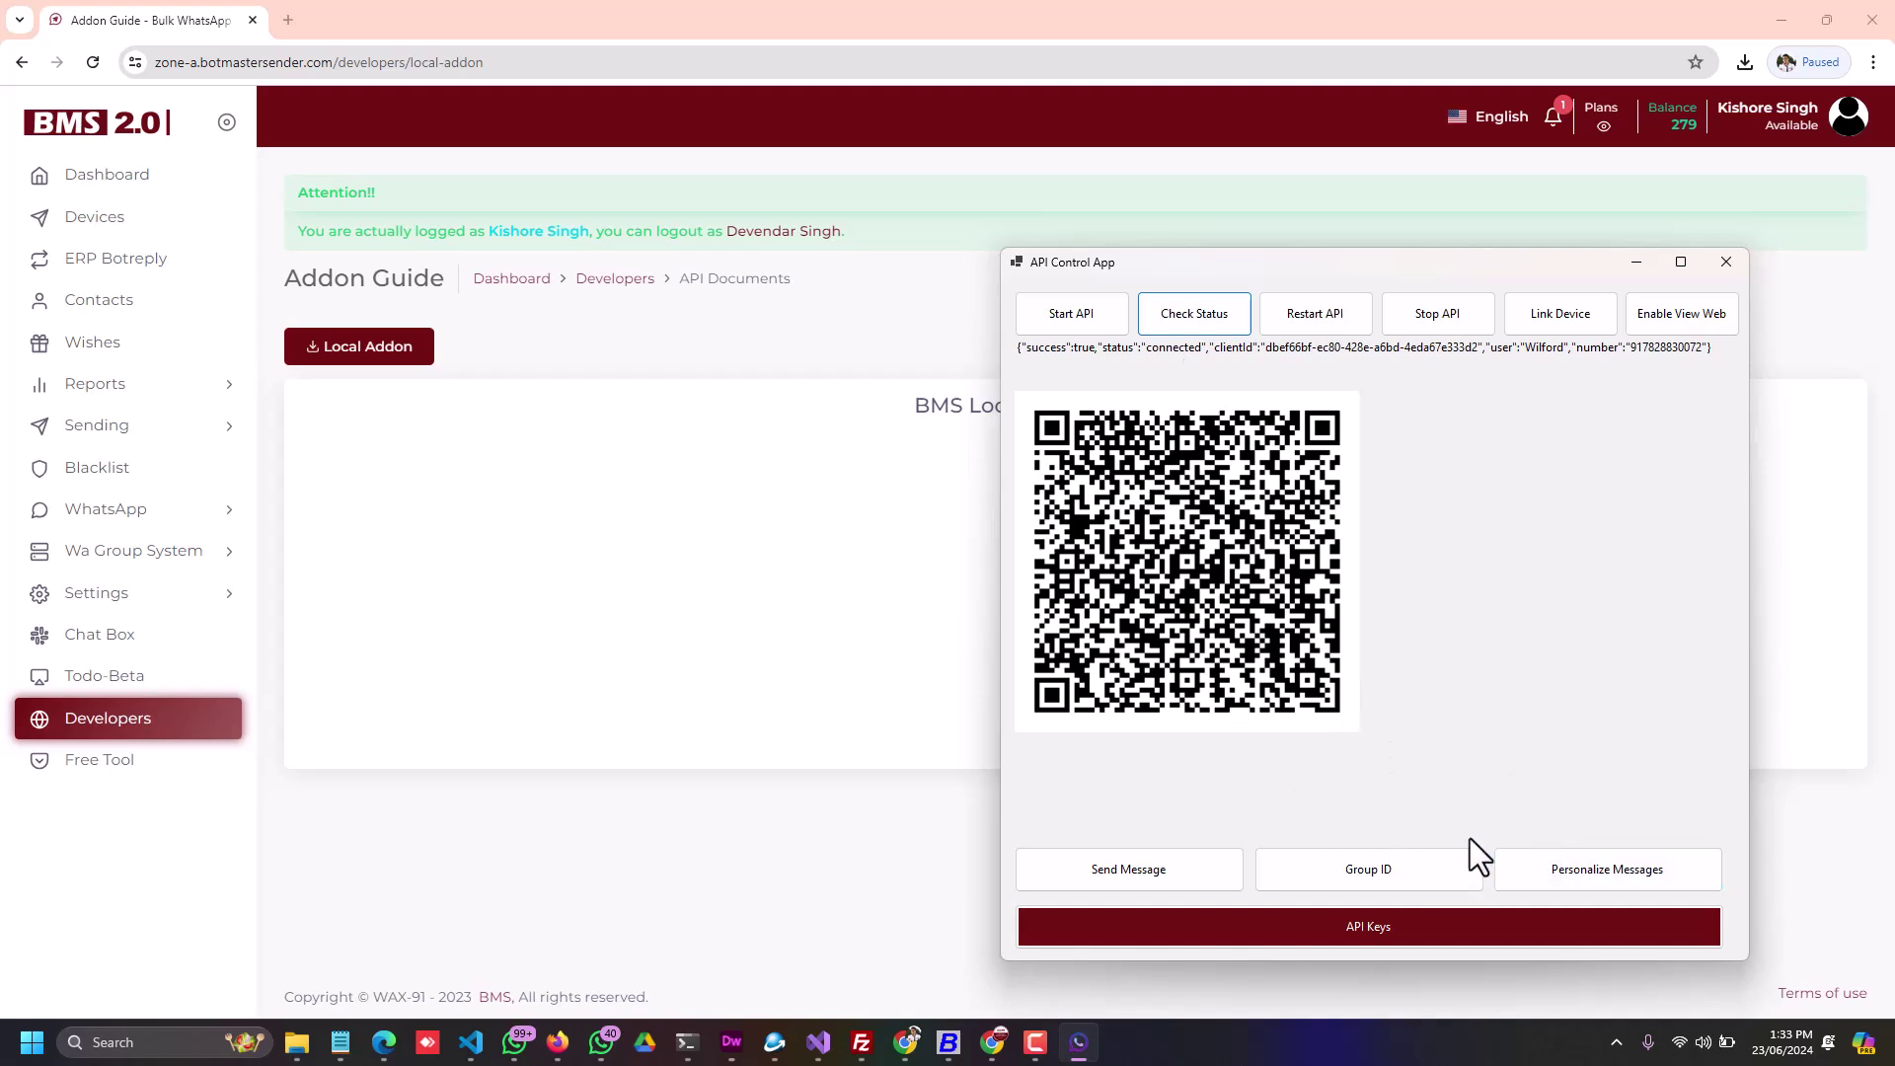
left_click(1370, 925)
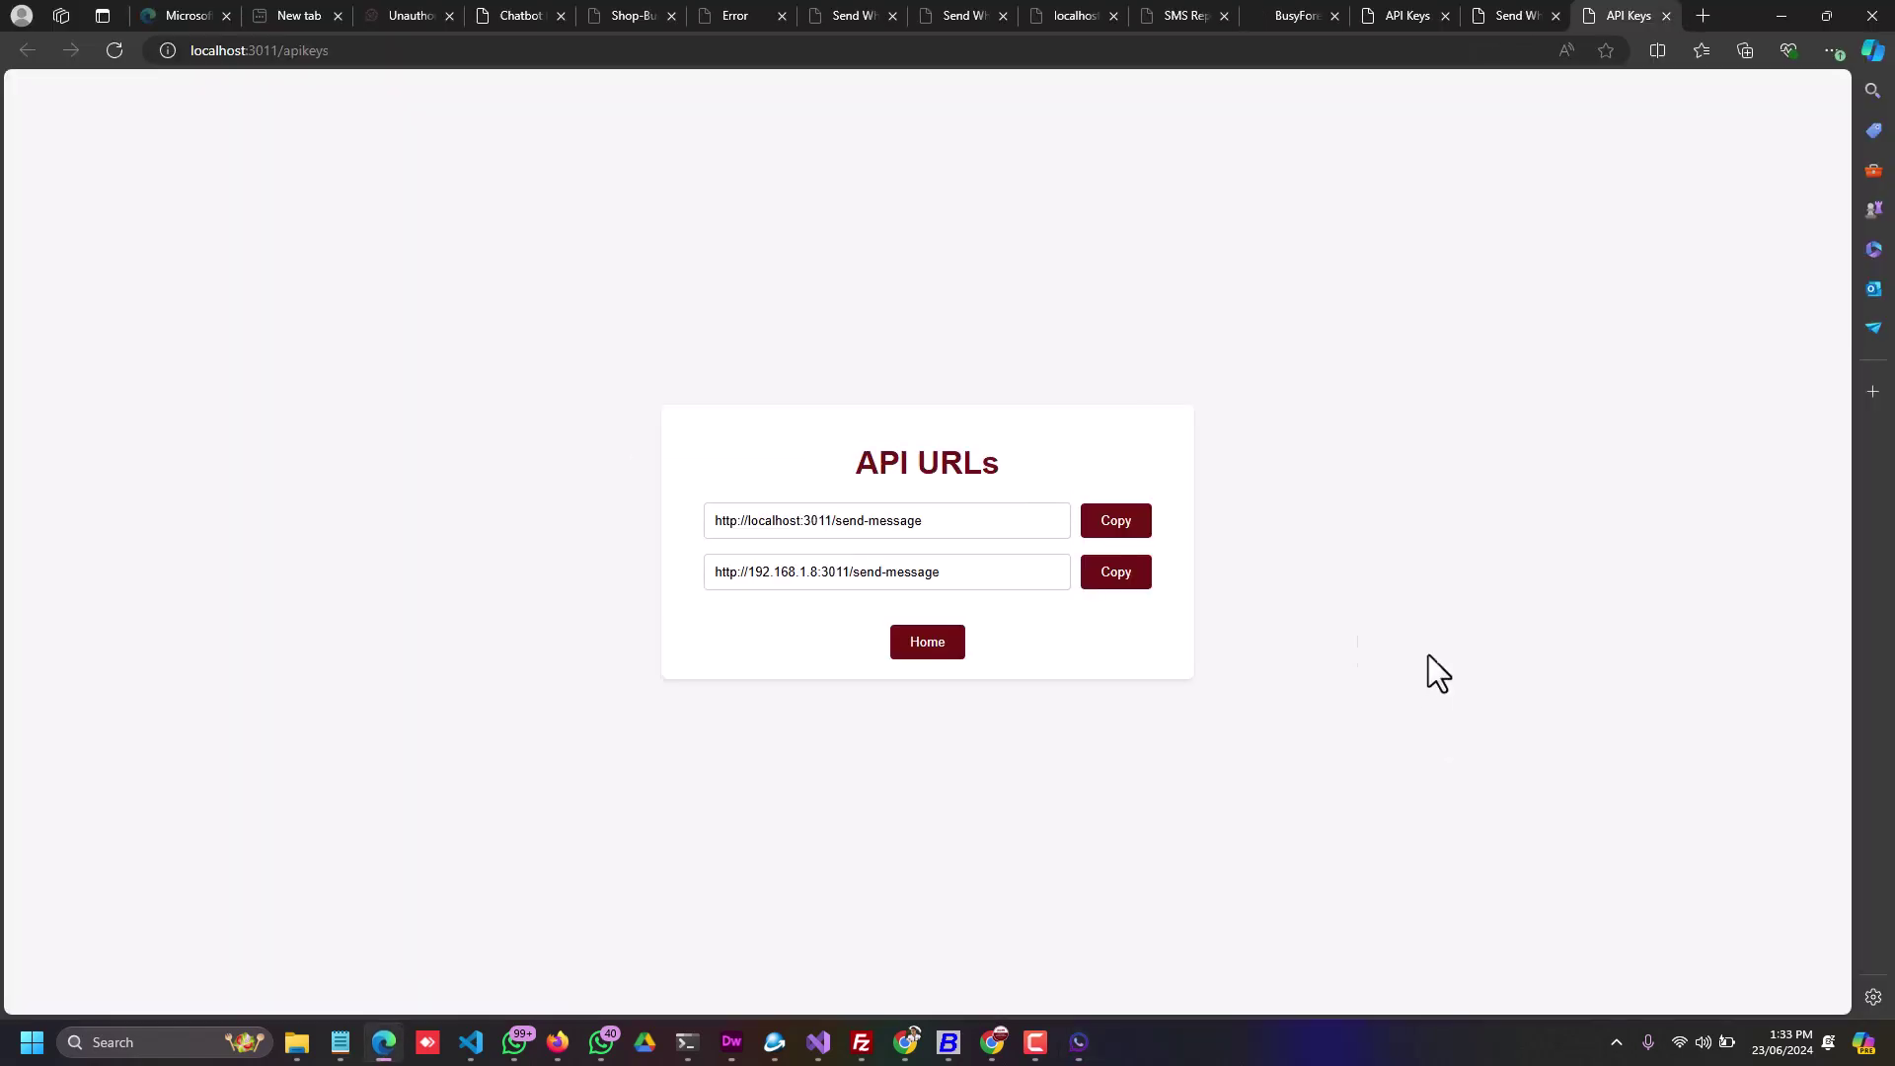
left_click(740, 521)
left_click_drag(740, 521, 964, 521)
left_click(890, 522)
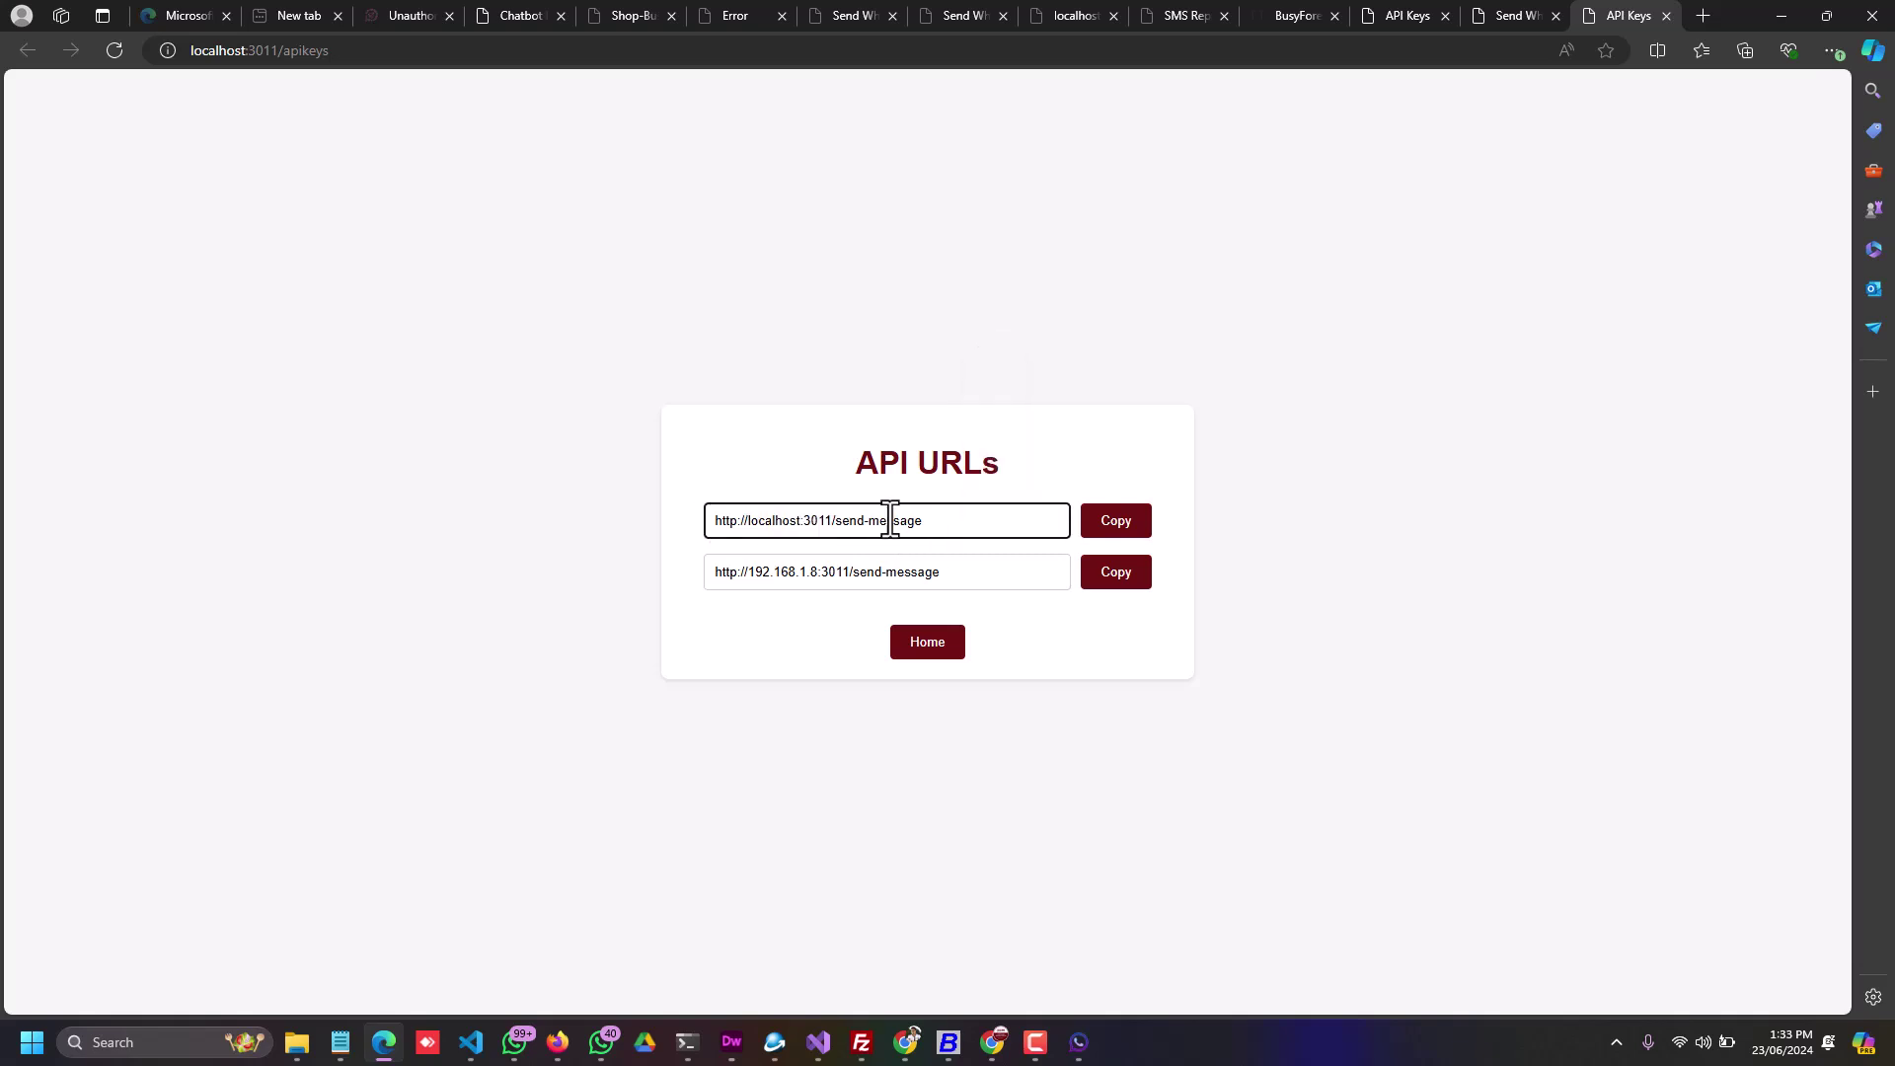
left_click(1135, 532)
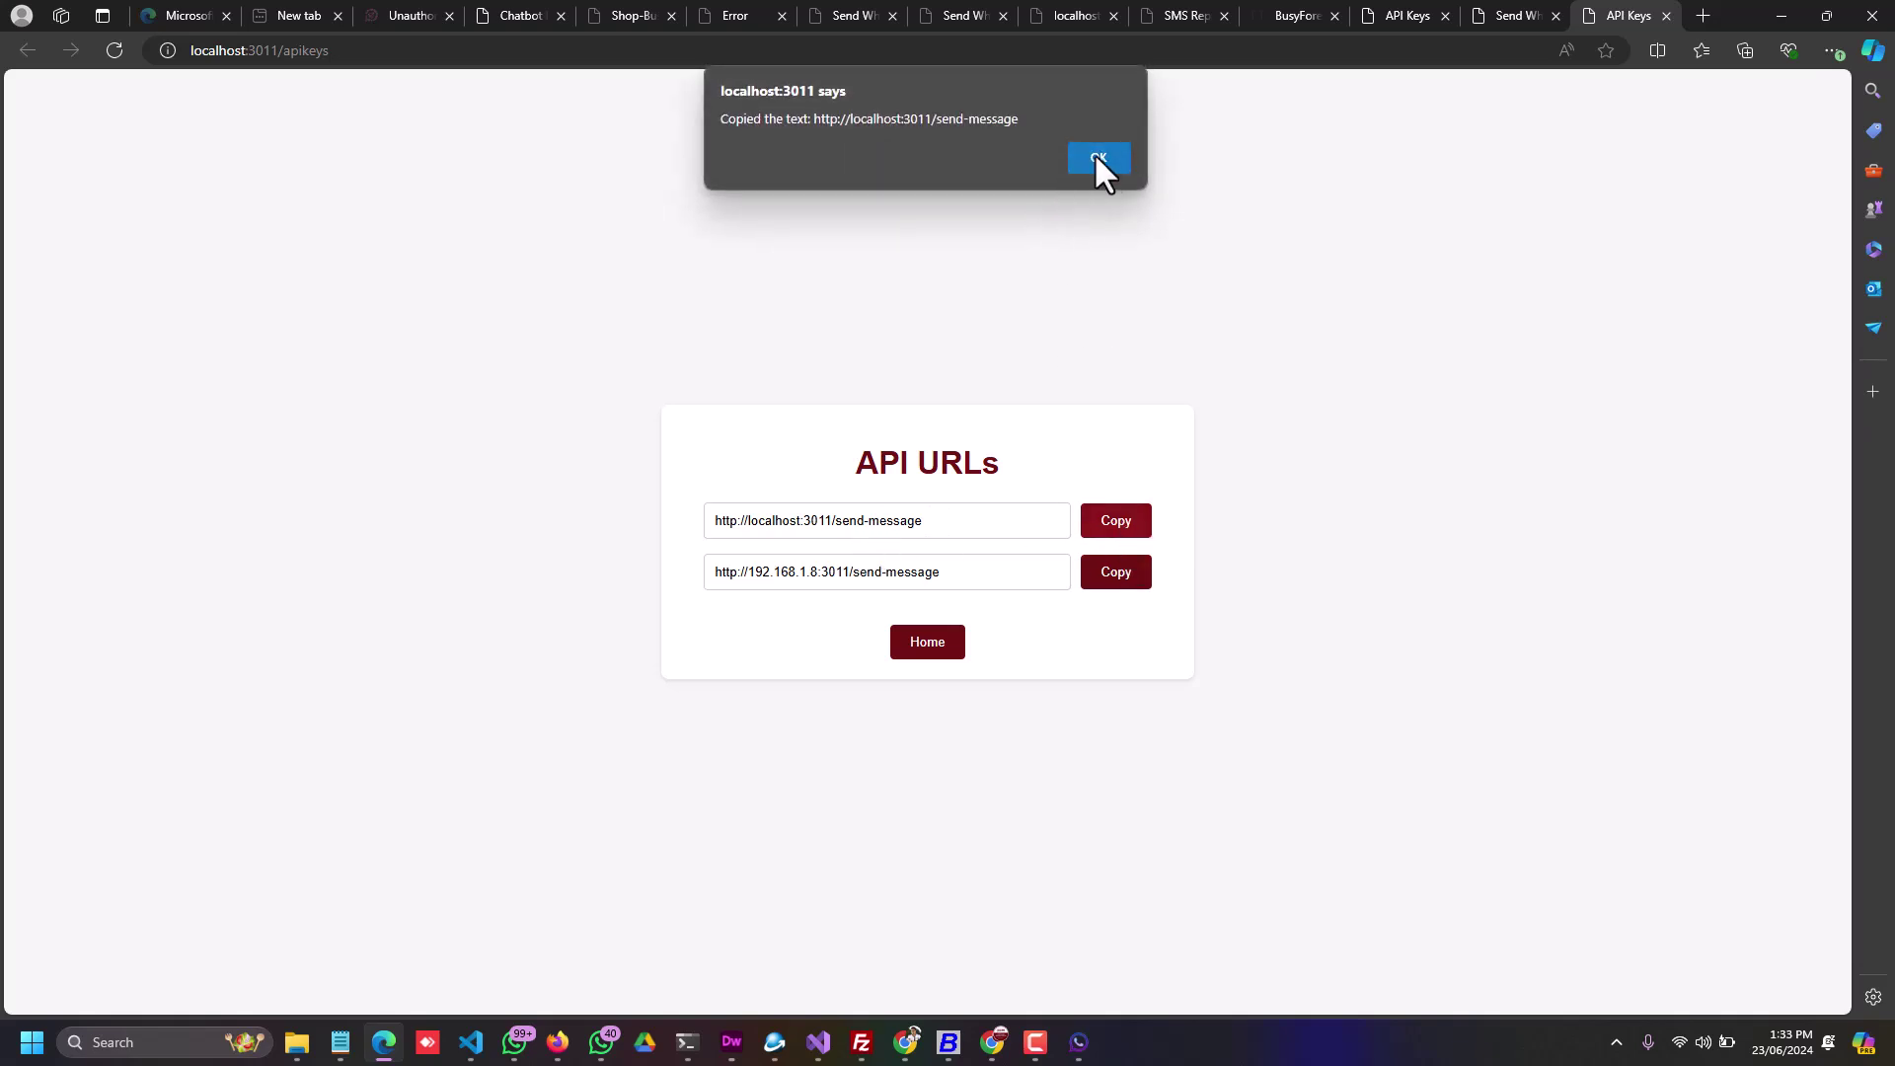
left_click(1099, 158)
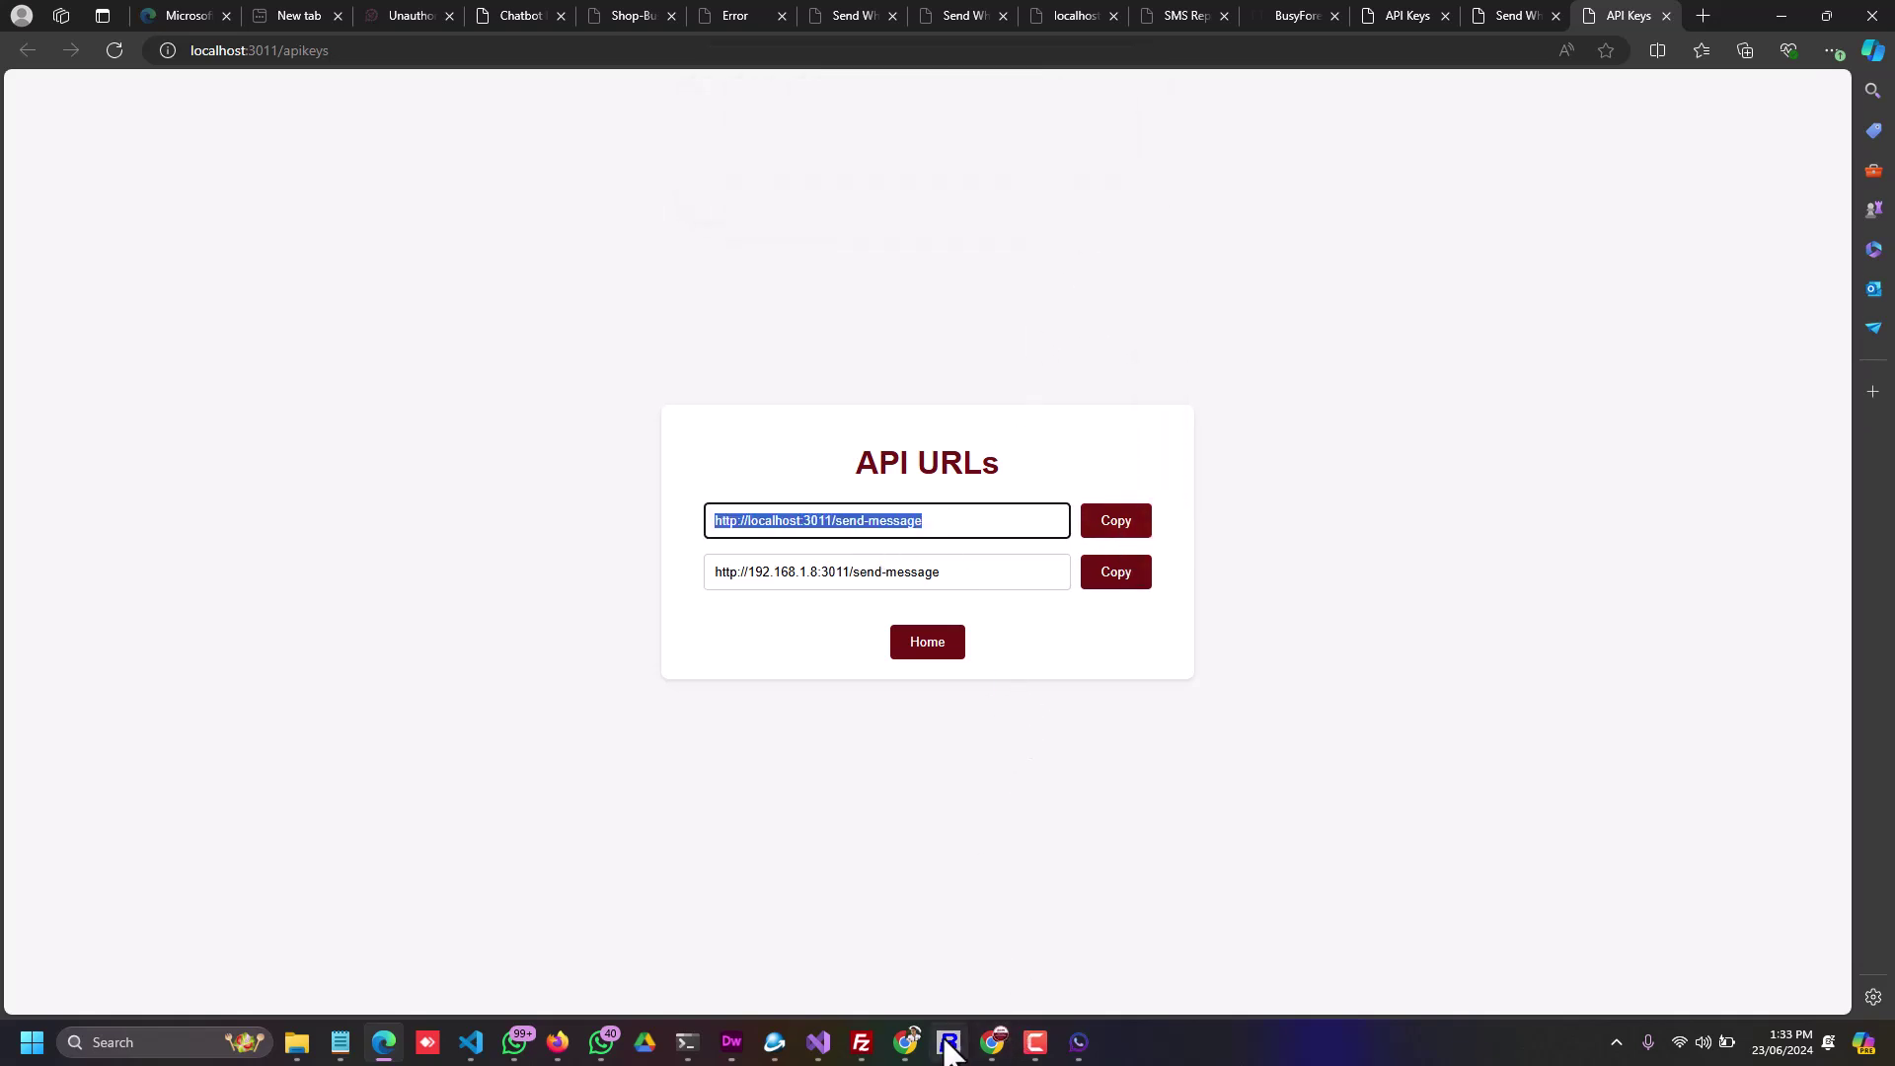
Step: In Busy, go to Administration > Configuration for the SMS API settings
left_click(959, 952)
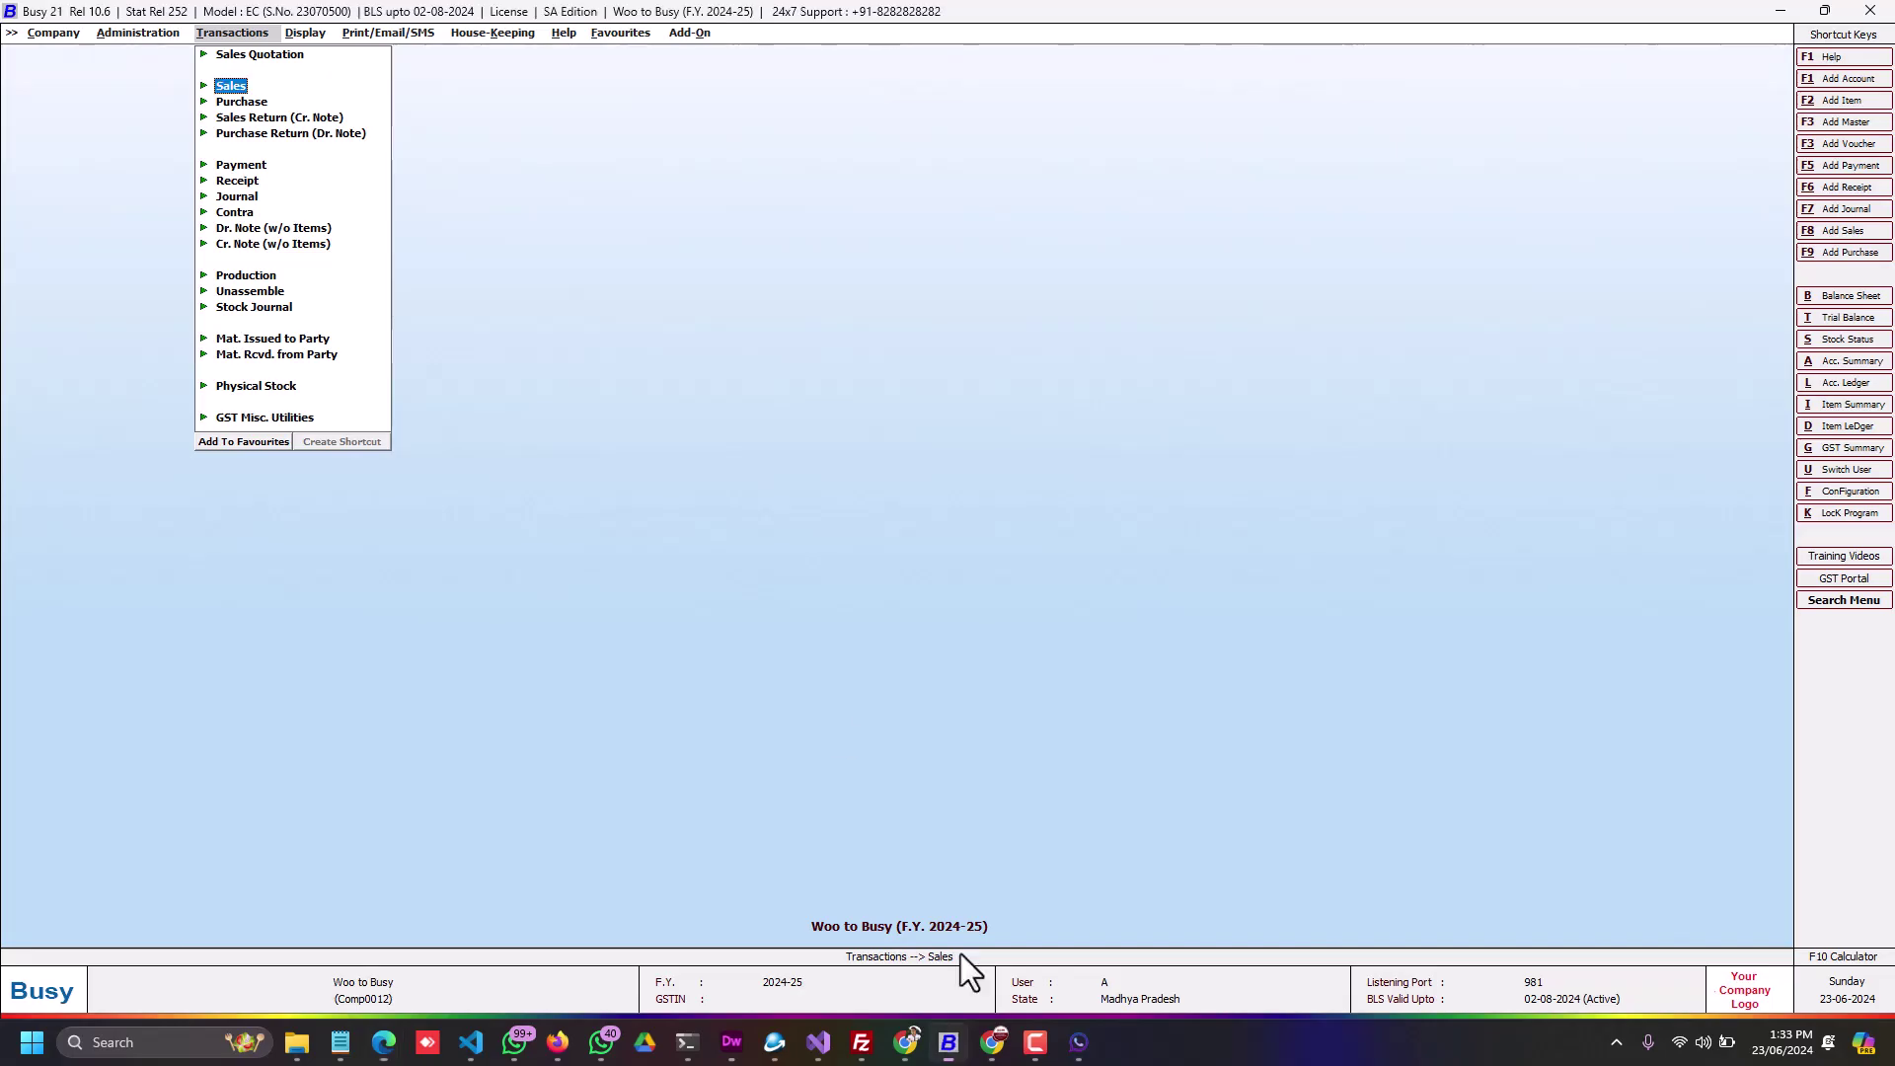
left_click(141, 32)
left_click(146, 68)
Step: Choose the BMS SMS format and replace its SMS API URL with the localhost send-message URL
left_click(217, 180)
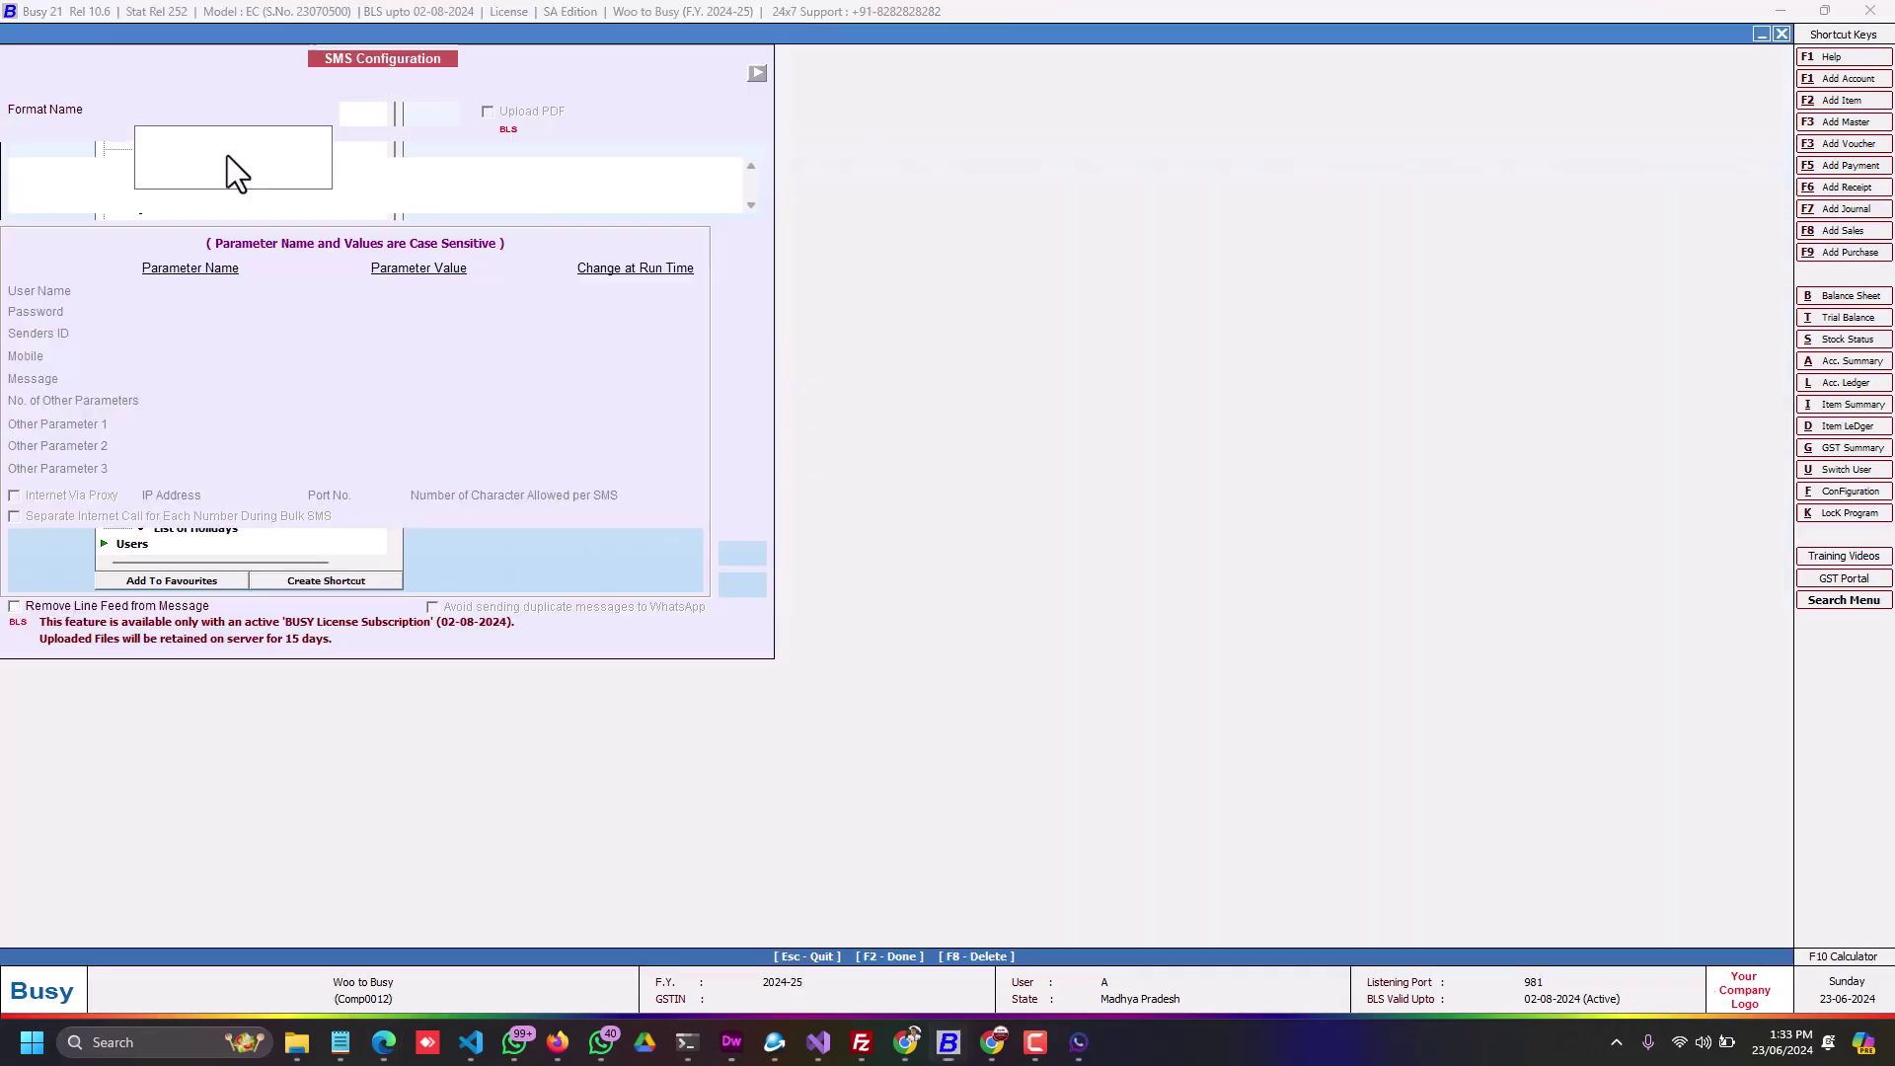
left_click(215, 146)
left_click_drag(371, 166, 5, 167)
key("ctrl+v")
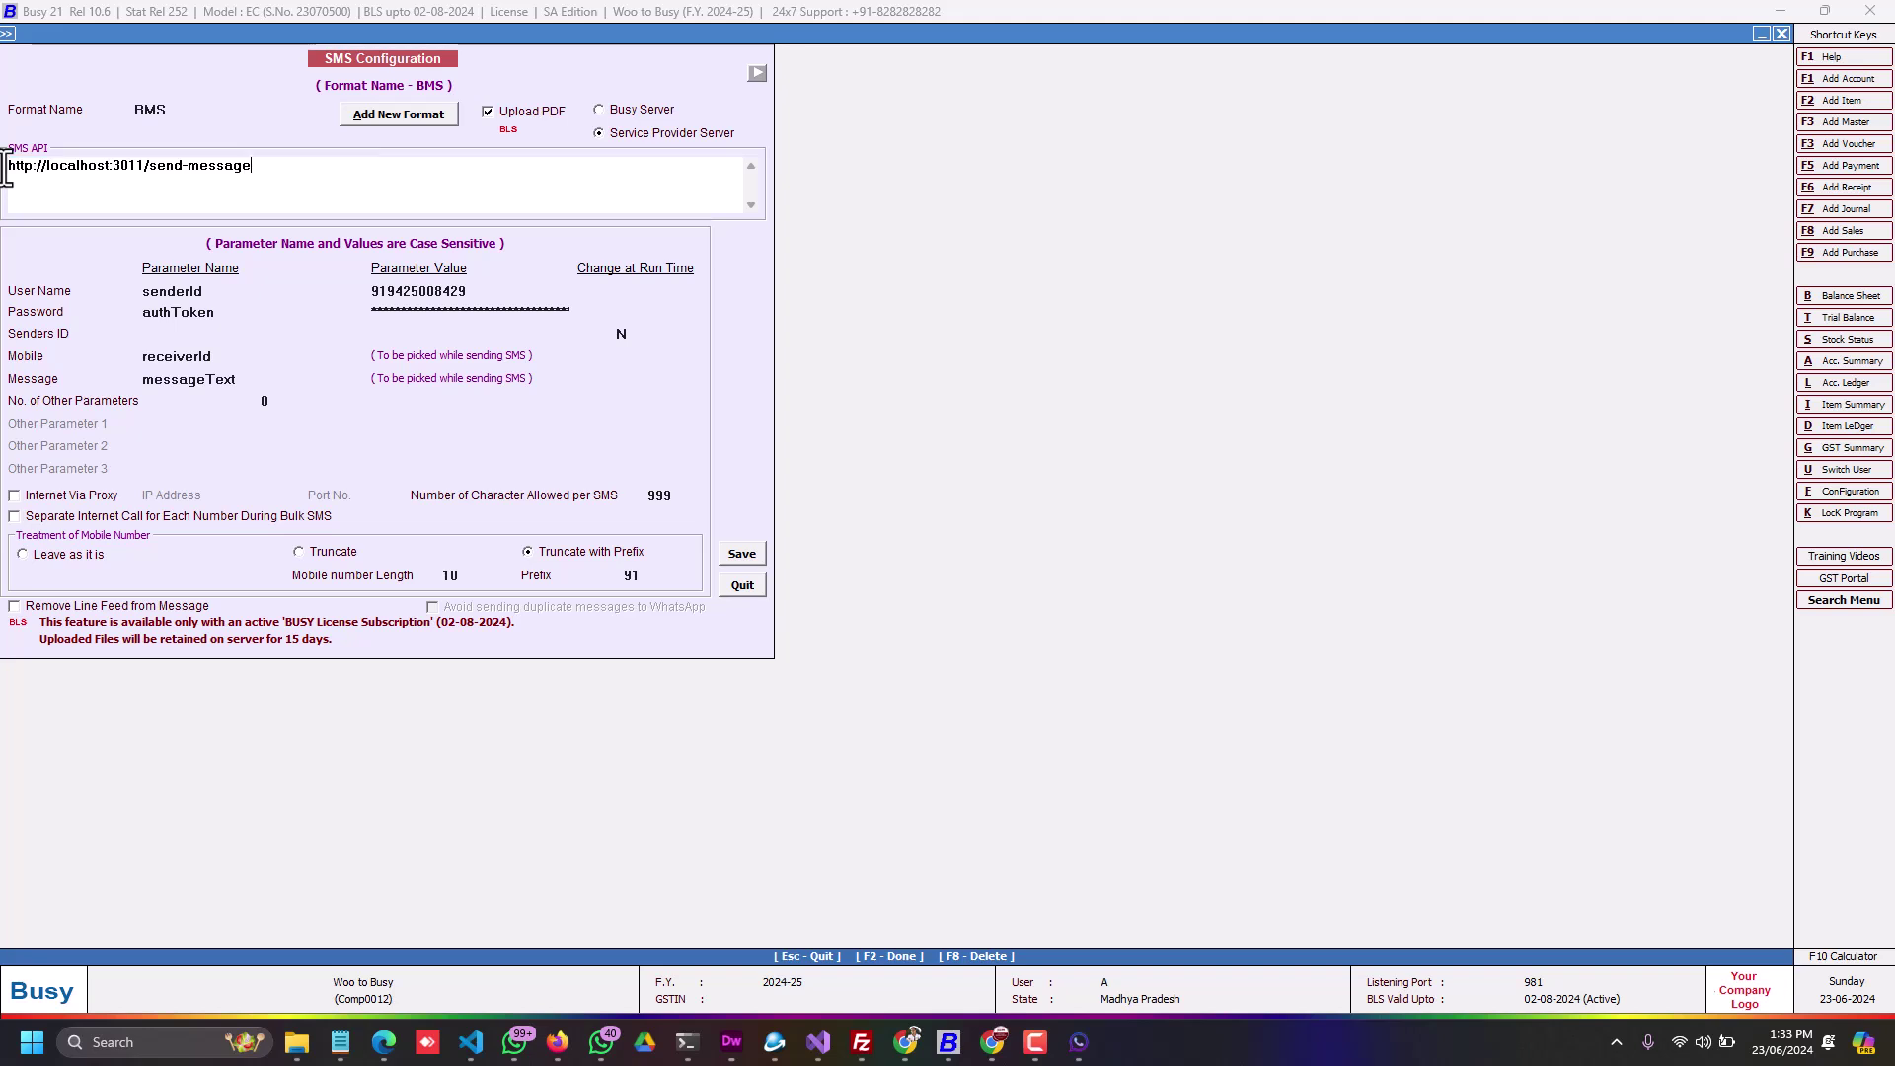
Step: Paste the BMS Local API token as the password parameter and save the SMS configuration
left_click(429, 314)
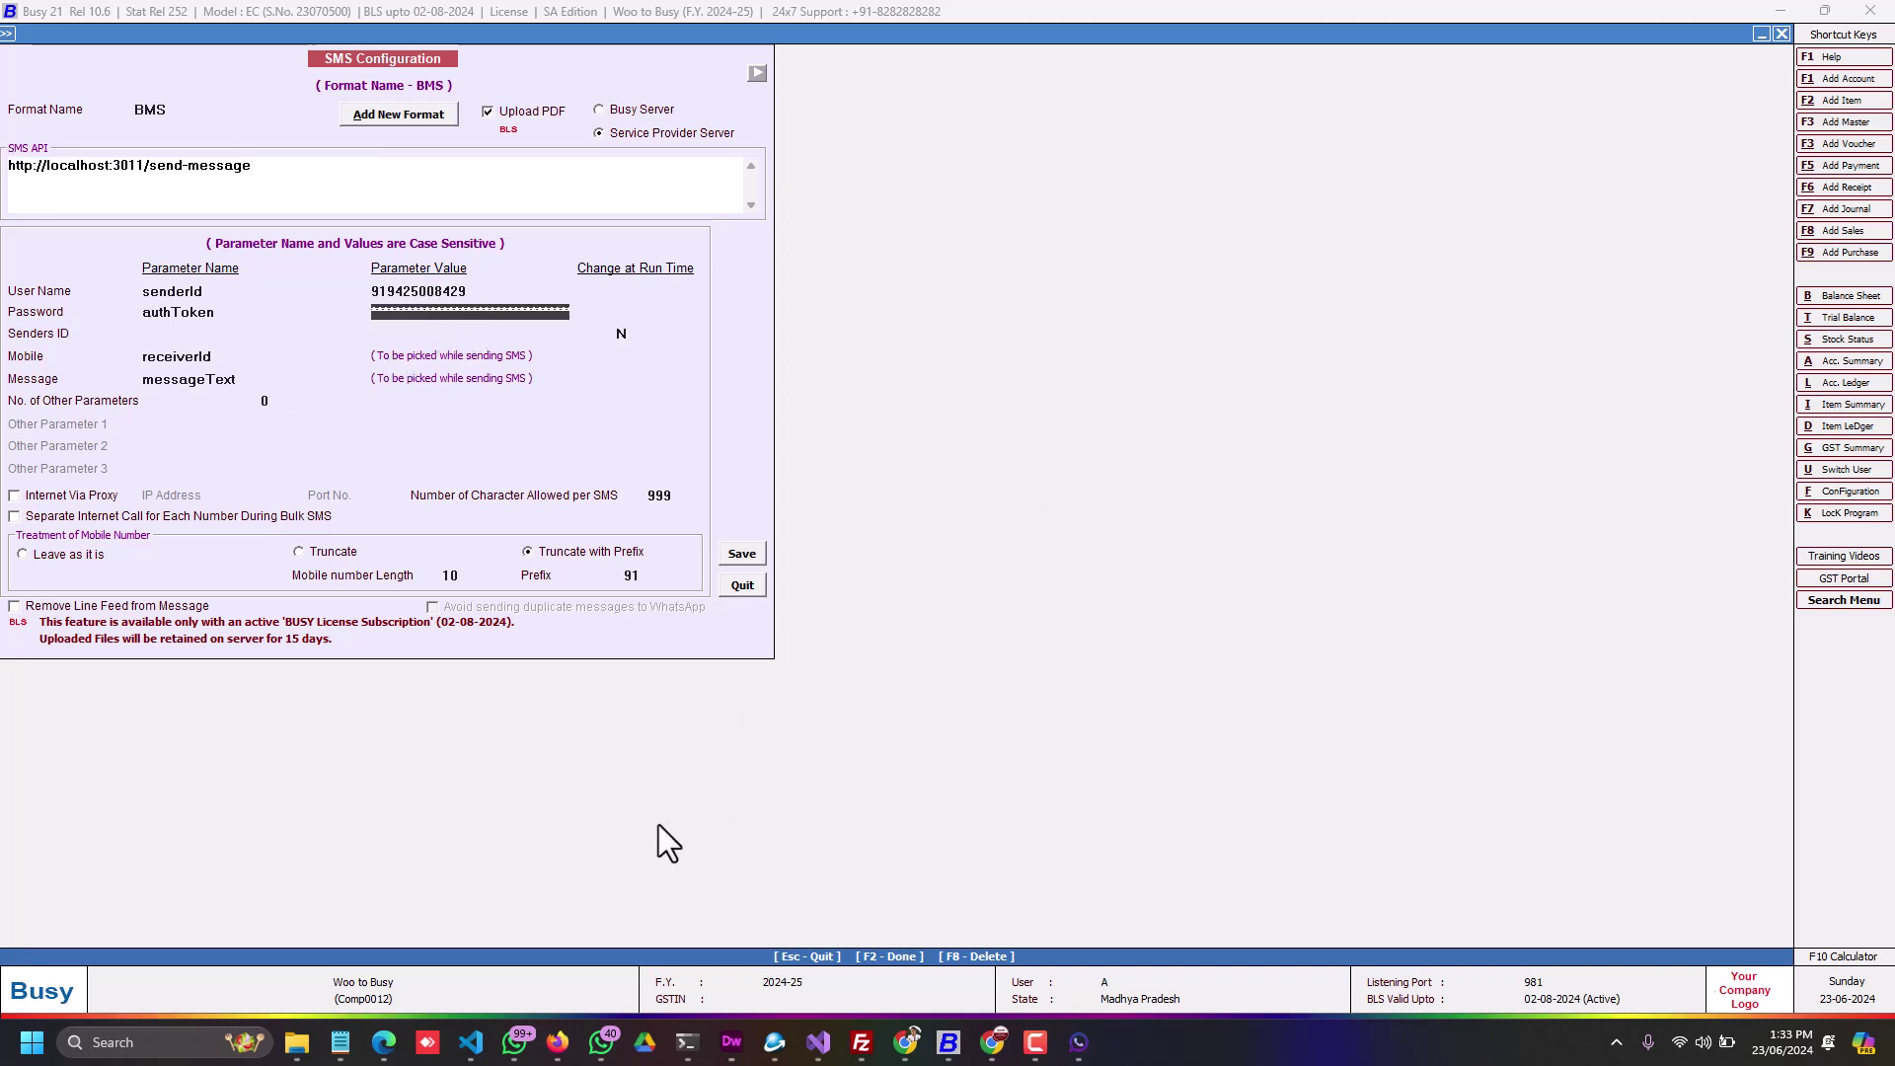
left_click(910, 1046)
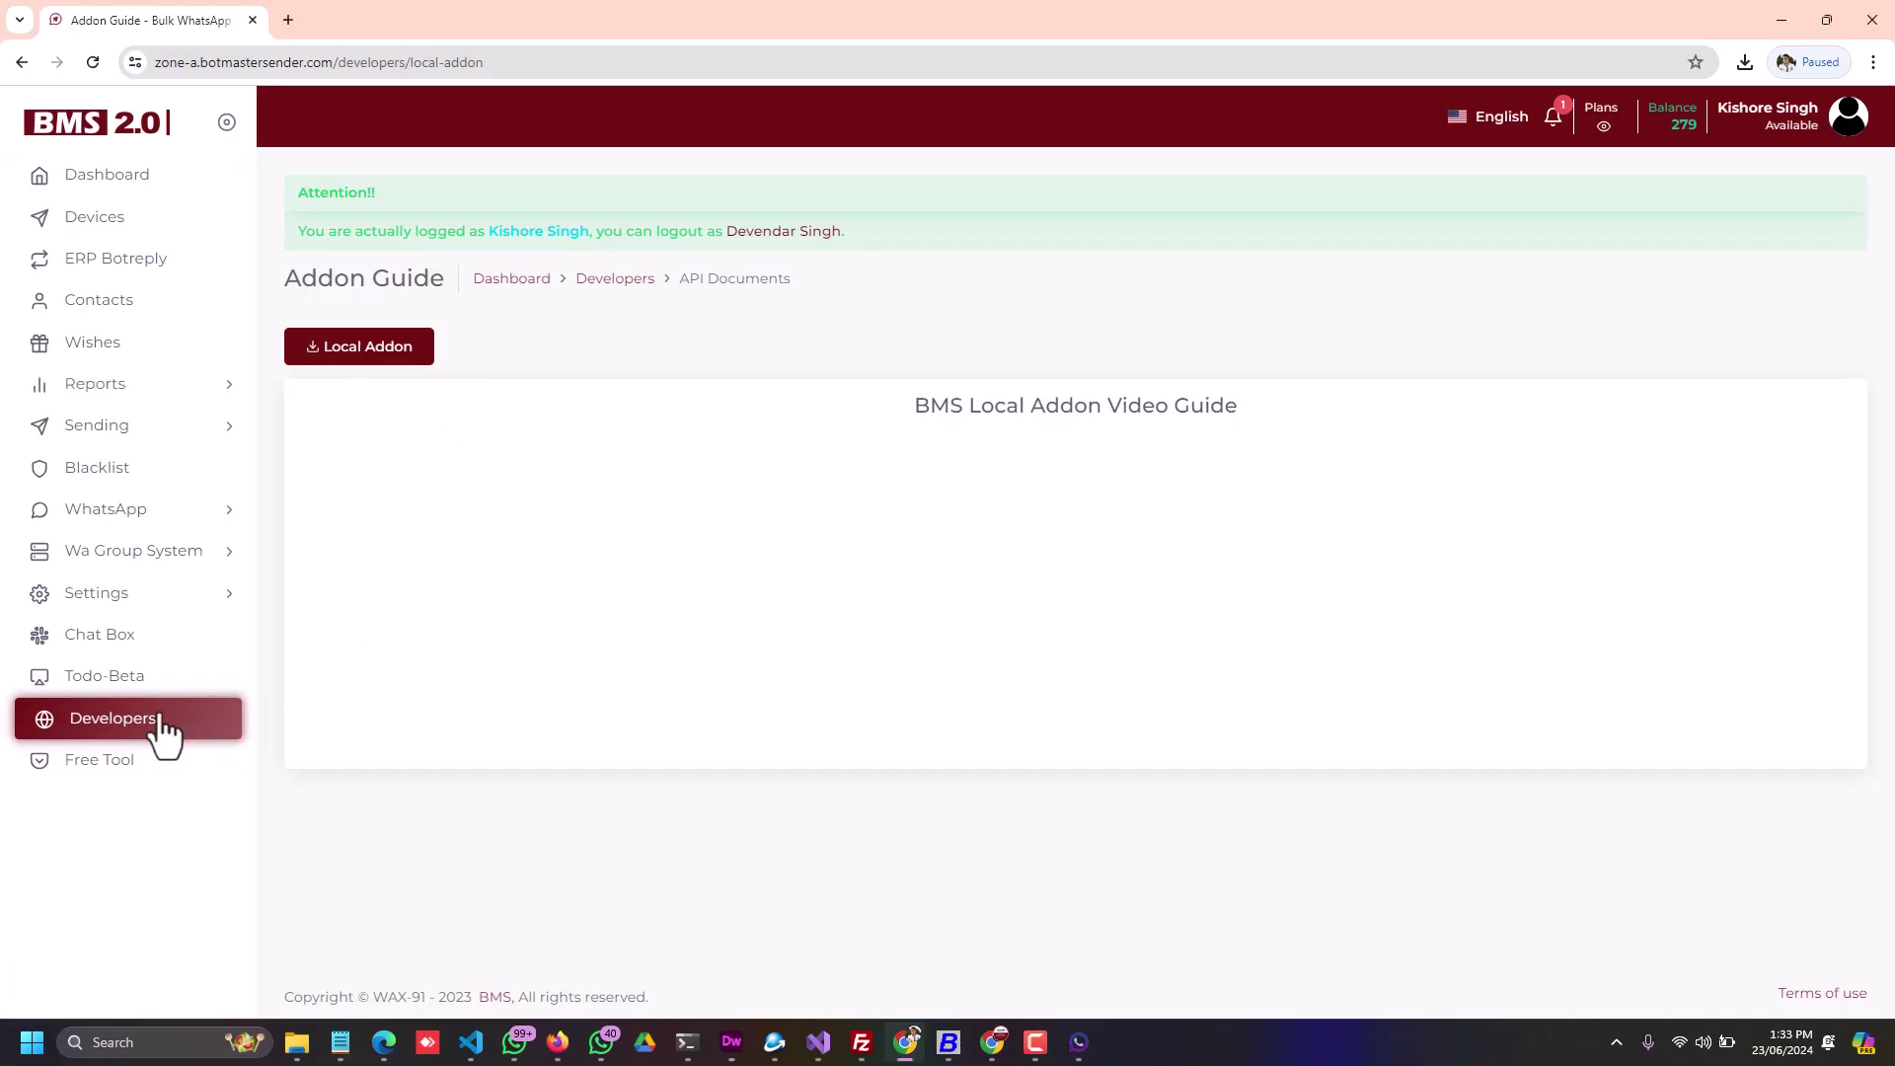
left_click(157, 731)
left_click(667, 626)
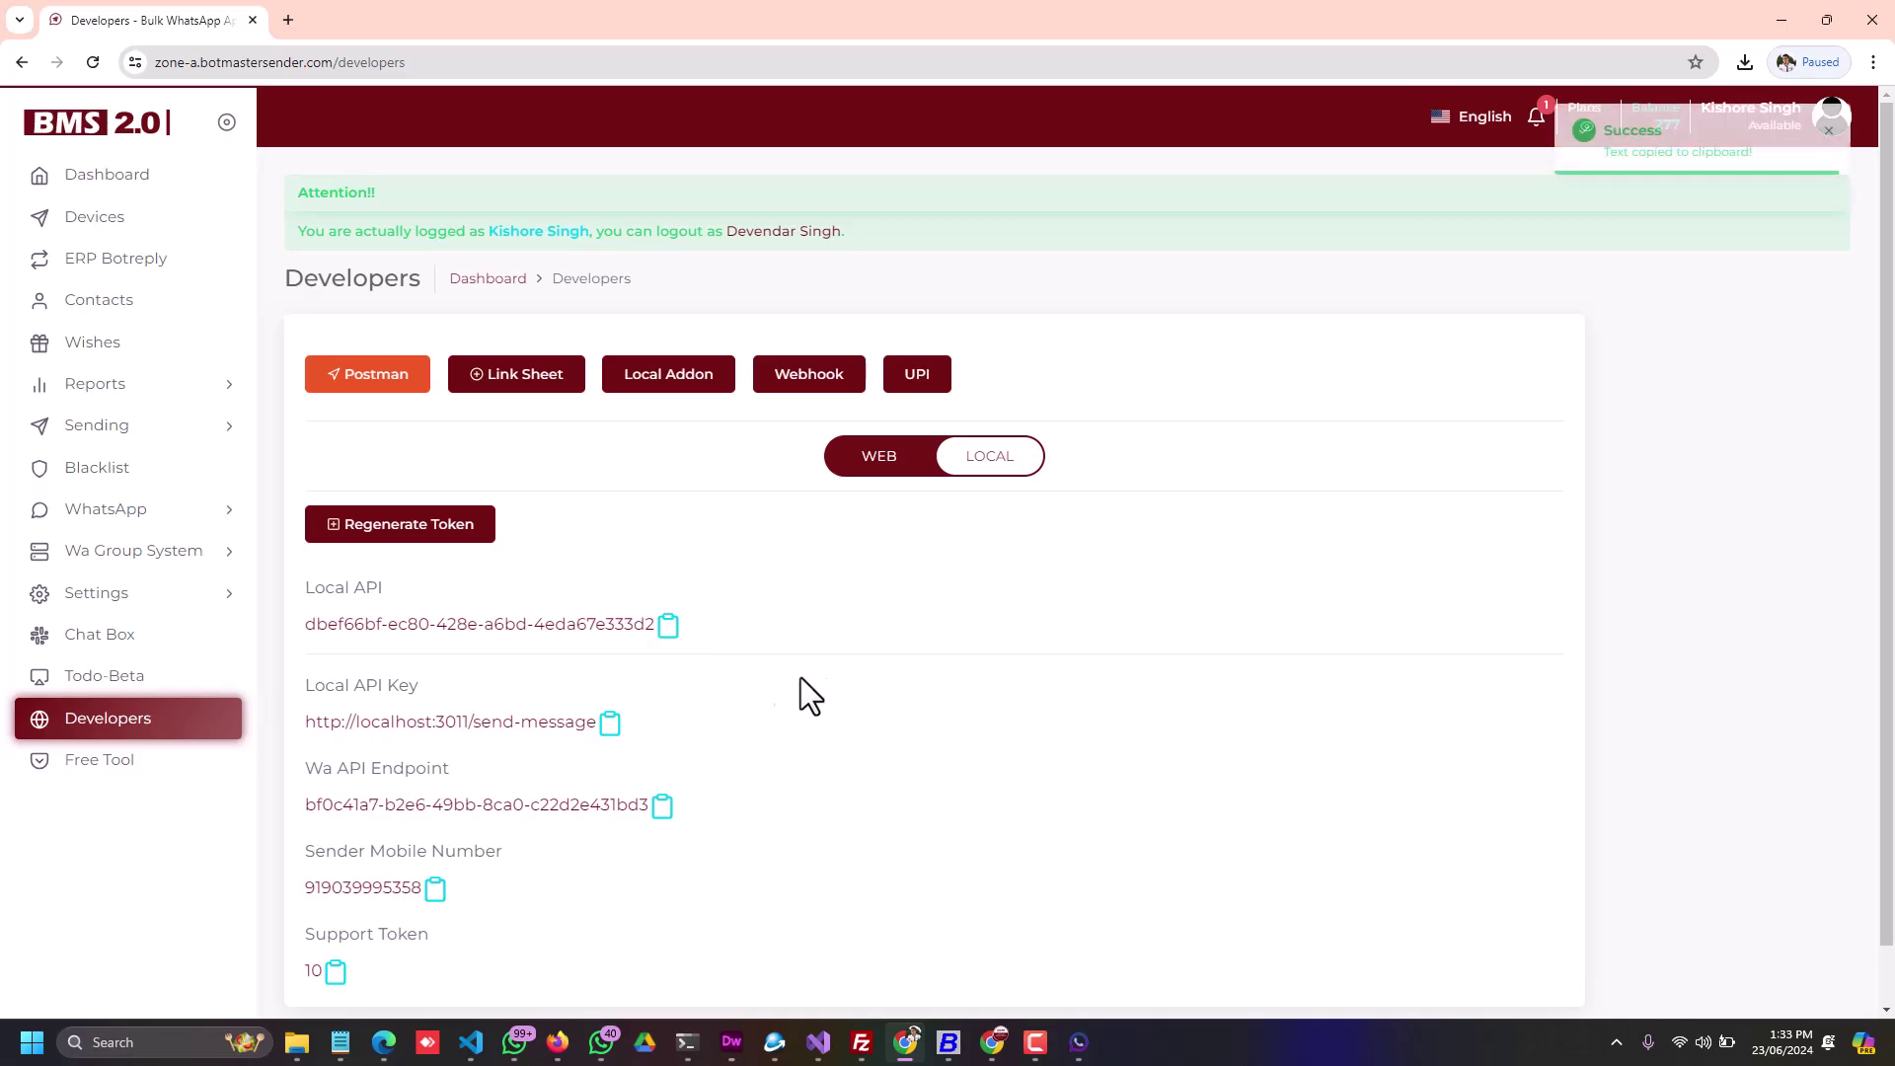
key("alt+Tab")
left_click(483, 314)
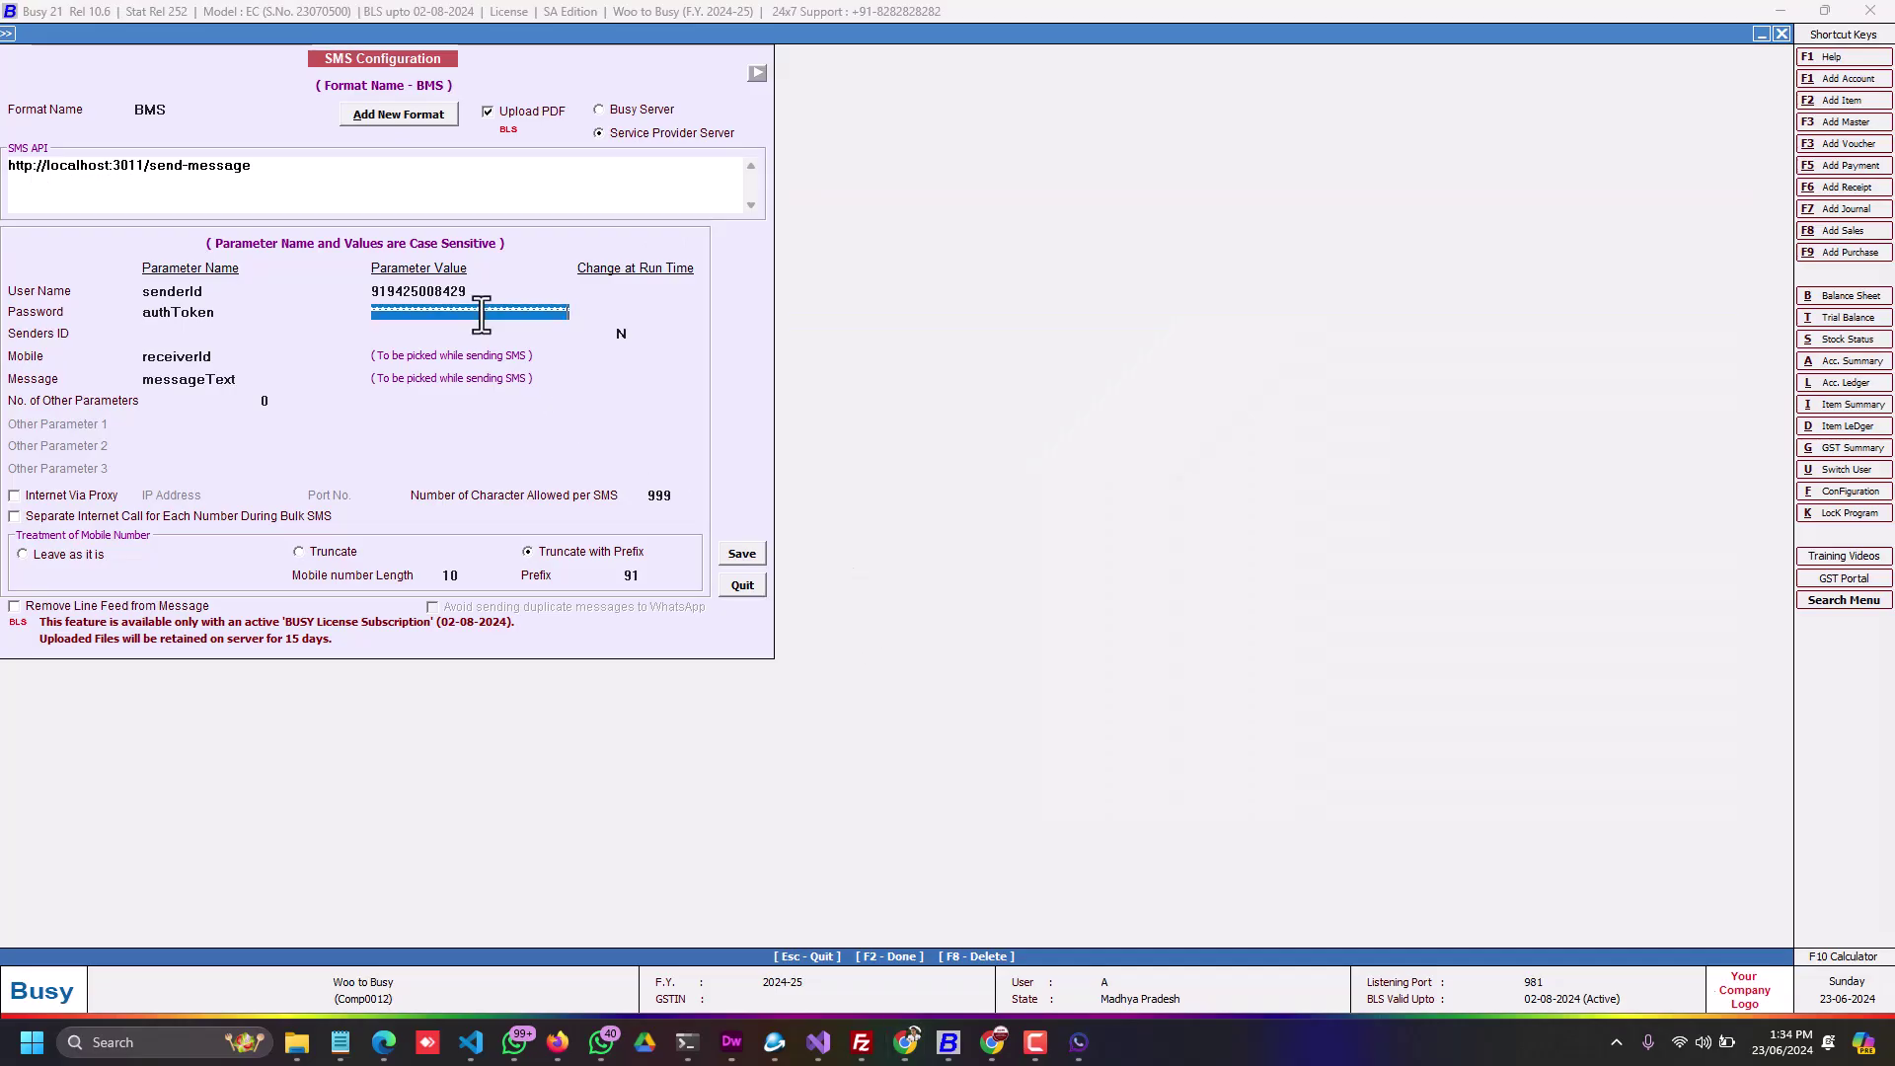
key("ctrl+v")
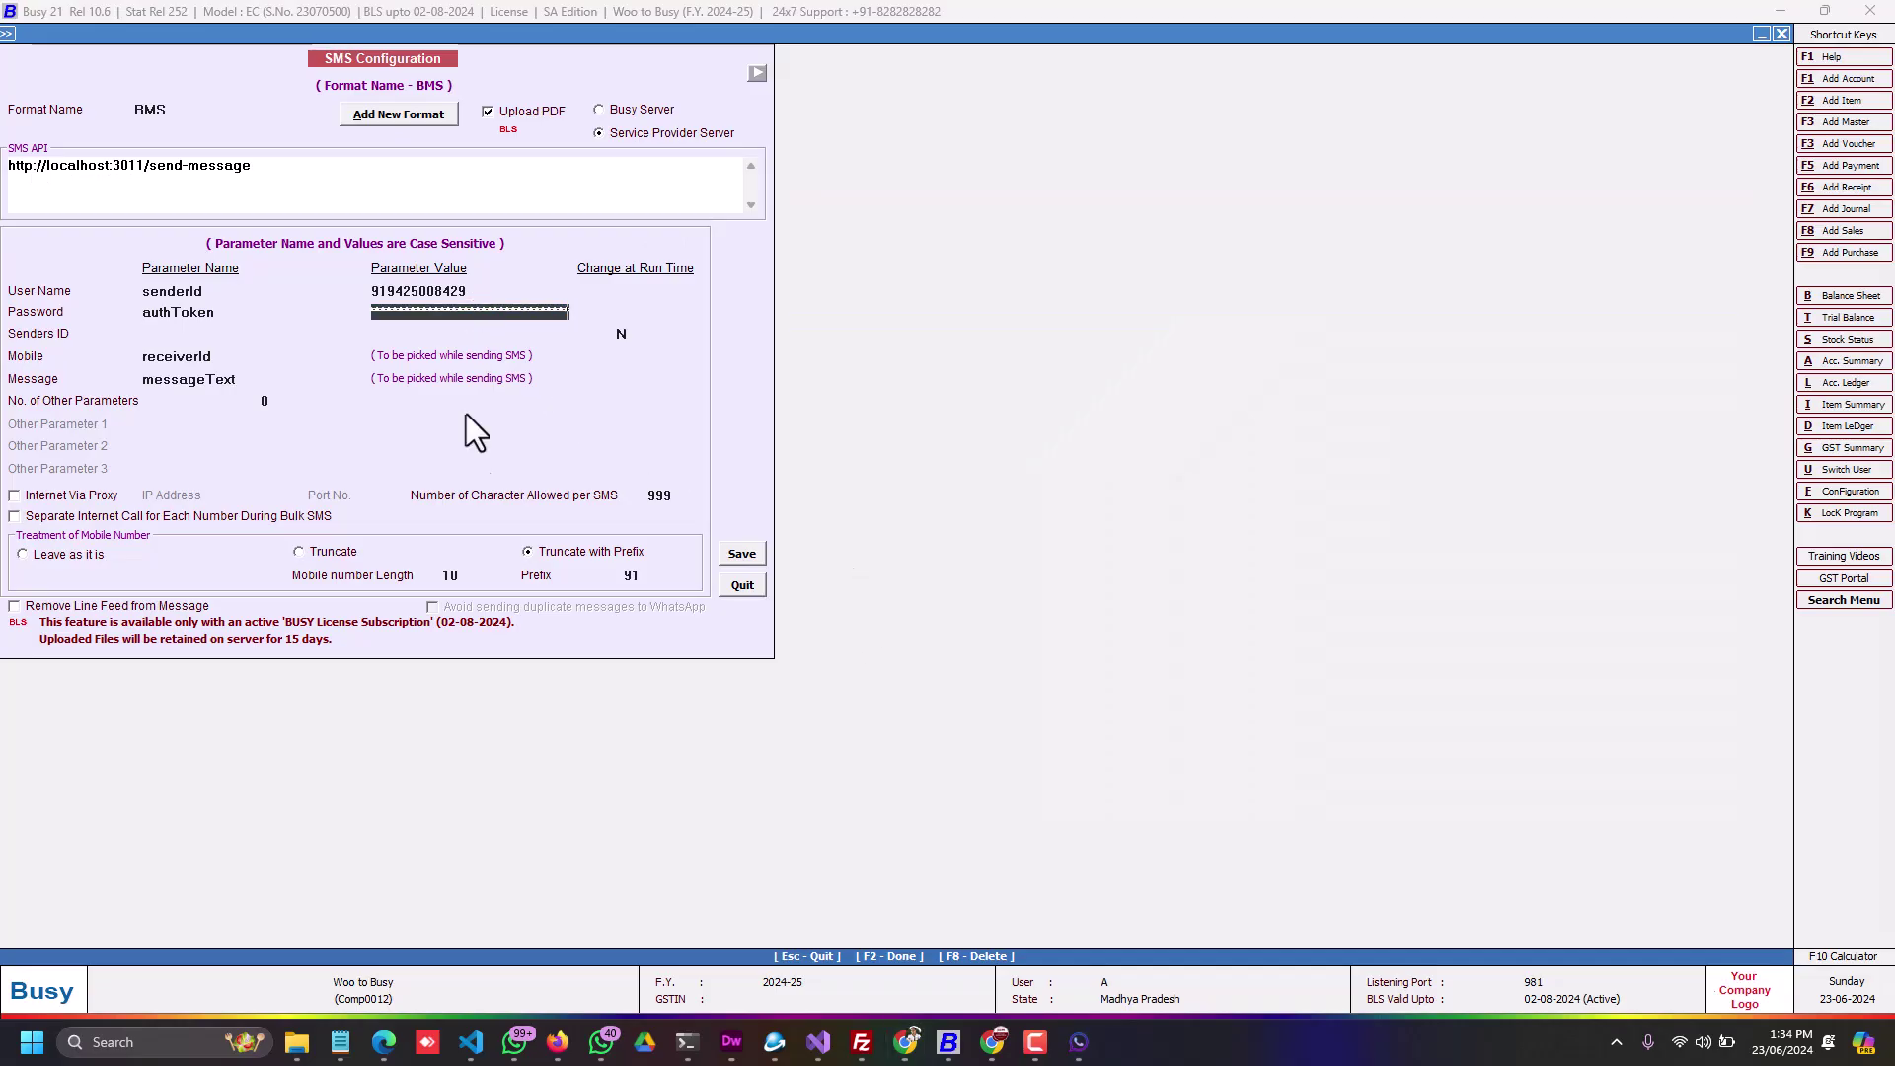
left_click(732, 550)
Step: Open sales voucher 1/2024-25 and send it in STANDARD format to the recipient's mobile number
key("Escape")
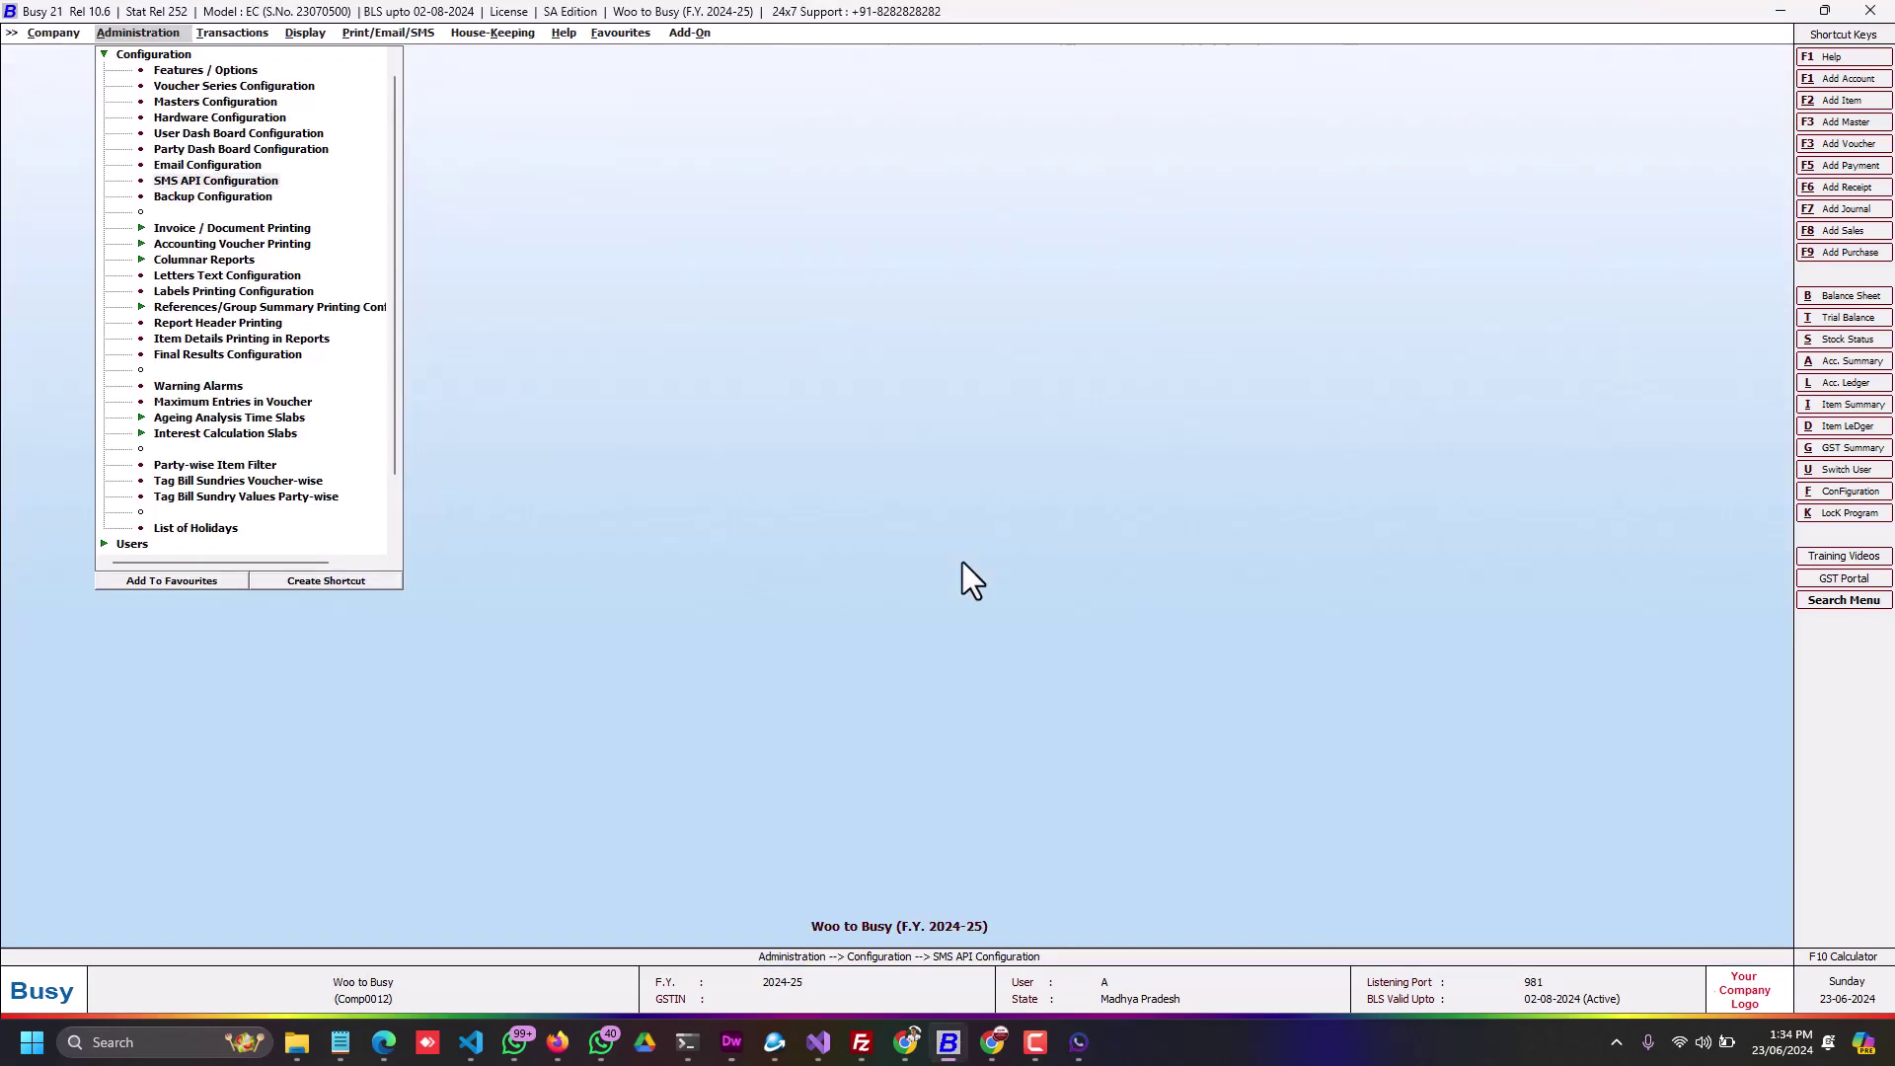
key("Right")
key("Return")
key("Down")
key("Return")
key("Return")
key("Return")
key("Return")
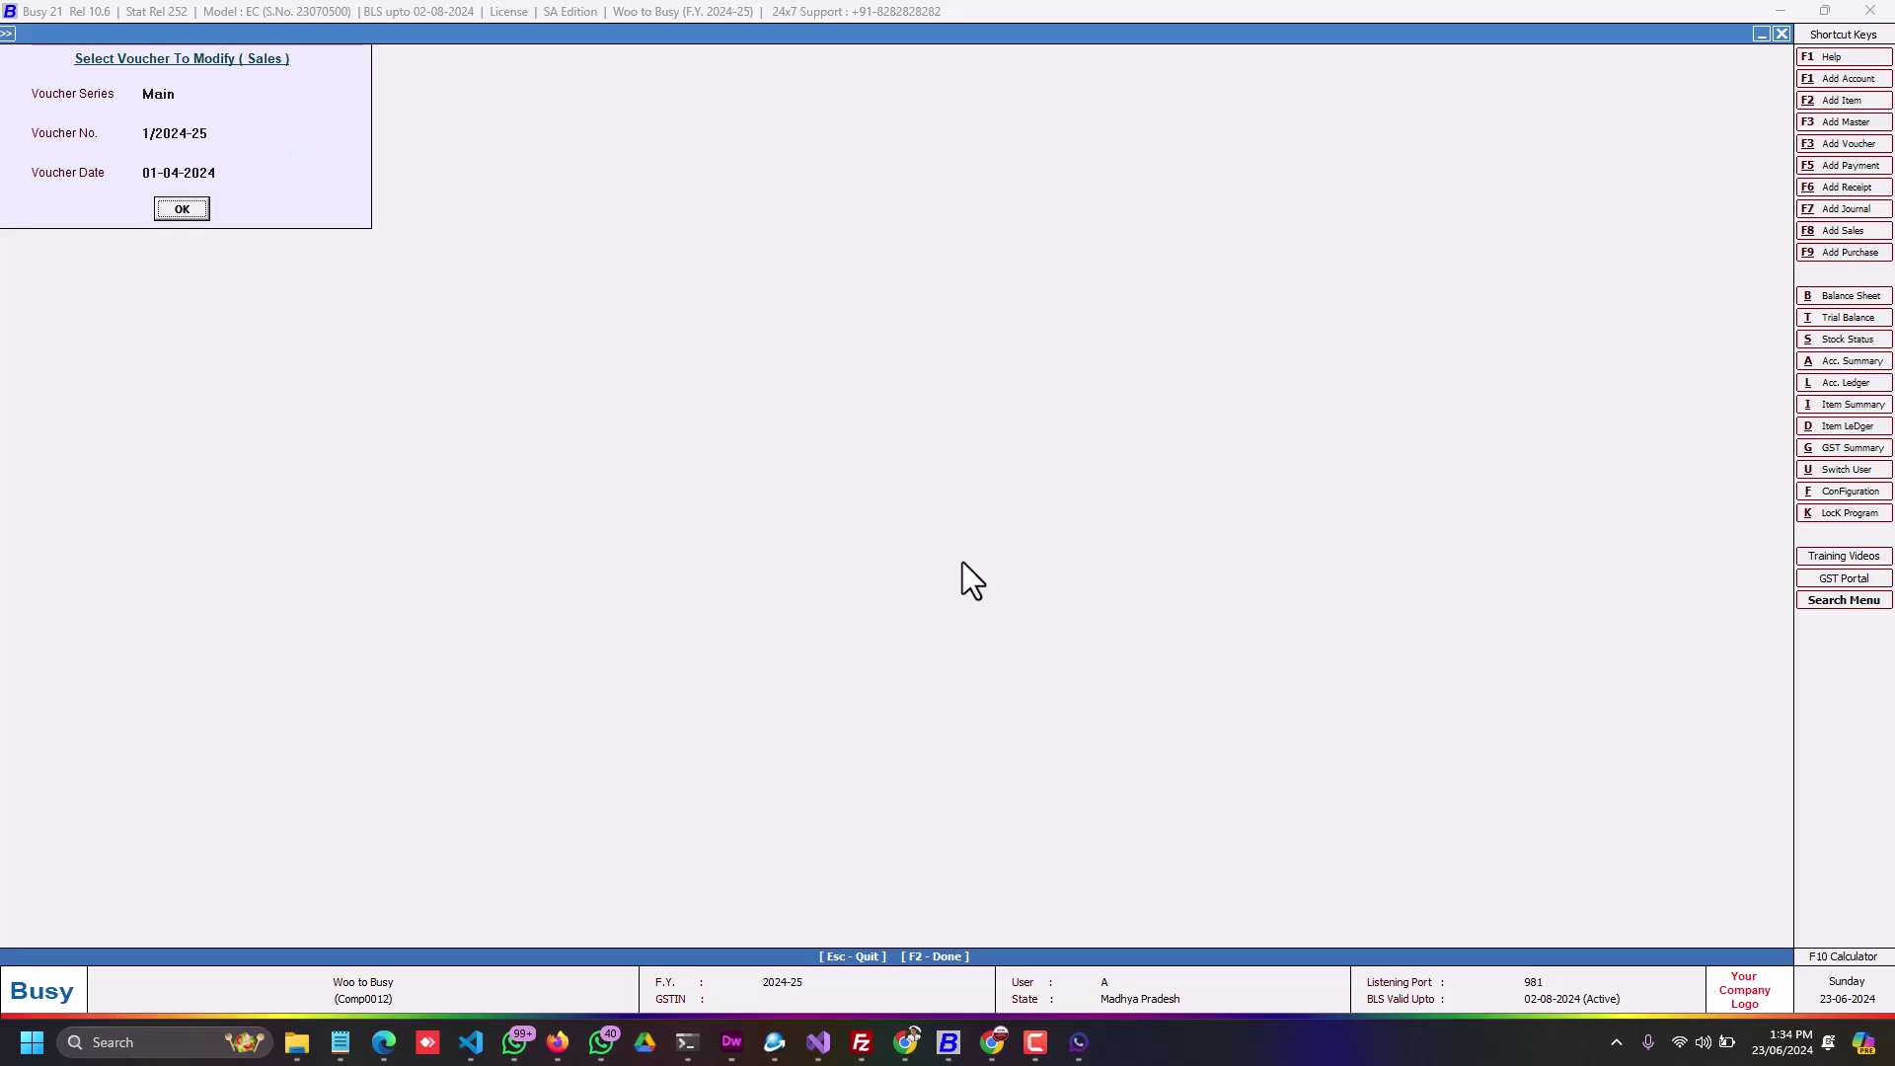
key("Return")
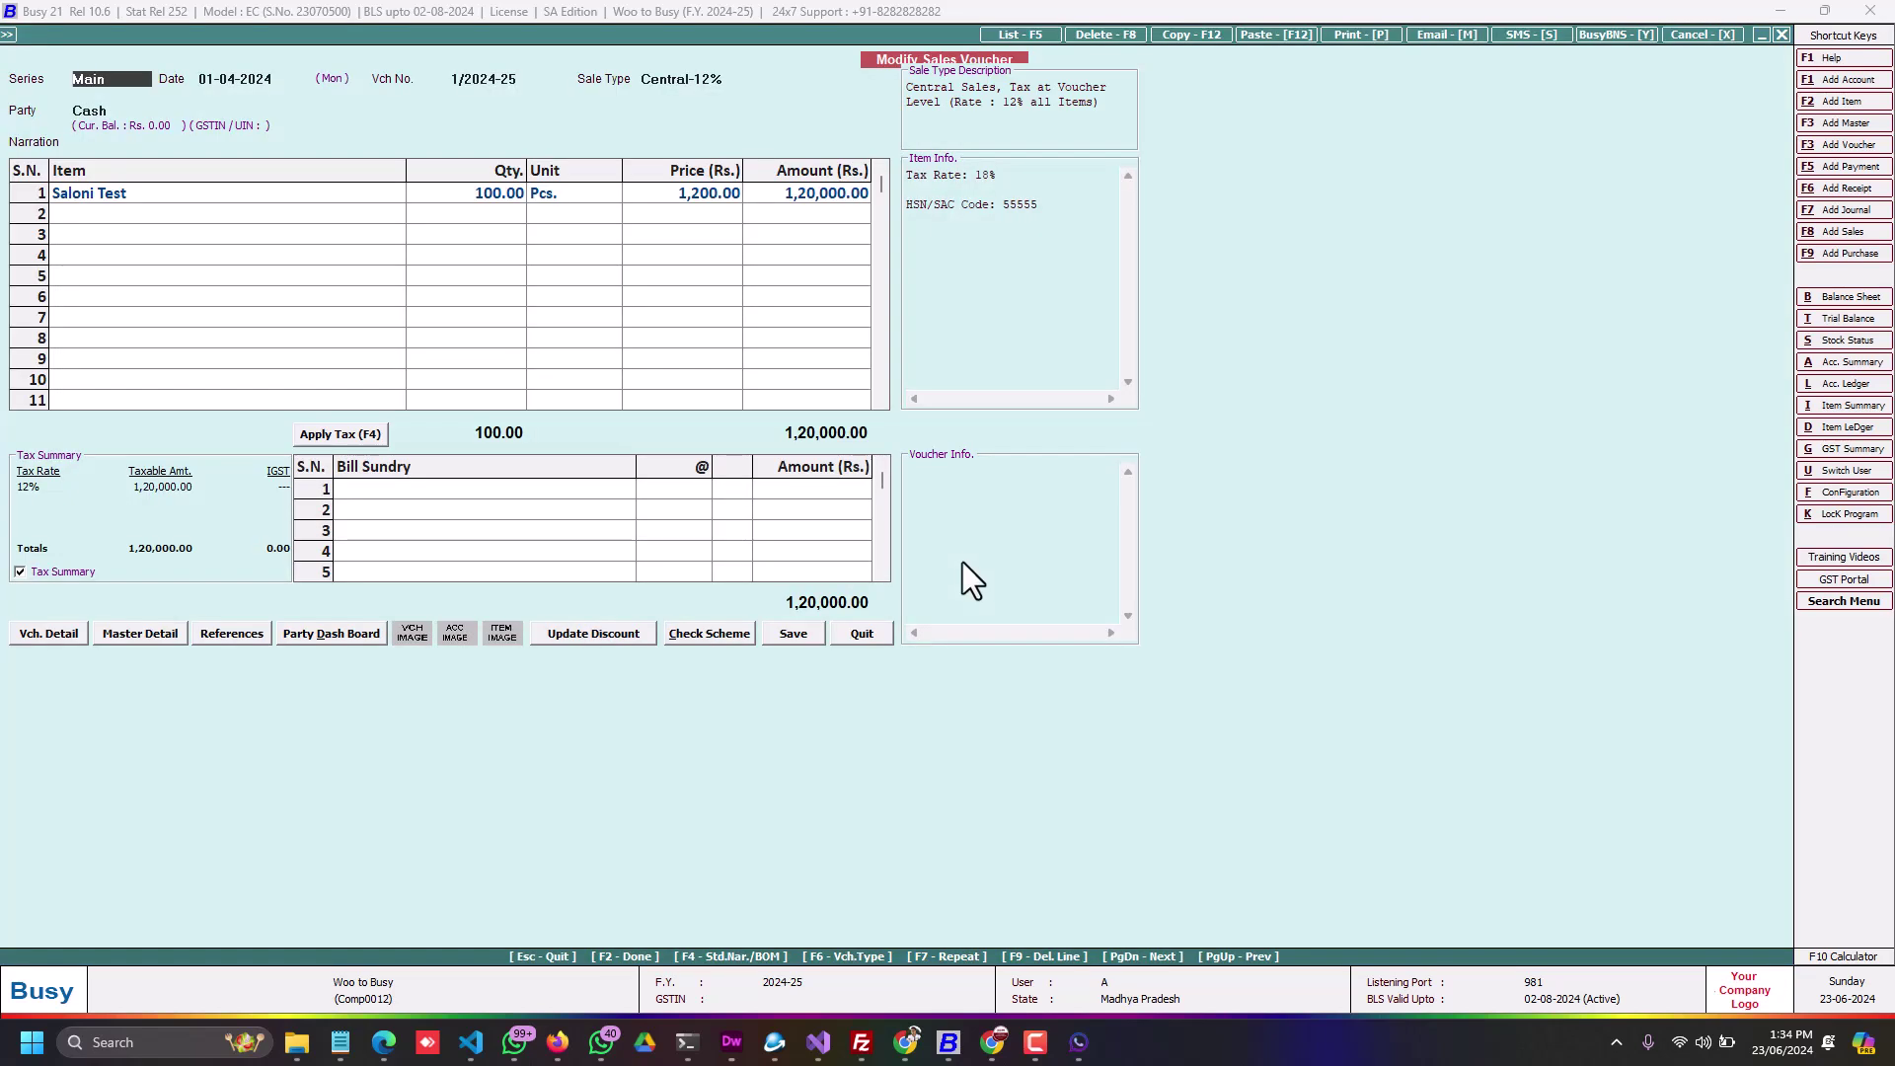
key("alt+s")
key("Return")
key("Return")
key("Return")
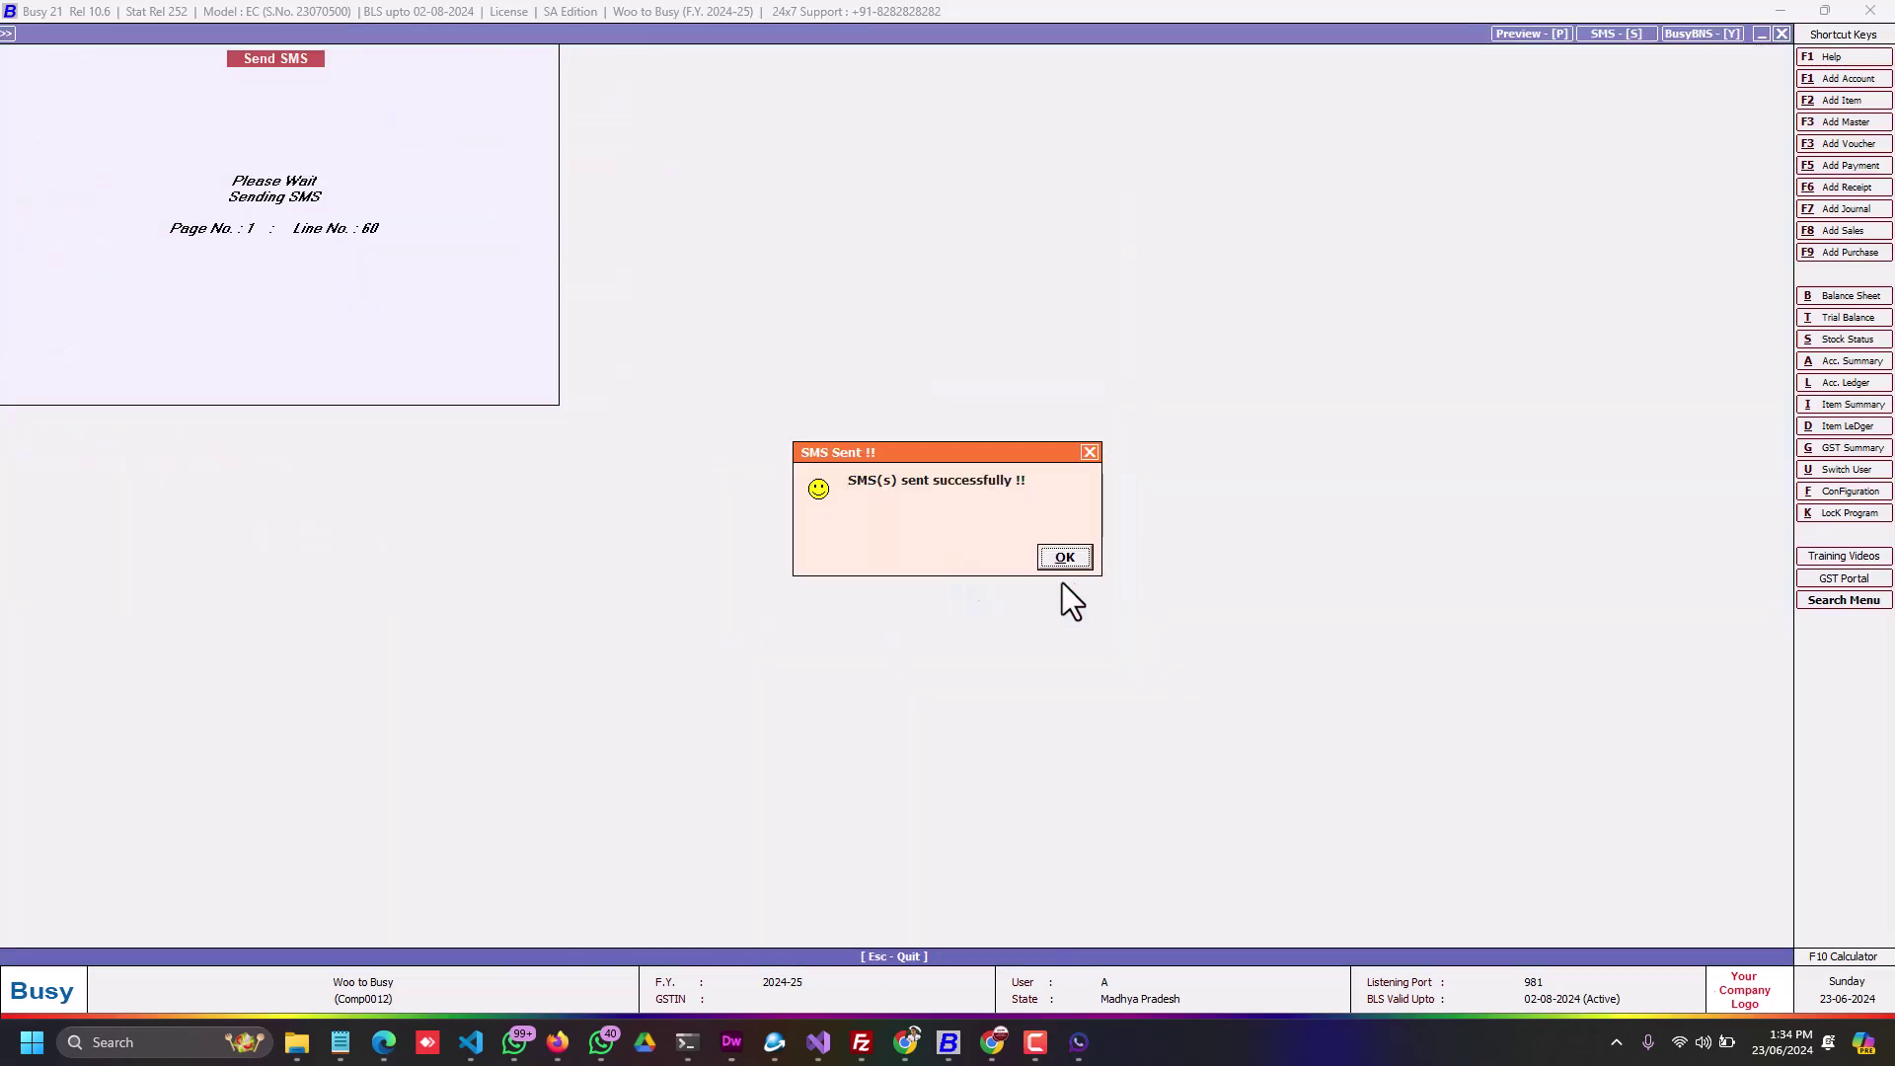
key("Return")
Step: Check in WhatsApp that the invoice PDF and message arrived, then return to Busy
left_click(514, 1042)
scroll(336, 862, "down", 5)
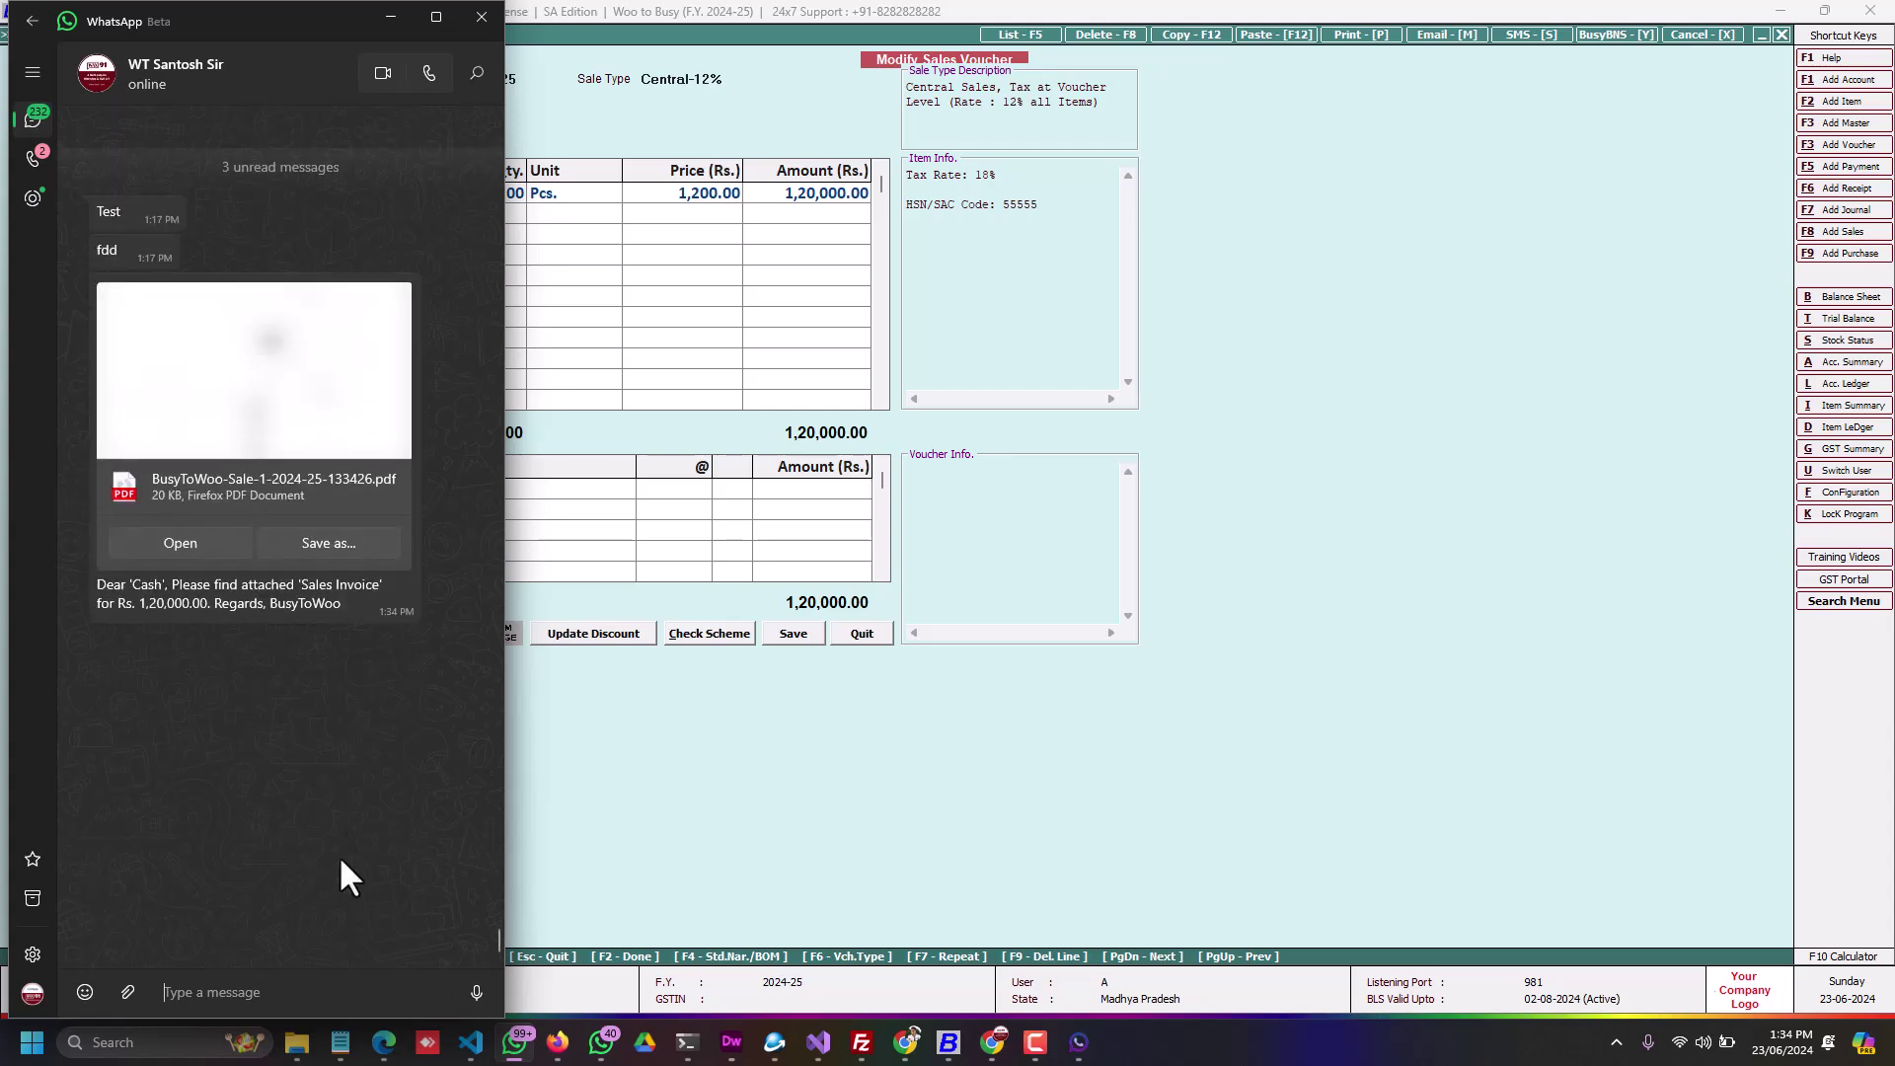
scroll(292, 653, "up", 3)
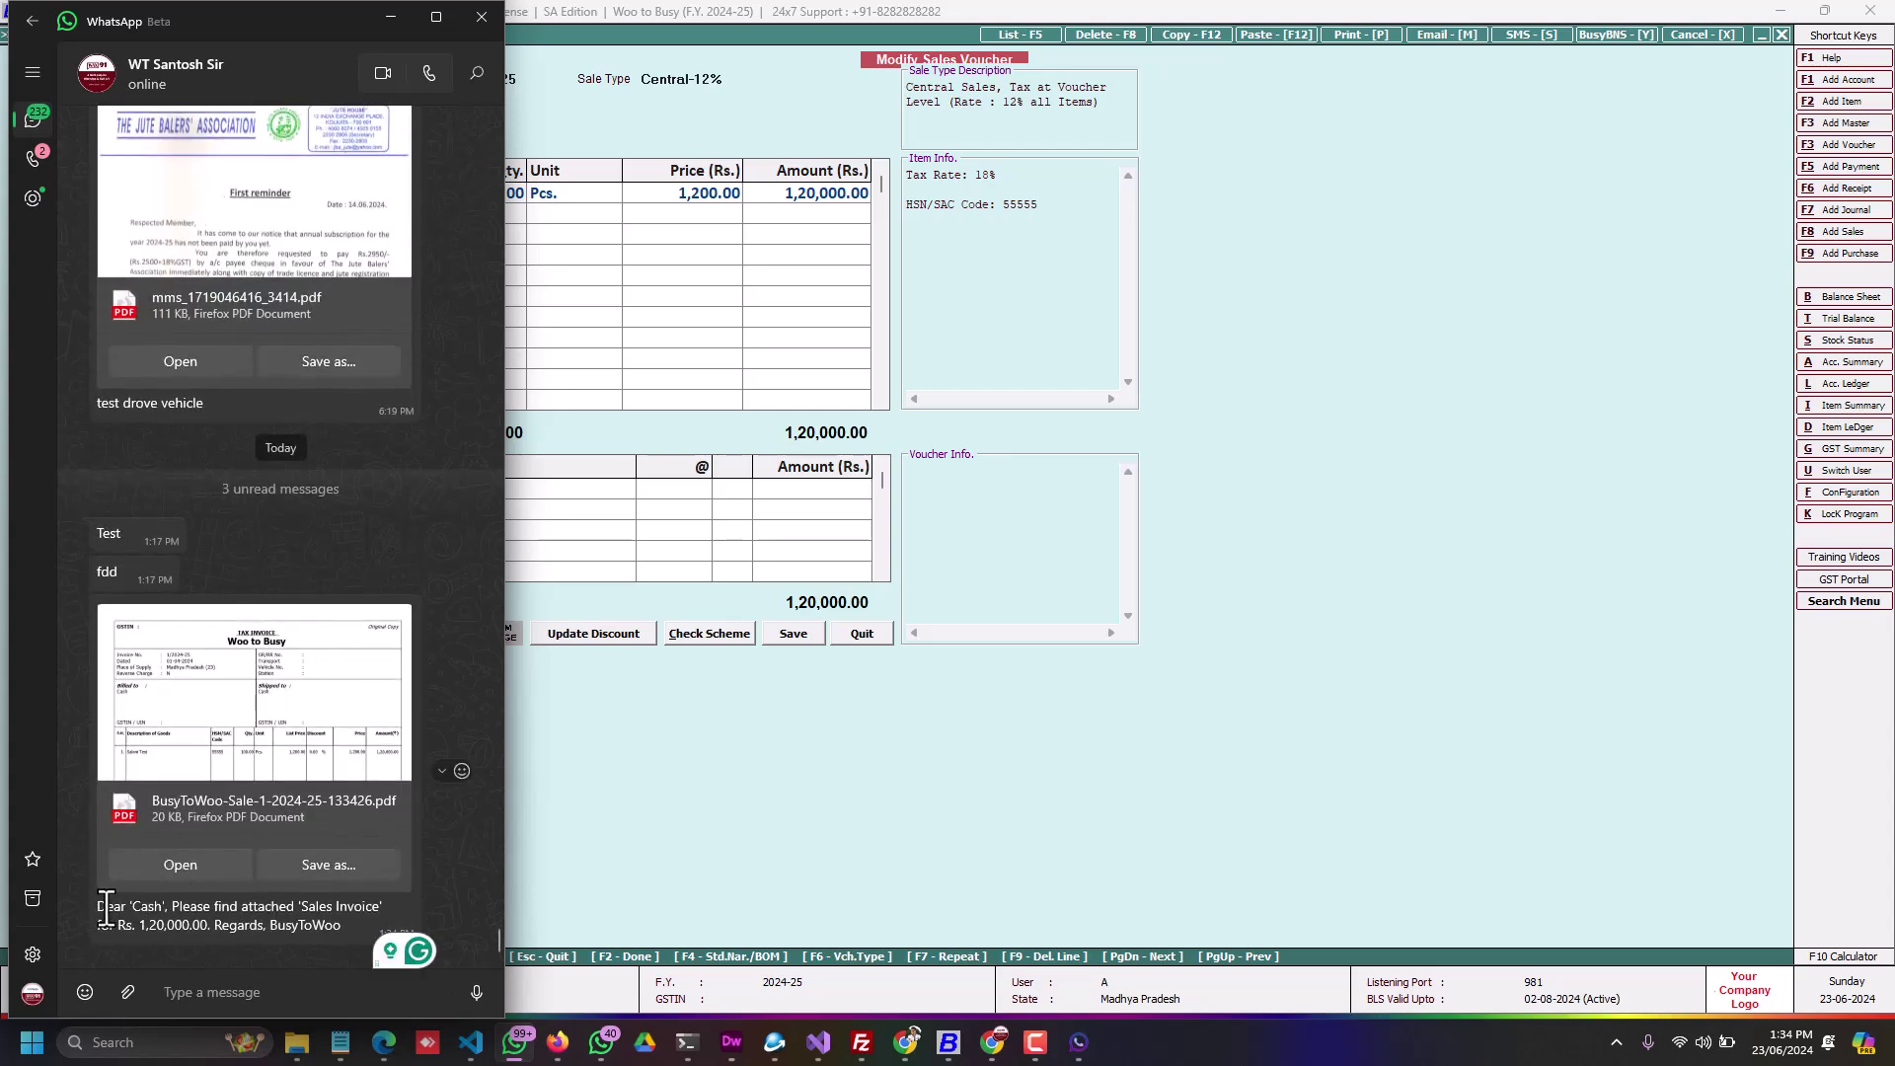
left_click_drag(97, 906, 381, 930)
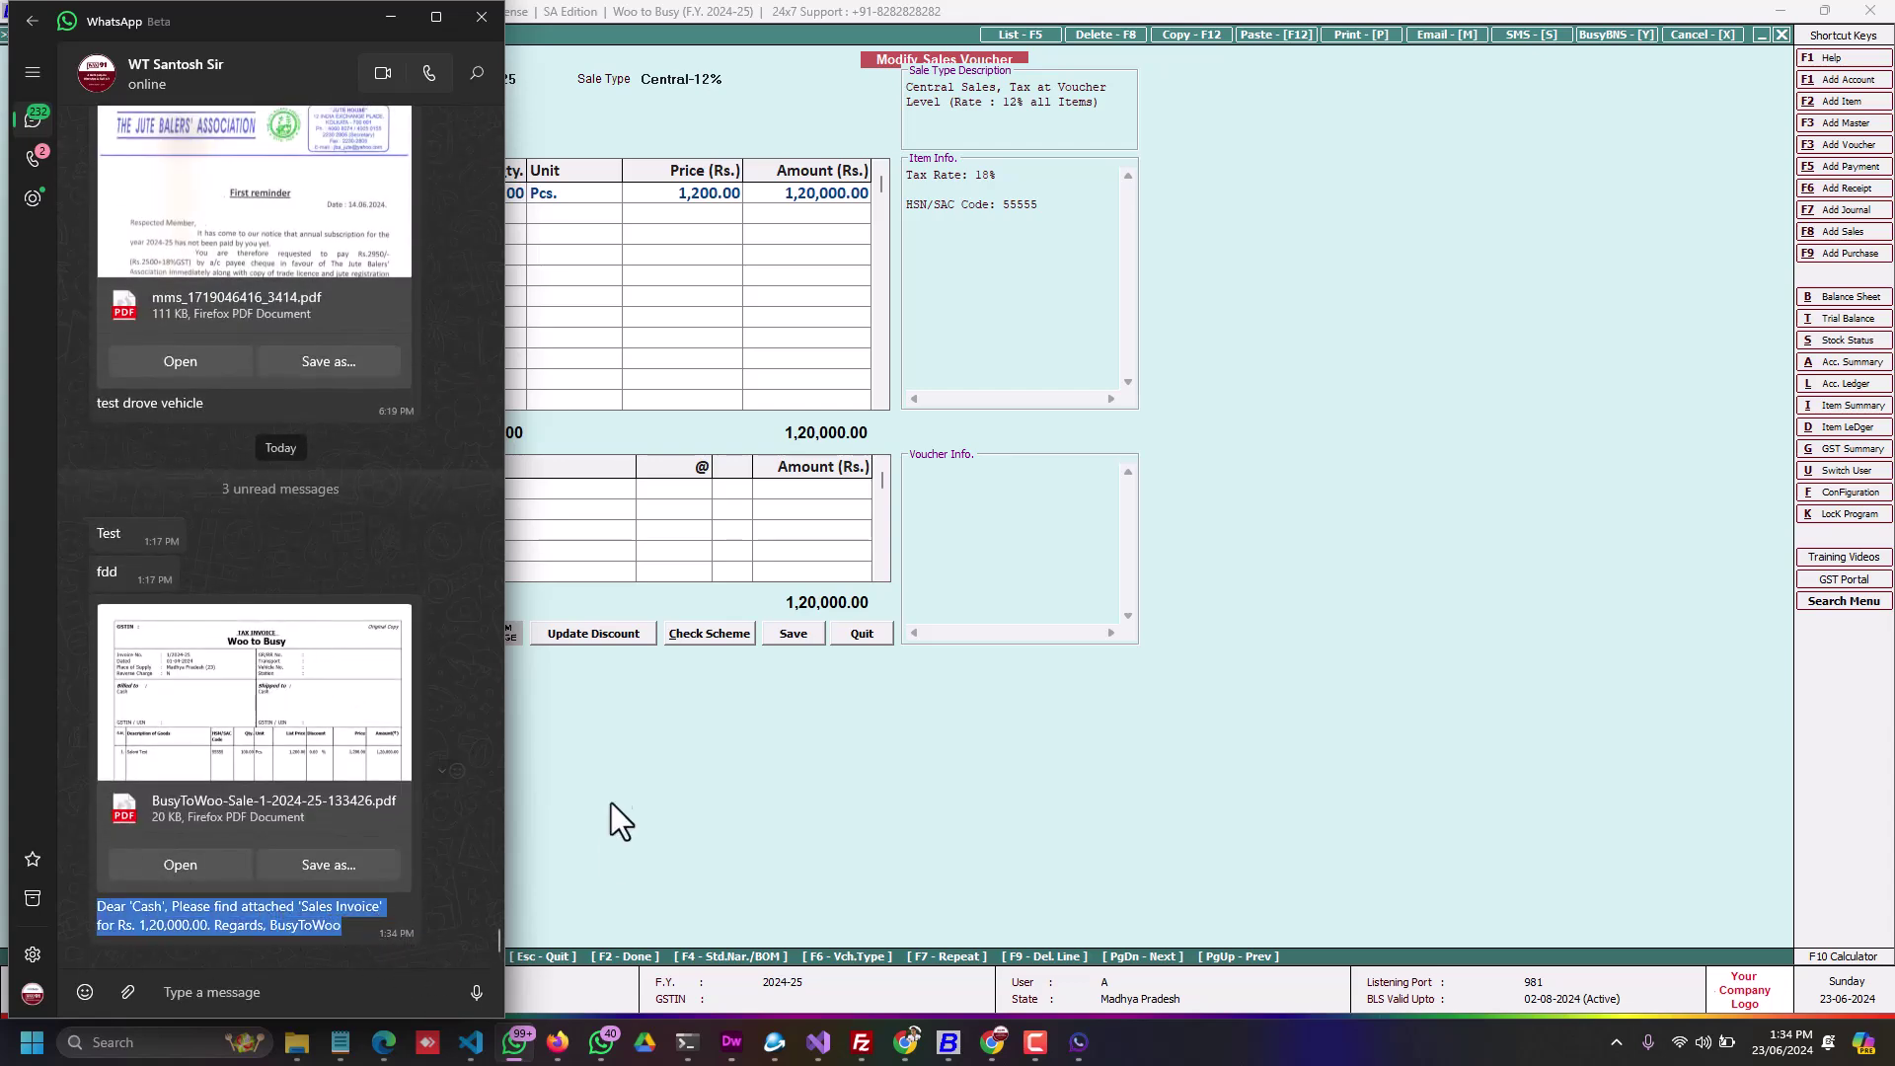
left_click(848, 824)
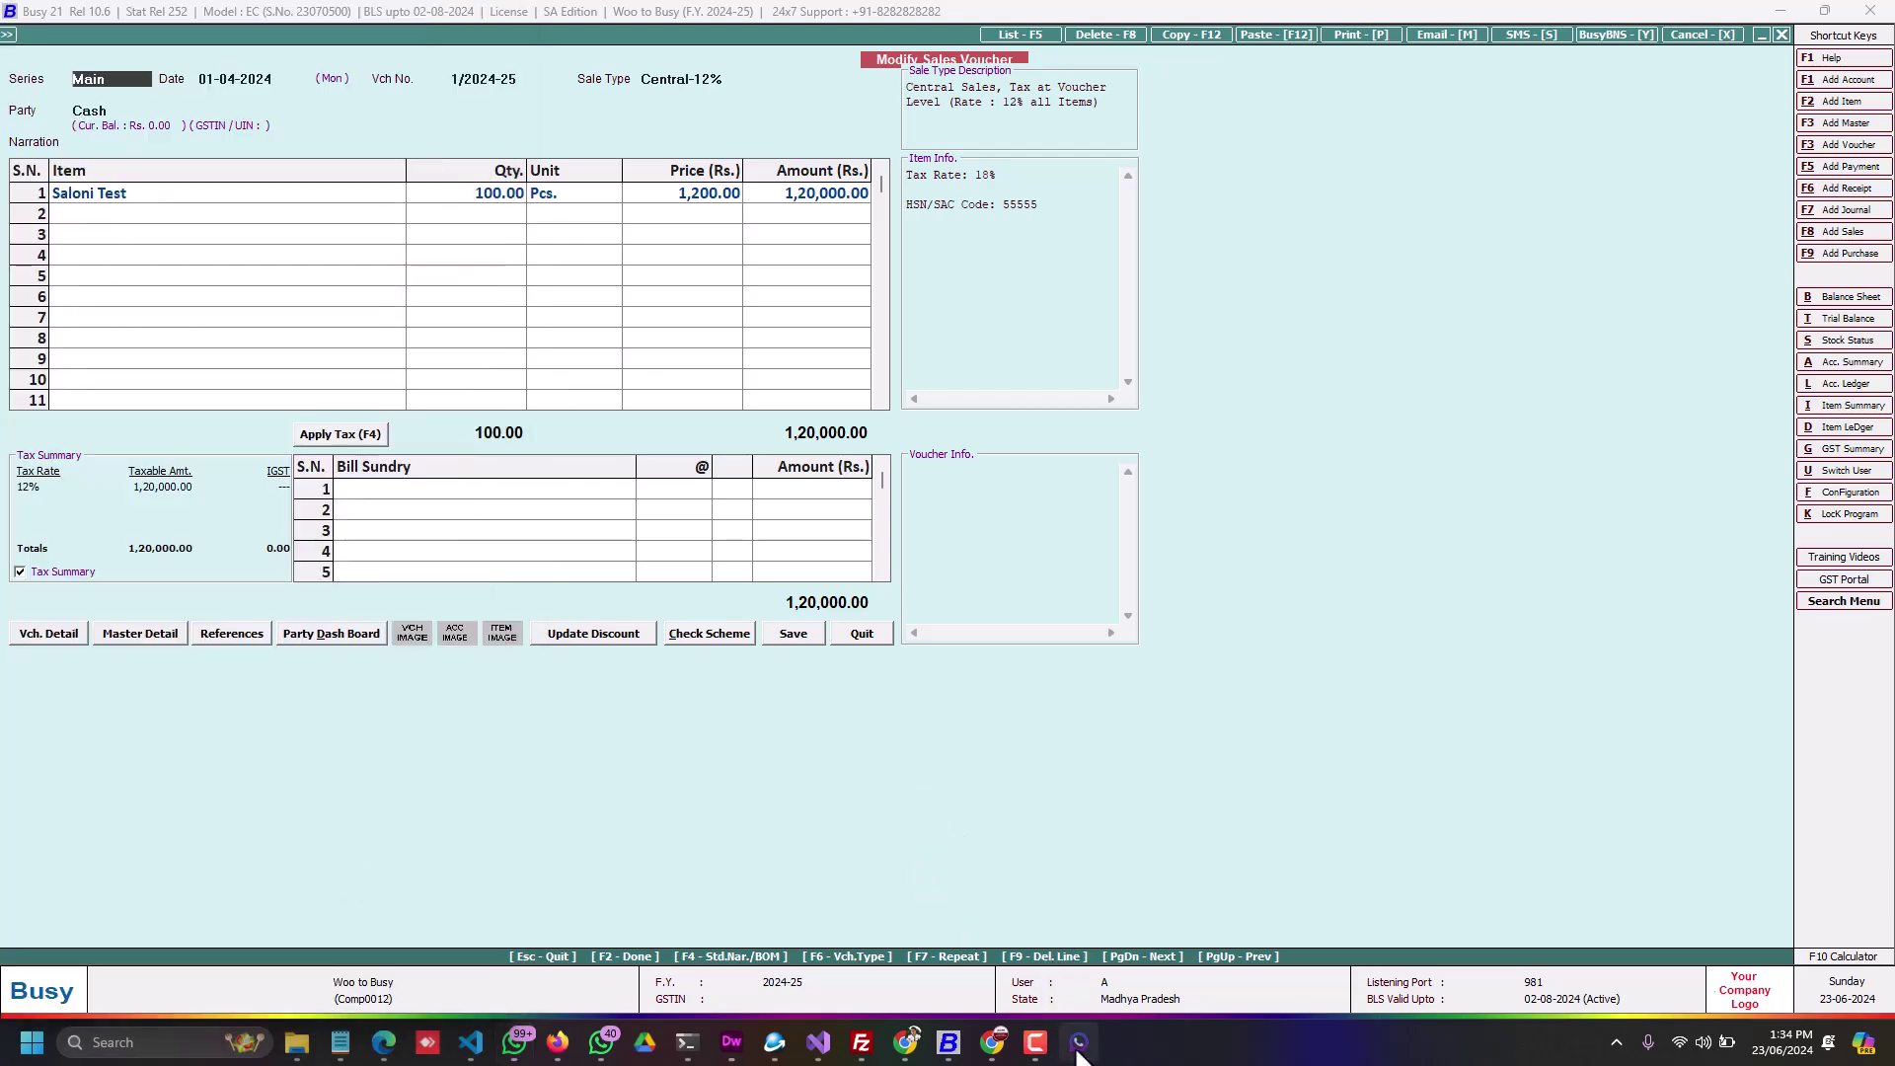
Step: Bring up the API Control App and show its API URLs page with the port 3011 endpoints
left_click(1079, 1042)
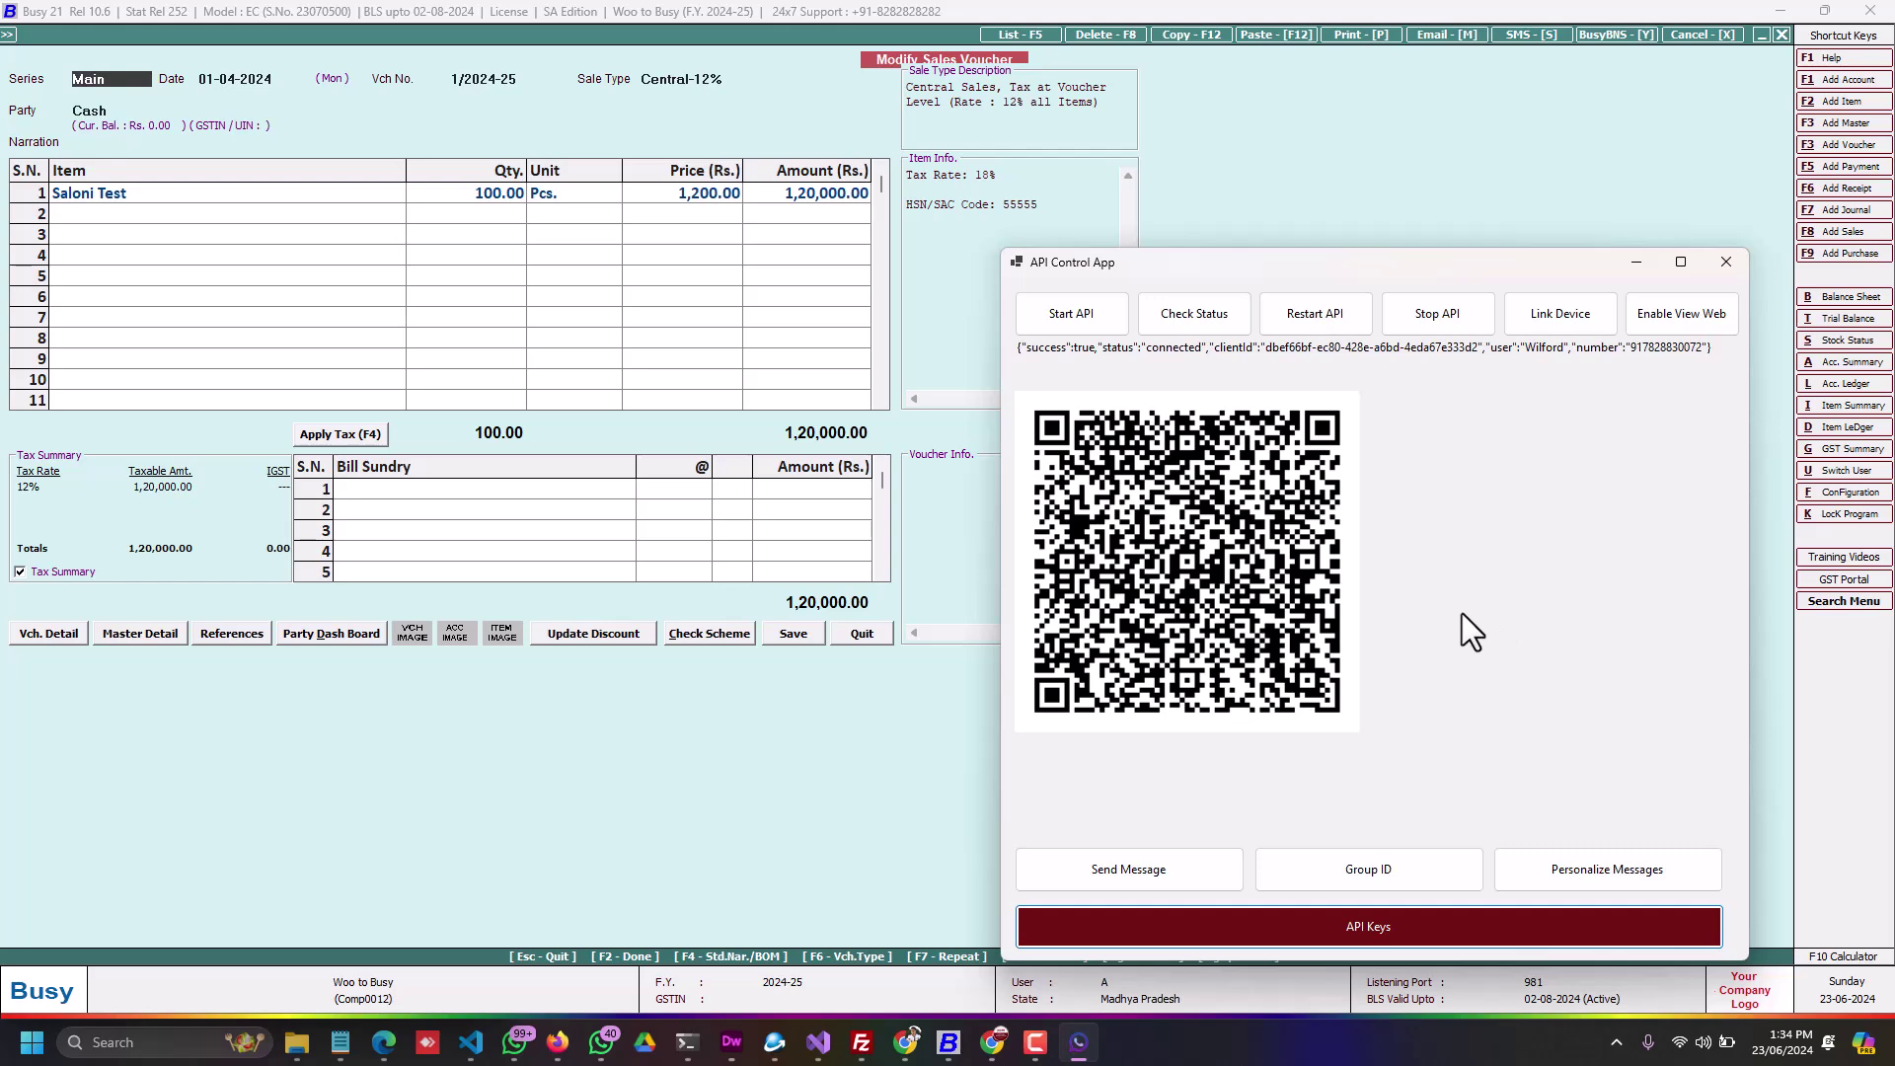
left_click(1337, 922)
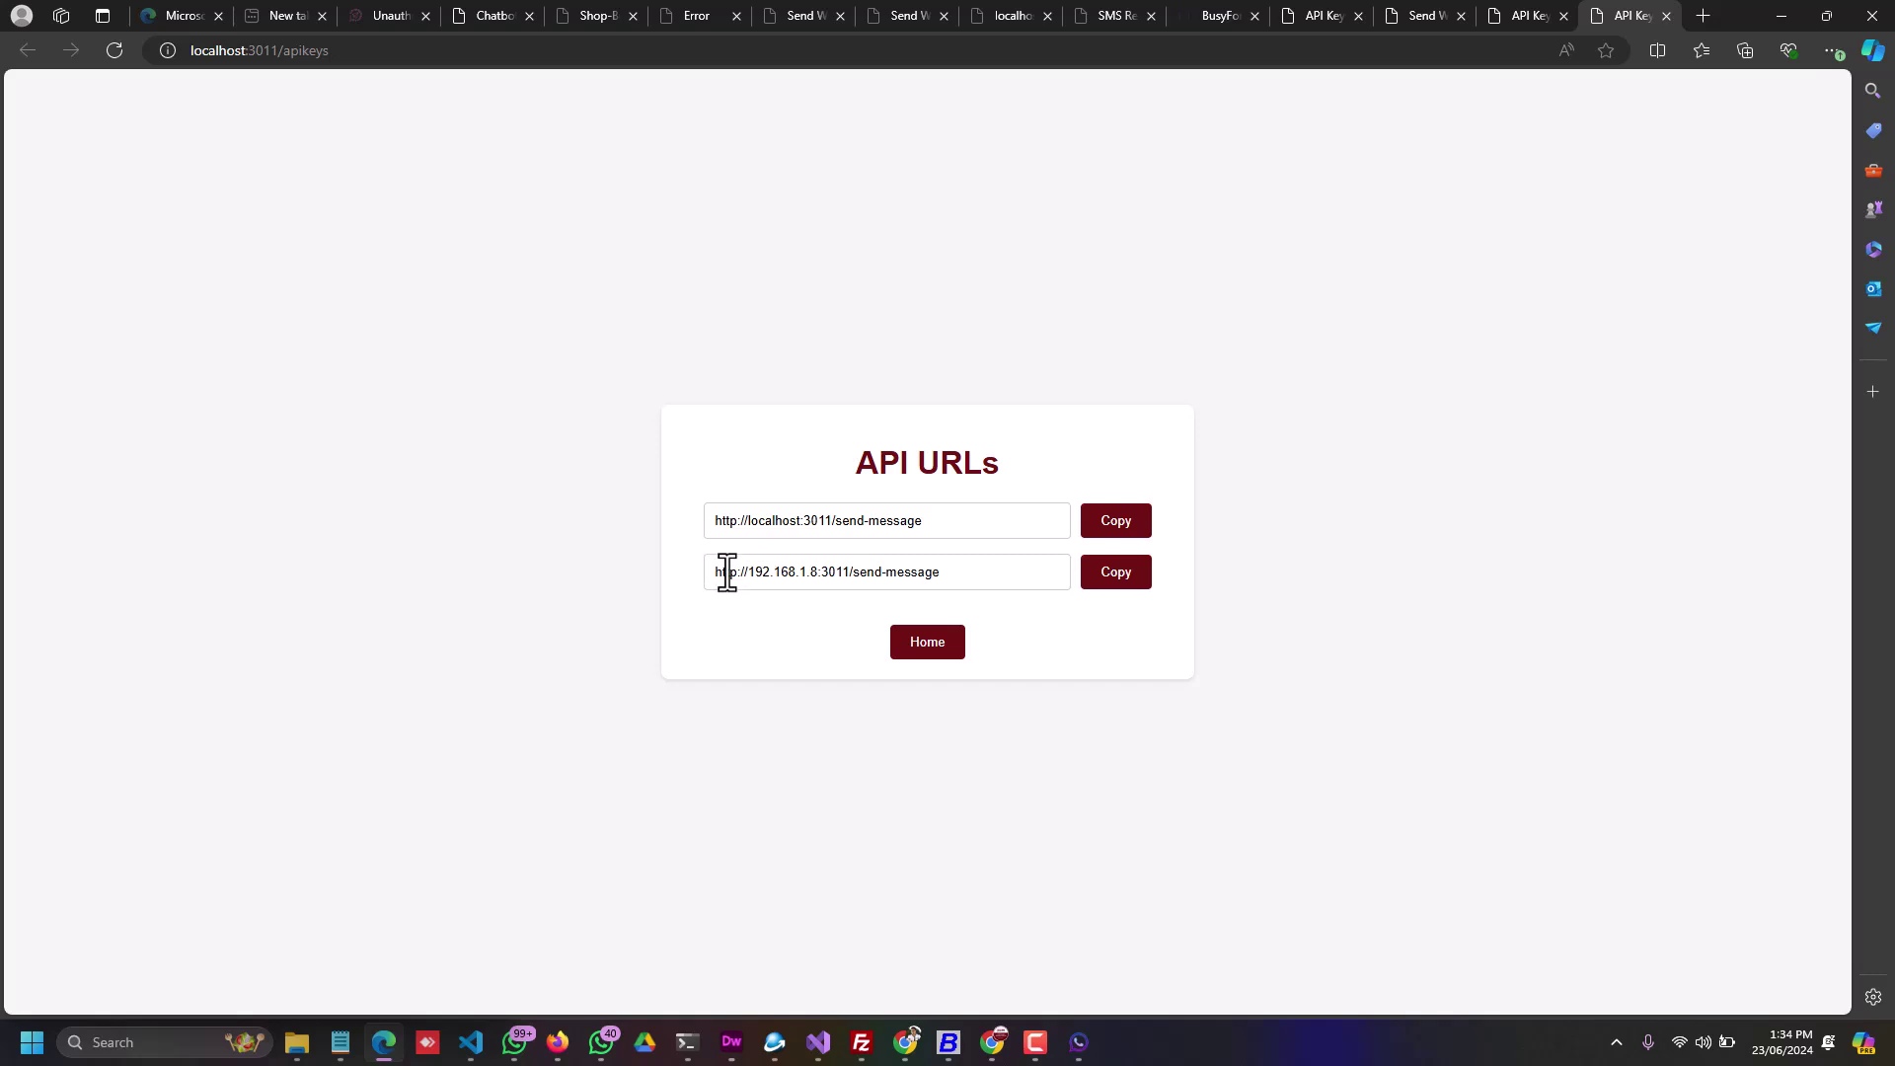
Step: Copy the 192.168.1.8:3011 network send-message URL and dismiss the confirmation
left_click(1127, 594)
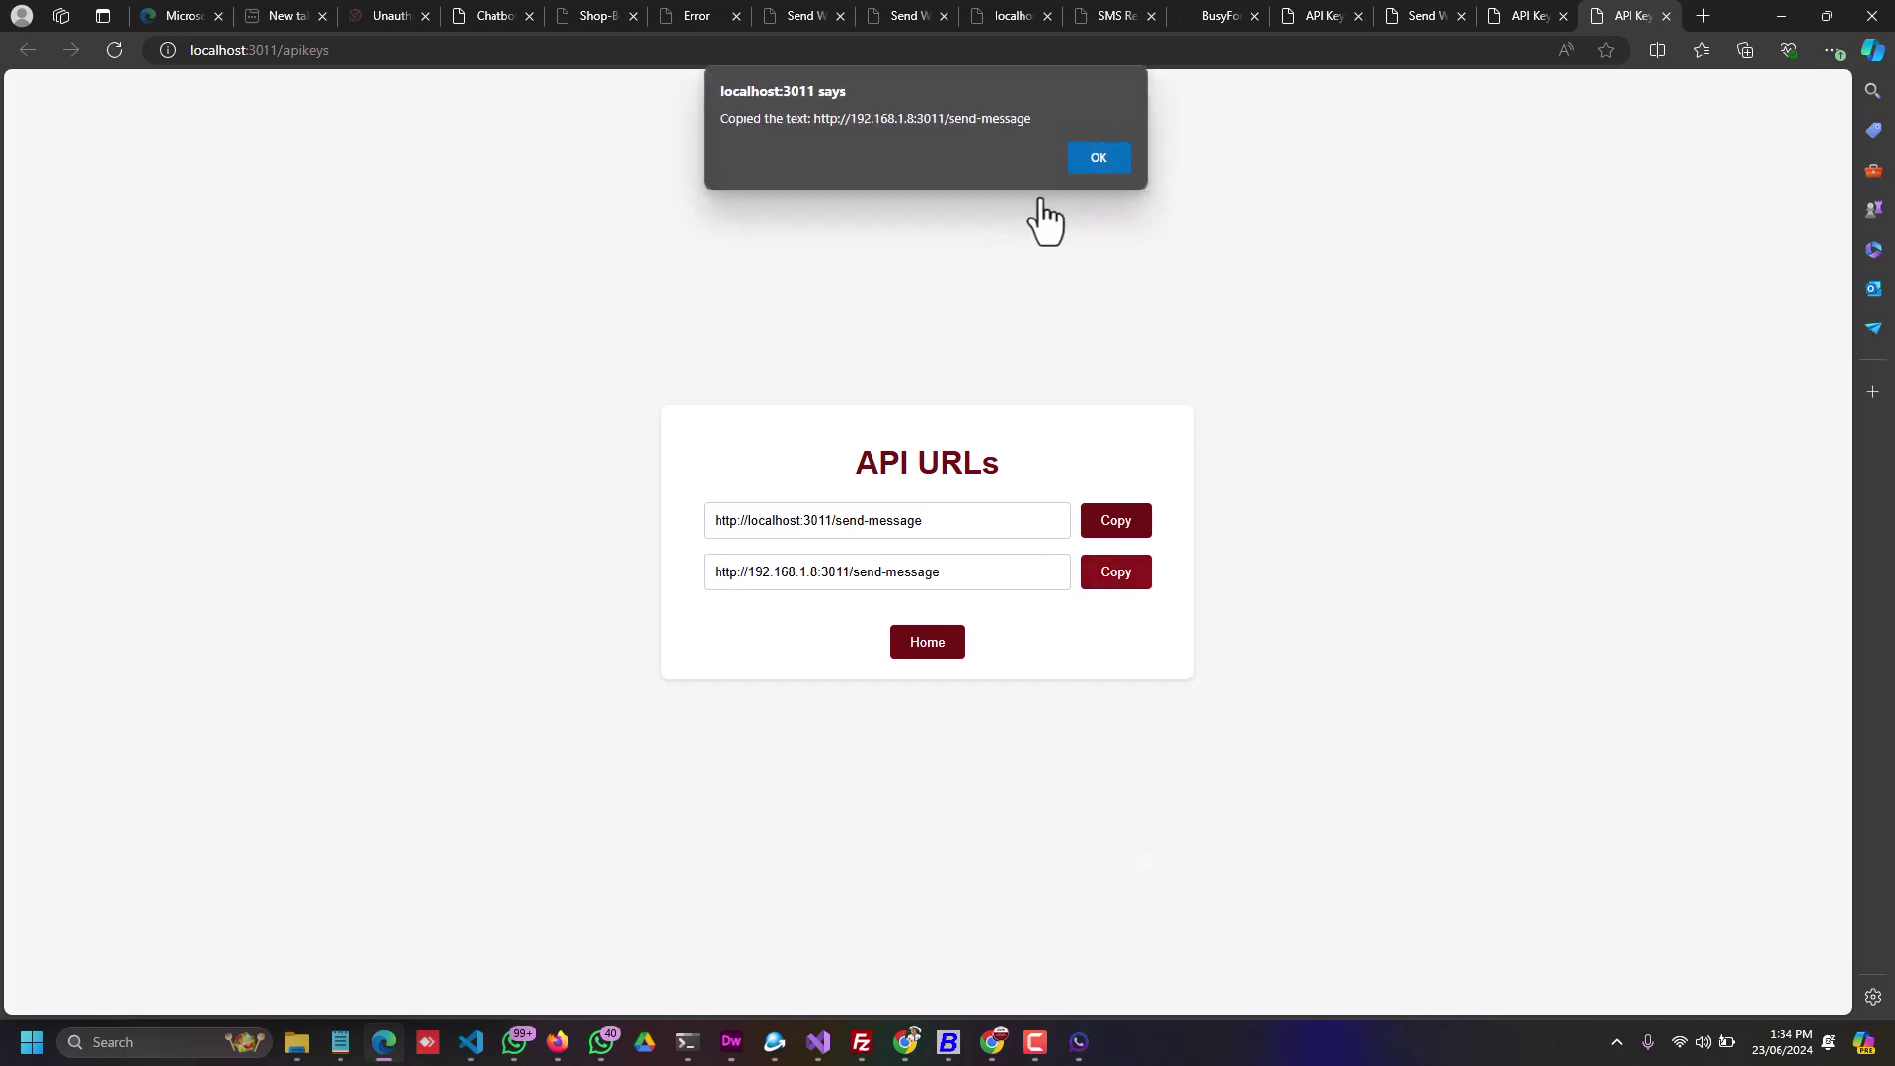
left_click(1096, 154)
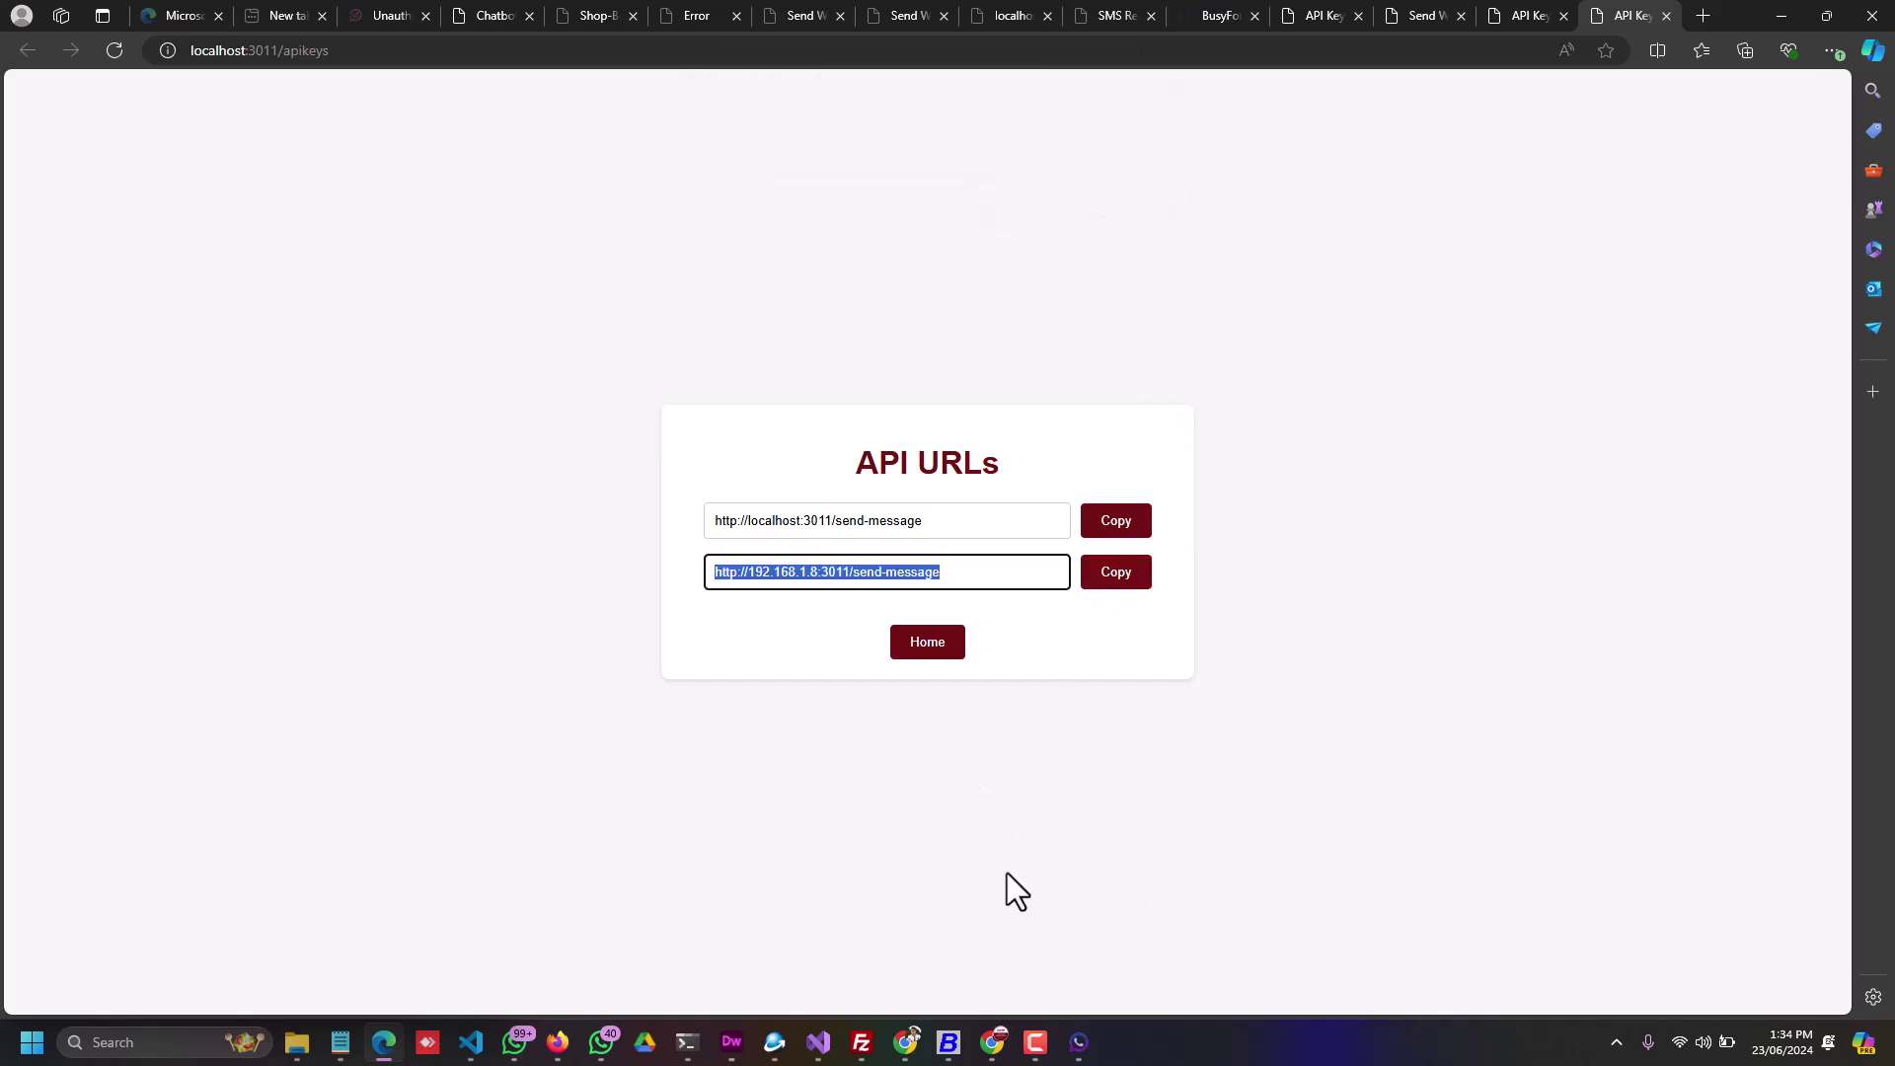
left_click(1018, 575)
Step: Highlight port 3011 in the network send-message address, then bring up Windows search
double_click(825, 573)
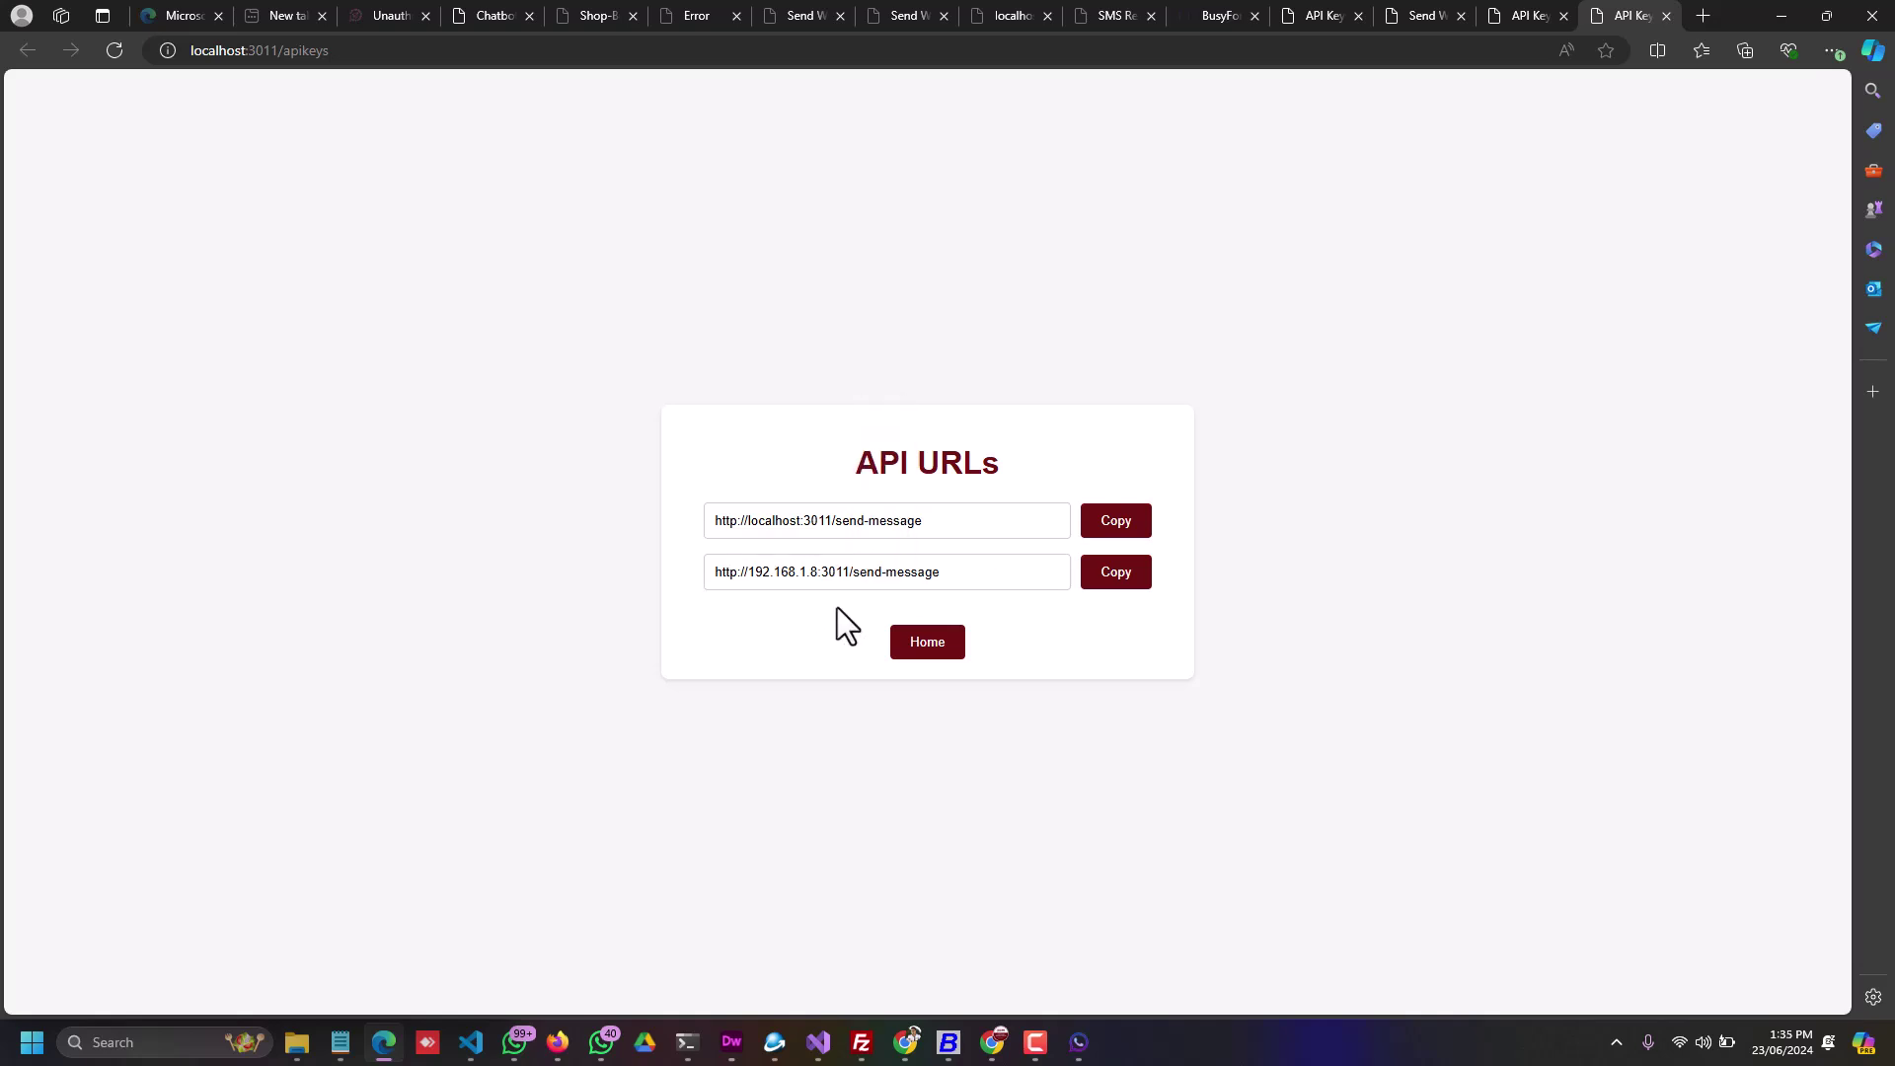
left_click(834, 573)
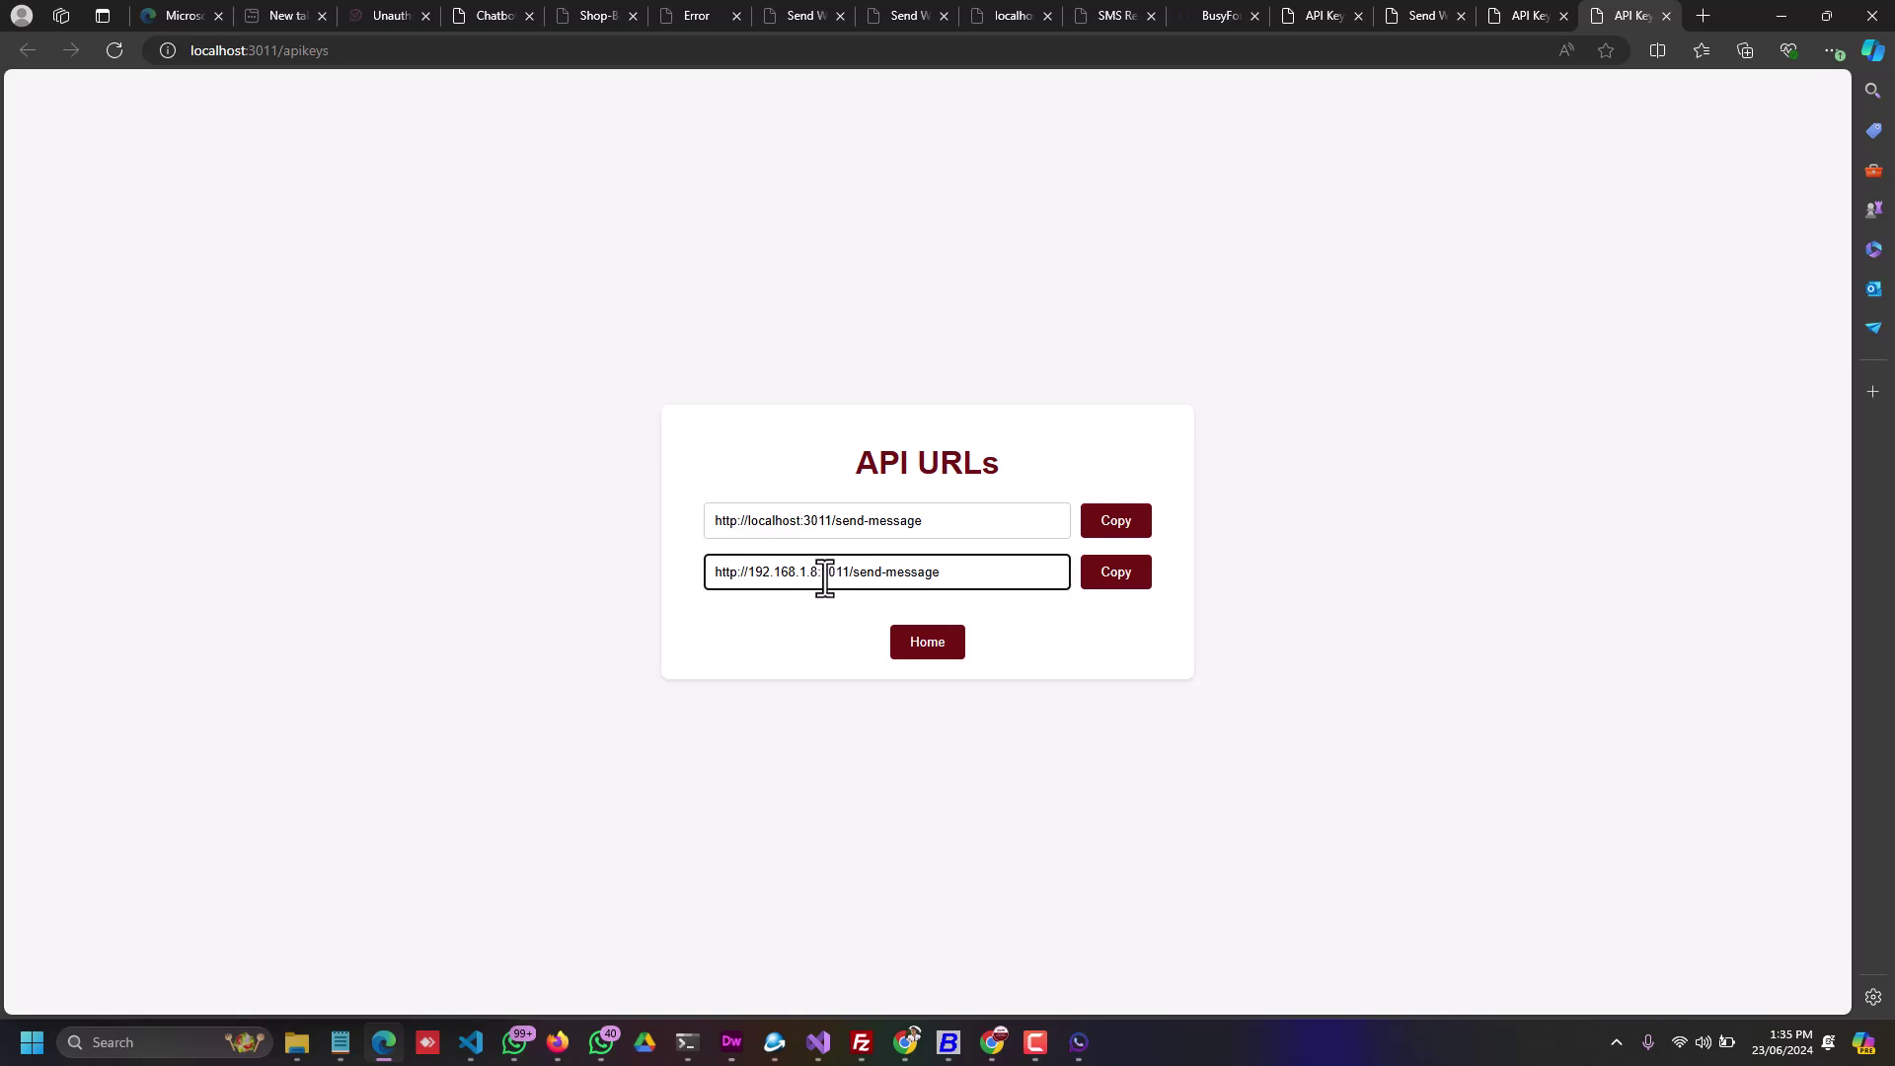
left_click_drag(821, 573, 847, 582)
left_click(831, 613)
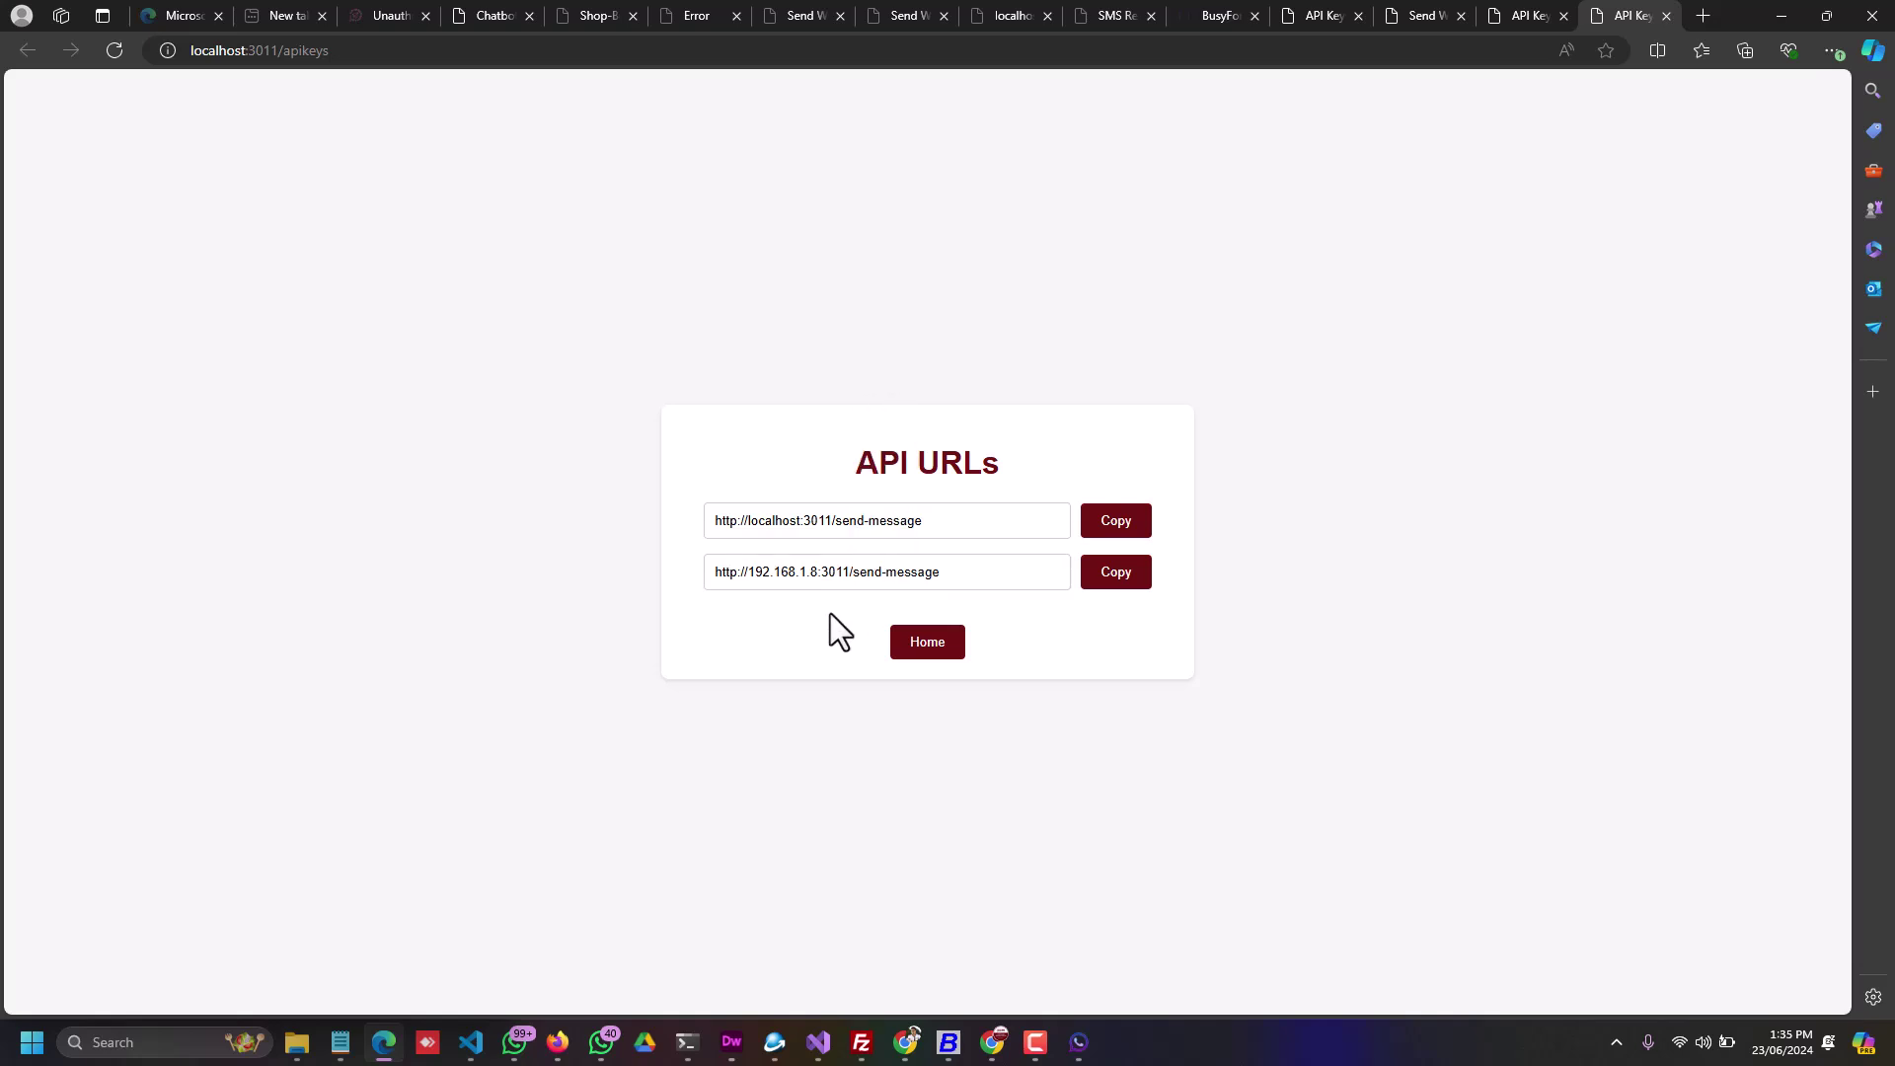
left_click(138, 1043)
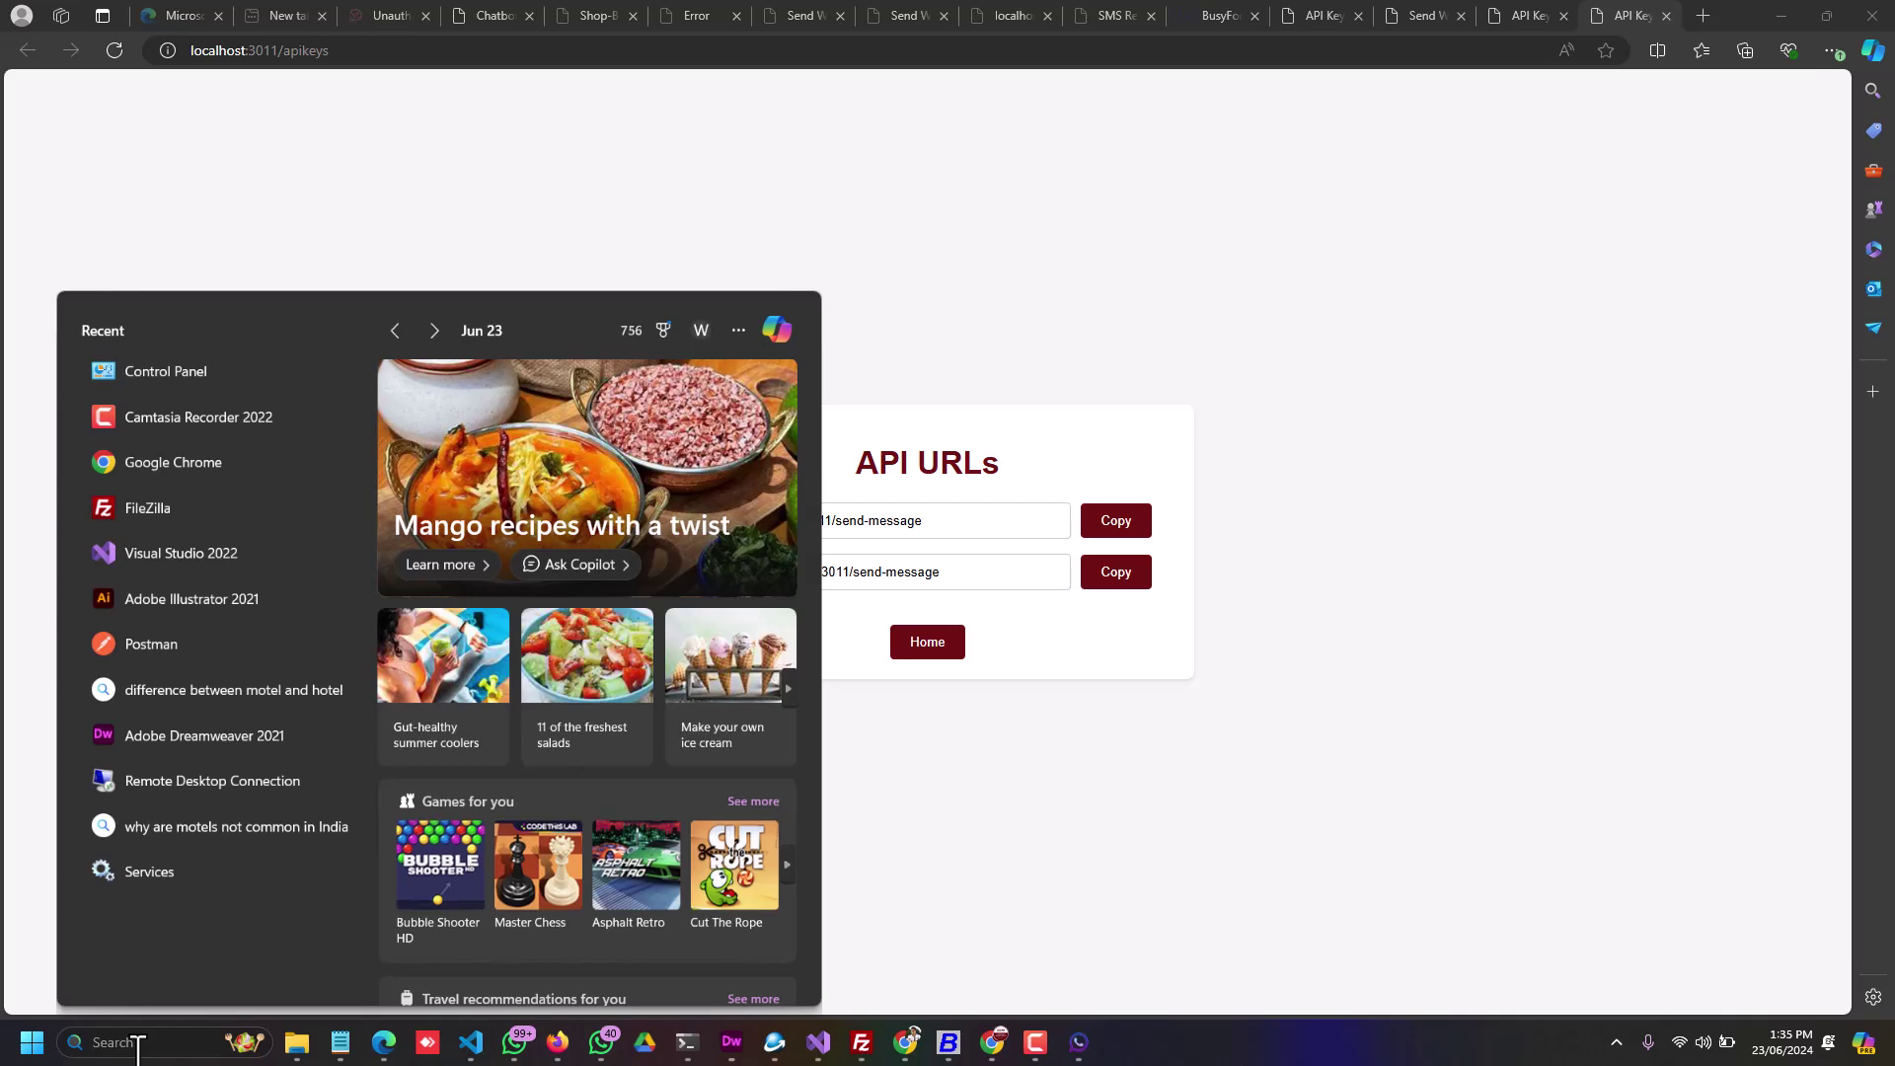
Step: Launch Windows Defender Firewall with Advanced Security and start a new inbound rule
type("firefox")
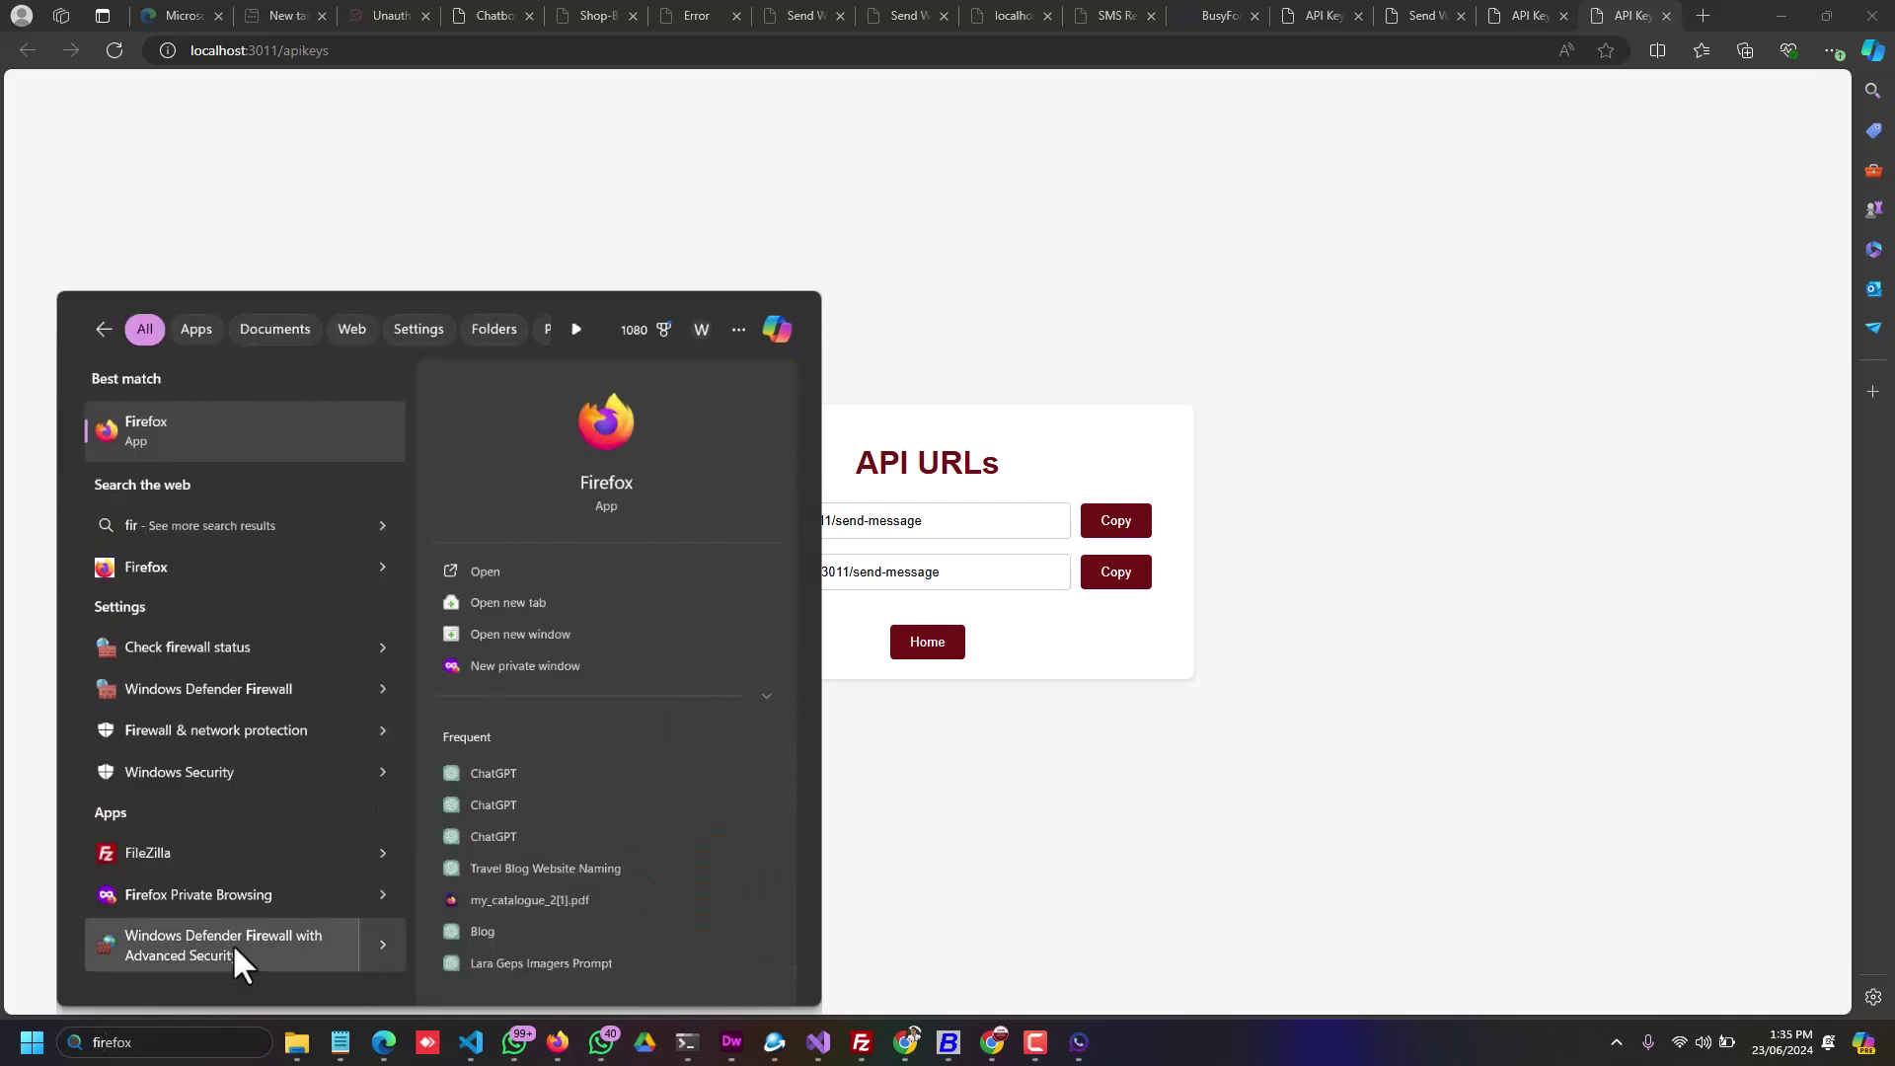
left_click(903, 780)
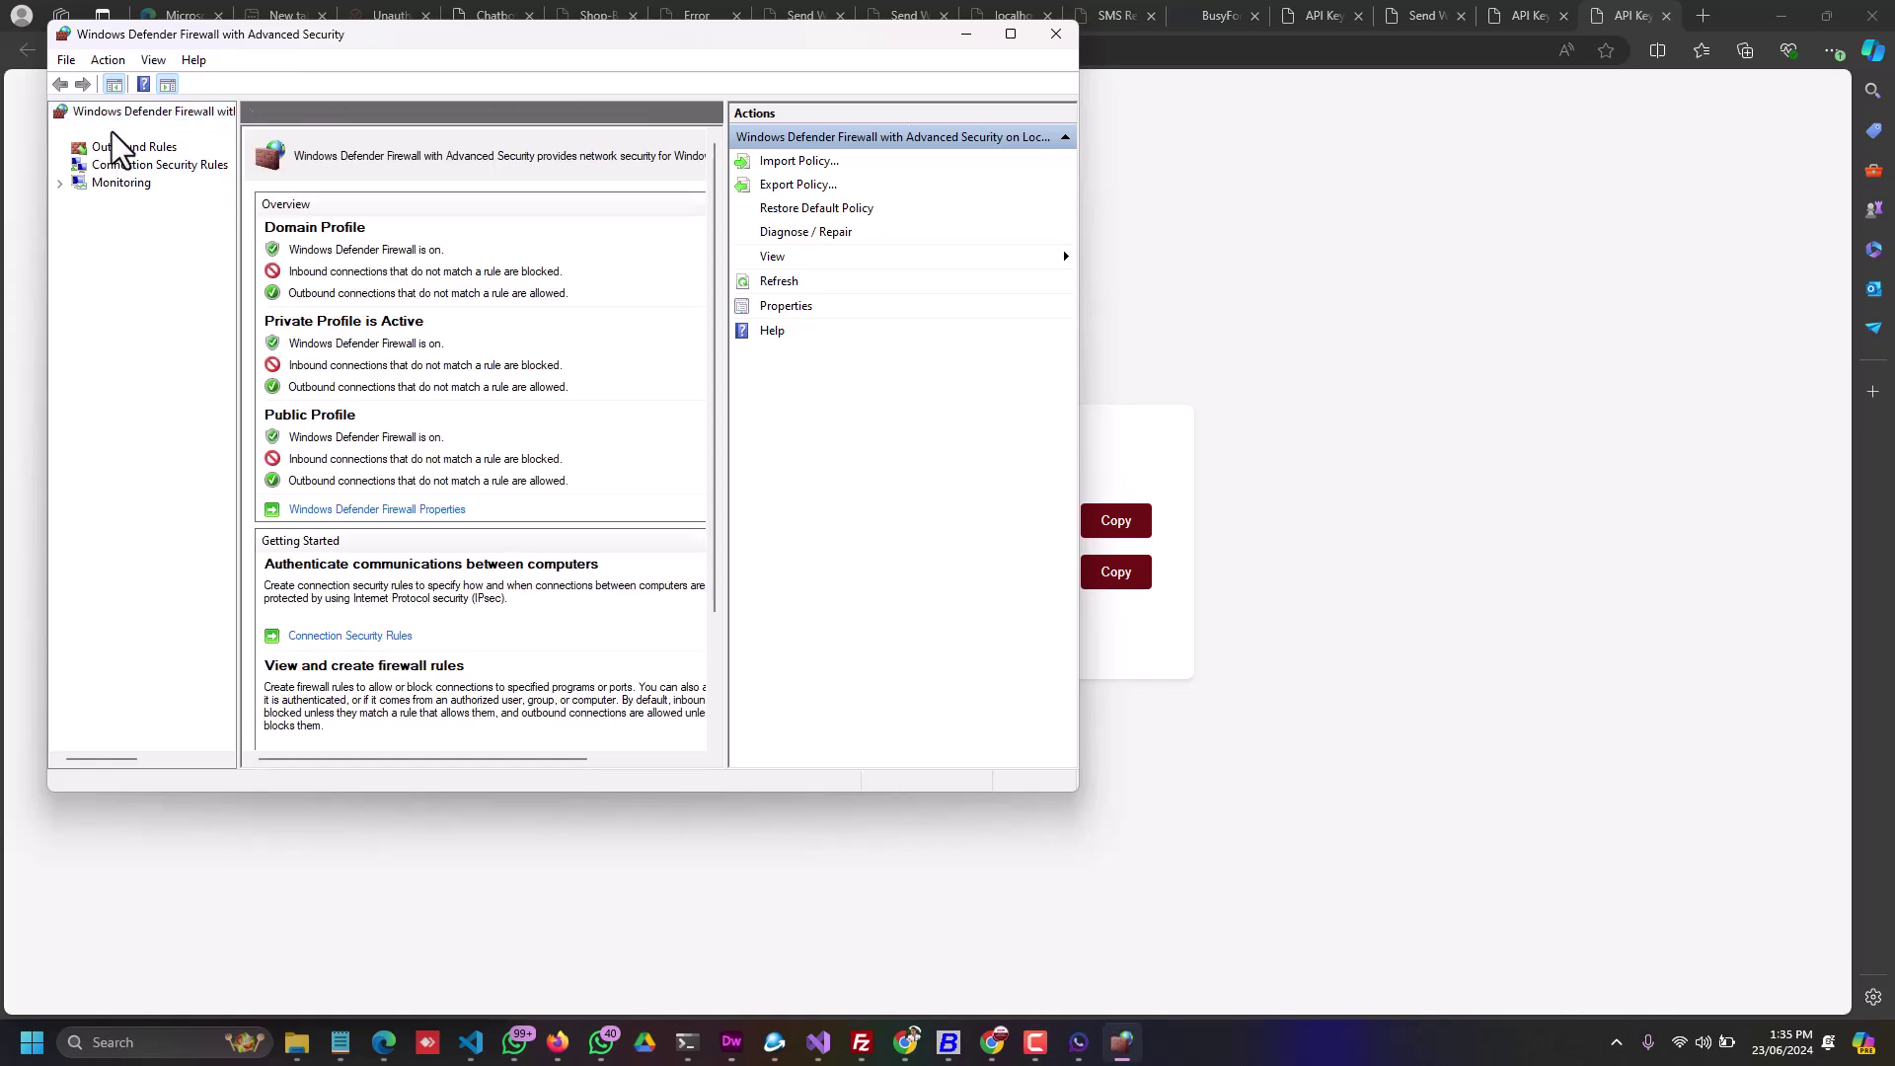
left_click(110, 132)
left_click(790, 163)
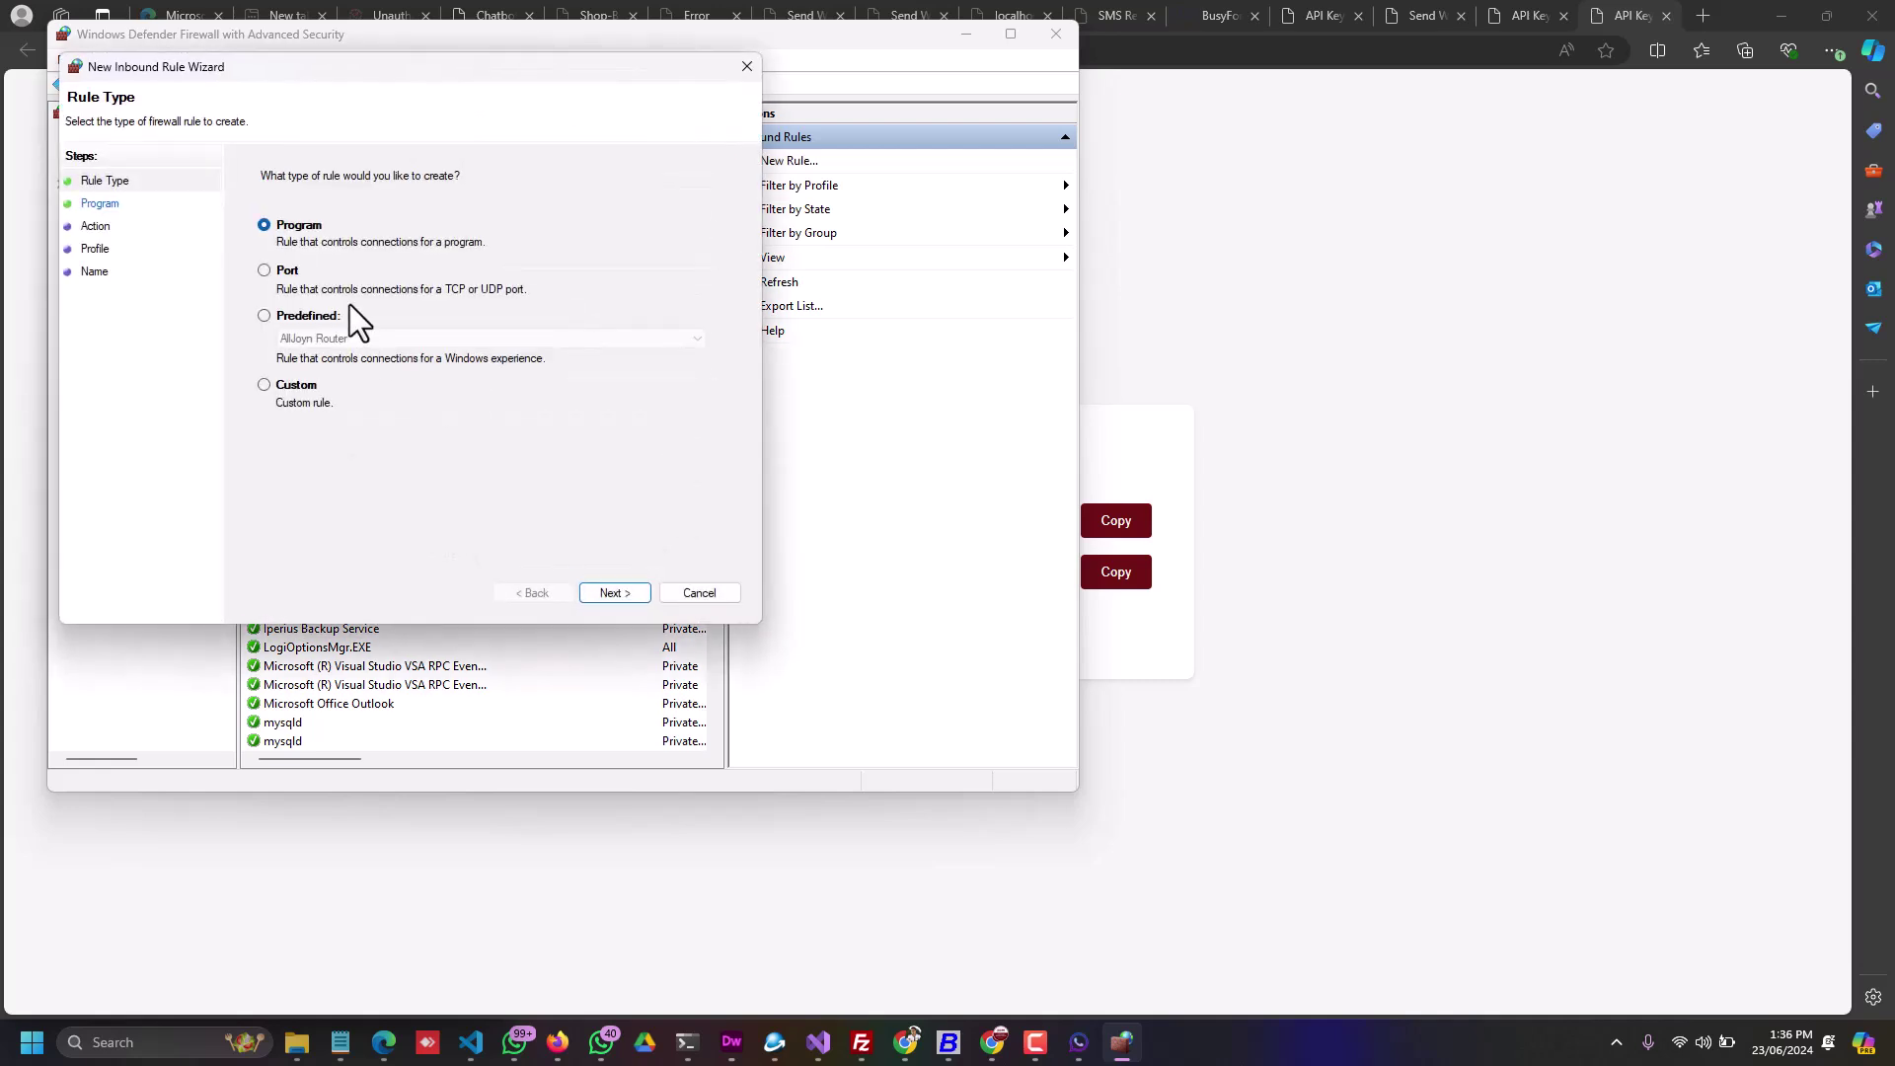
Step: Create an allow rule for TCP port 3011 on all profiles, named BMS
left_click(286, 272)
left_click(616, 592)
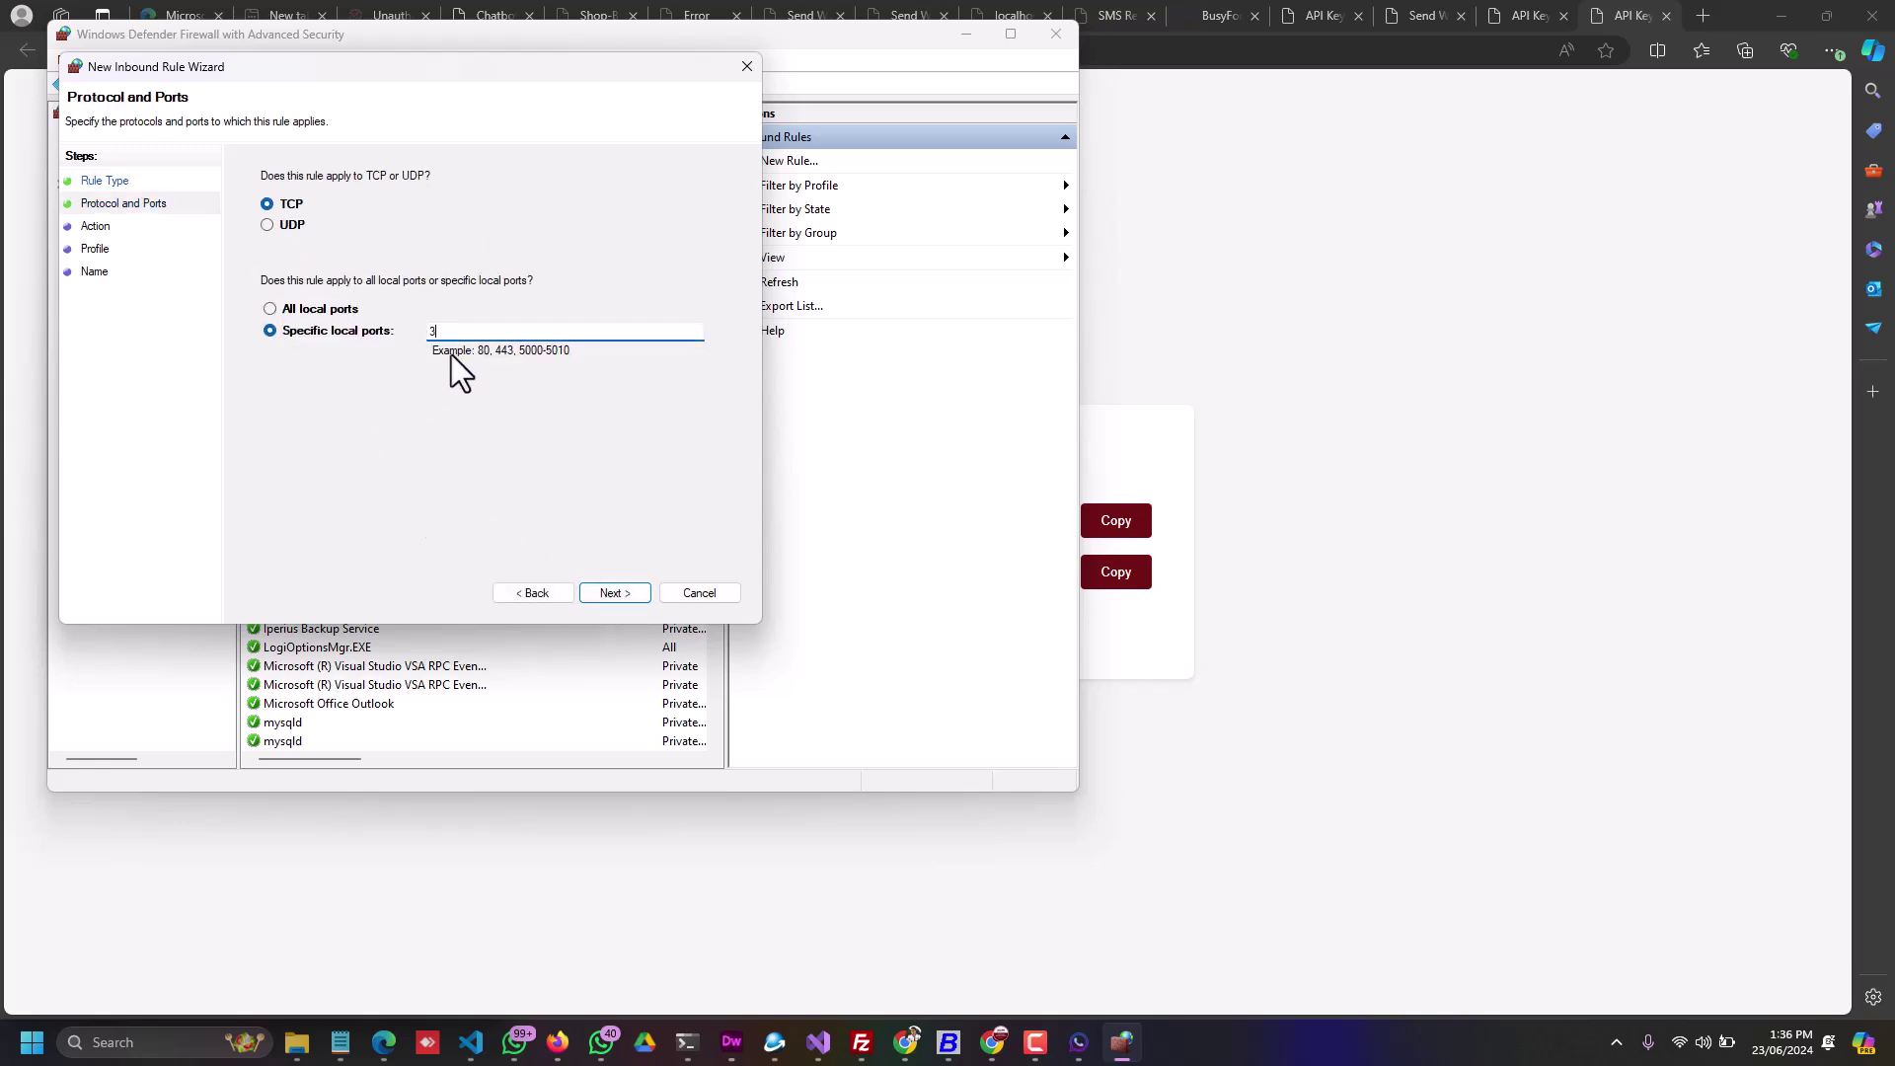
left_click(606, 586)
left_click(606, 586)
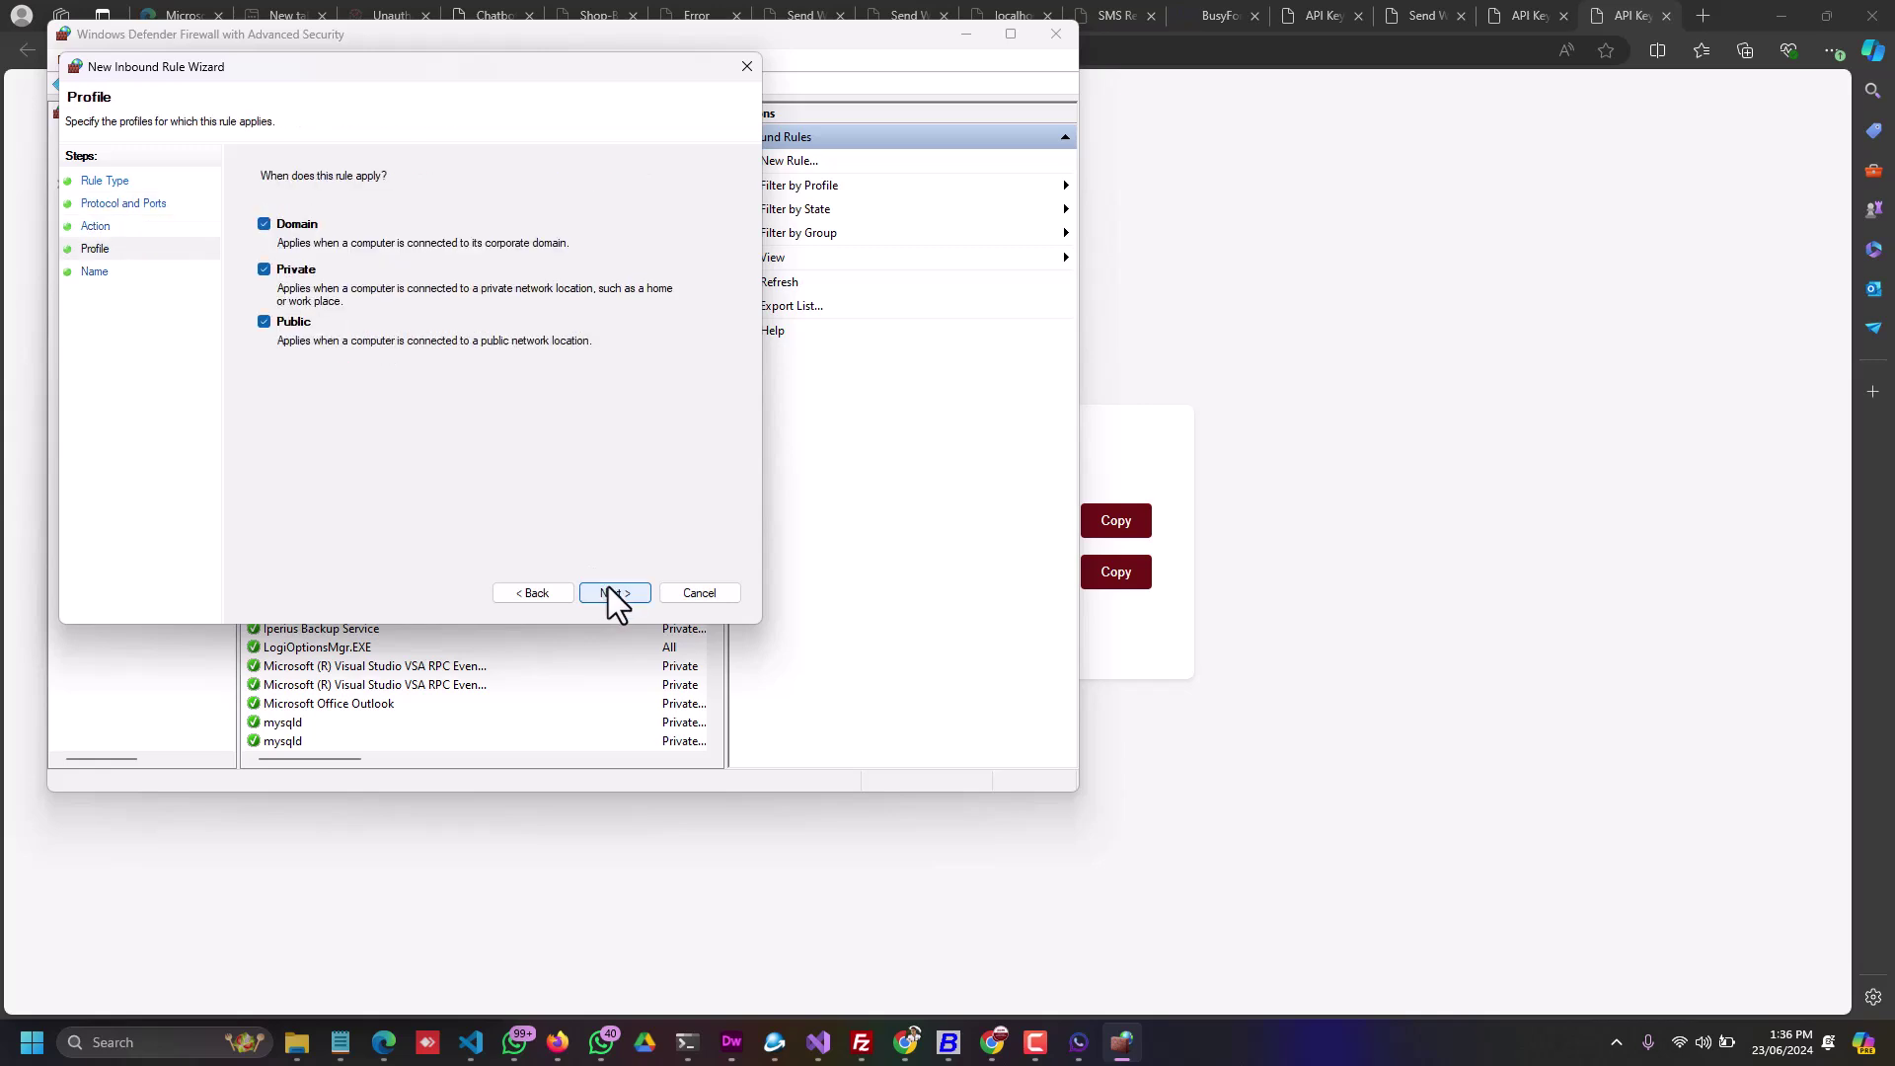
left_click(606, 586)
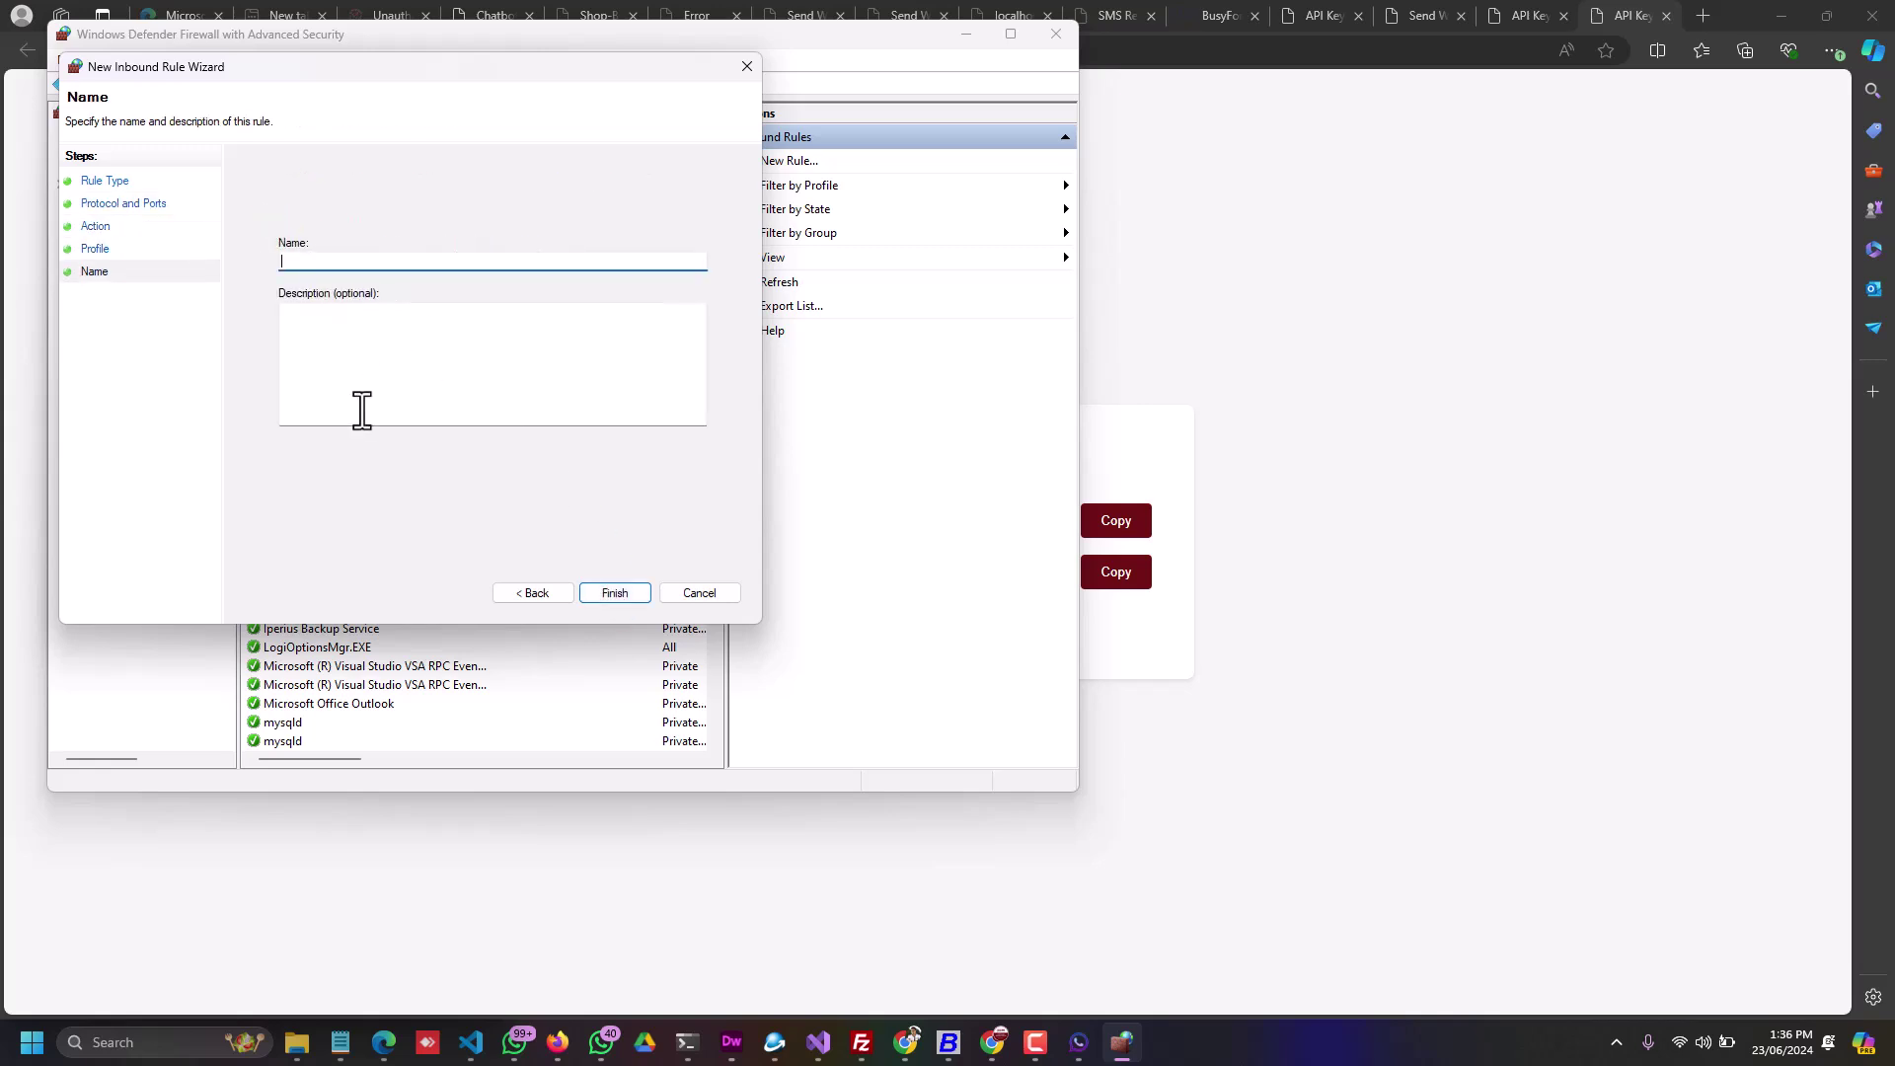
type("BMS")
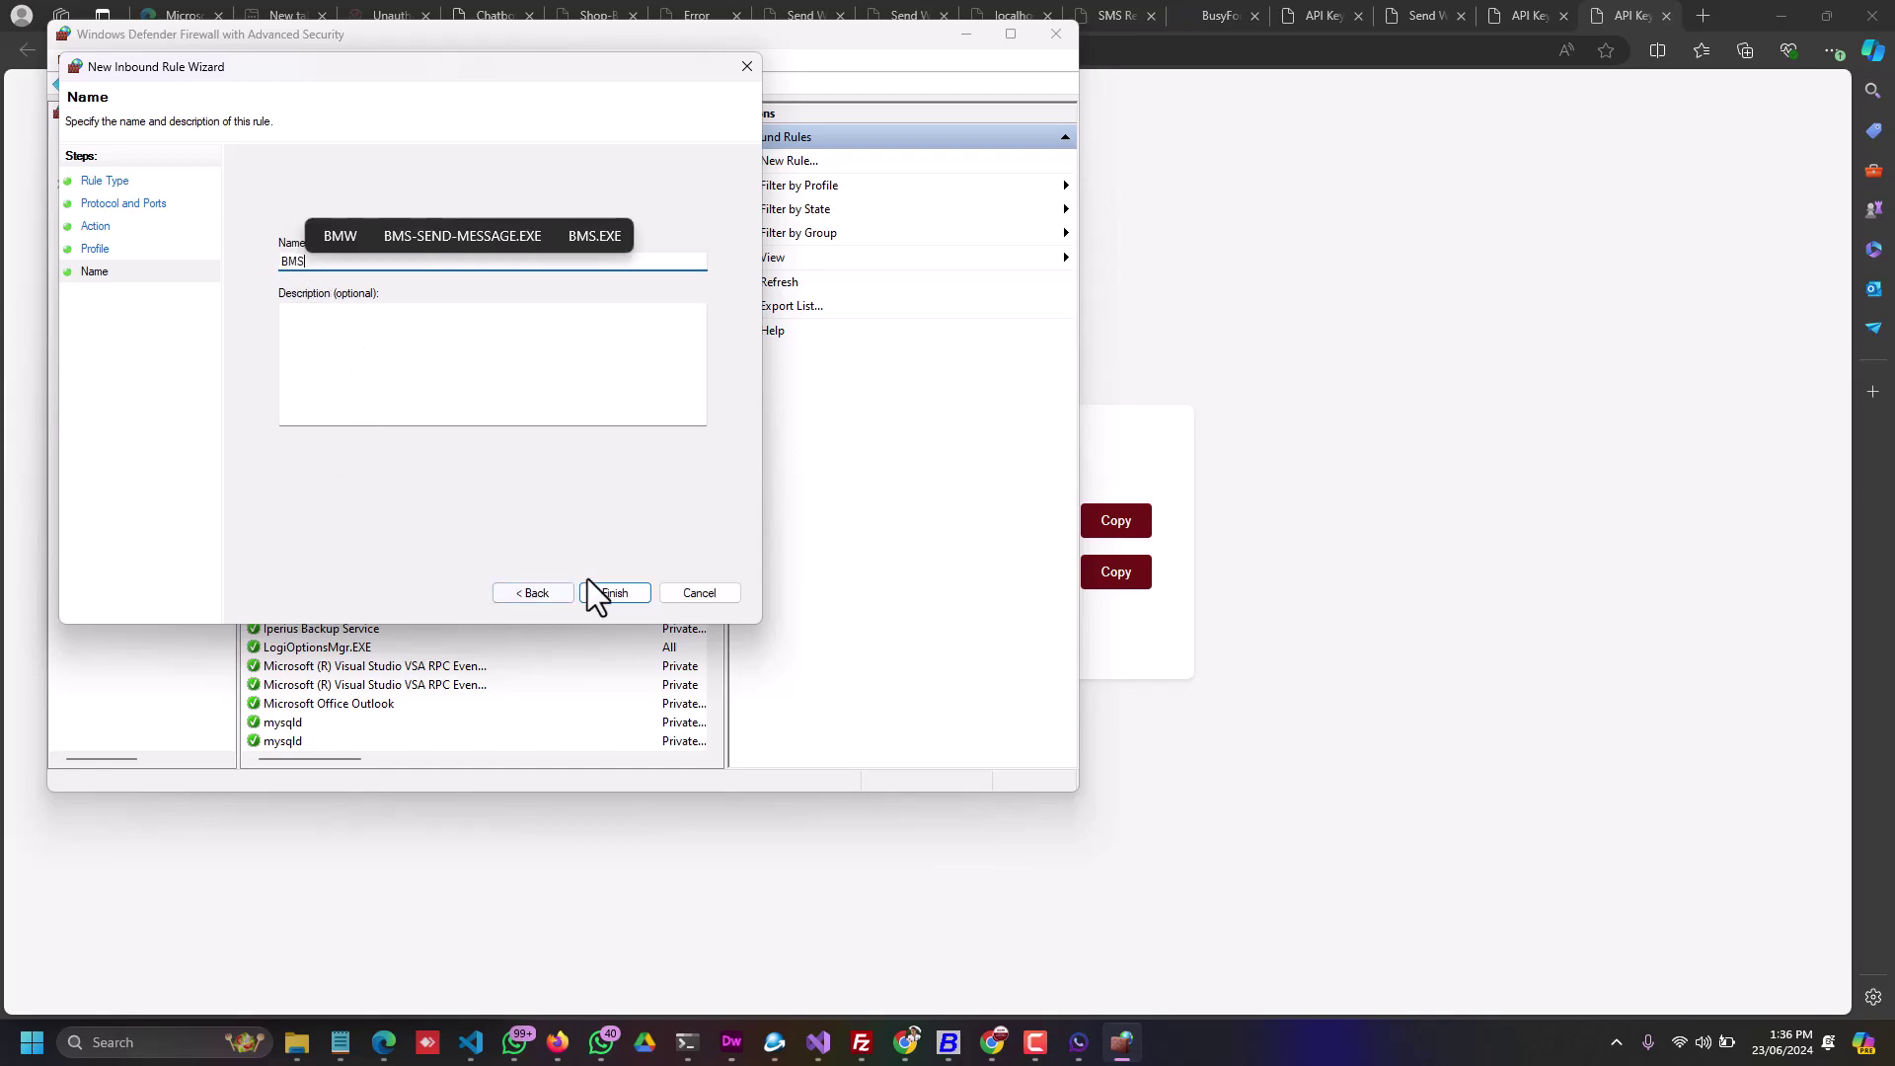
left_click(613, 592)
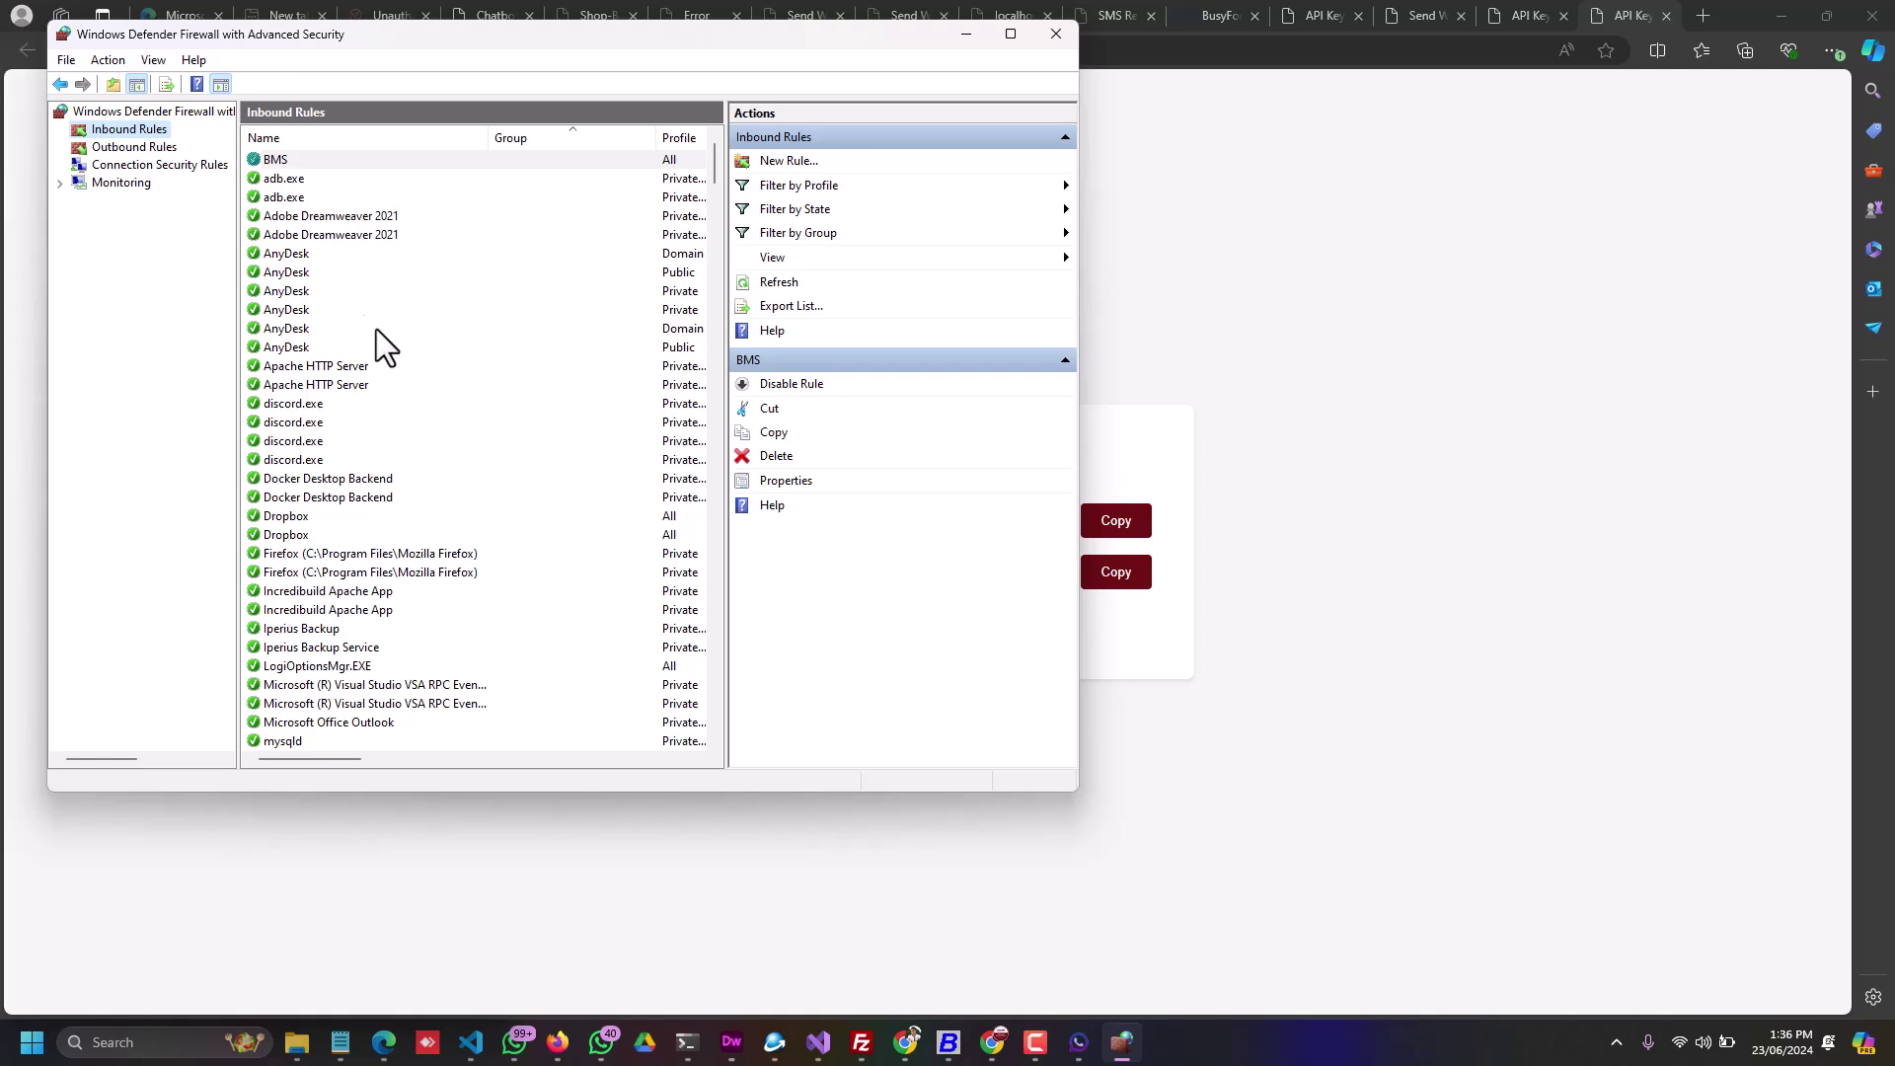
Step: Set the BMS rule's Edge traversal option to Allow edge traversal and save it
double_click(276, 161)
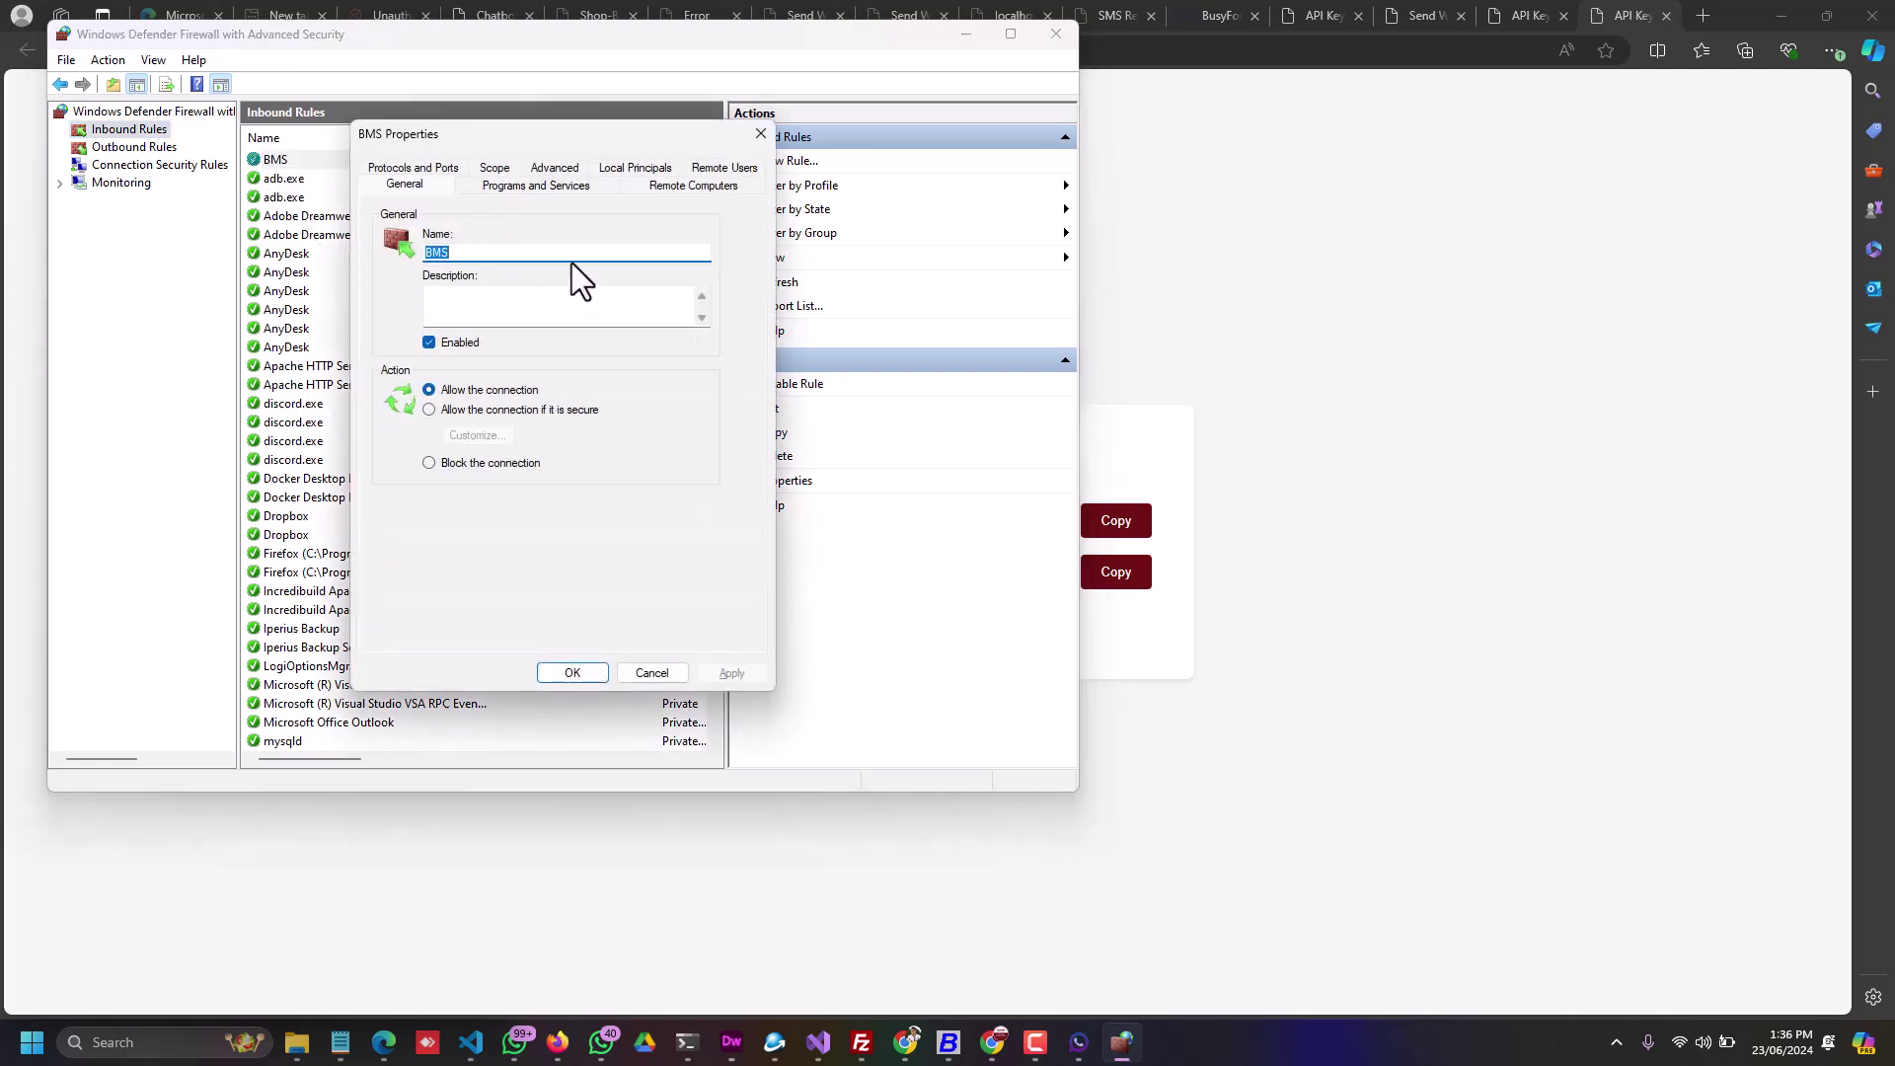
left_click(550, 168)
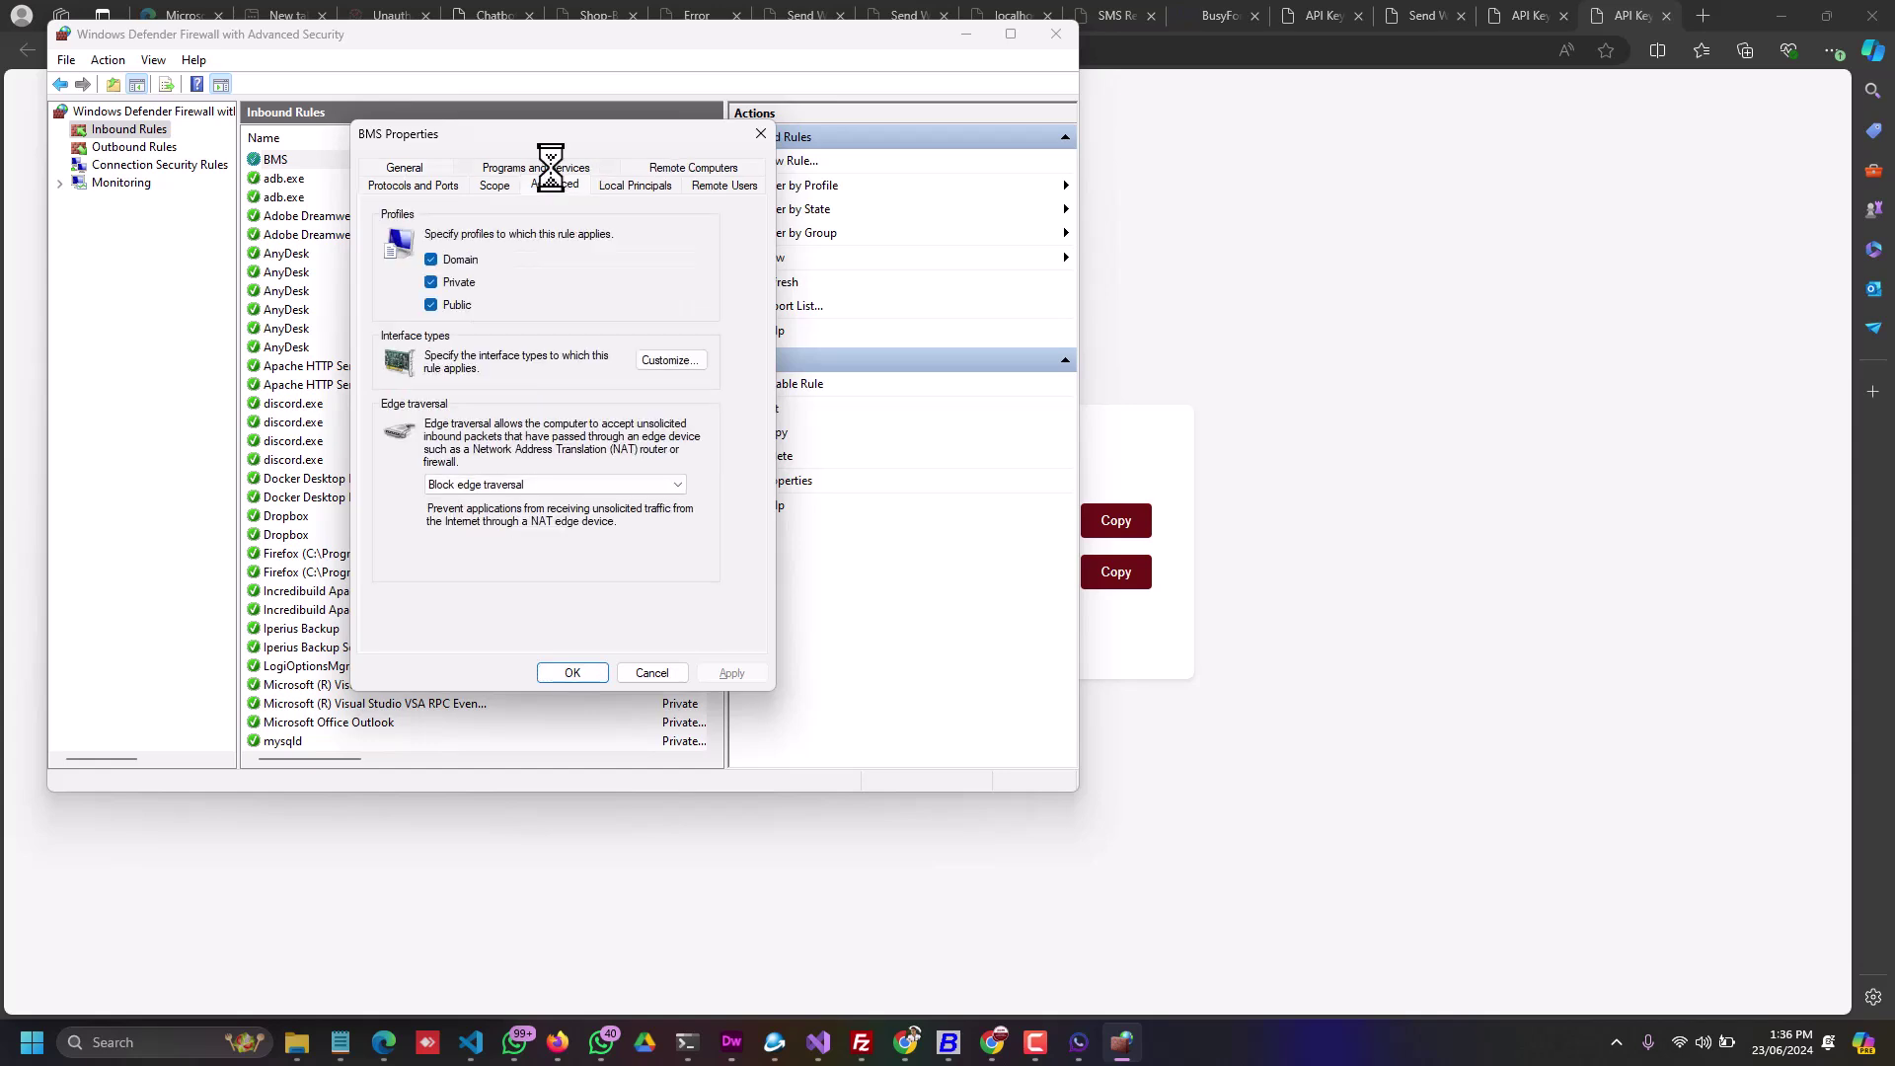
left_click(514, 483)
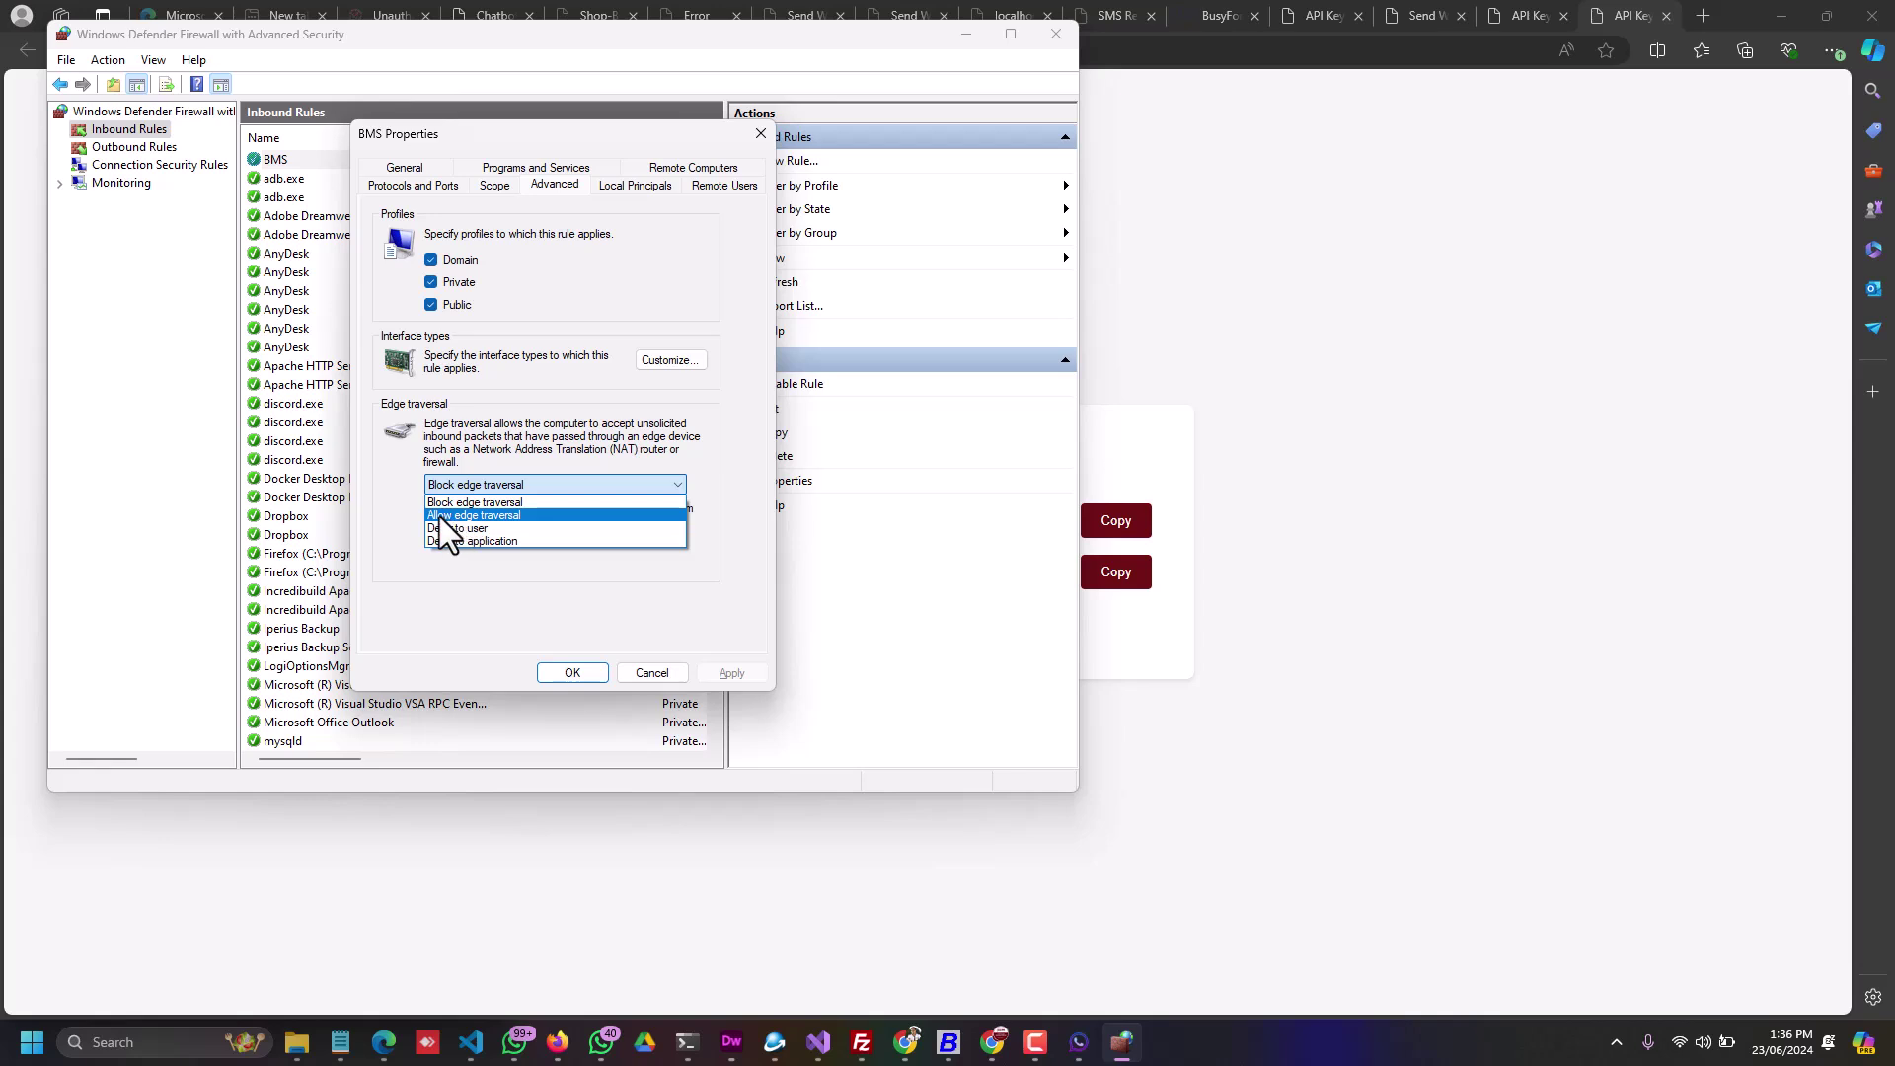
left_click(483, 515)
left_click(727, 671)
left_click(583, 672)
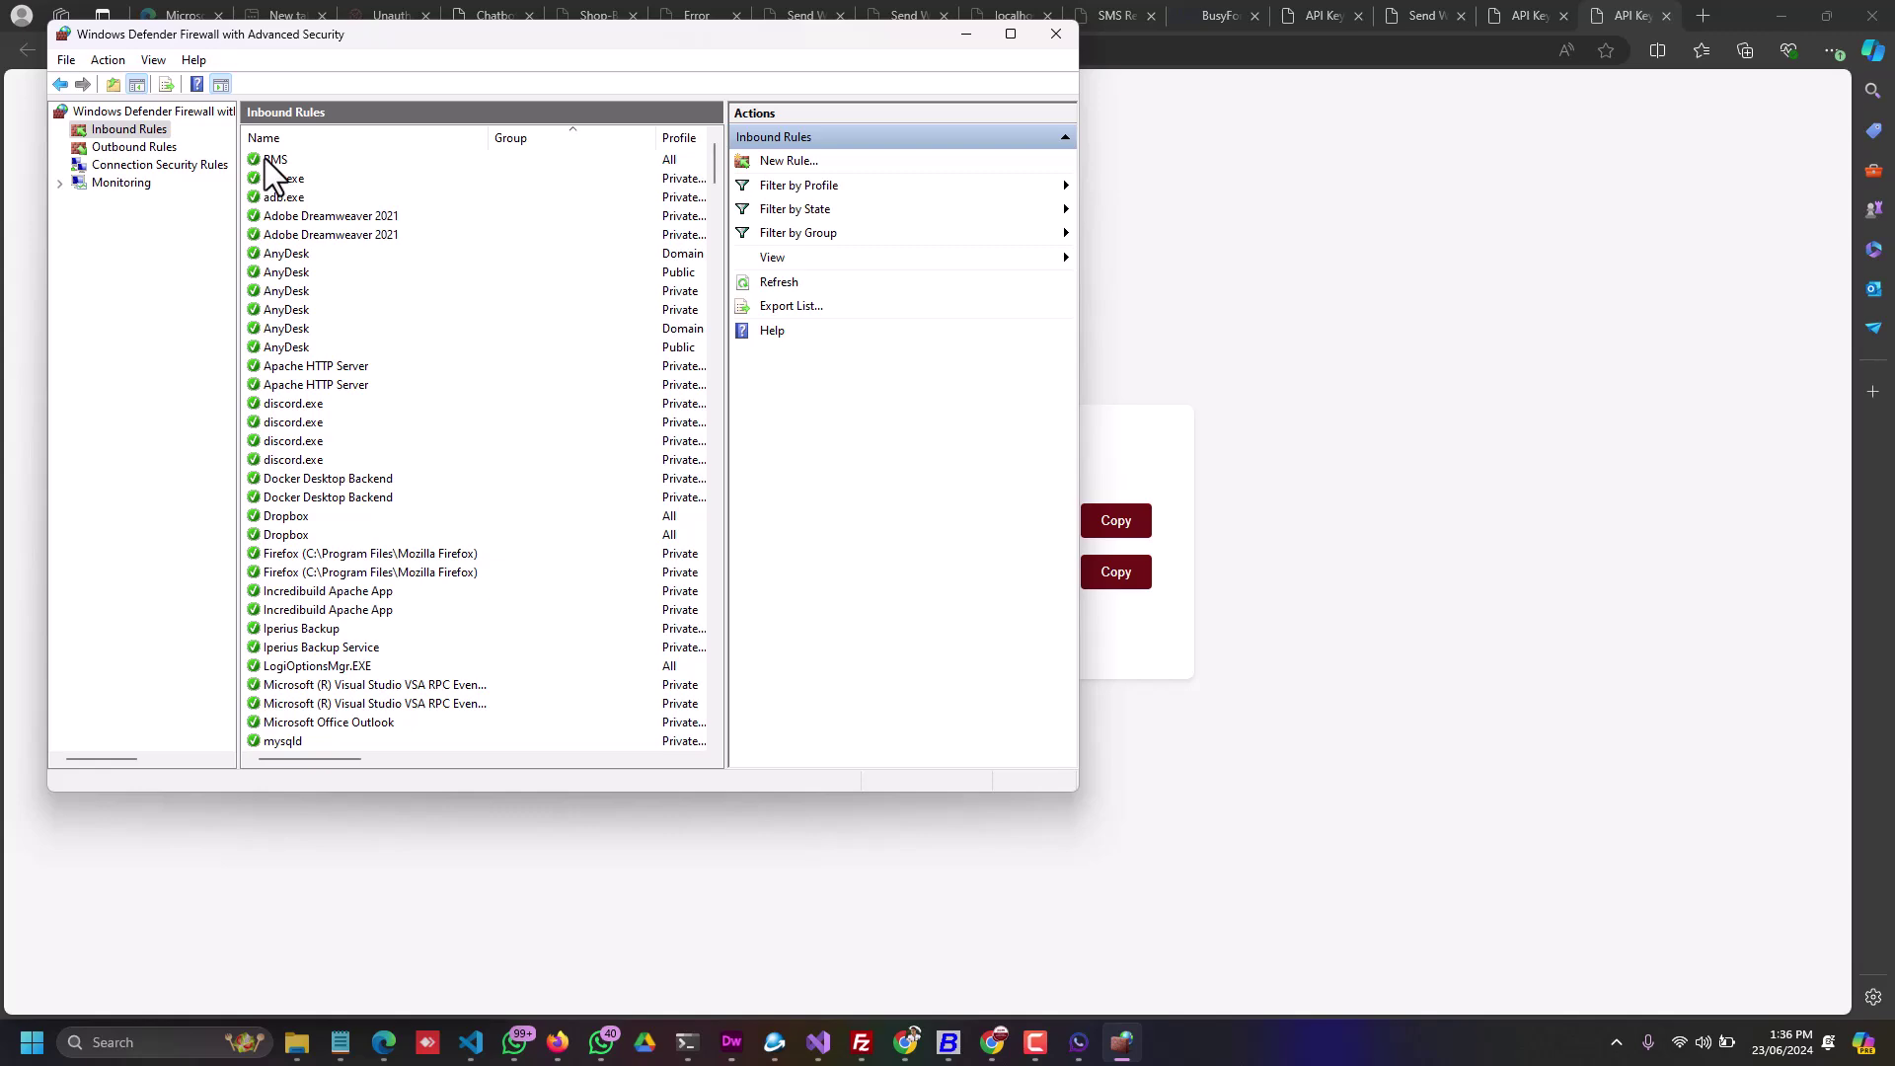
Step: Close the firewall window and highlight 192.168.1.8 in the network send-message URL
left_click(1054, 37)
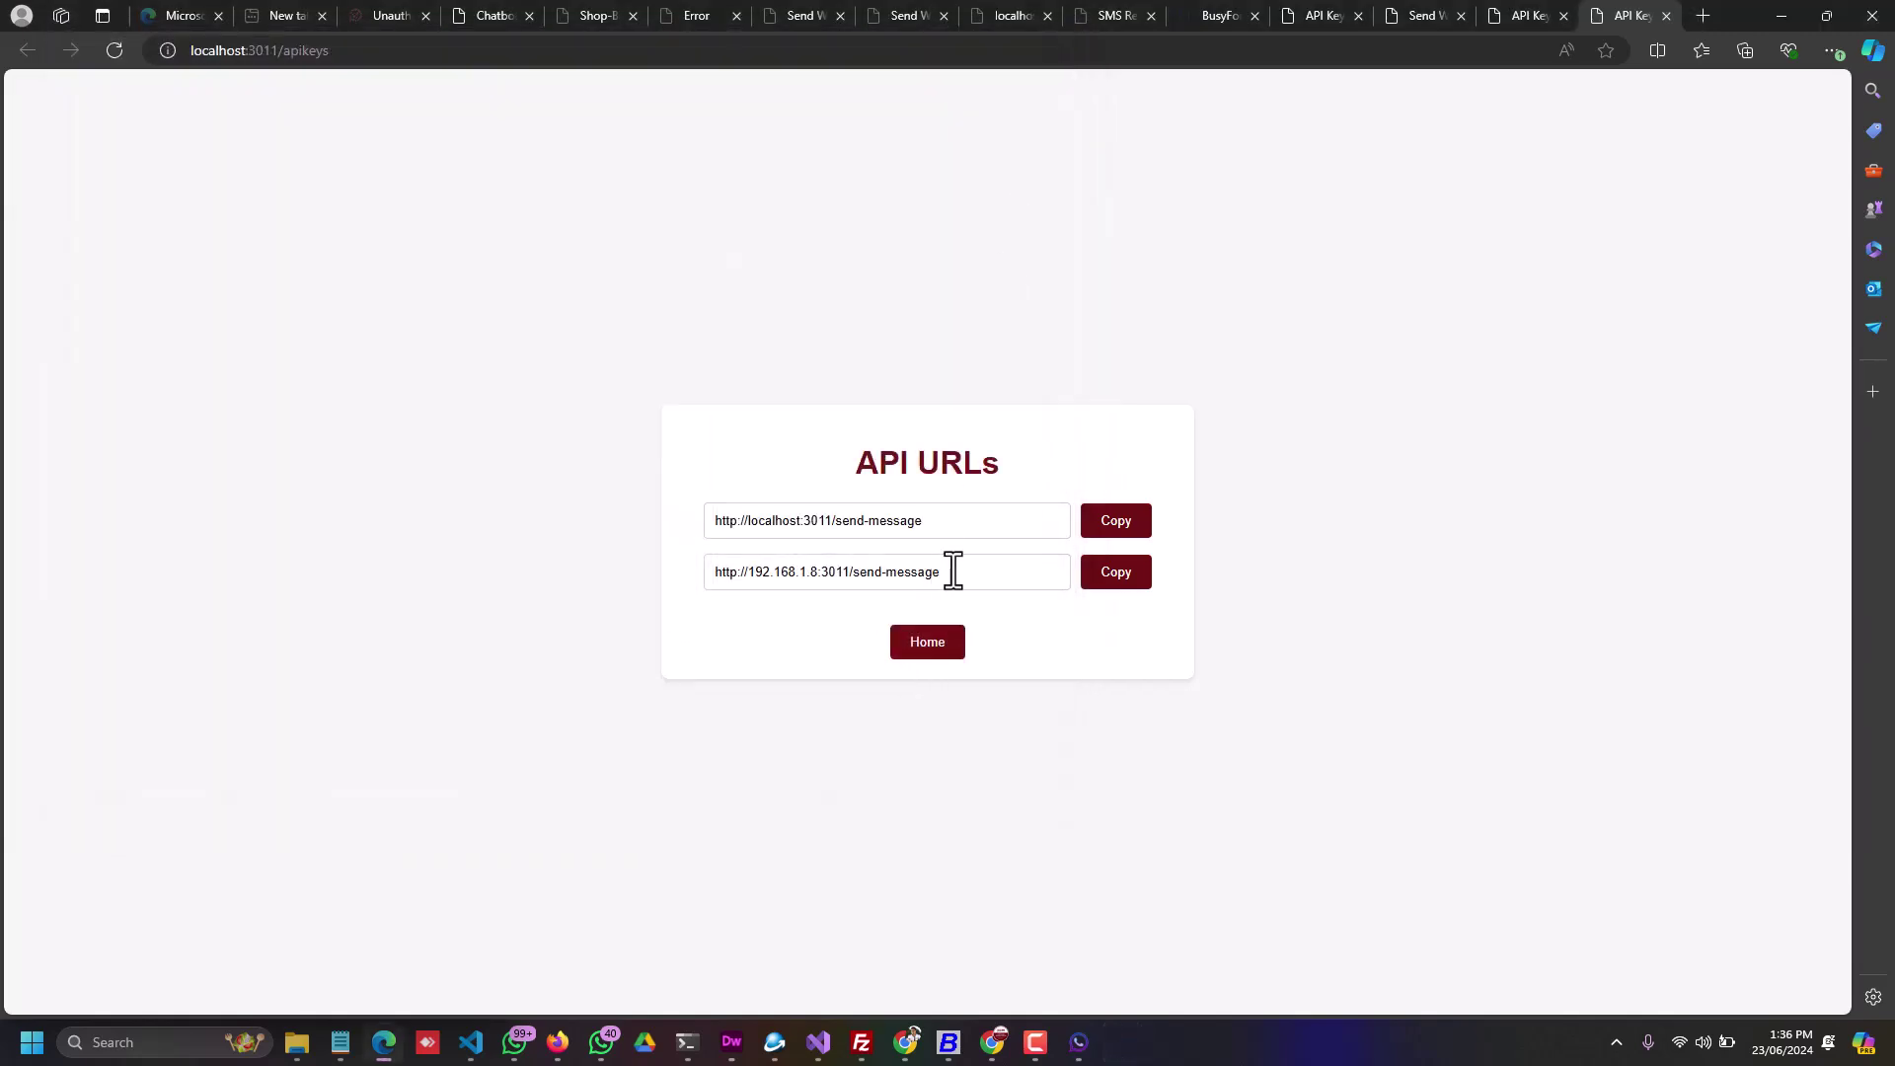
left_click_drag(952, 572, 727, 579)
left_click(1091, 664)
left_click_drag(750, 572, 825, 574)
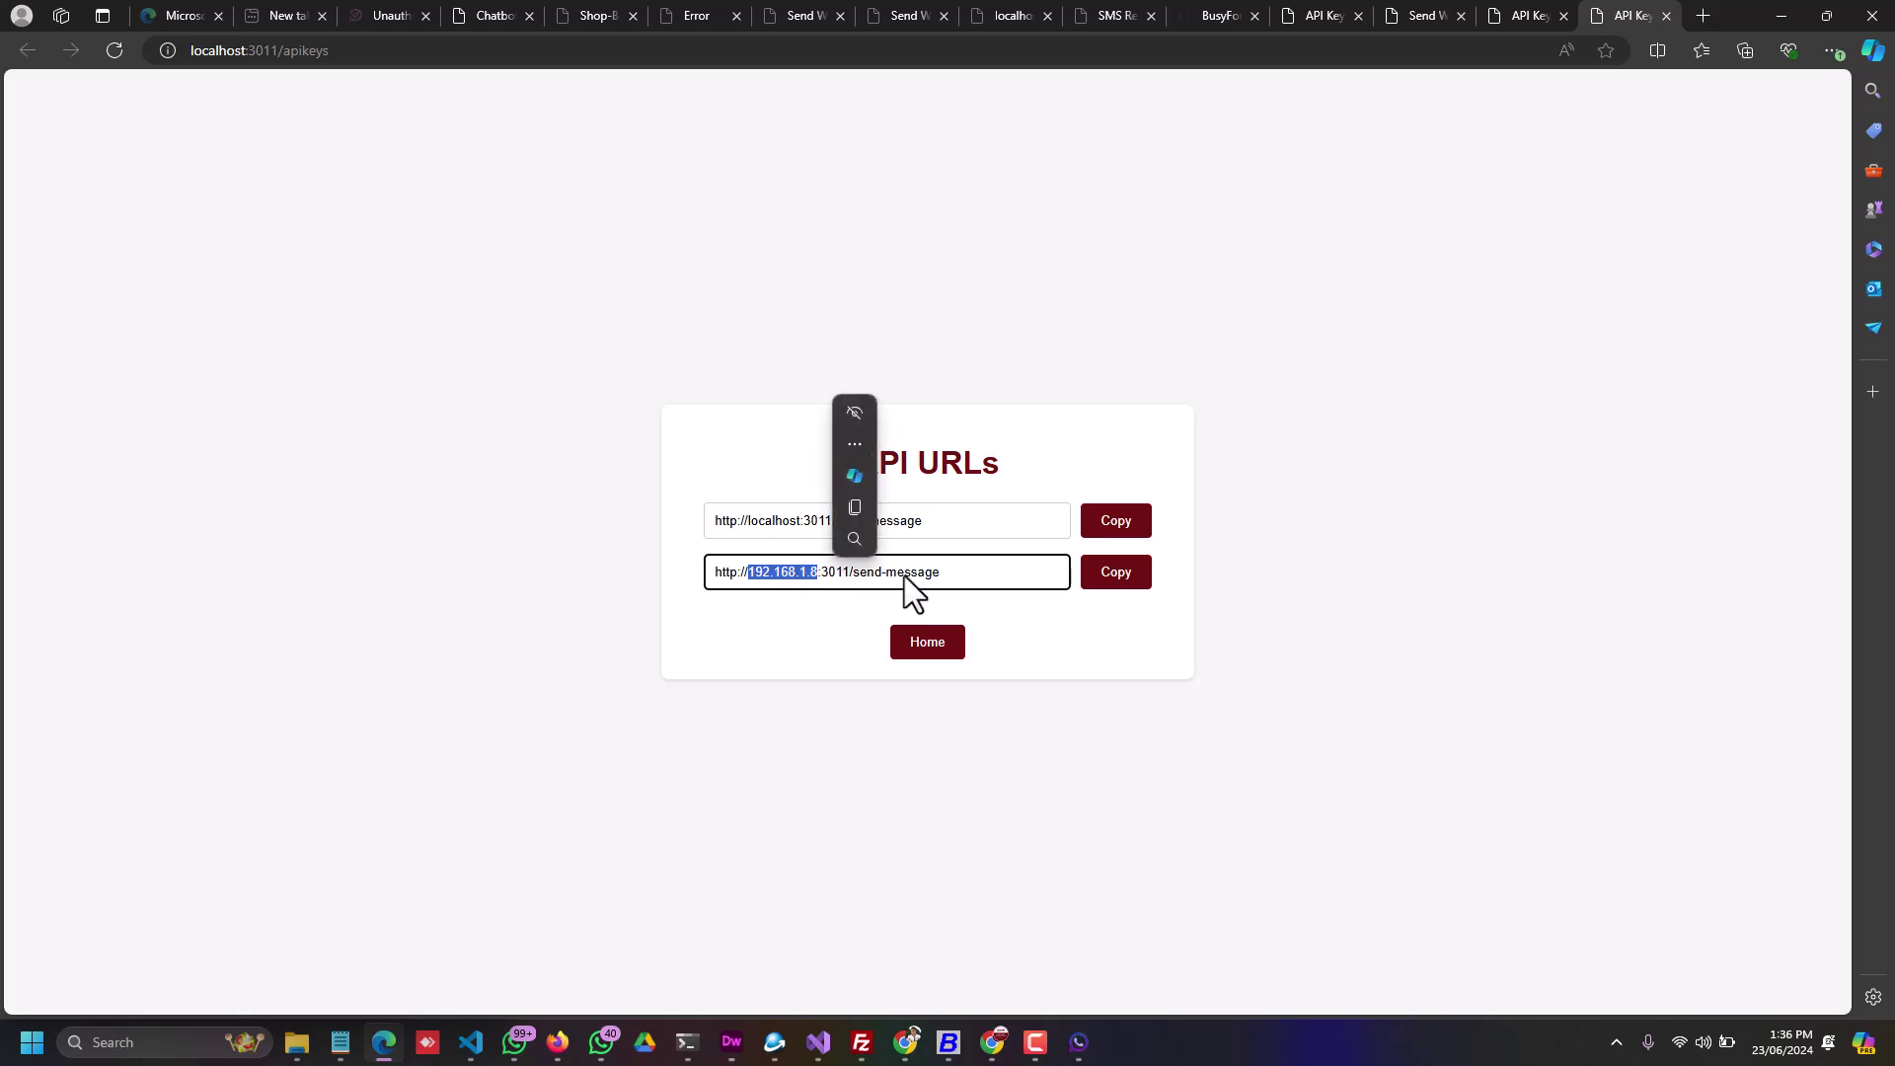
left_click(742, 624)
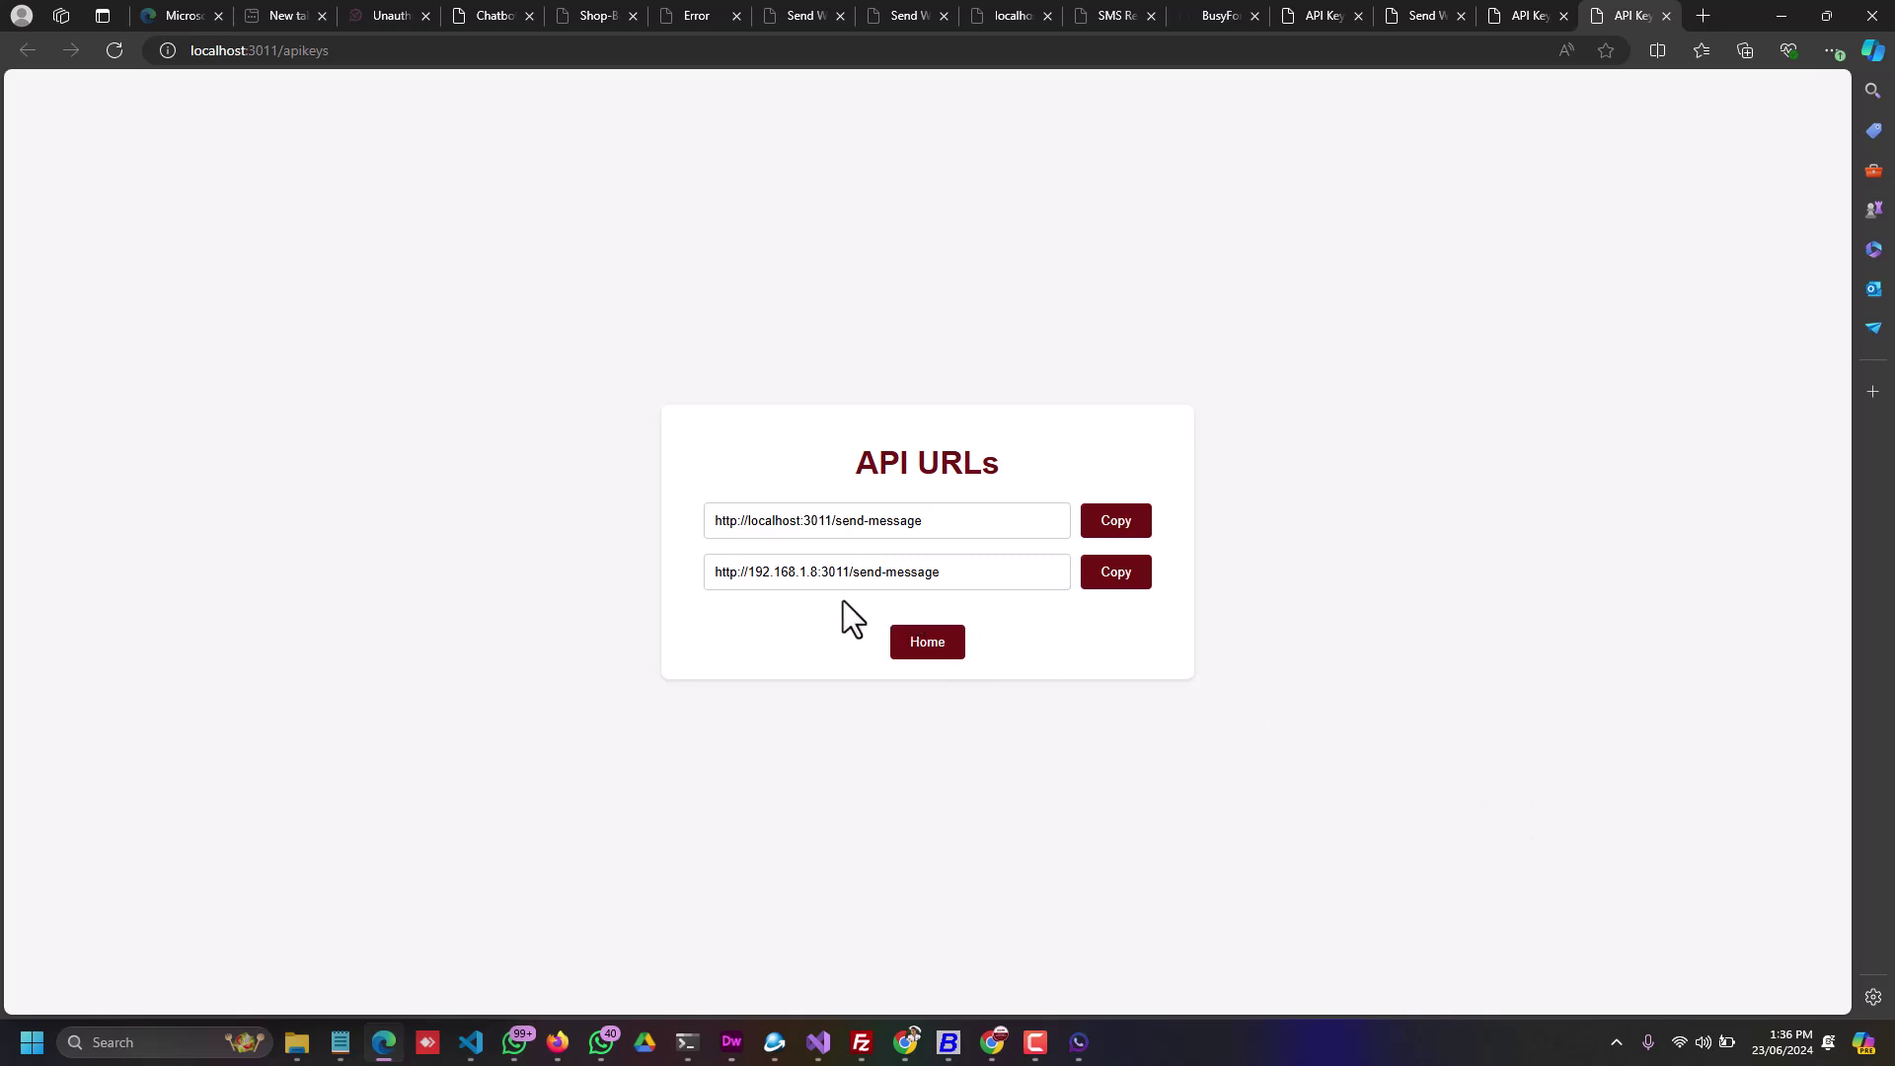
Step: Re-select parts of the IP address 192.168.1.8, then bring up Windows search
left_click_drag(817, 573, 760, 582)
left_click(791, 601)
left_click_drag(815, 573, 809, 573)
left_click(810, 574)
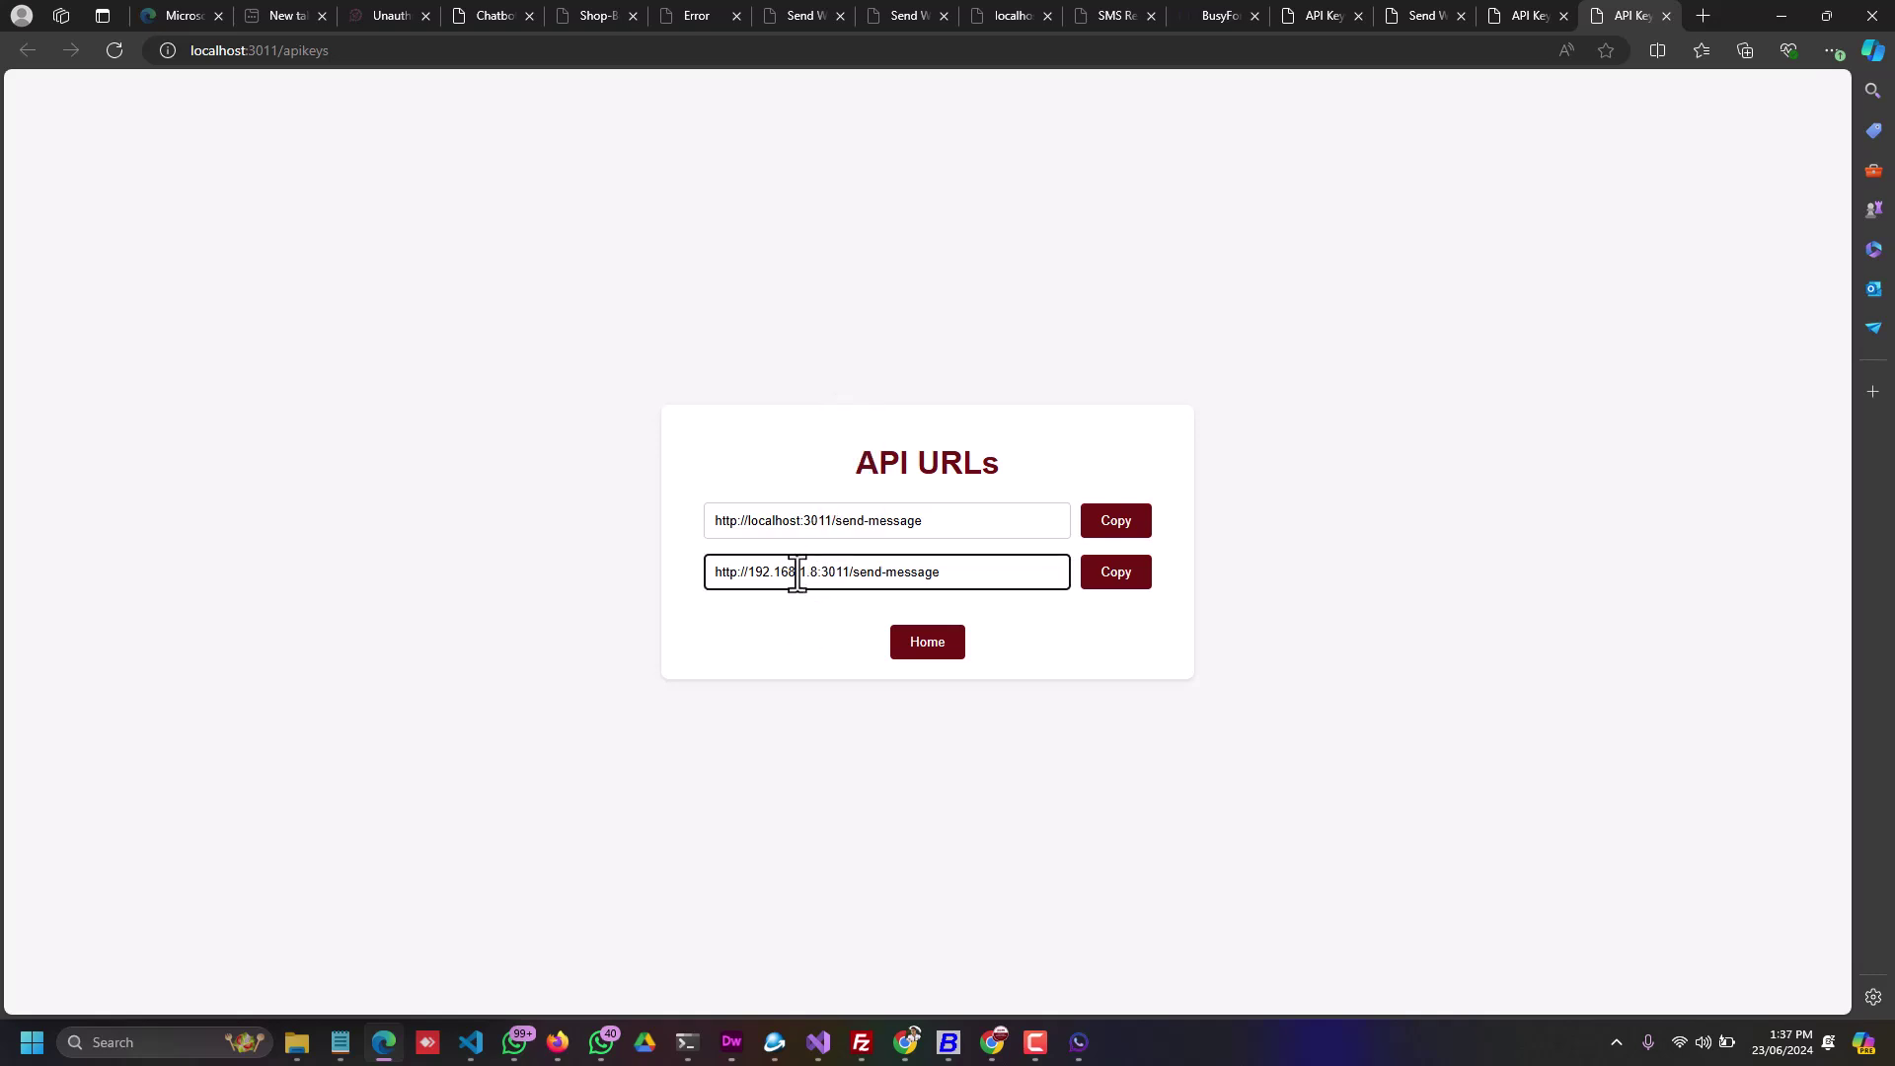
left_click_drag(750, 572, 817, 578)
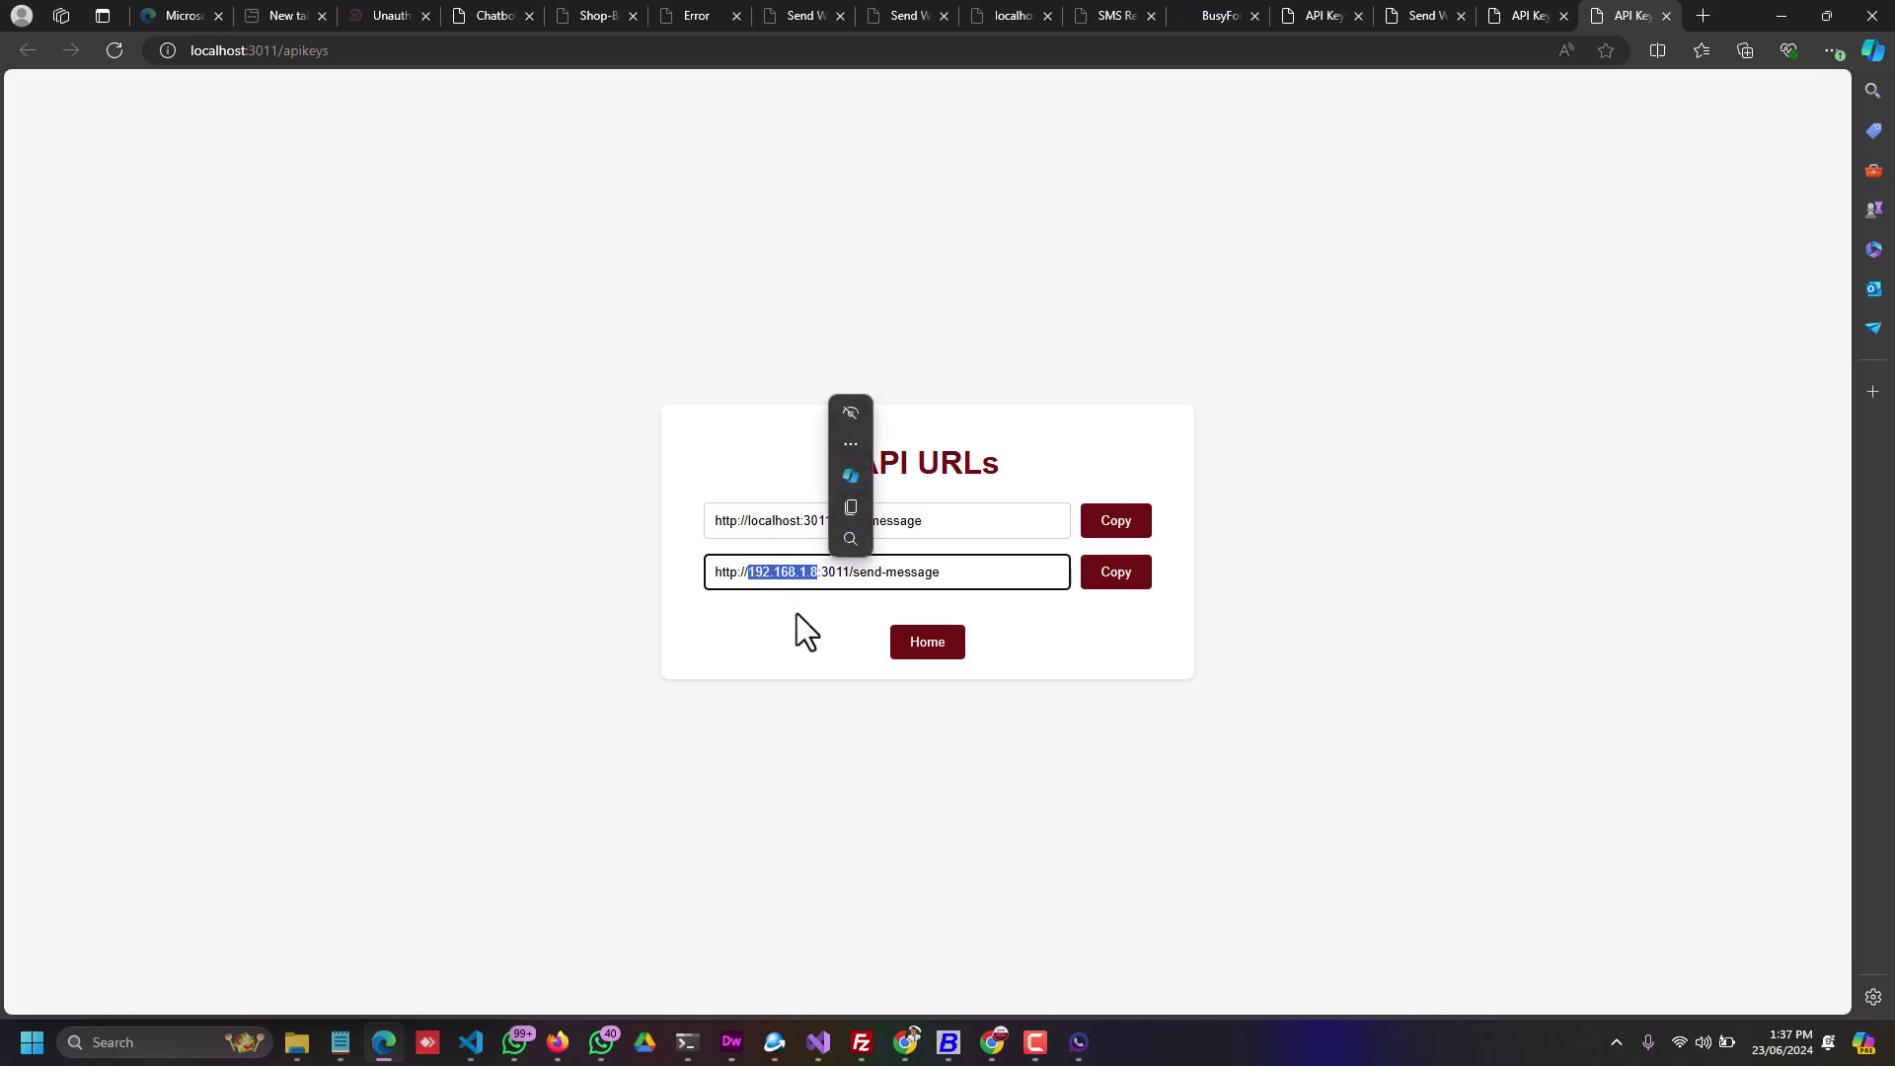
left_click(792, 618)
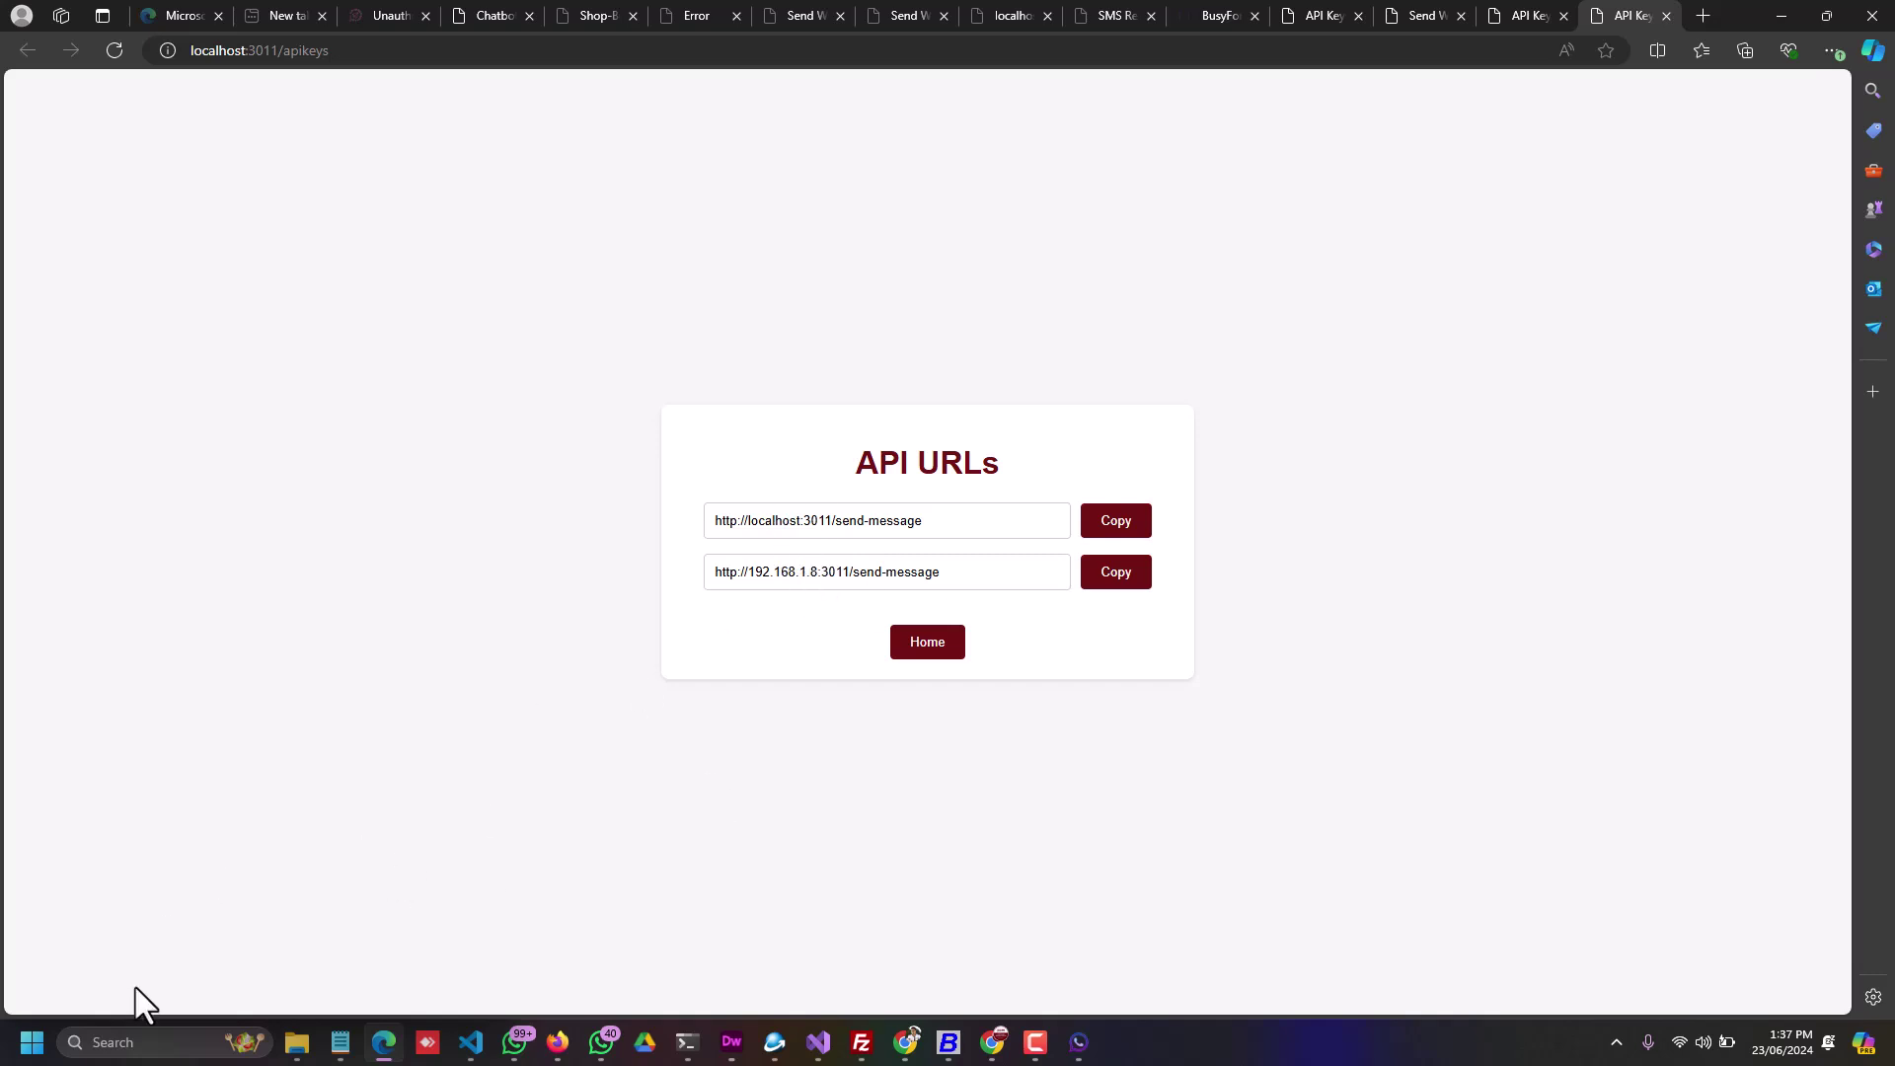
left_click(135, 1041)
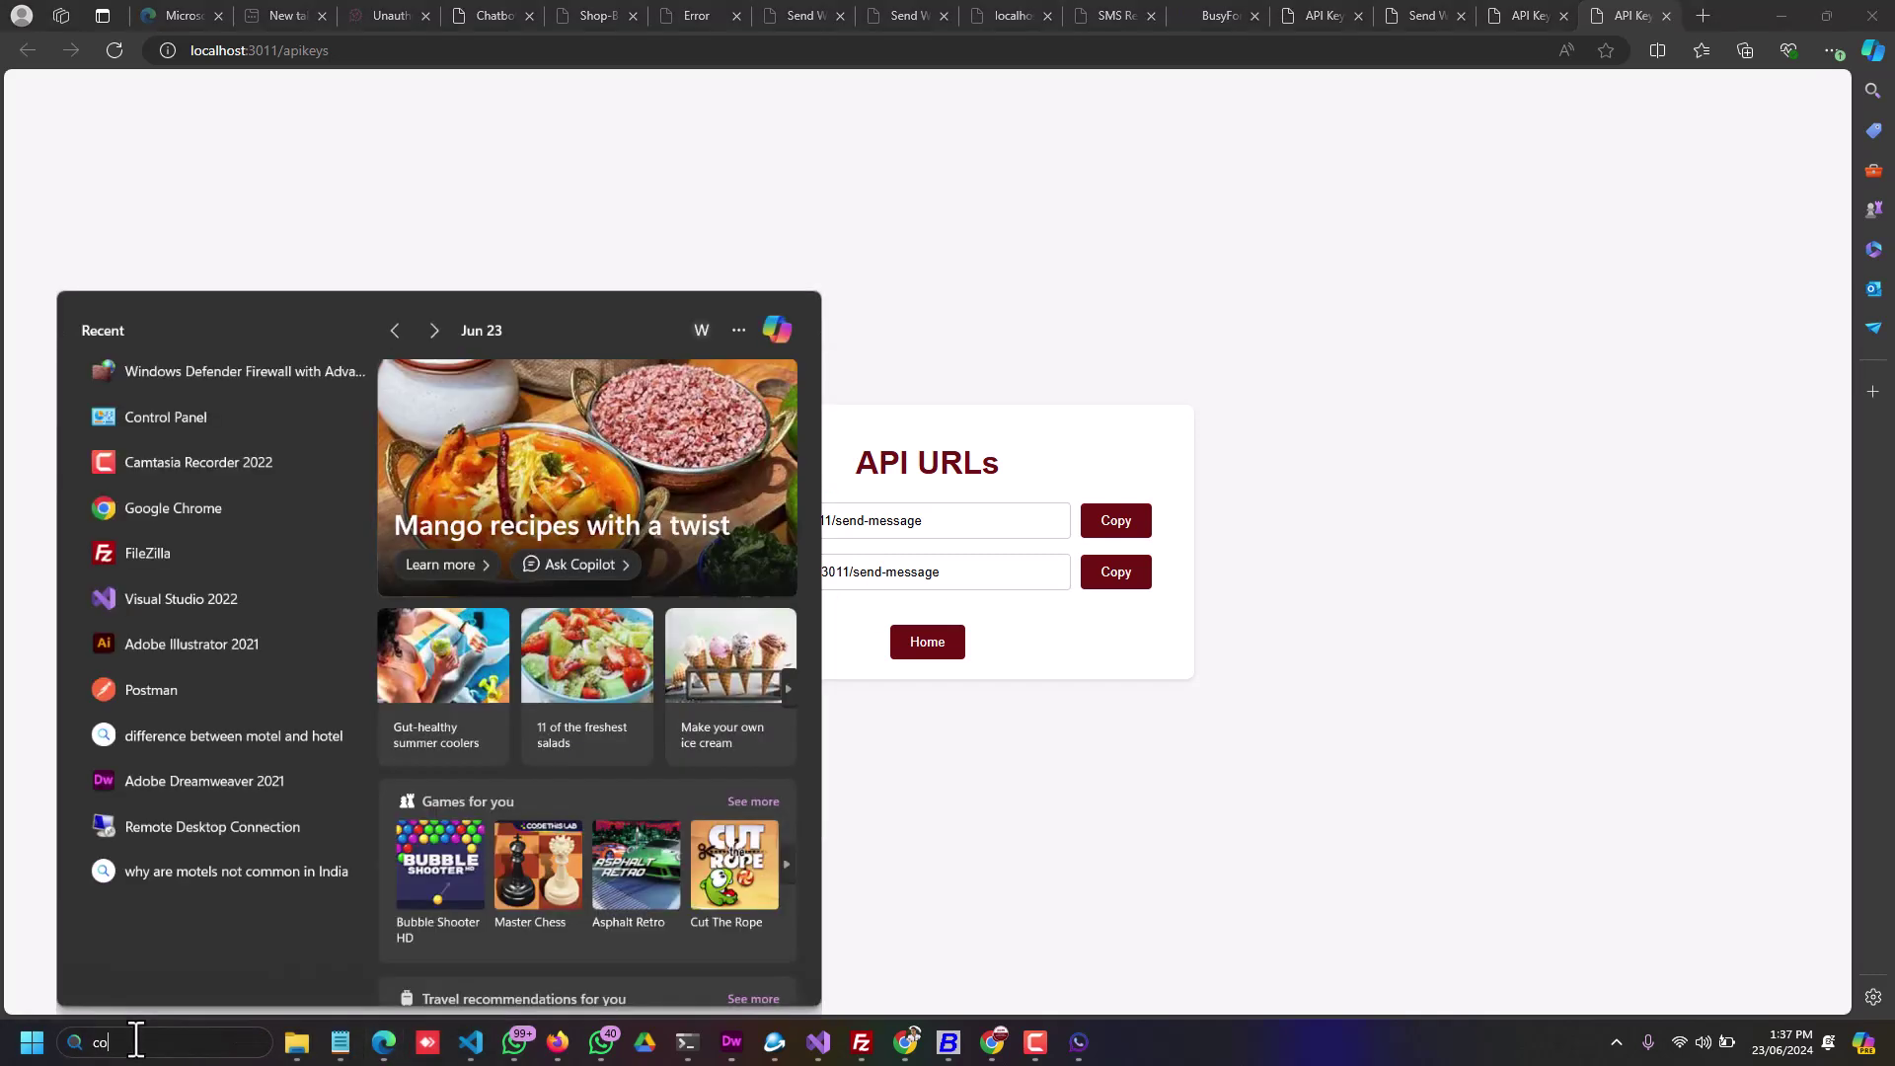
Step: Go from Control Panel's Network and Sharing Center to Wi-Fi Properties and select Internet Protocol Version 4
type("control Panel")
key("Escape")
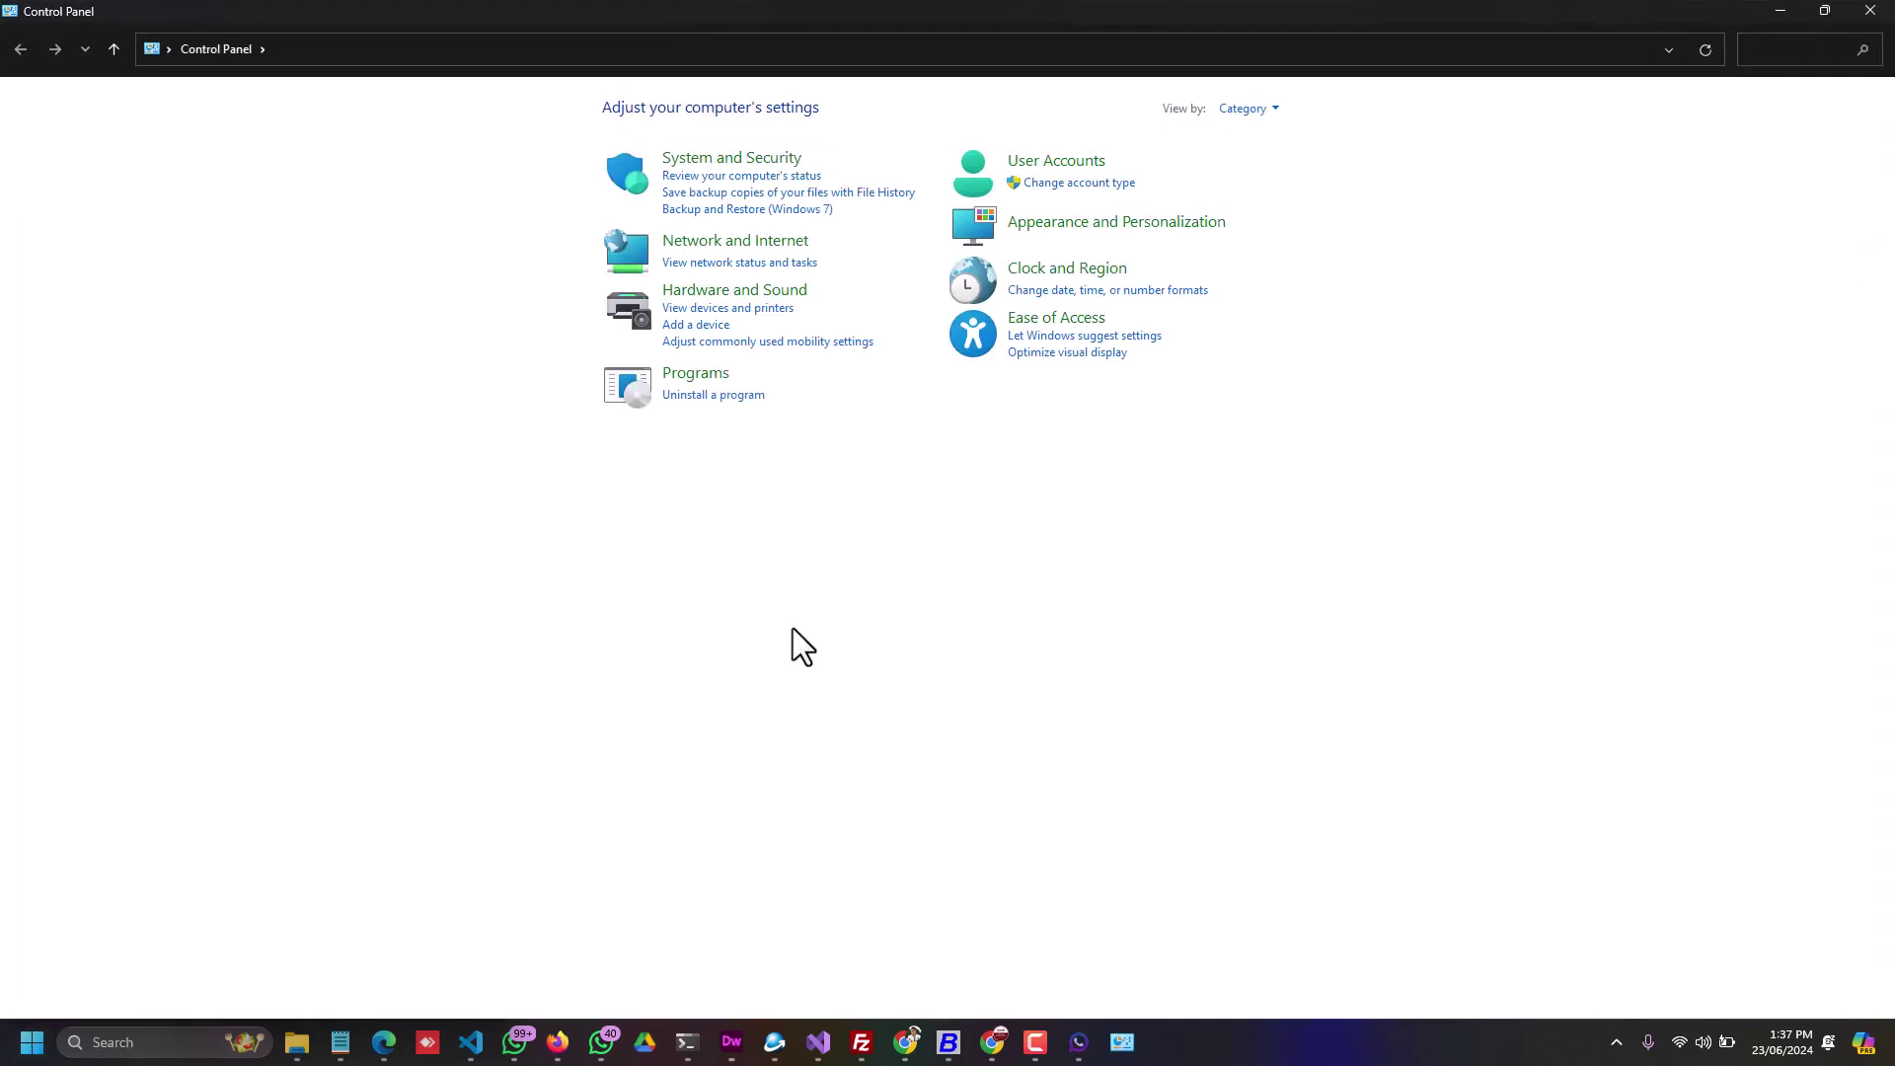
left_click(704, 253)
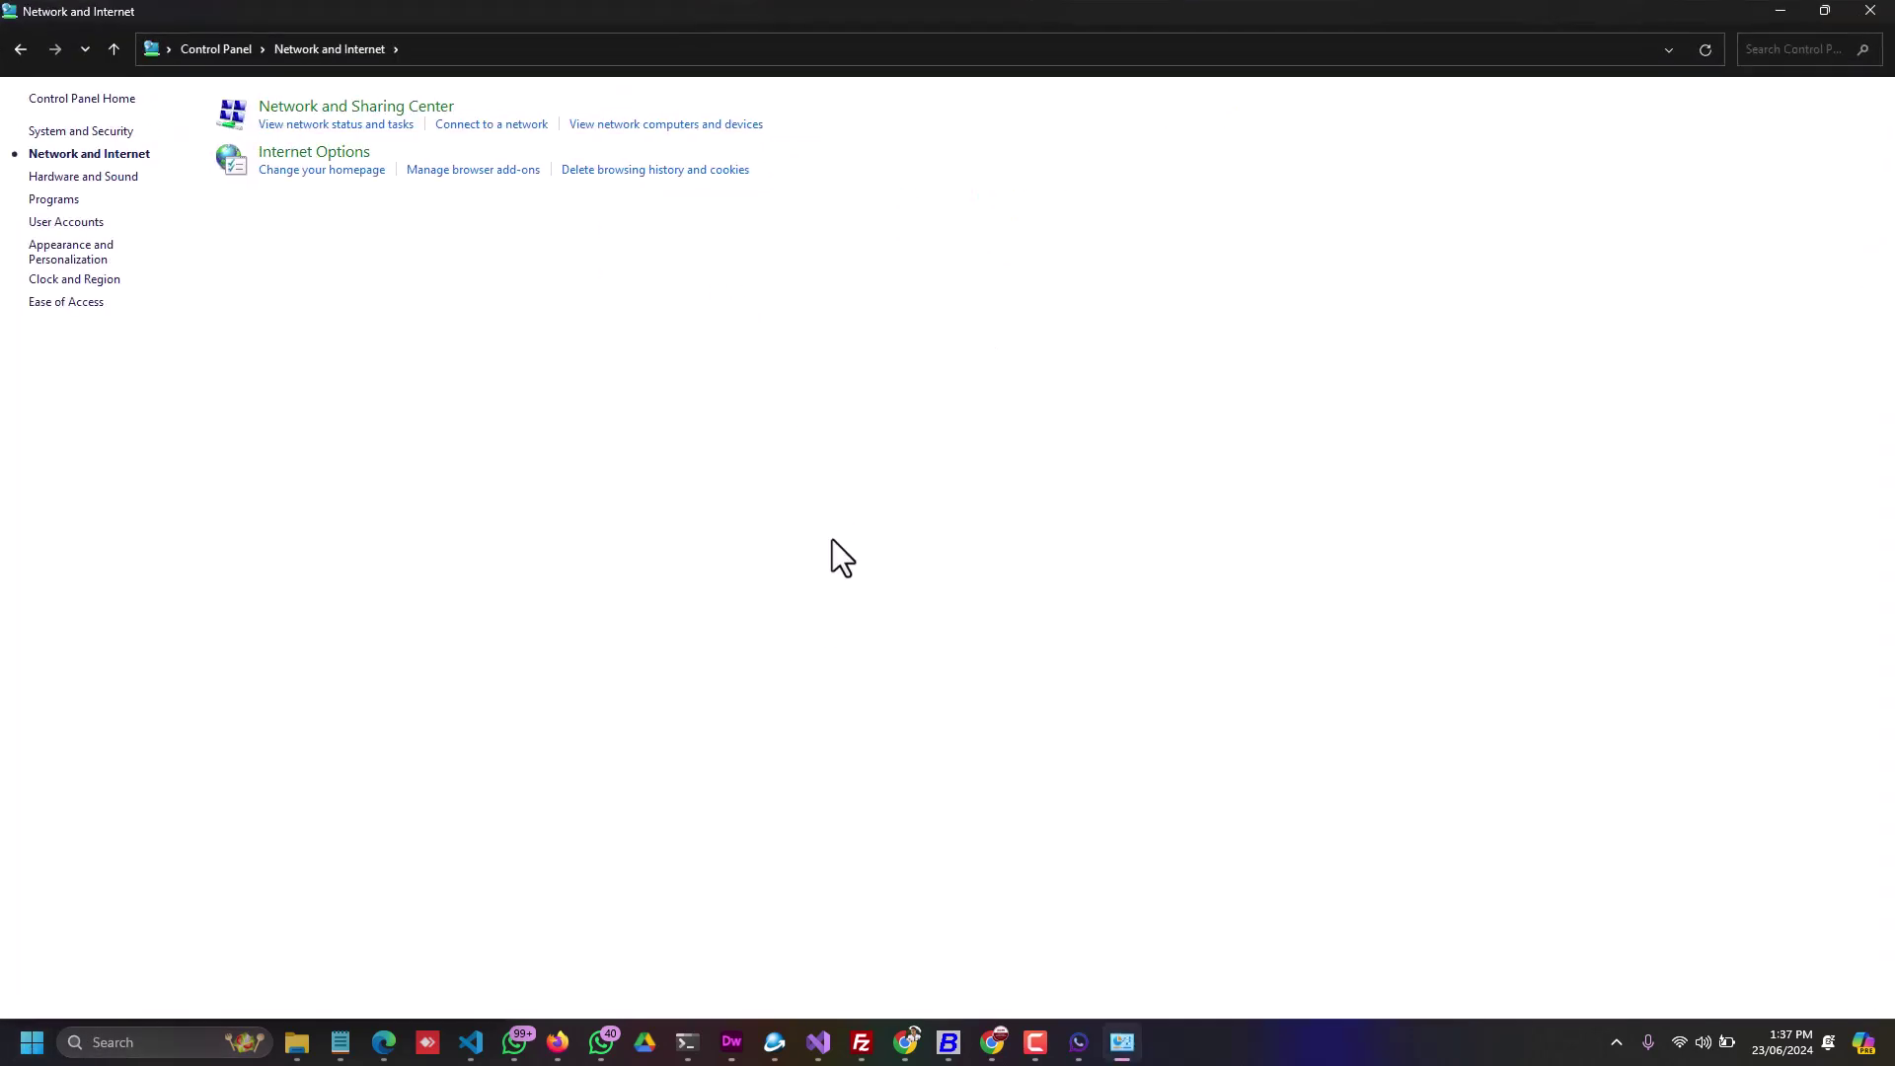
left_click(368, 107)
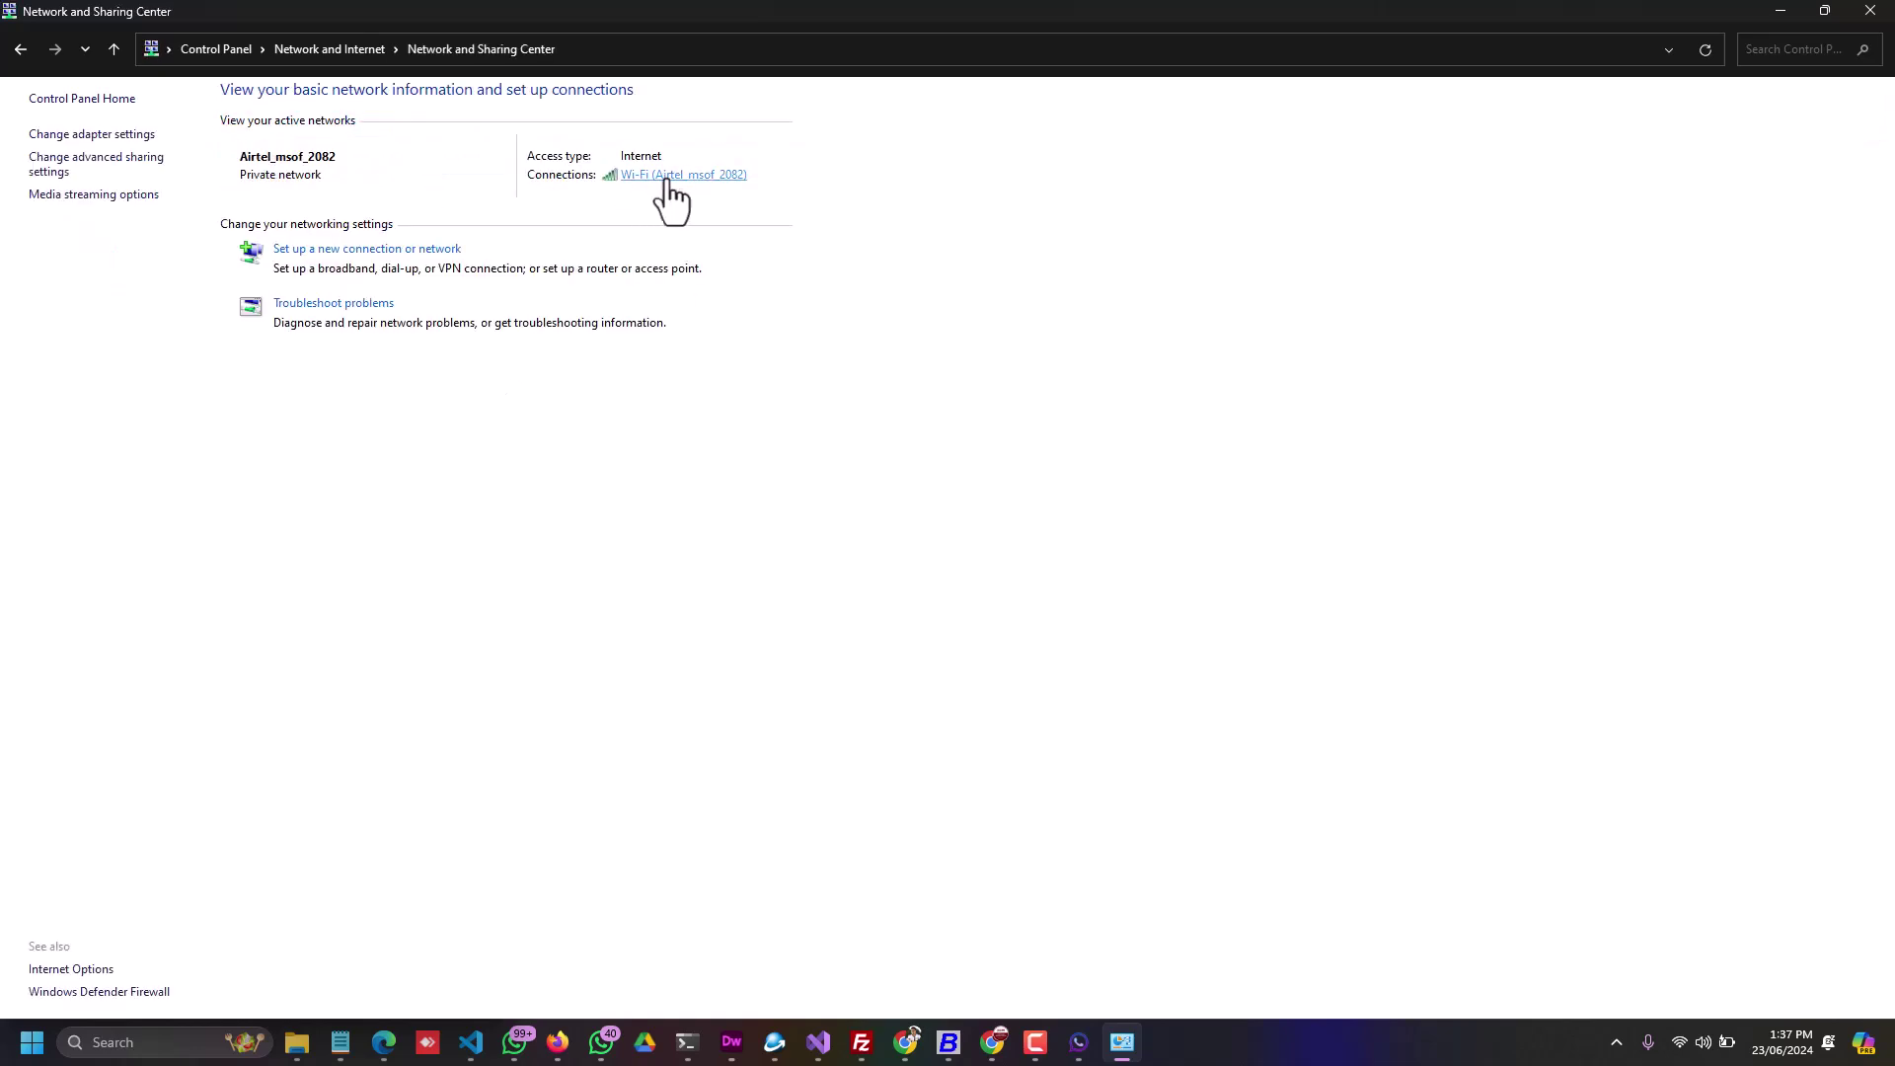
left_click(673, 175)
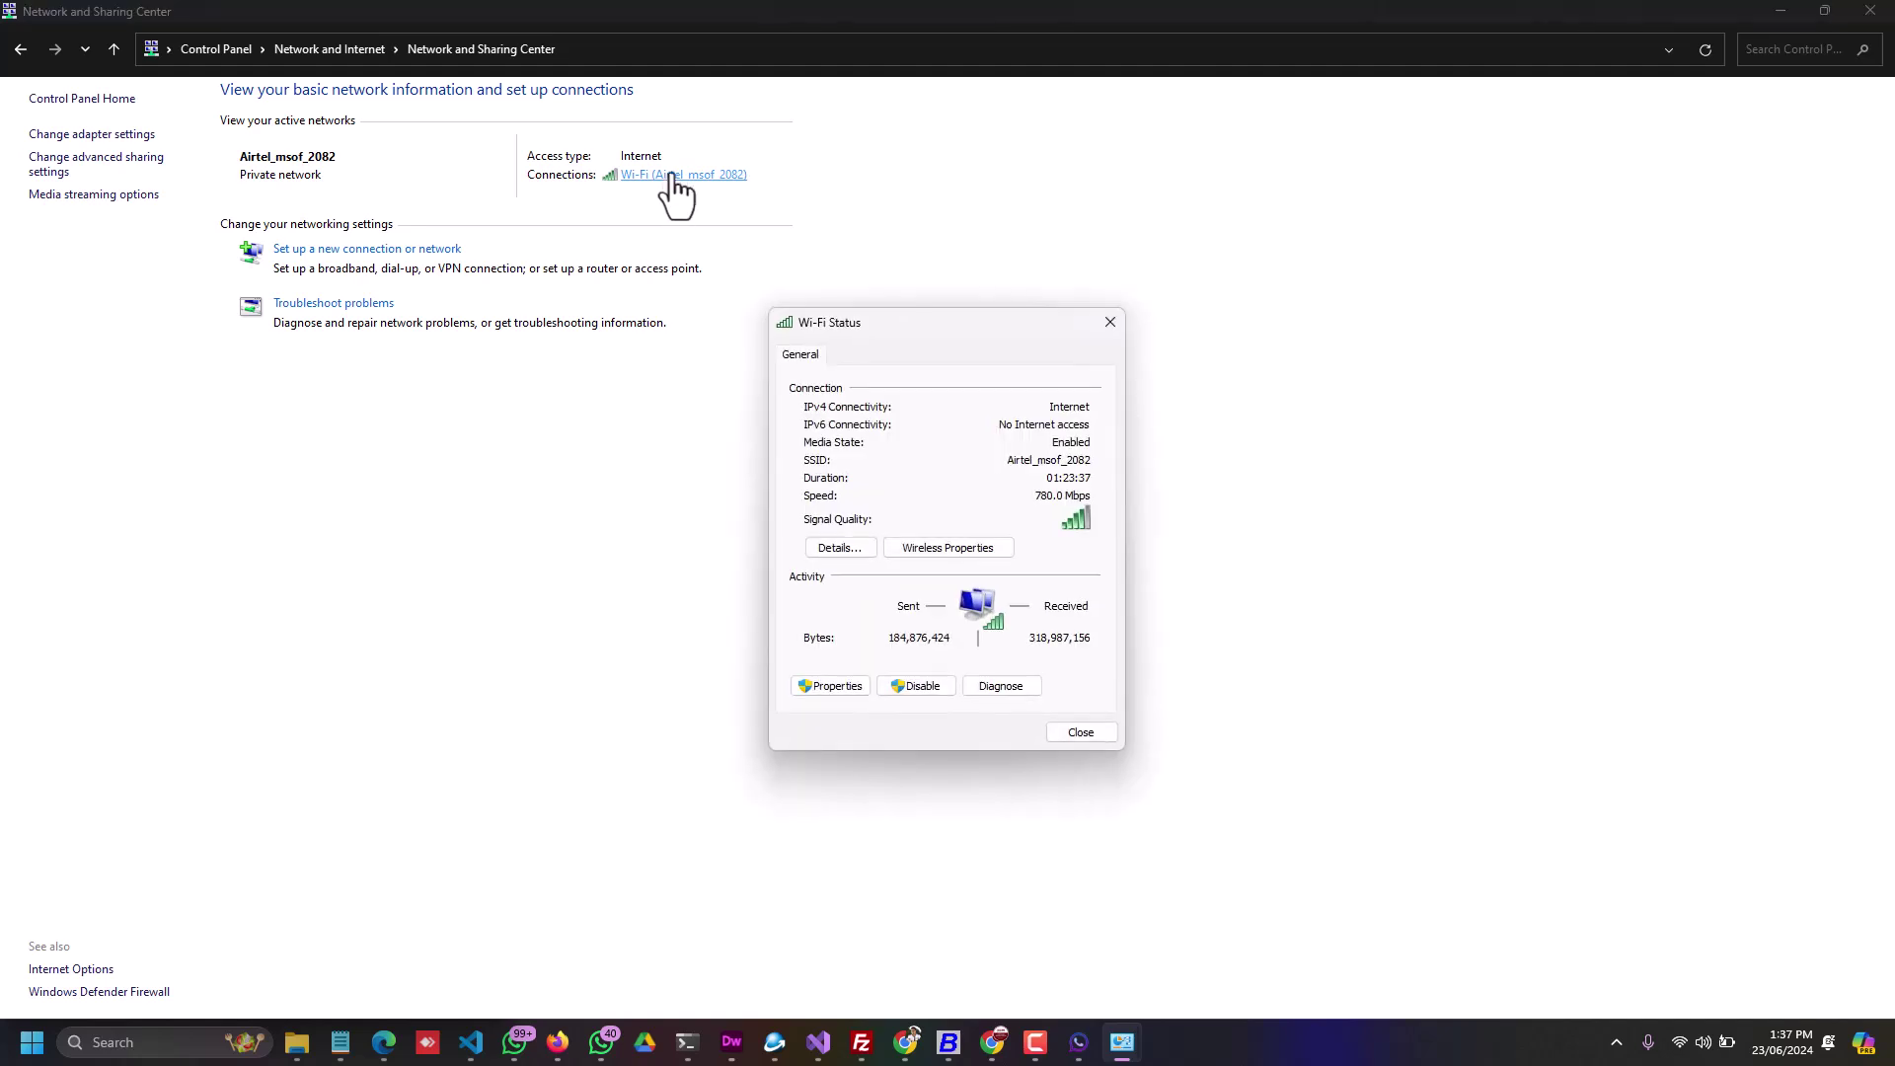
left_click(833, 685)
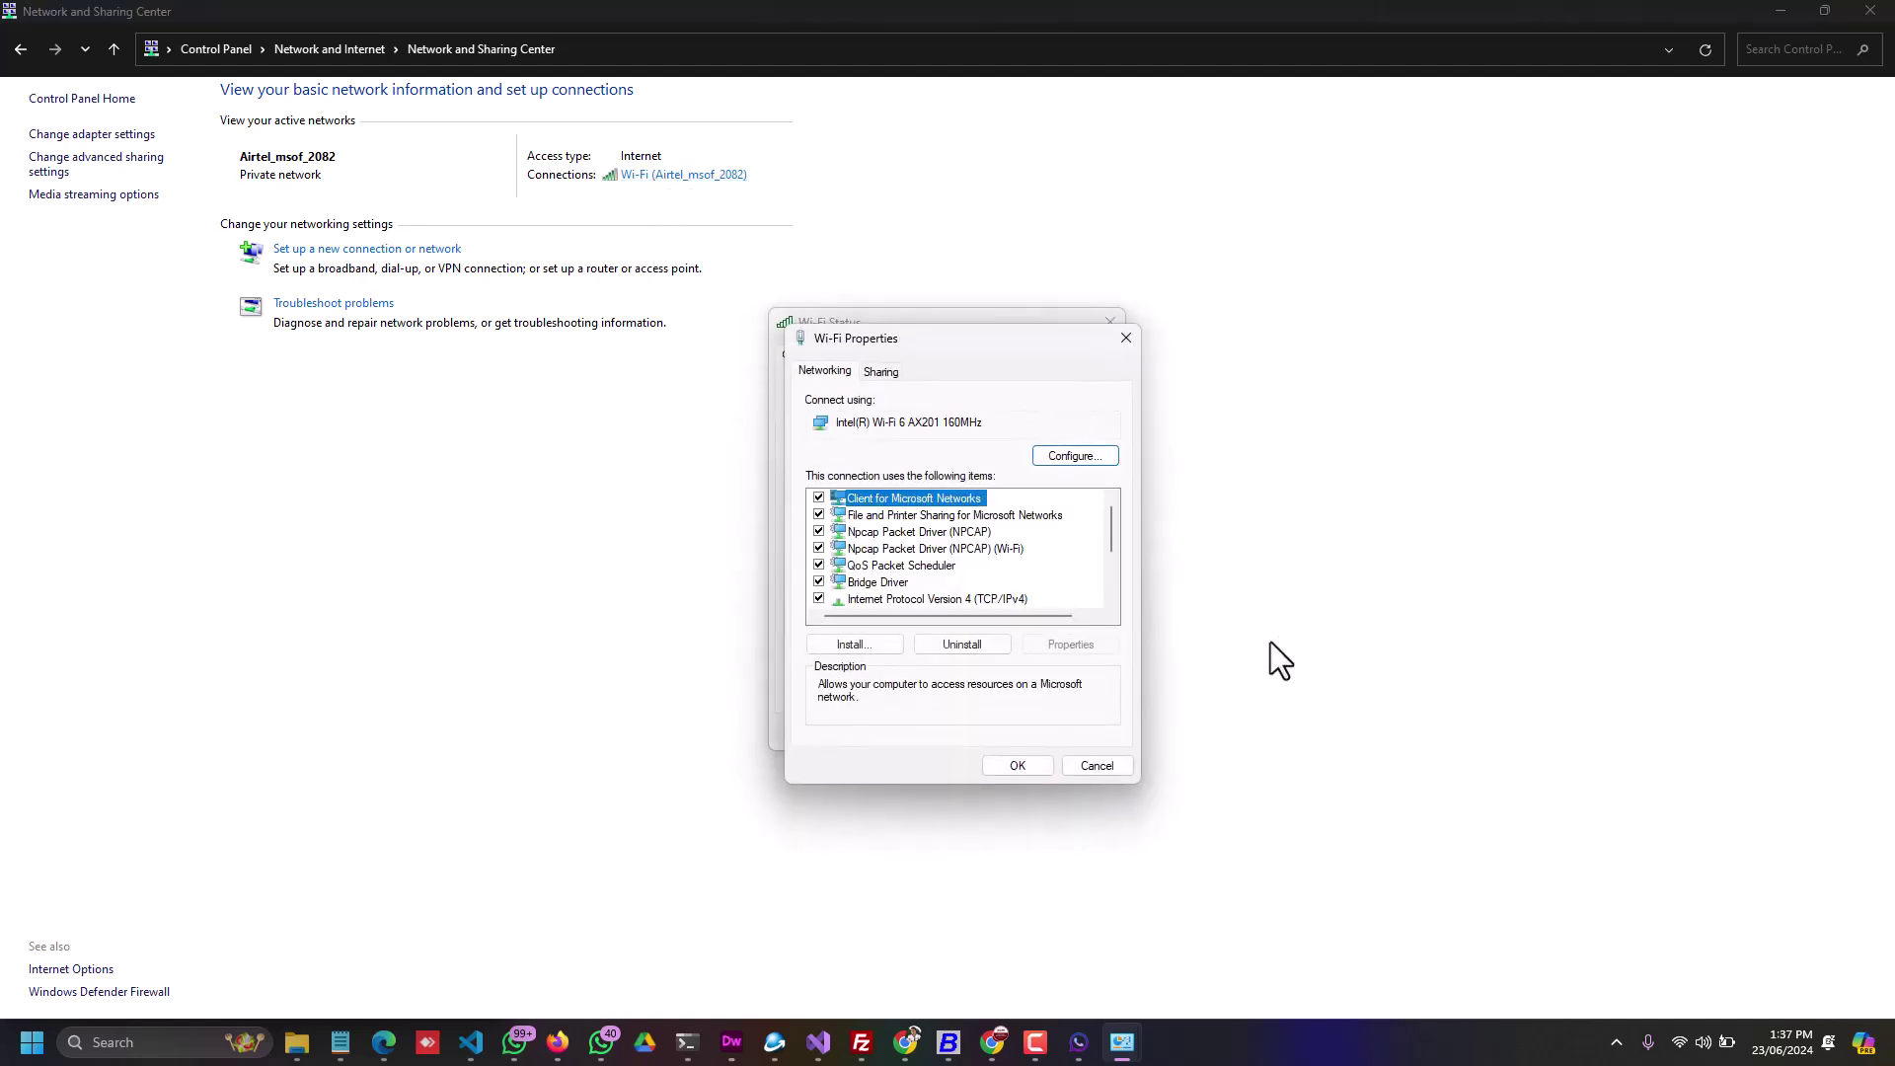
left_click(912, 598)
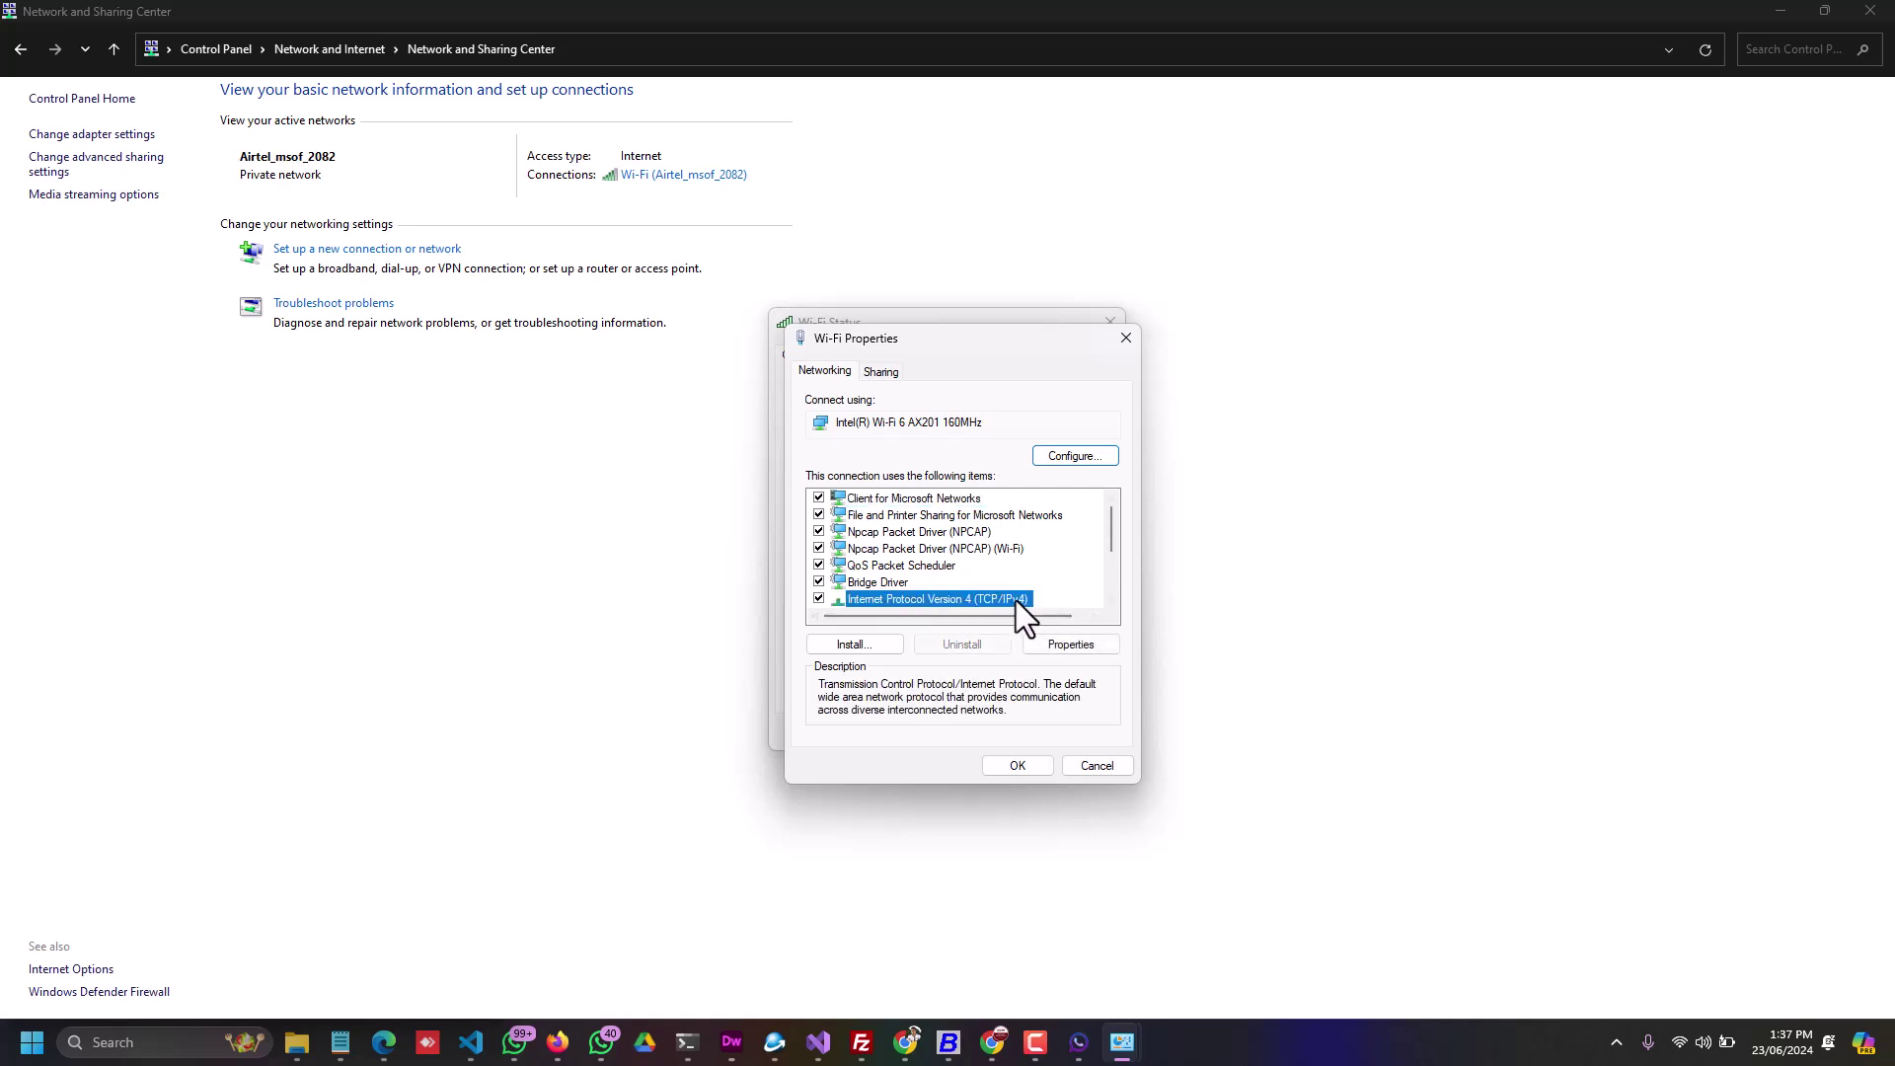
Step: In IPv4 Properties, choose 'Use the following IP address' and enter 192.168.1.8
double_click(967, 598)
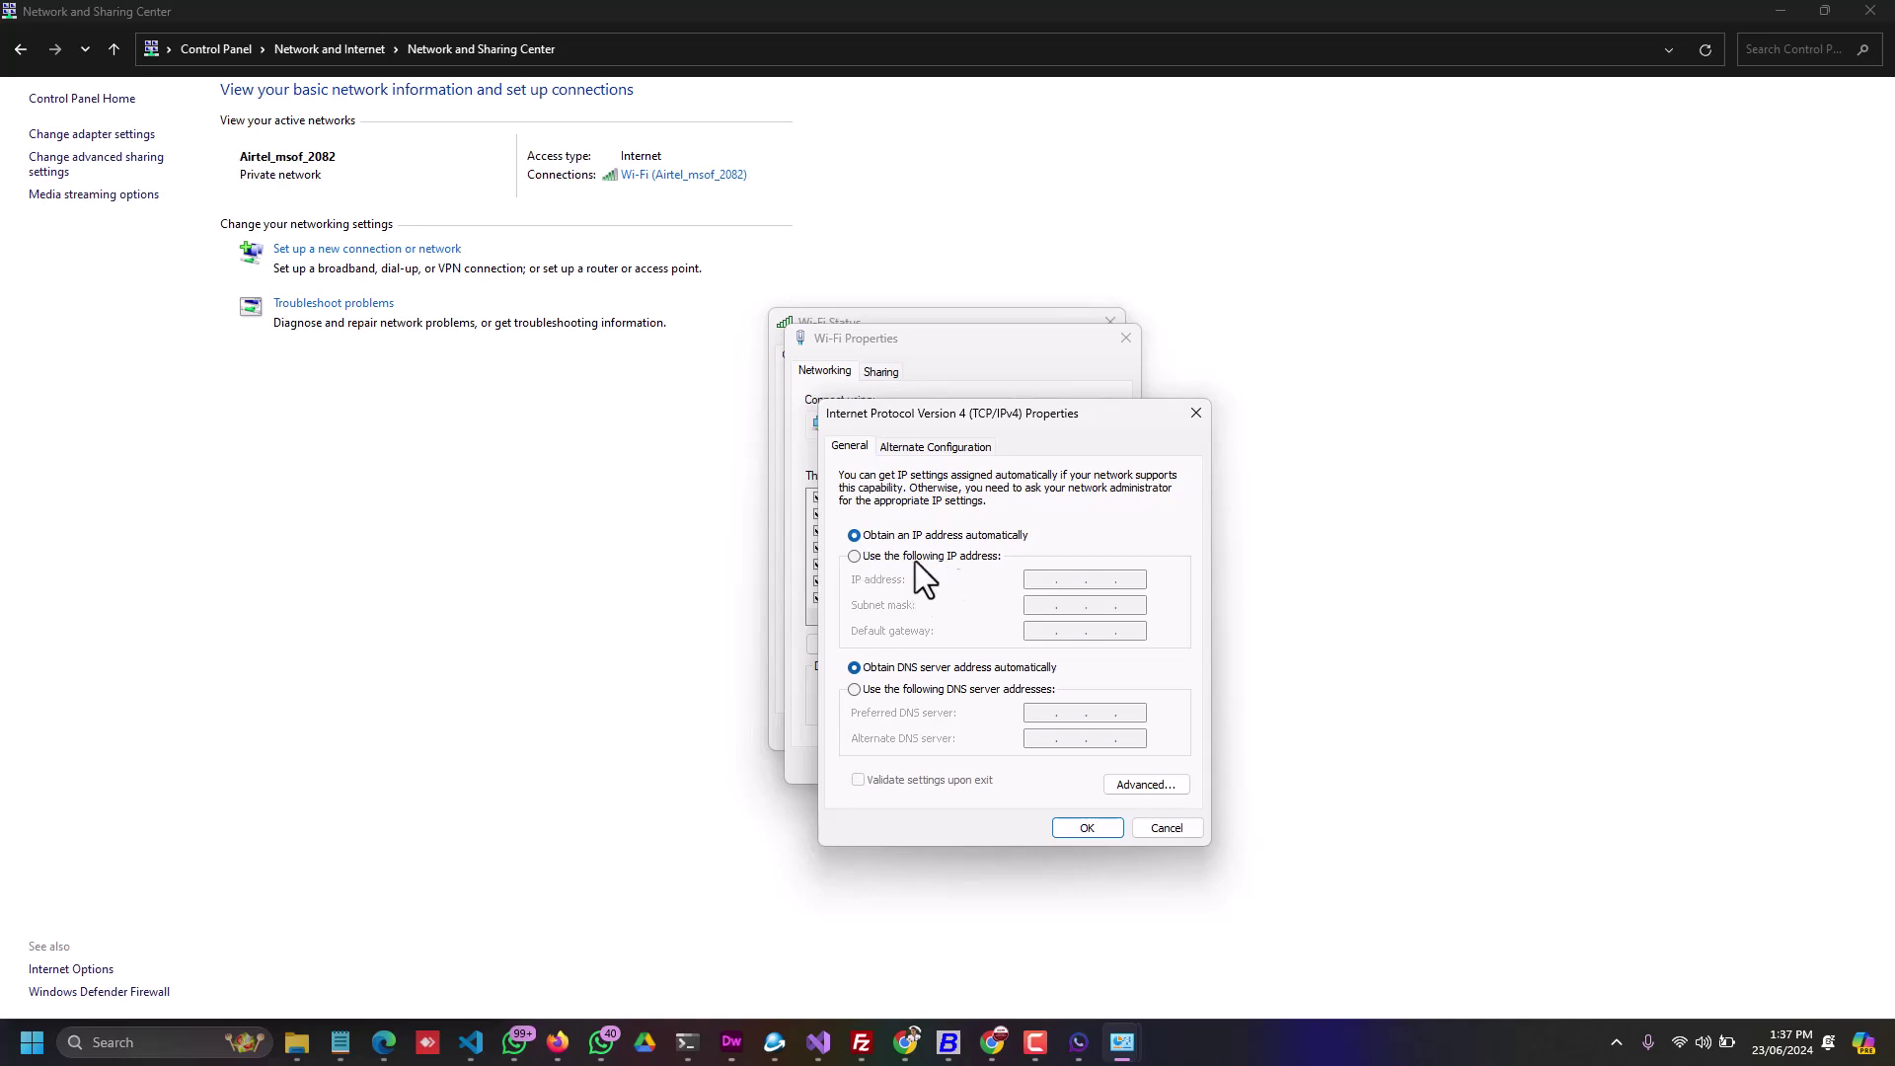
left_click_drag(896, 435, 1000, 410)
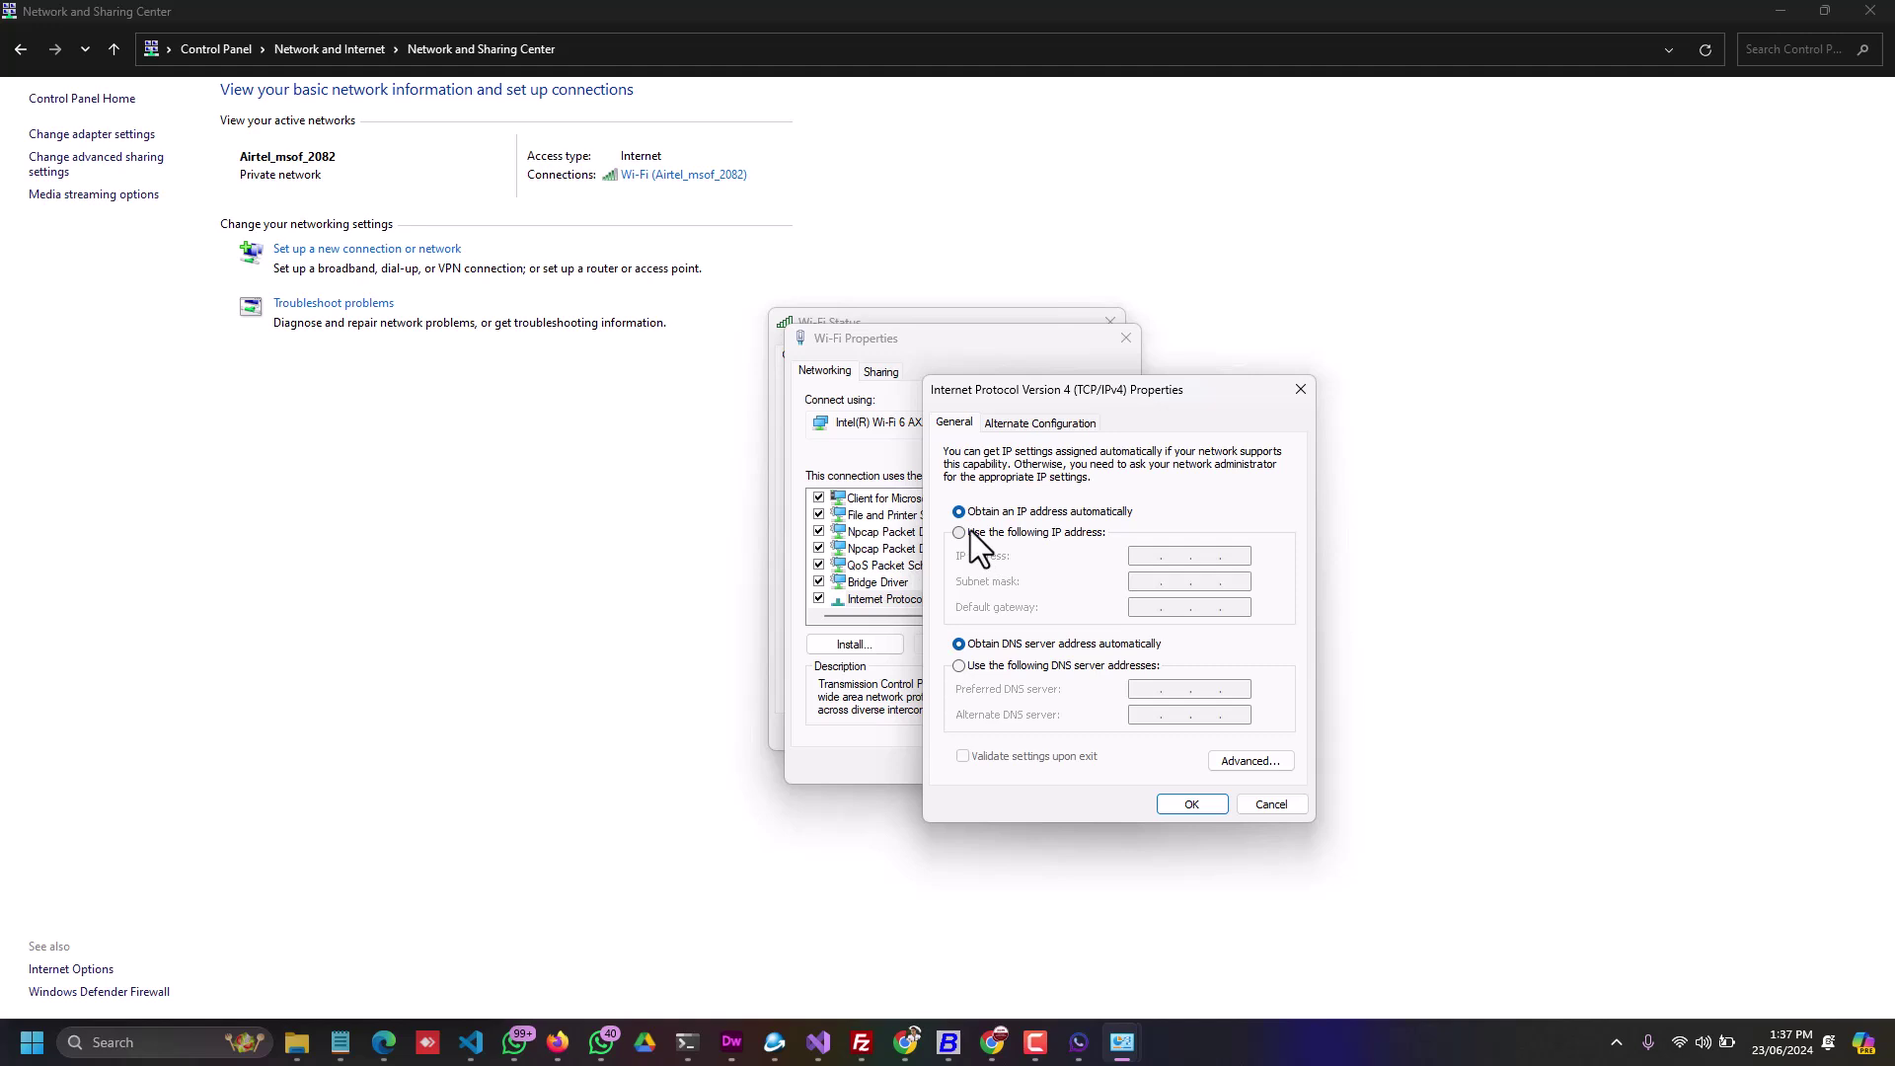
left_click(959, 532)
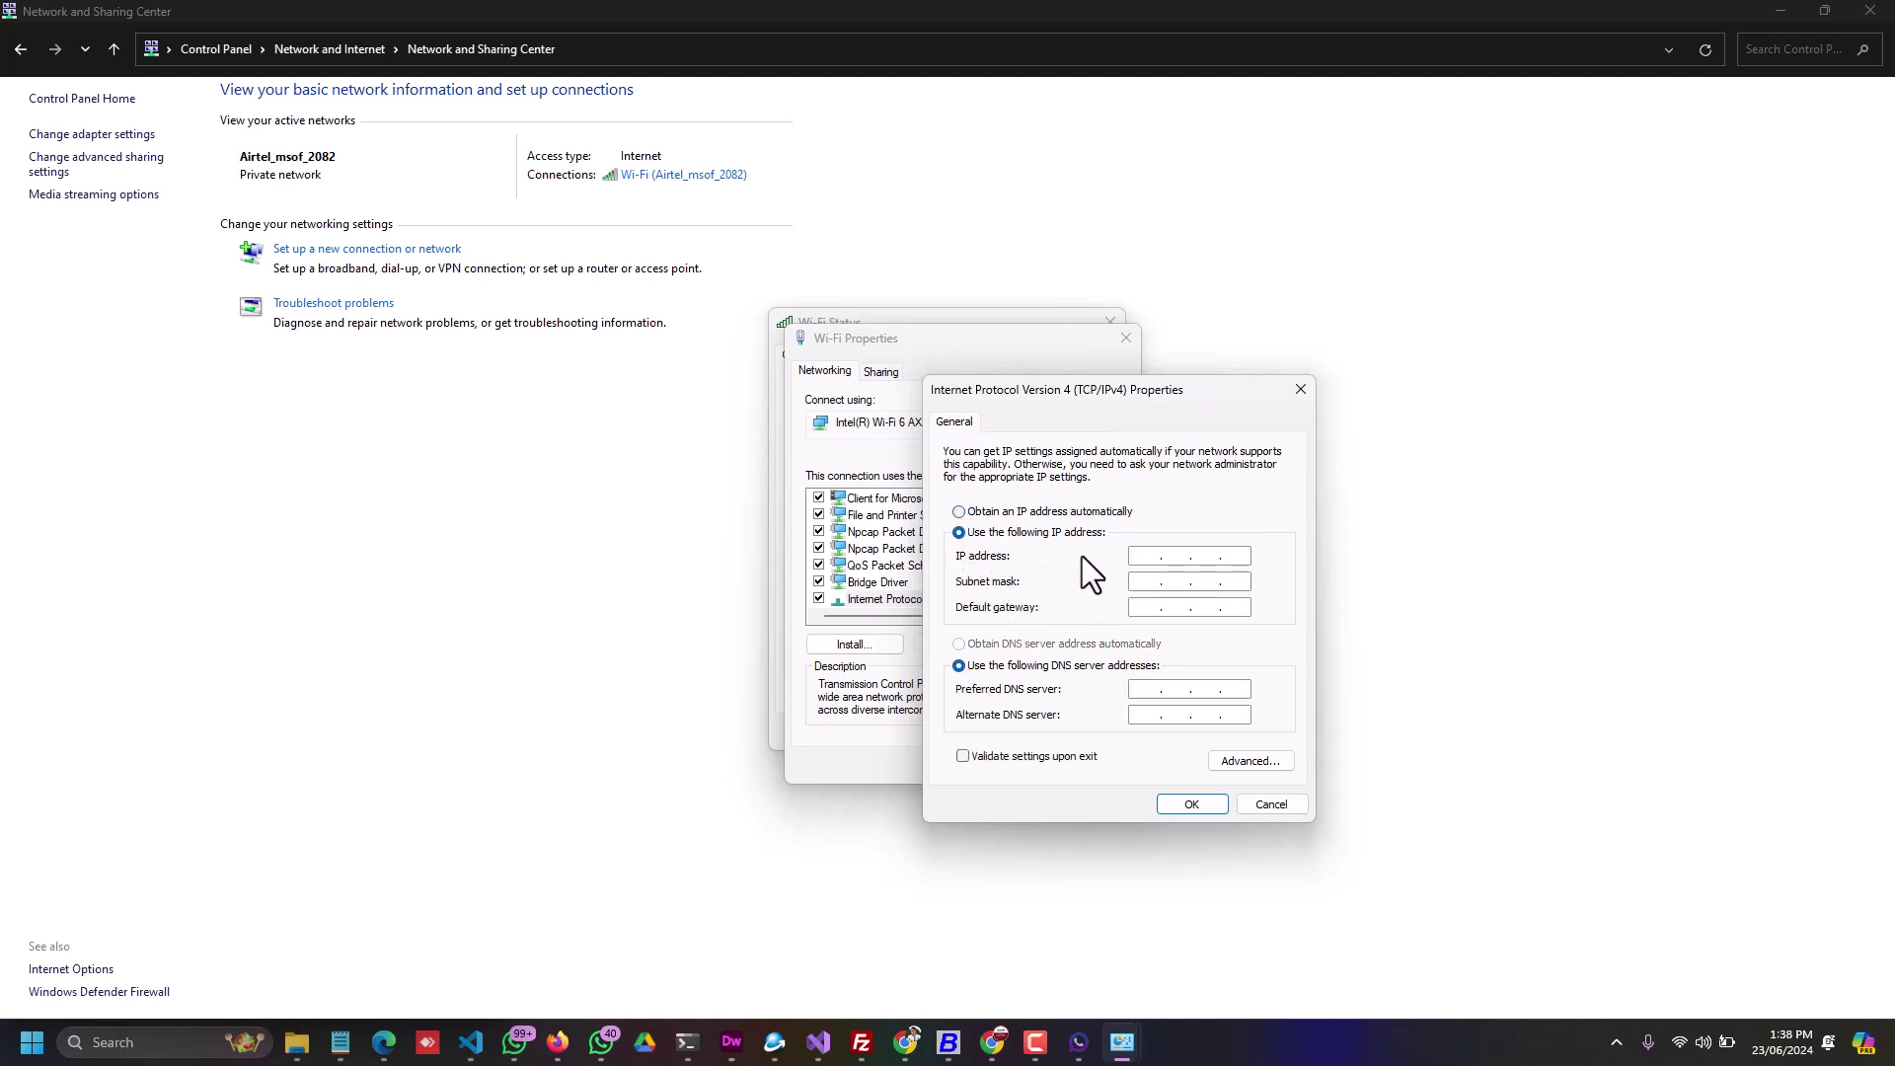
left_click(1144, 554)
type("192.168.1.8")
Step: Accept subnet mask 255.255.255.0 and correct the IP's last number to 8
left_click(1166, 585)
left_click(1206, 606)
double_click(1235, 555)
type("8")
left_click(1235, 555)
type("8")
left_click(1242, 607)
Step: Run ipconfig in Command Prompt to list the network settings
left_click(173, 1043)
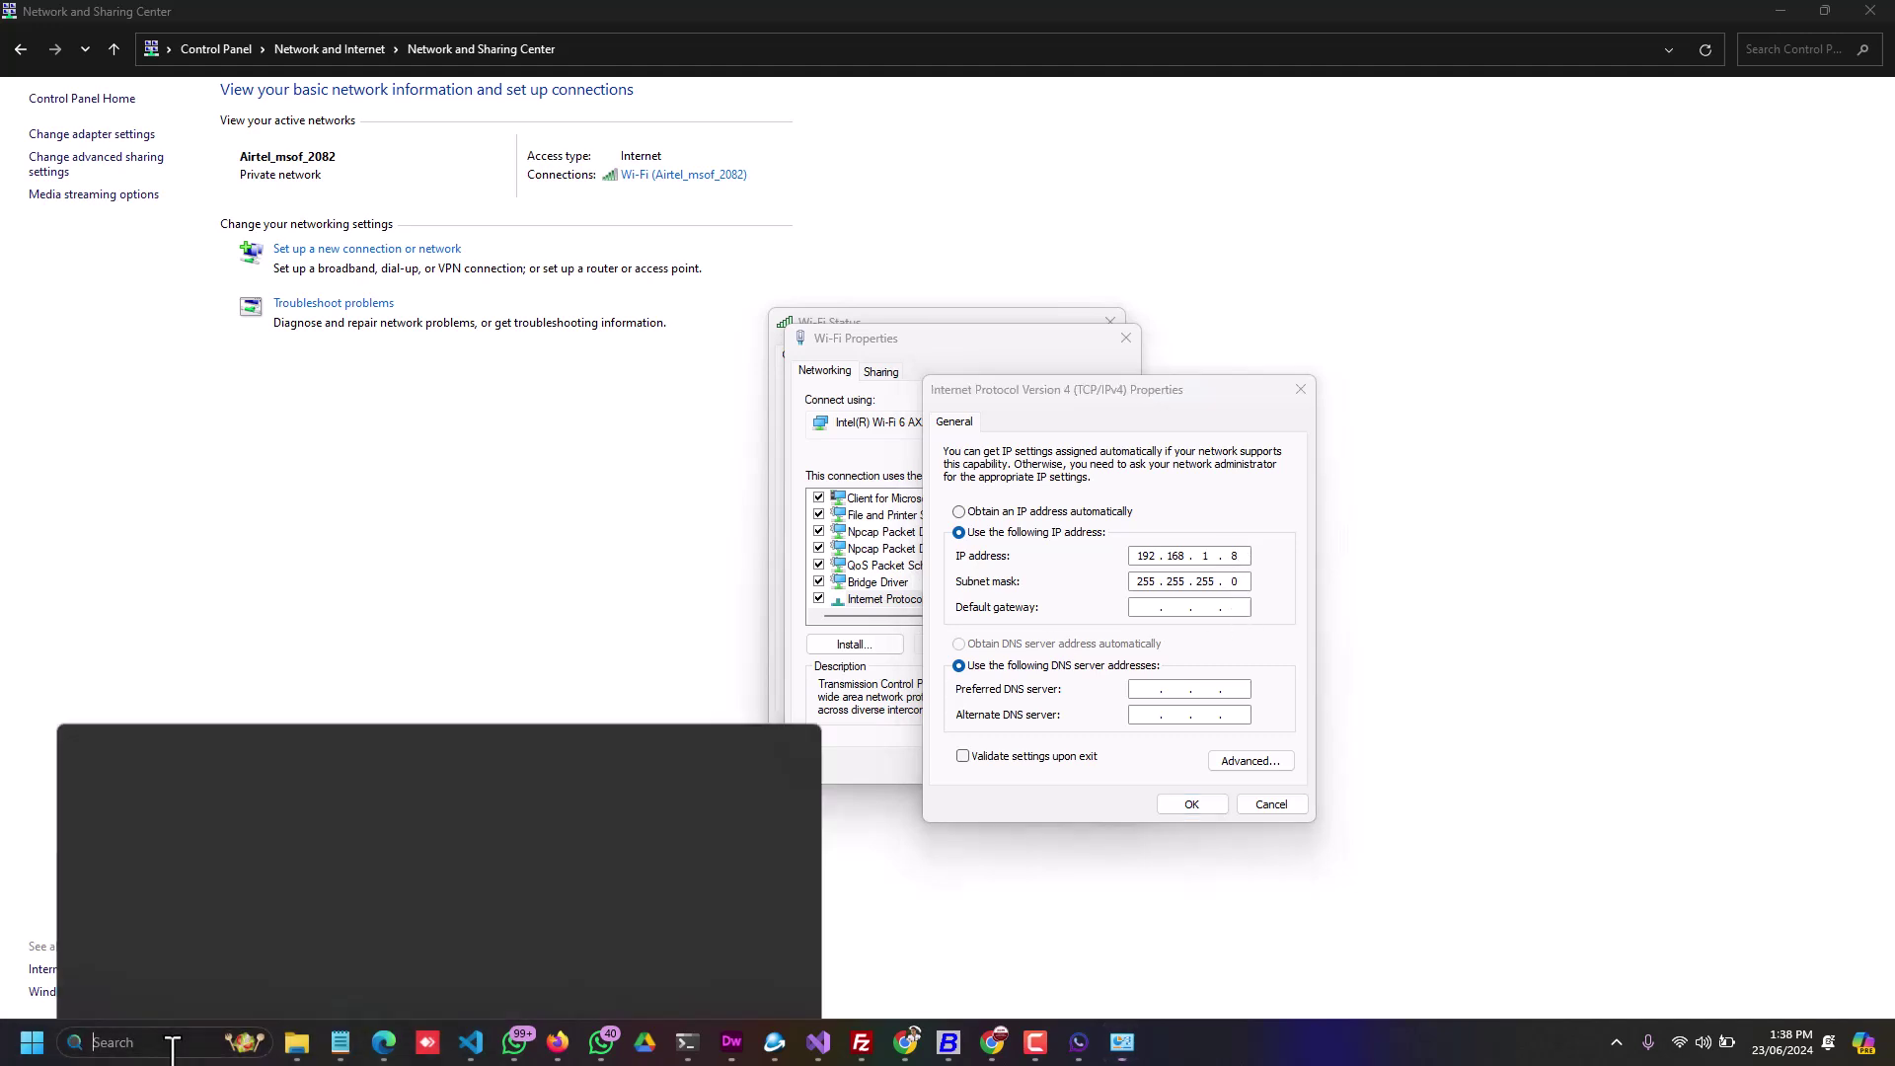
type("cmd")
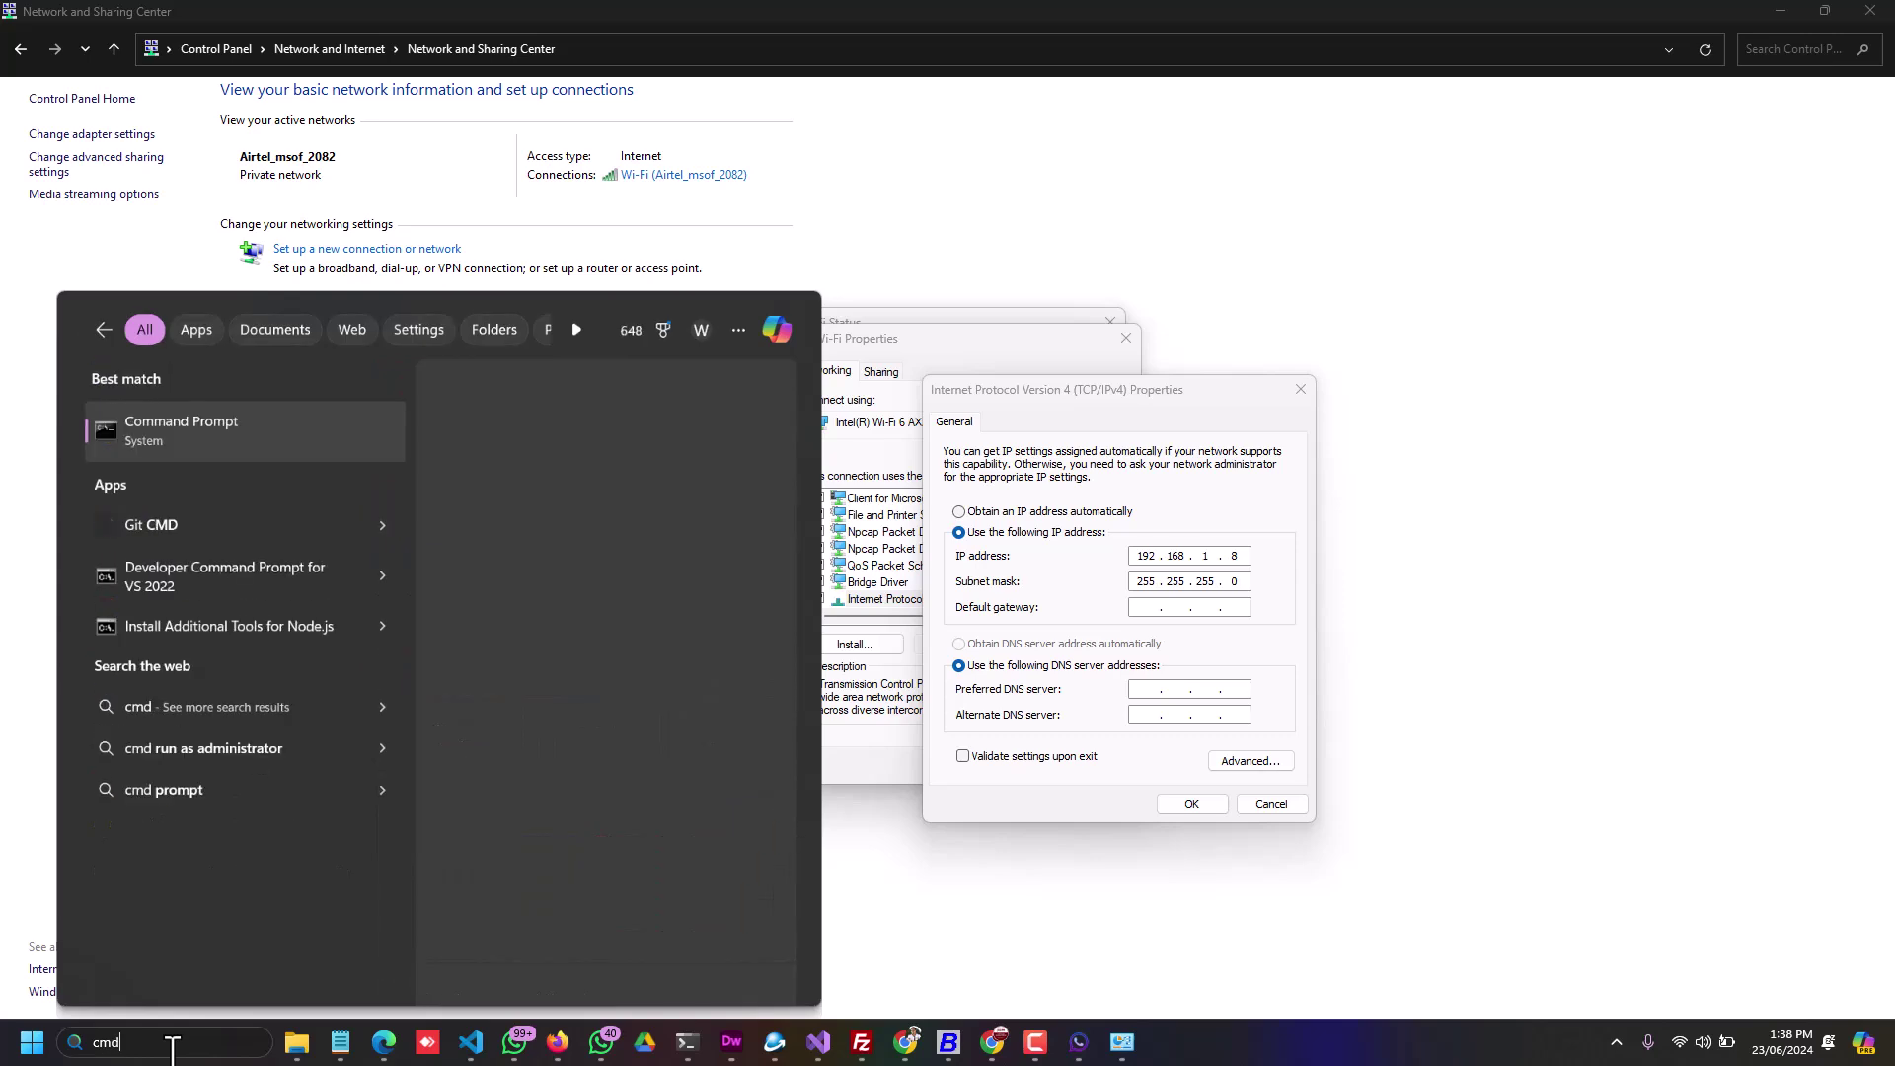
key("Return")
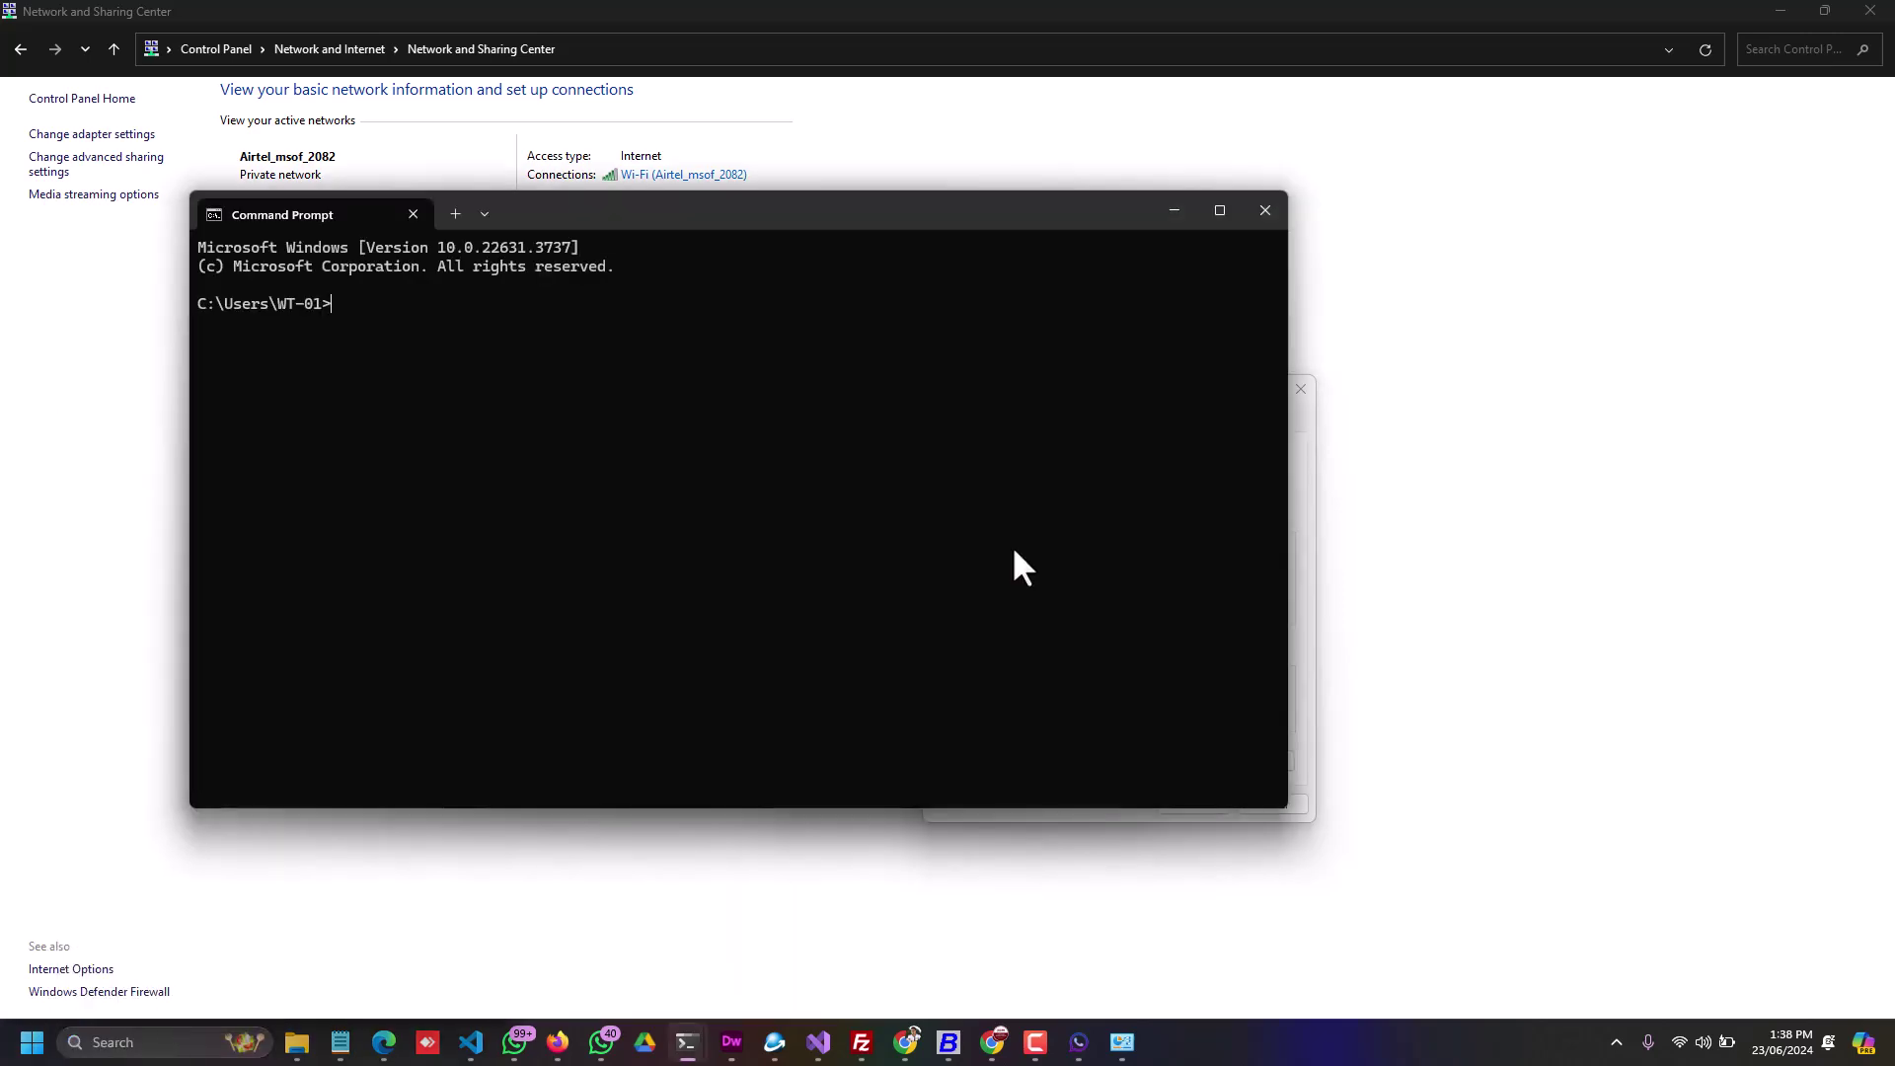
type("ipconfig")
key("Return")
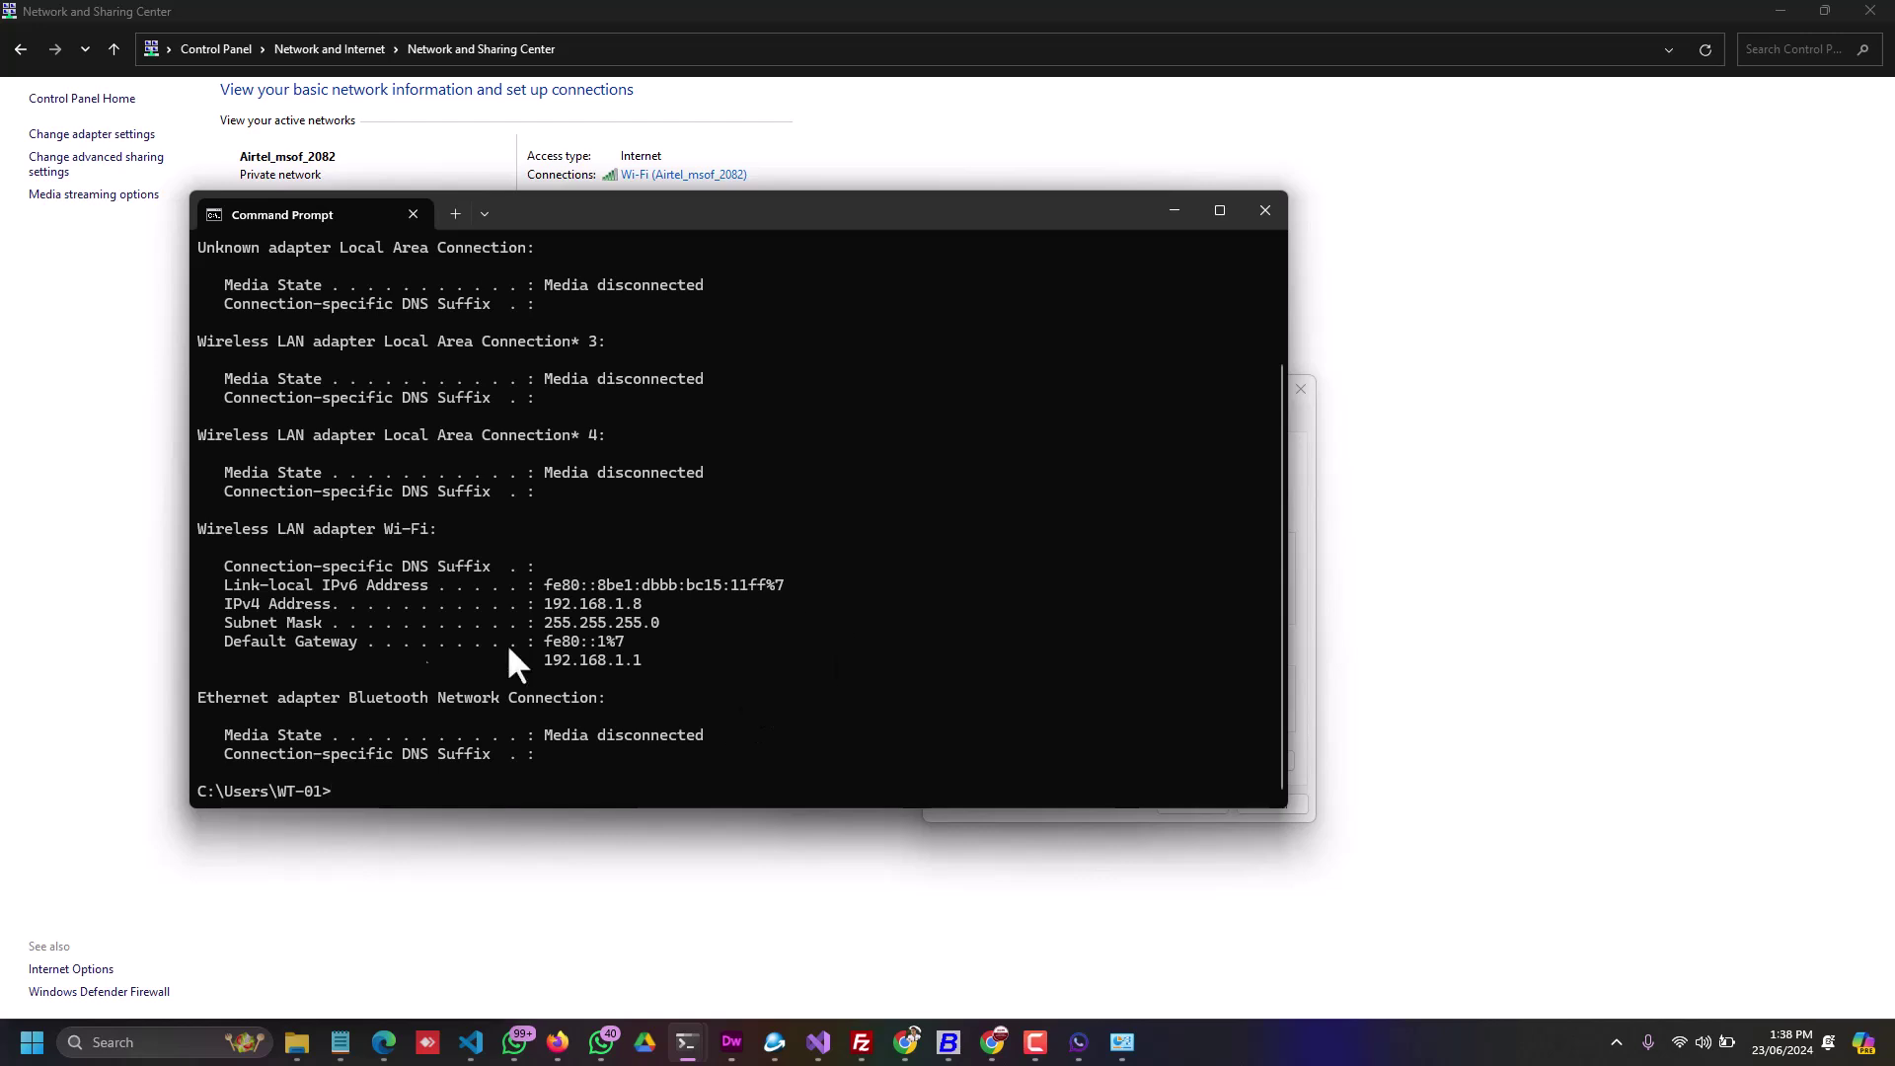
Step: Note the default gateway 192.168.1.1, then return to the IPv4 settings dialog
left_click_drag(543, 657, 640, 658)
left_click(608, 646)
left_click(551, 605)
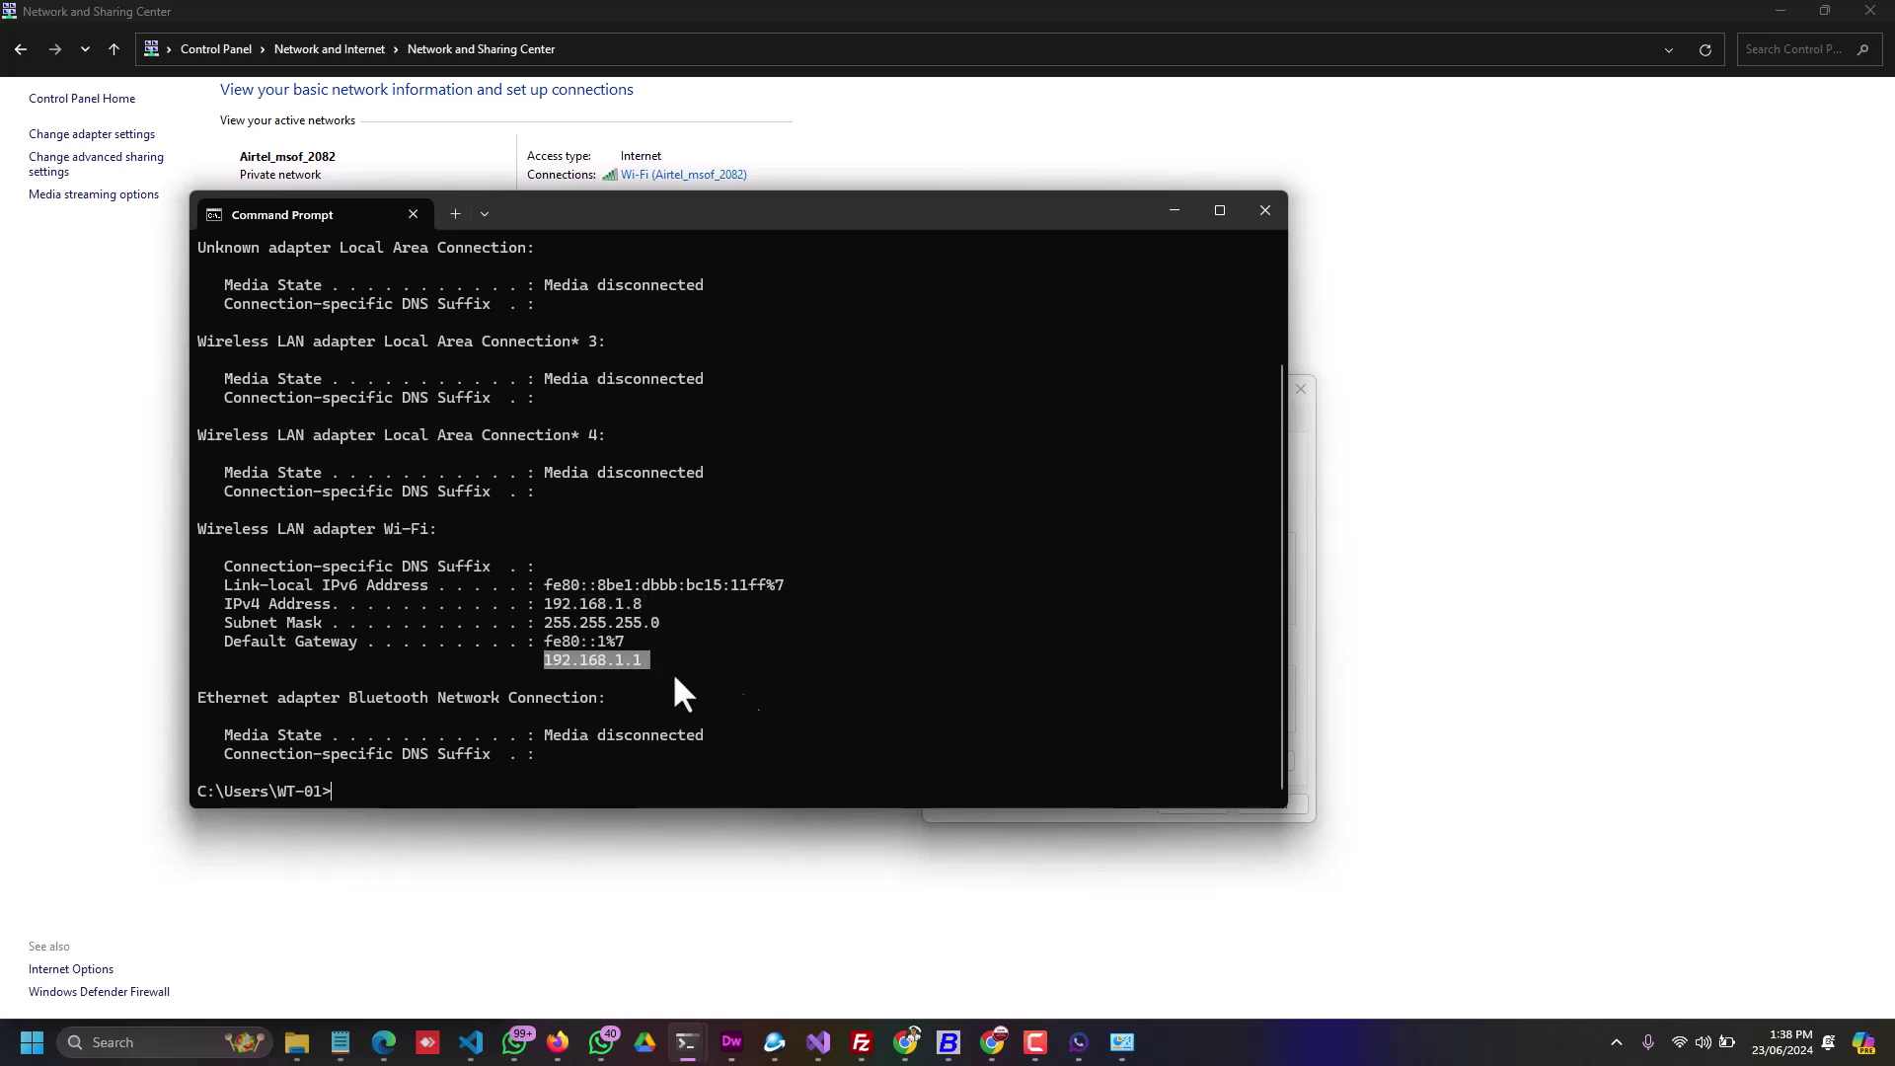
left_click(1303, 444)
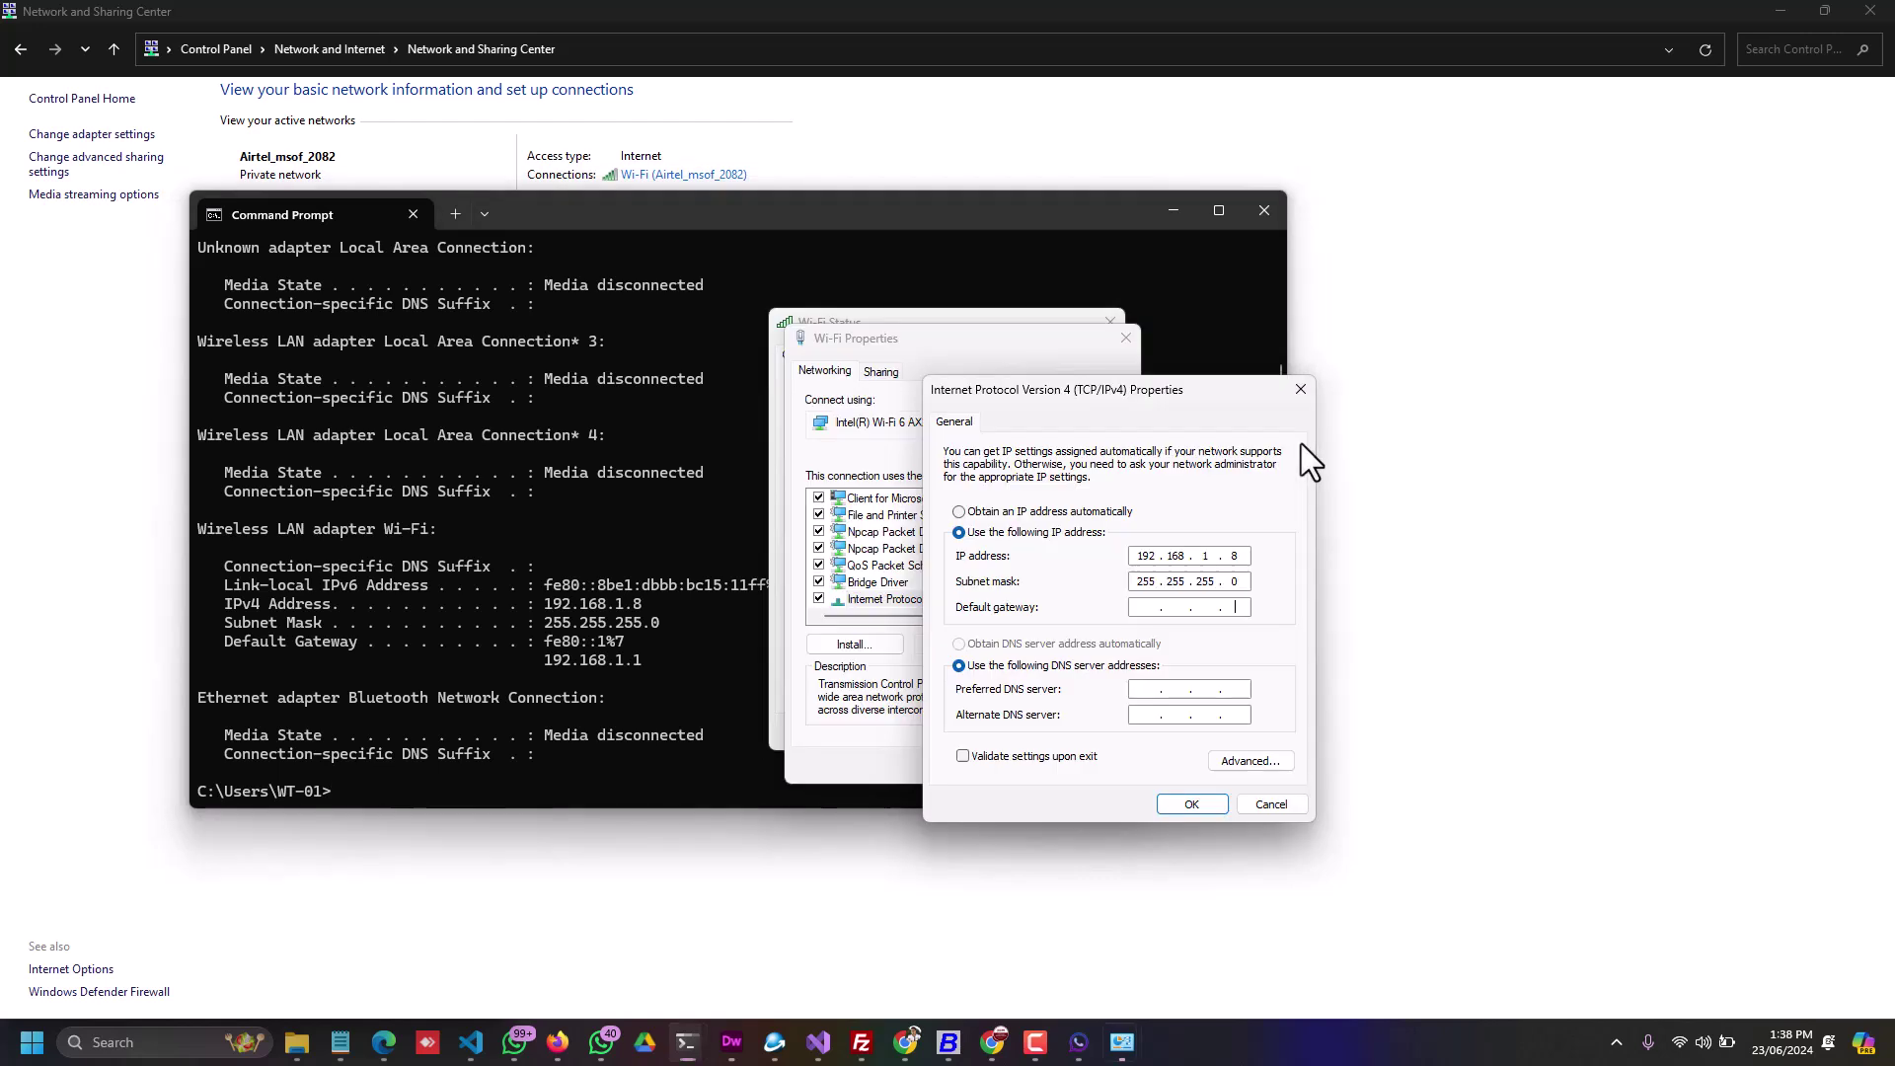
Step: Enter default gateway 192.168.1.1 with DNS 8.8.8.8 and 8.8.4.4, then bring back API Control App
left_click(1153, 606)
type("1921681")
type("192.168.1.1")
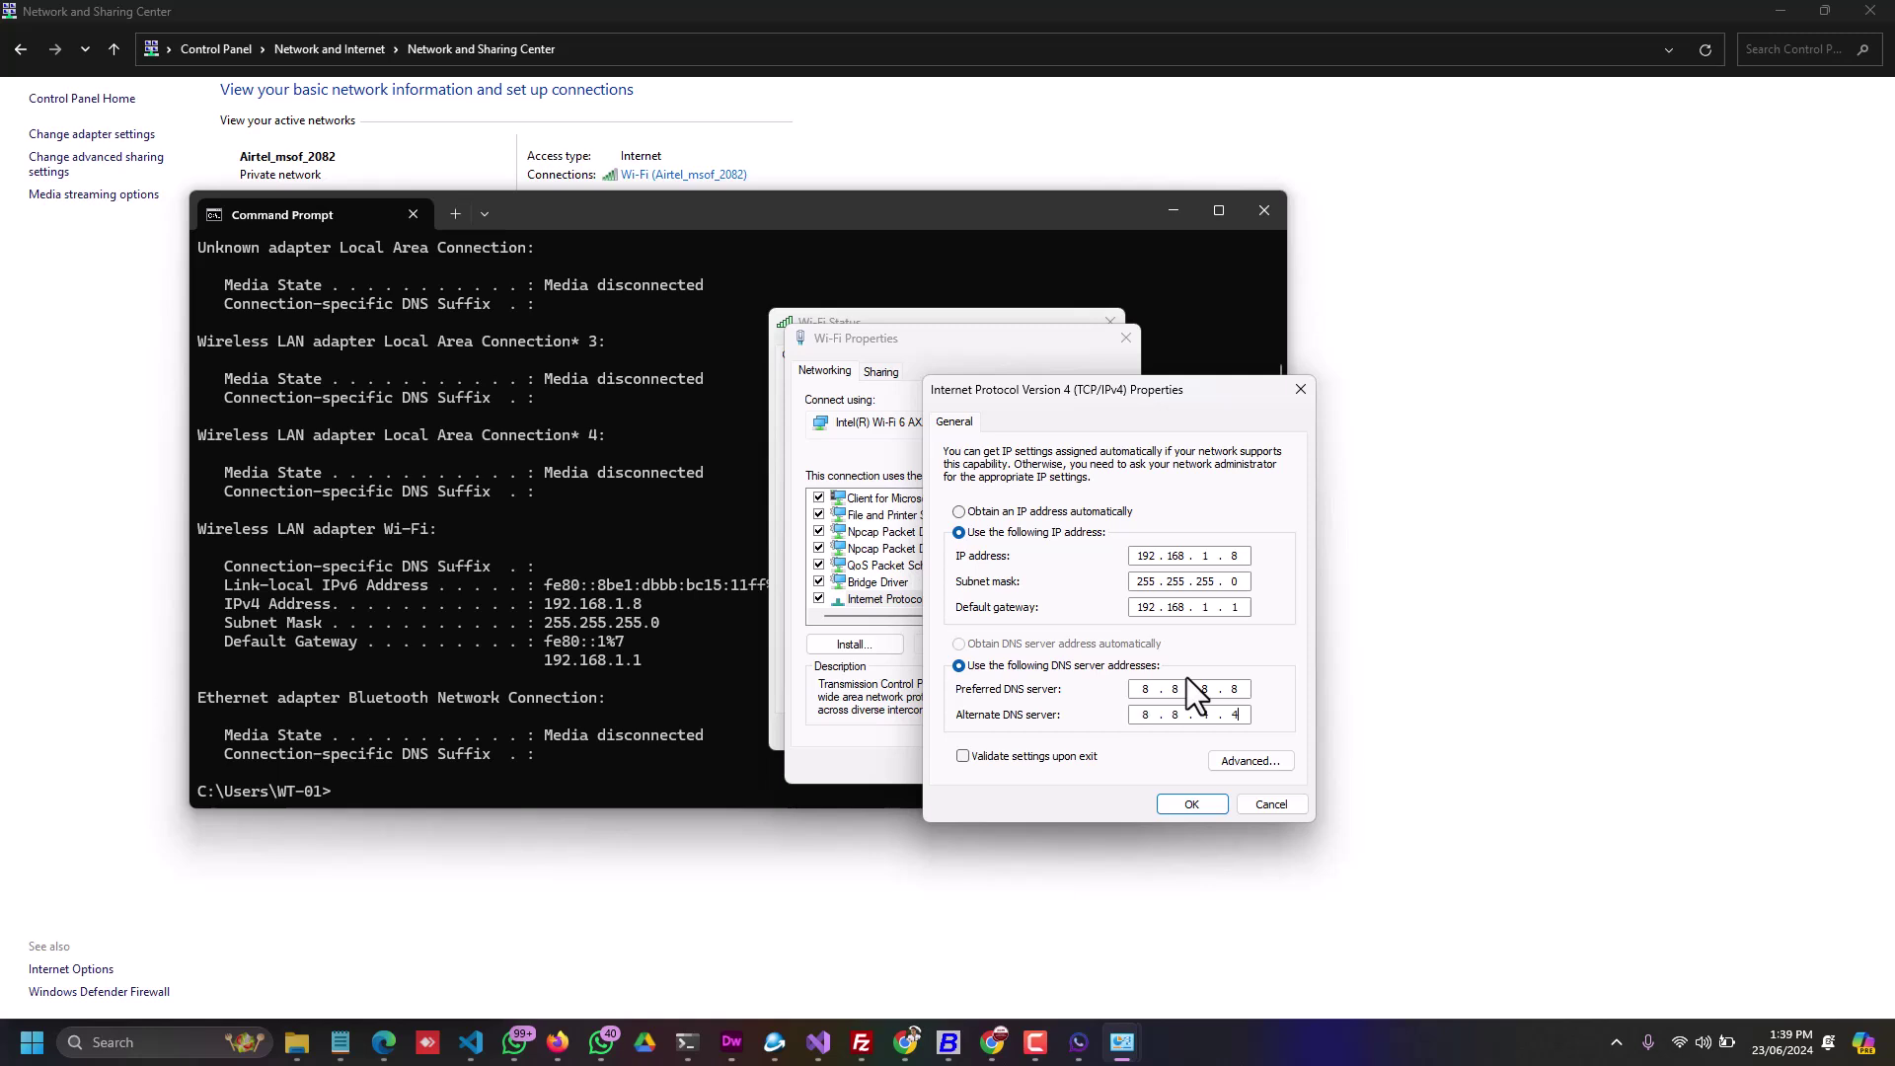
left_click_drag(1093, 394, 1133, 355)
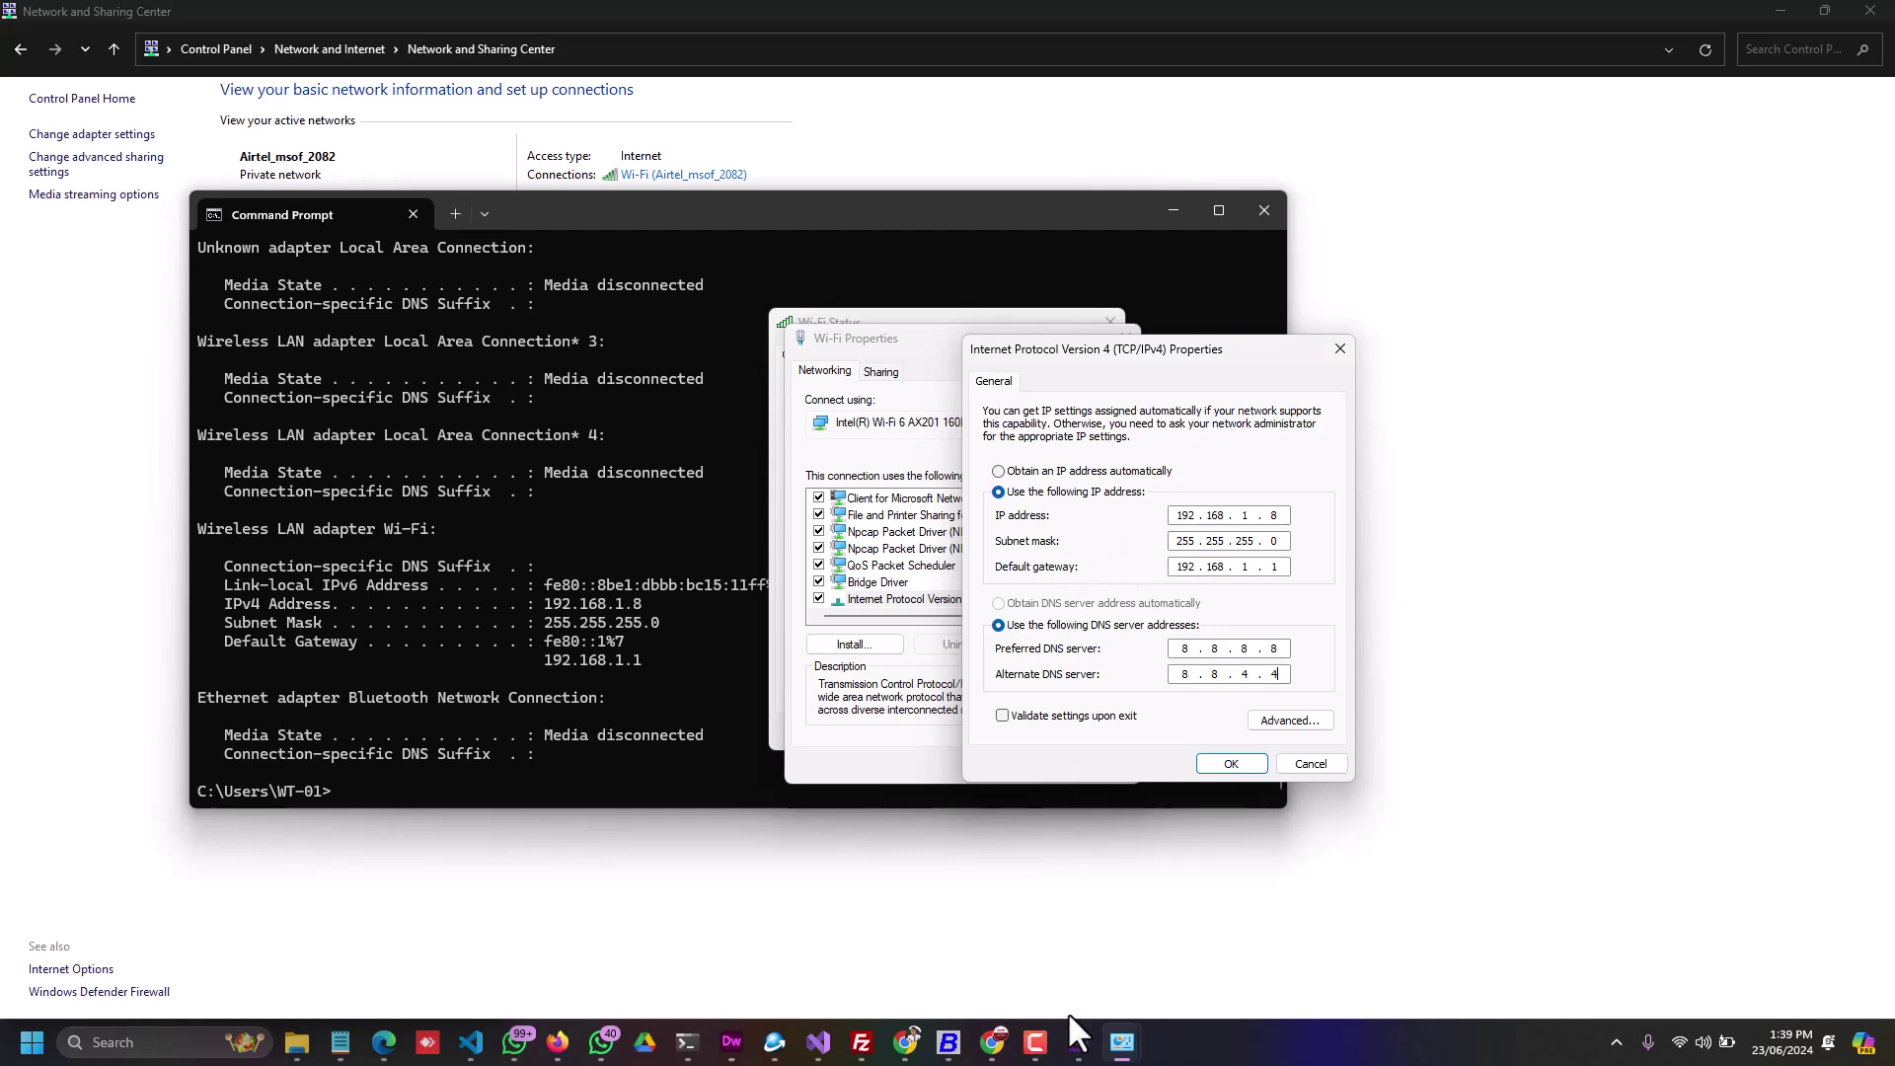
left_click(1077, 1042)
left_click_drag(1360, 269, 553, 223)
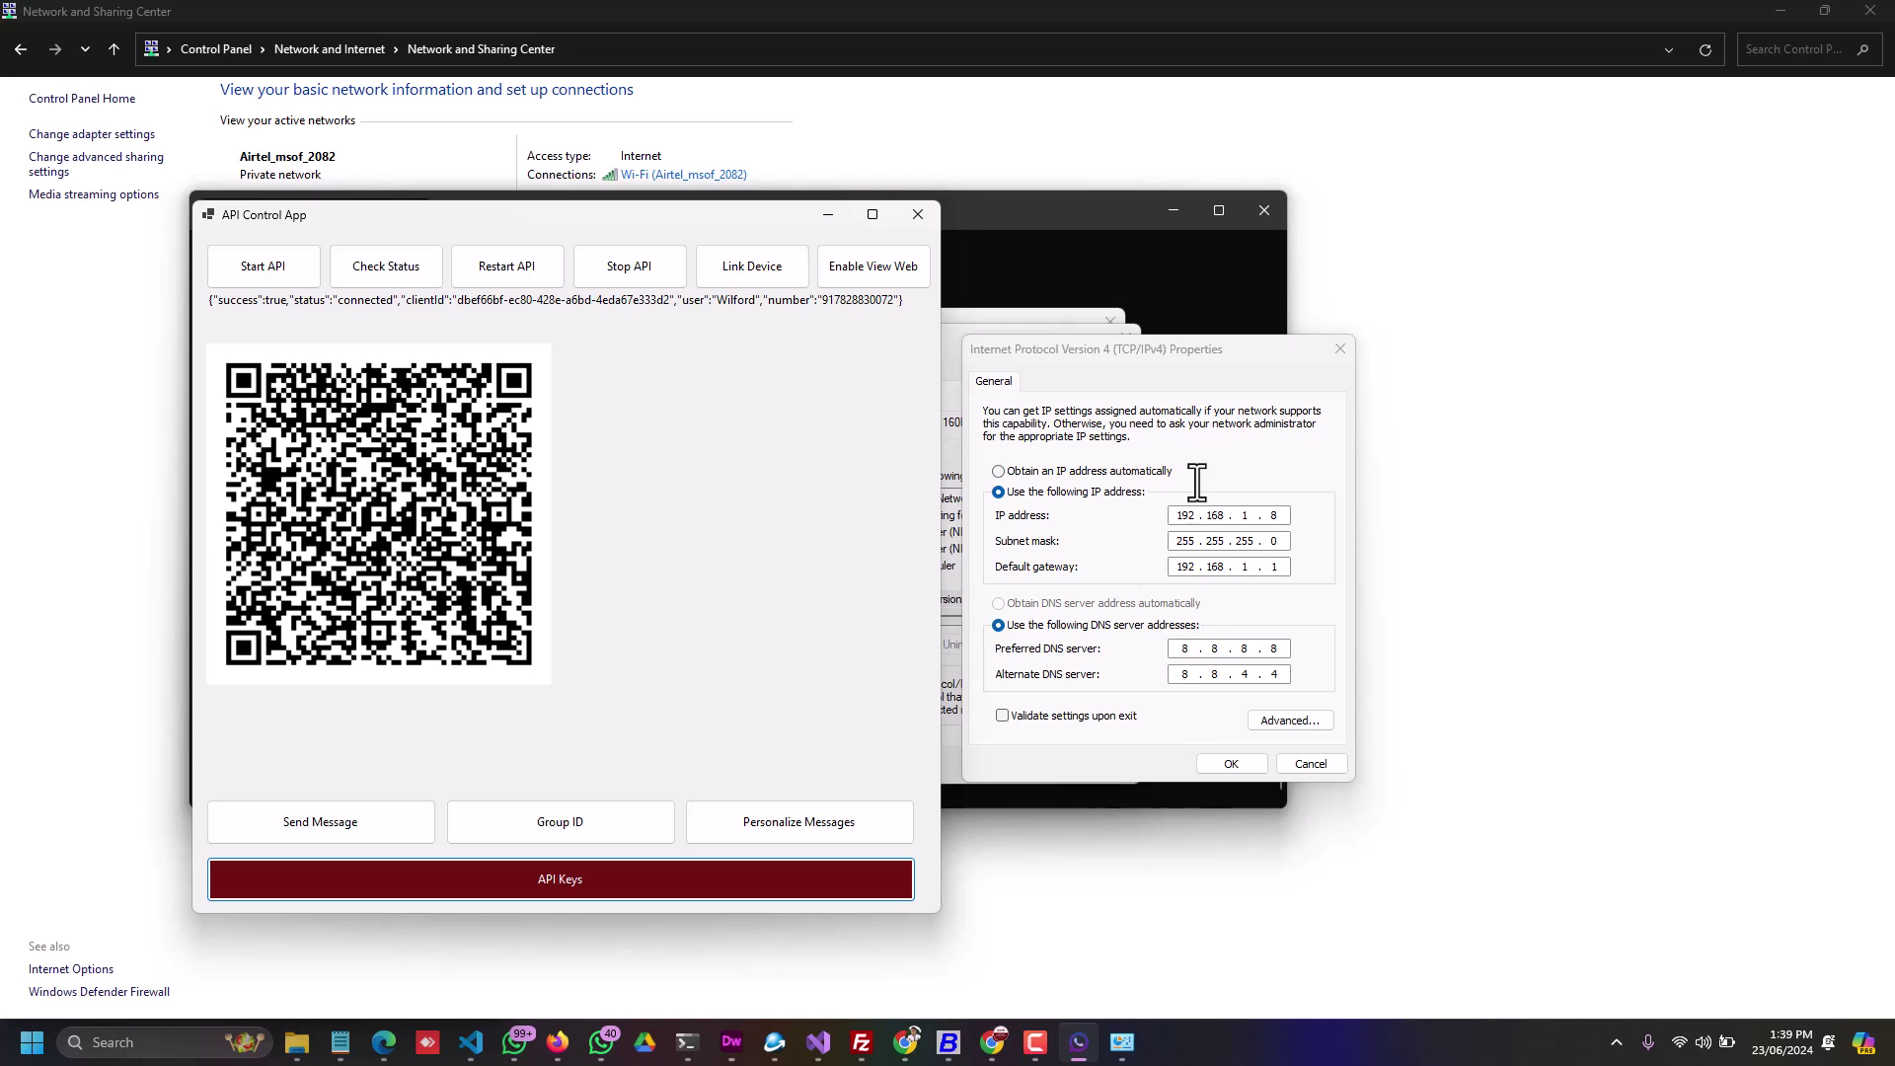
Step: Open the API URLs page and select the localhost and network send-message URLs
left_click(567, 883)
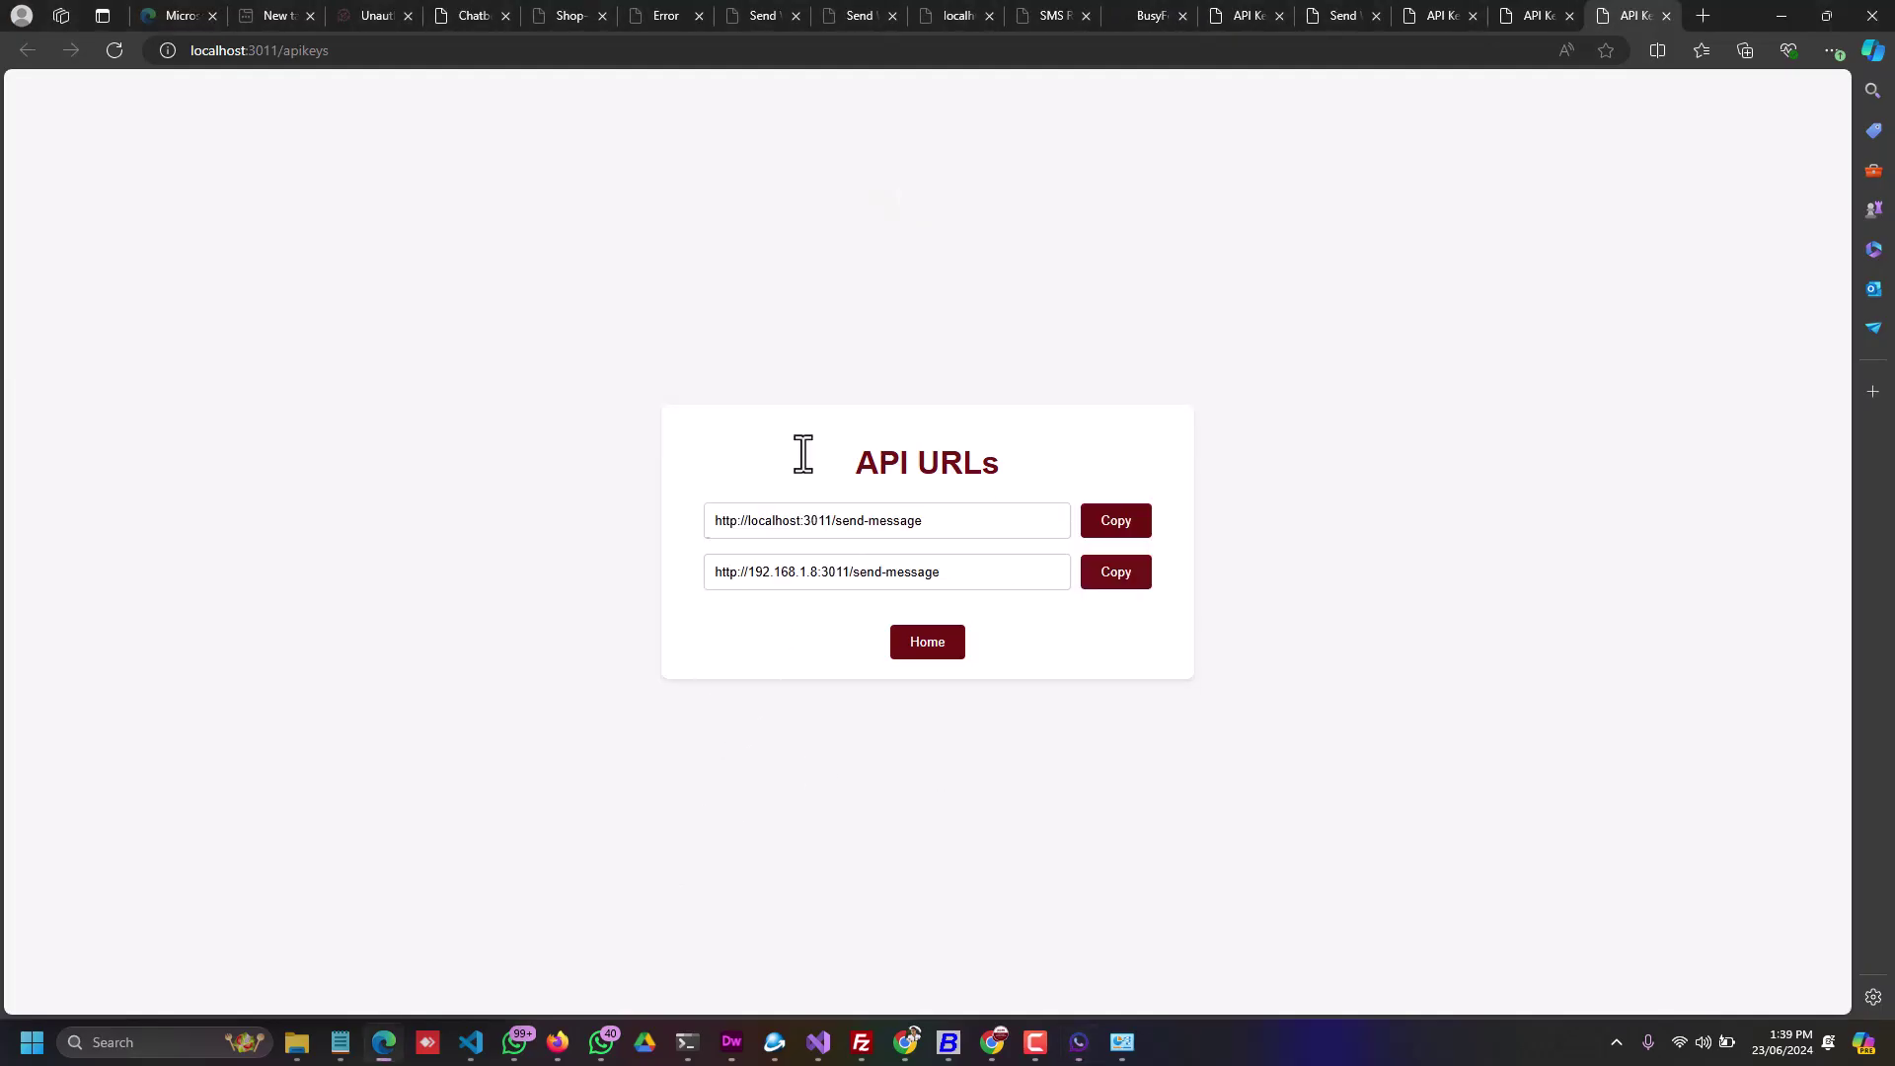
triple_click(938, 520)
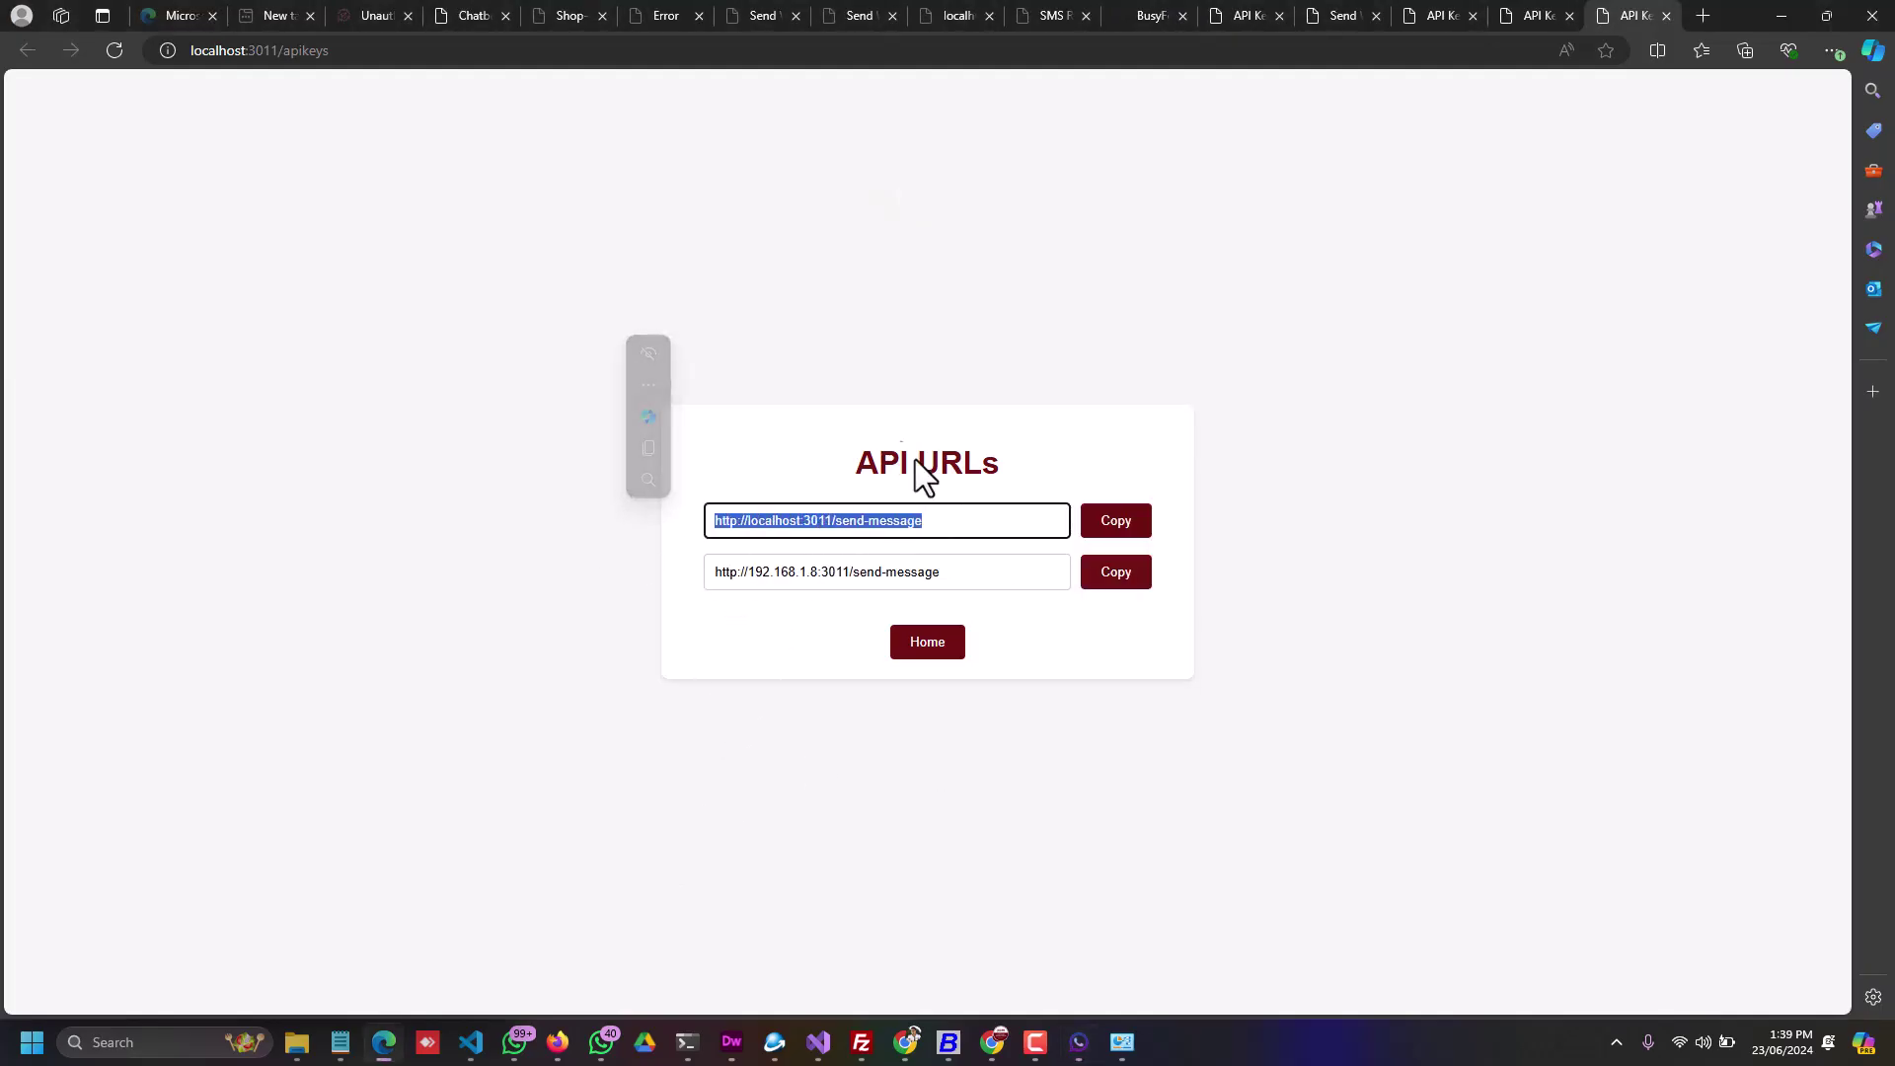
left_click(721, 501)
left_click(976, 572)
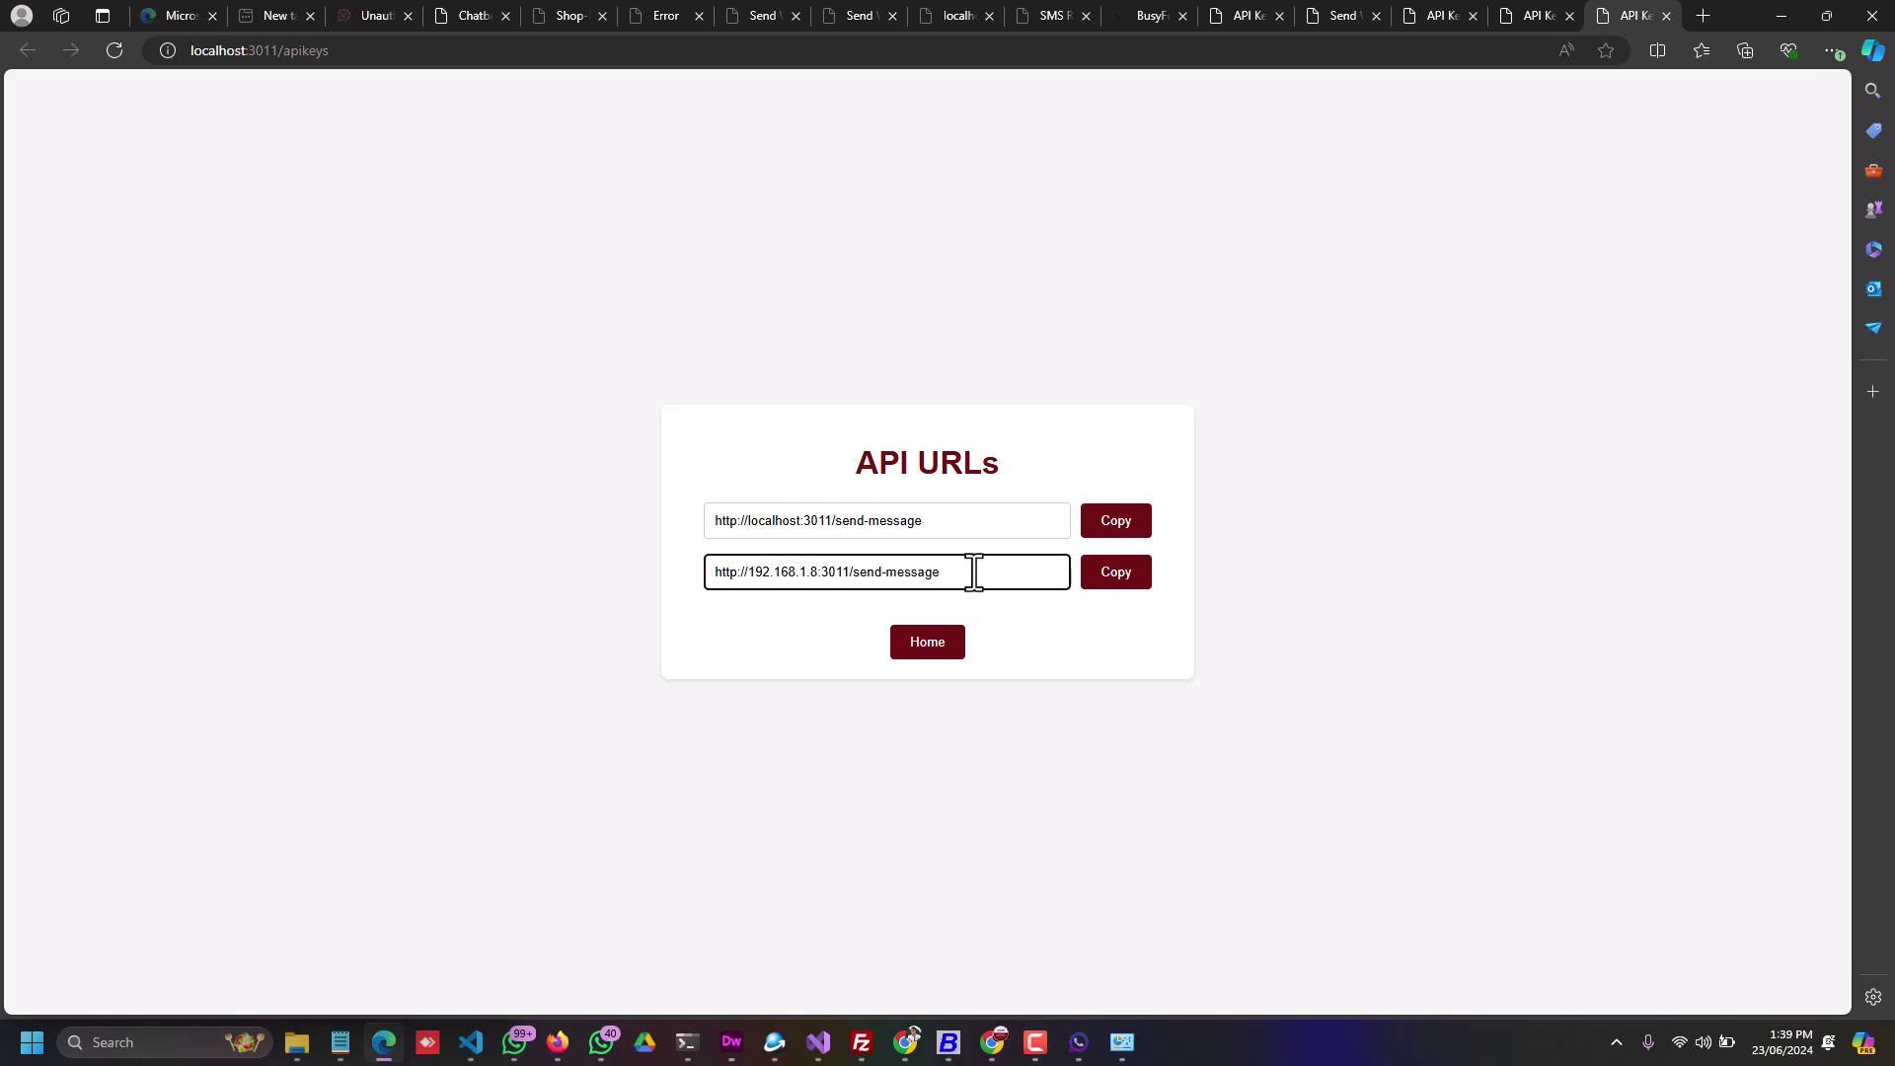
left_click_drag(977, 572, 677, 590)
left_click(814, 574)
left_click_drag(749, 573, 817, 575)
left_click_drag(822, 572, 850, 582)
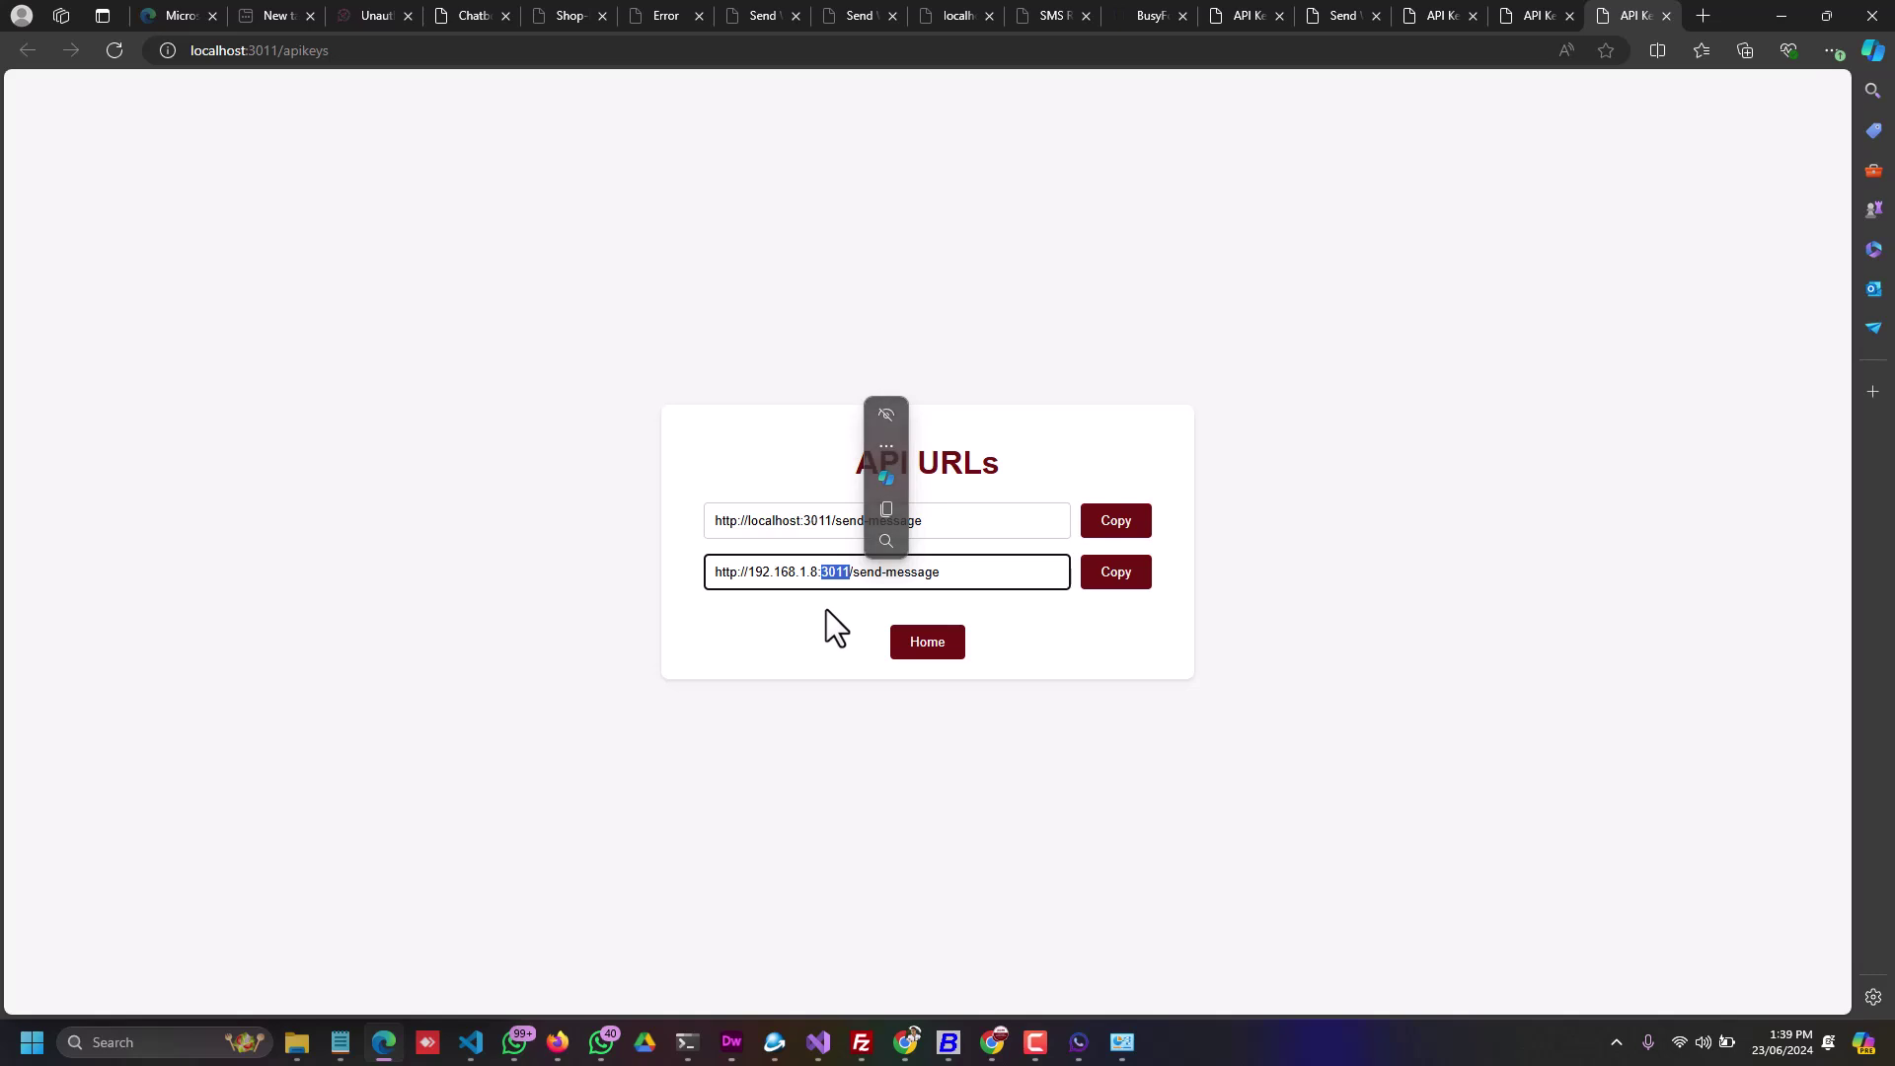
left_click(837, 573)
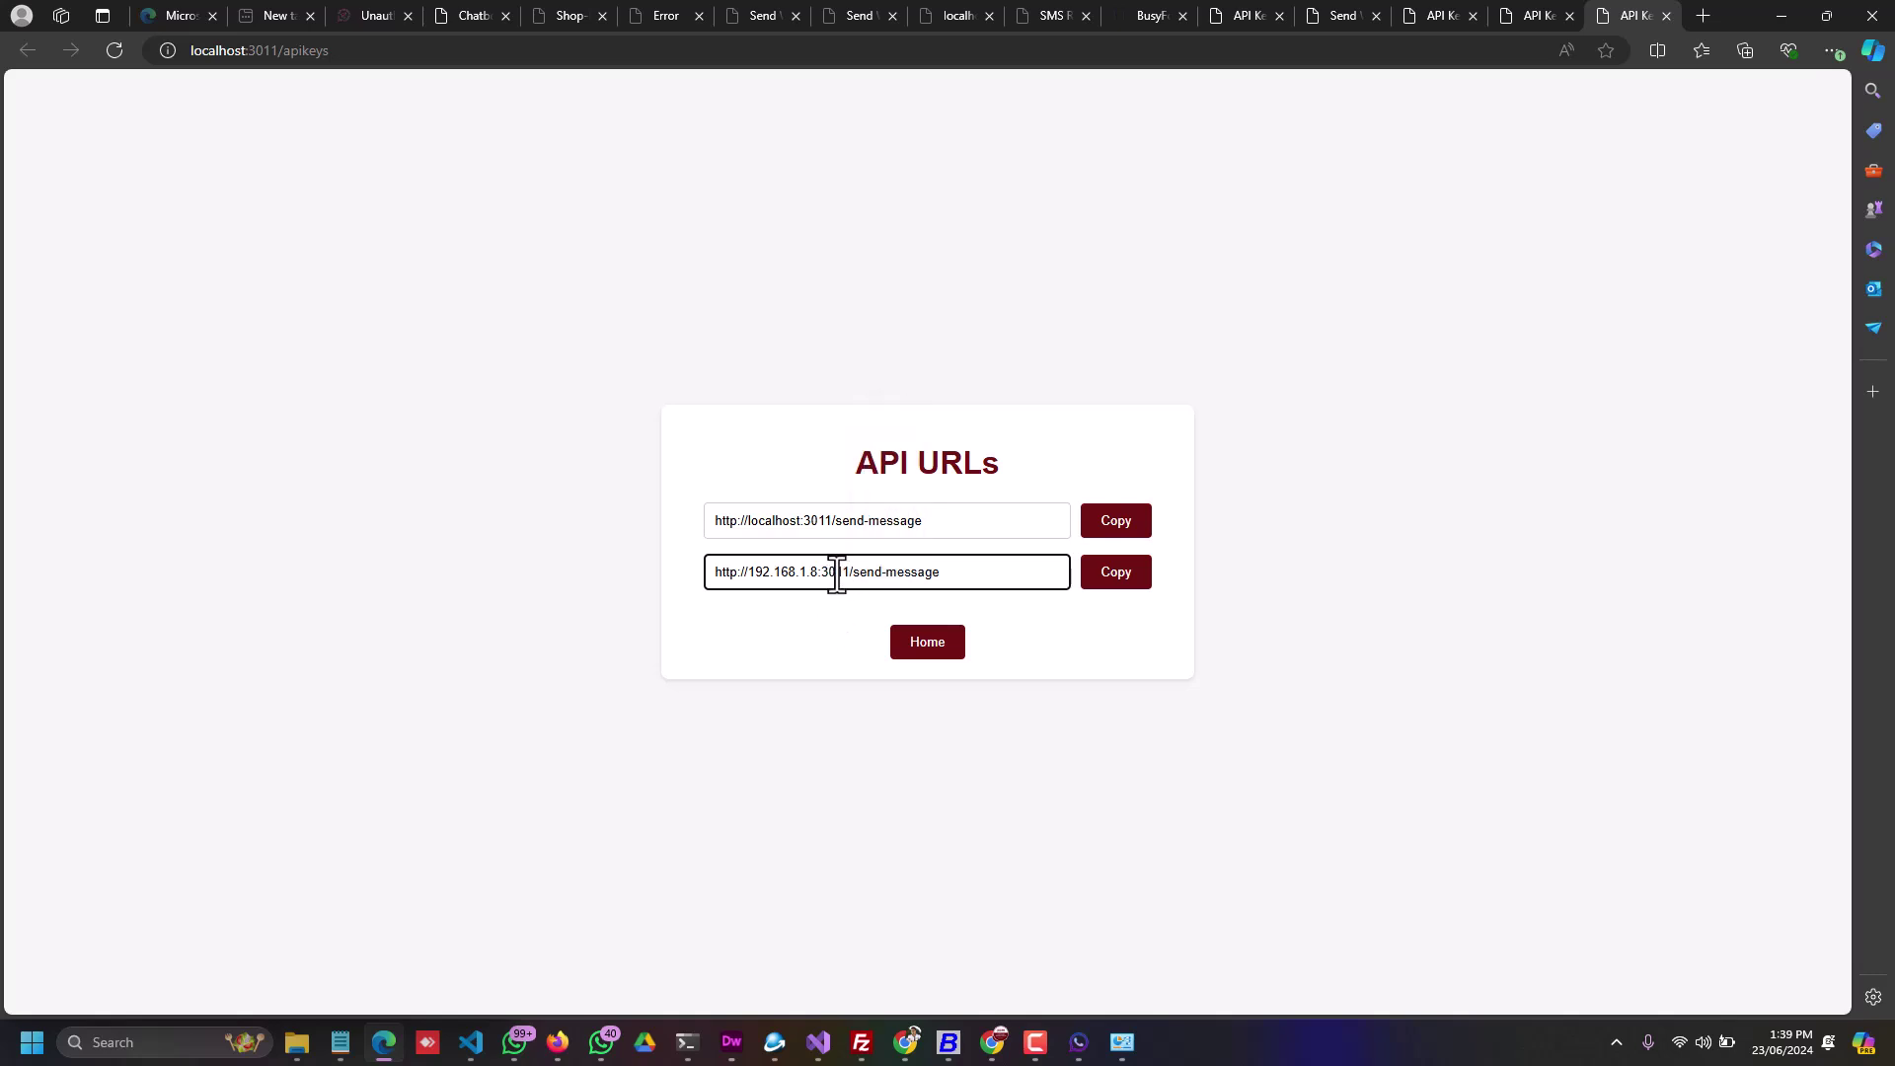
left_click(1121, 578)
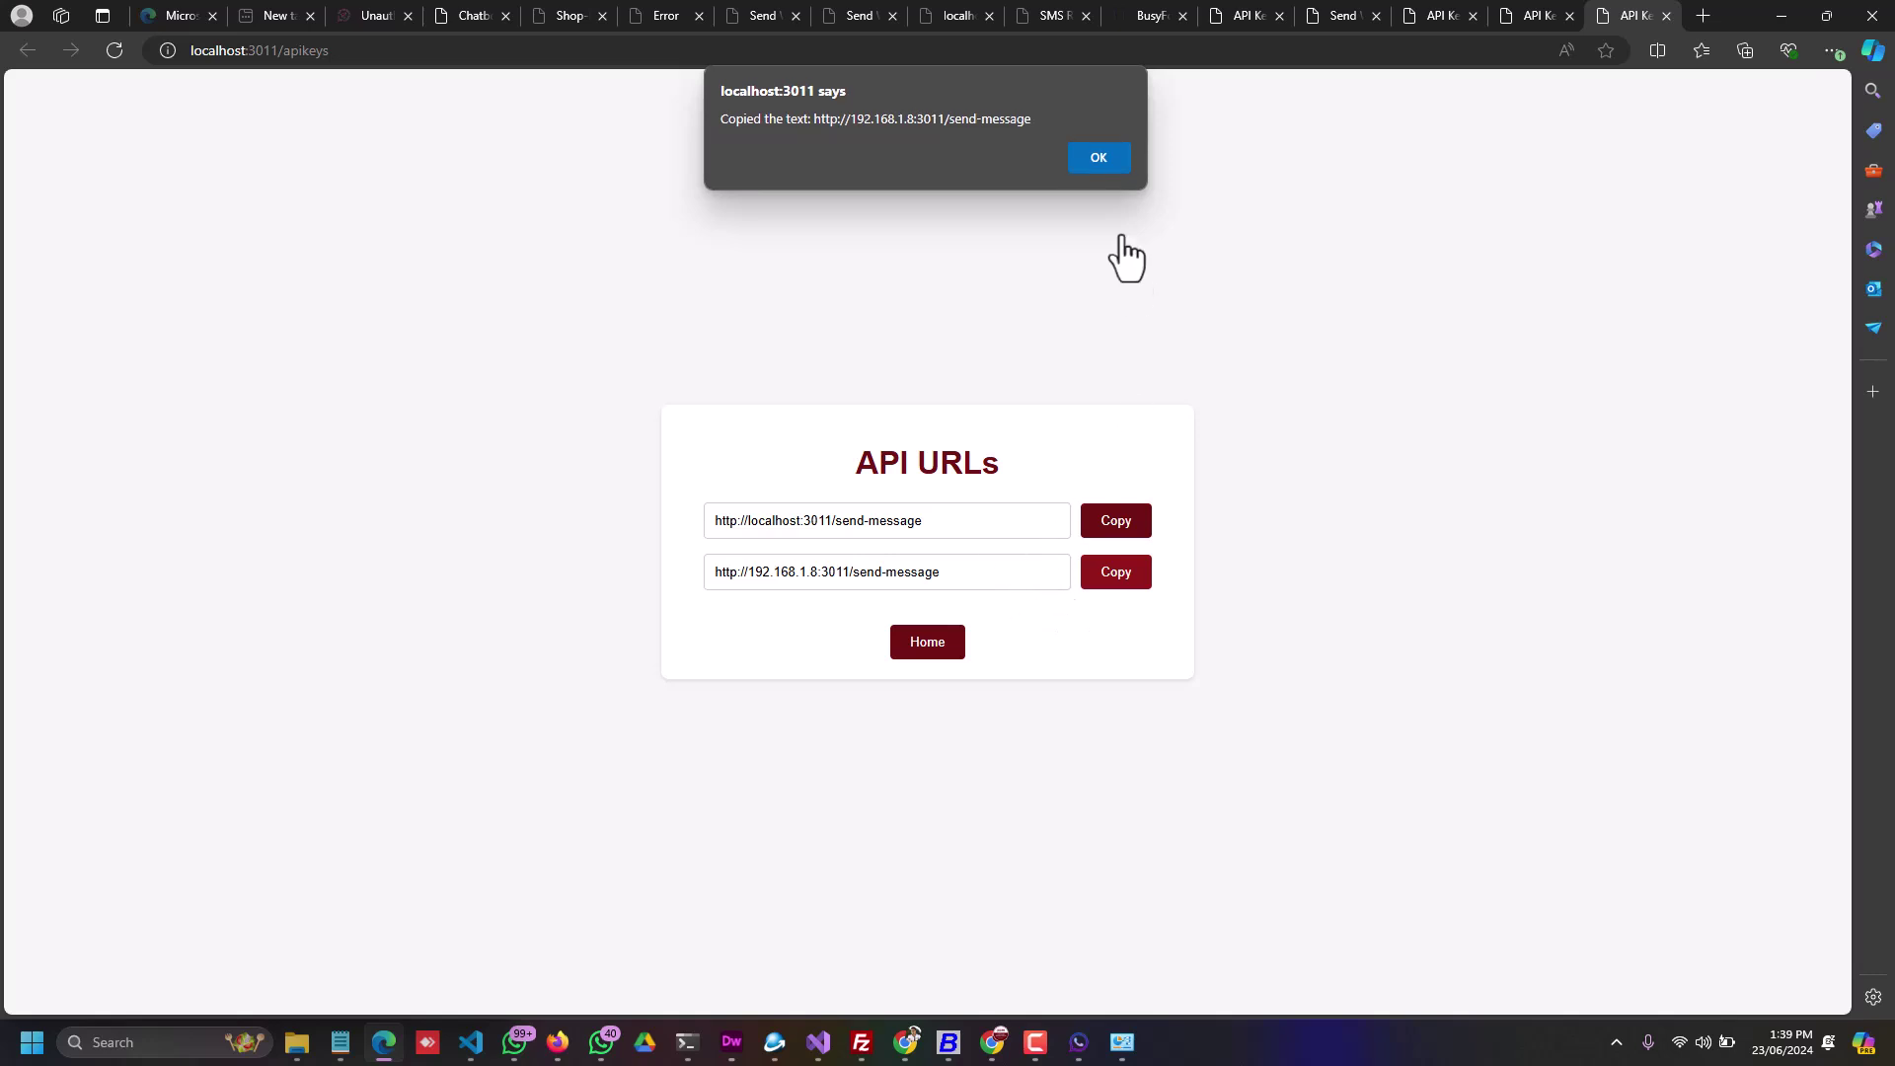
left_click(1090, 153)
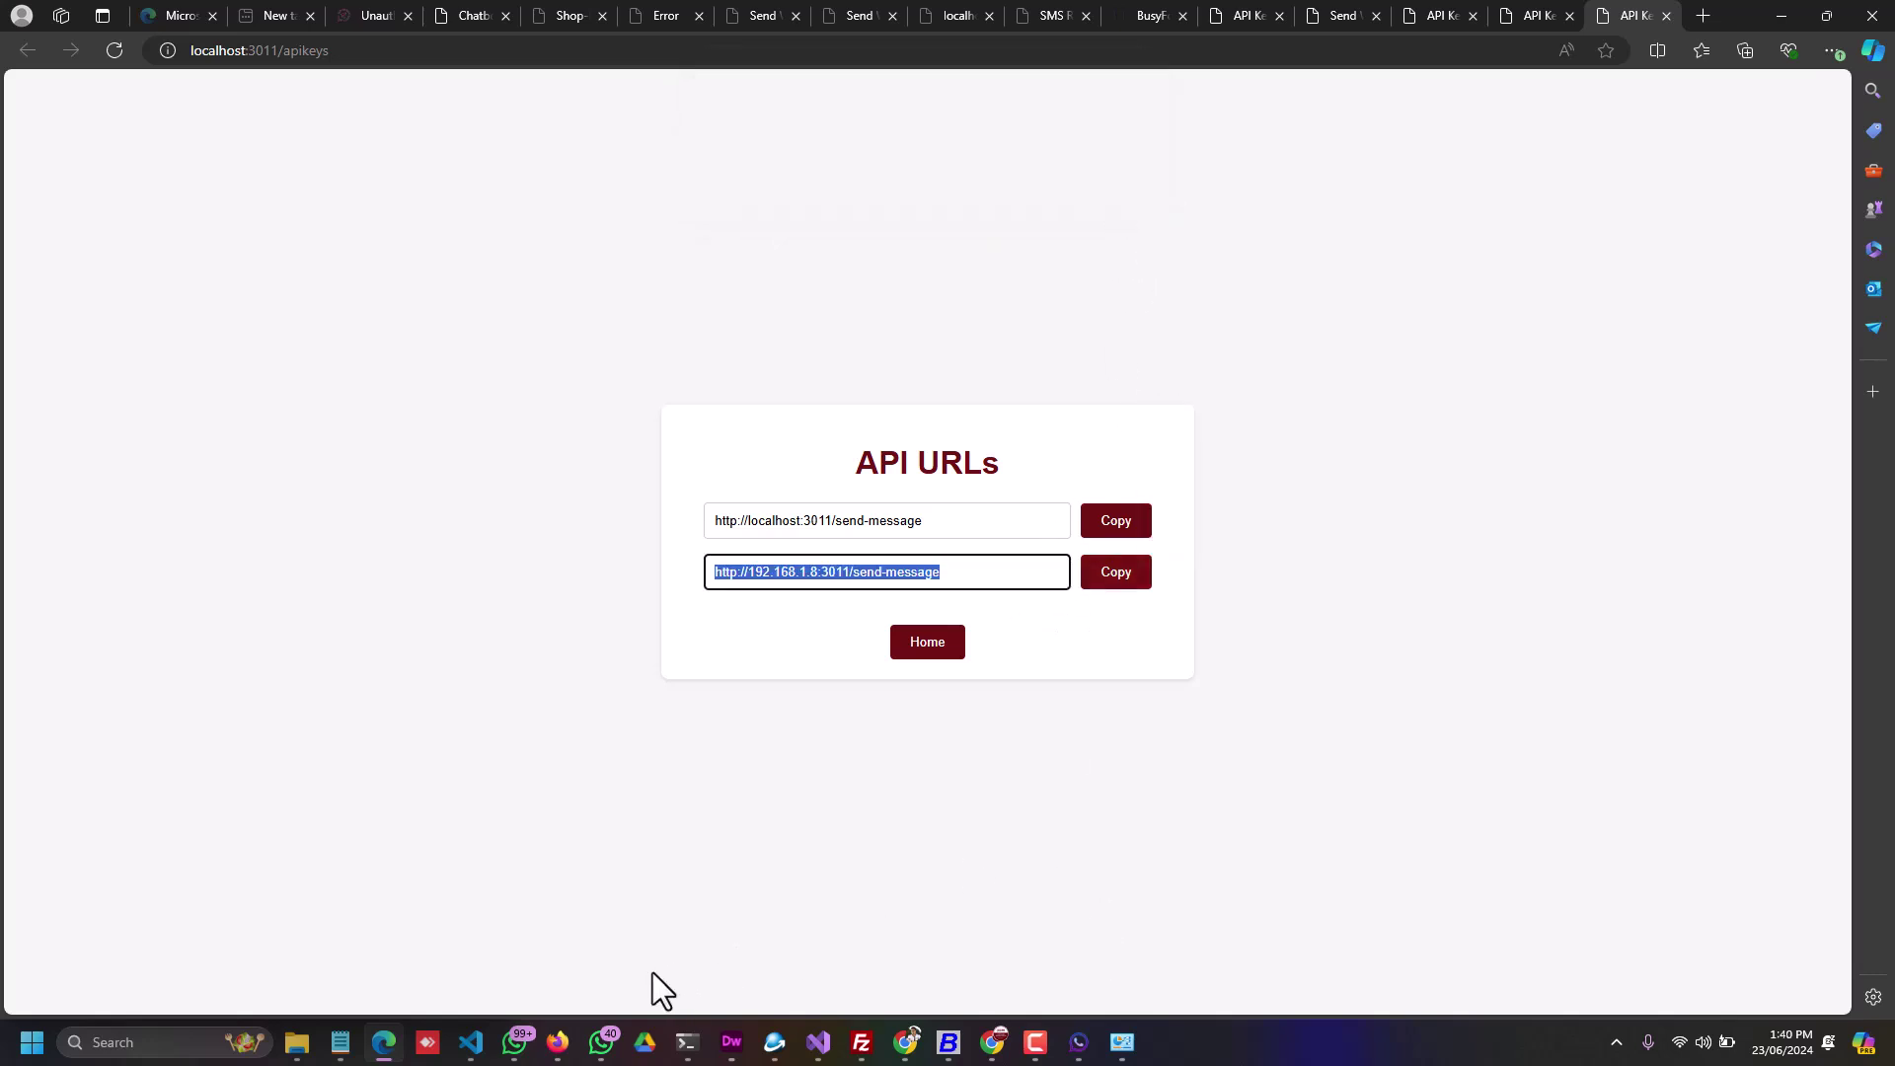
Step: Check the BMS SMS API URL in SMS Configuration, then return to the sales voucher
left_click(948, 1043)
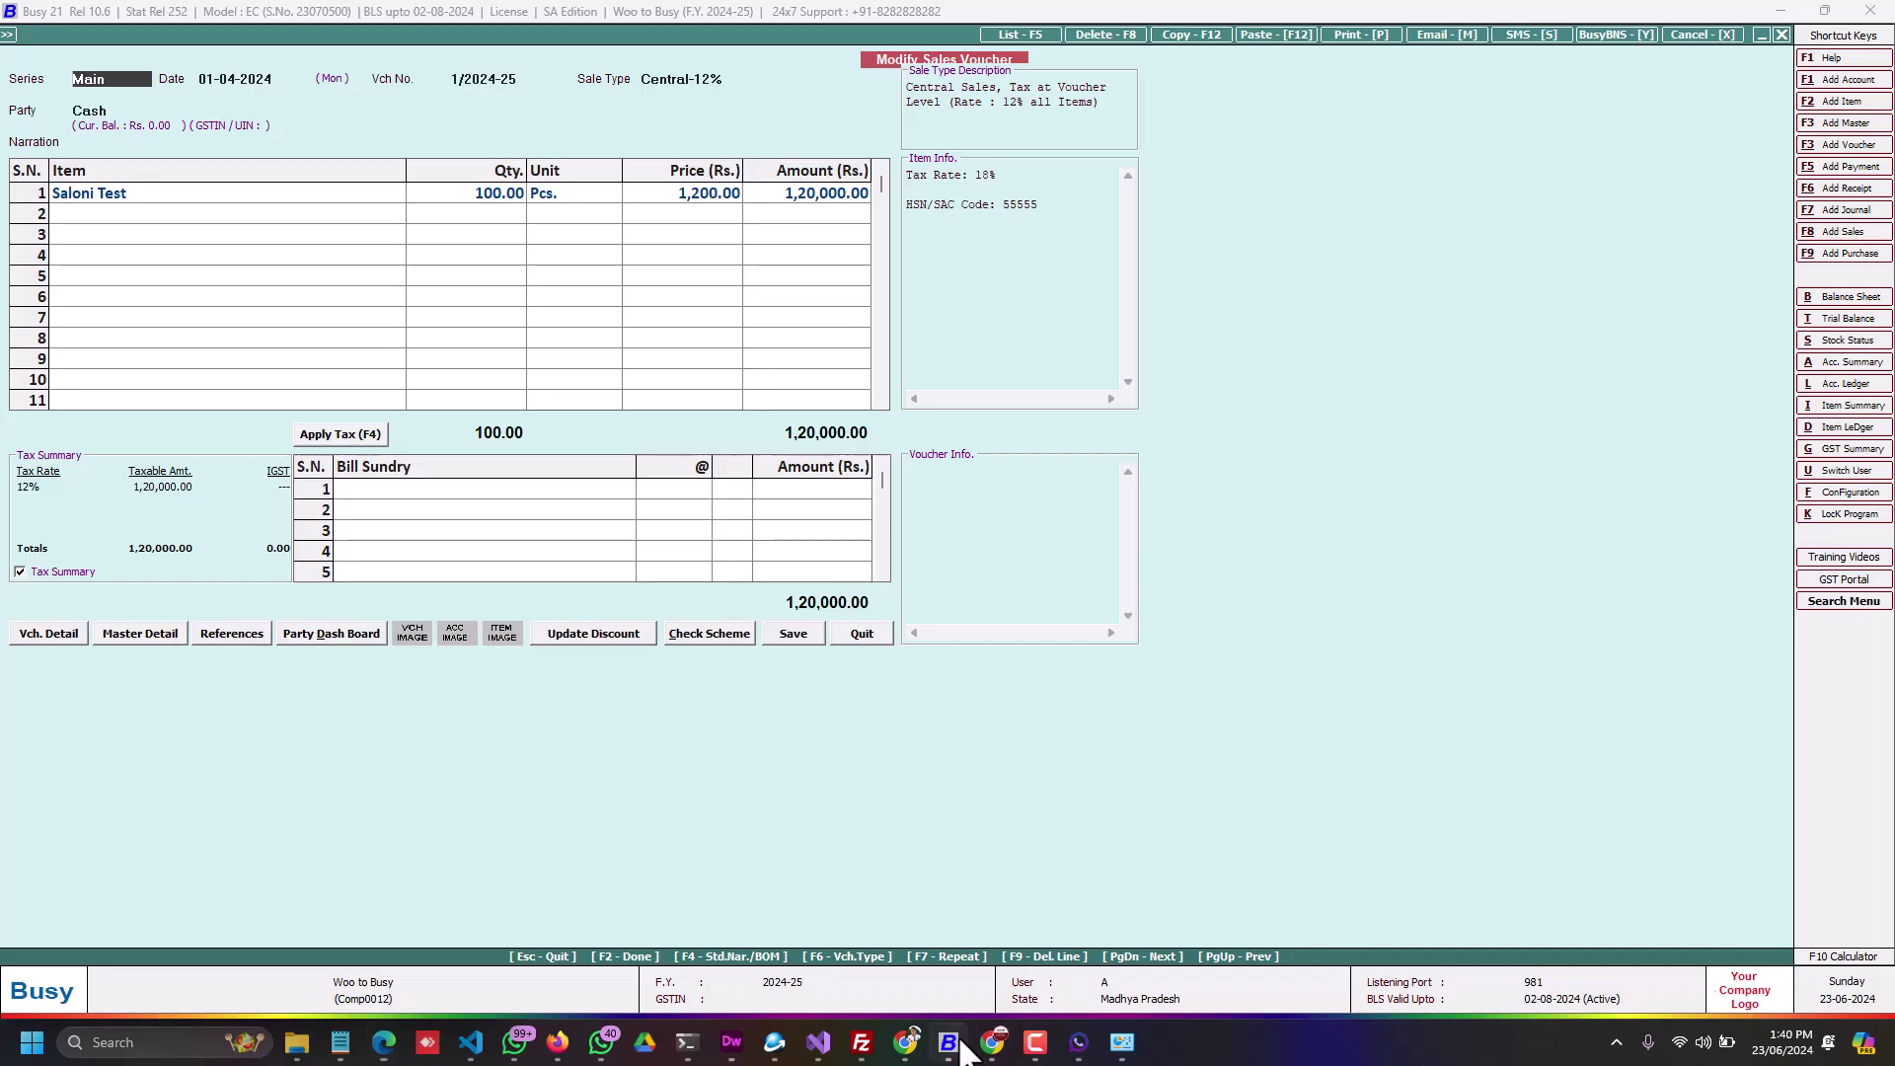
key("alt+f")
key("Down")
key("Down")
key("Down")
key("Down")
key("Down")
key("Down")
key("Down")
key("Down")
key("Down")
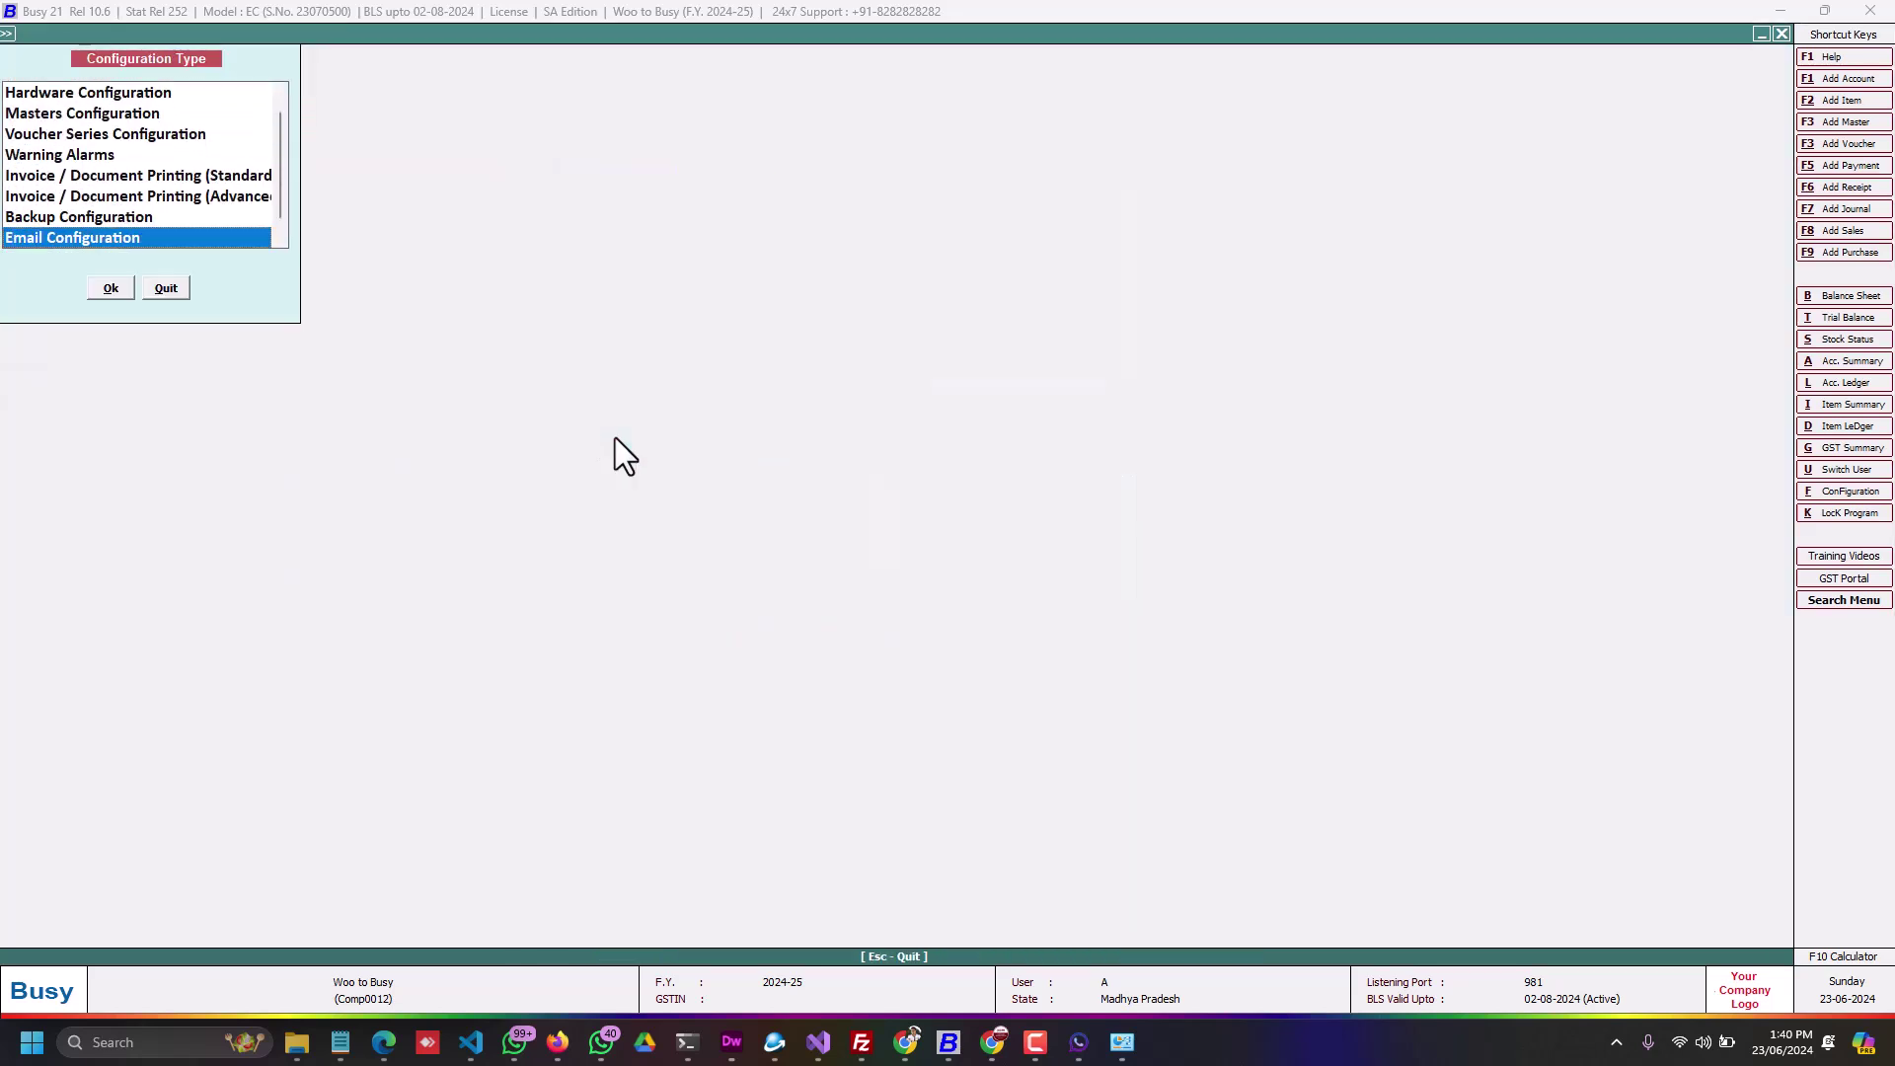
key("Return")
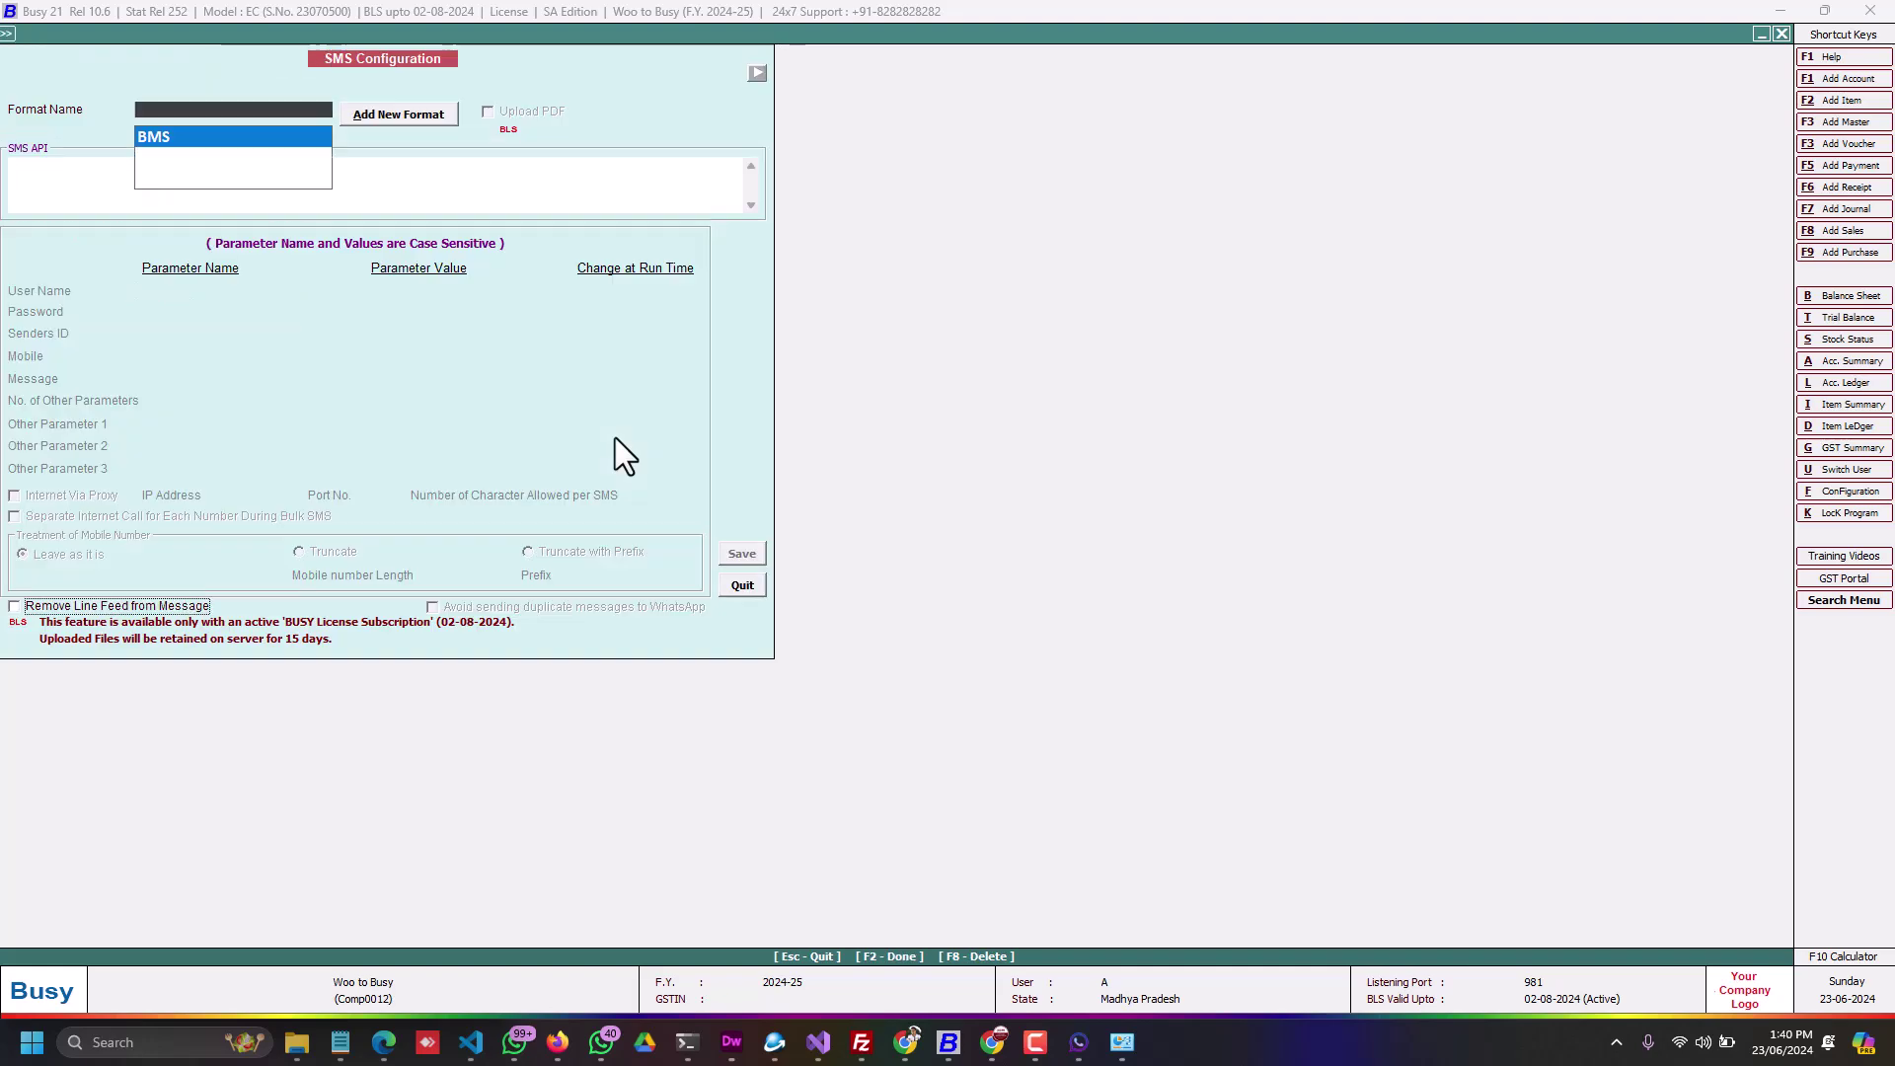
left_click_drag(295, 168, 6, 169)
key("Escape")
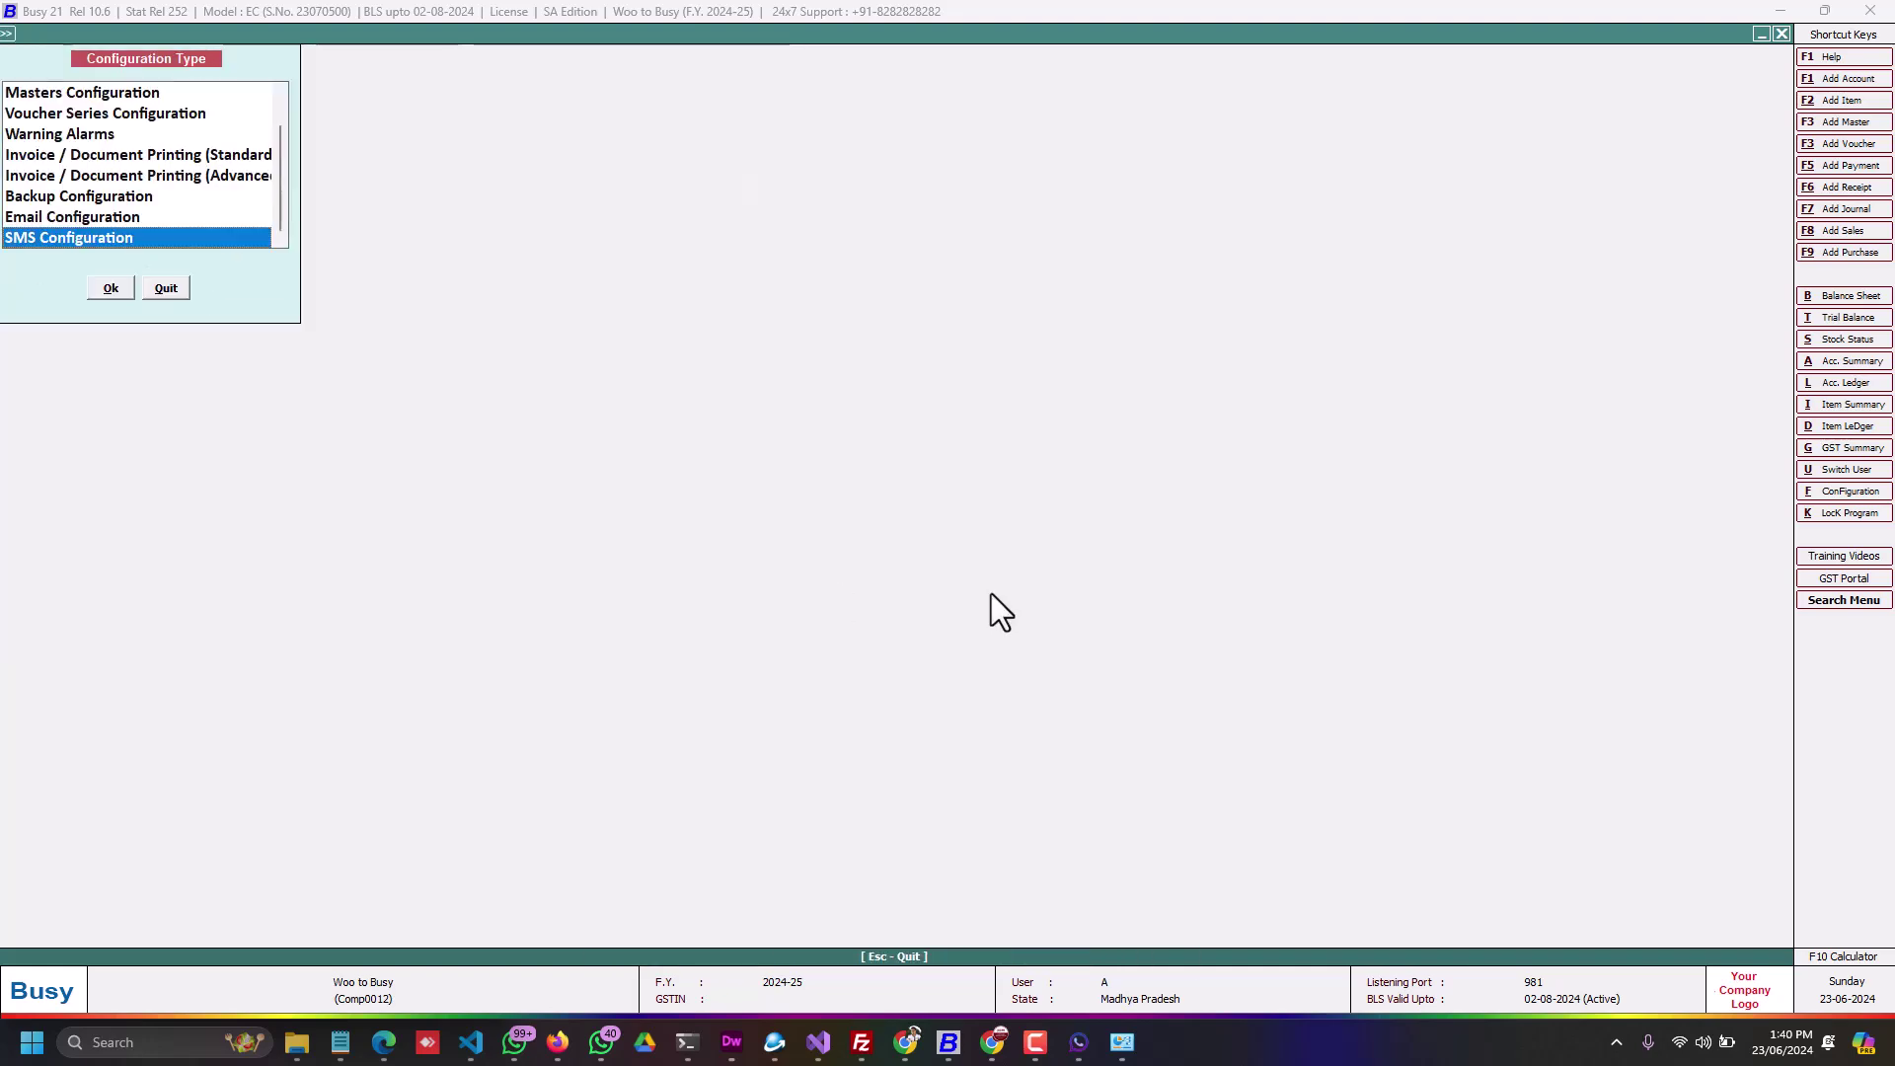
key("Escape")
key("Escape")
key("Right")
key("Return")
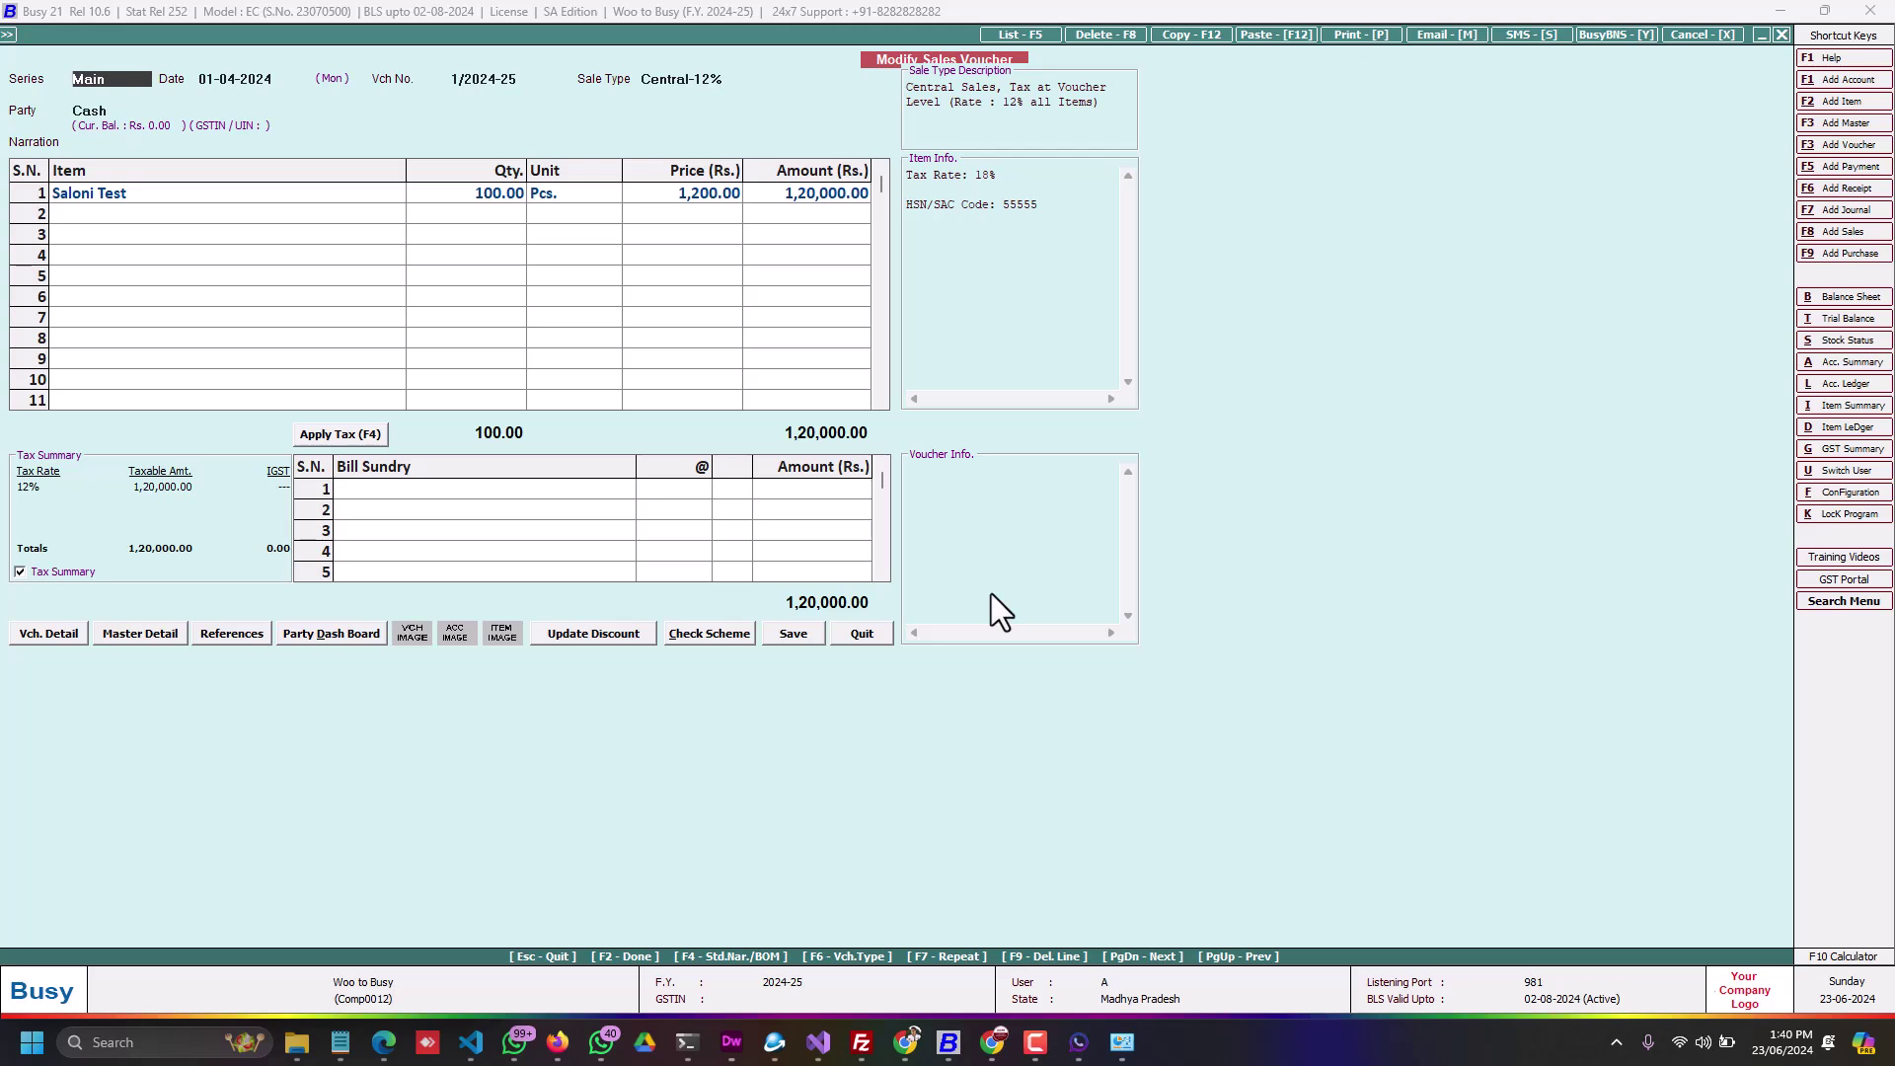
Step: Send the voucher's invoice SMS in STANDARD format through Internet/BMS
key("alt+s")
key("Return")
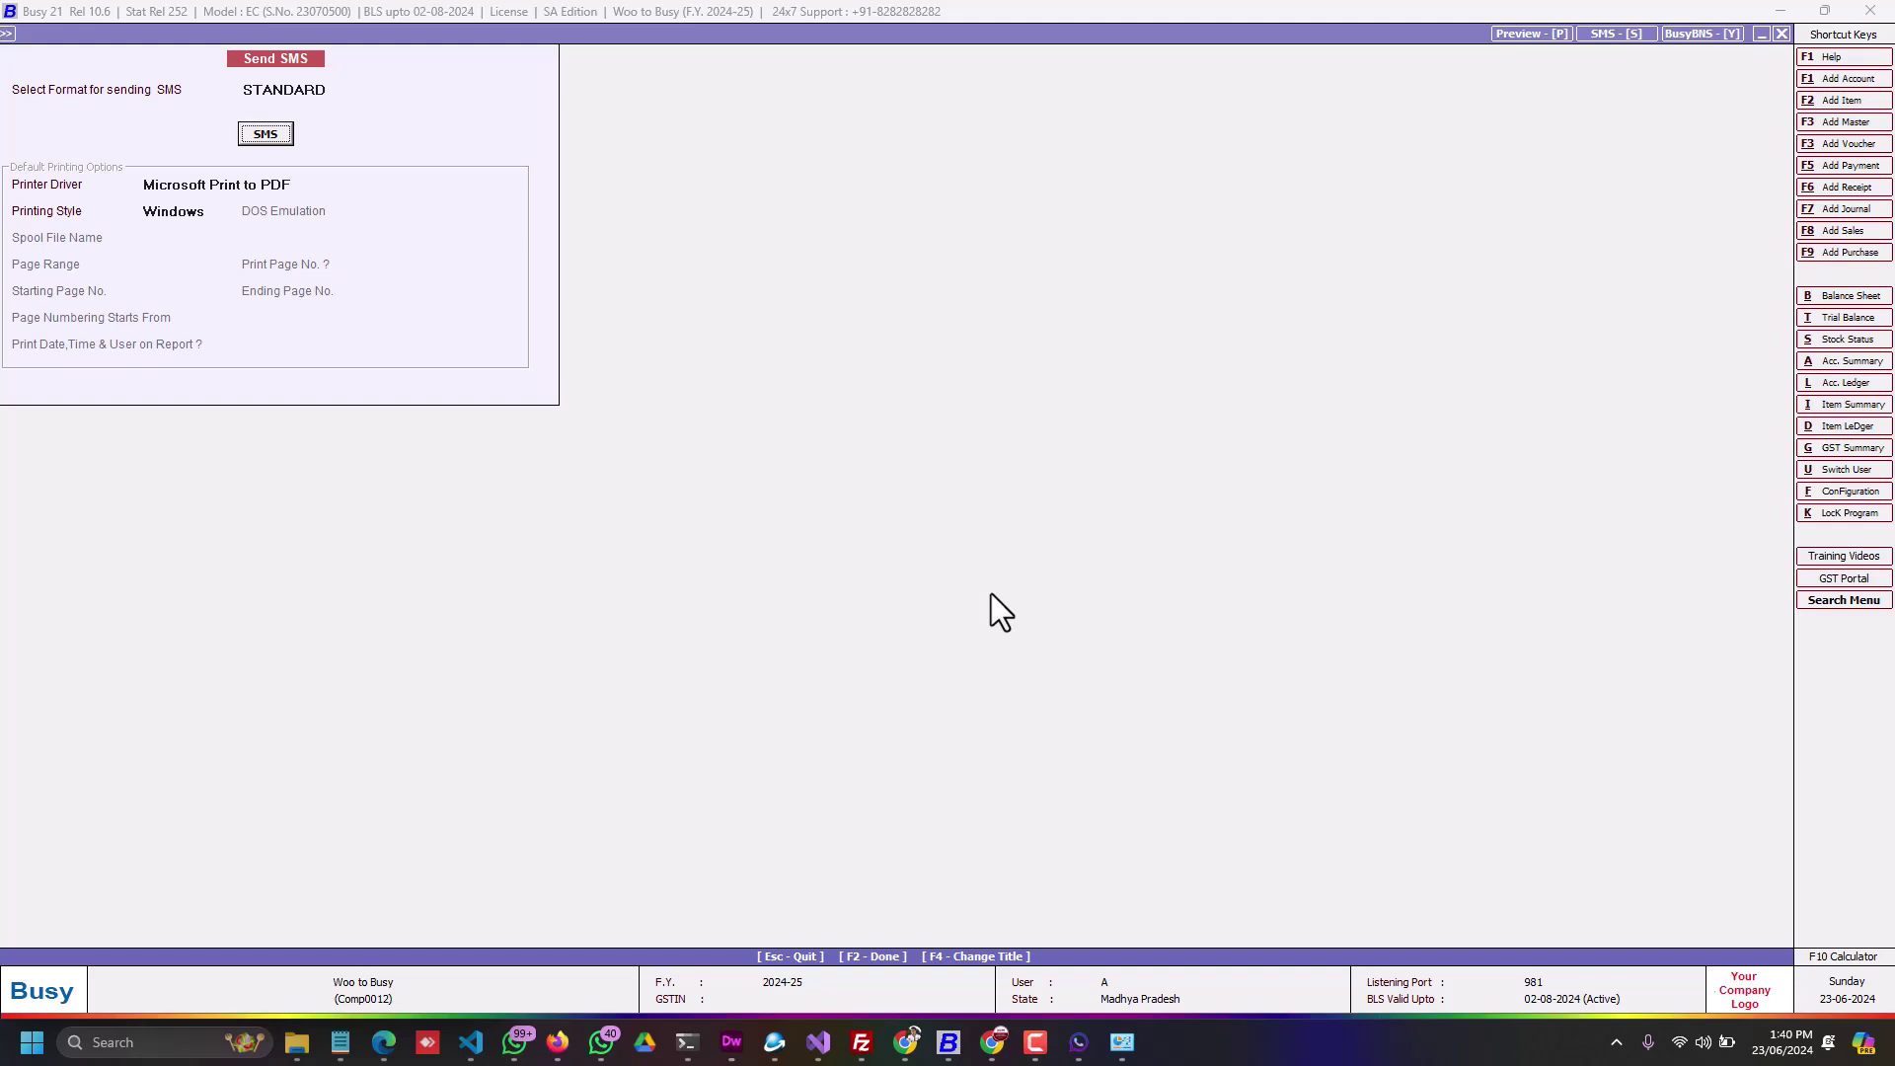
key("Return")
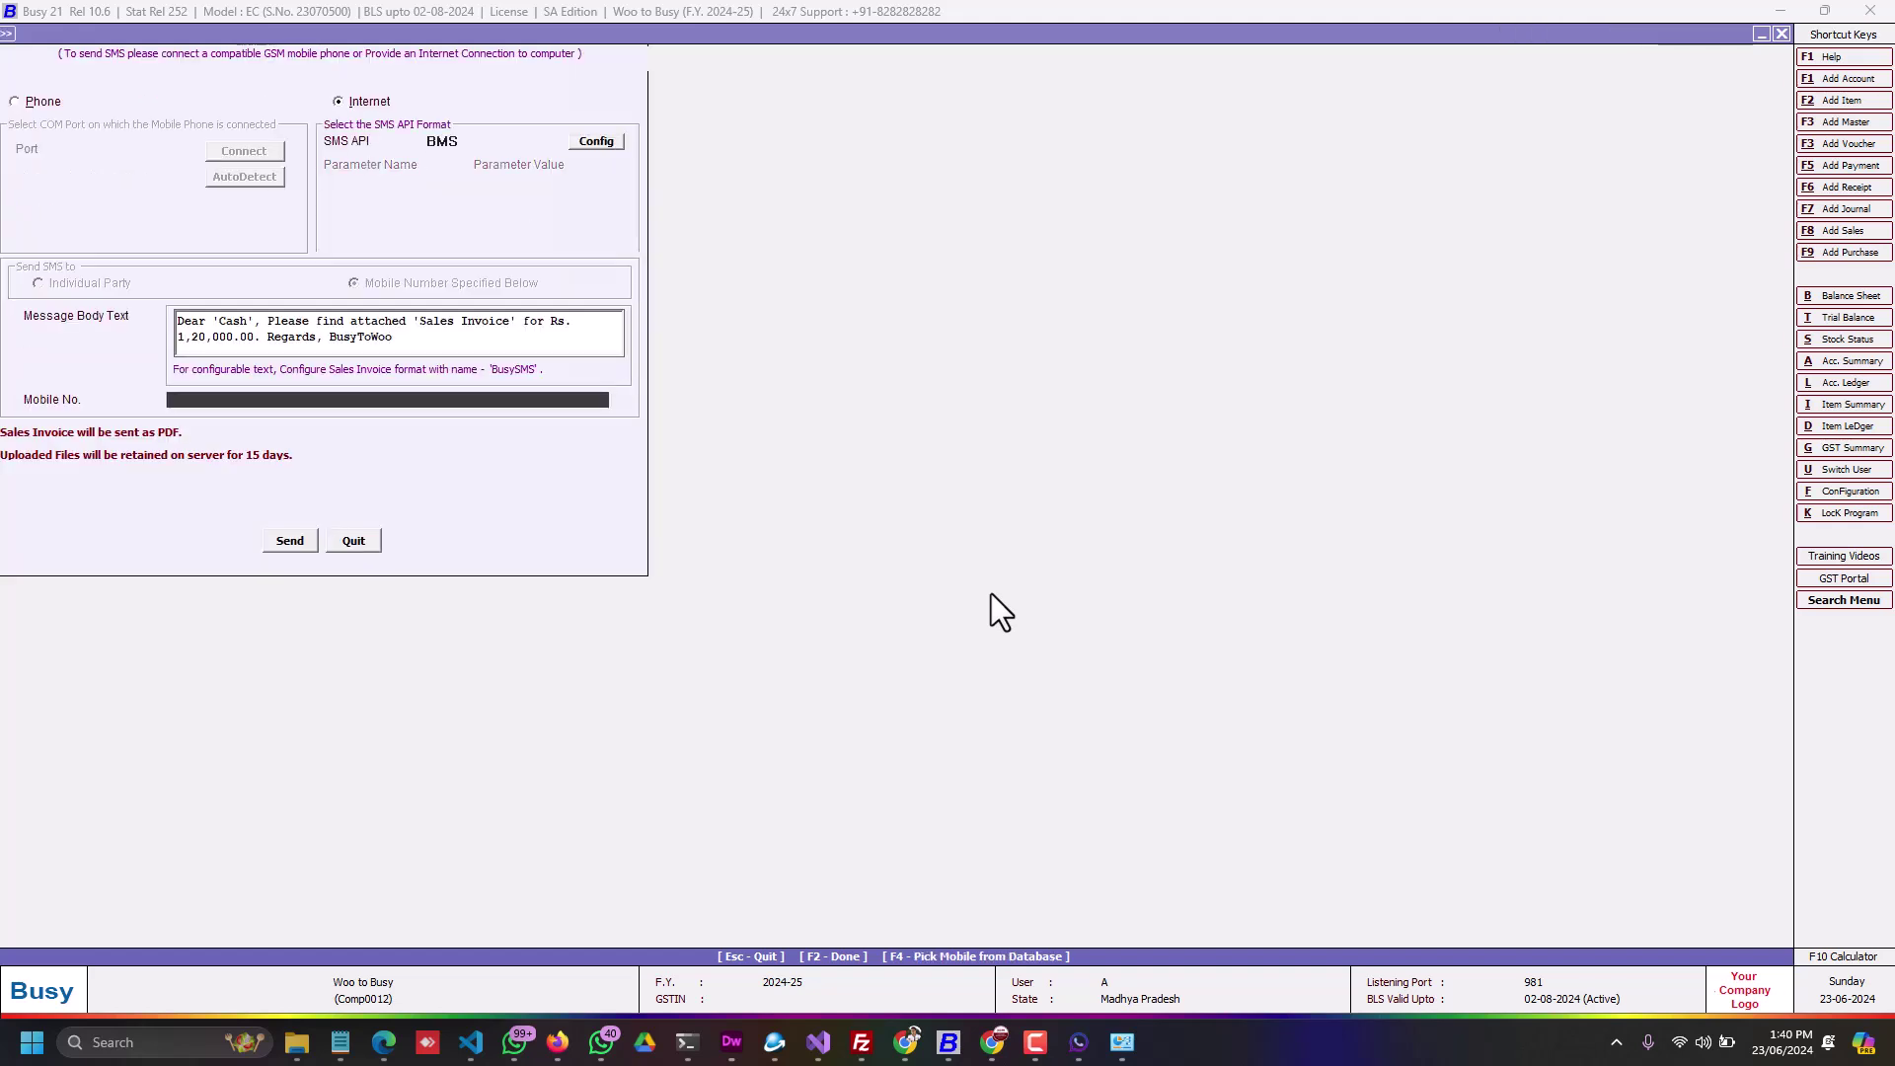
key("Return")
key("Return")
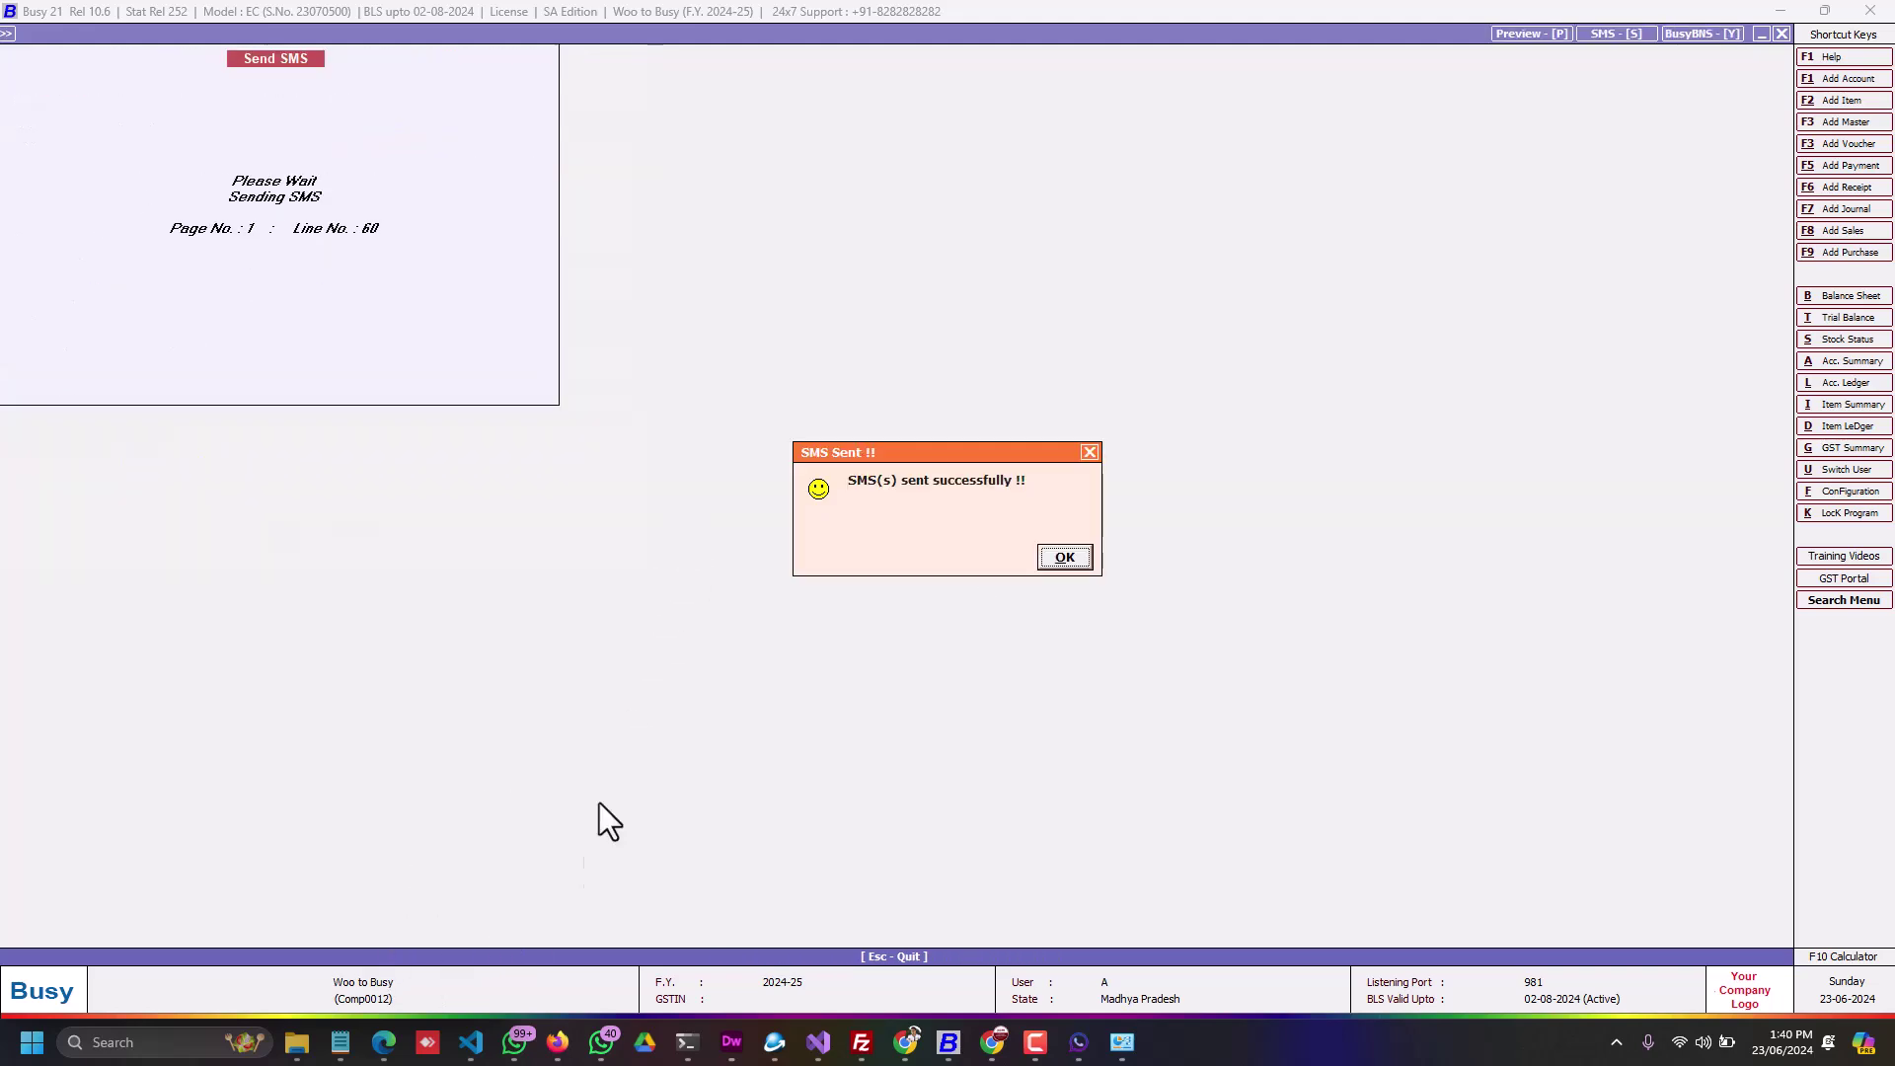
Step: Check the sent invoice in WhatsApp and dismiss Busy's success message
left_click(514, 1042)
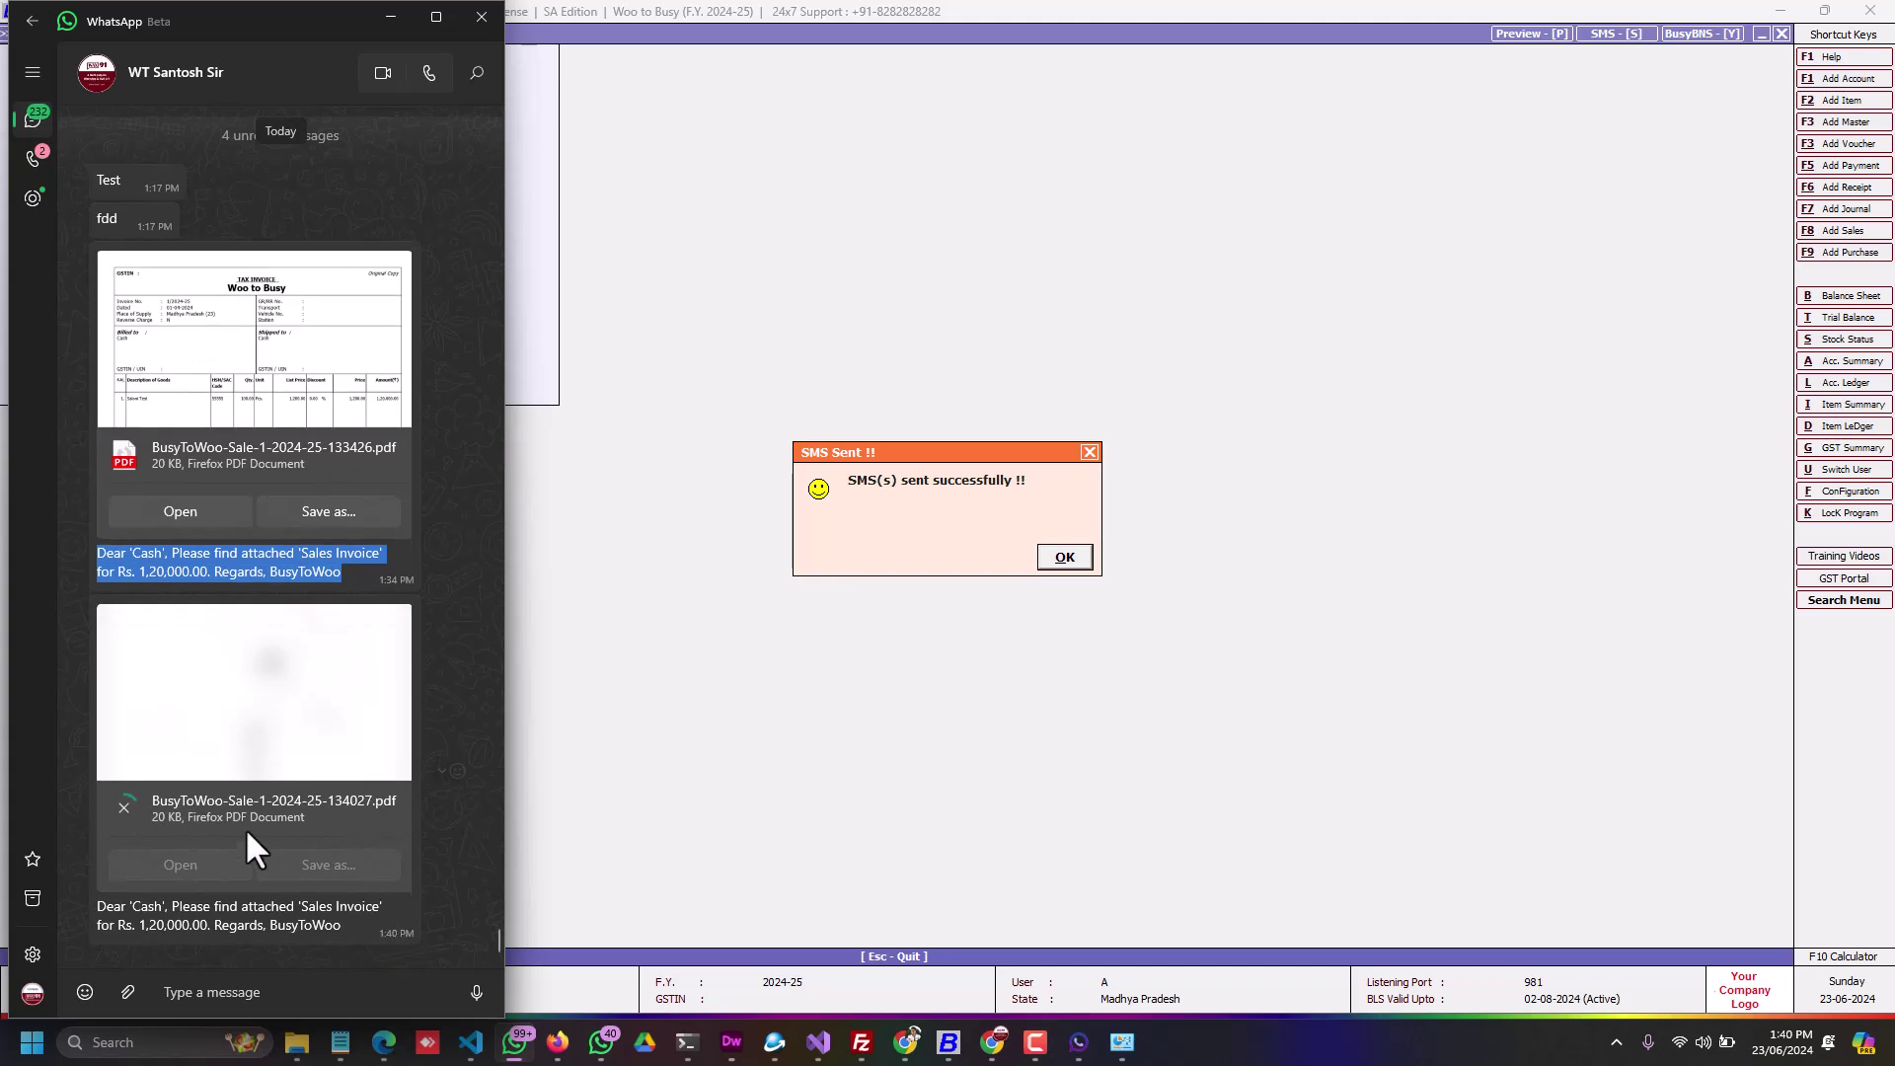
left_click_drag(100, 910, 350, 933)
left_click(263, 923)
left_click(1064, 557)
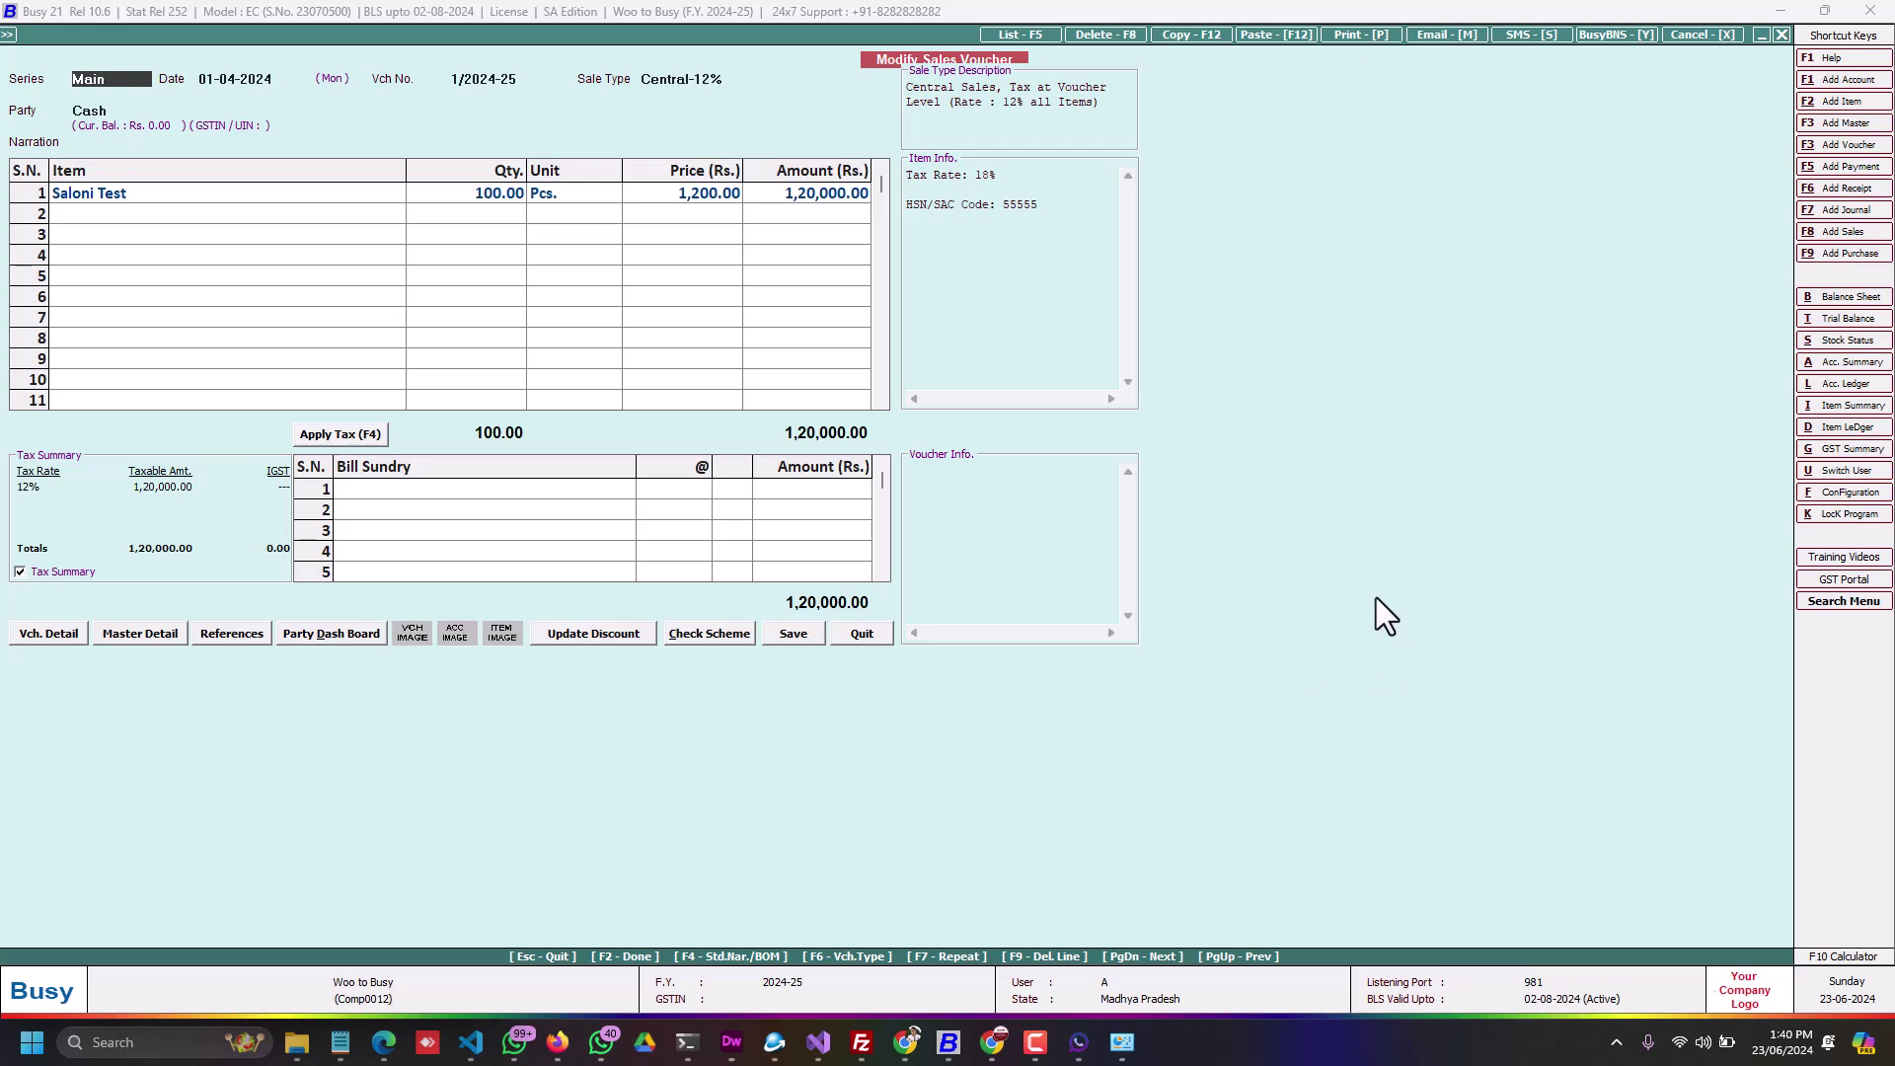
Step: Reopen API Controller from the system tray, move it aside, and open Group ID
left_click(1078, 1041)
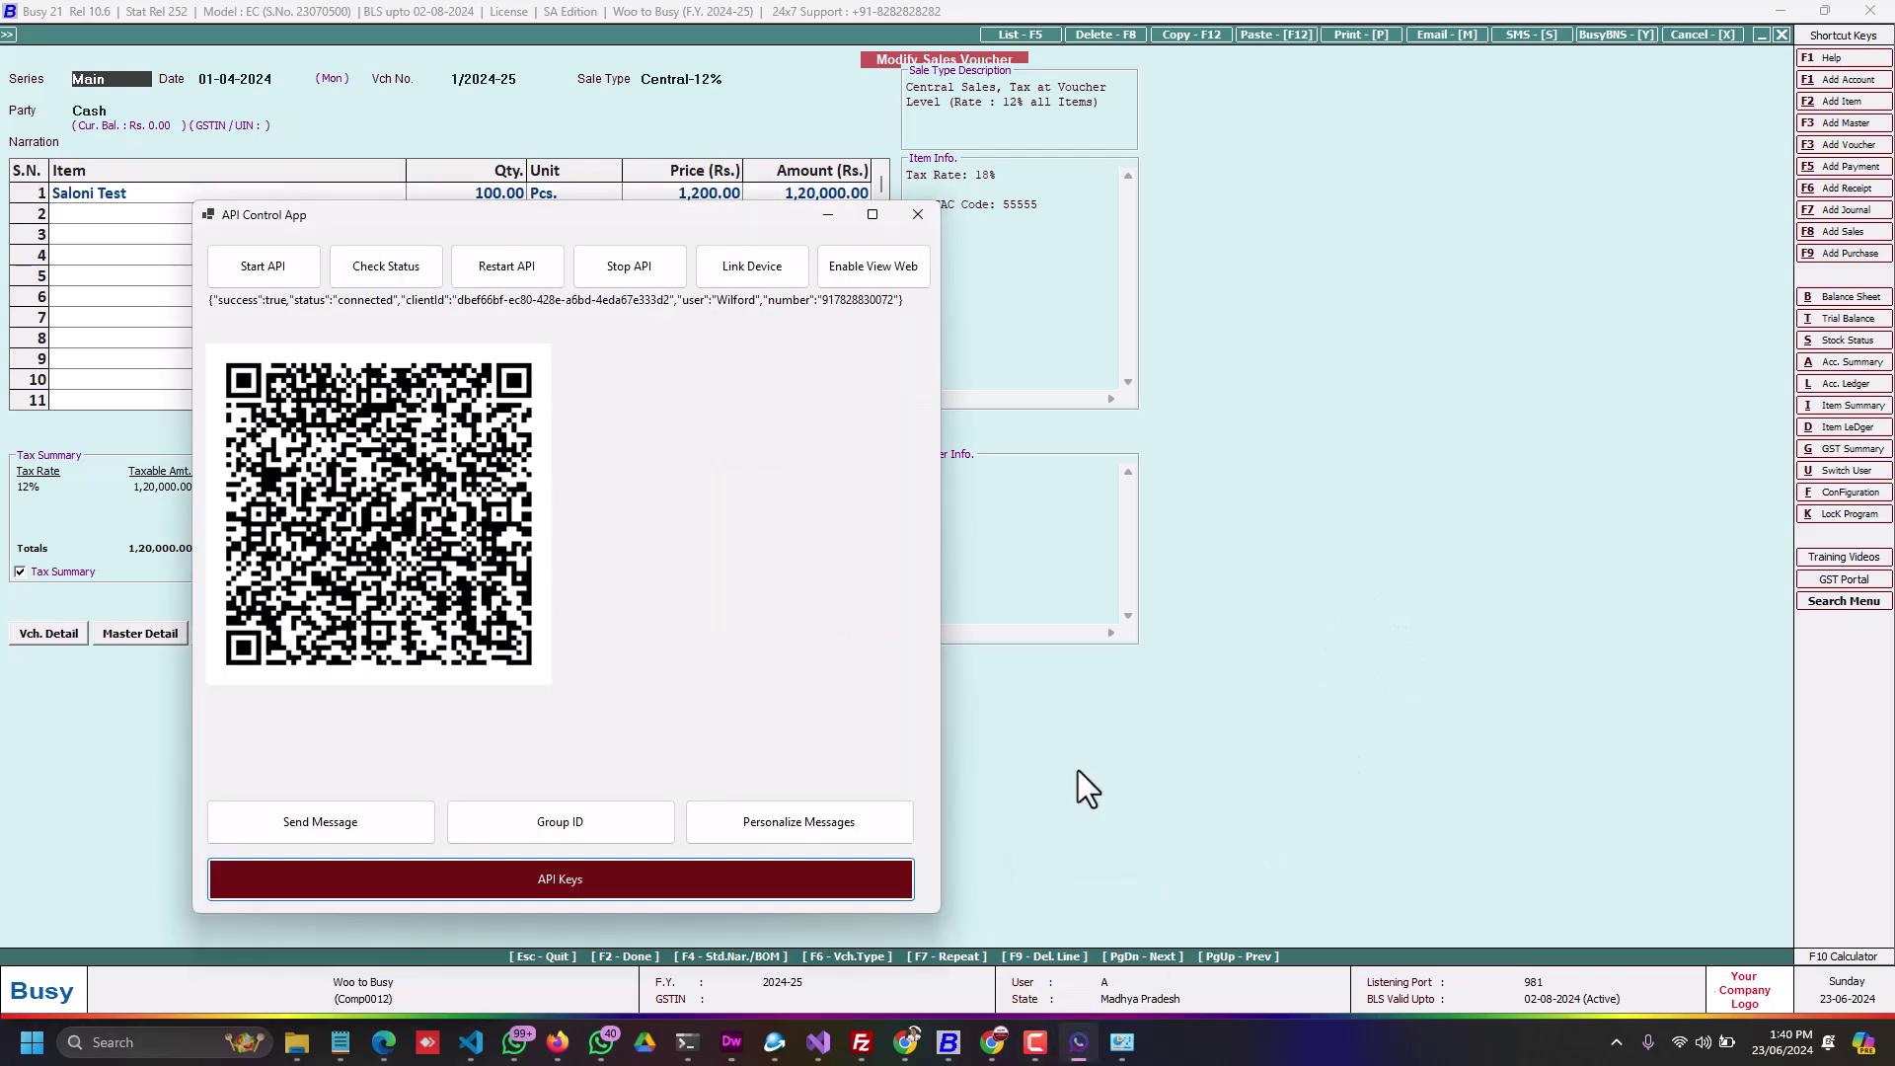
left_click(827, 215)
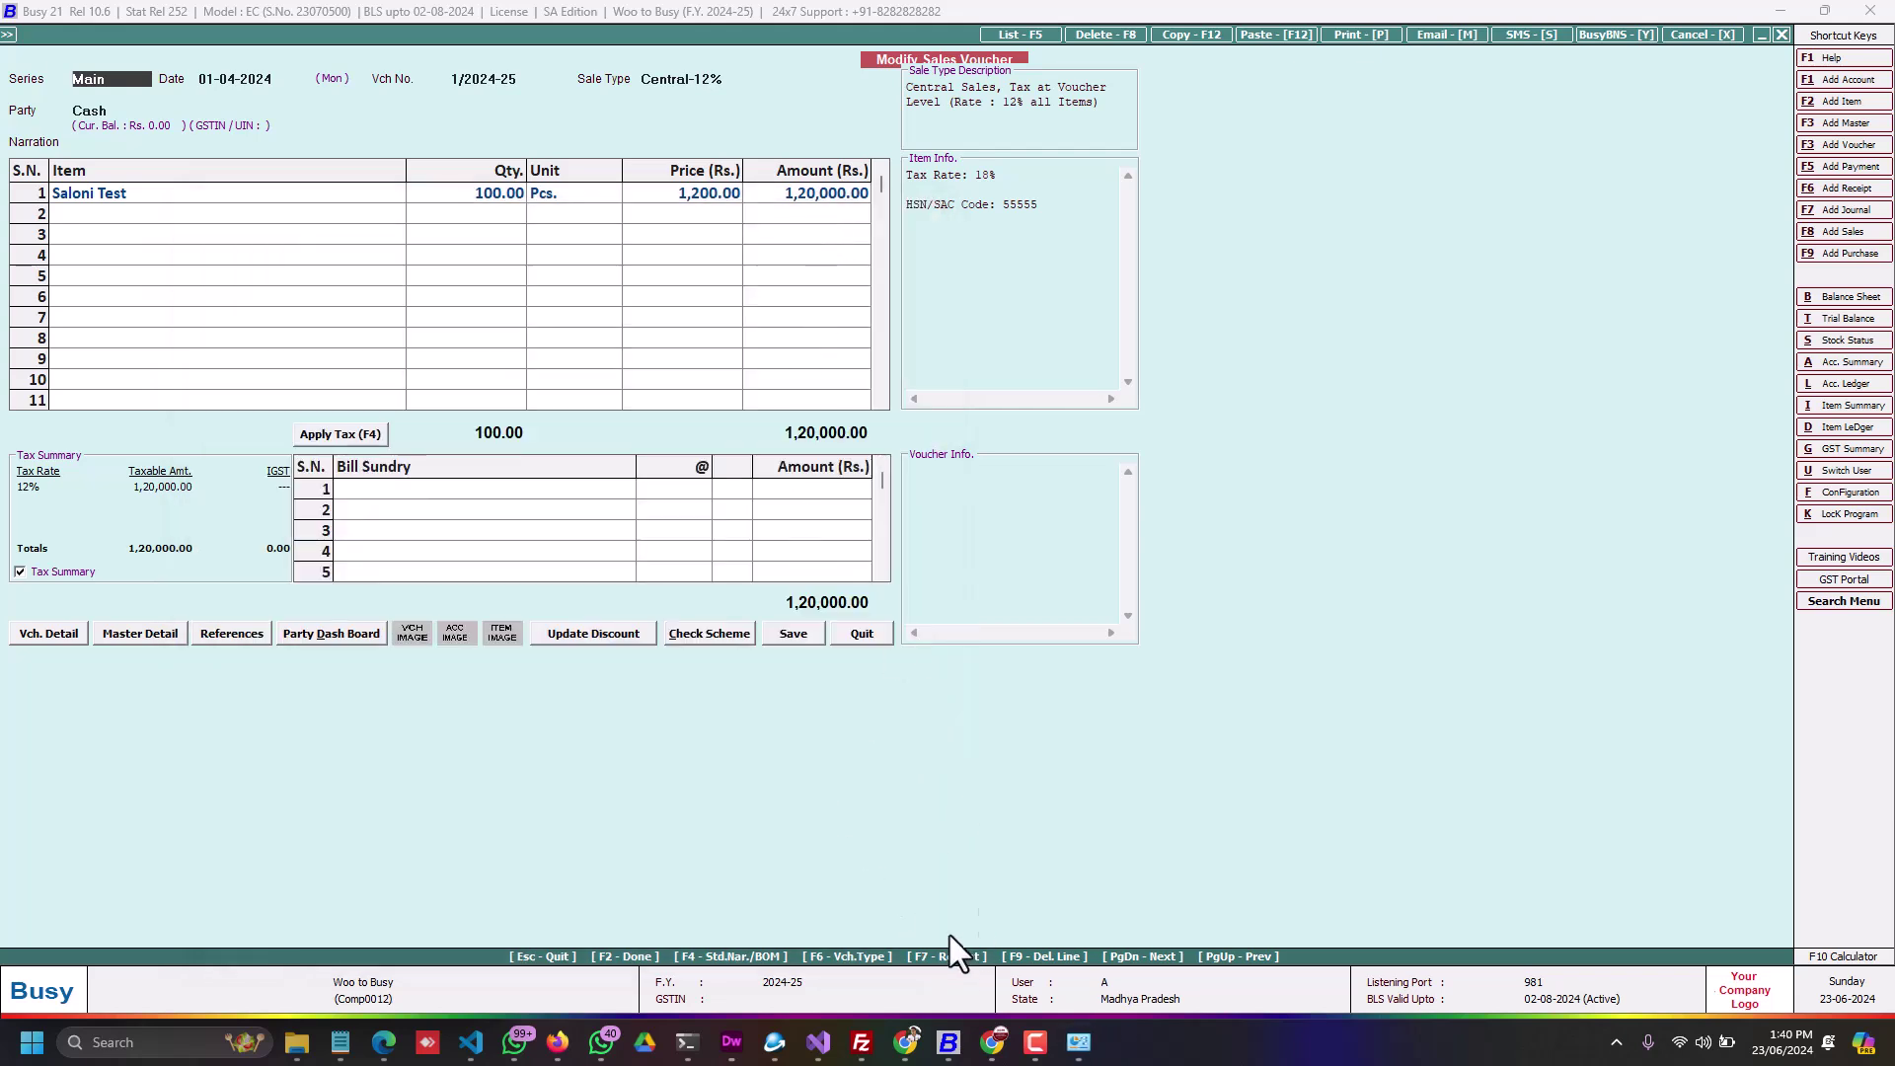
left_click(1618, 1045)
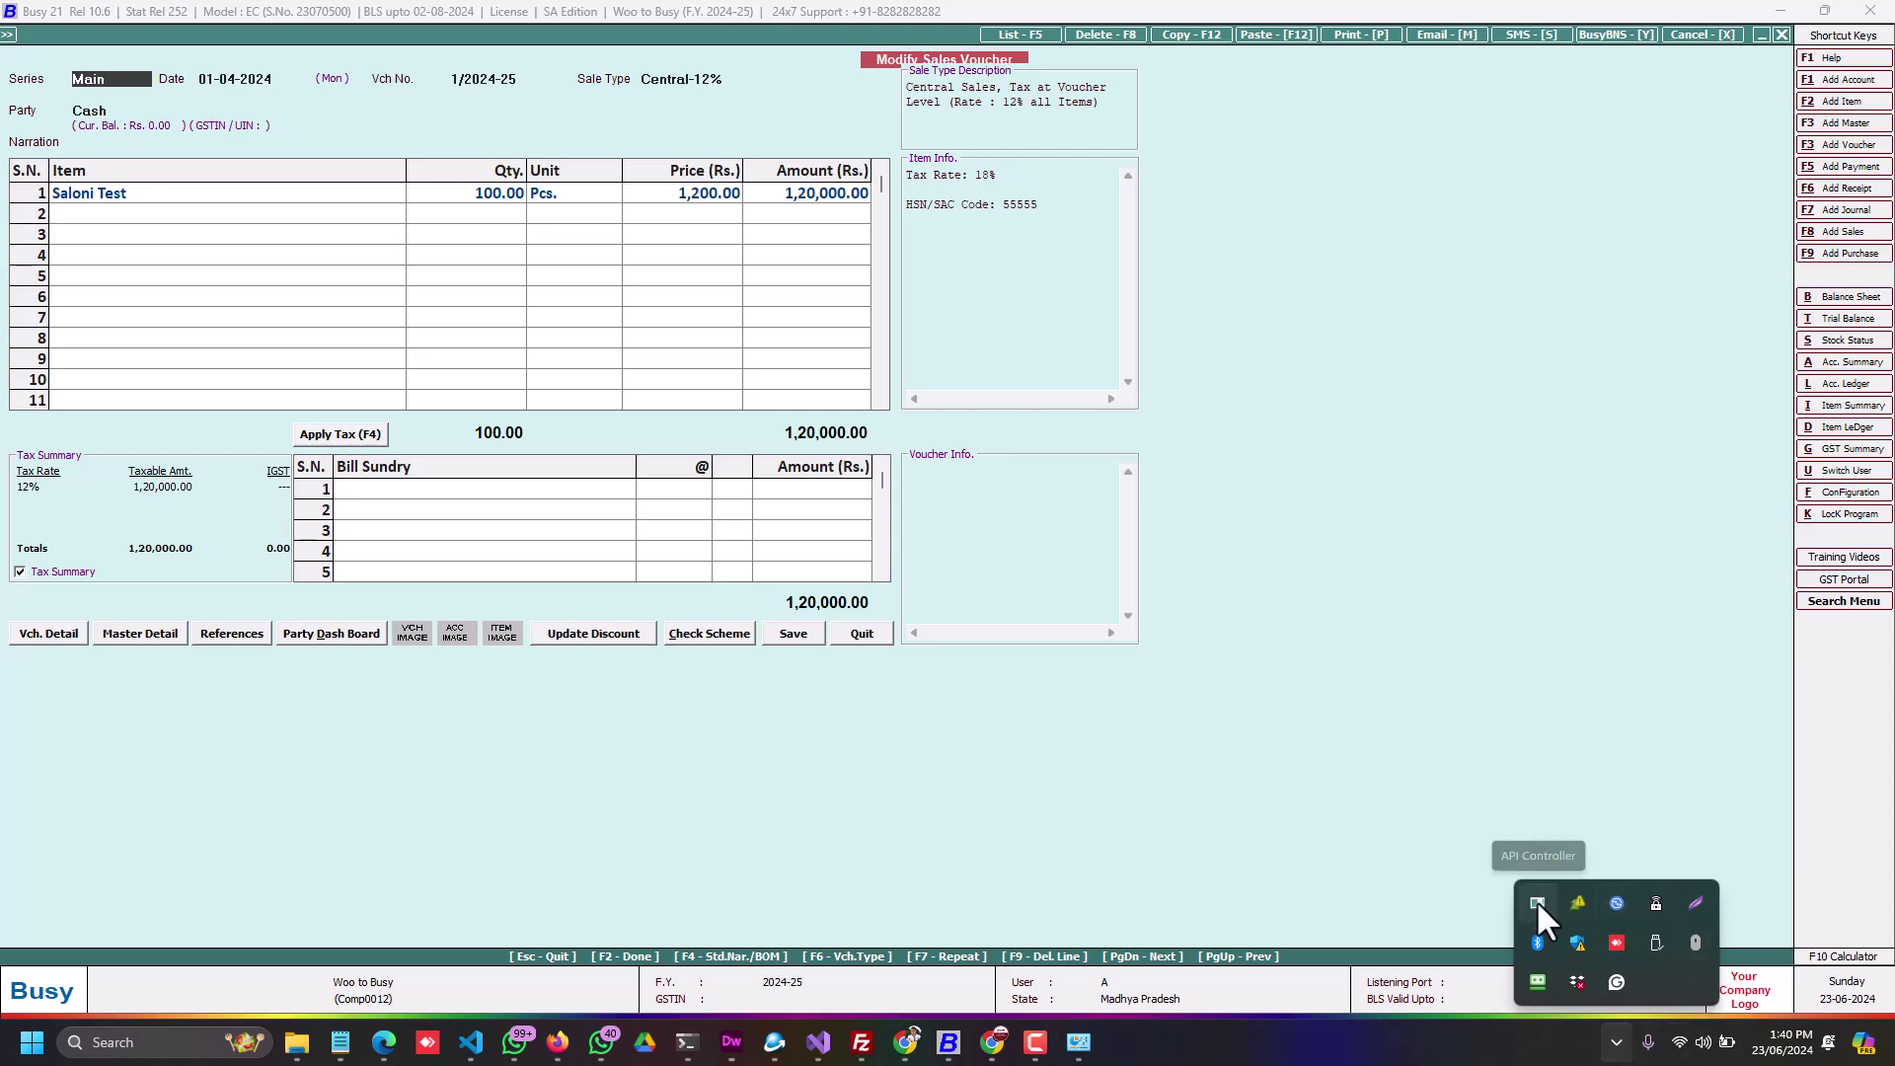
left_click(1537, 901)
left_click_drag(440, 223, 770, 246)
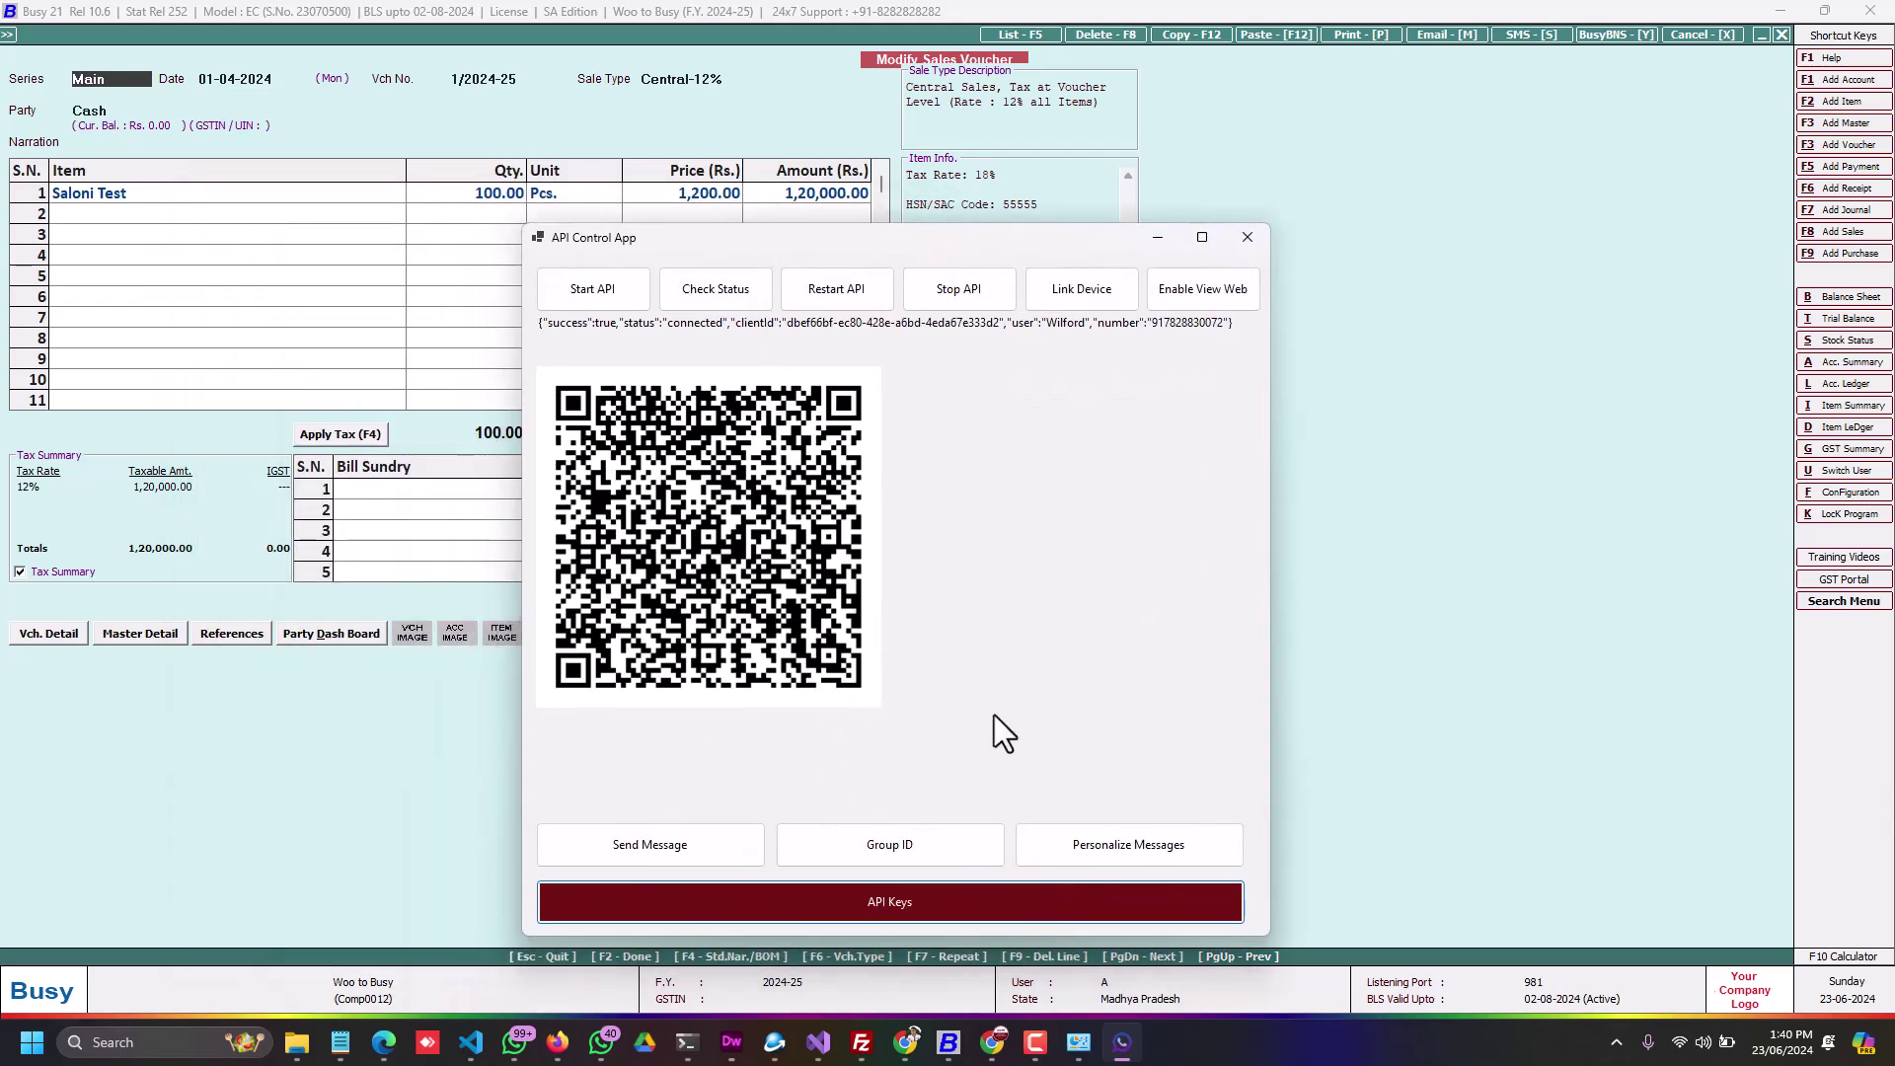
left_click(874, 846)
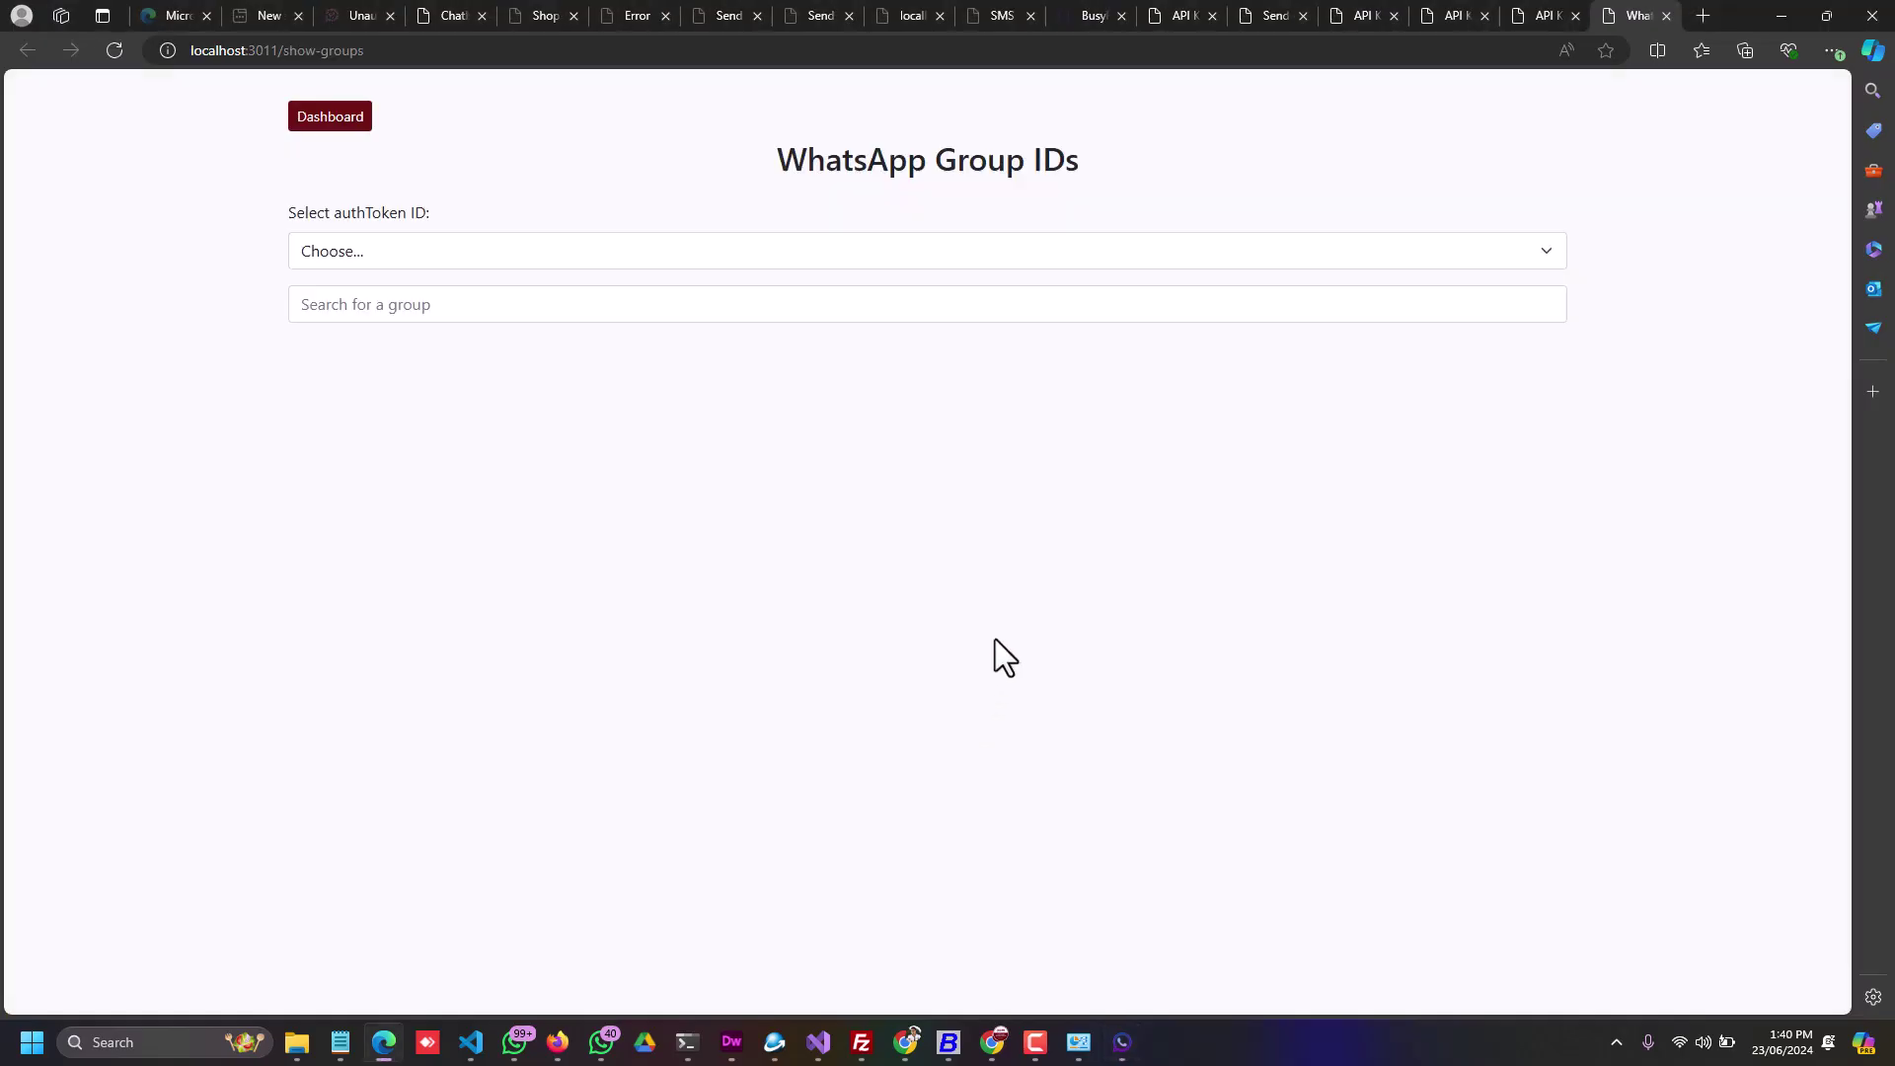
Step: Choose the linked account's authToken to list its ten groups, then highlight the first group ID
left_click(390, 260)
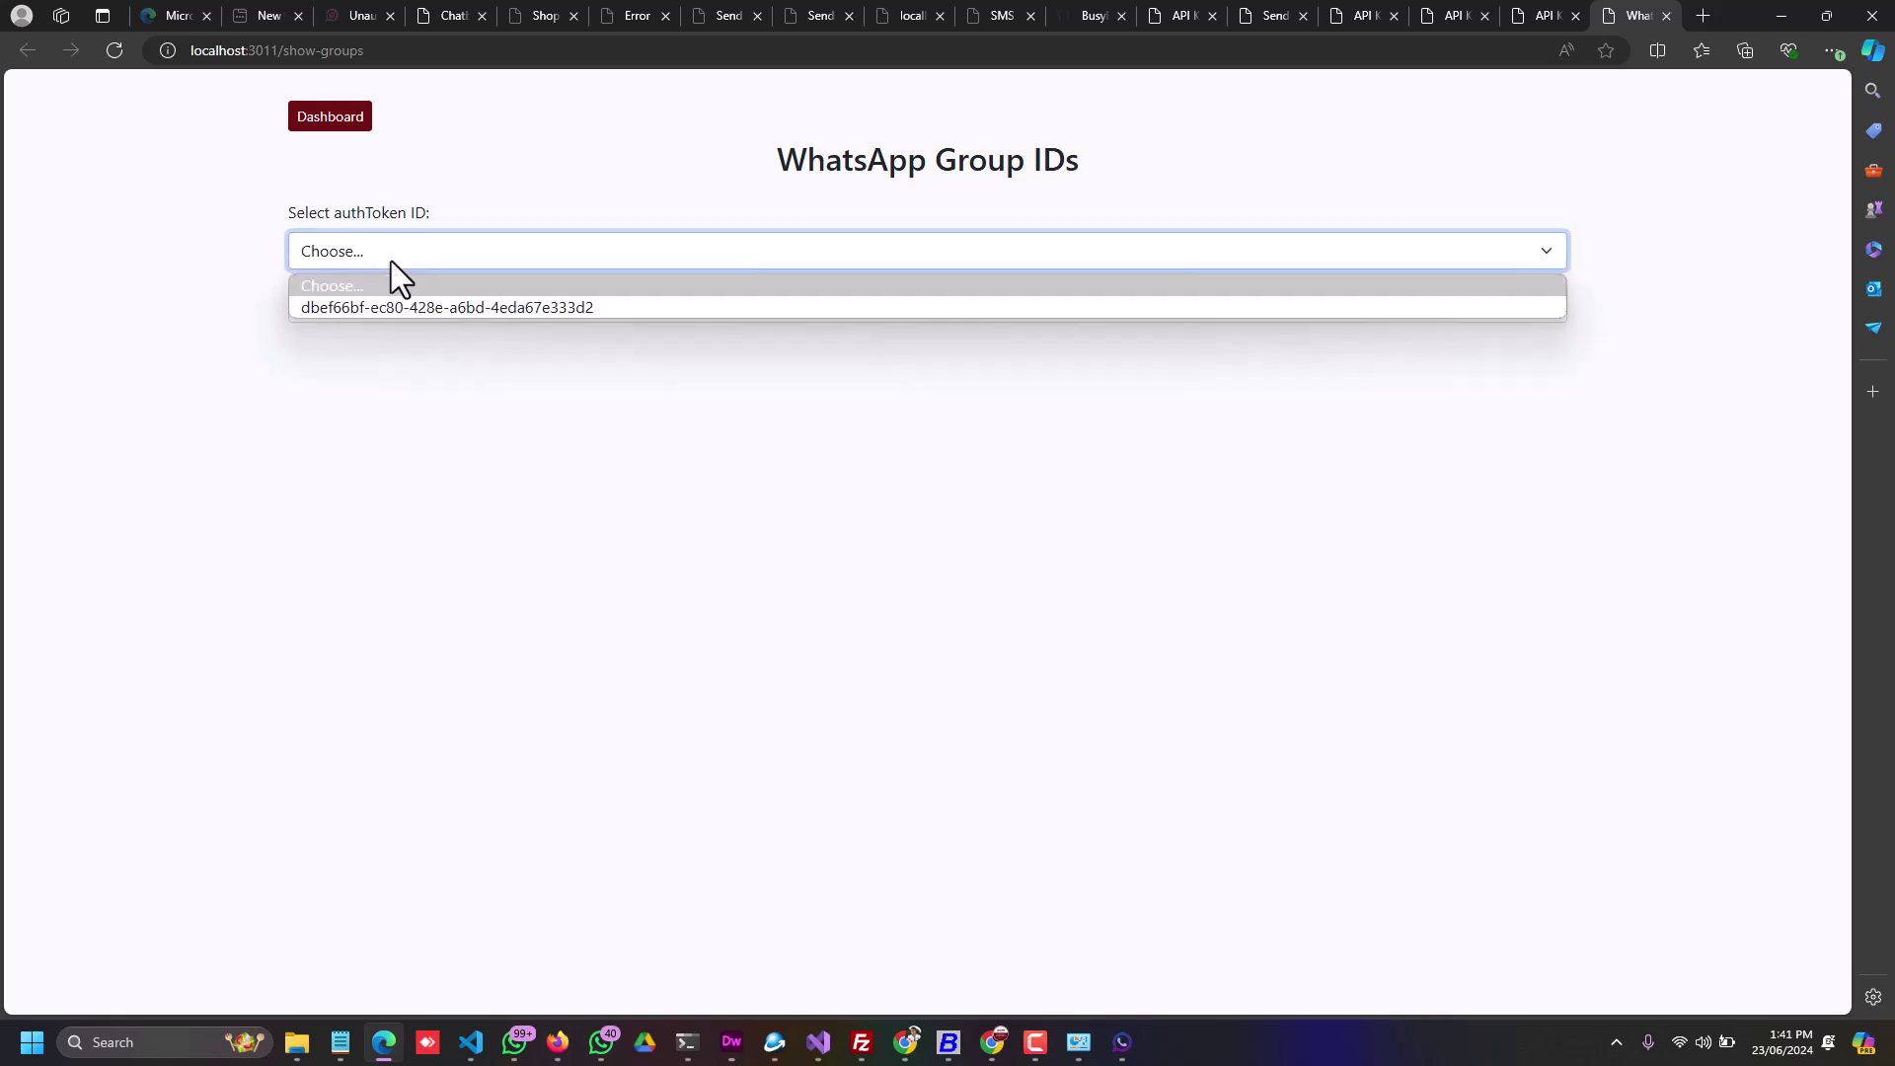
left_click(356, 304)
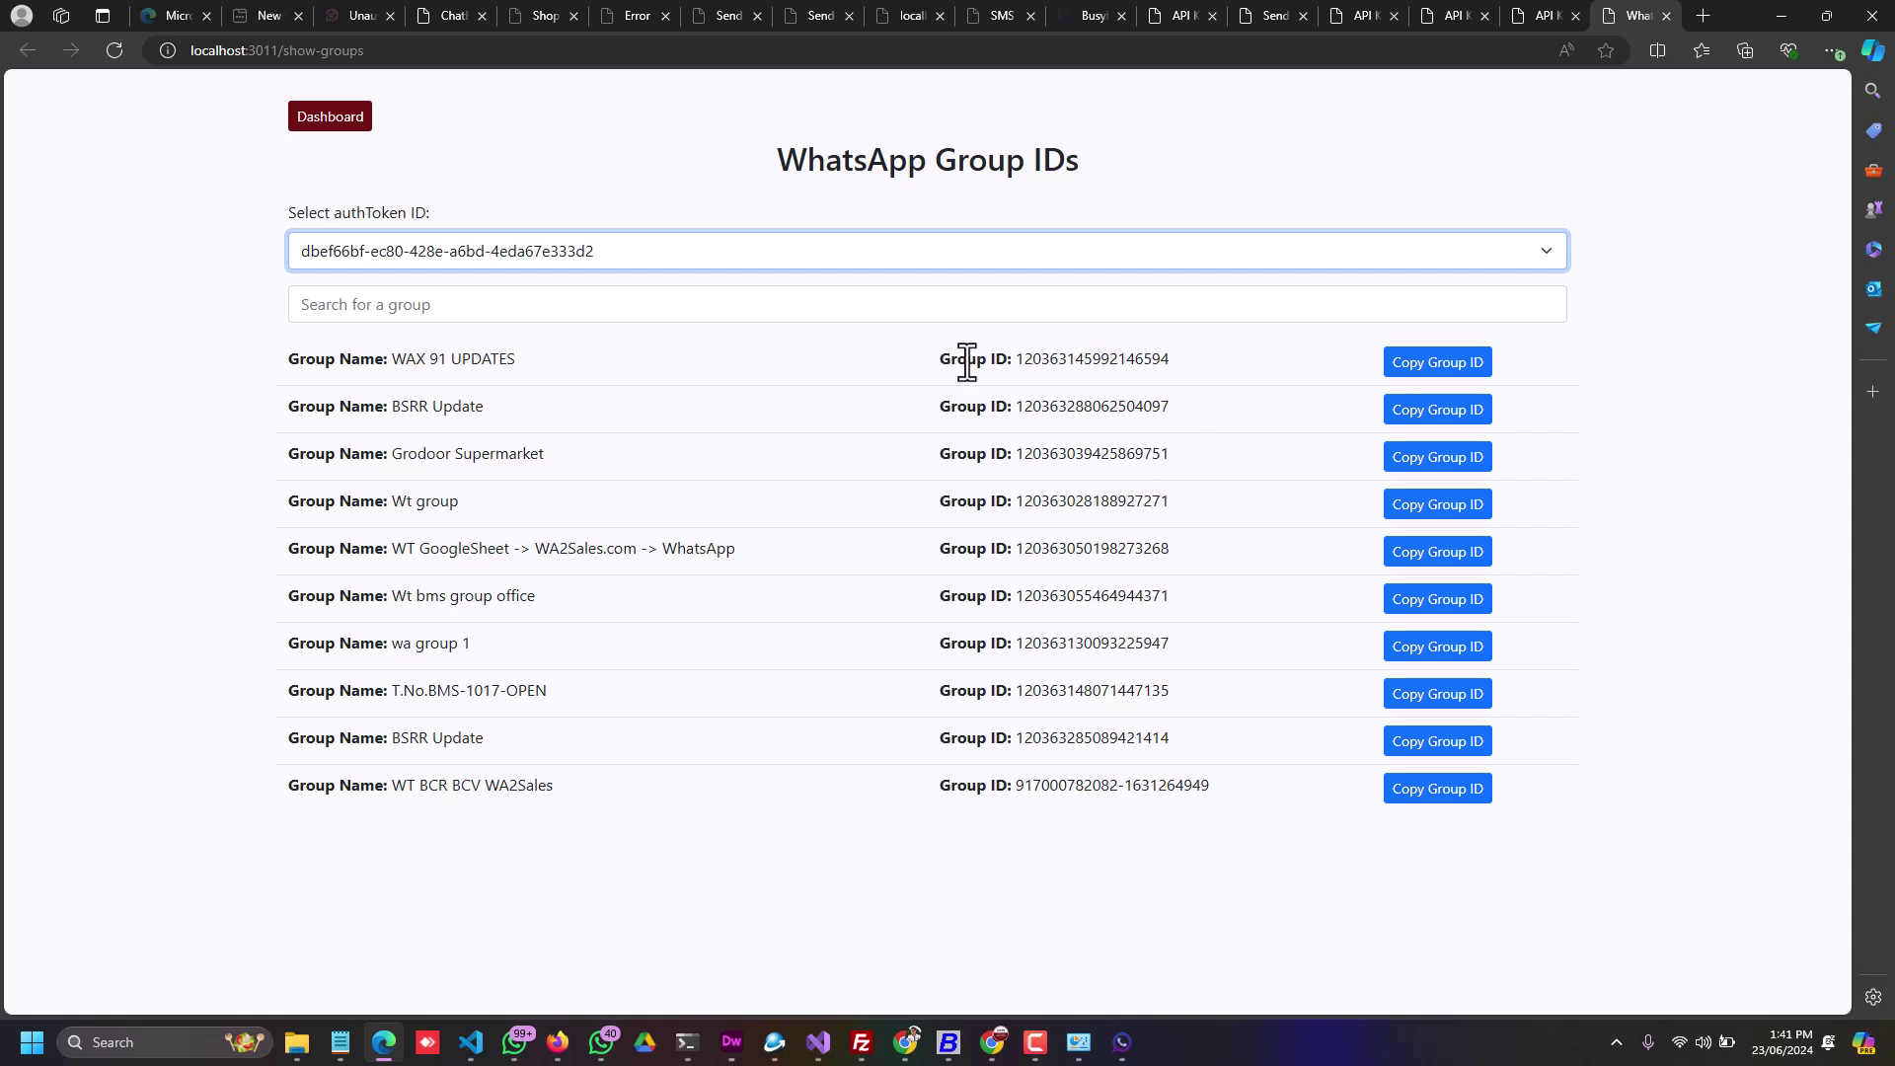
left_click_drag(1017, 360, 1169, 364)
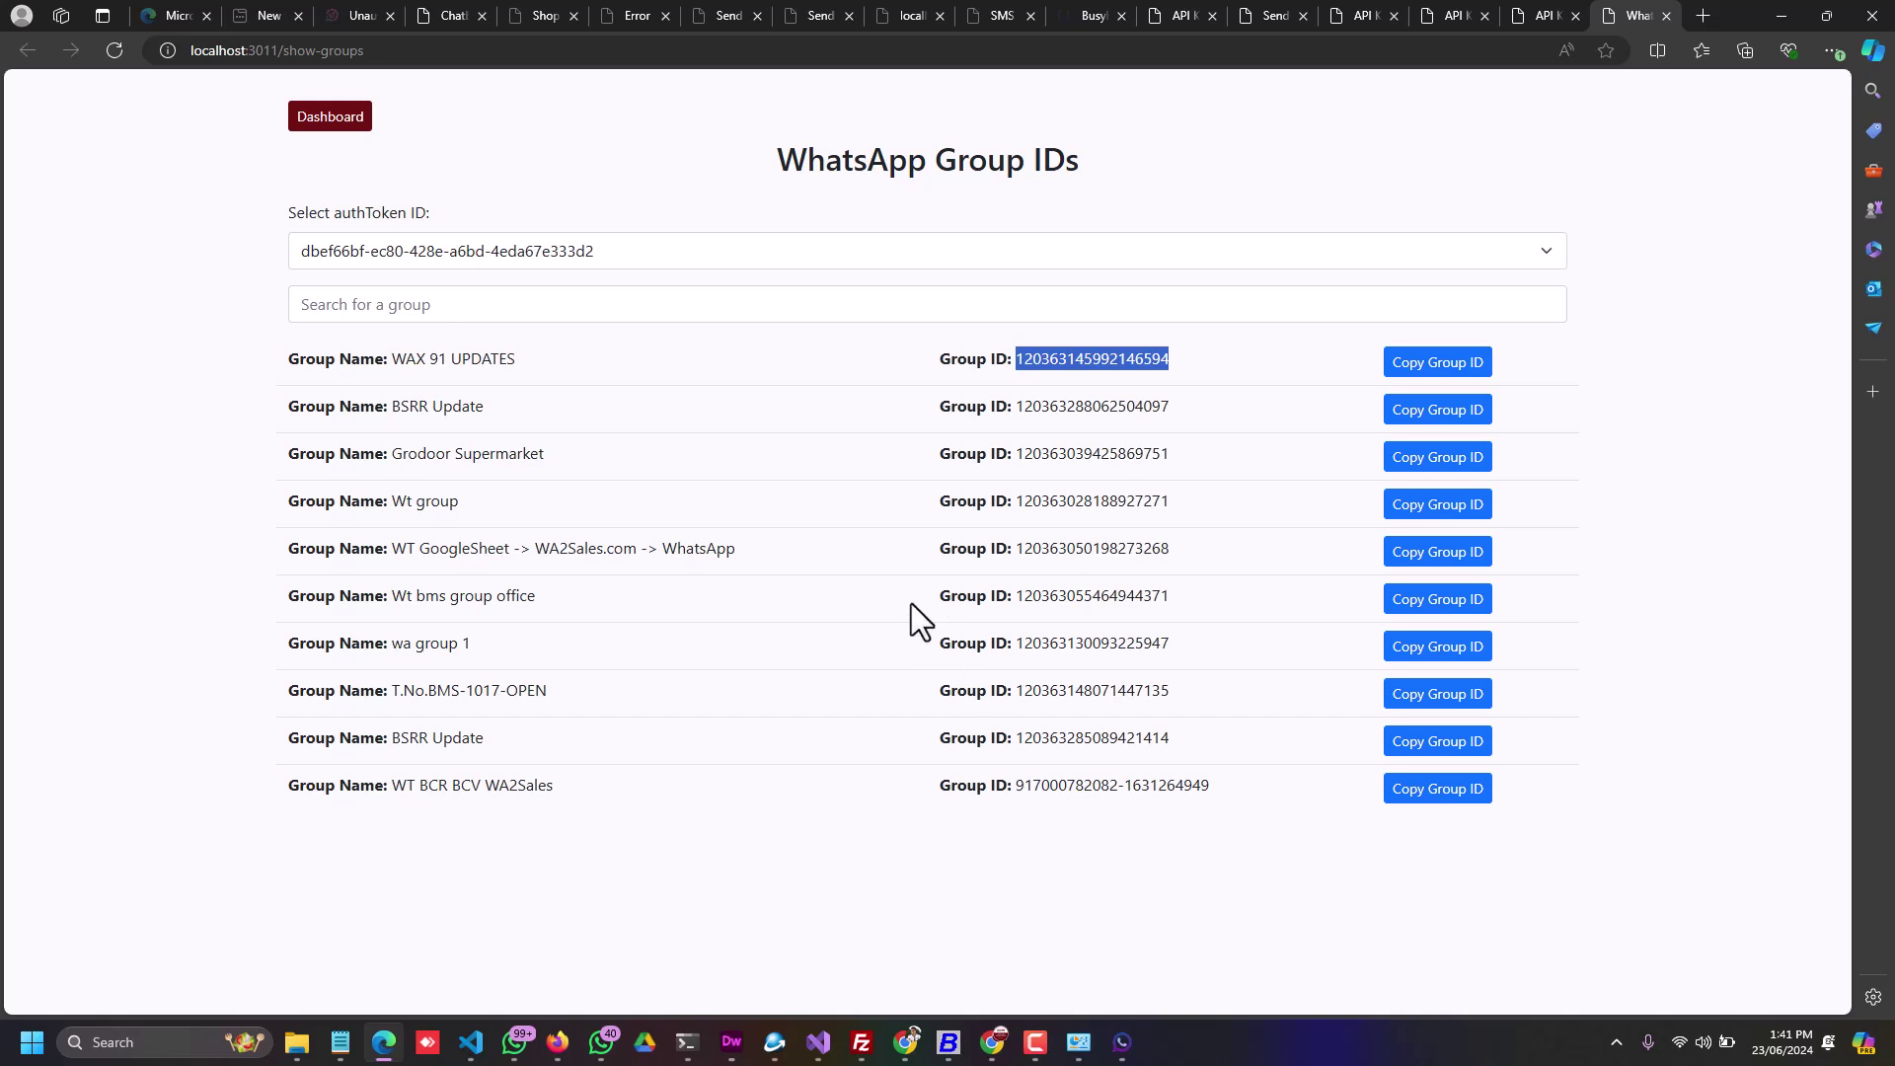
left_click(669, 454)
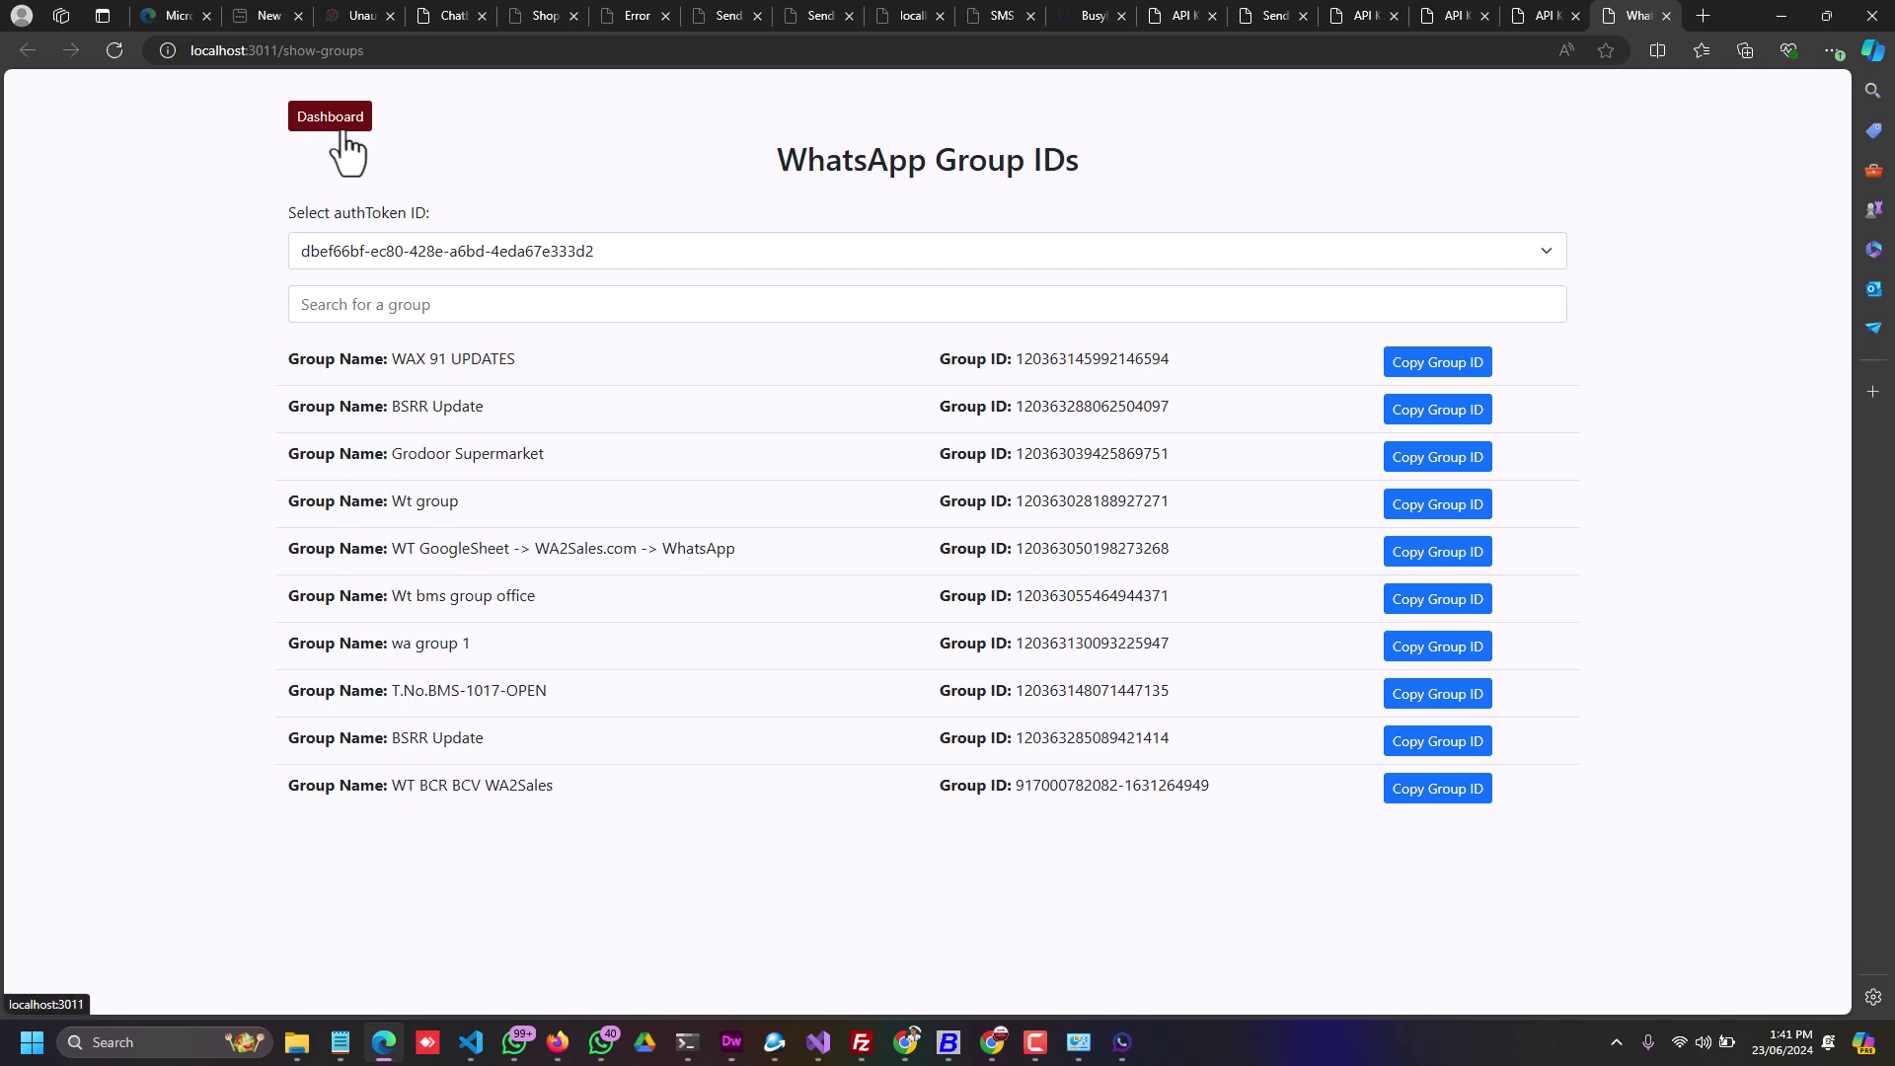
Step: Open the panel via API Controller, trim the URL to the localhost:3011 dashboard, and choose SEND MESSAGE
left_click(1122, 1052)
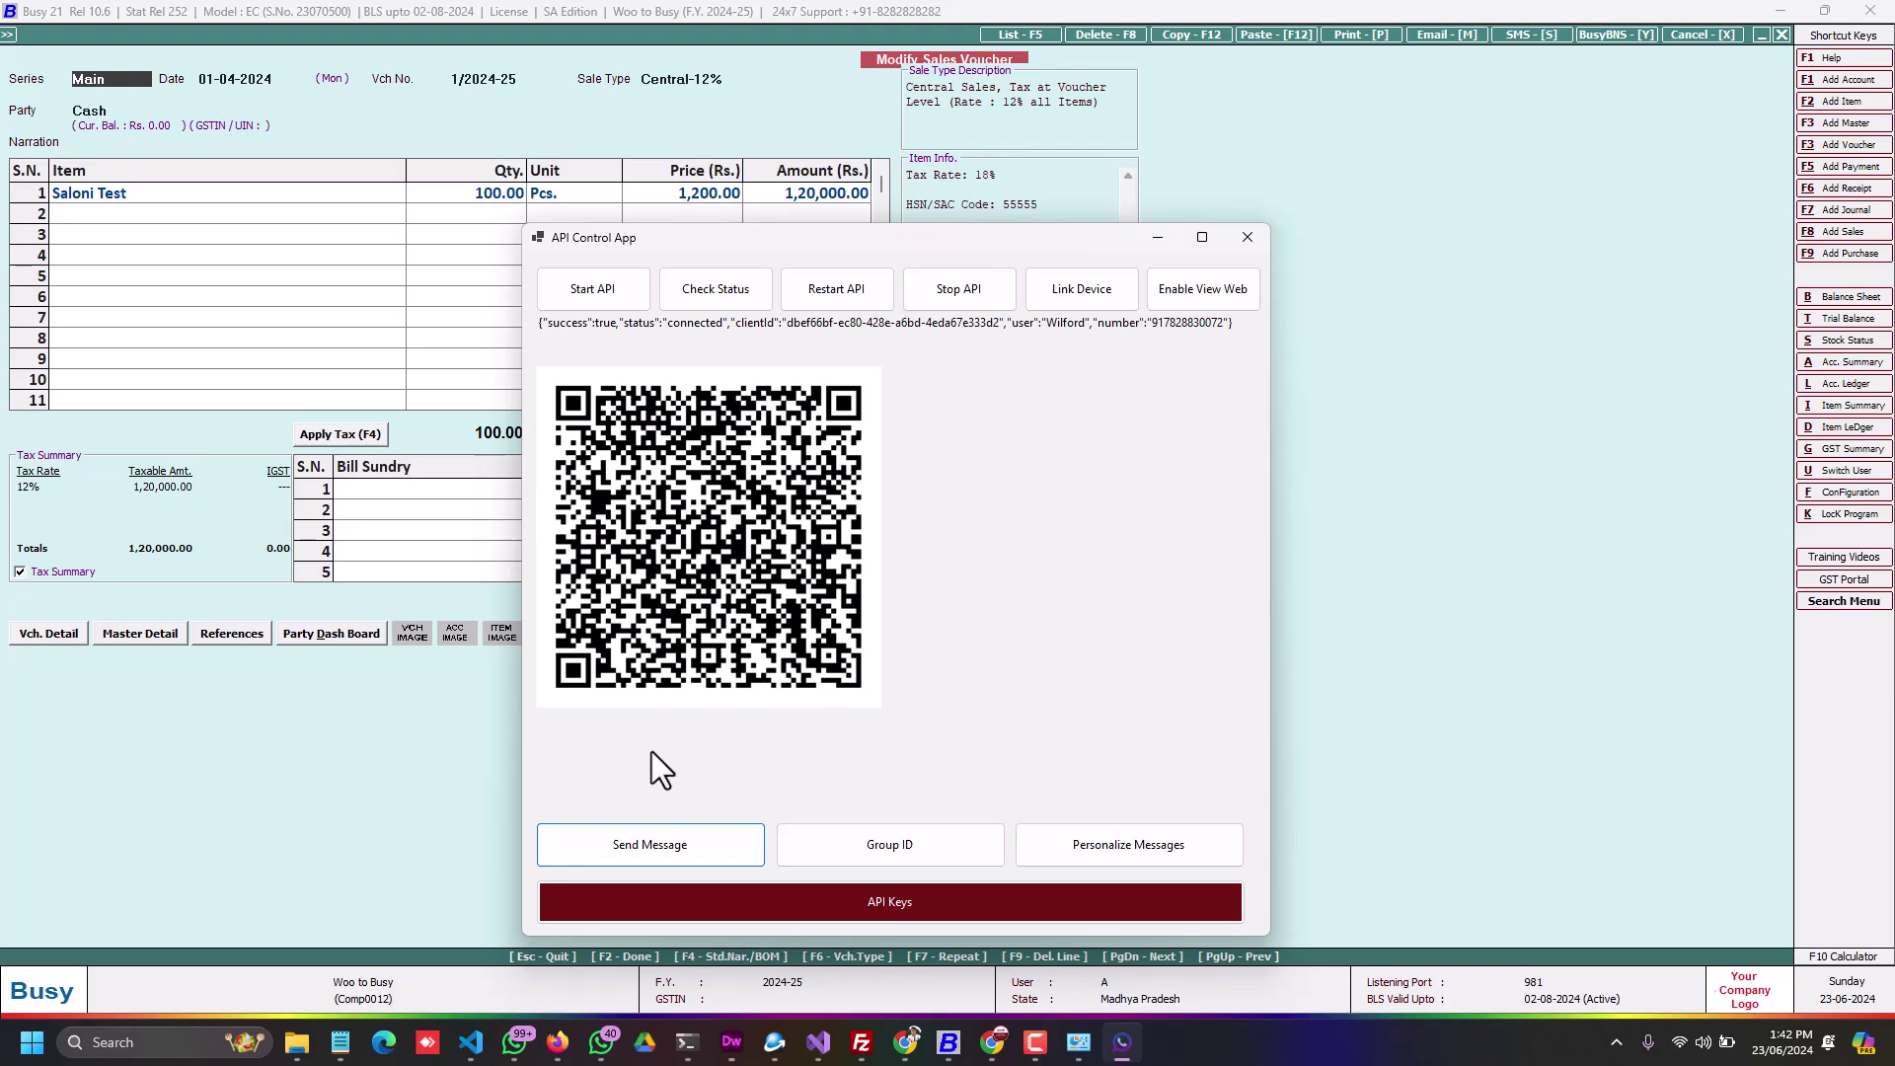
left_click(647, 849)
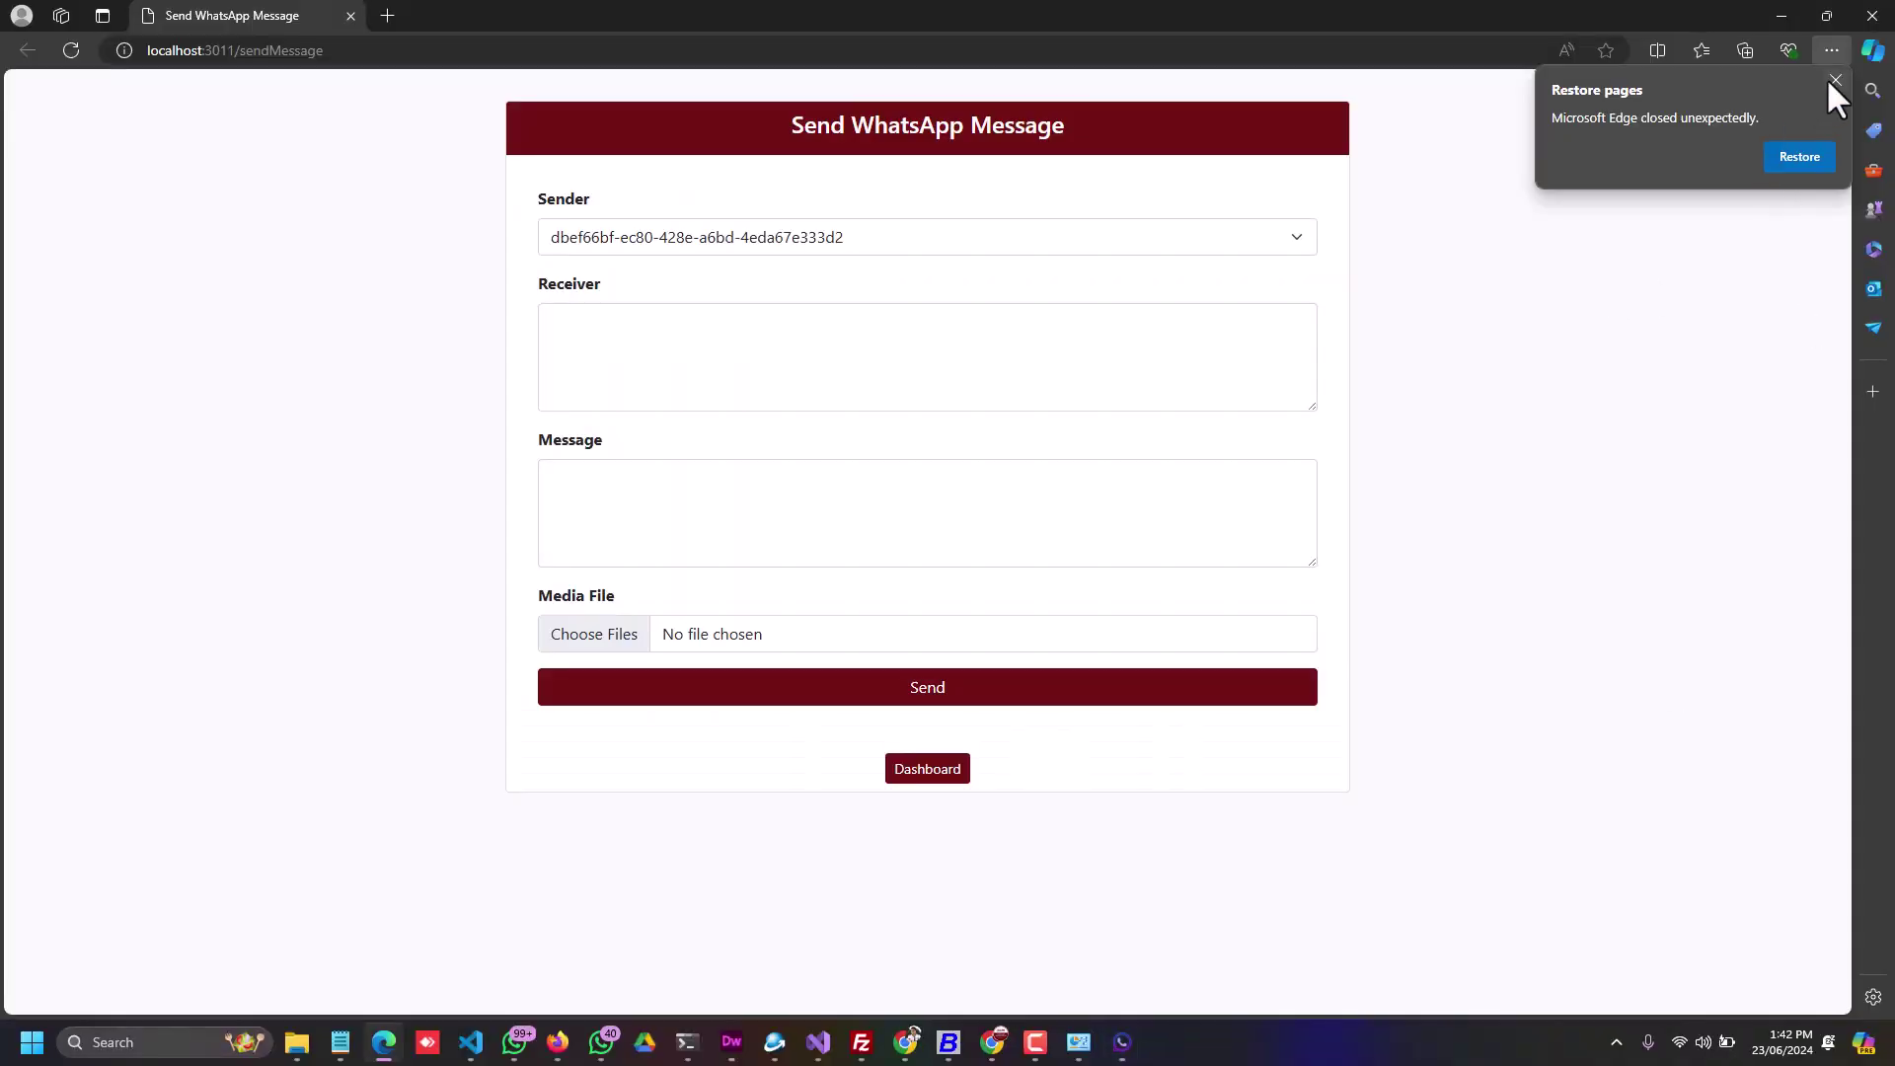
left_click(1836, 80)
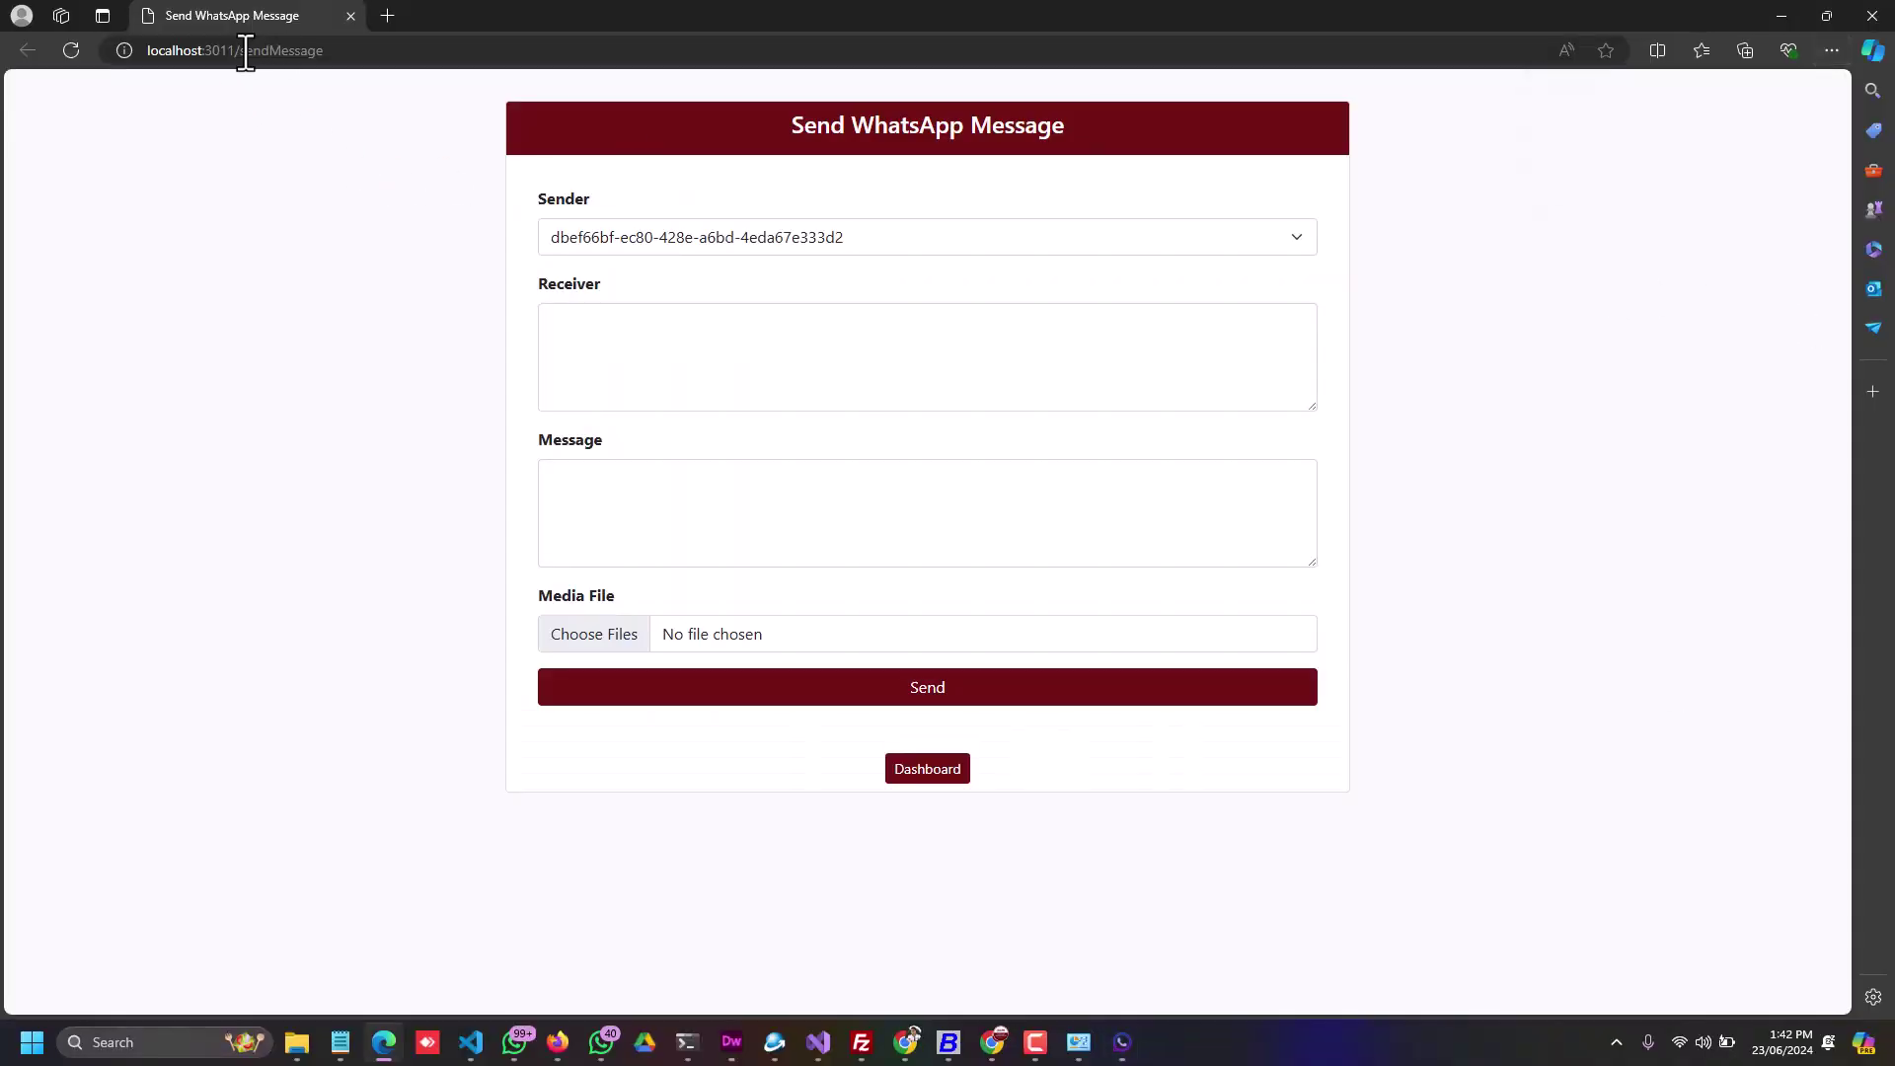
left_click_drag(242, 52, 442, 61)
key("BackSpace")
key("Return")
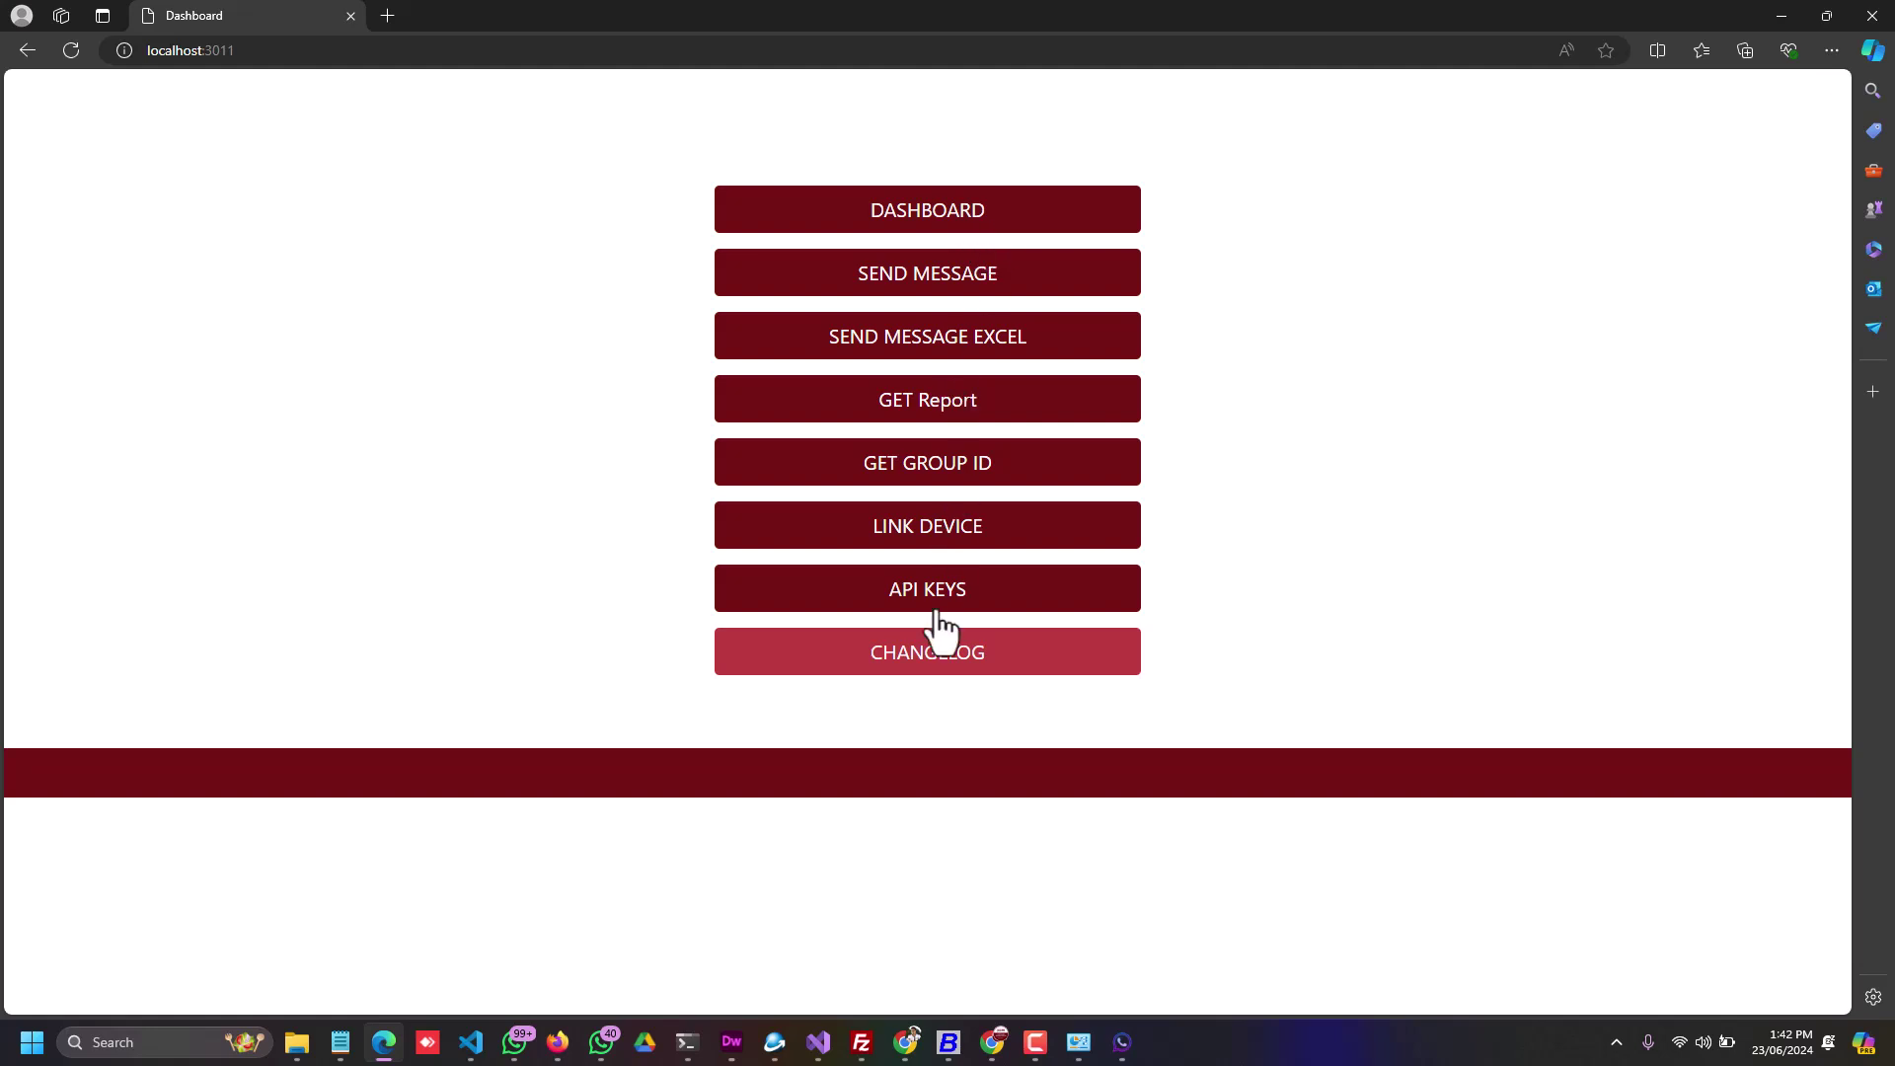
left_click(909, 288)
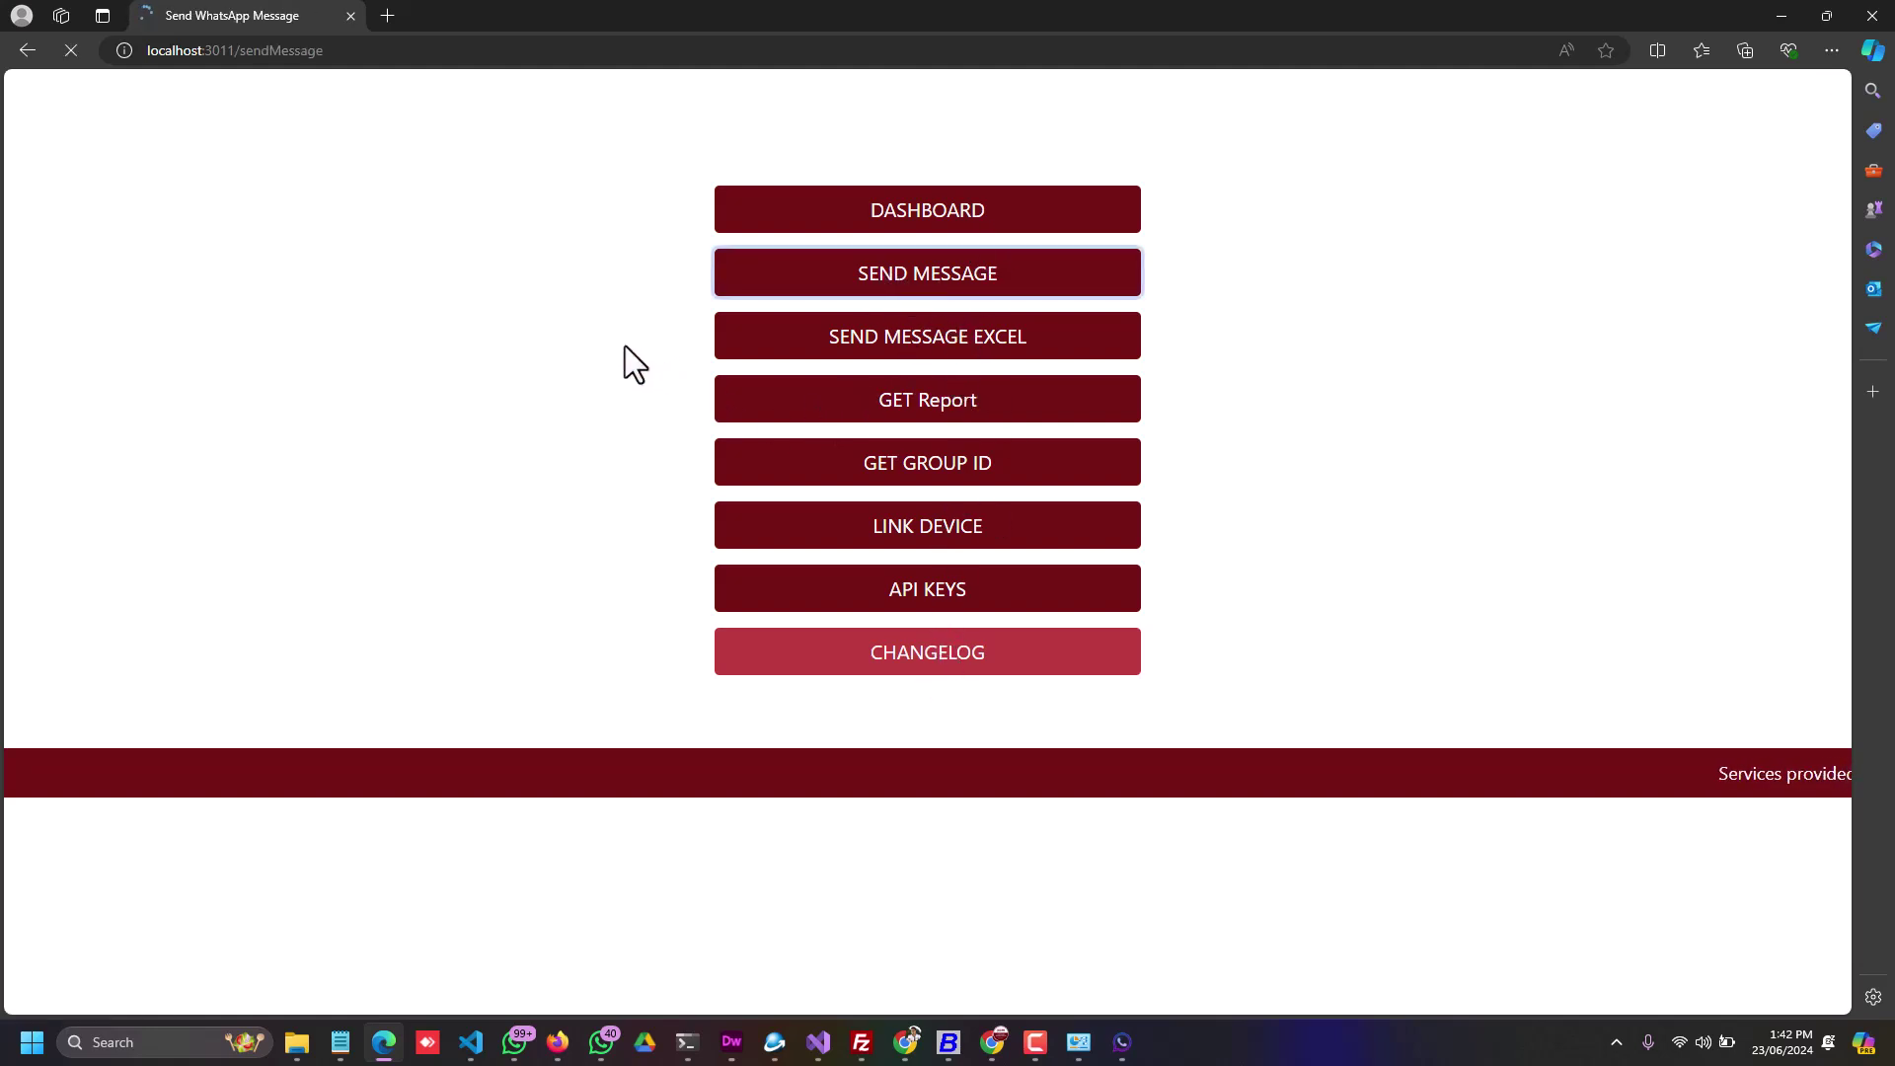
Step: Send a 'Test' message to the receiver's phone number and confirm it arrived in WhatsApp
left_click(587, 352)
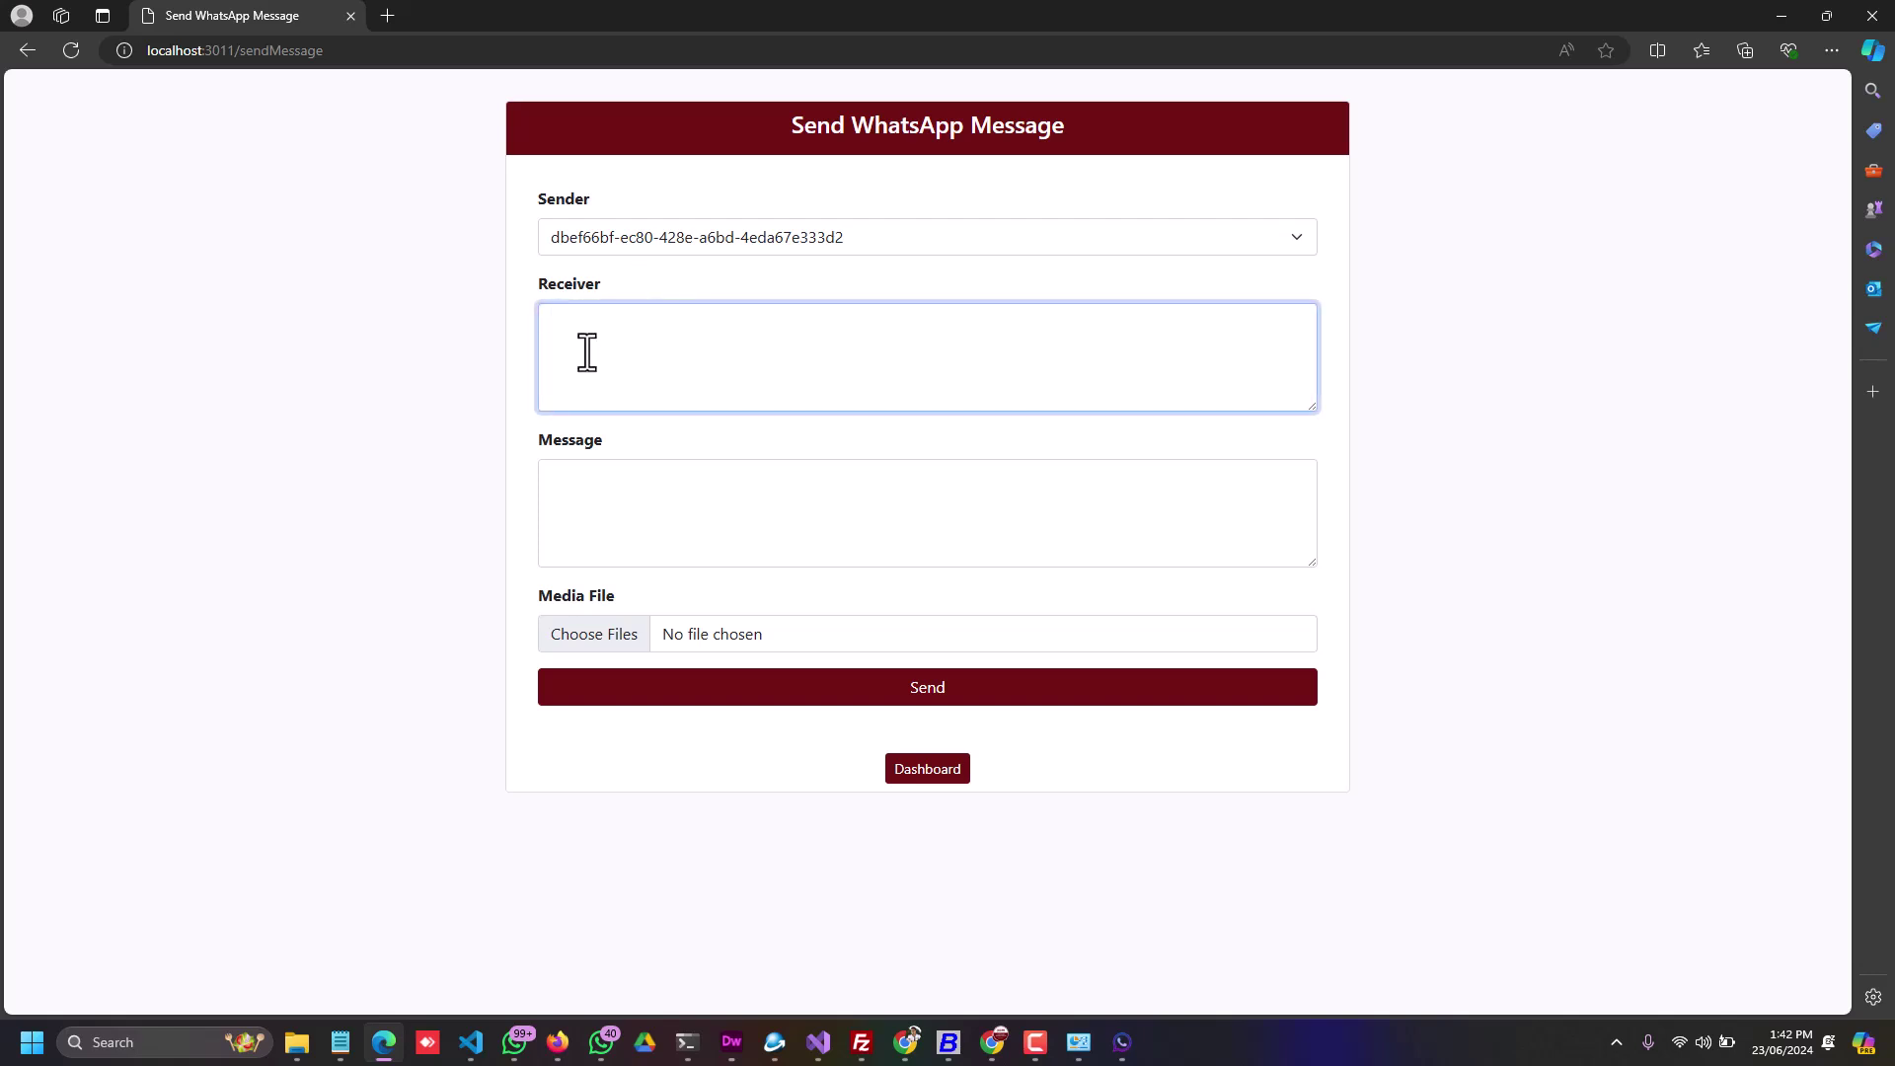
left_click(593, 525)
type("Test")
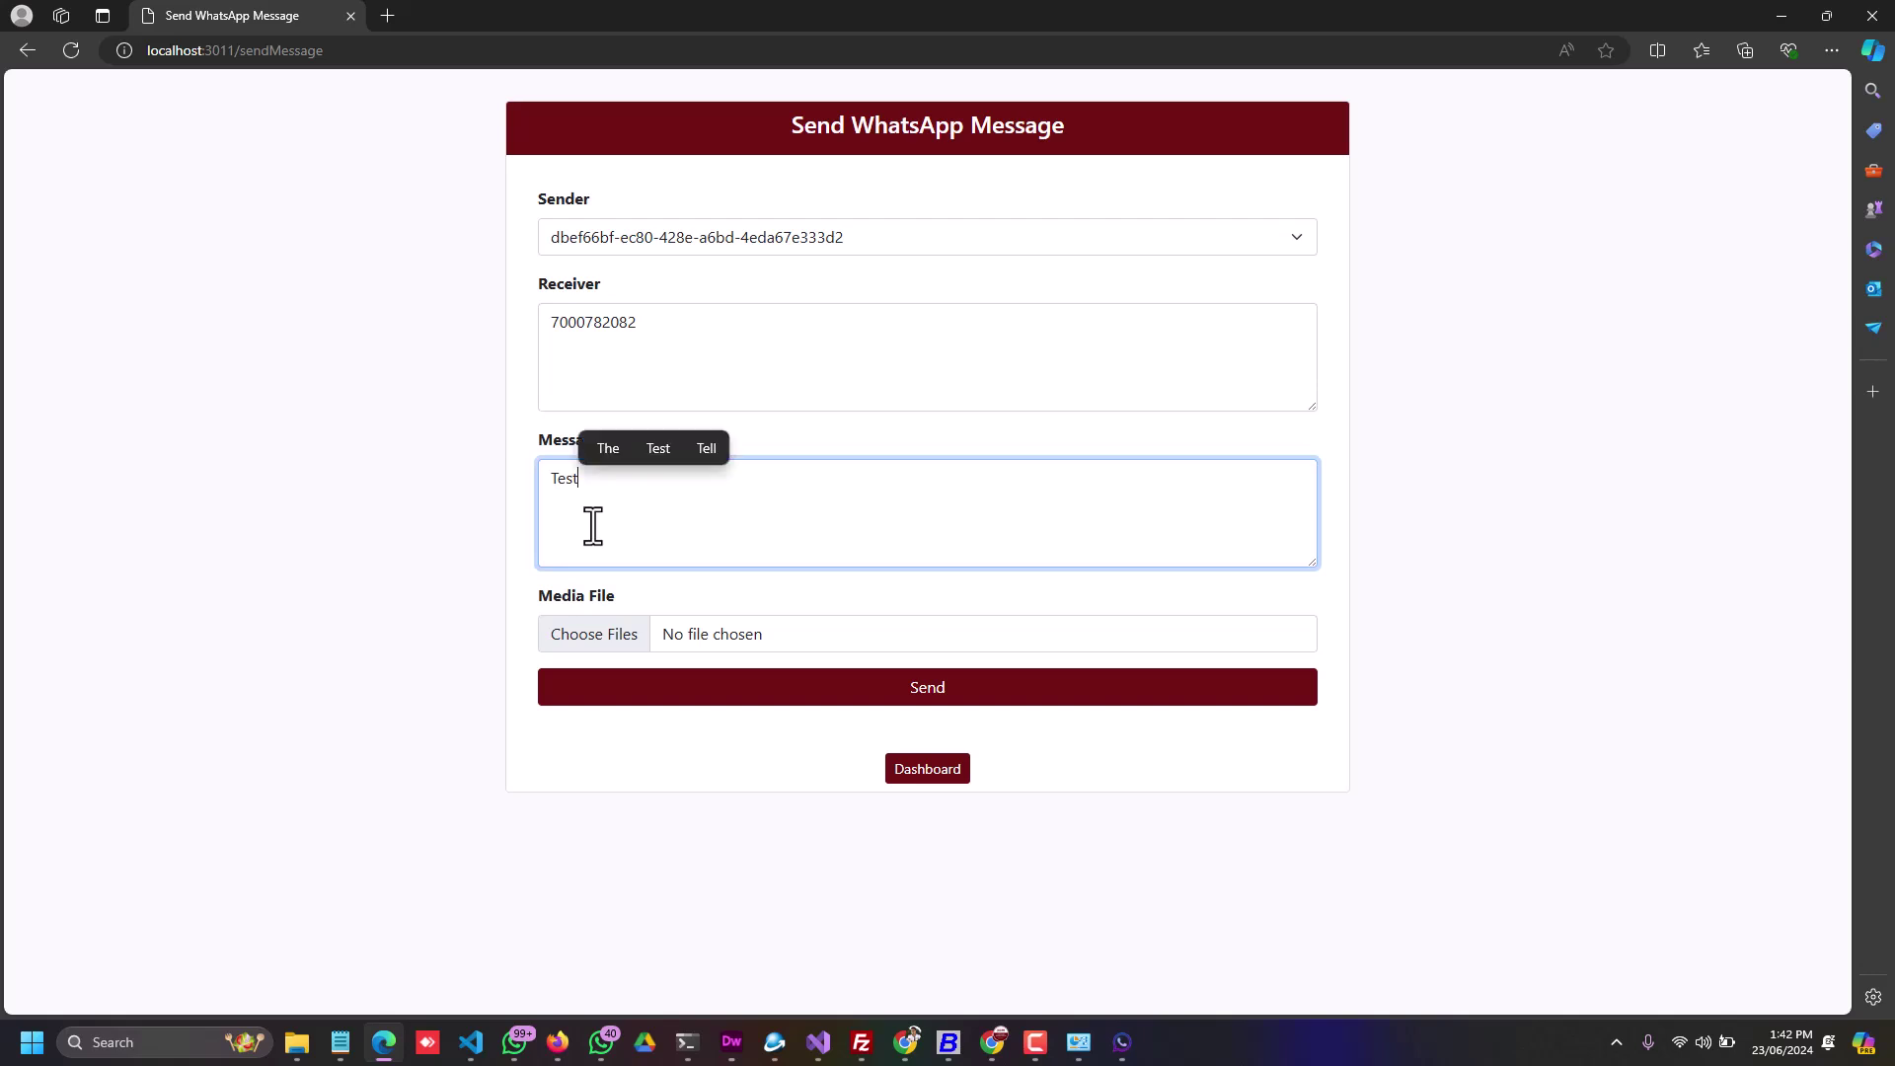
left_click(774, 696)
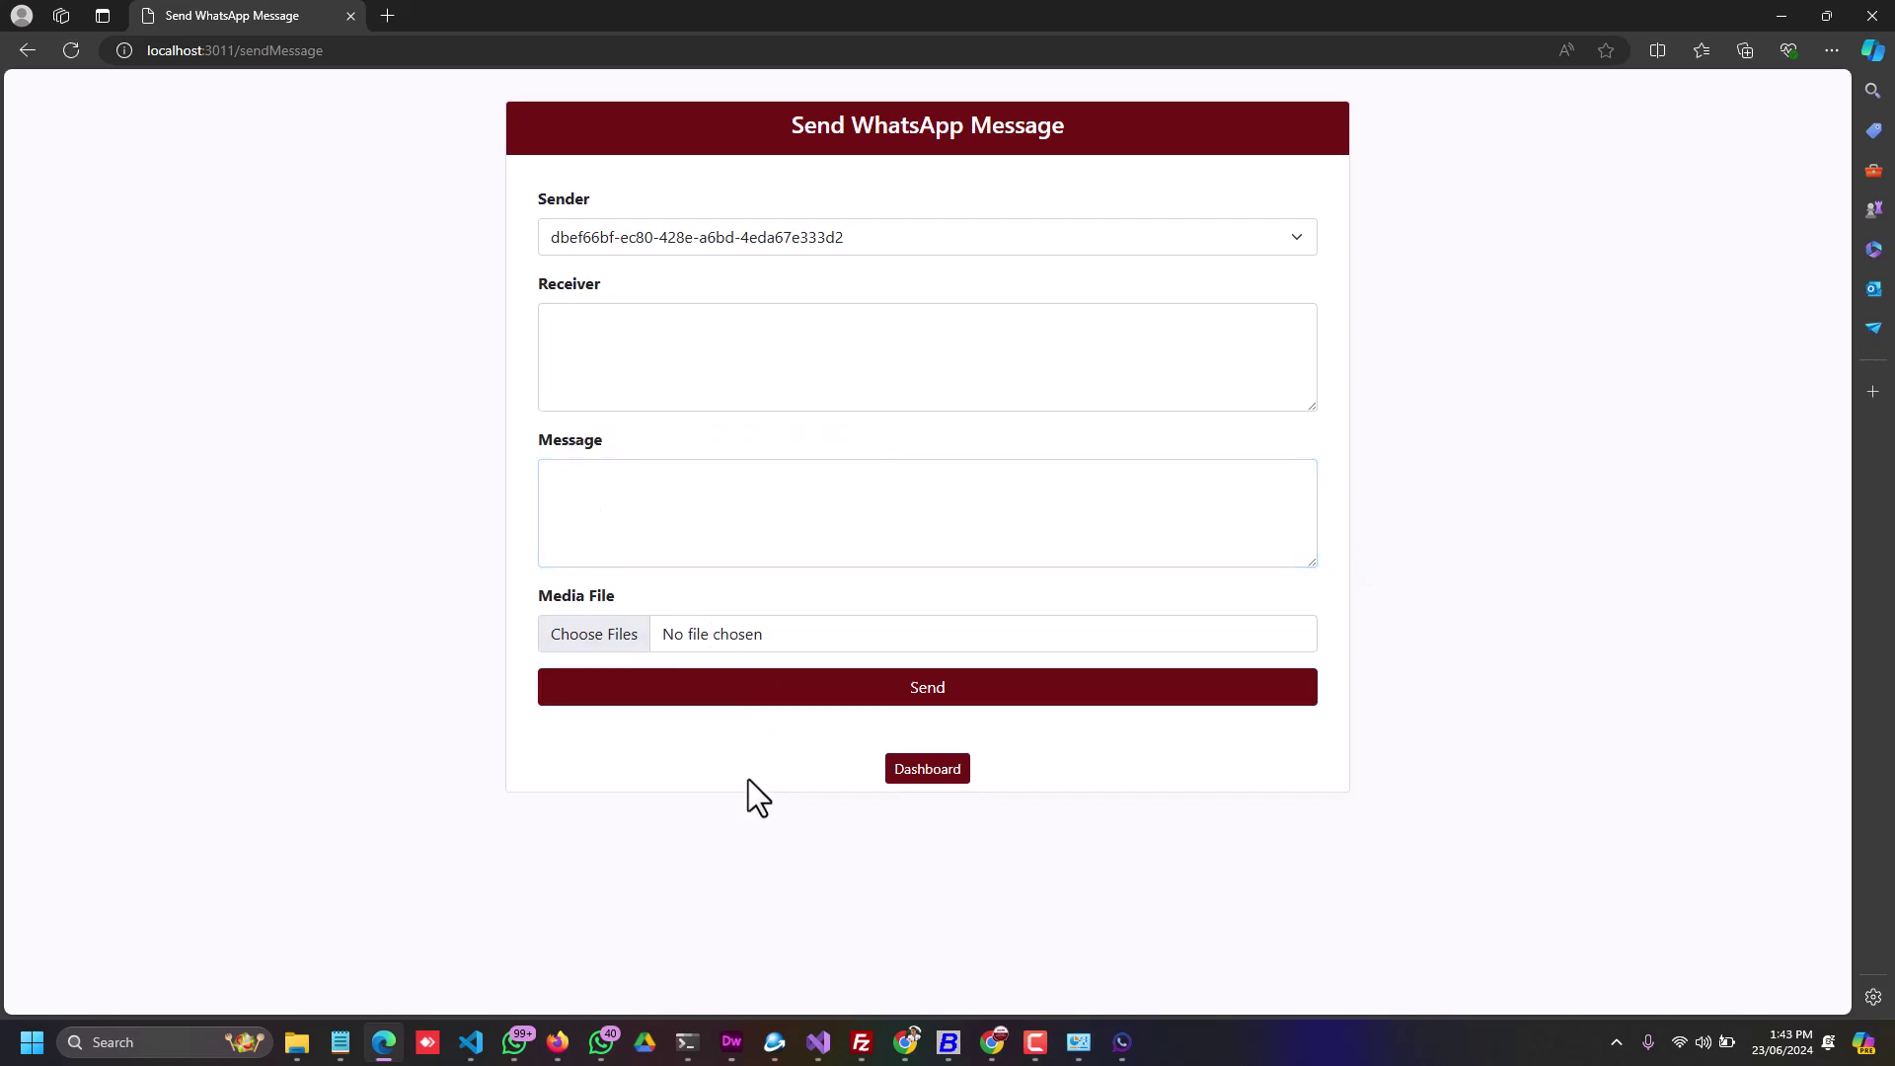
left_click(514, 1043)
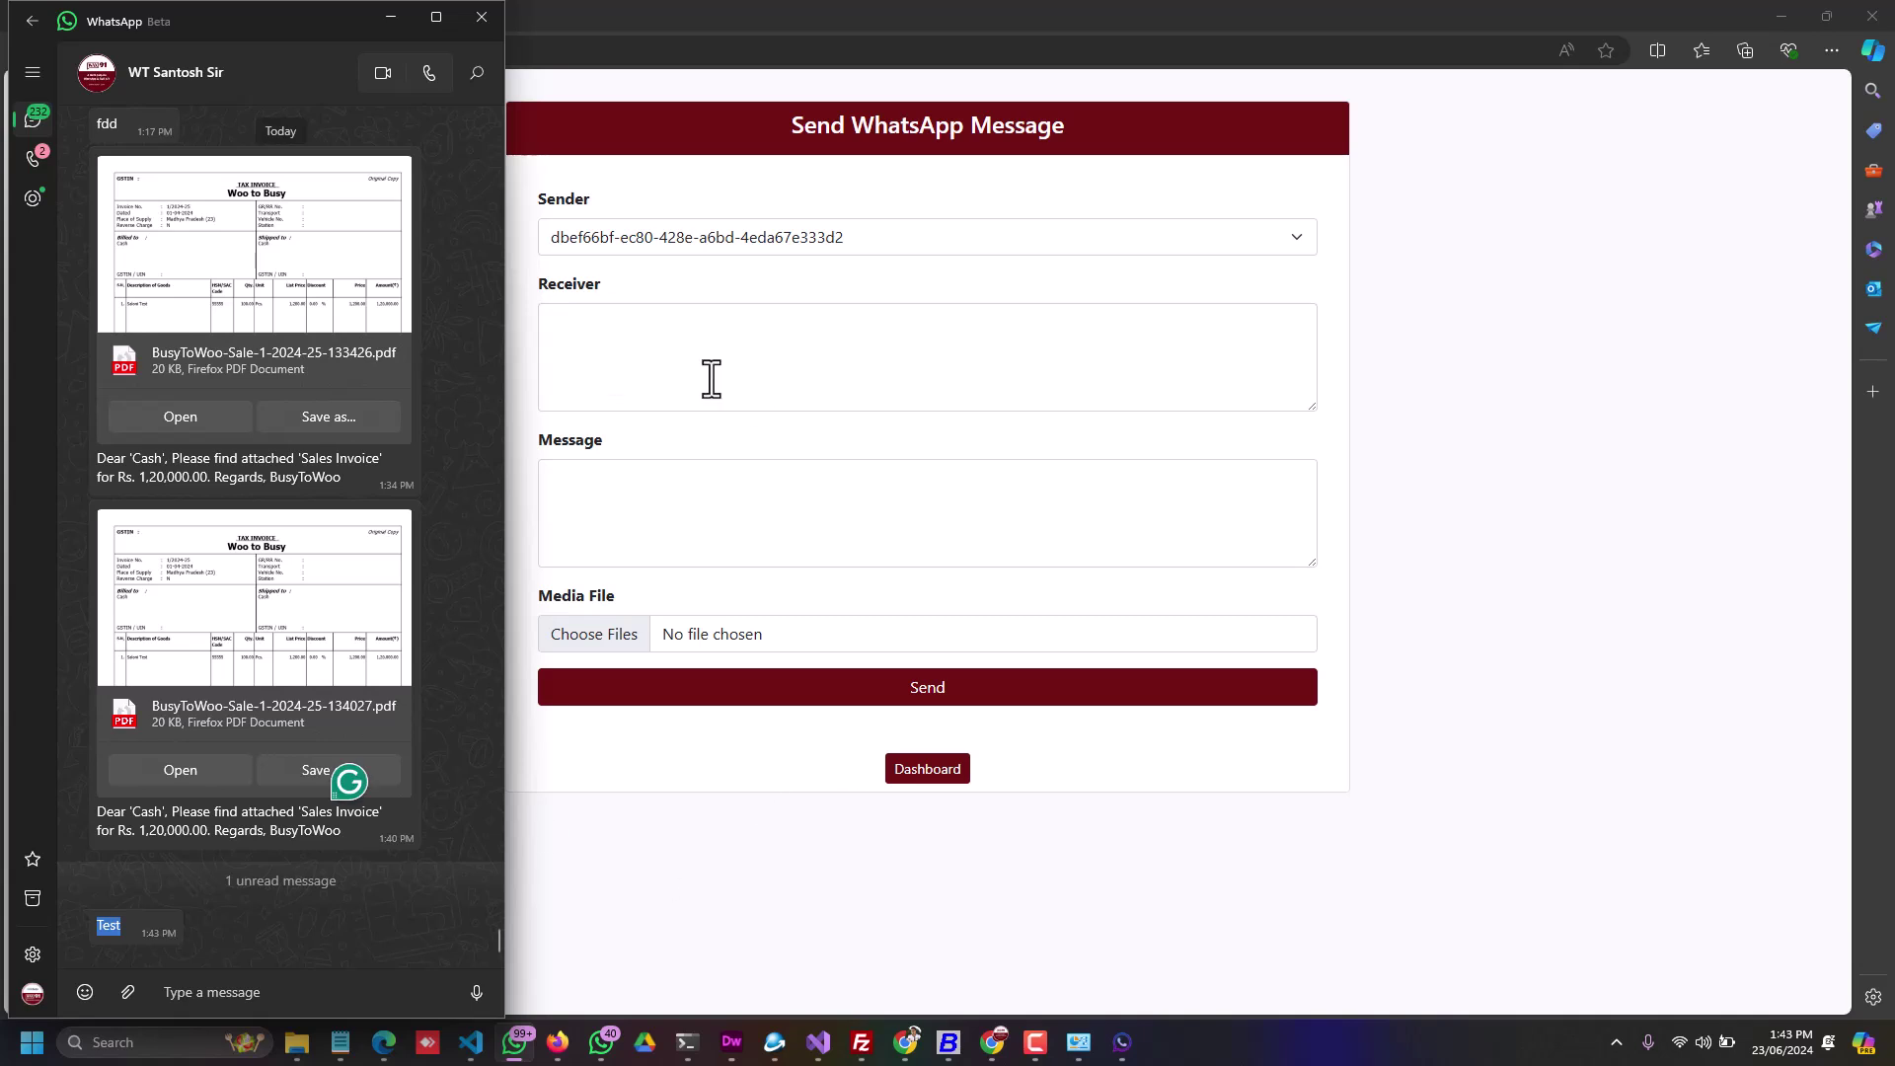
left_click(651, 346)
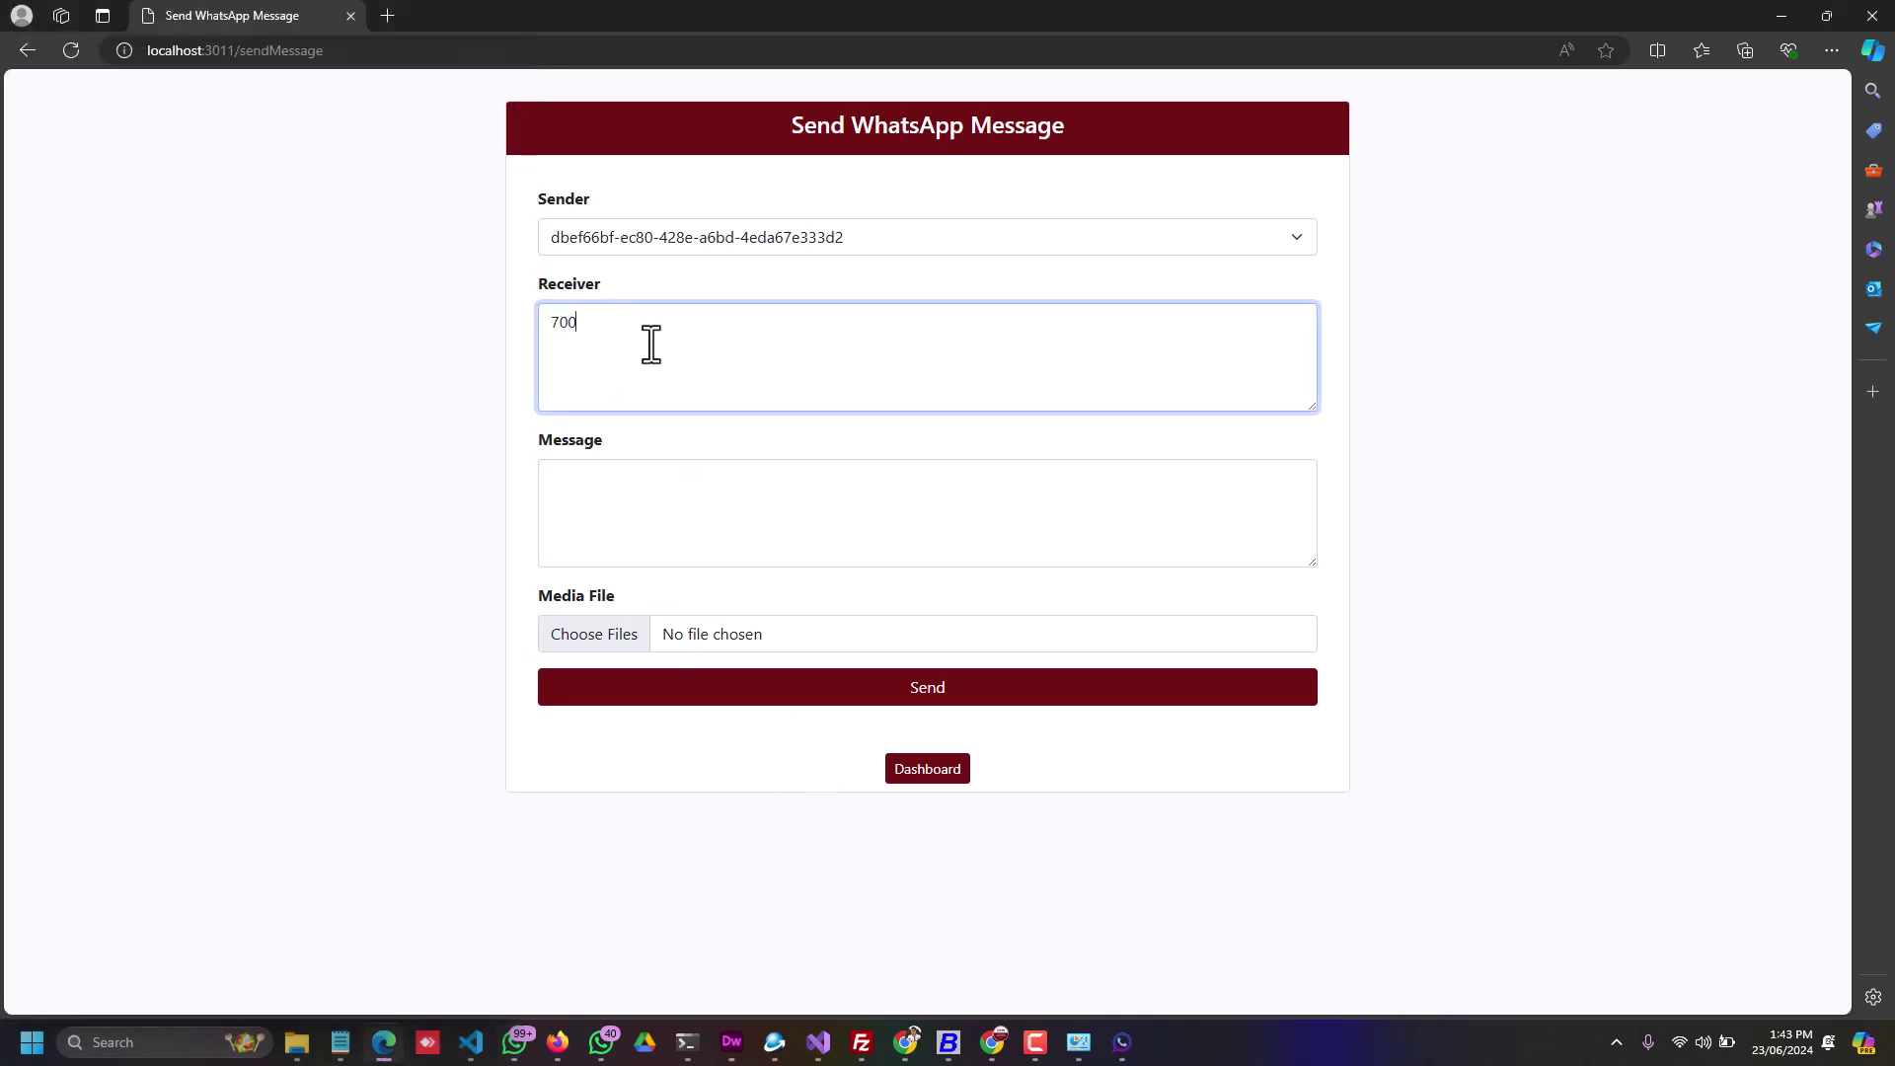
Step: Send the message 'media' with a jpg photo from Pictures attached
left_click(588, 537)
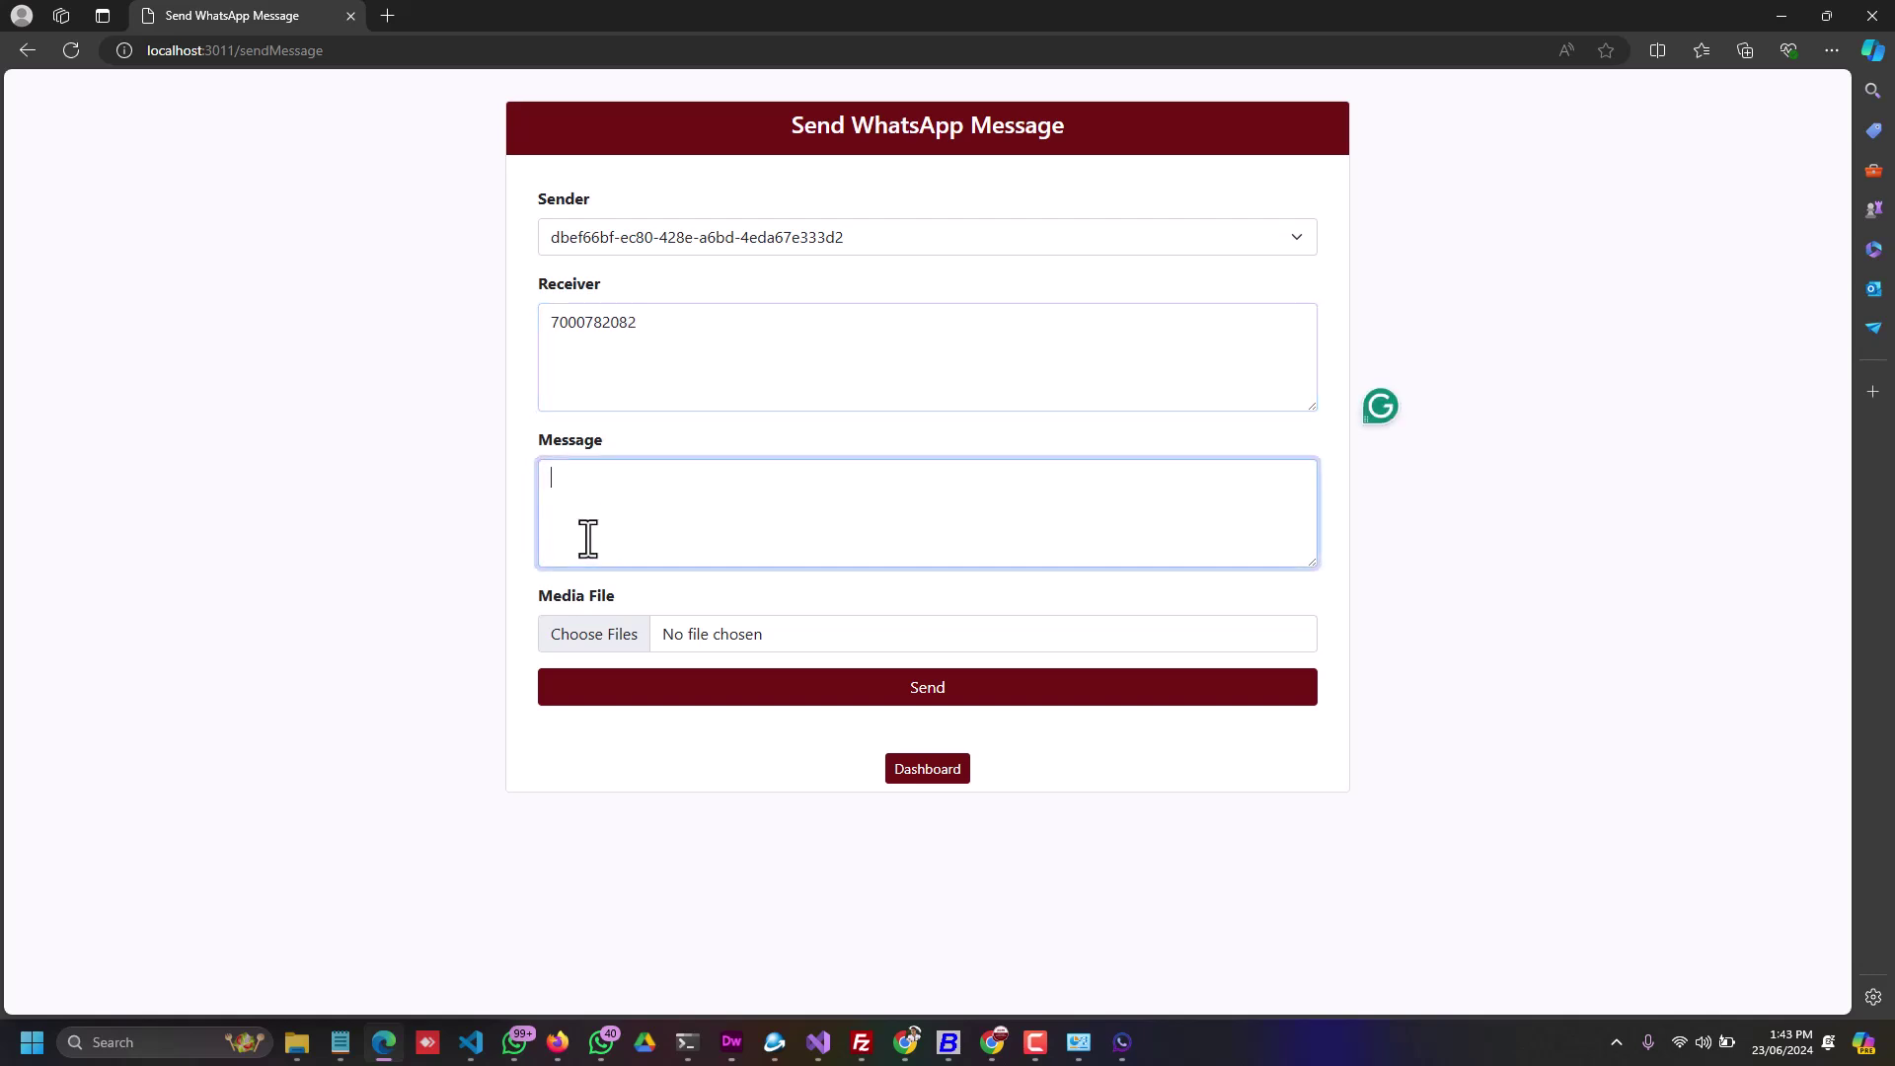
type("media")
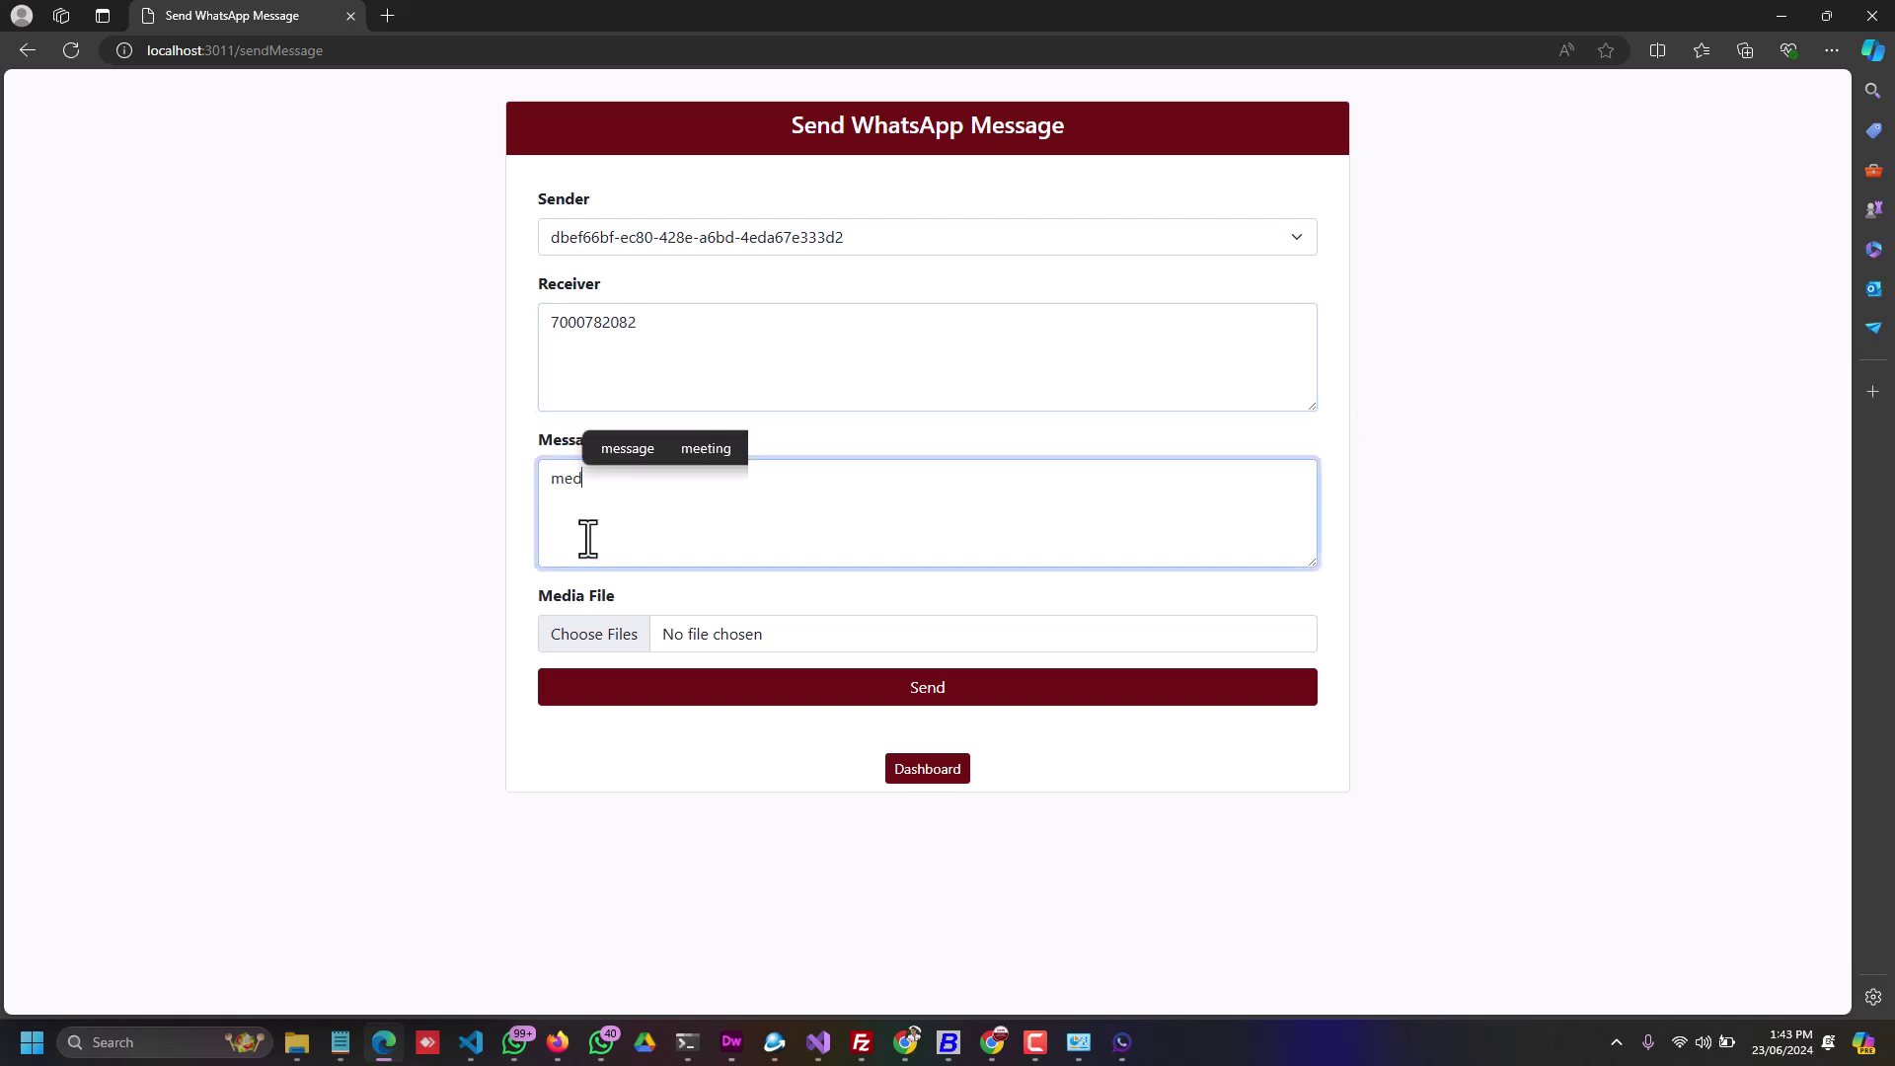
left_click(558, 642)
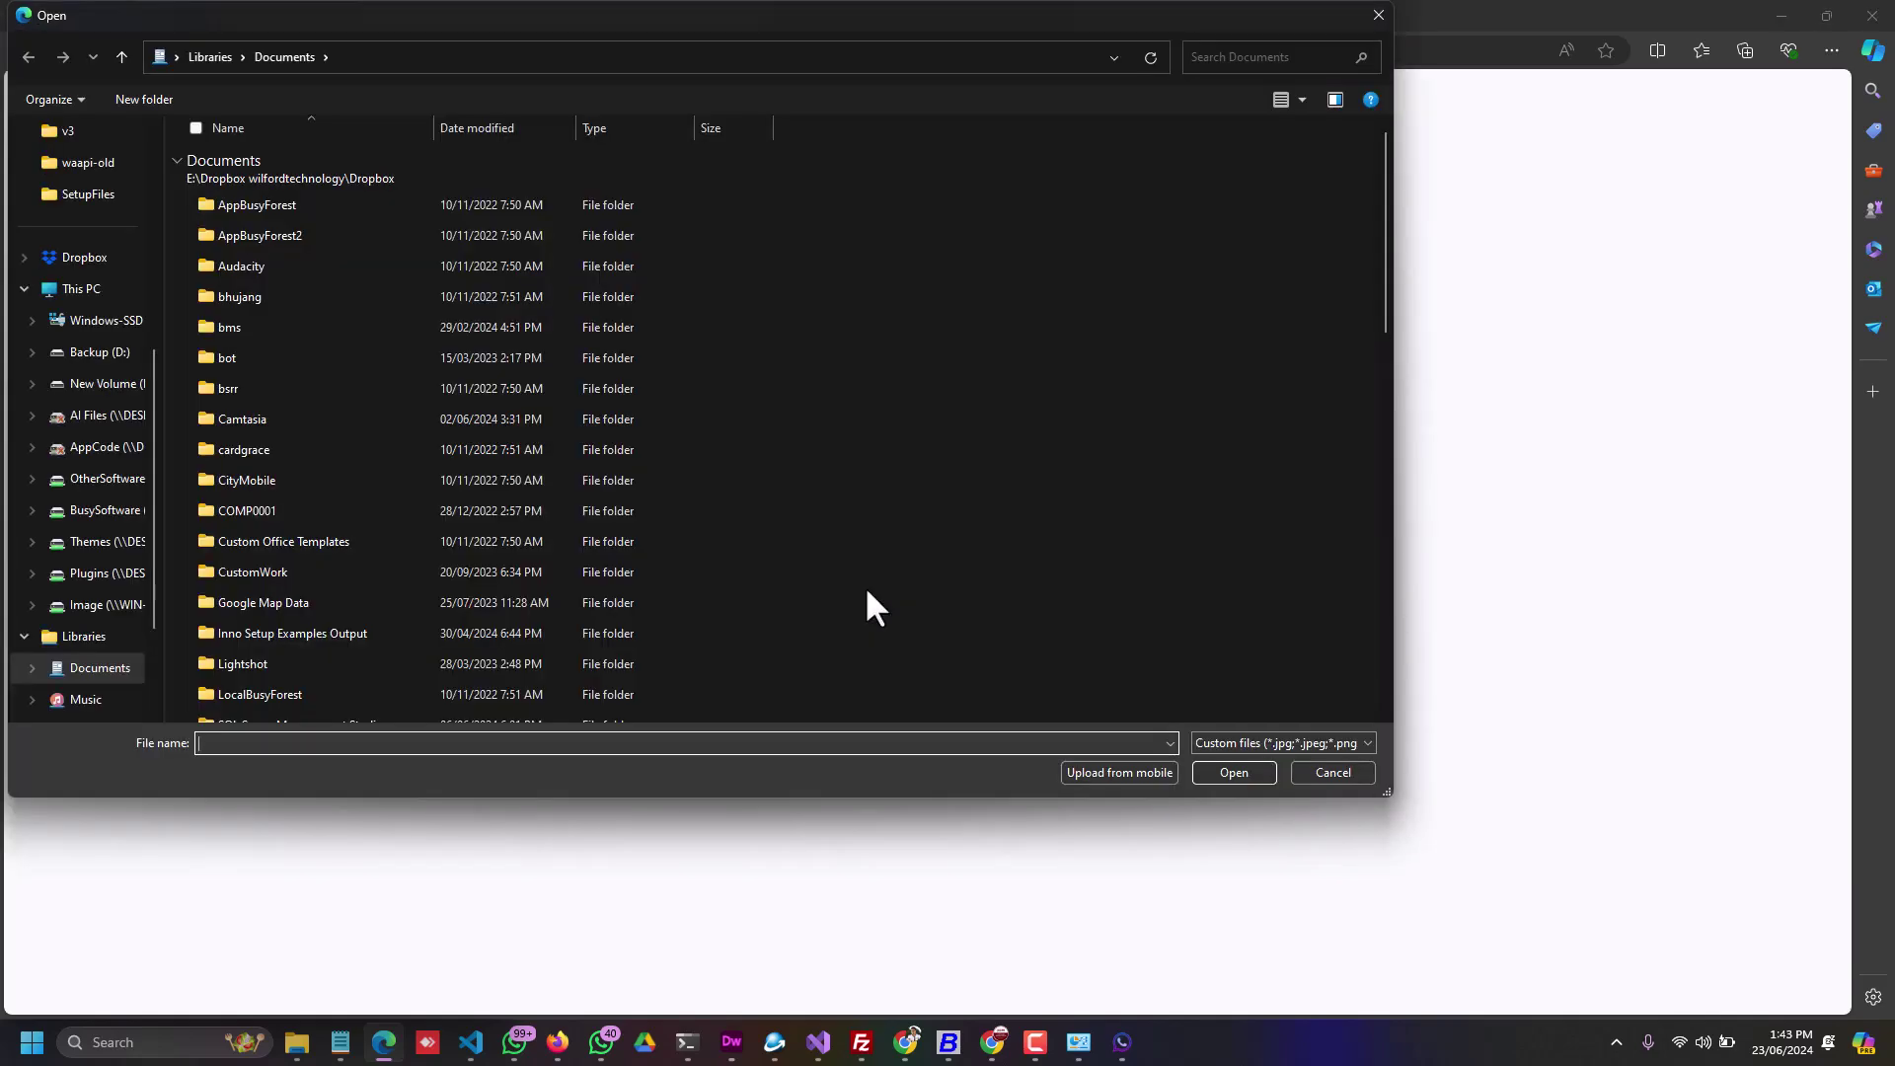
scroll(69, 641, "up", 5)
left_click(75, 328)
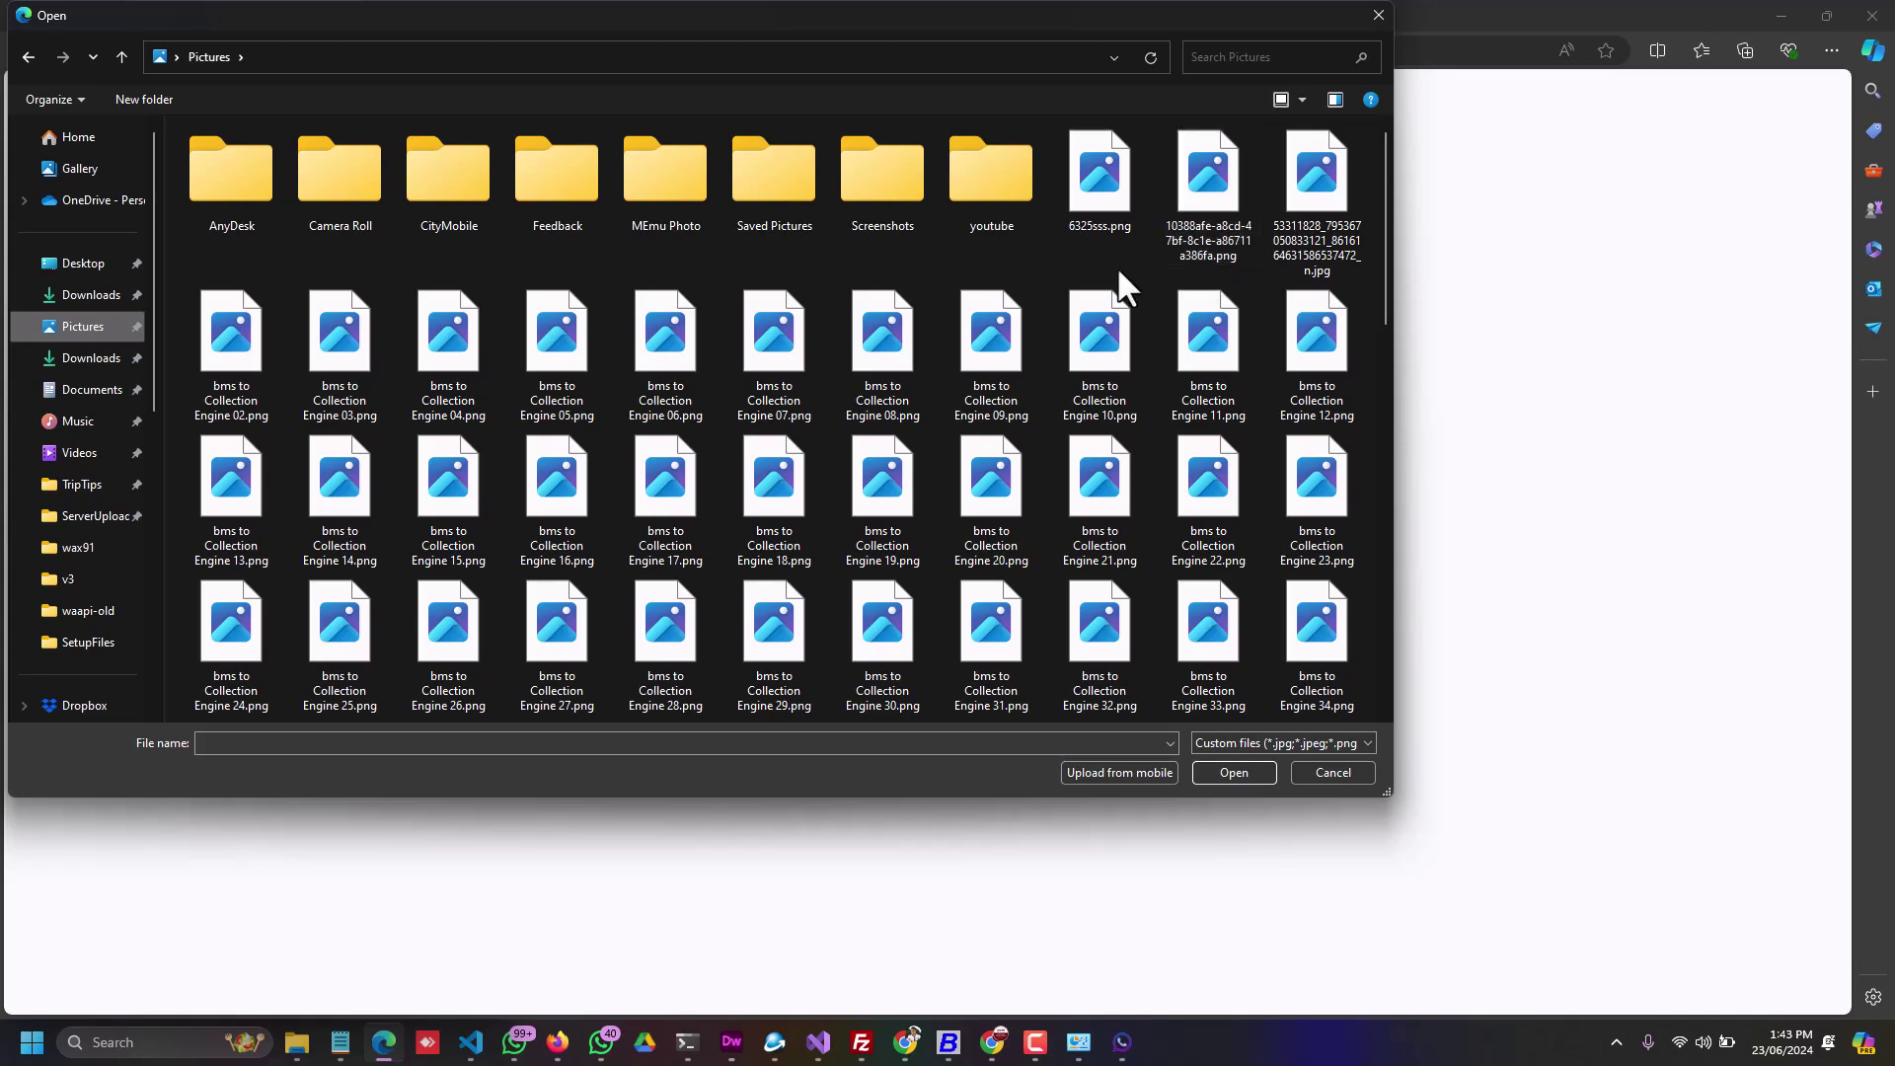
left_click(1311, 202)
left_click(1201, 774)
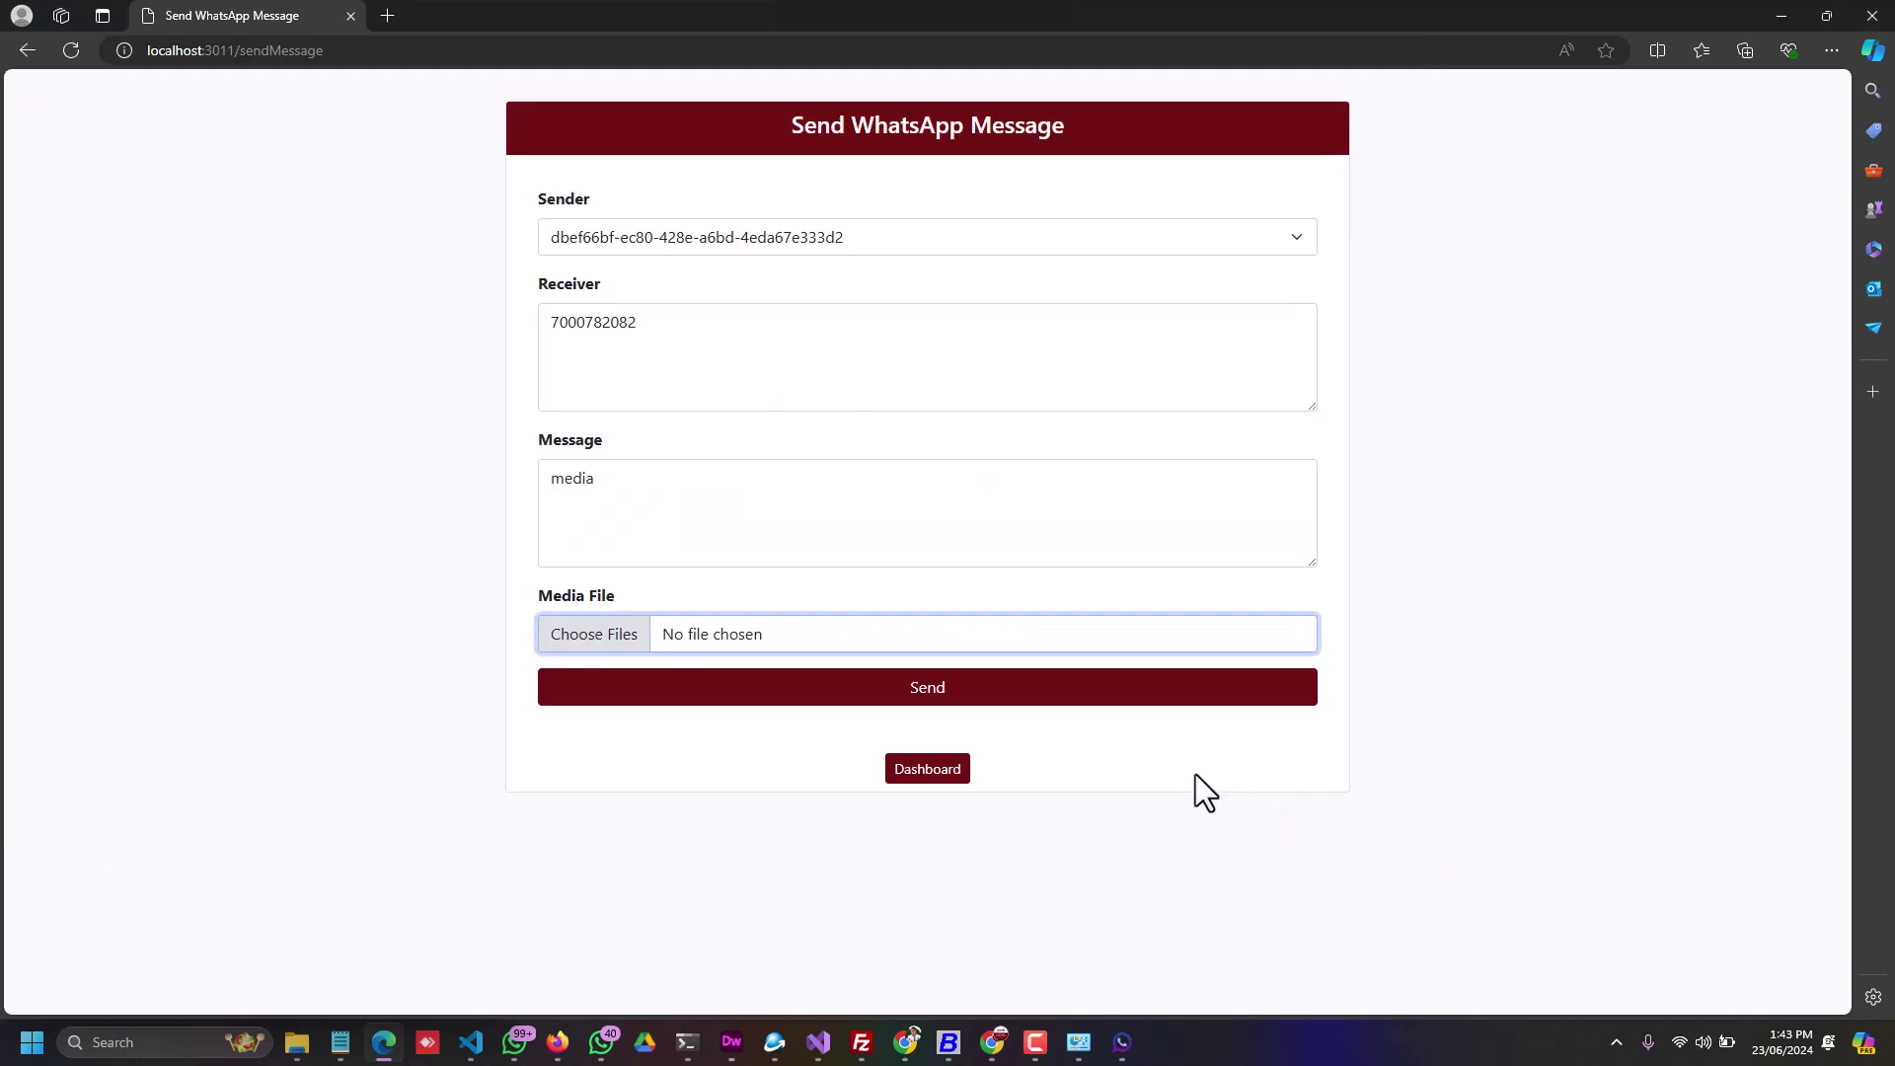
left_click(926, 688)
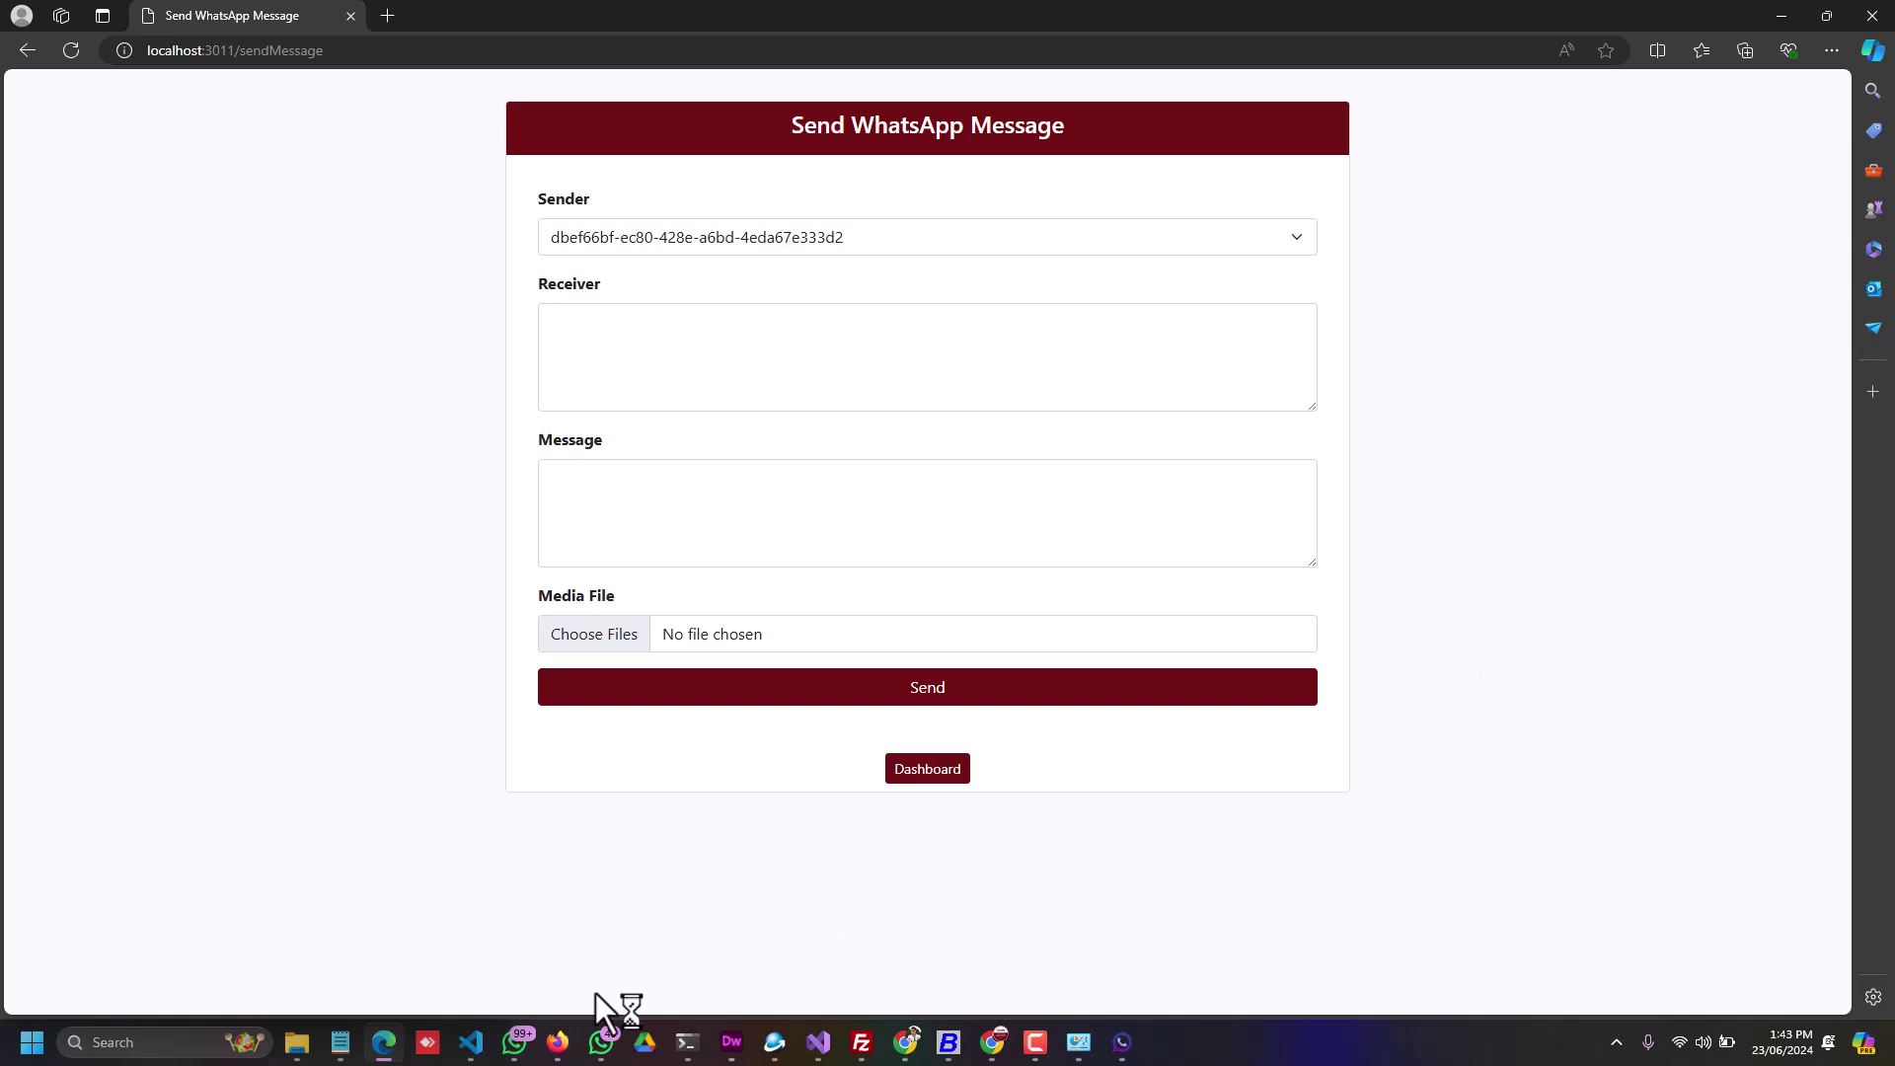
Step: Confirm the captioned photo arrived in WhatsApp and return to the empty send form
left_click(514, 1042)
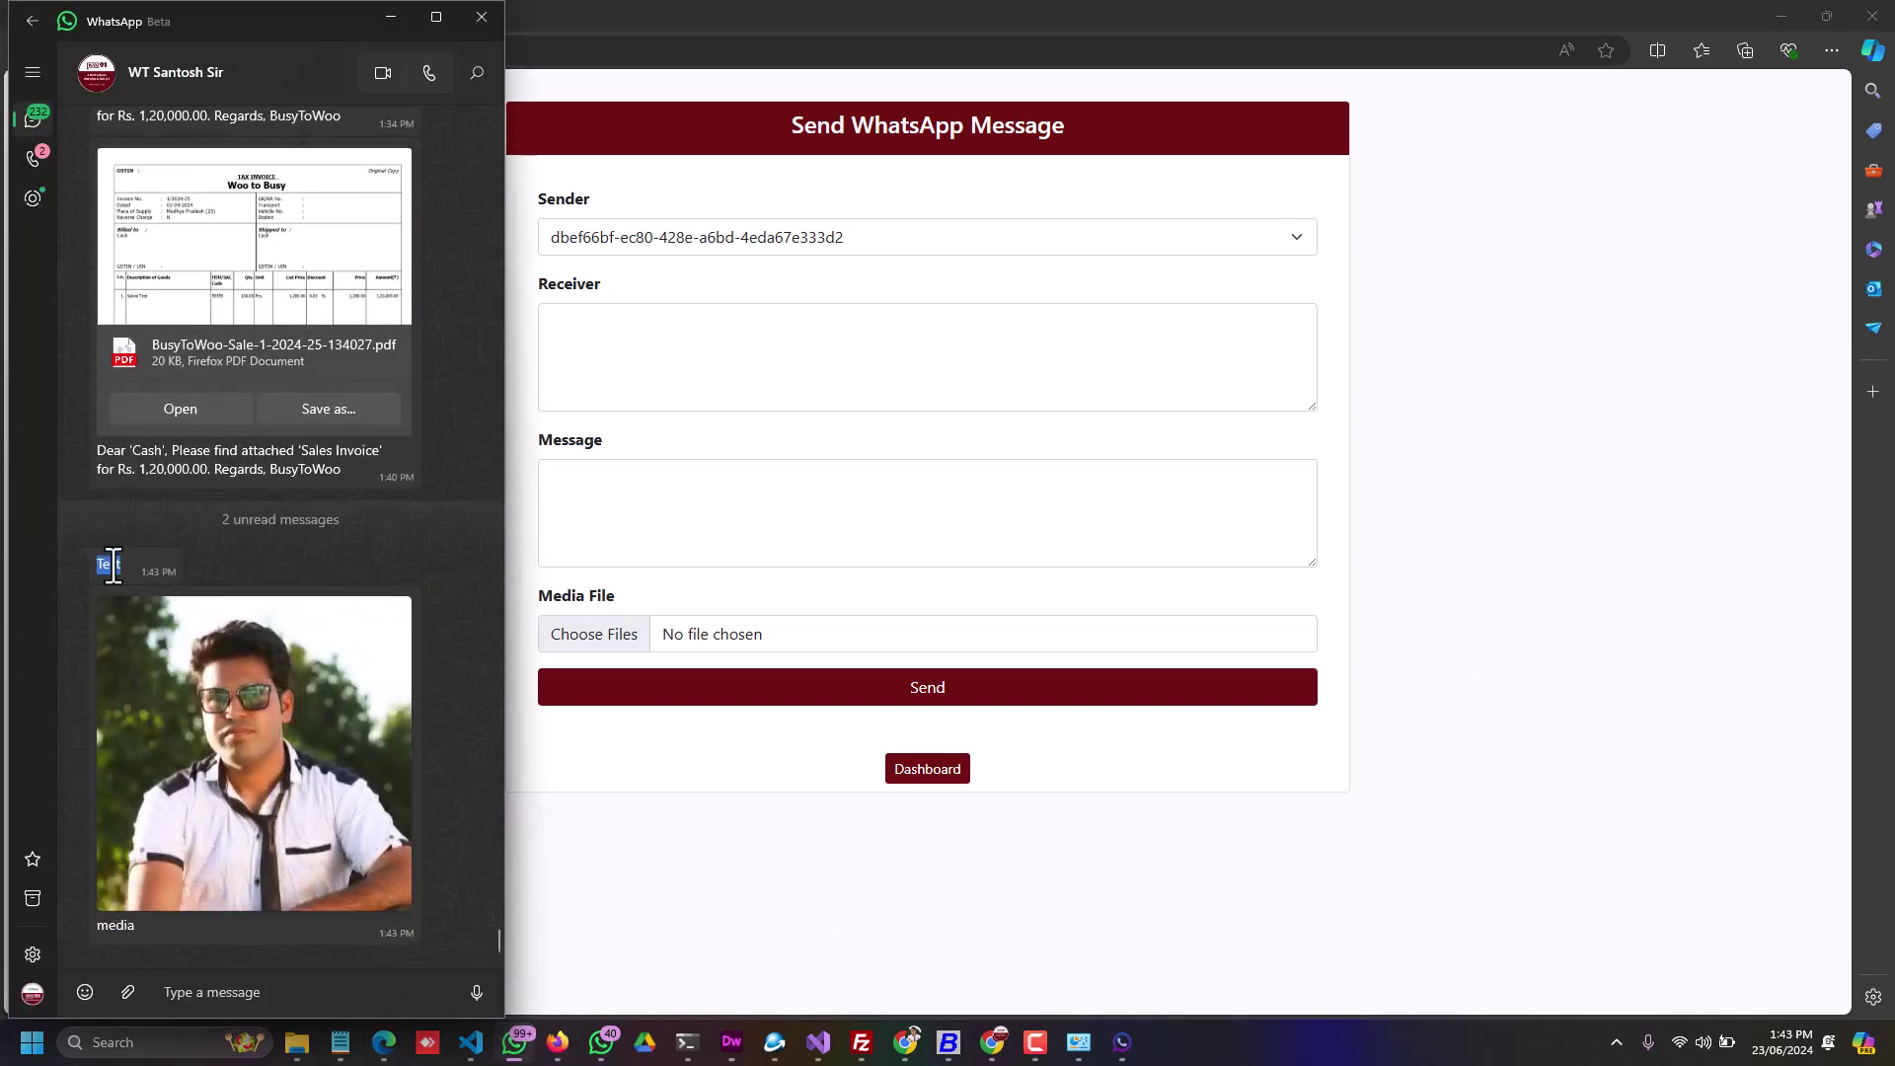
left_click(735, 508)
left_click(683, 353)
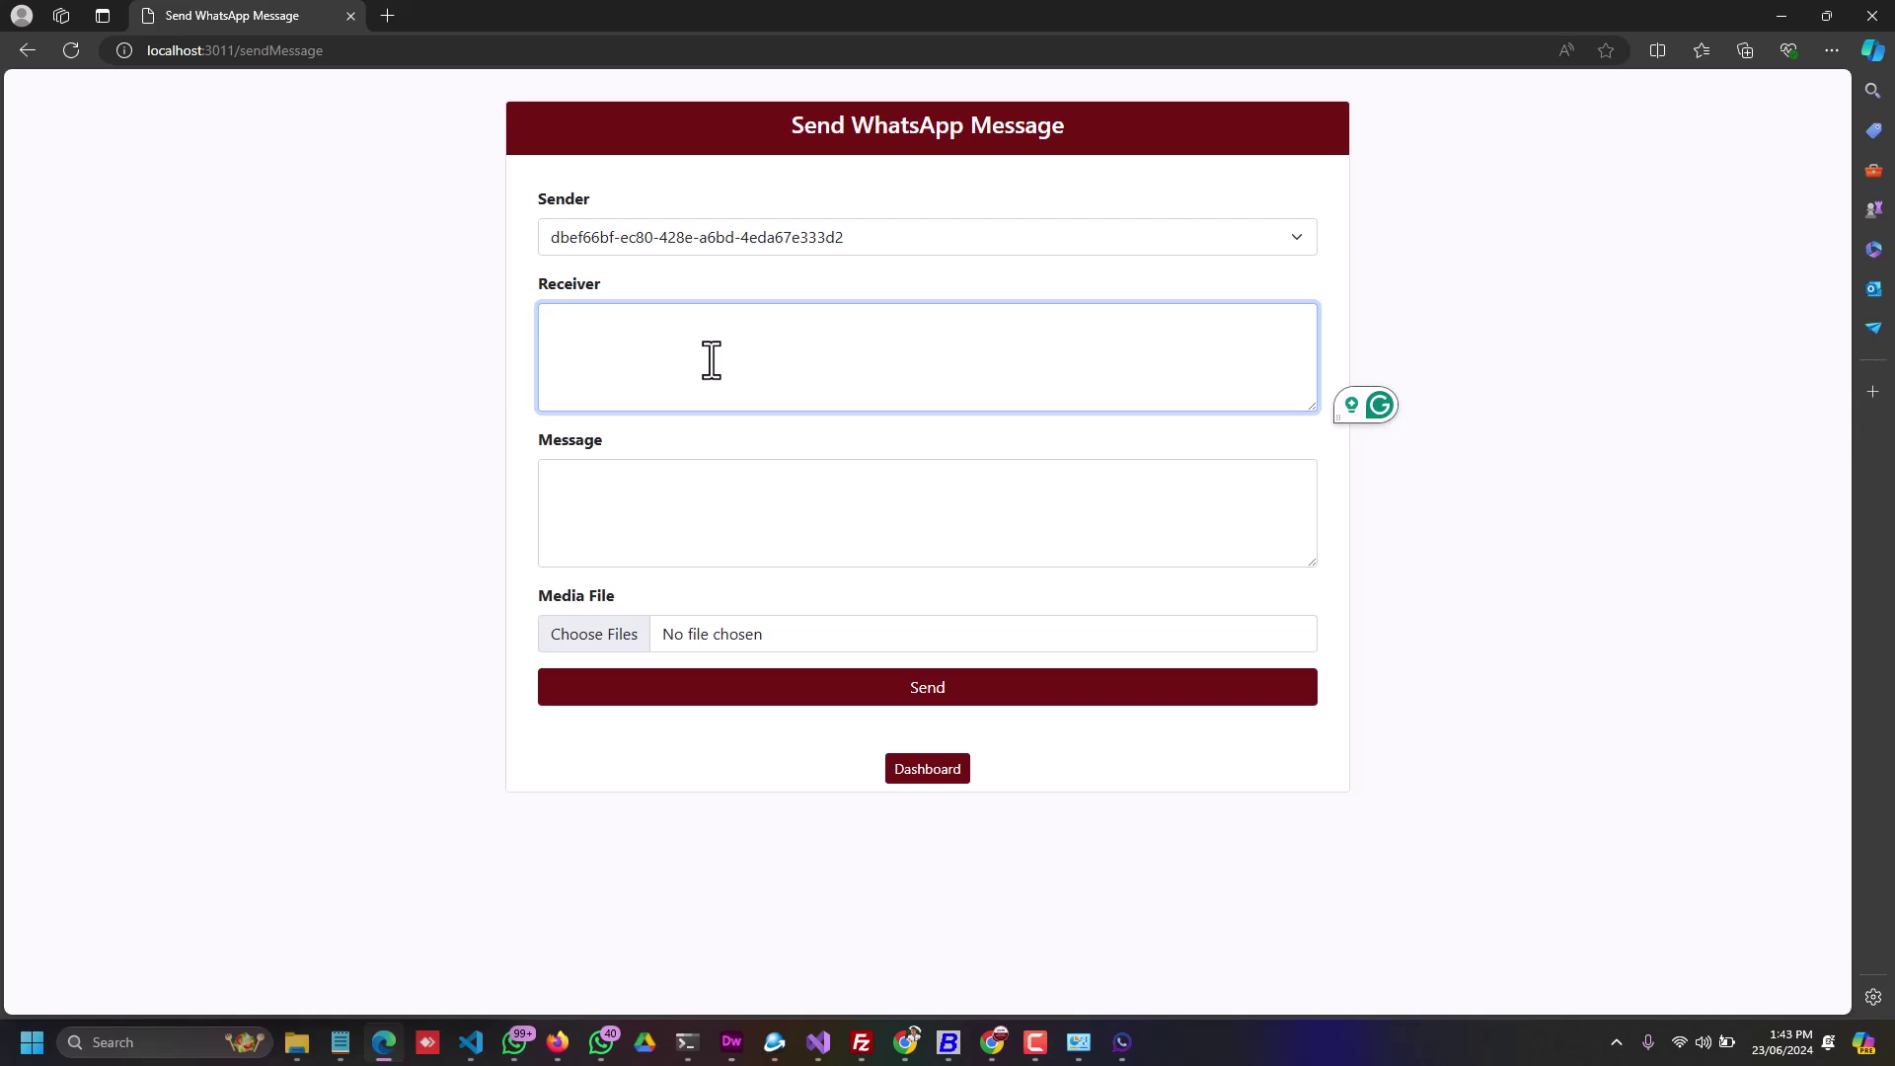
mouse_move(297, 1054)
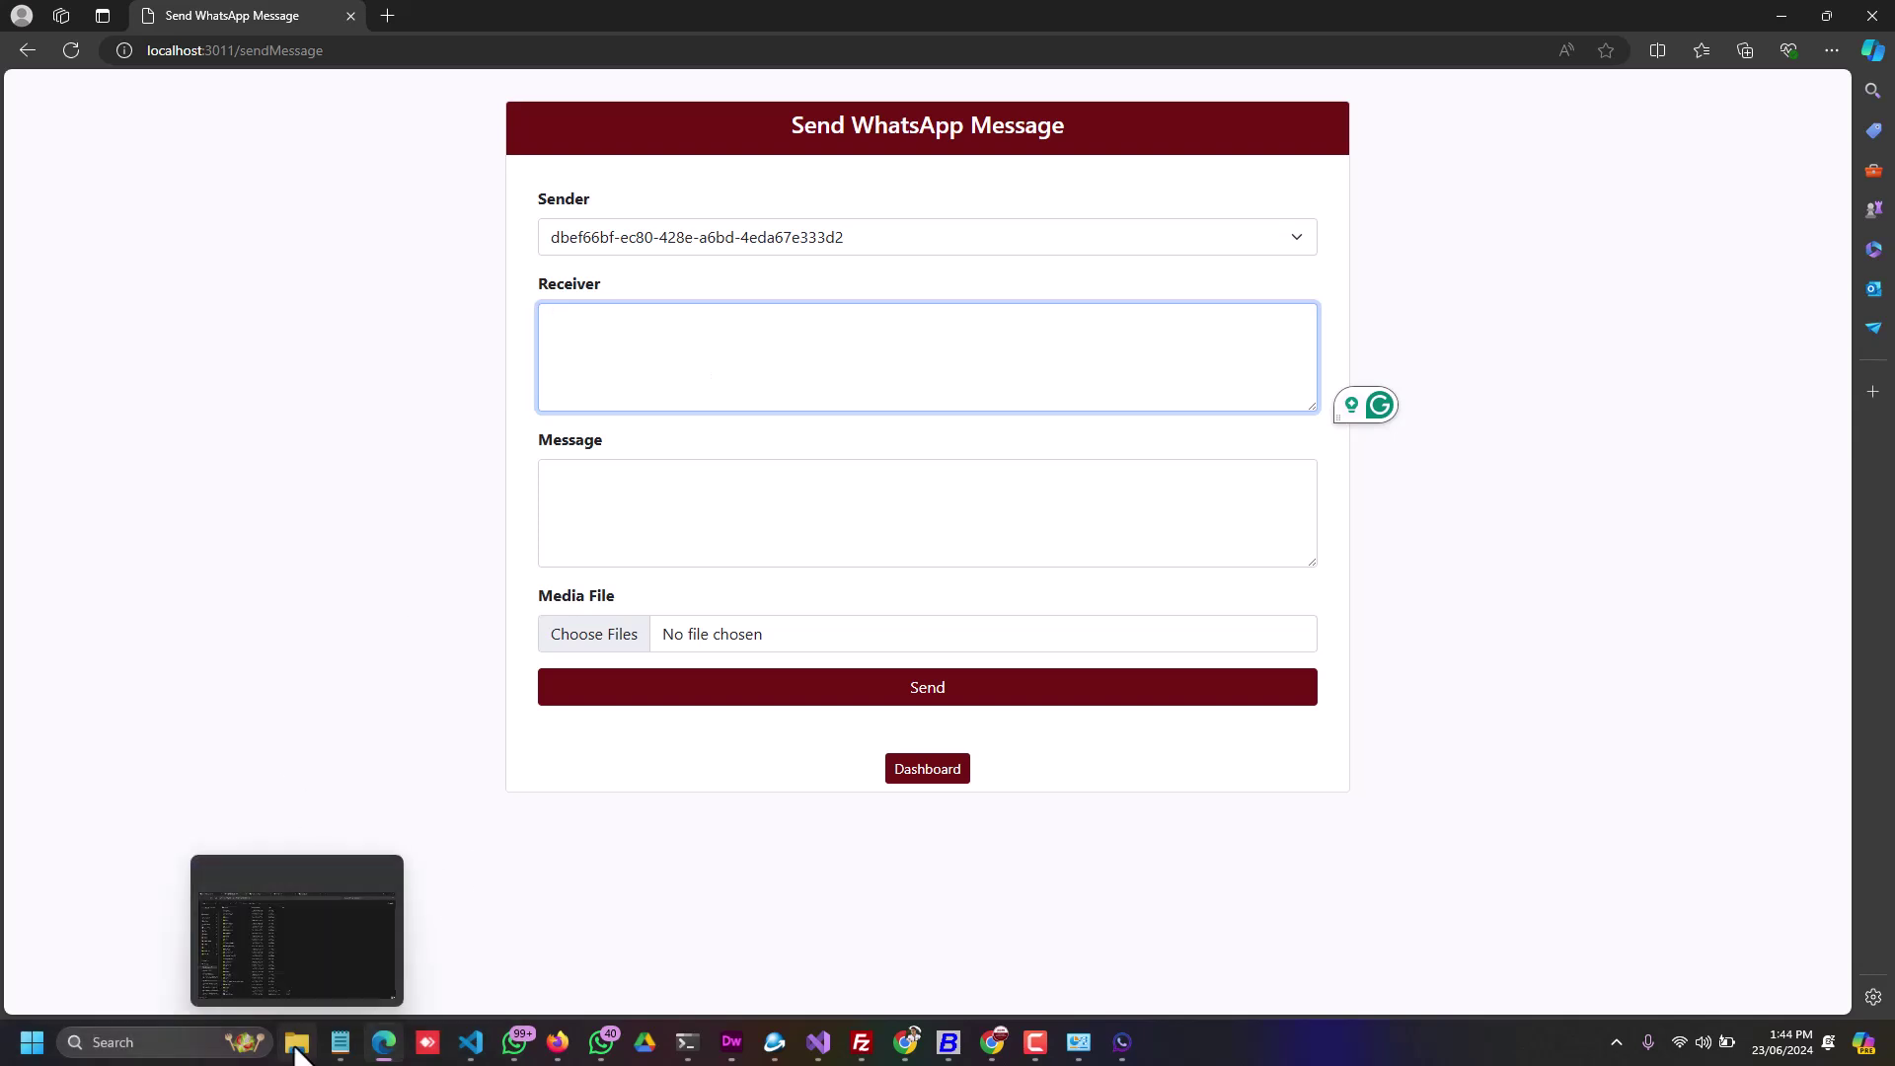
Step: In File Explorer, open wax91, go back to Windows-SSD (C:), then open the waapi folder
left_click(296, 1049)
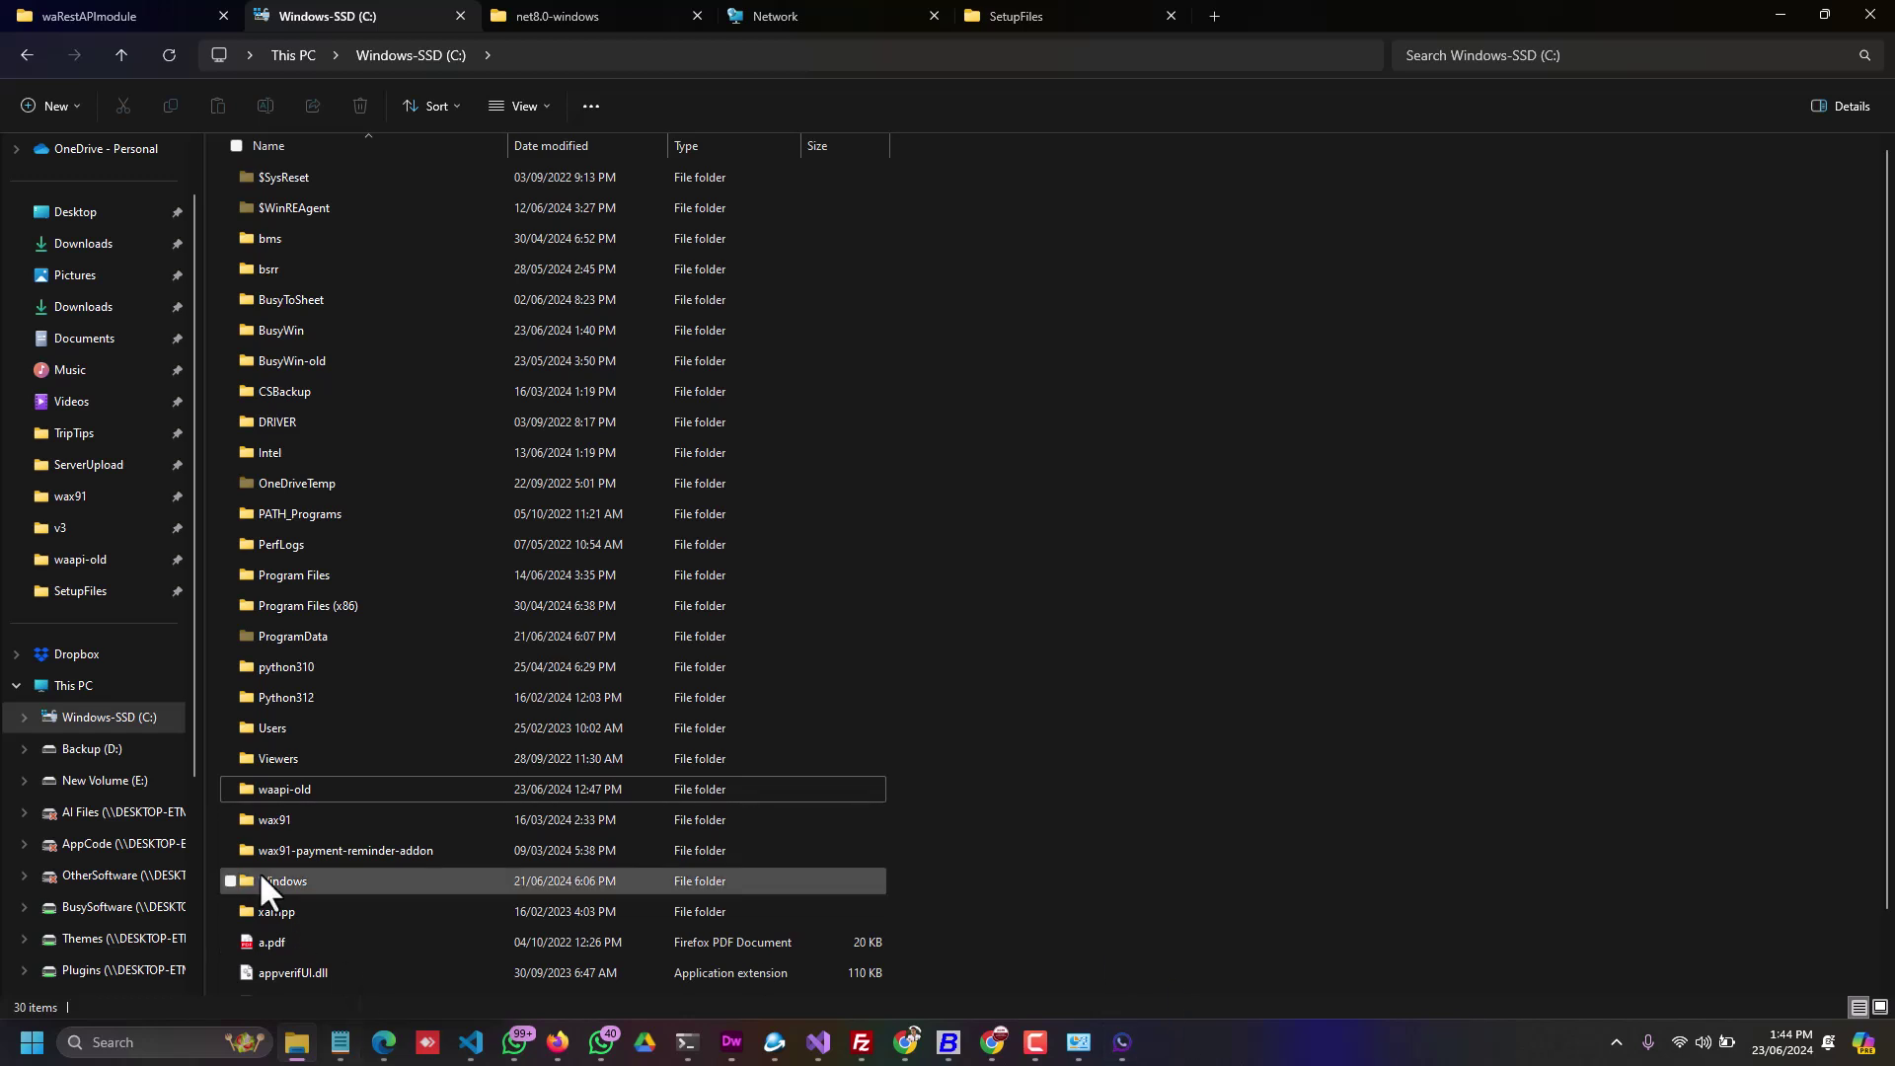
double_click(285, 819)
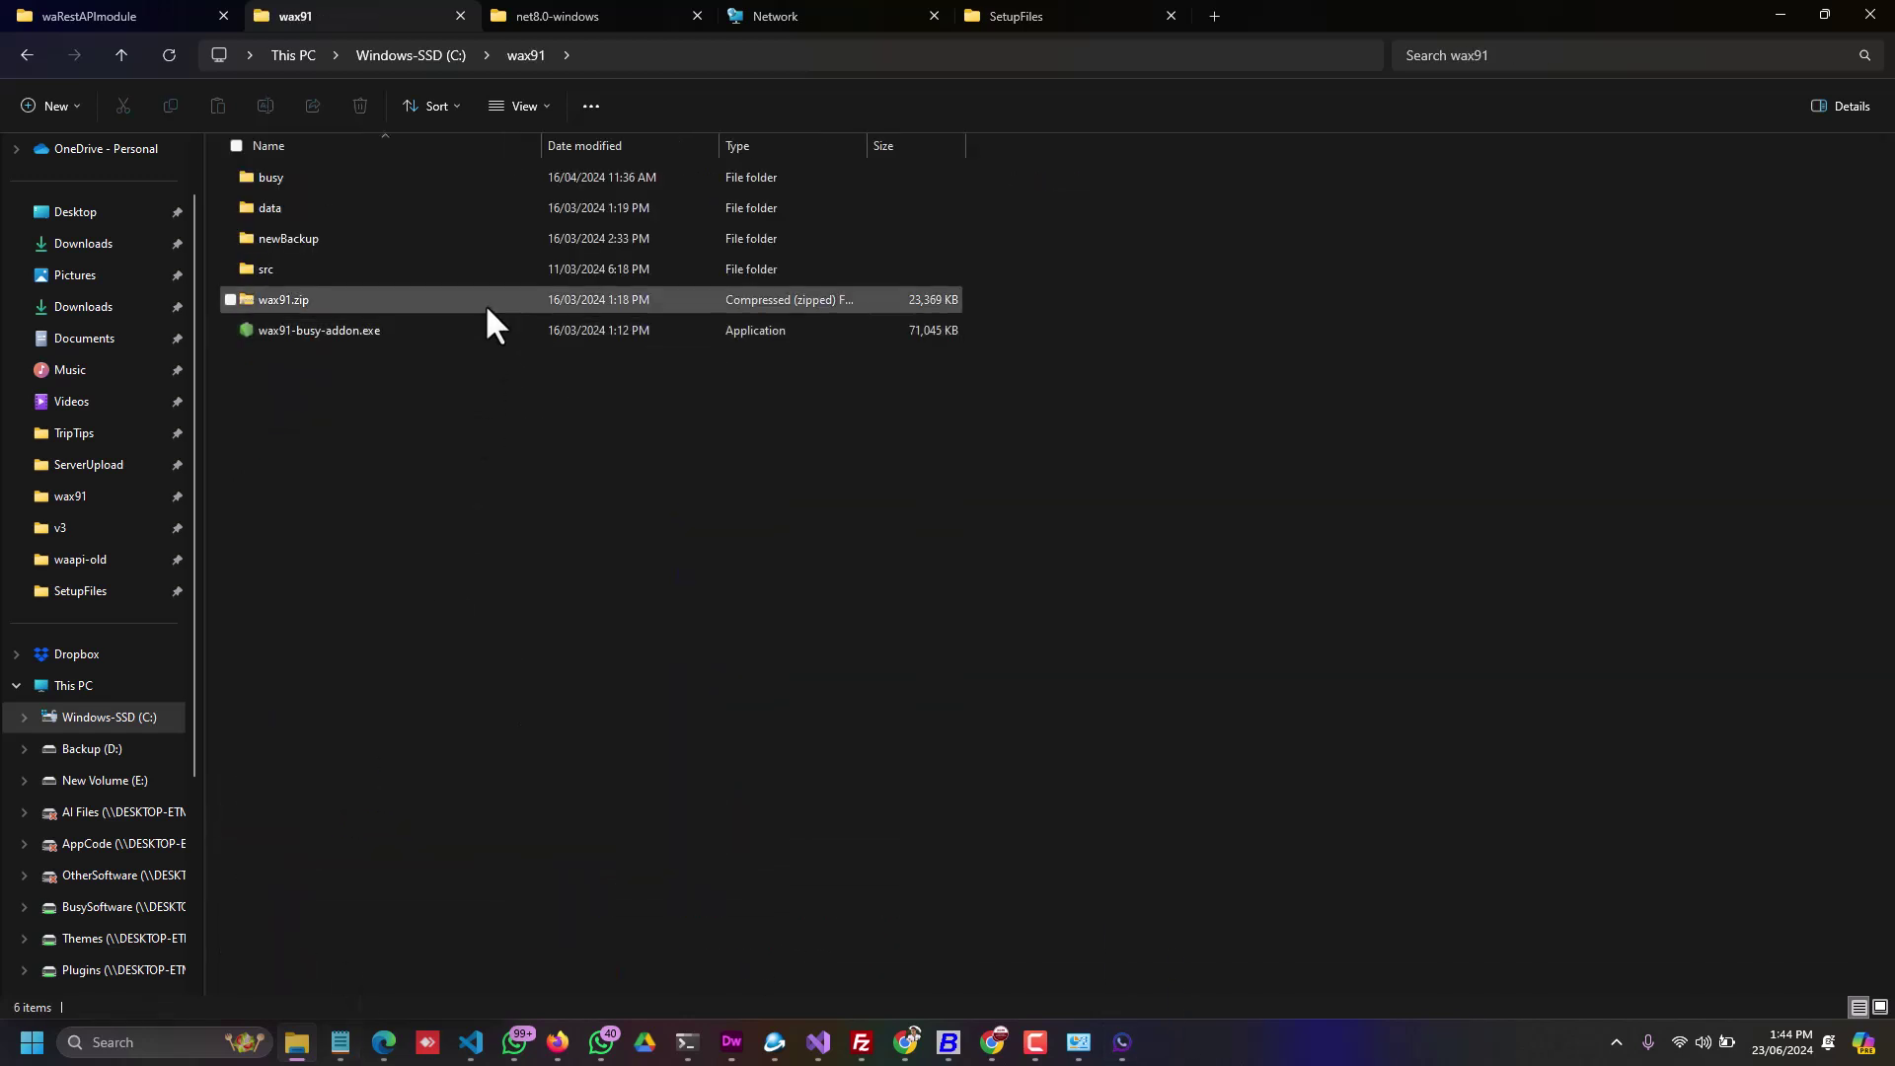
left_click(412, 62)
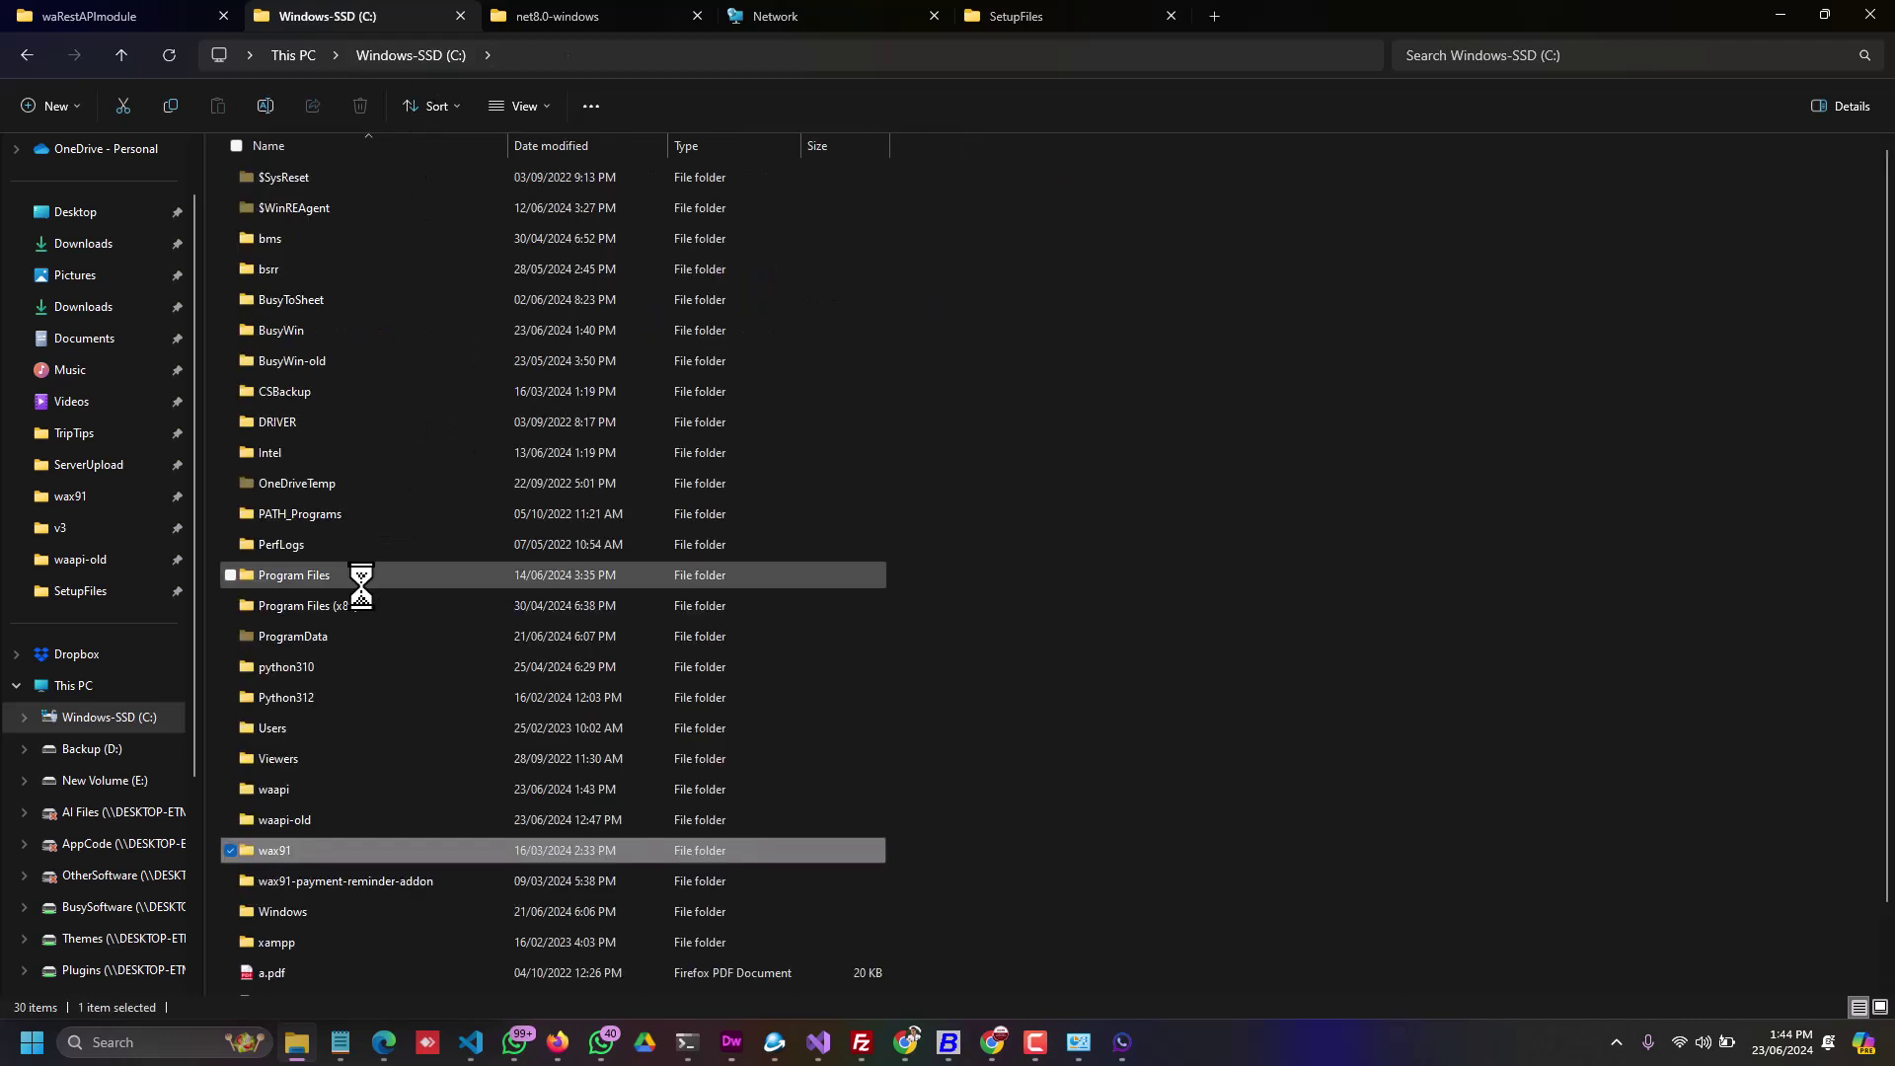
left_click(273, 789)
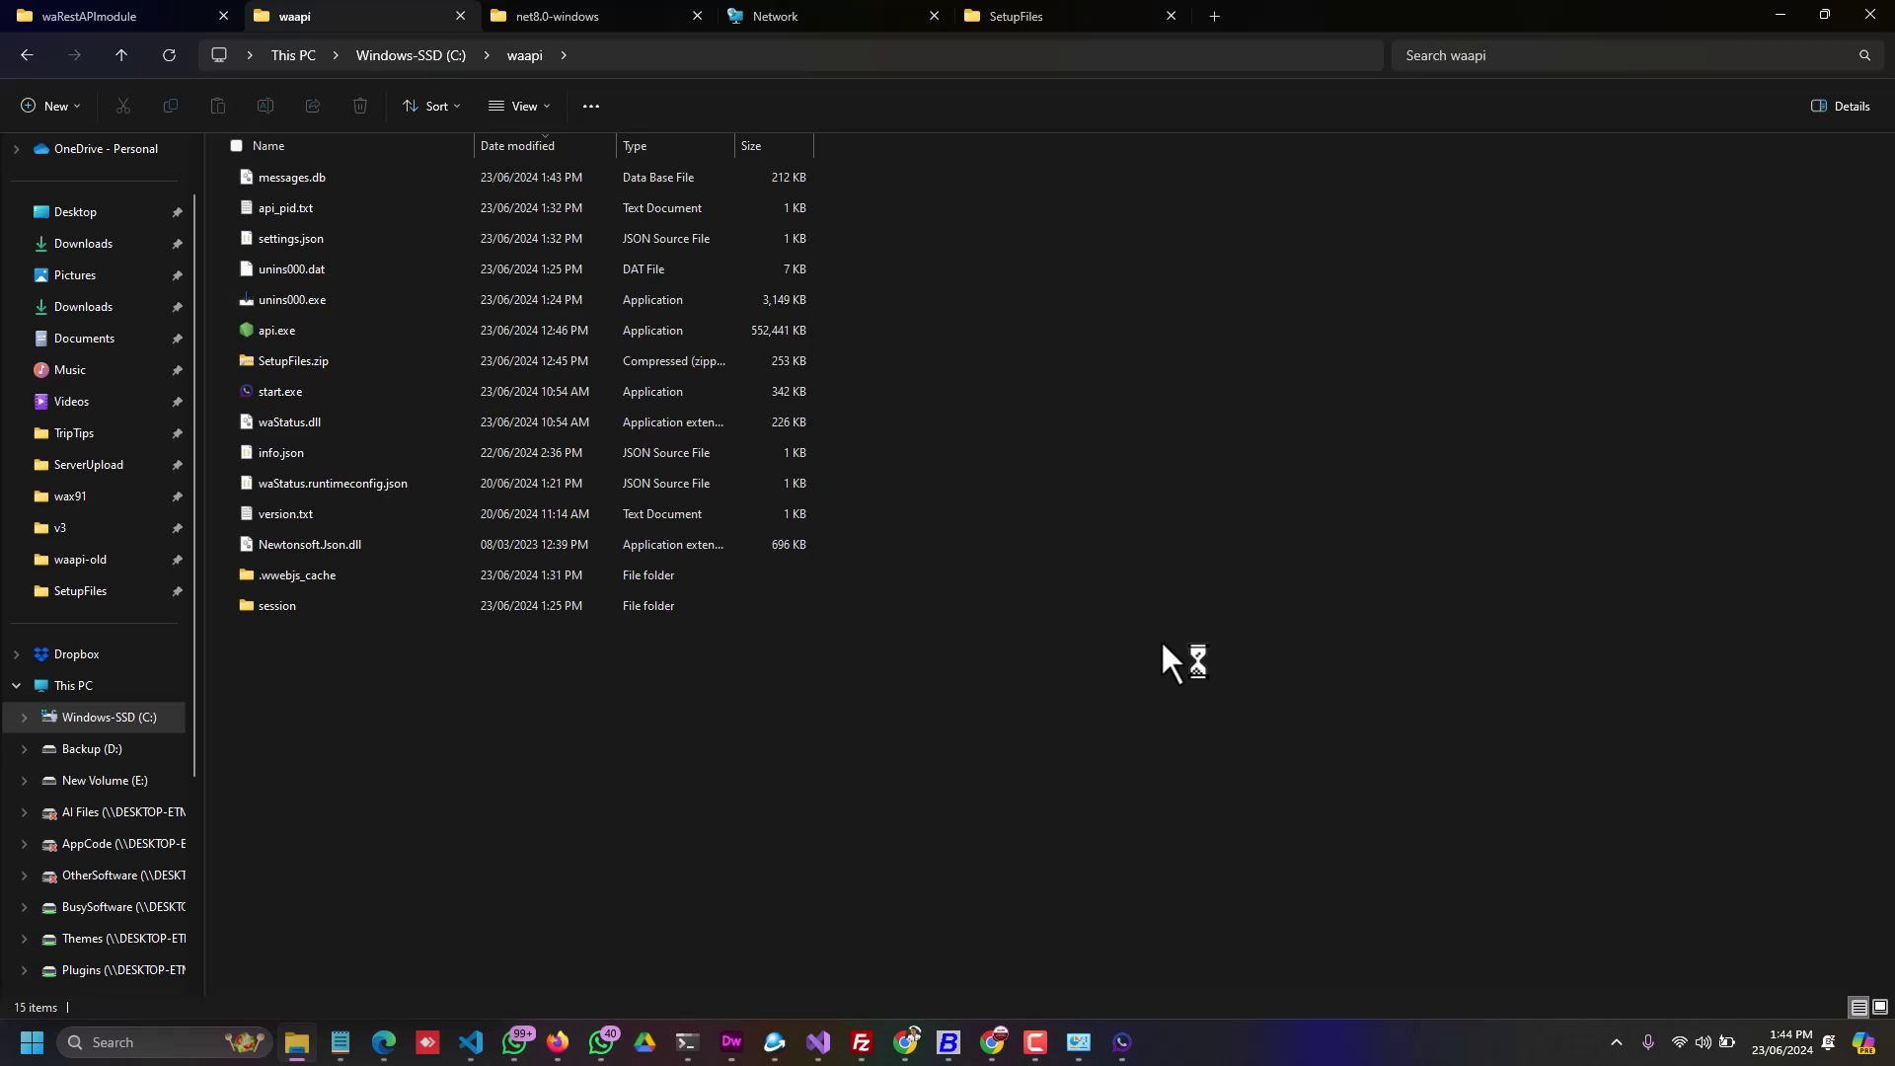
Step: Open C:\waapi\settings.json and highlight bulkMessageDelay 2000 and bulkMessageDelayHigh 10000
left_click(316, 237)
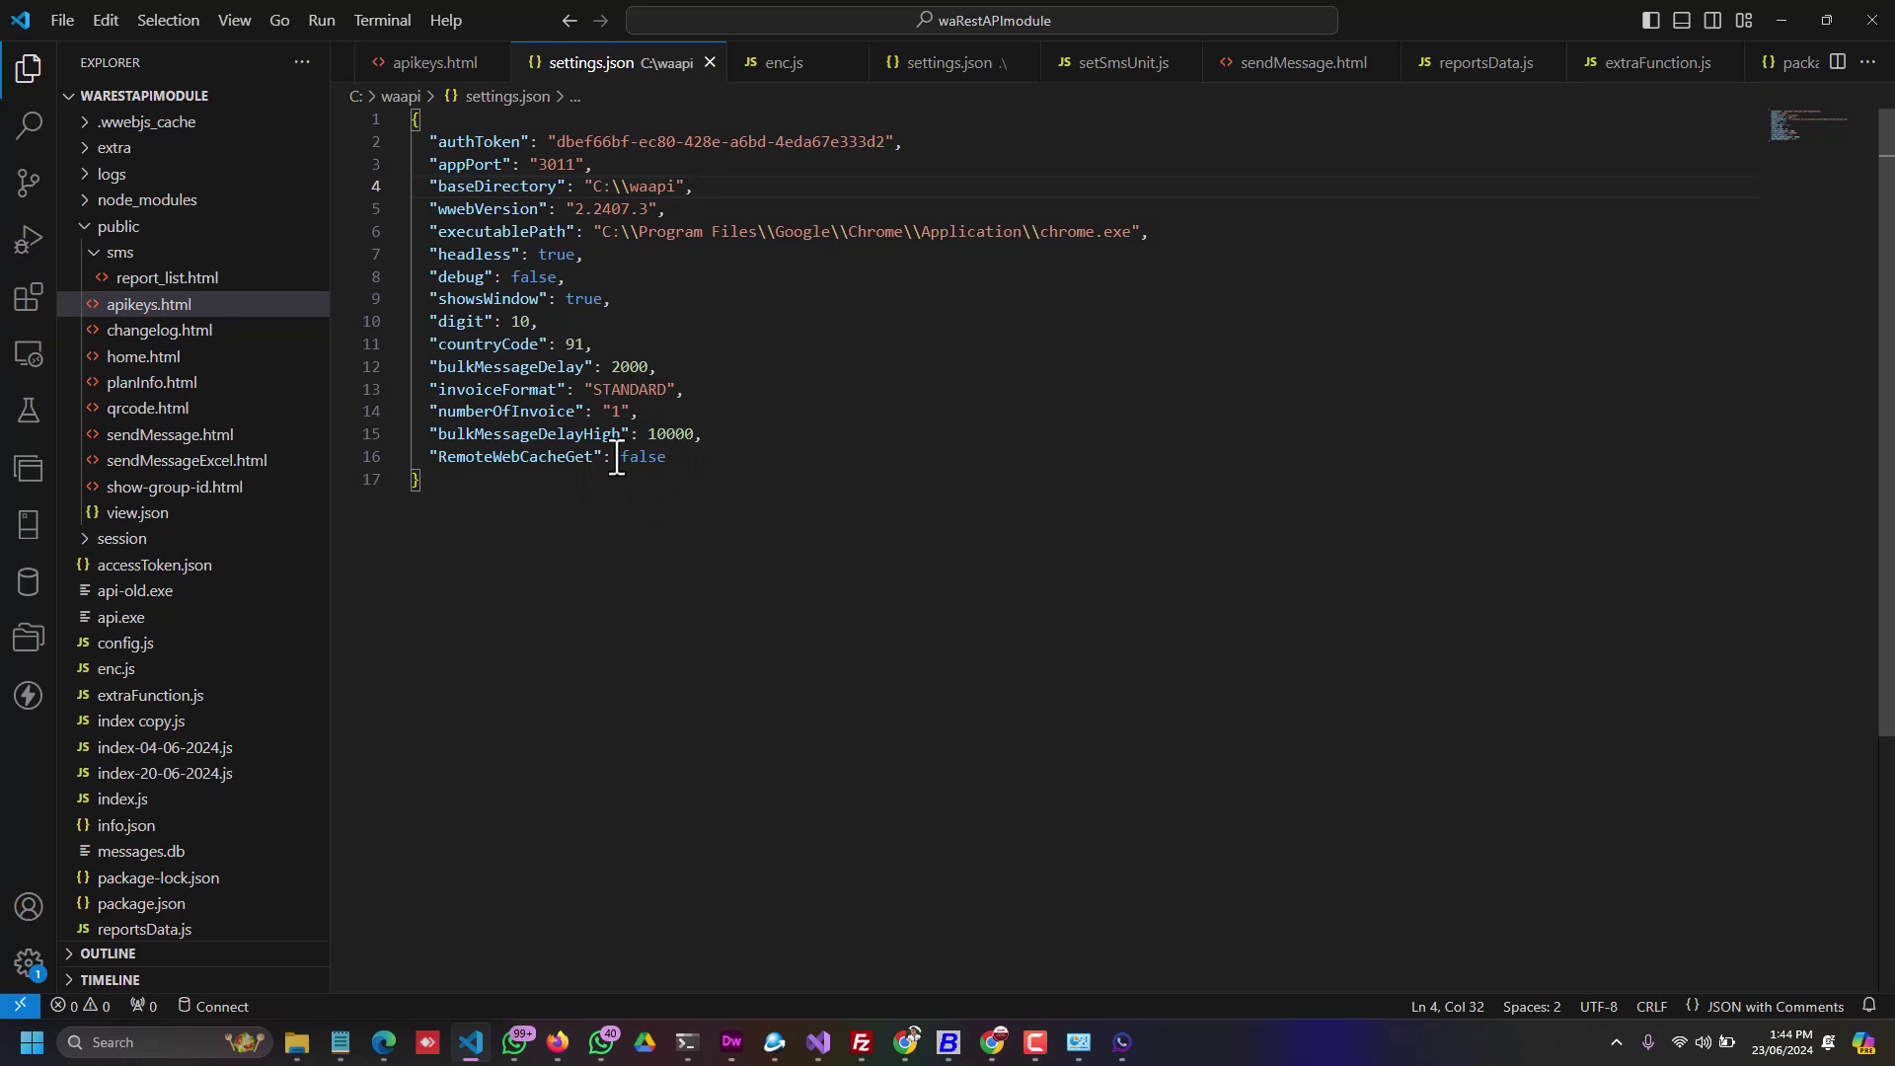
double_click(498, 368)
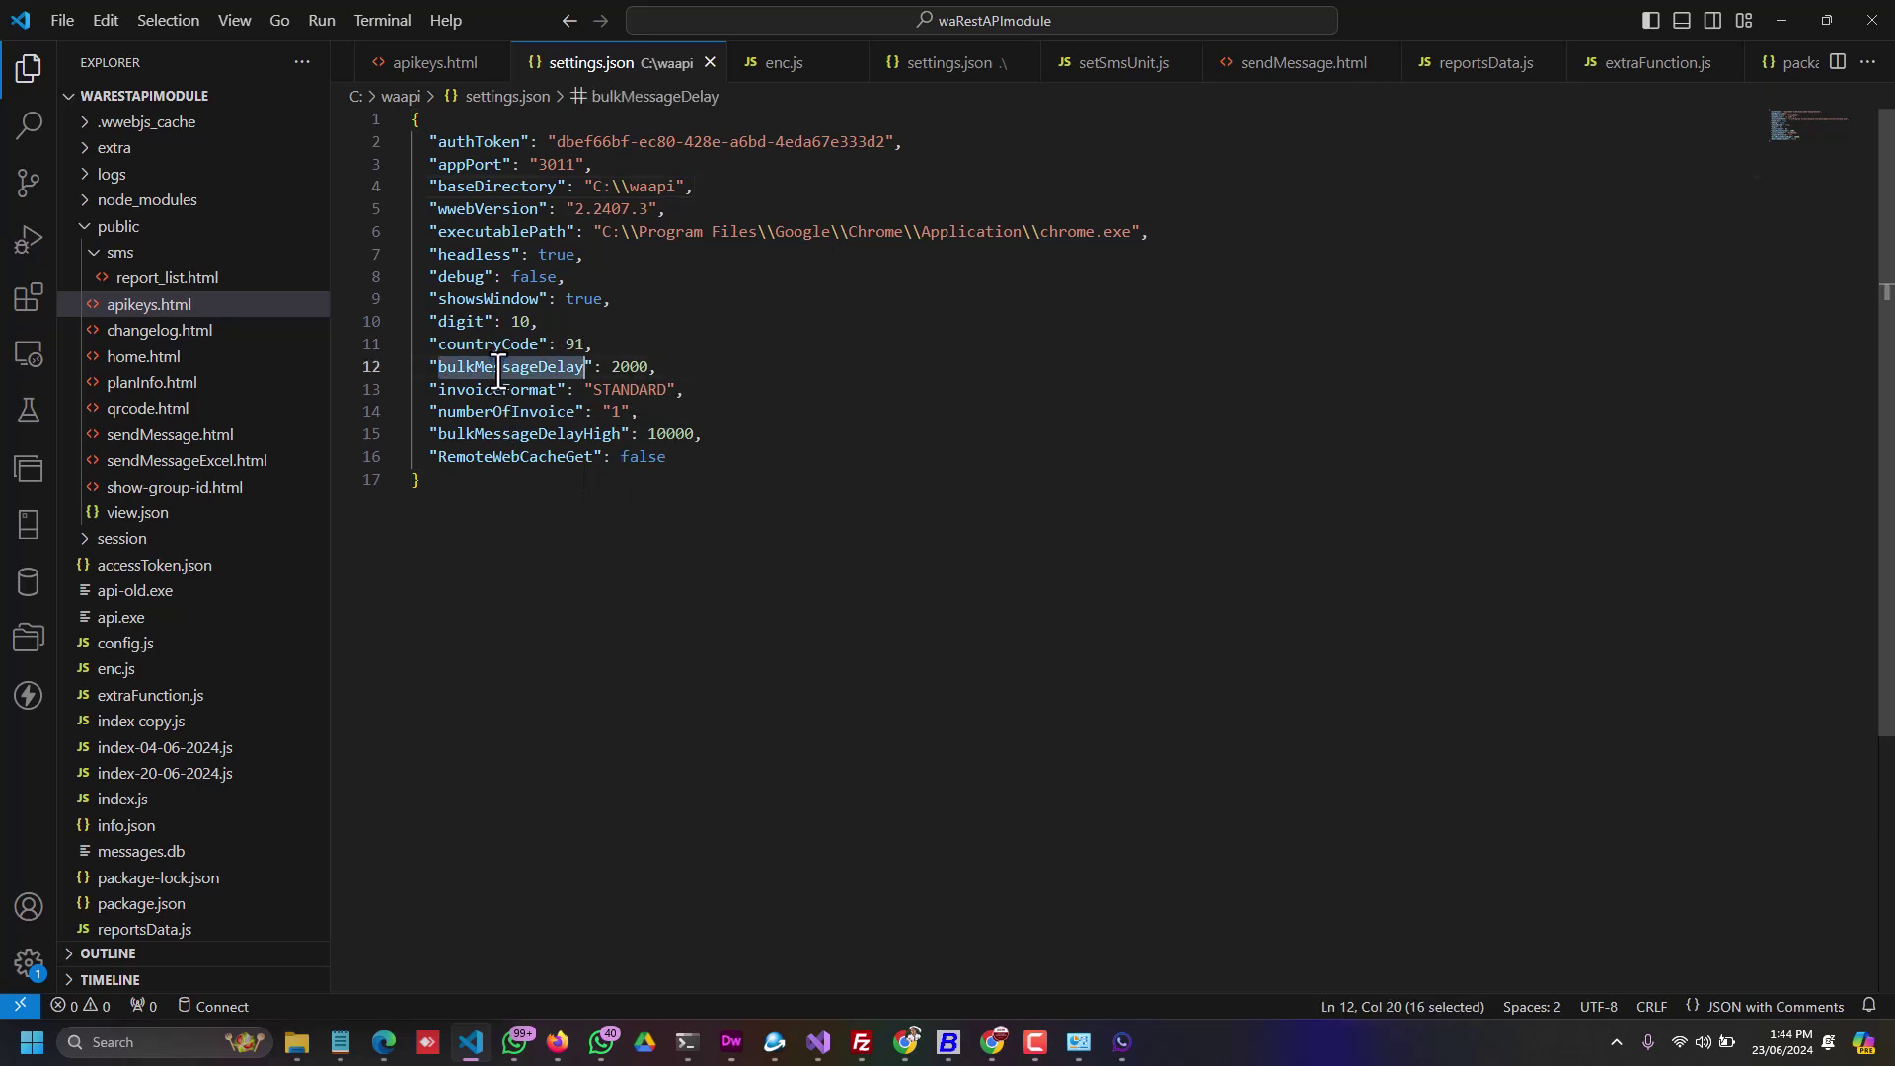
double_click(498, 435)
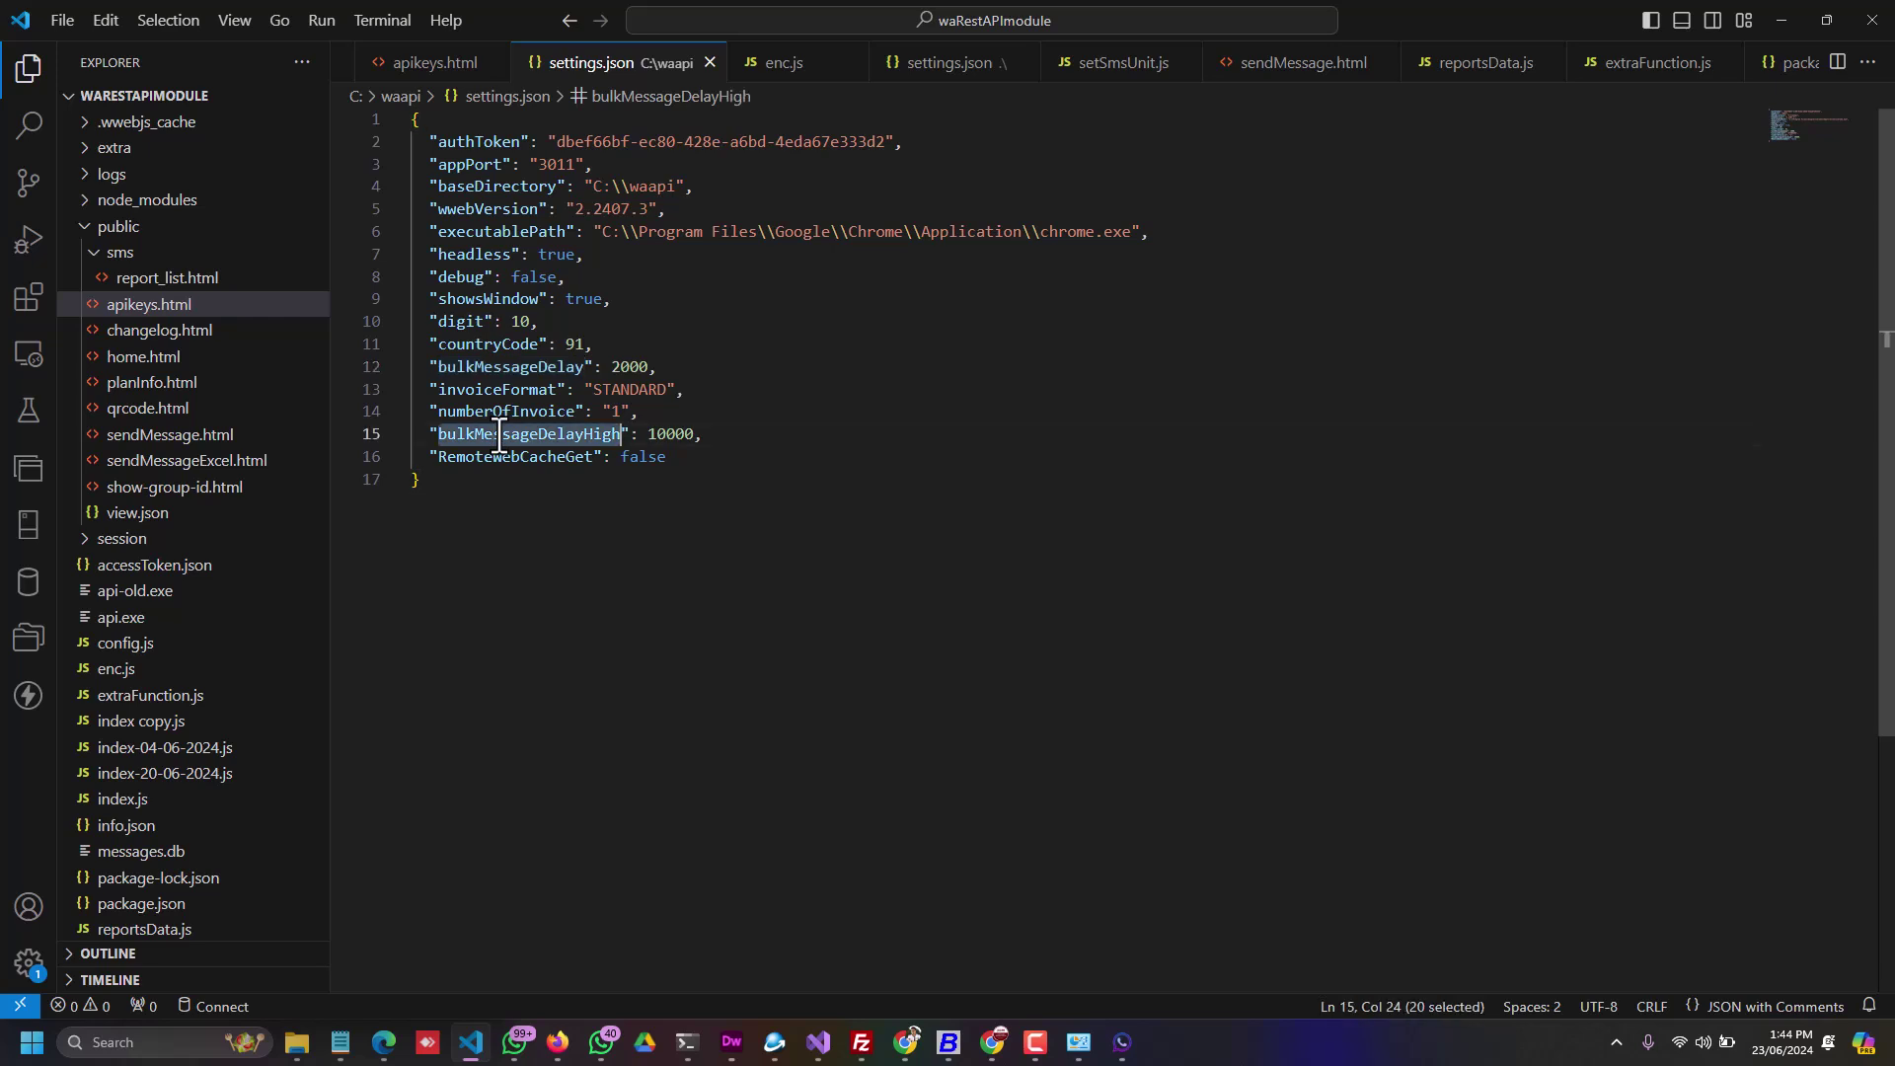
left_click(629, 366)
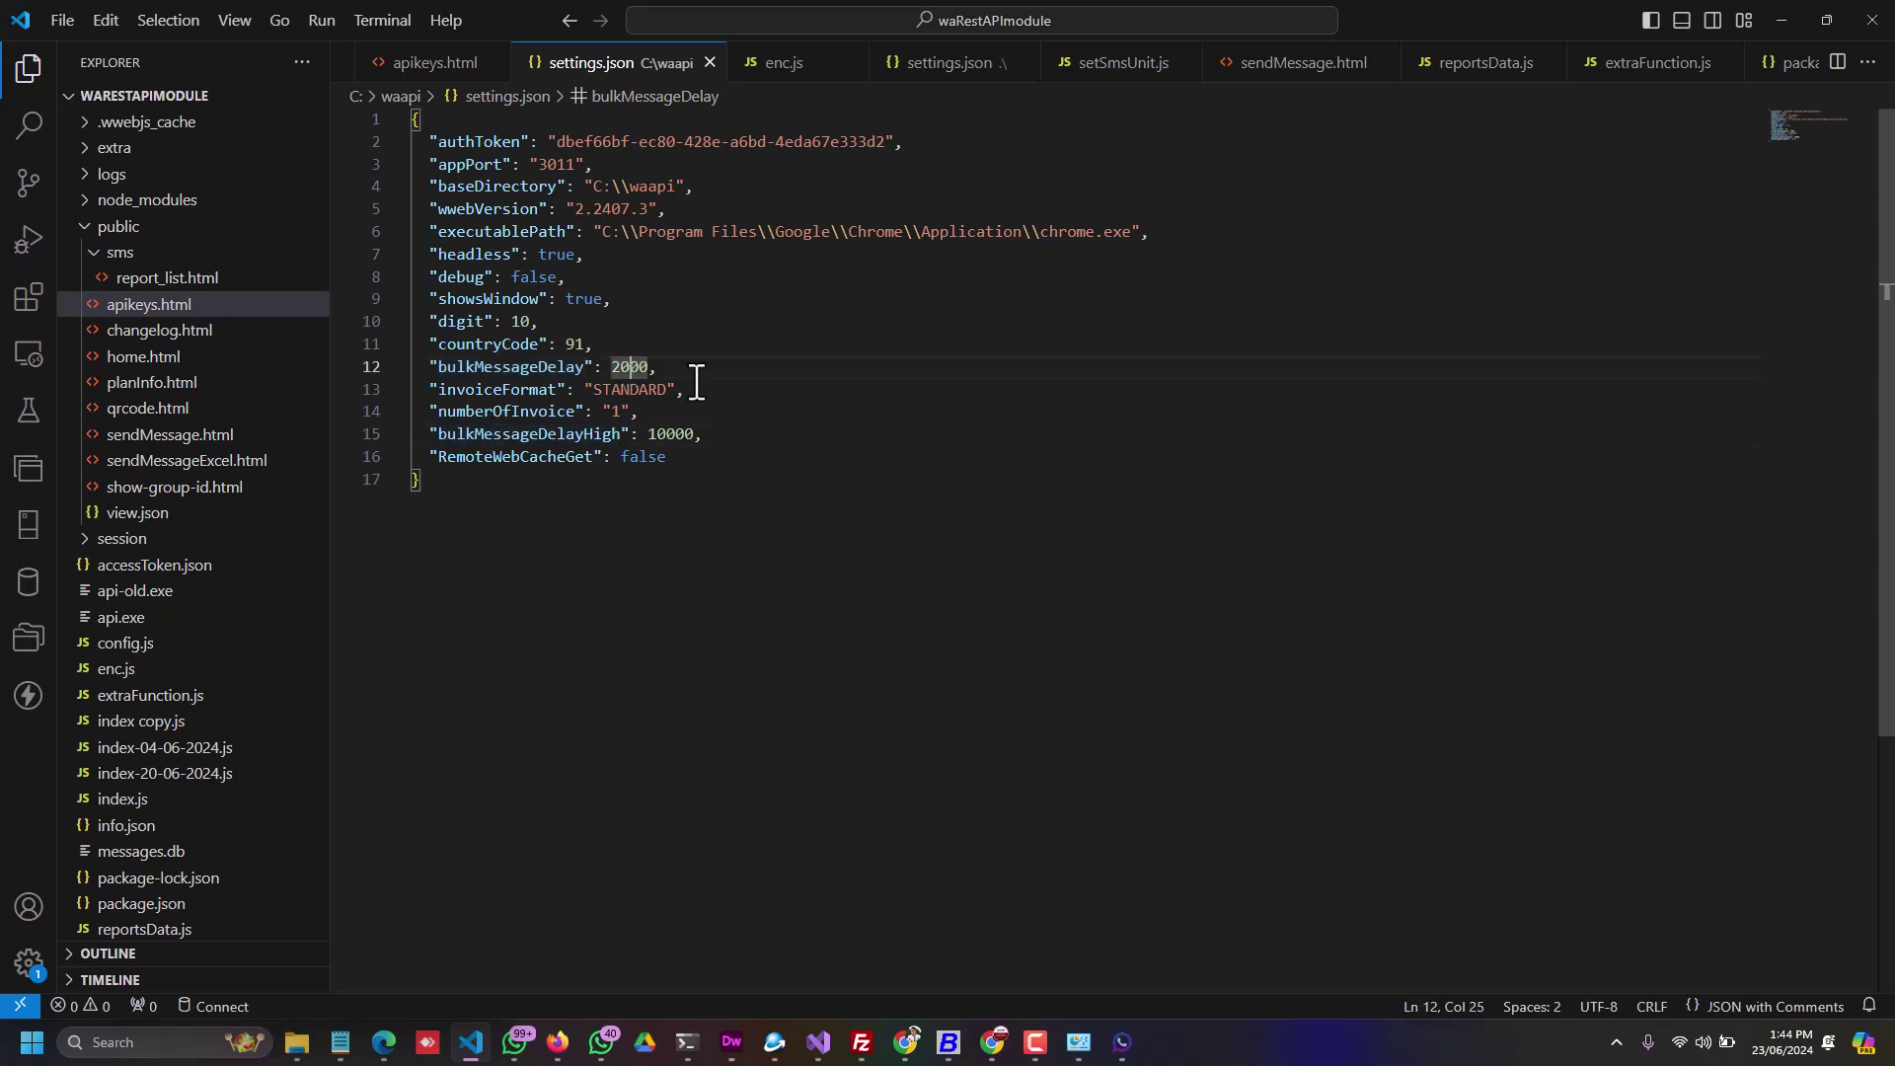
left_click(666, 434)
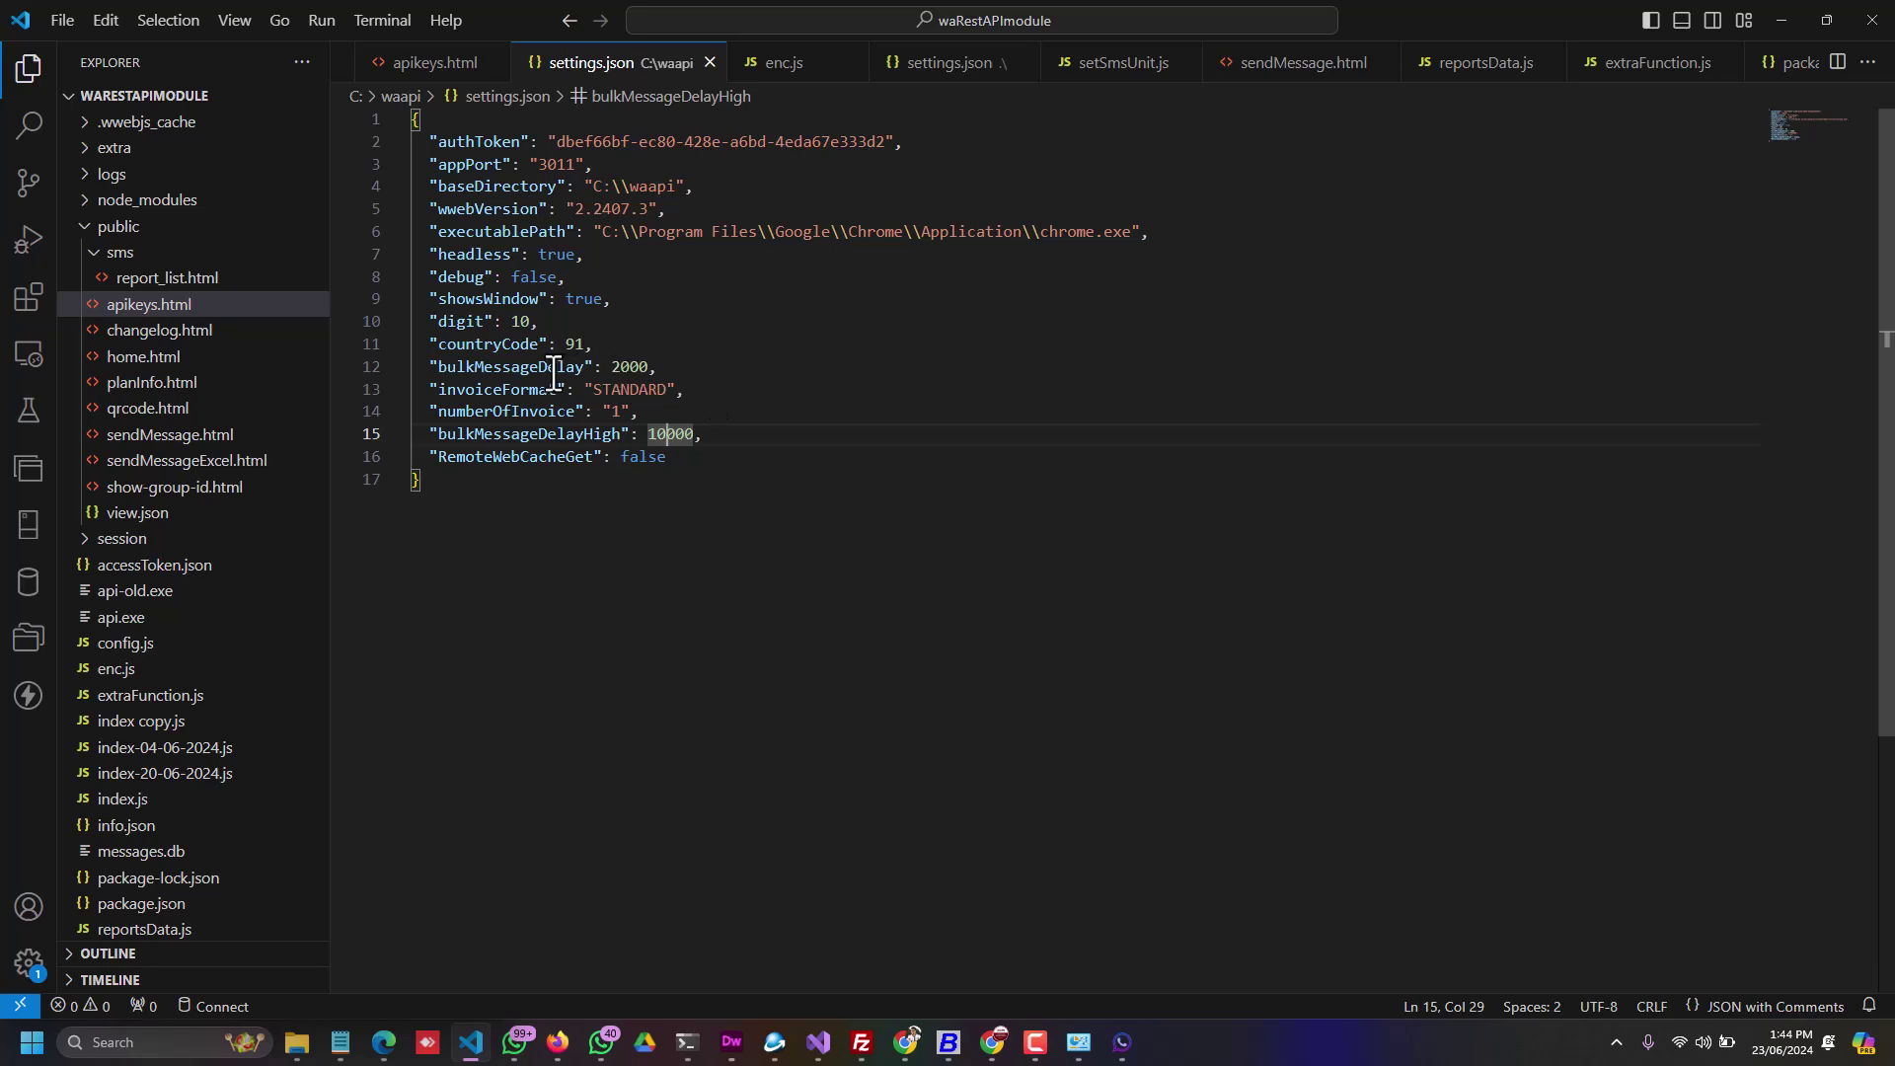
left_click(625, 367)
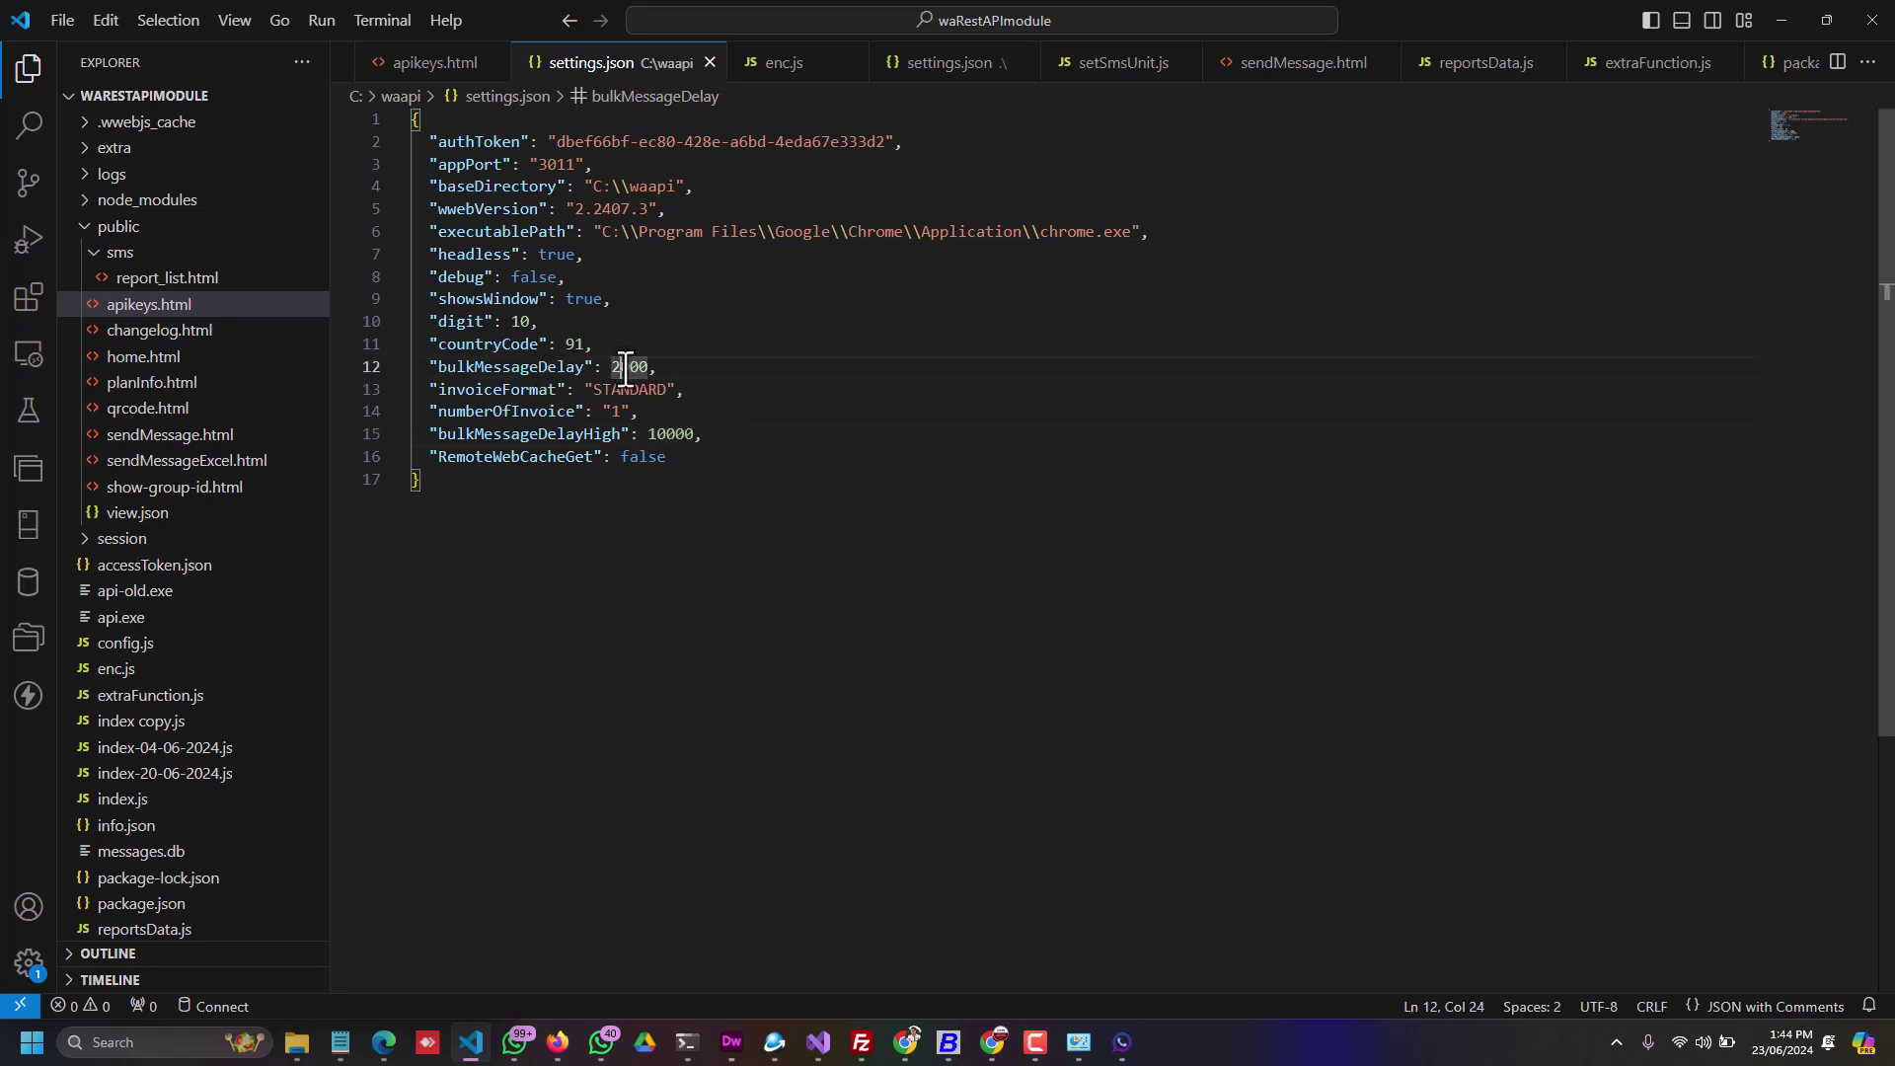
left_click(667, 433)
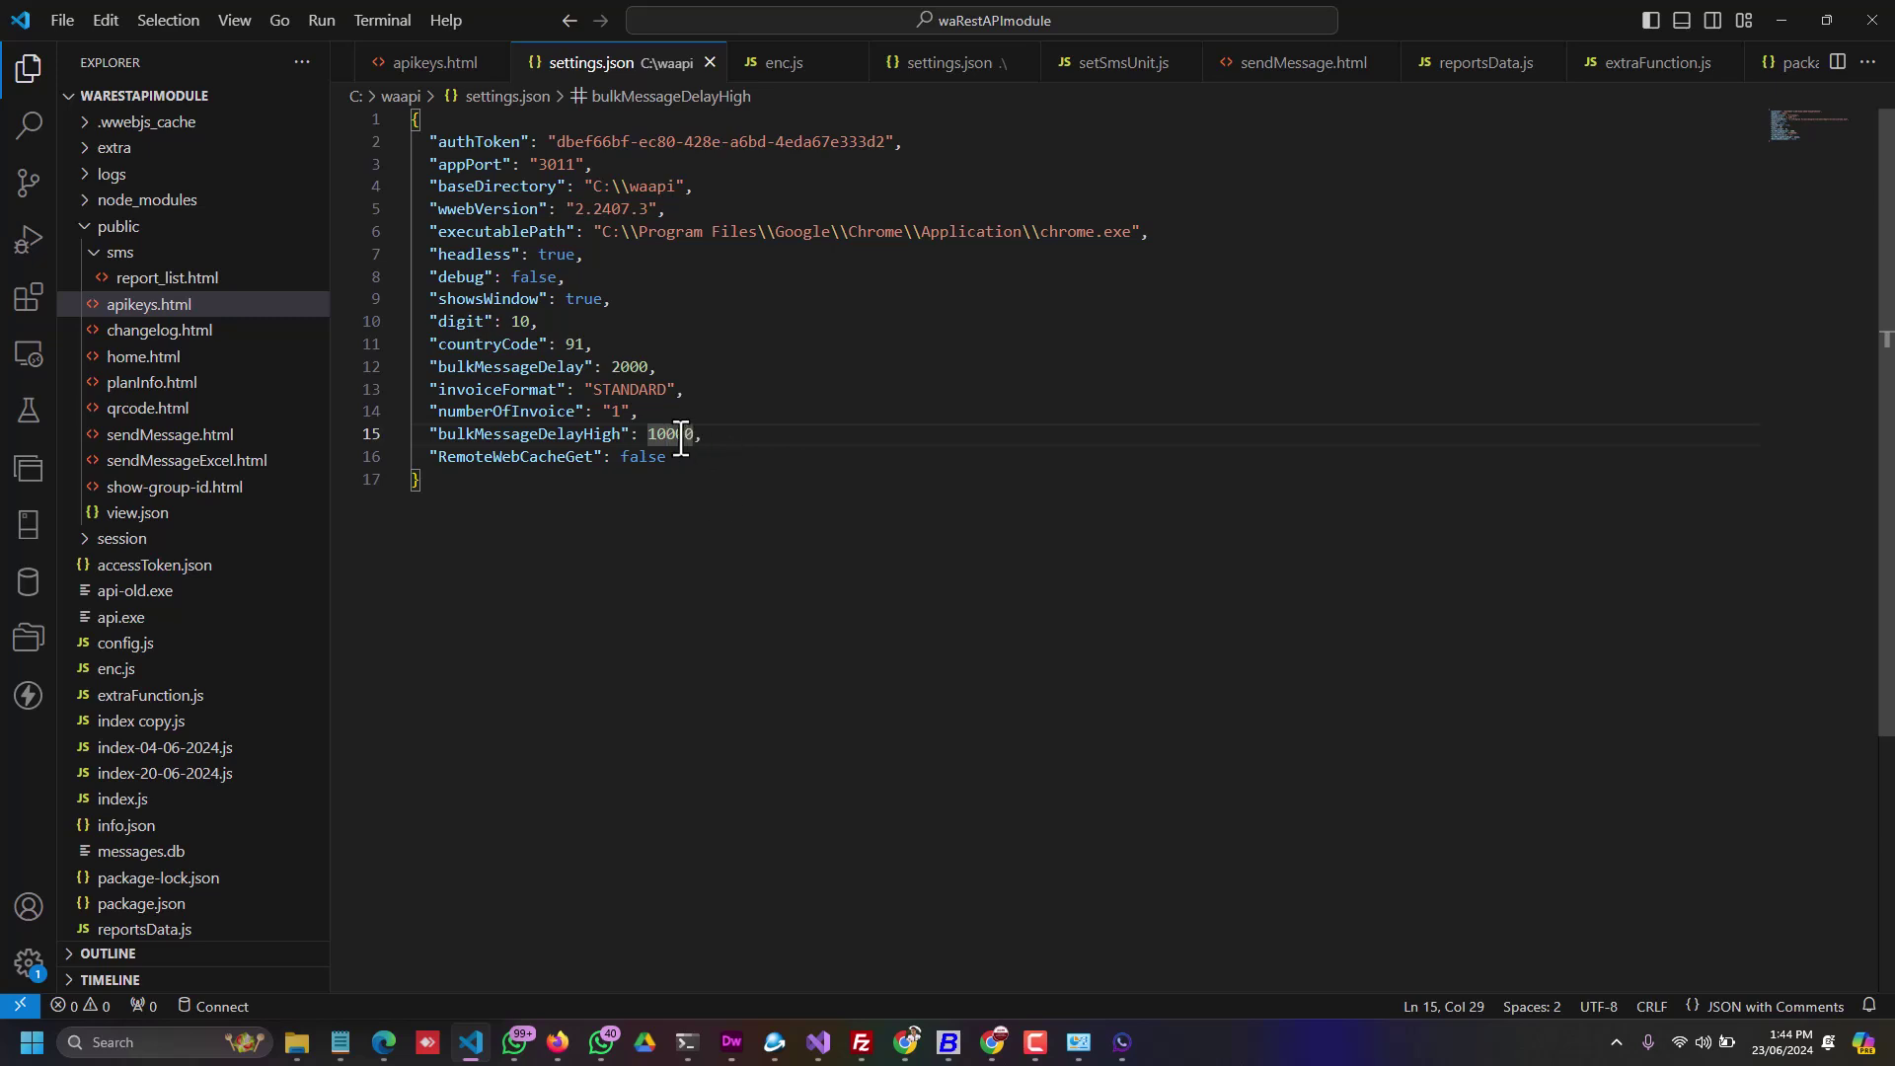
left_click(621, 366)
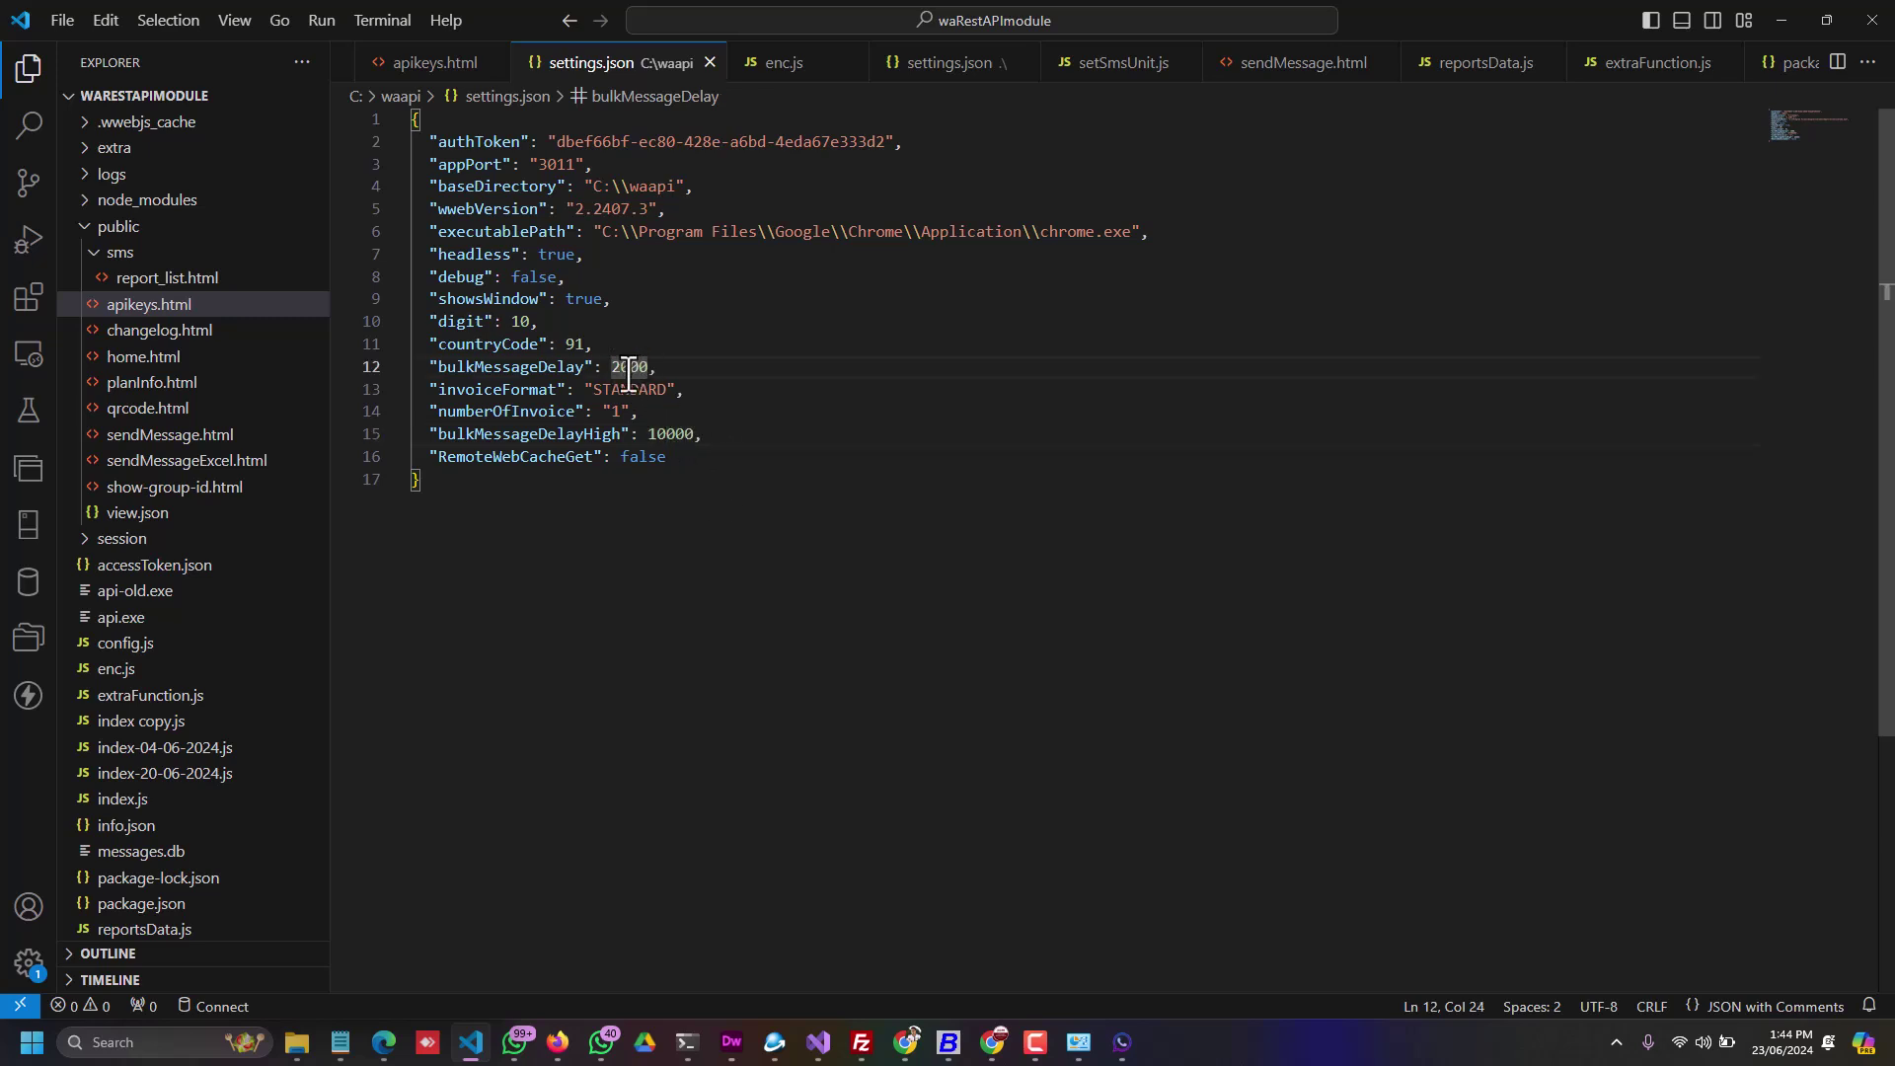
left_click(666, 436)
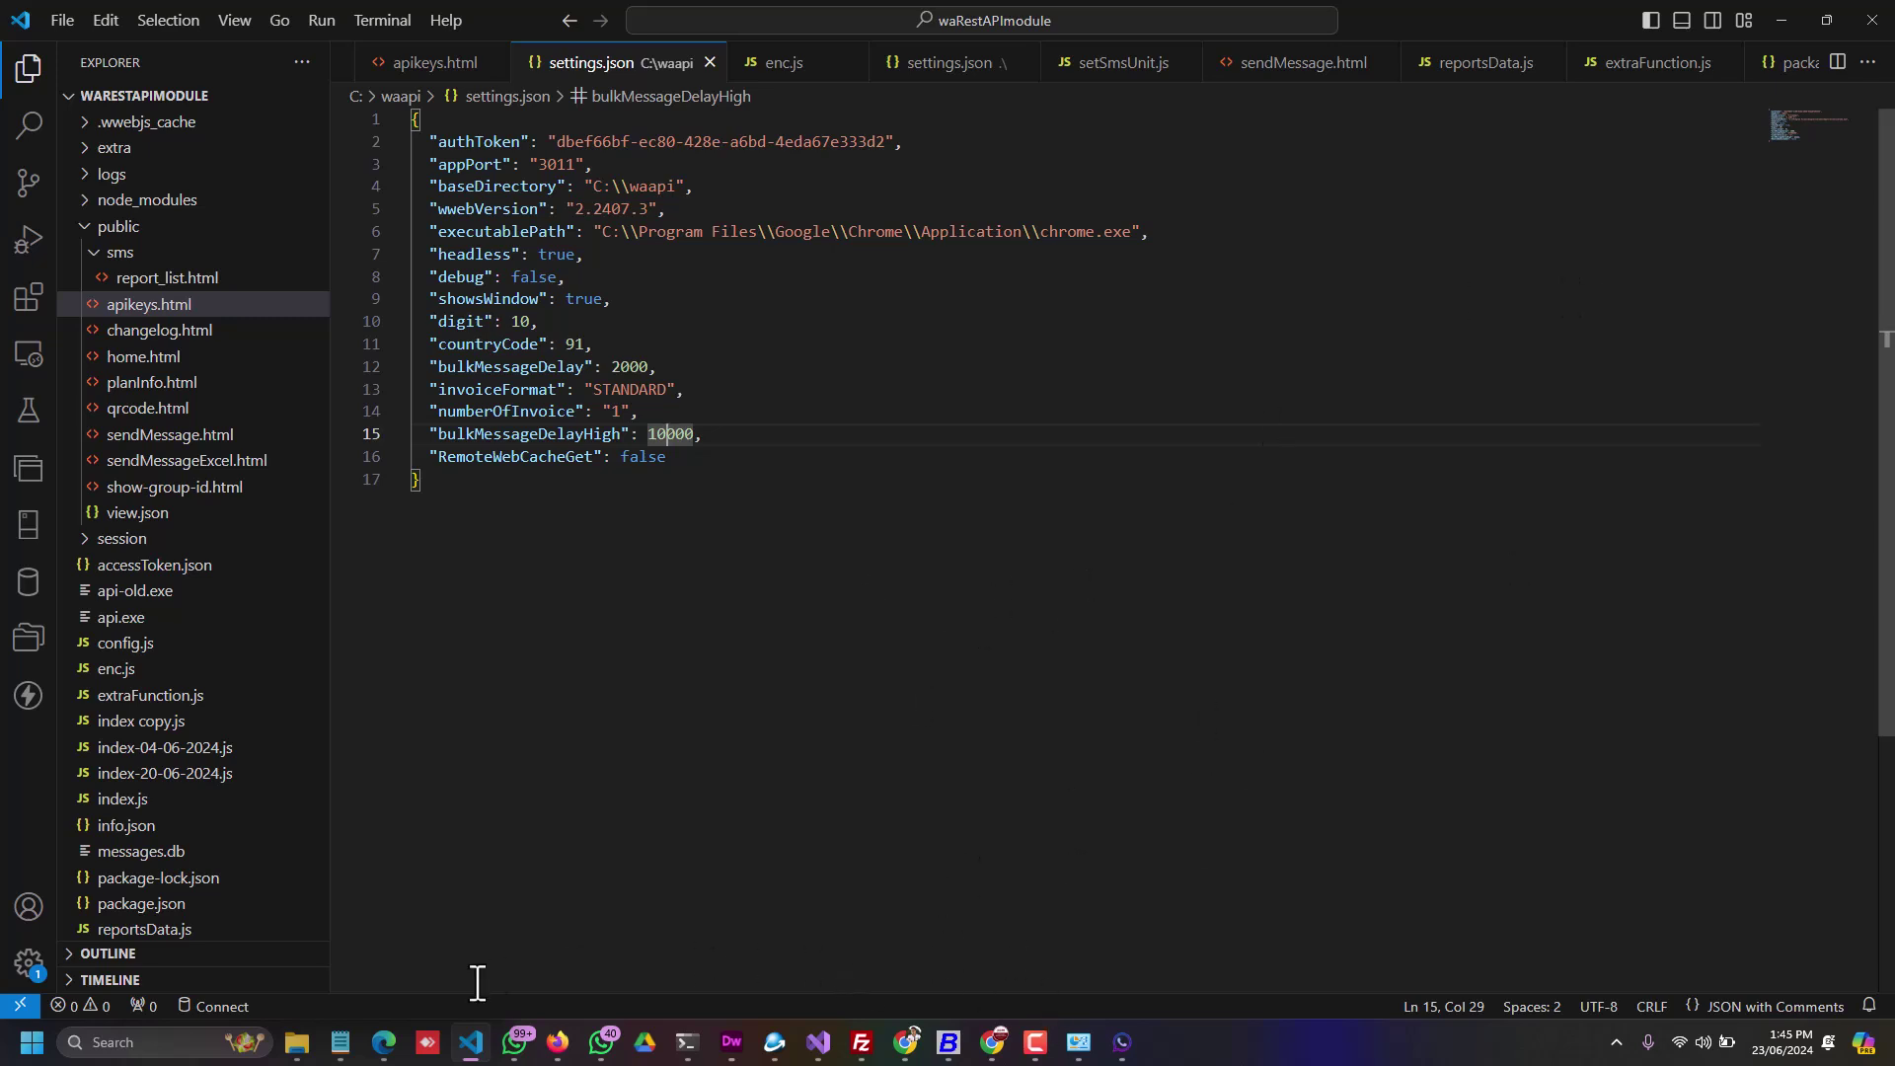
Step: Open the report list, verify both messages show delivered, then go back to Dashboard
left_click(383, 1042)
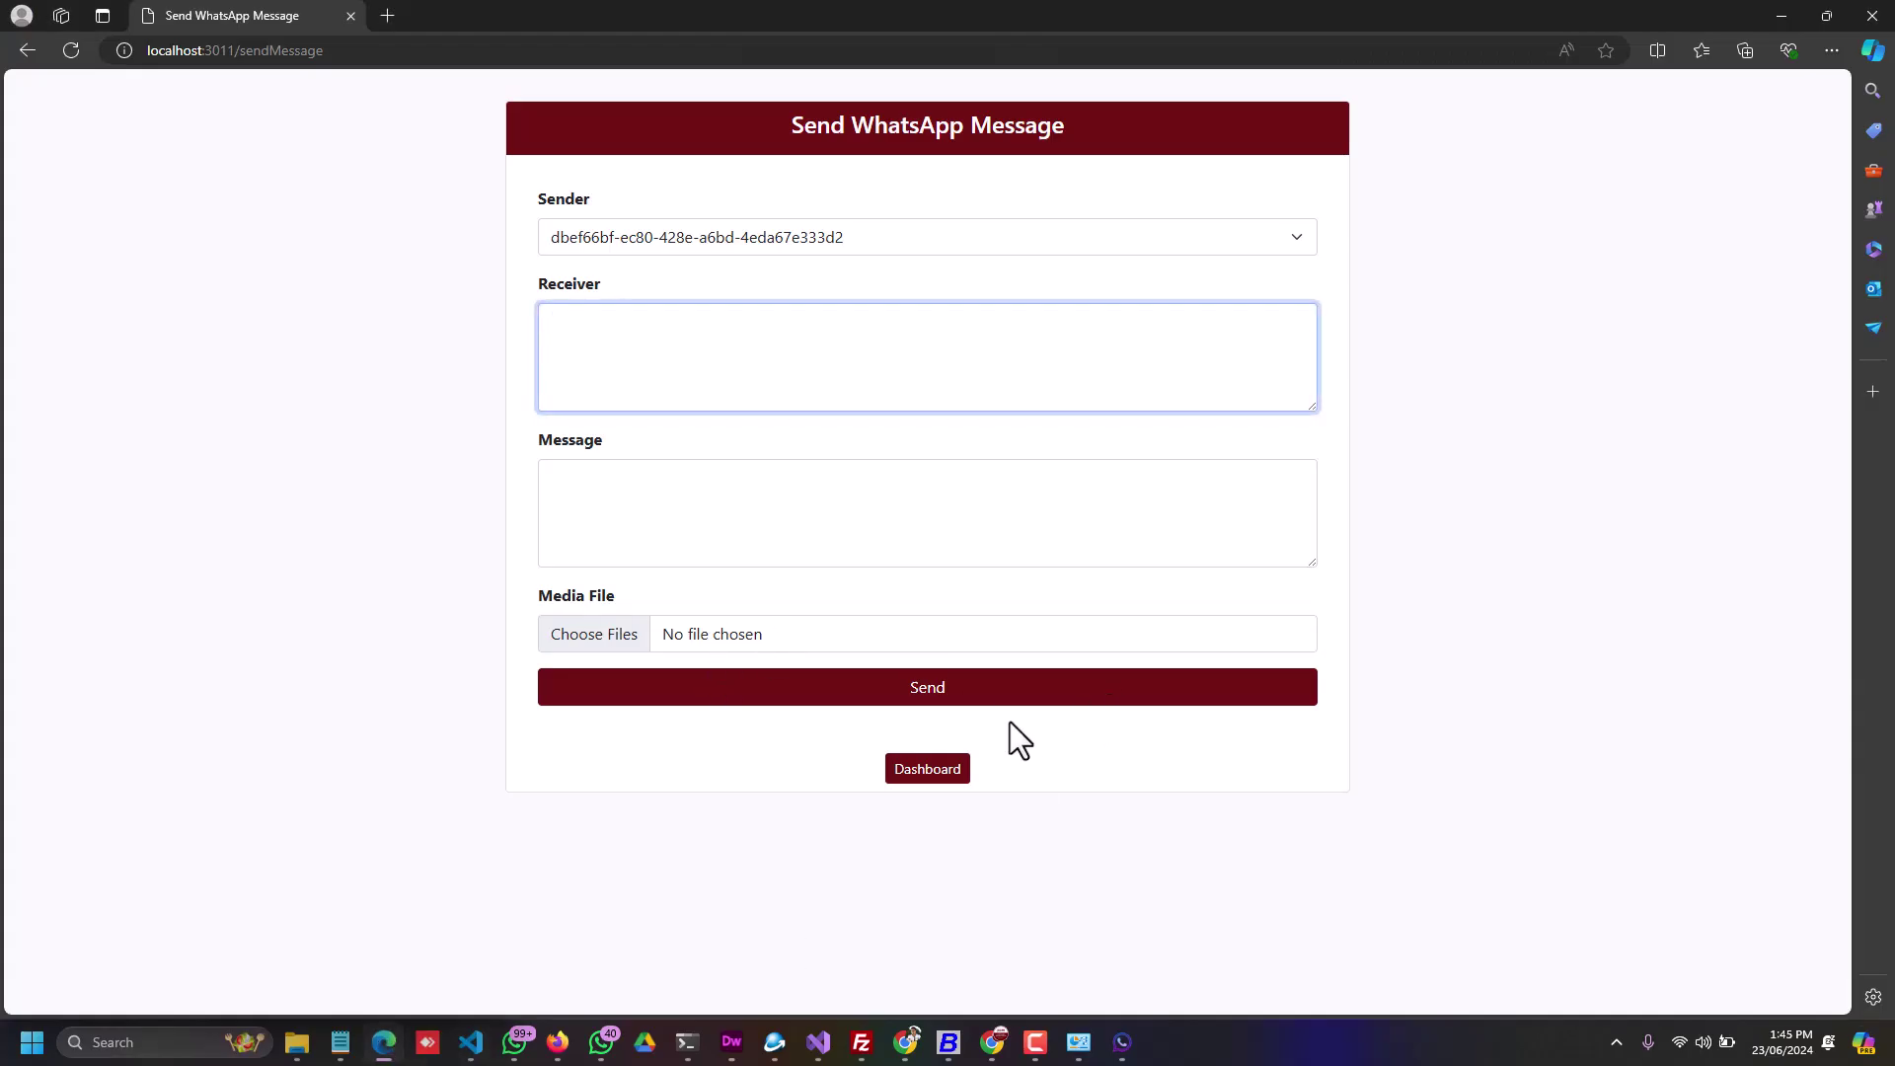
left_click(933, 774)
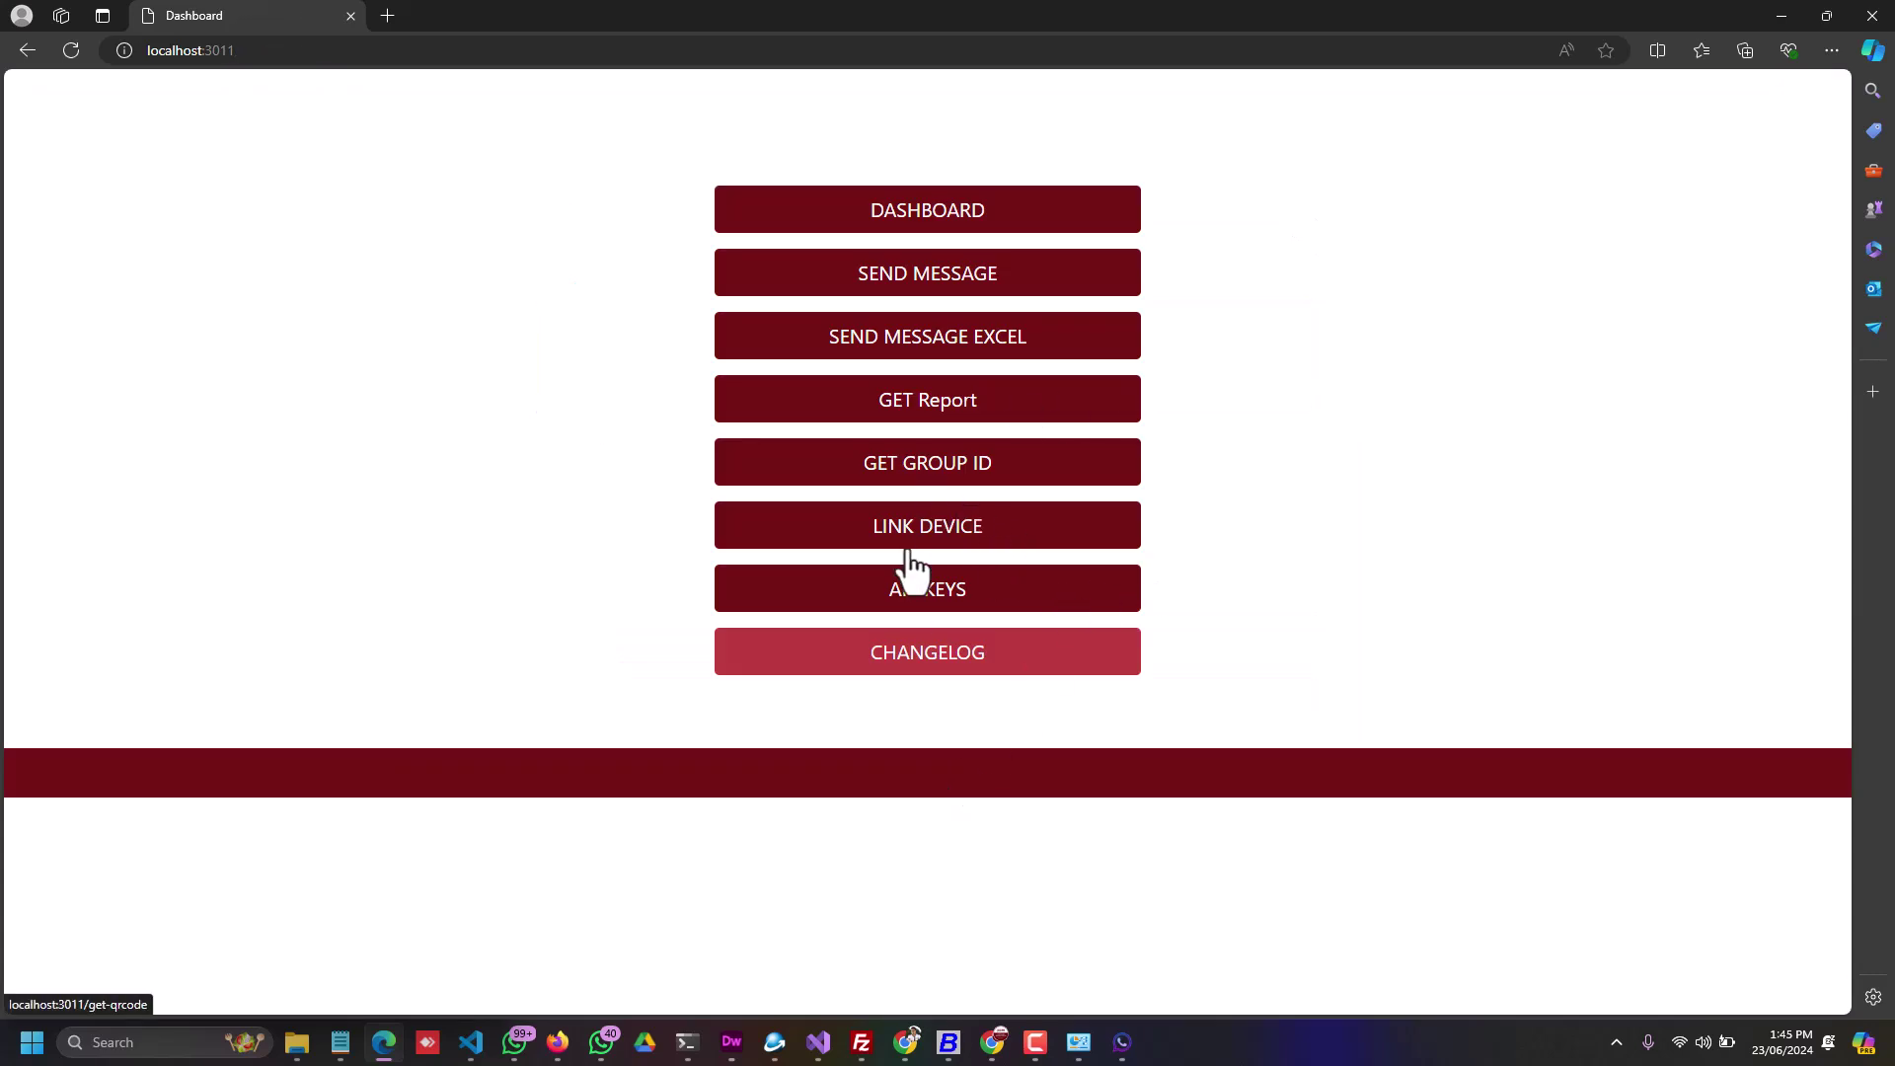
left_click(933, 425)
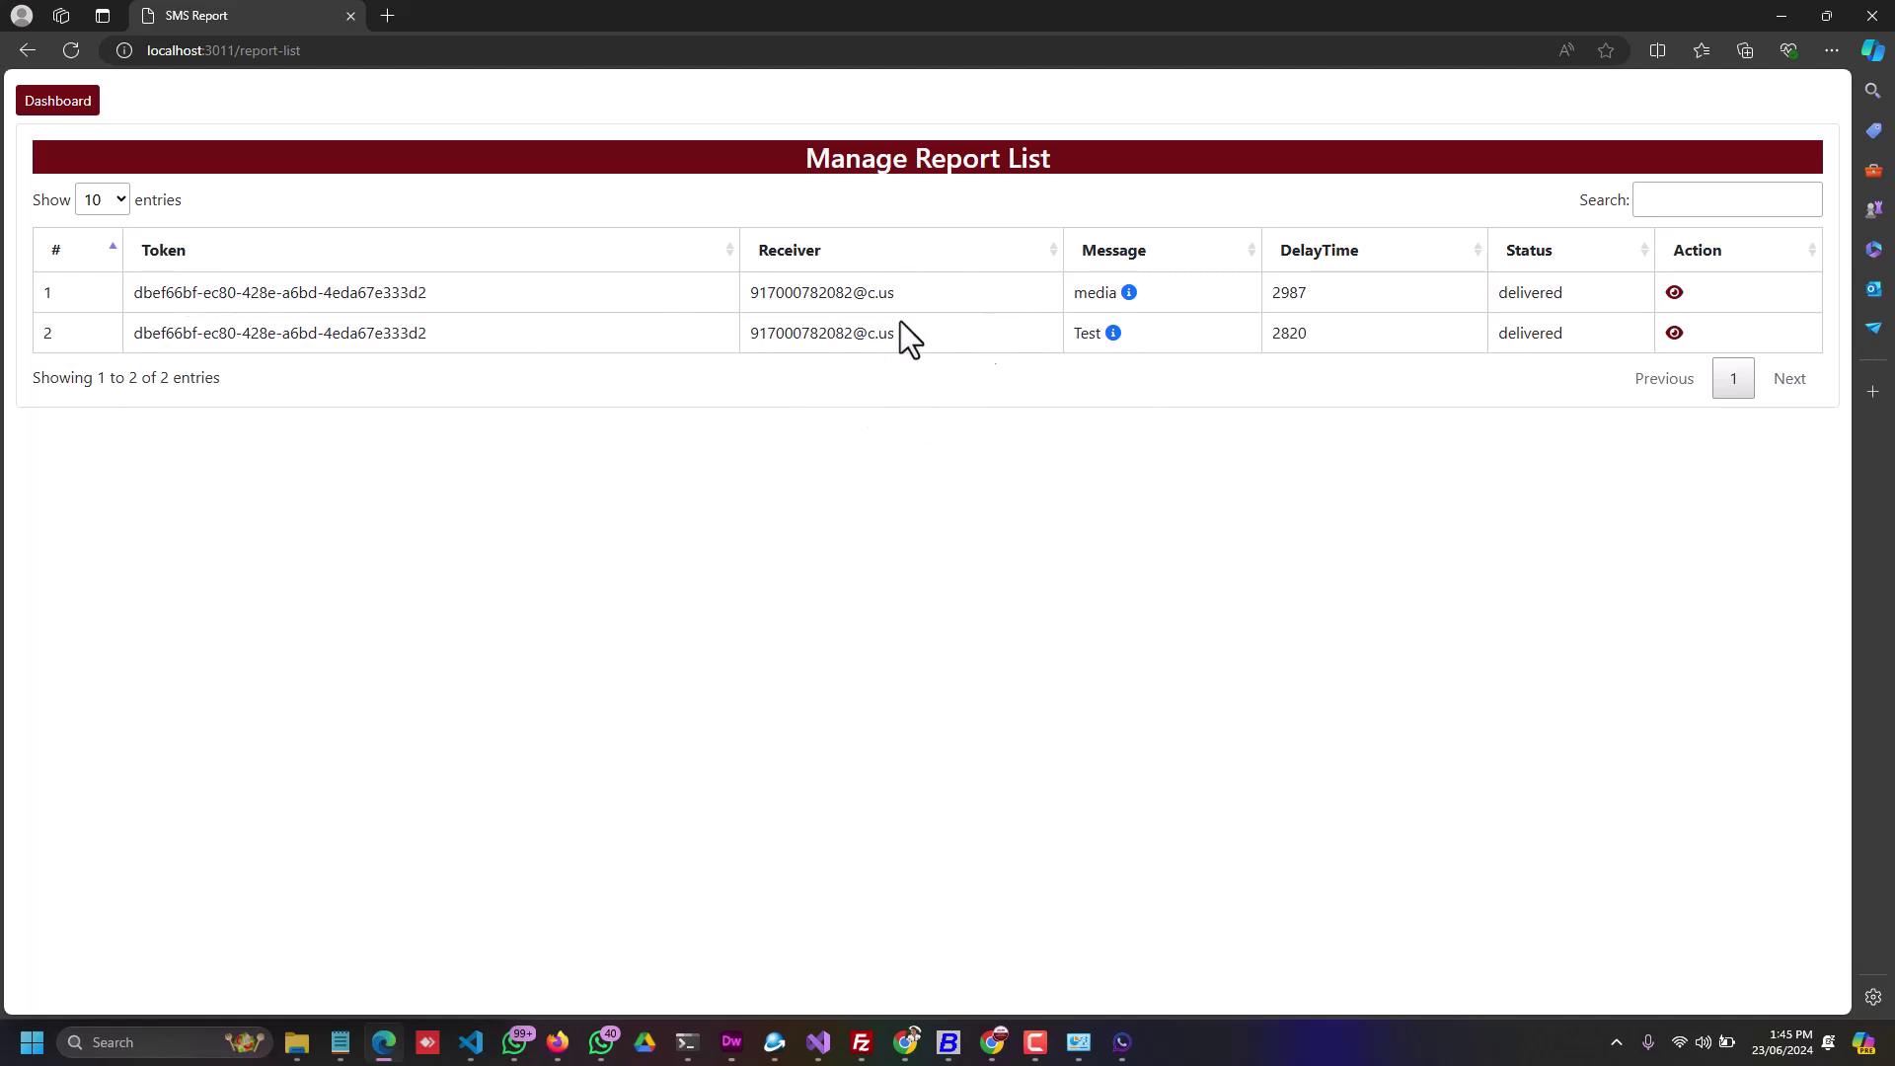
double_click(1532, 292)
double_click(1534, 336)
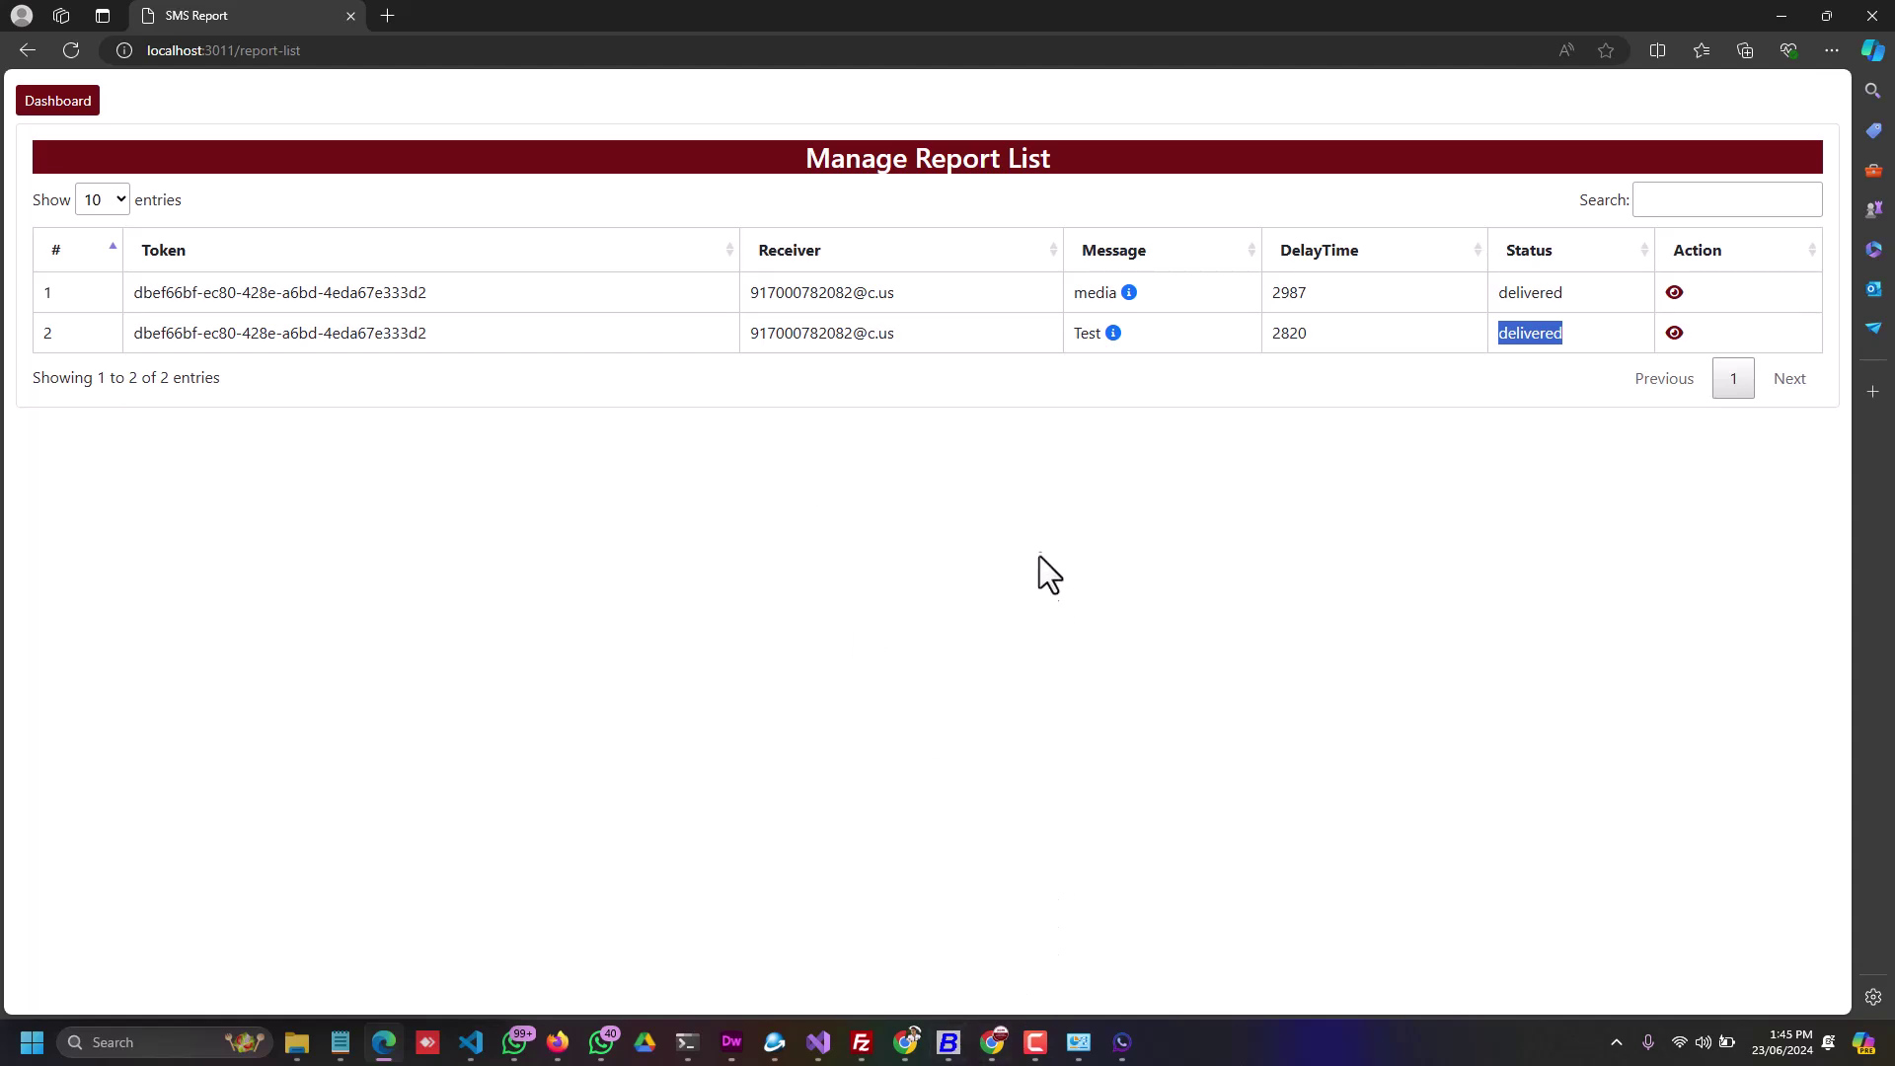
left_click(1164, 381)
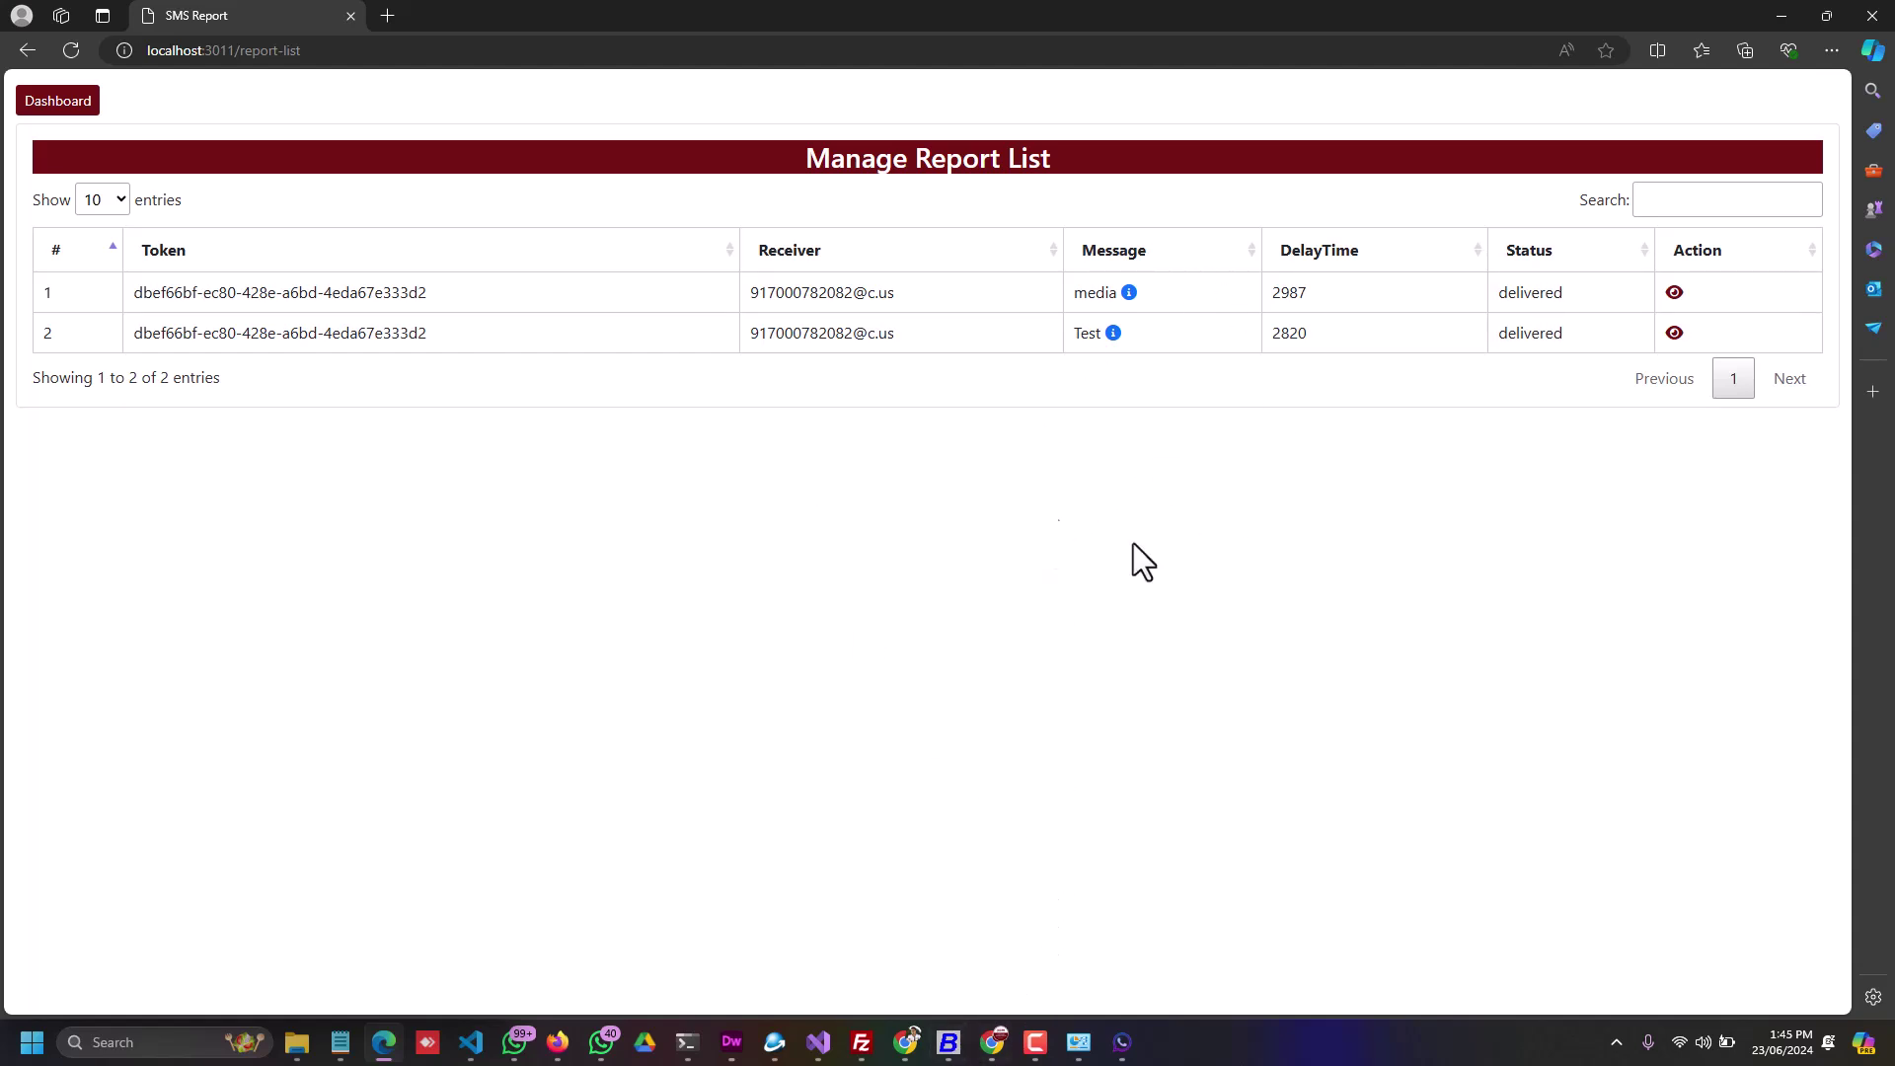
left_click_drag(242, 295, 542, 296)
left_click(691, 493)
left_click(78, 99)
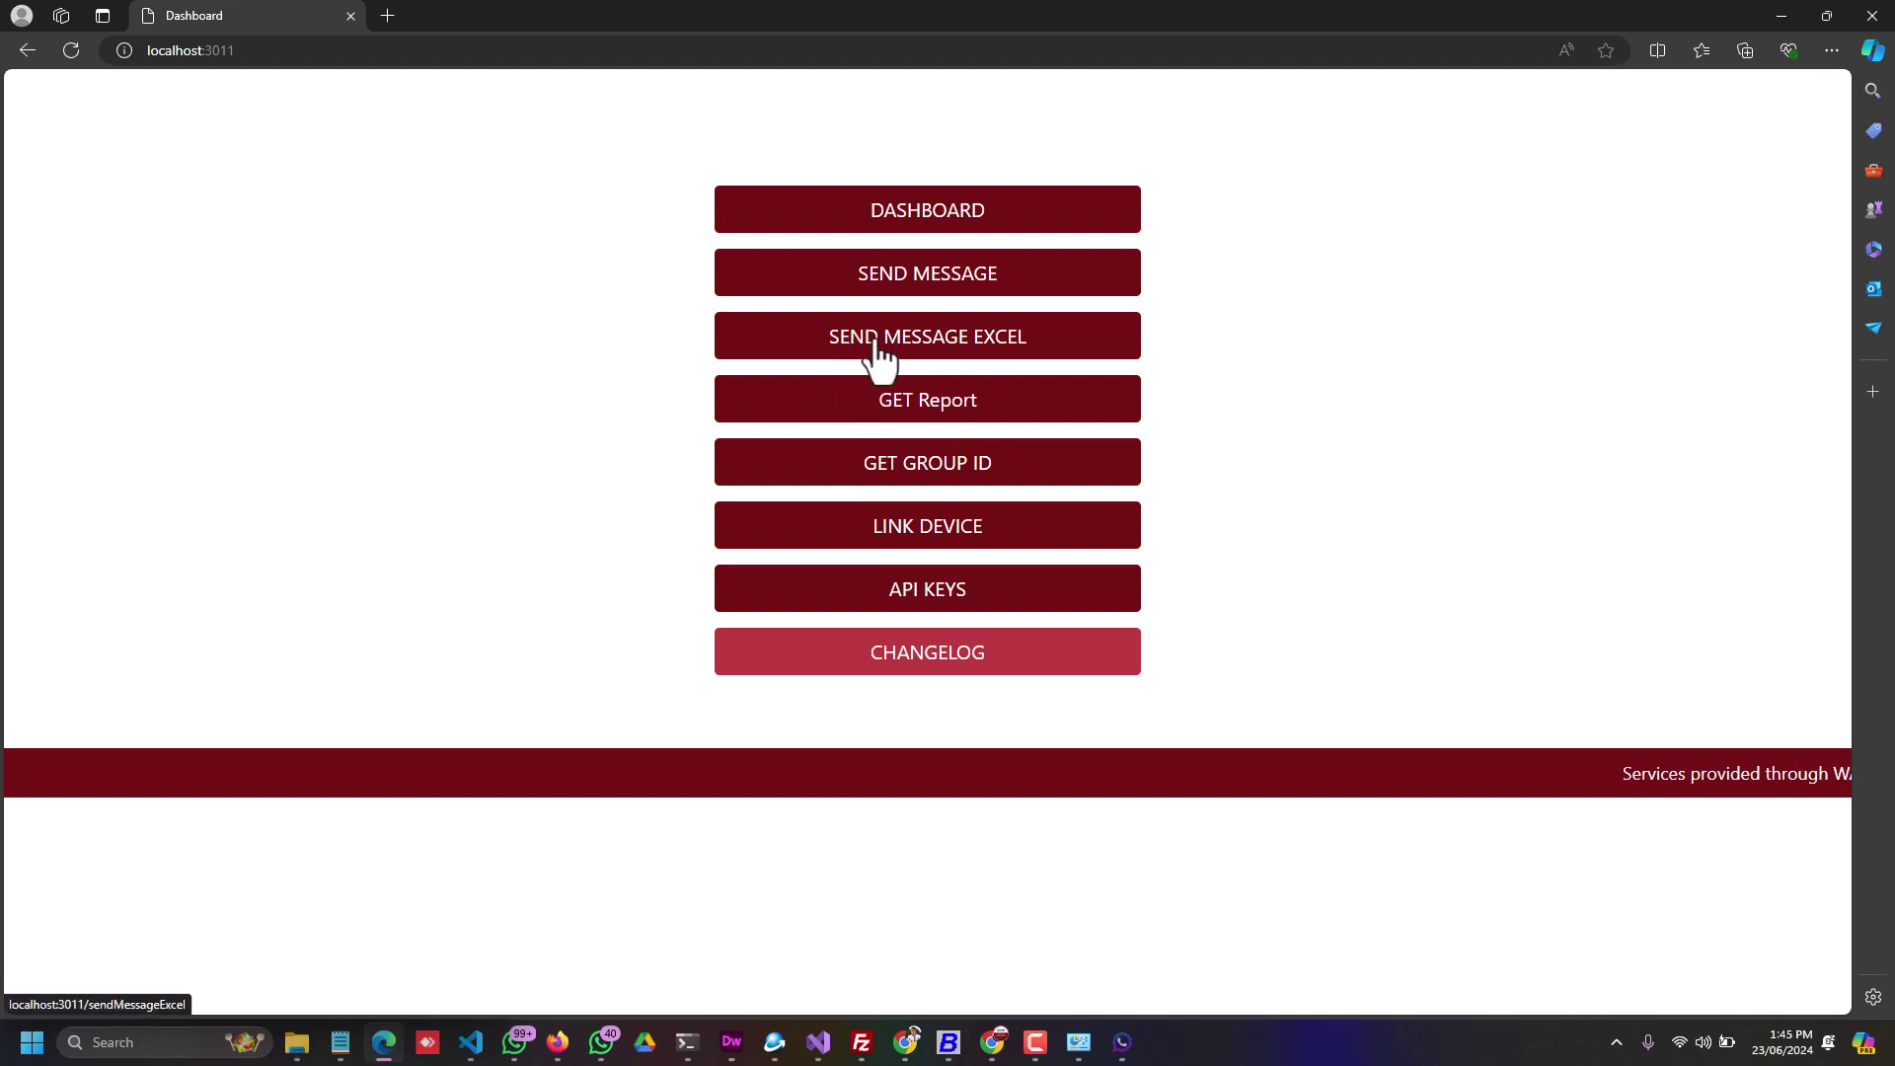
Step: Open the SEND MESSAGE EXCEL page, keeping the same sender, and select the message template field
left_click(903, 348)
left_click(655, 312)
left_click(643, 354)
left_click(585, 549)
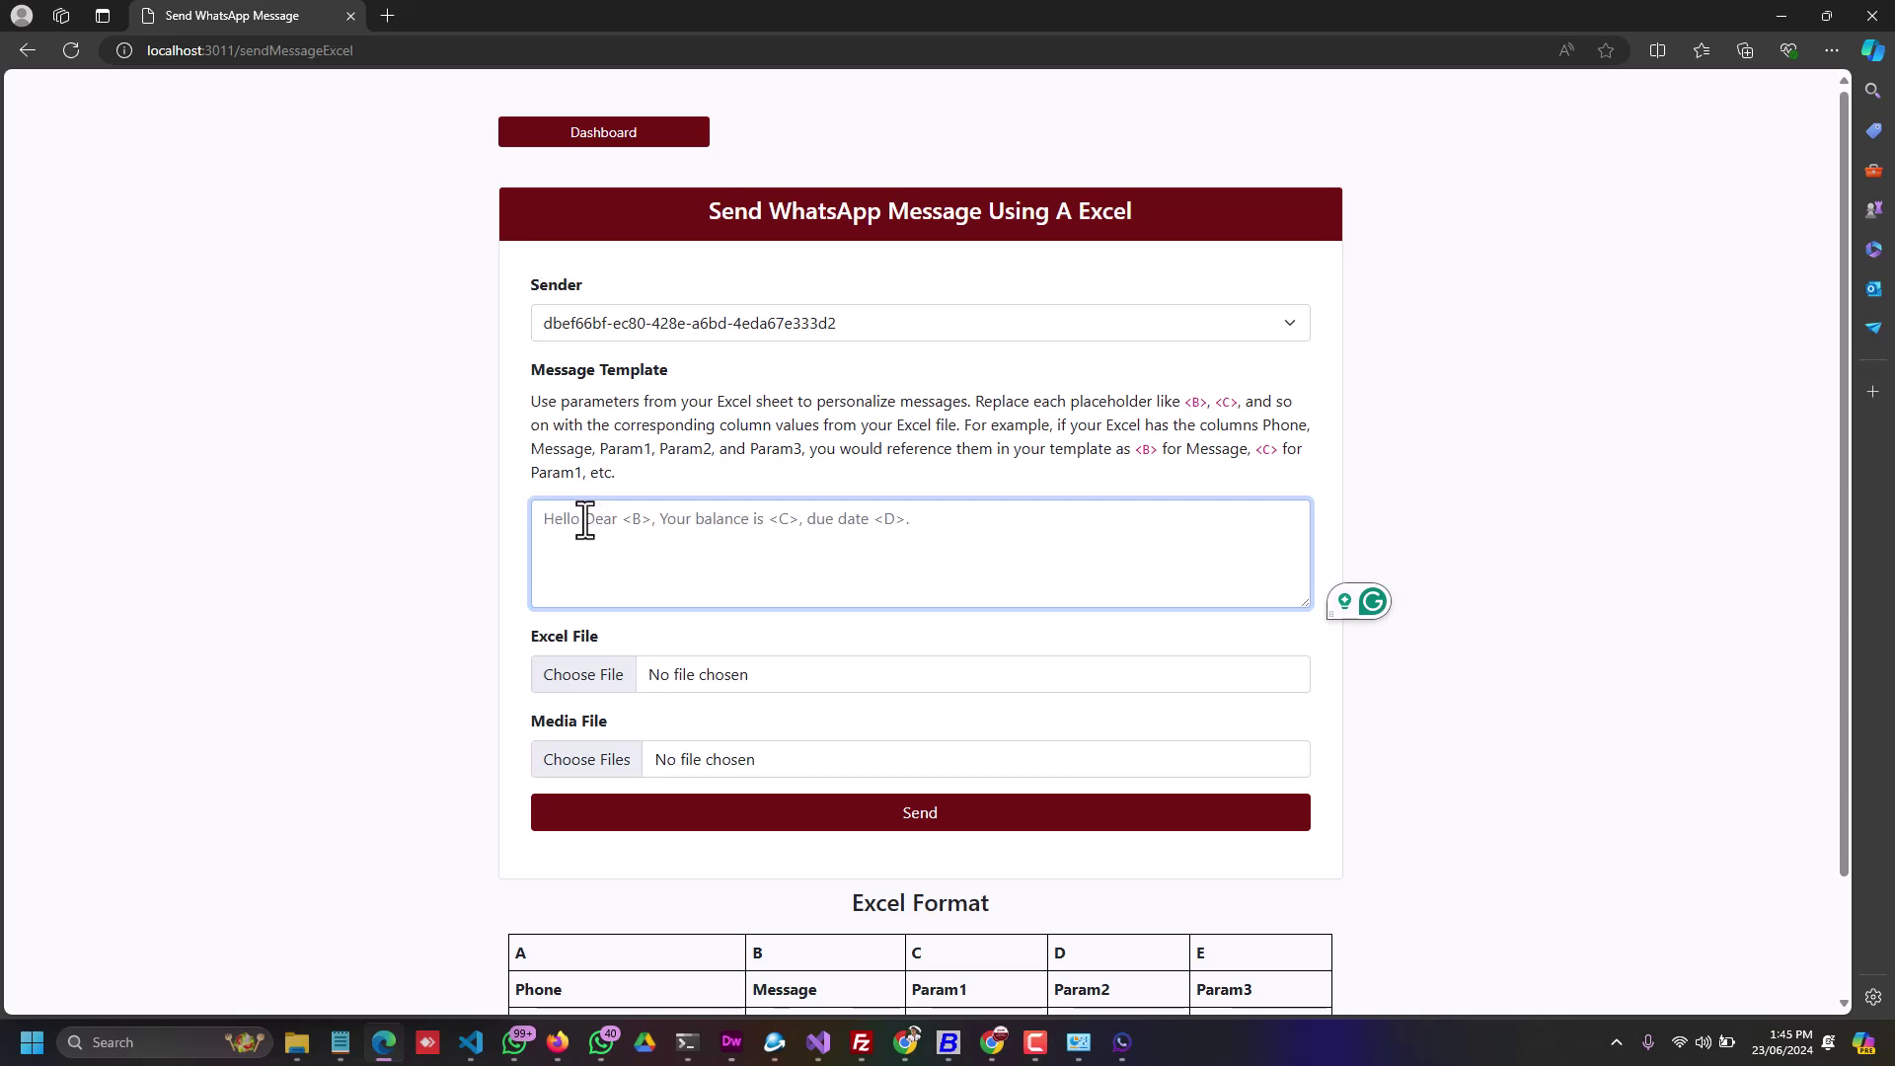
Step: Launch Microsoft Excel by searching 'ex' in Windows search
left_click(113, 1042)
type("ex")
key("Return")
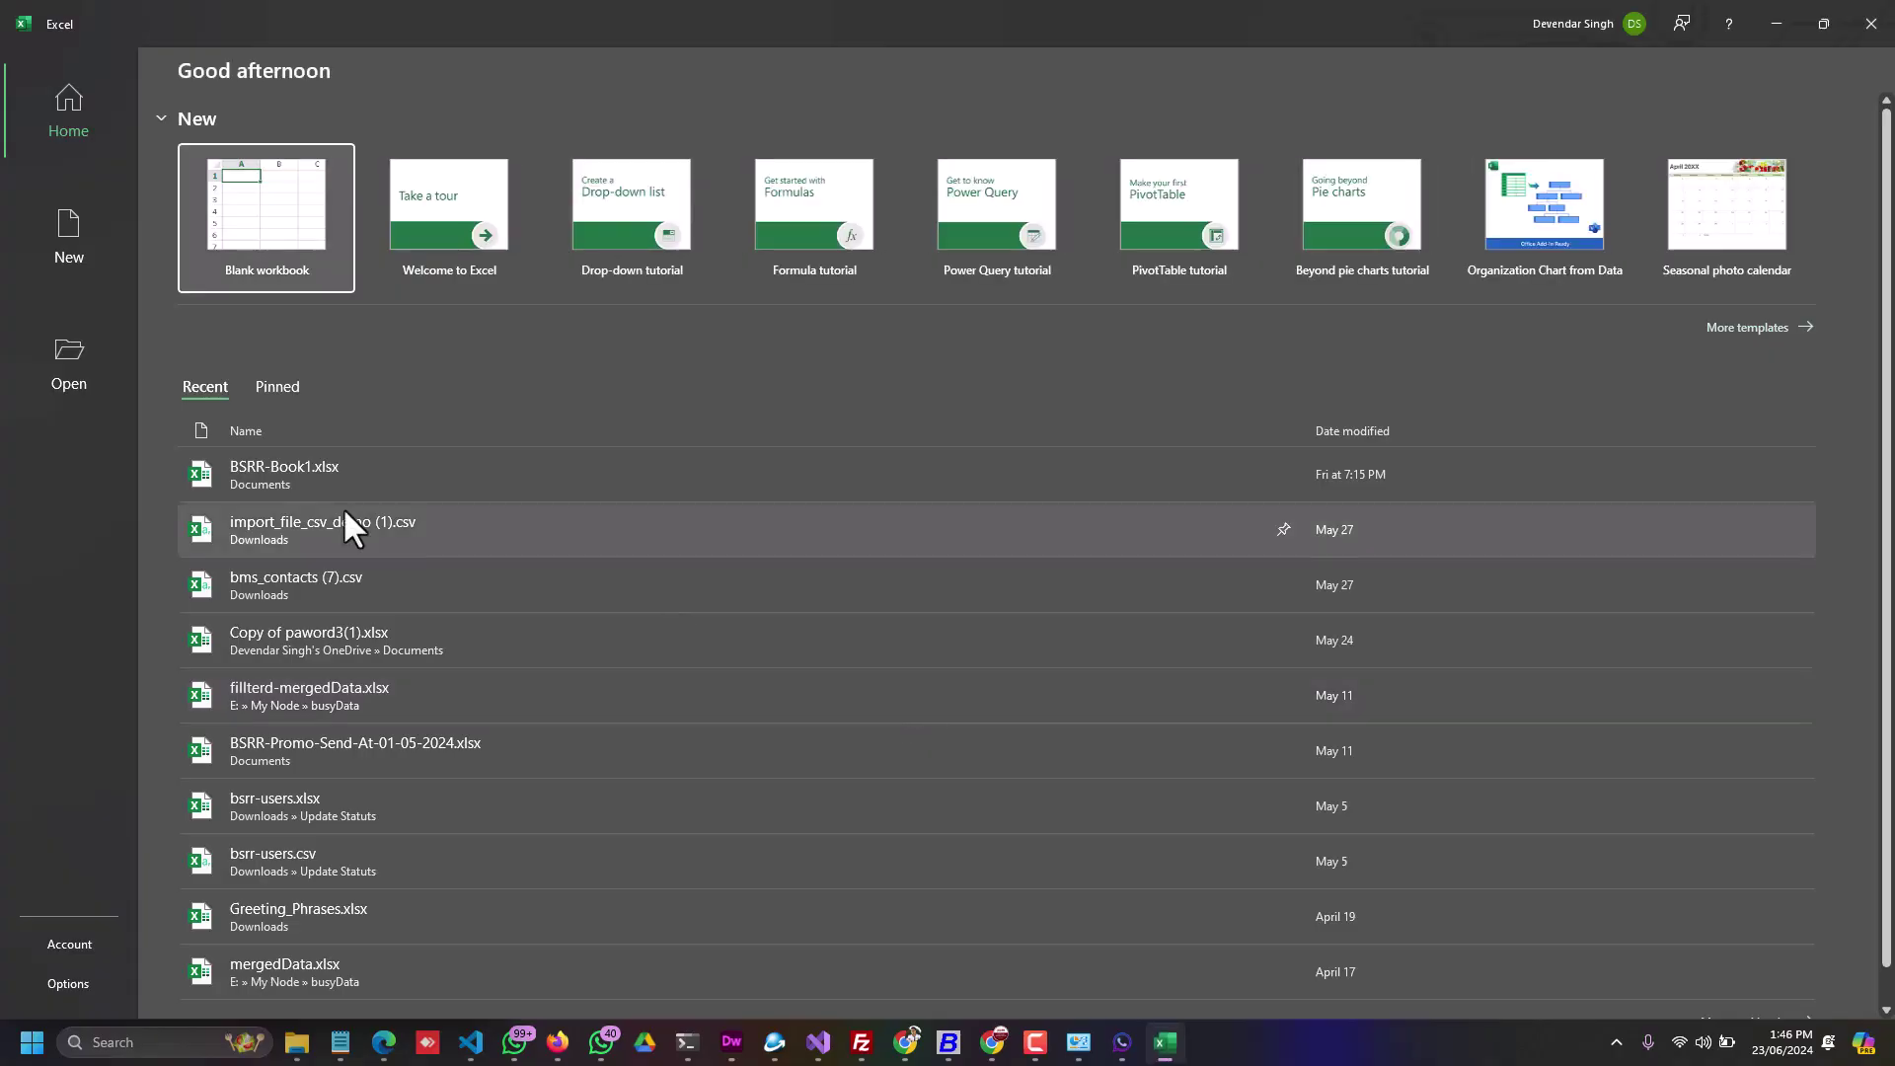
Step: Open BSRR-Book1.xlsx from recent files and replace the message in B3 with 'Demo'
left_click(336, 459)
left_click(149, 272)
left_click(152, 285)
left_click(210, 270)
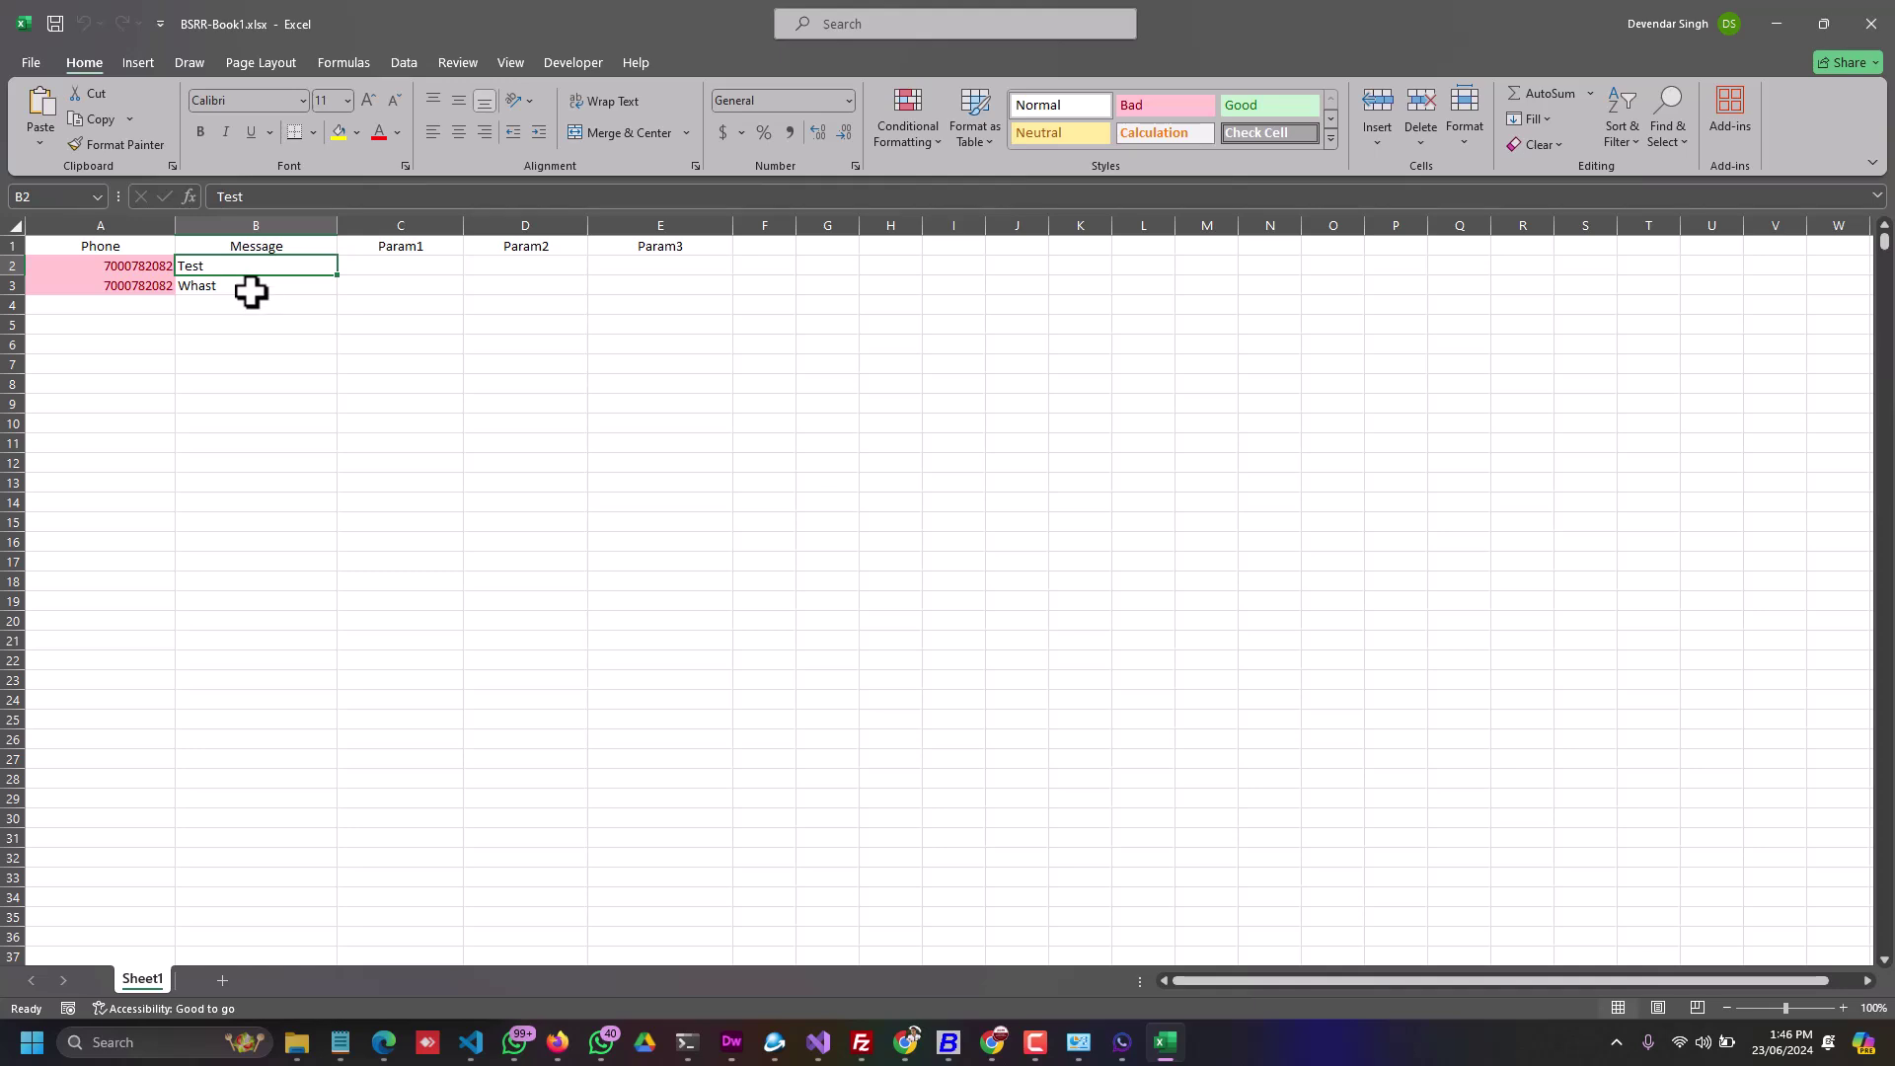
left_click(221, 287)
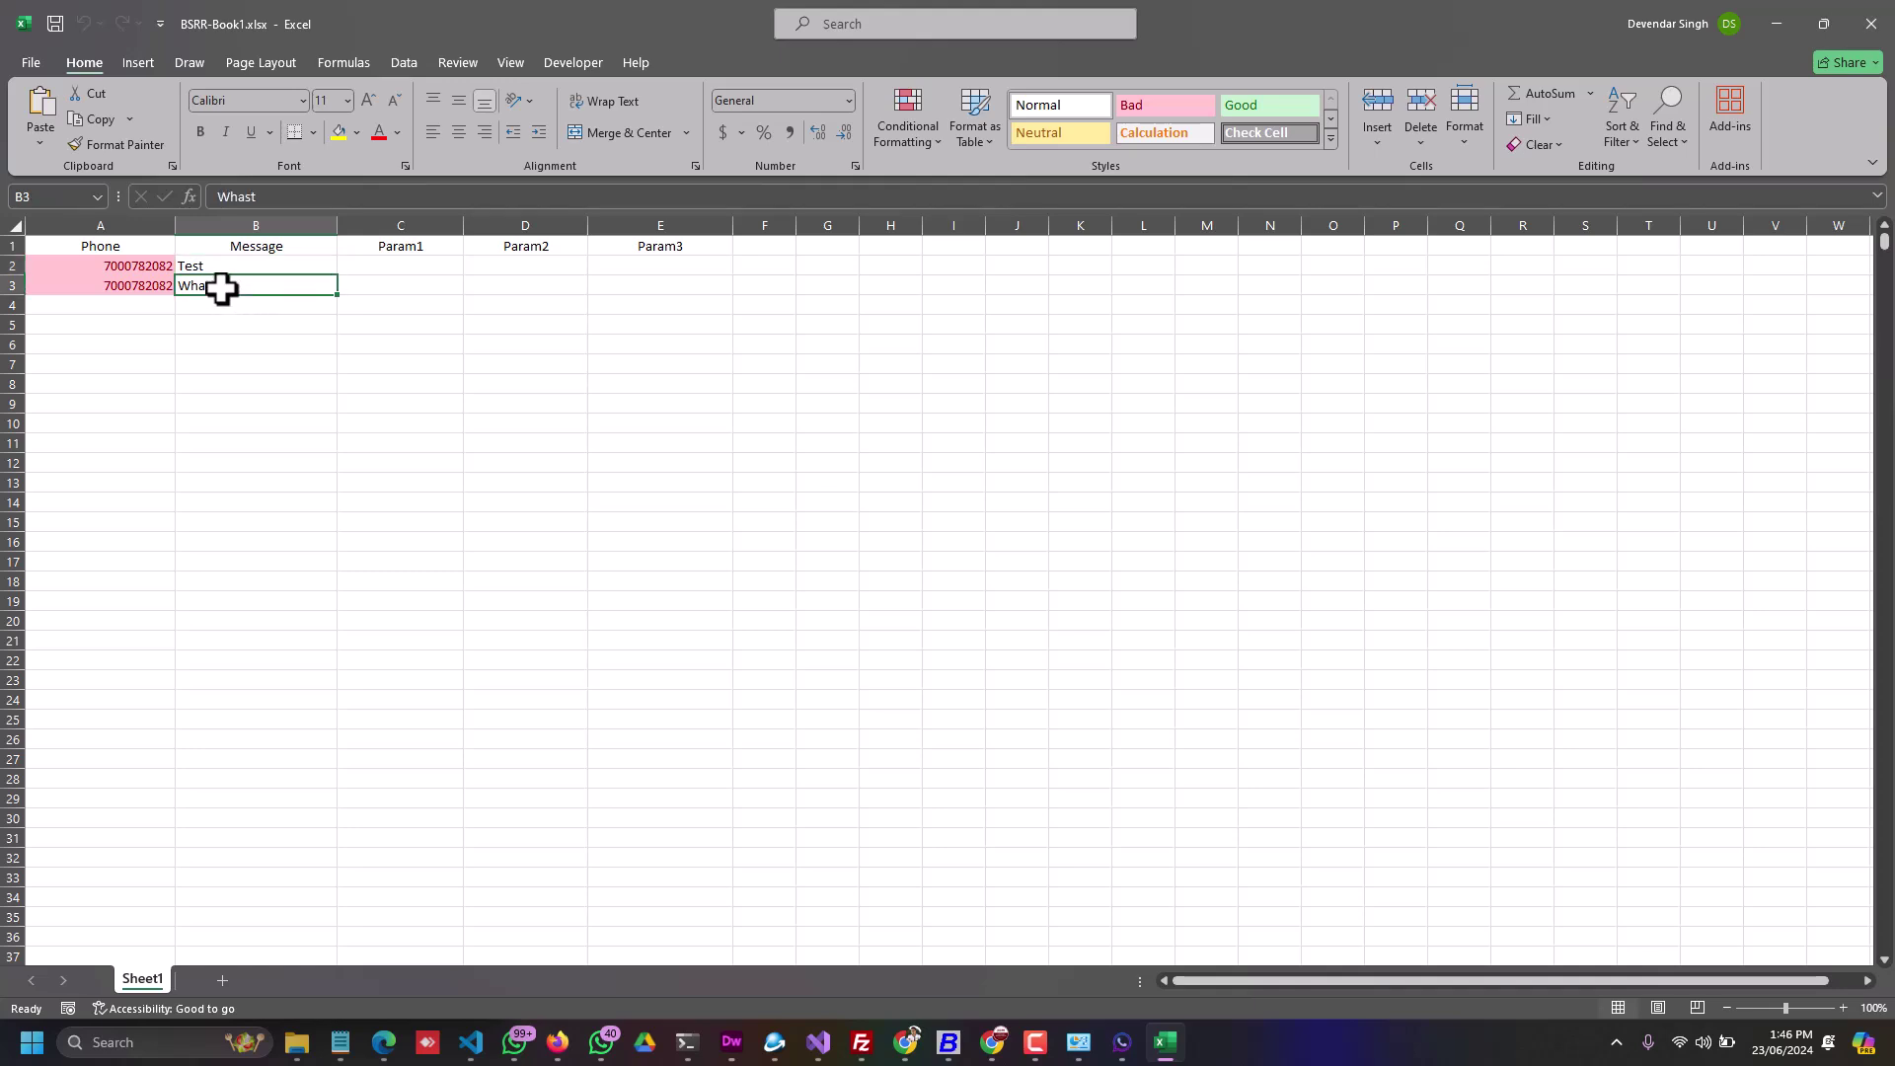
type("Demo")
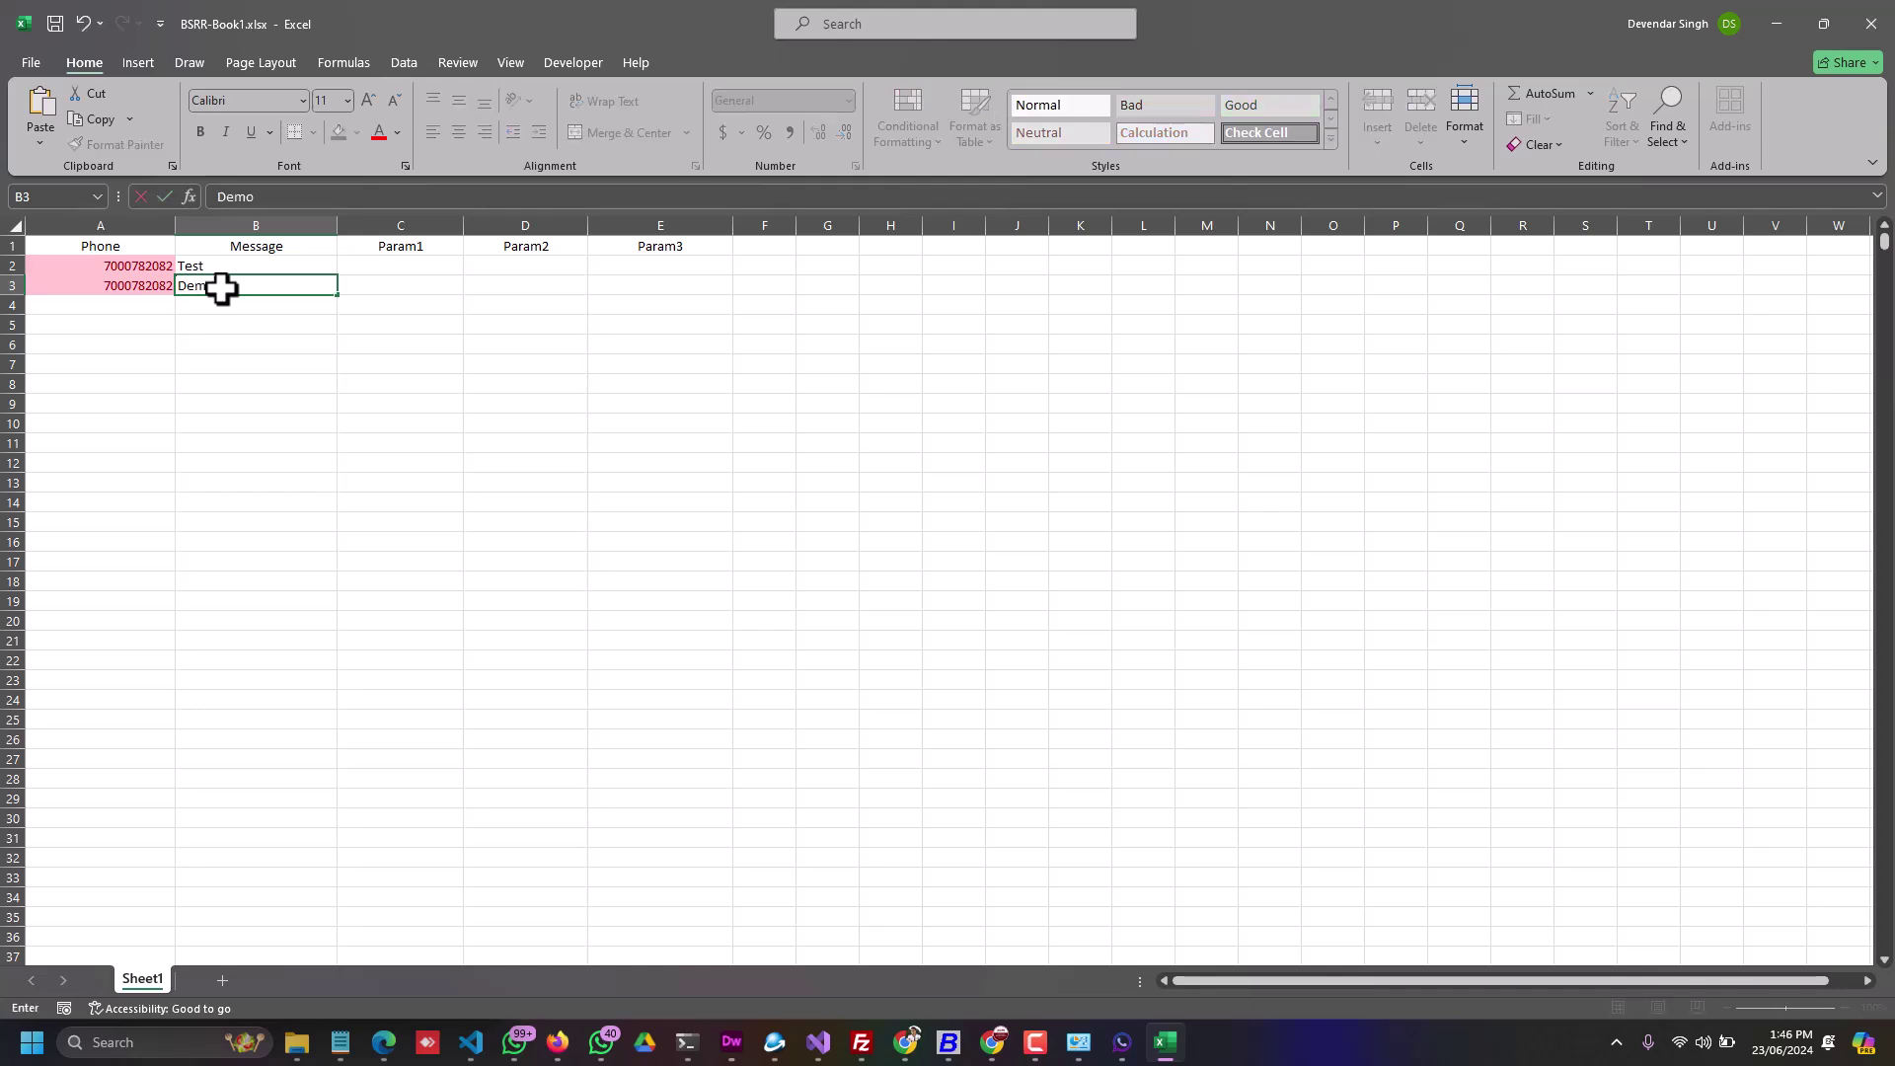
key("Return")
Step: Enter the Param1 values 2000 in C2 and 3000 in C3
left_click(384, 265)
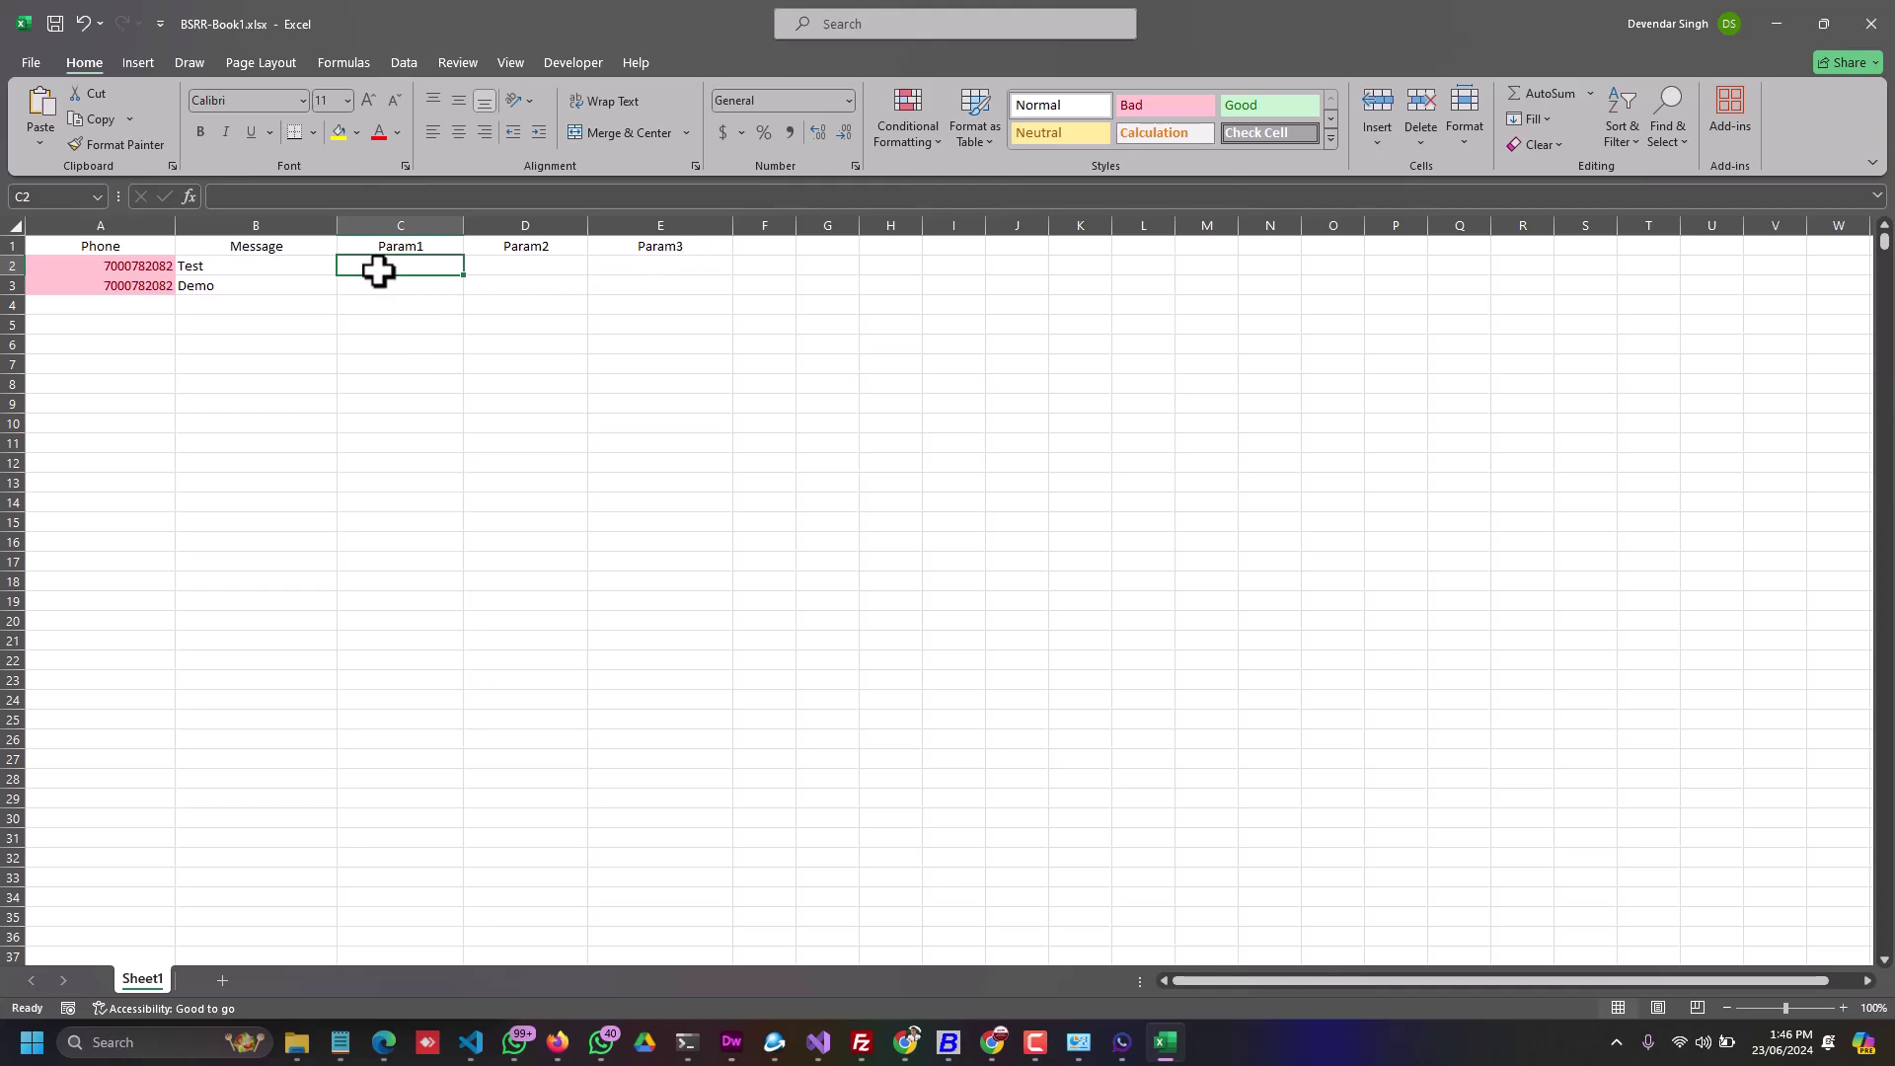
left_click(220, 269)
left_click(389, 264)
type("2000")
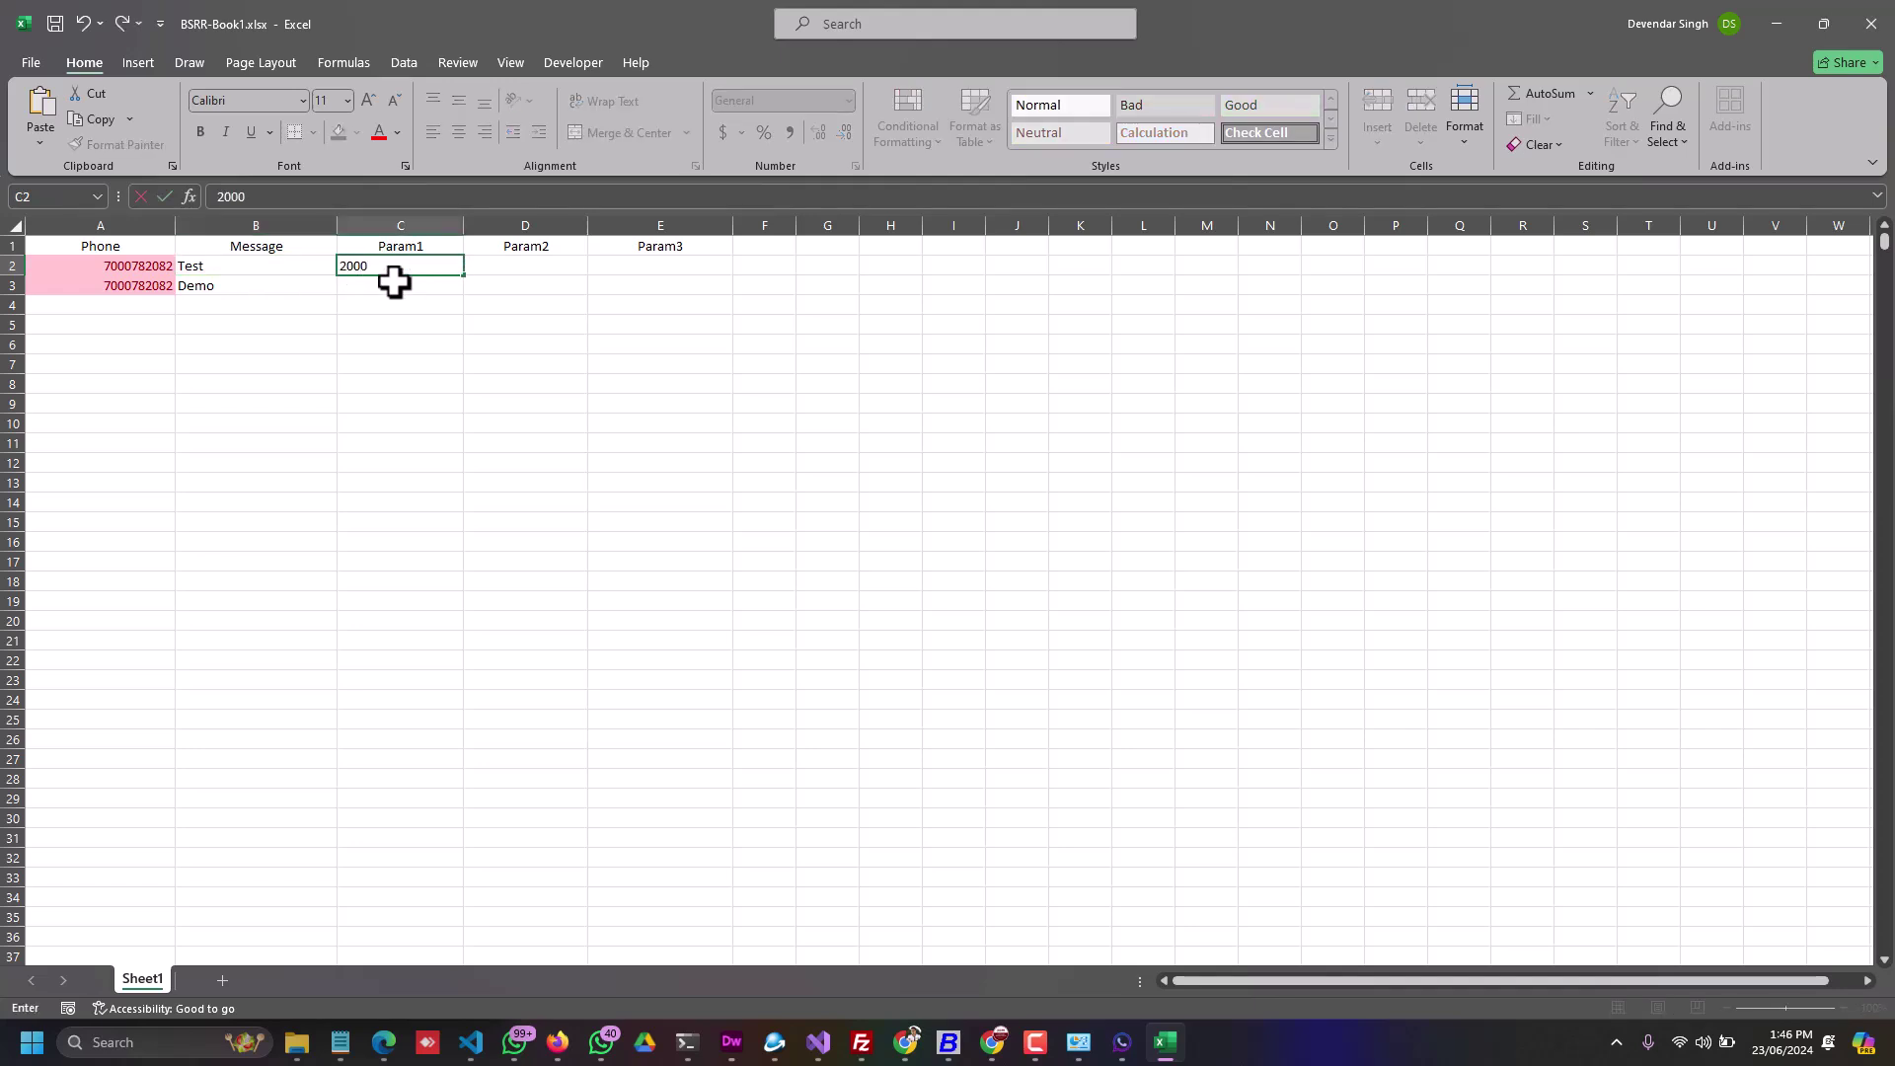
key("Return")
type("3000")
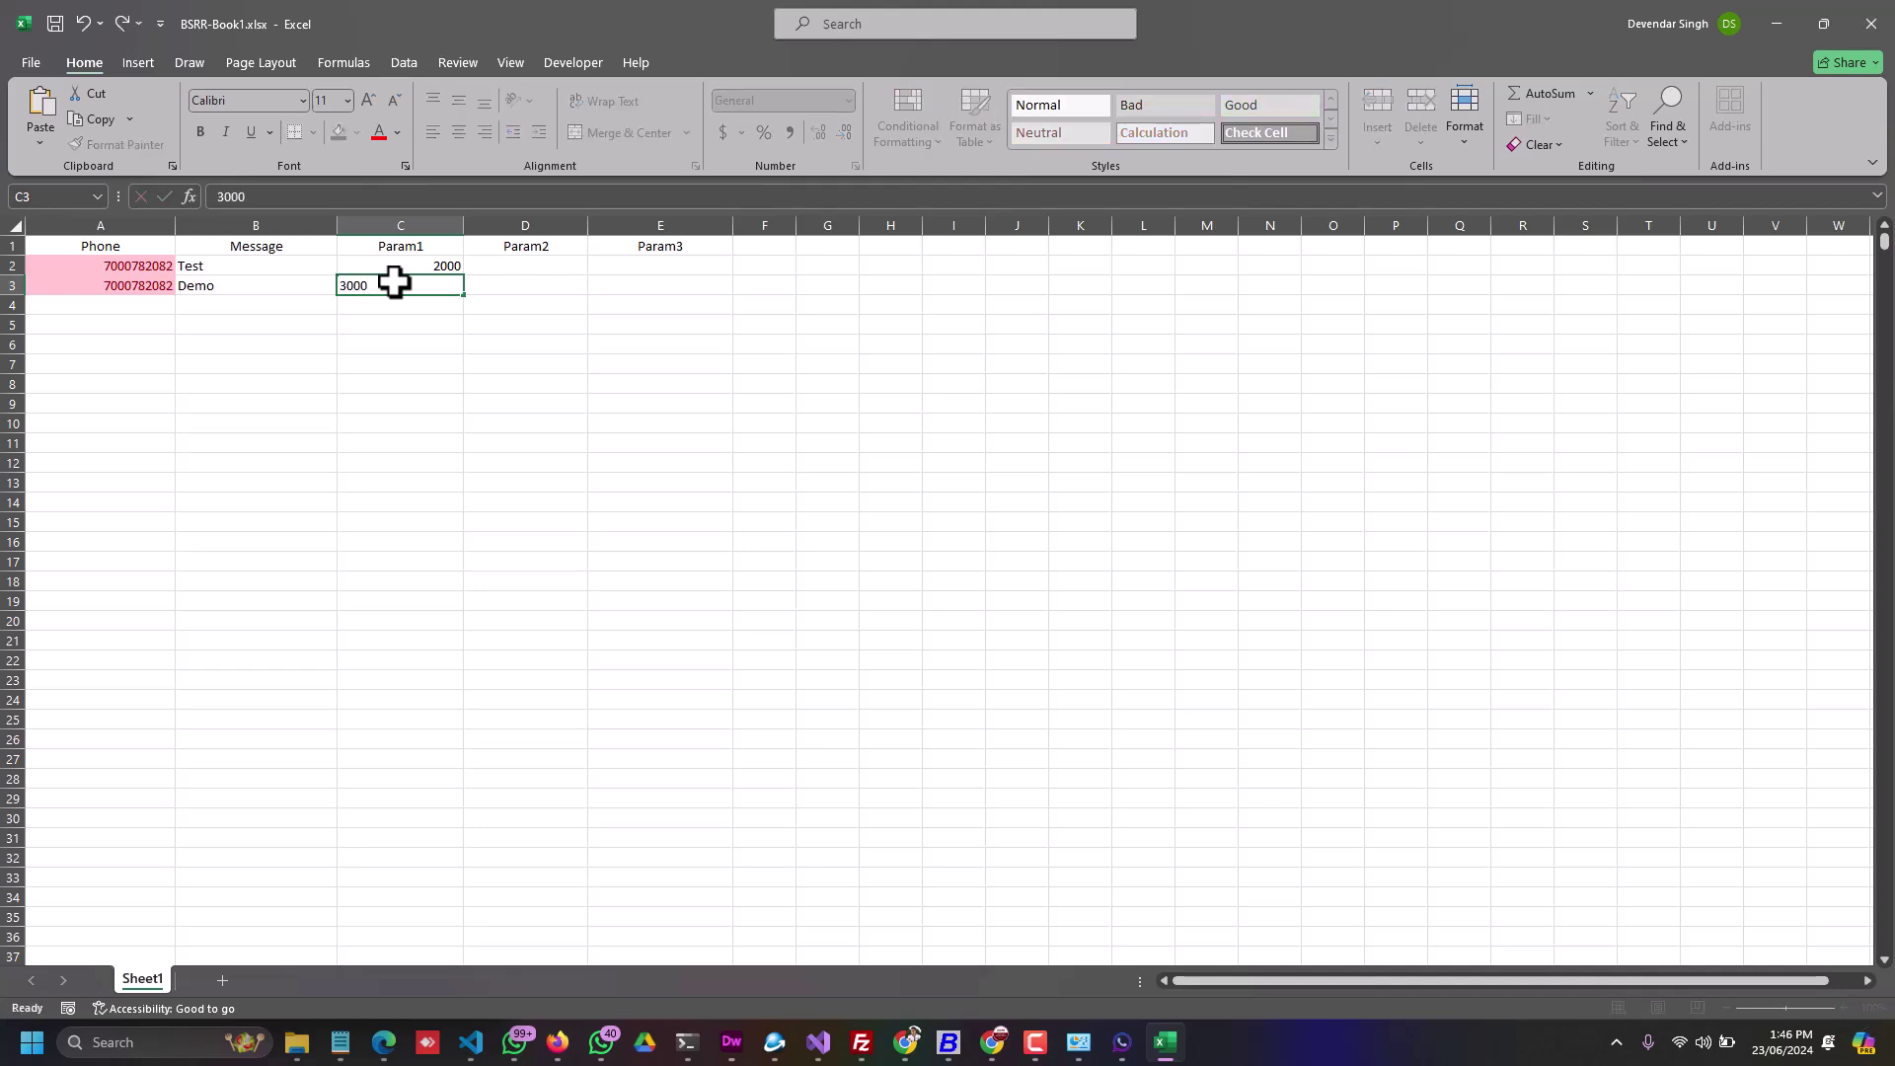
key("Return")
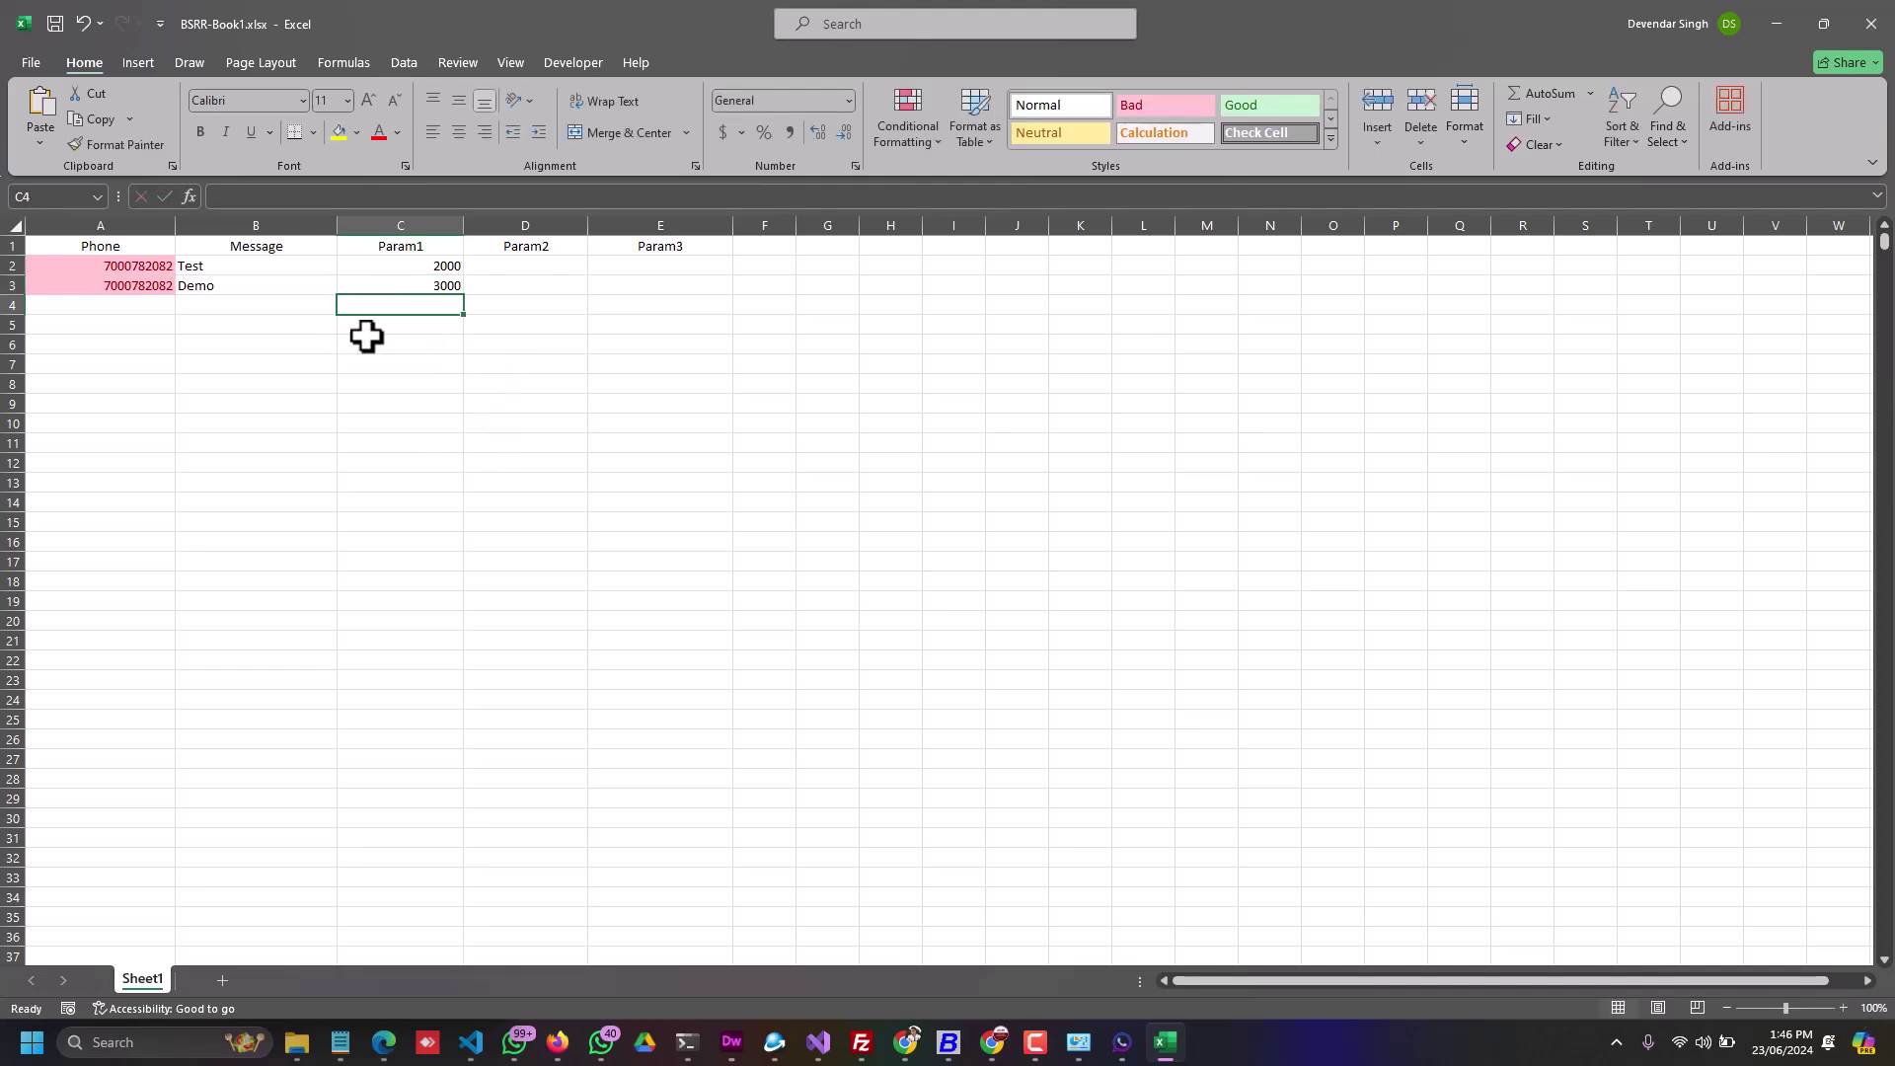
Step: Review the Test/2000 and Demo/3000 rows, then return to the Edge upload page
left_click(198, 267)
left_click(205, 293)
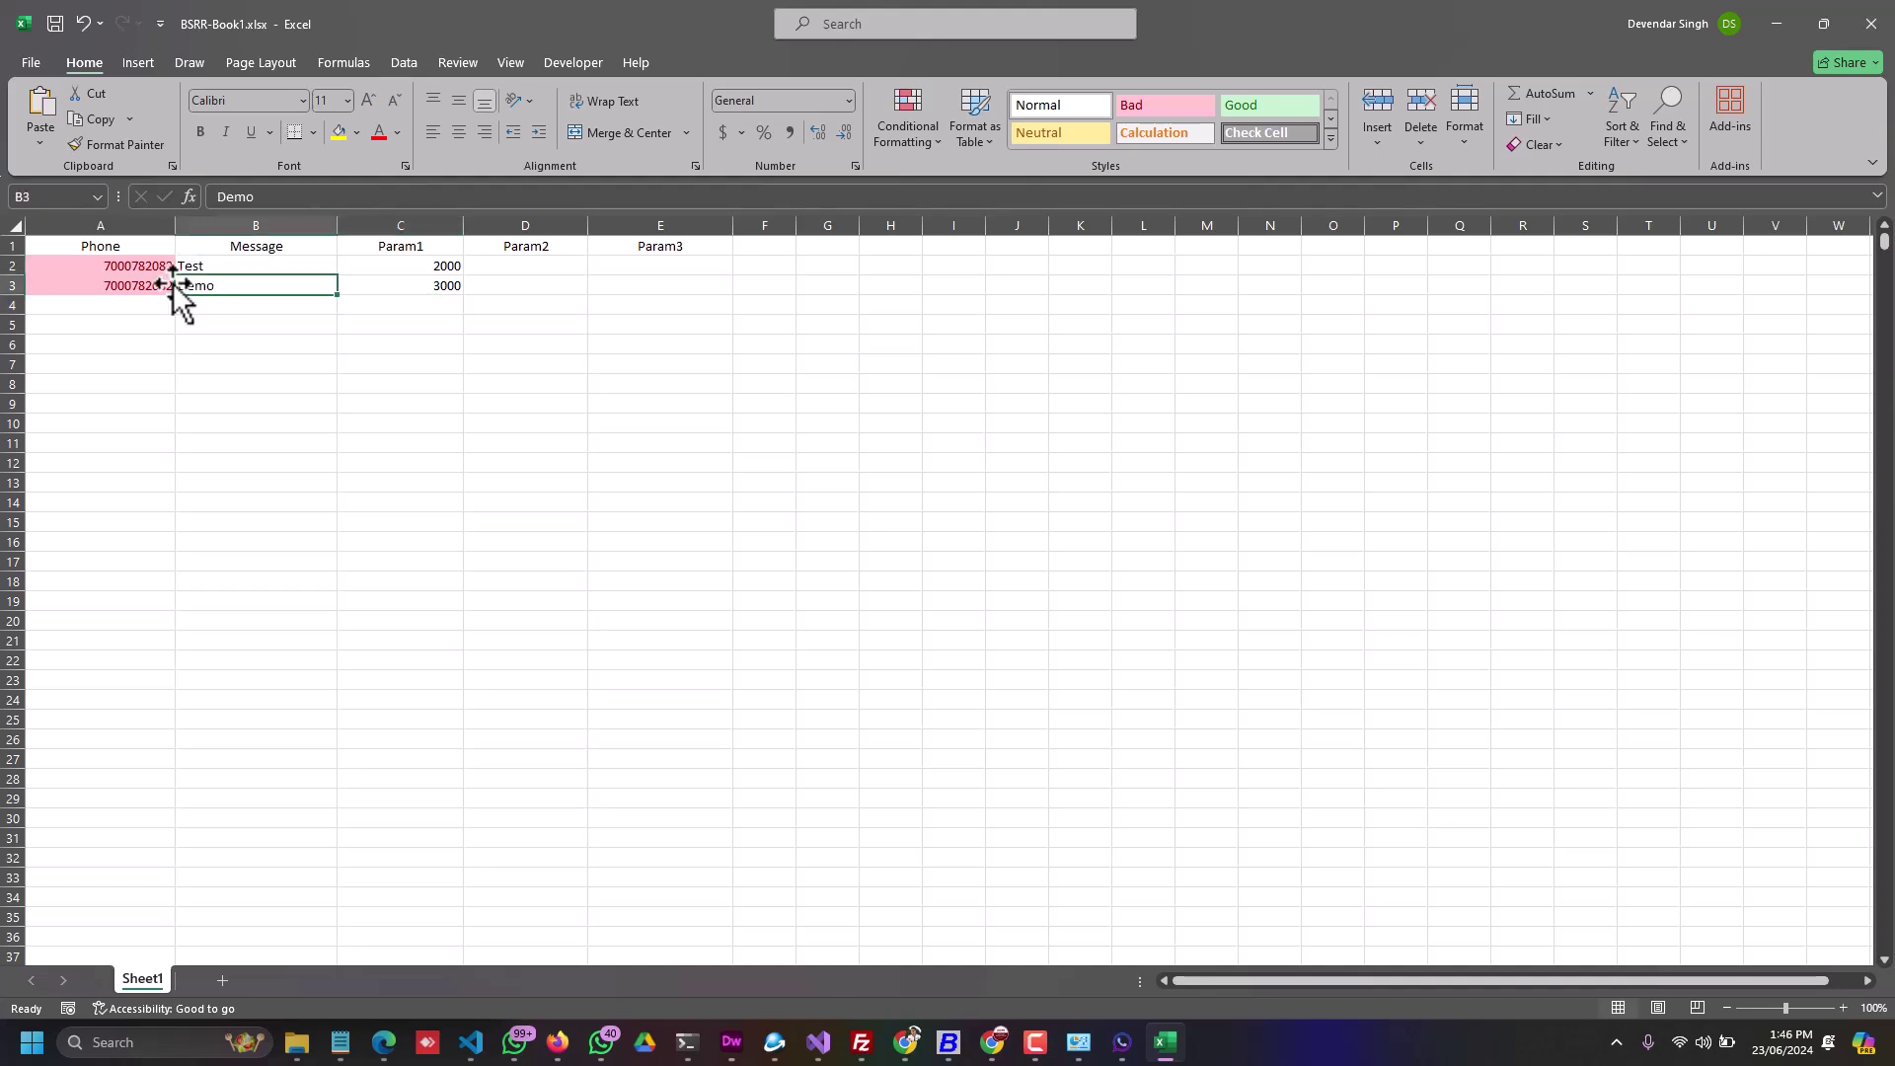
left_click(152, 271)
left_click(204, 268)
left_click(394, 265)
left_click(259, 272)
left_click(410, 267)
left_click(264, 271)
left_click(410, 265)
left_click(247, 292)
left_click(414, 289)
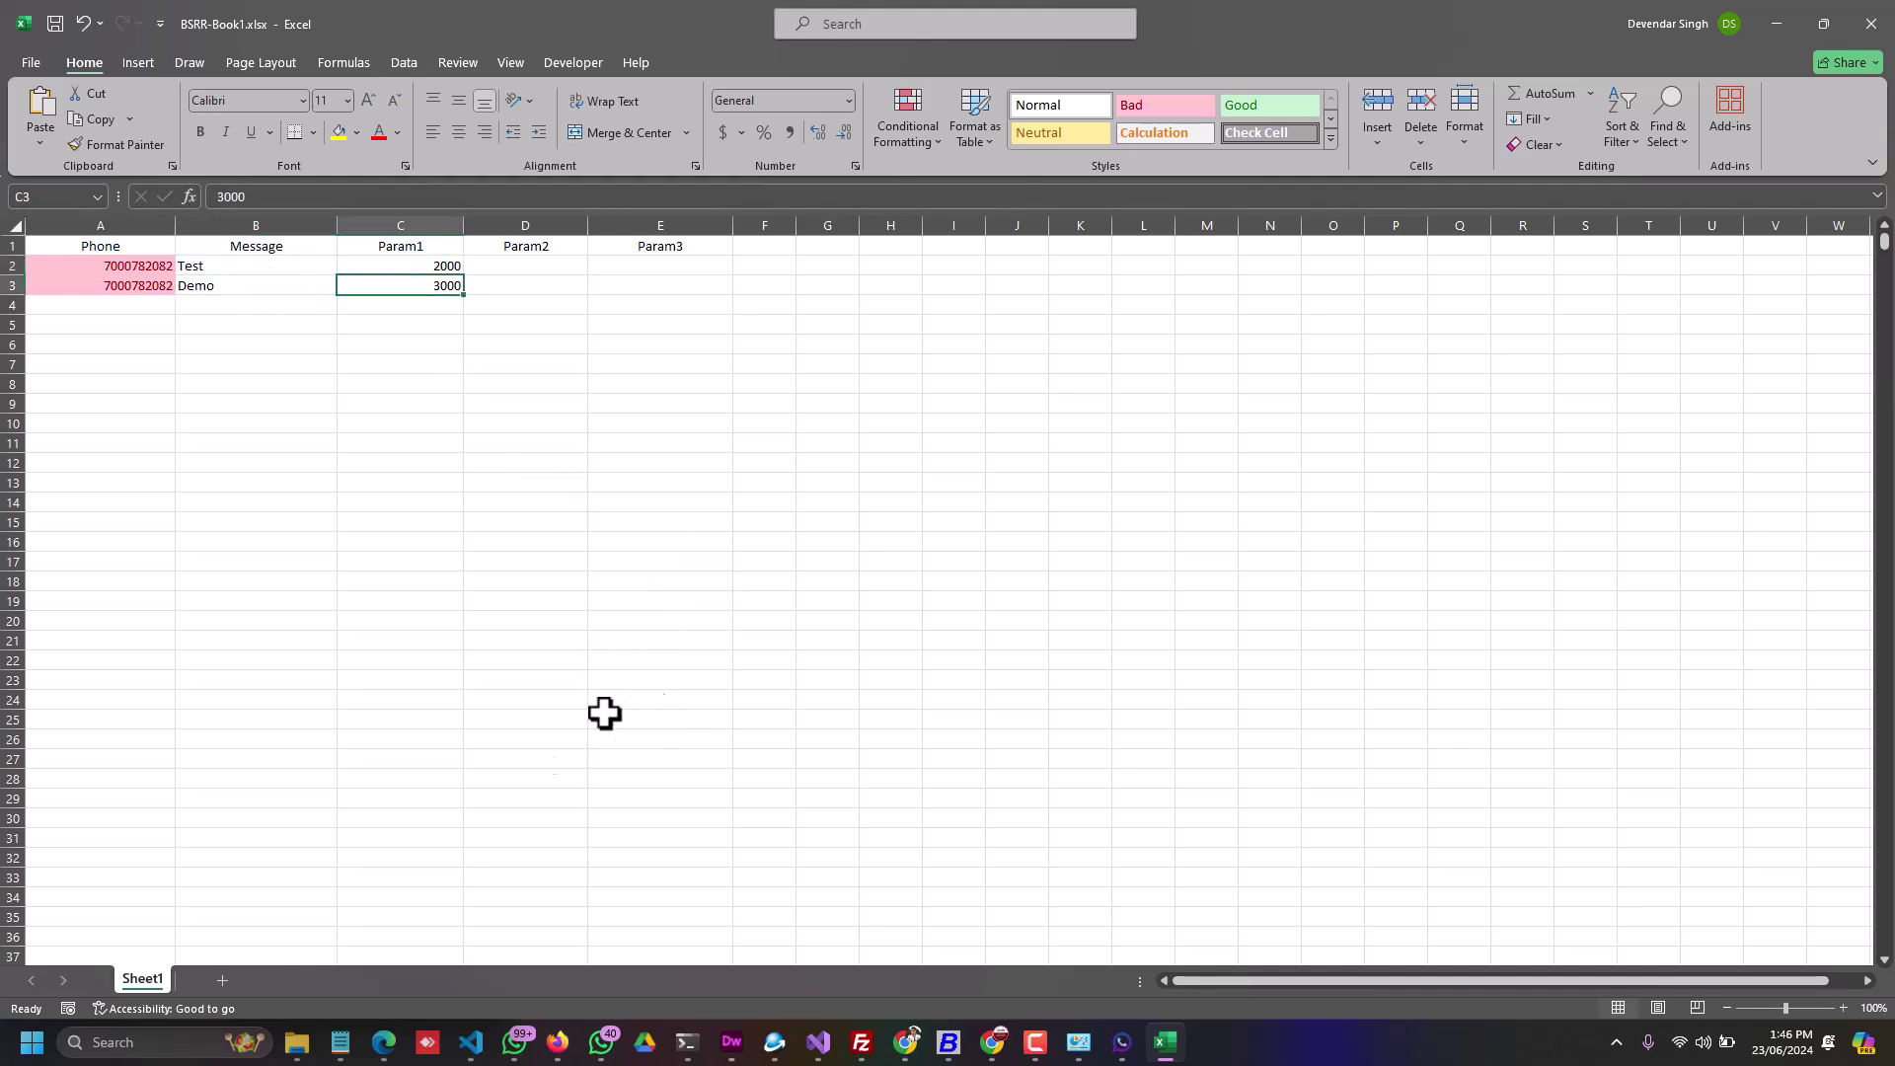
left_click(384, 1043)
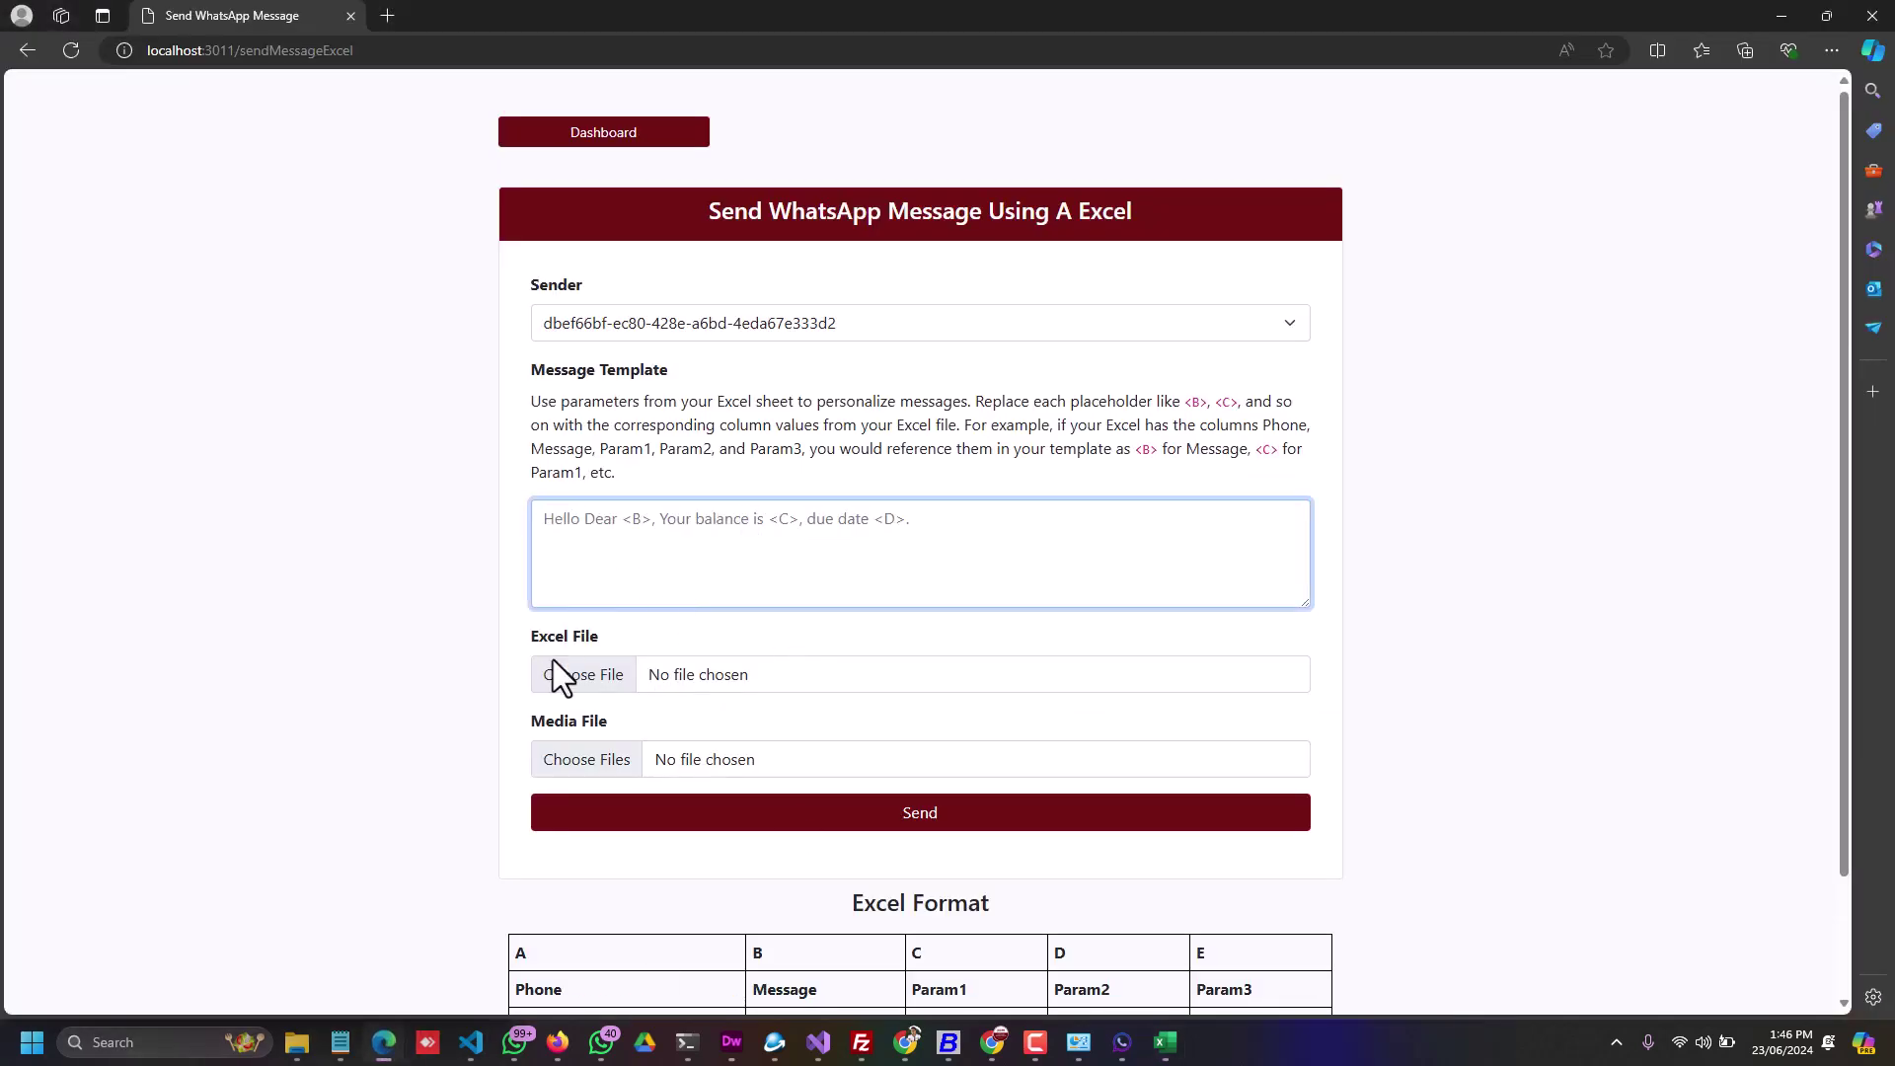
Step: Choose BSRR-Book1.xlsx from the Documents folder as the Excel file
left_click(573, 676)
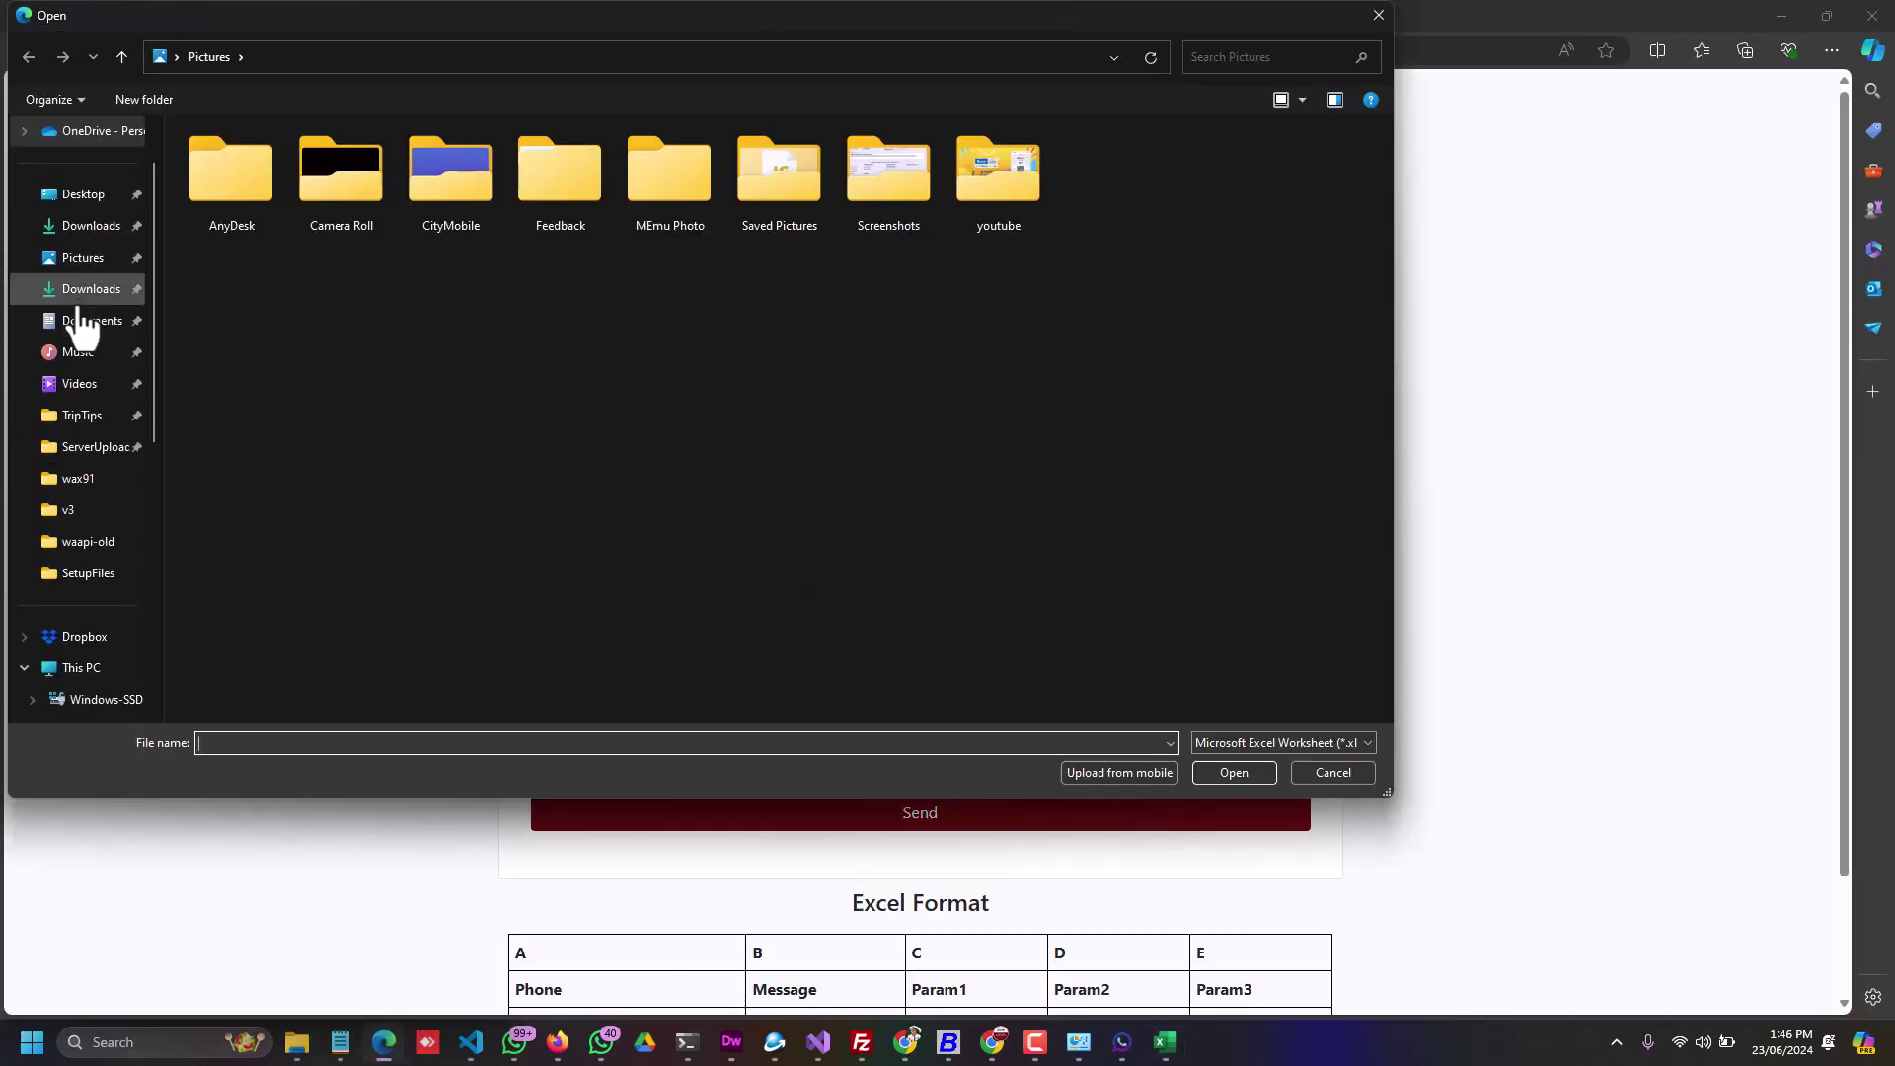
left_click(81, 317)
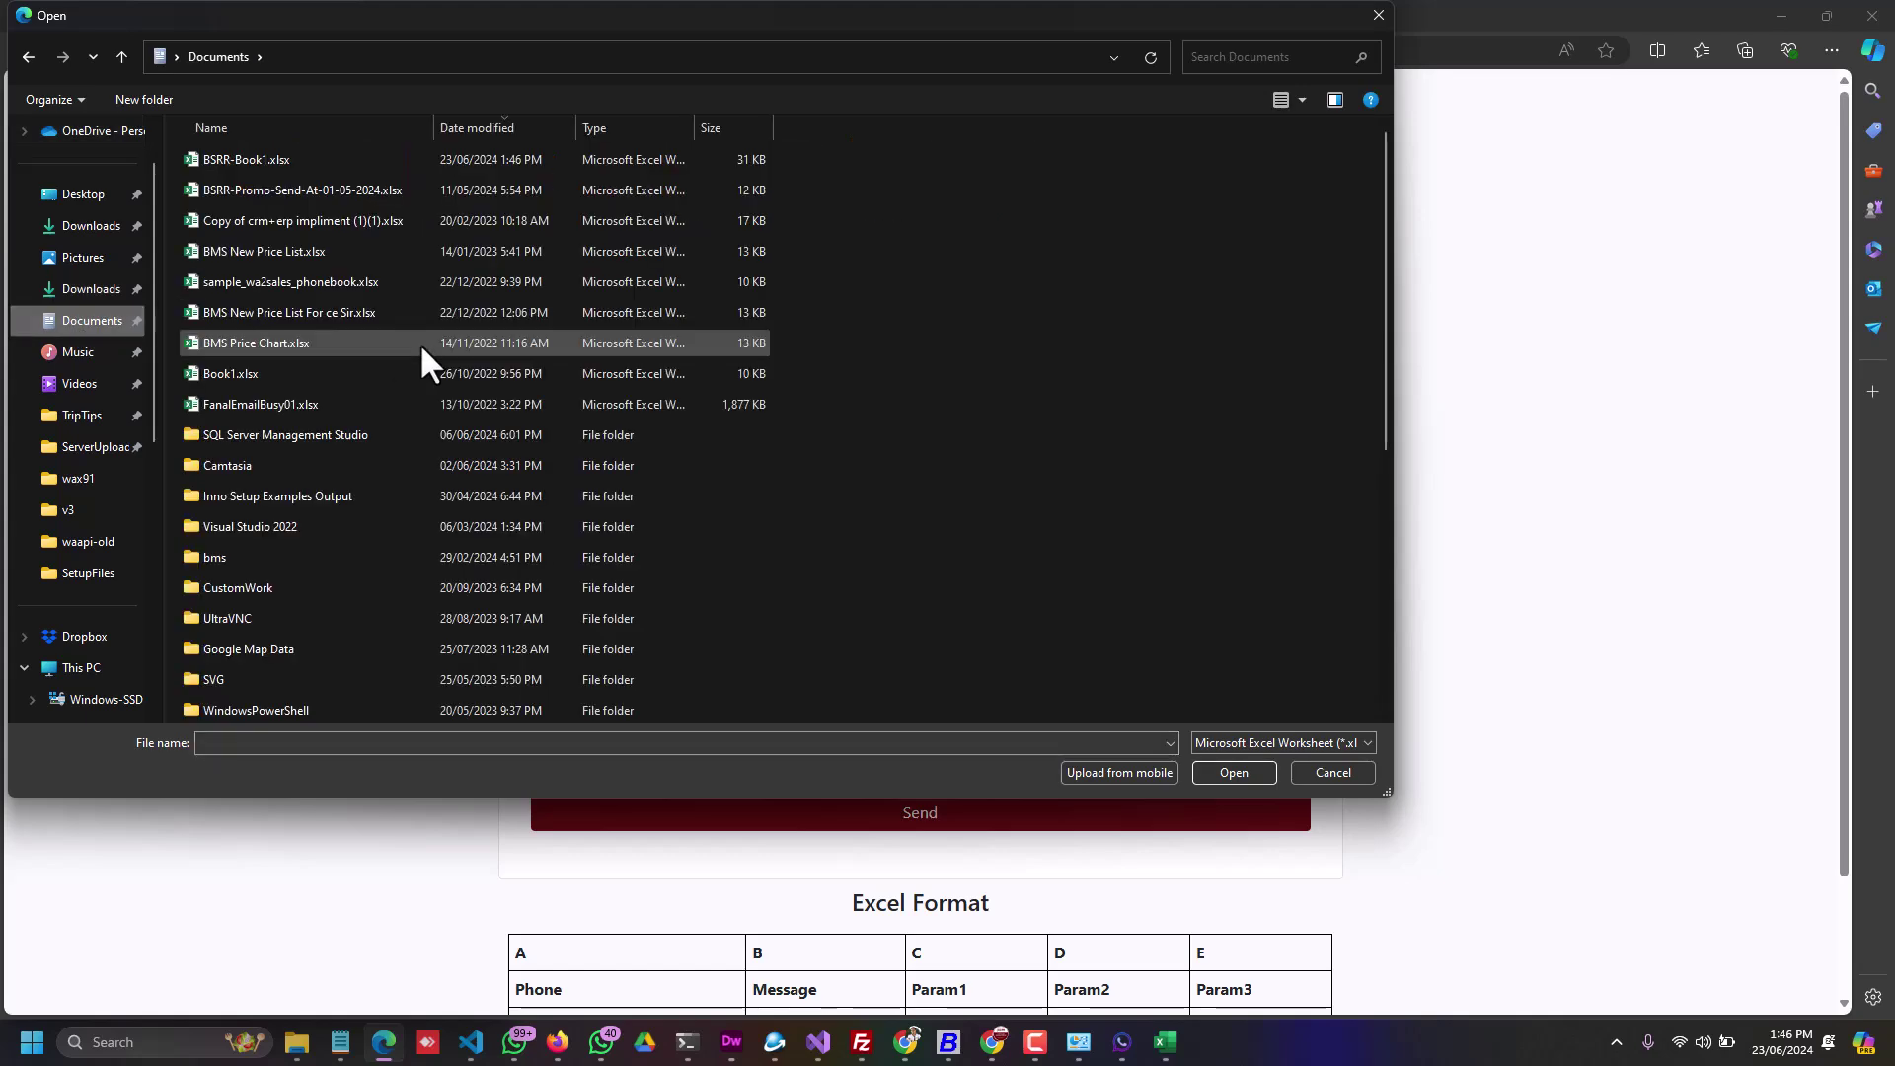
double_click(258, 156)
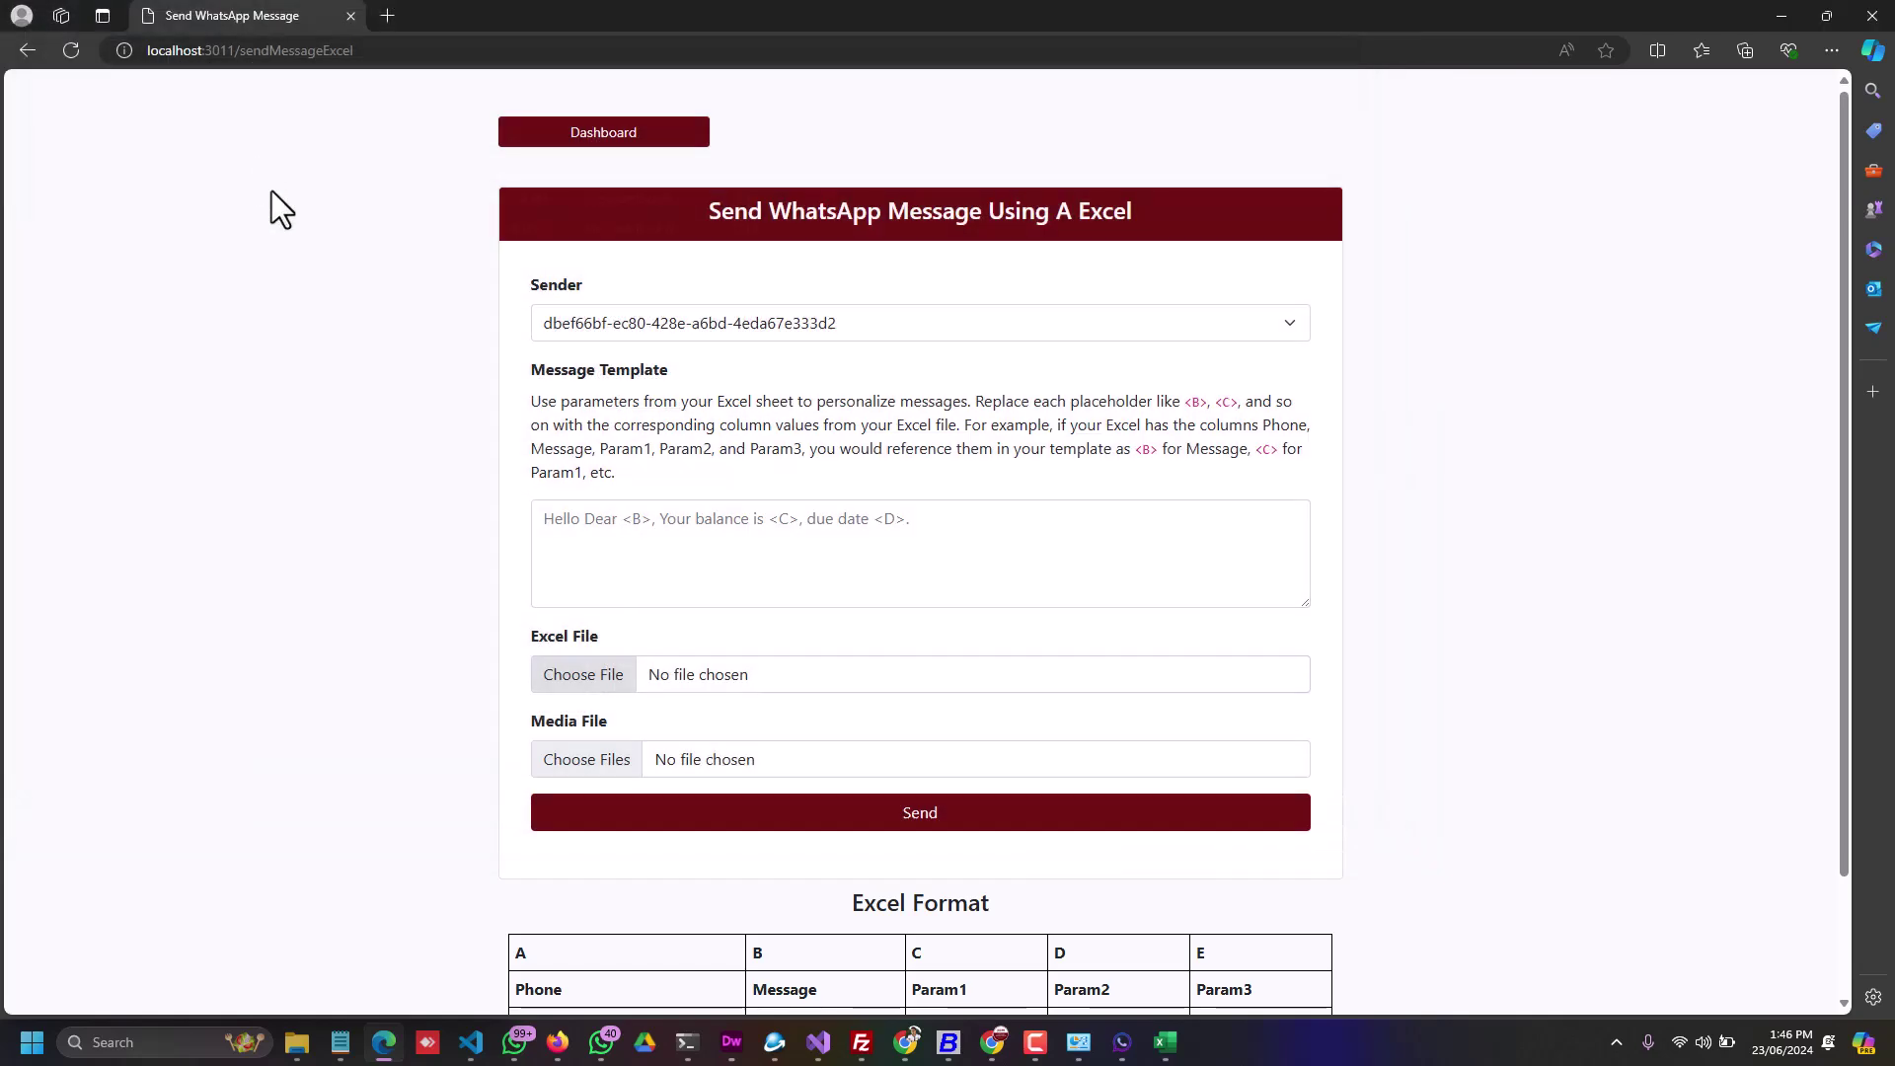
Step: Write 'Hello <B>' in the Message Template, checking column B in Excel
left_click(646, 533)
type("Hello")
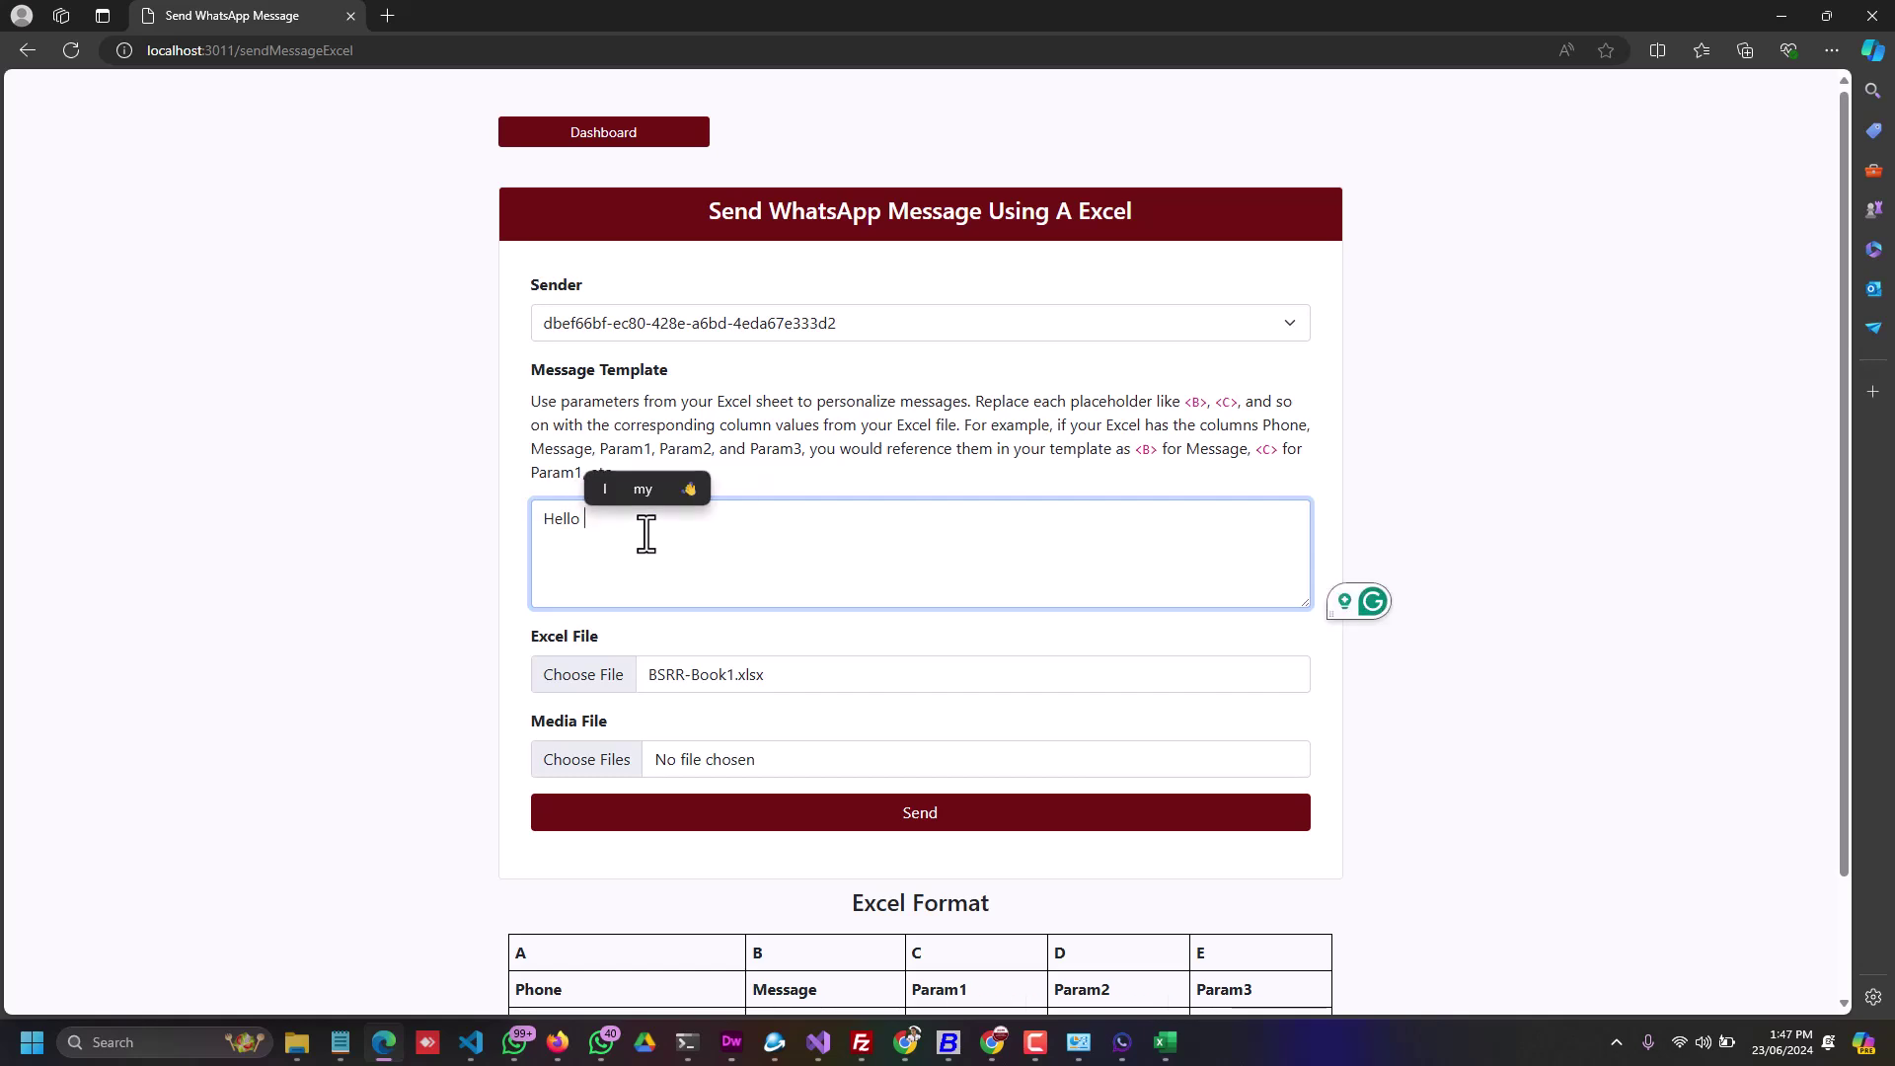
type(" <>")
key("Left")
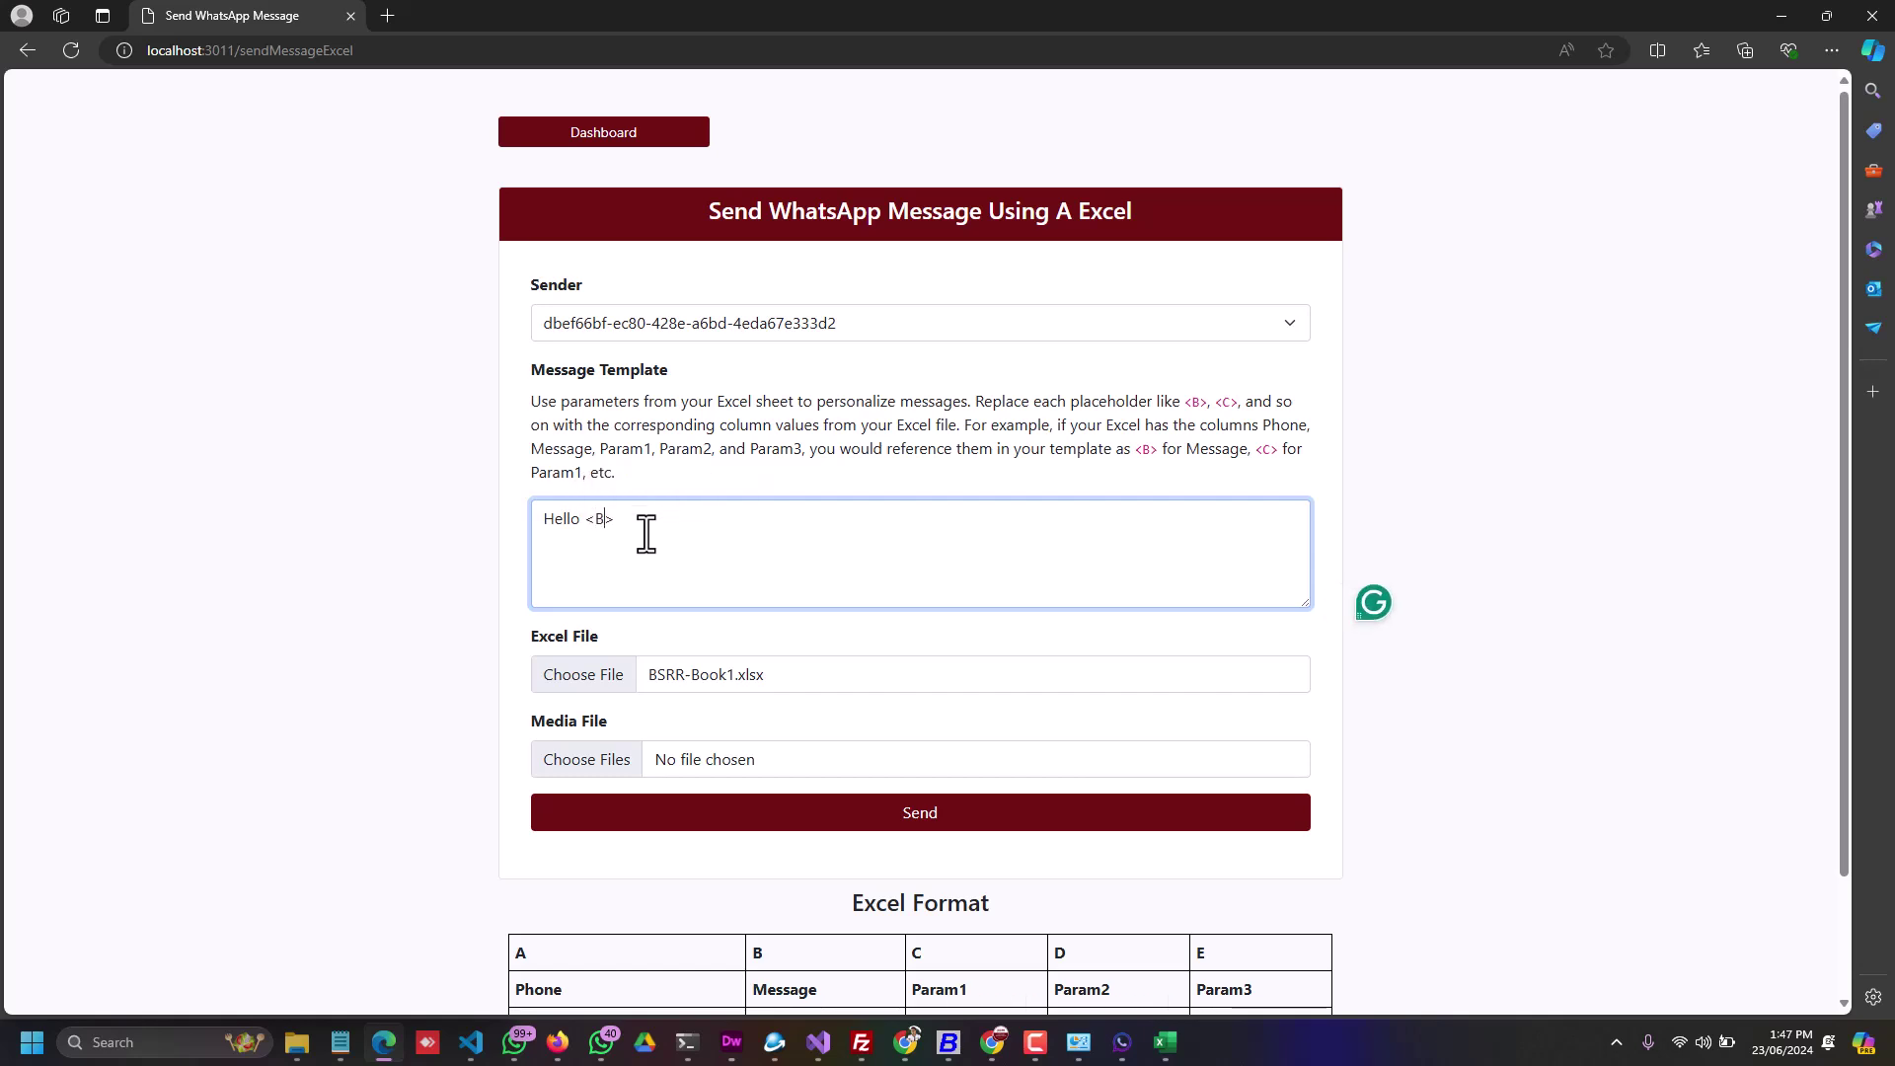
key("alt+Tab")
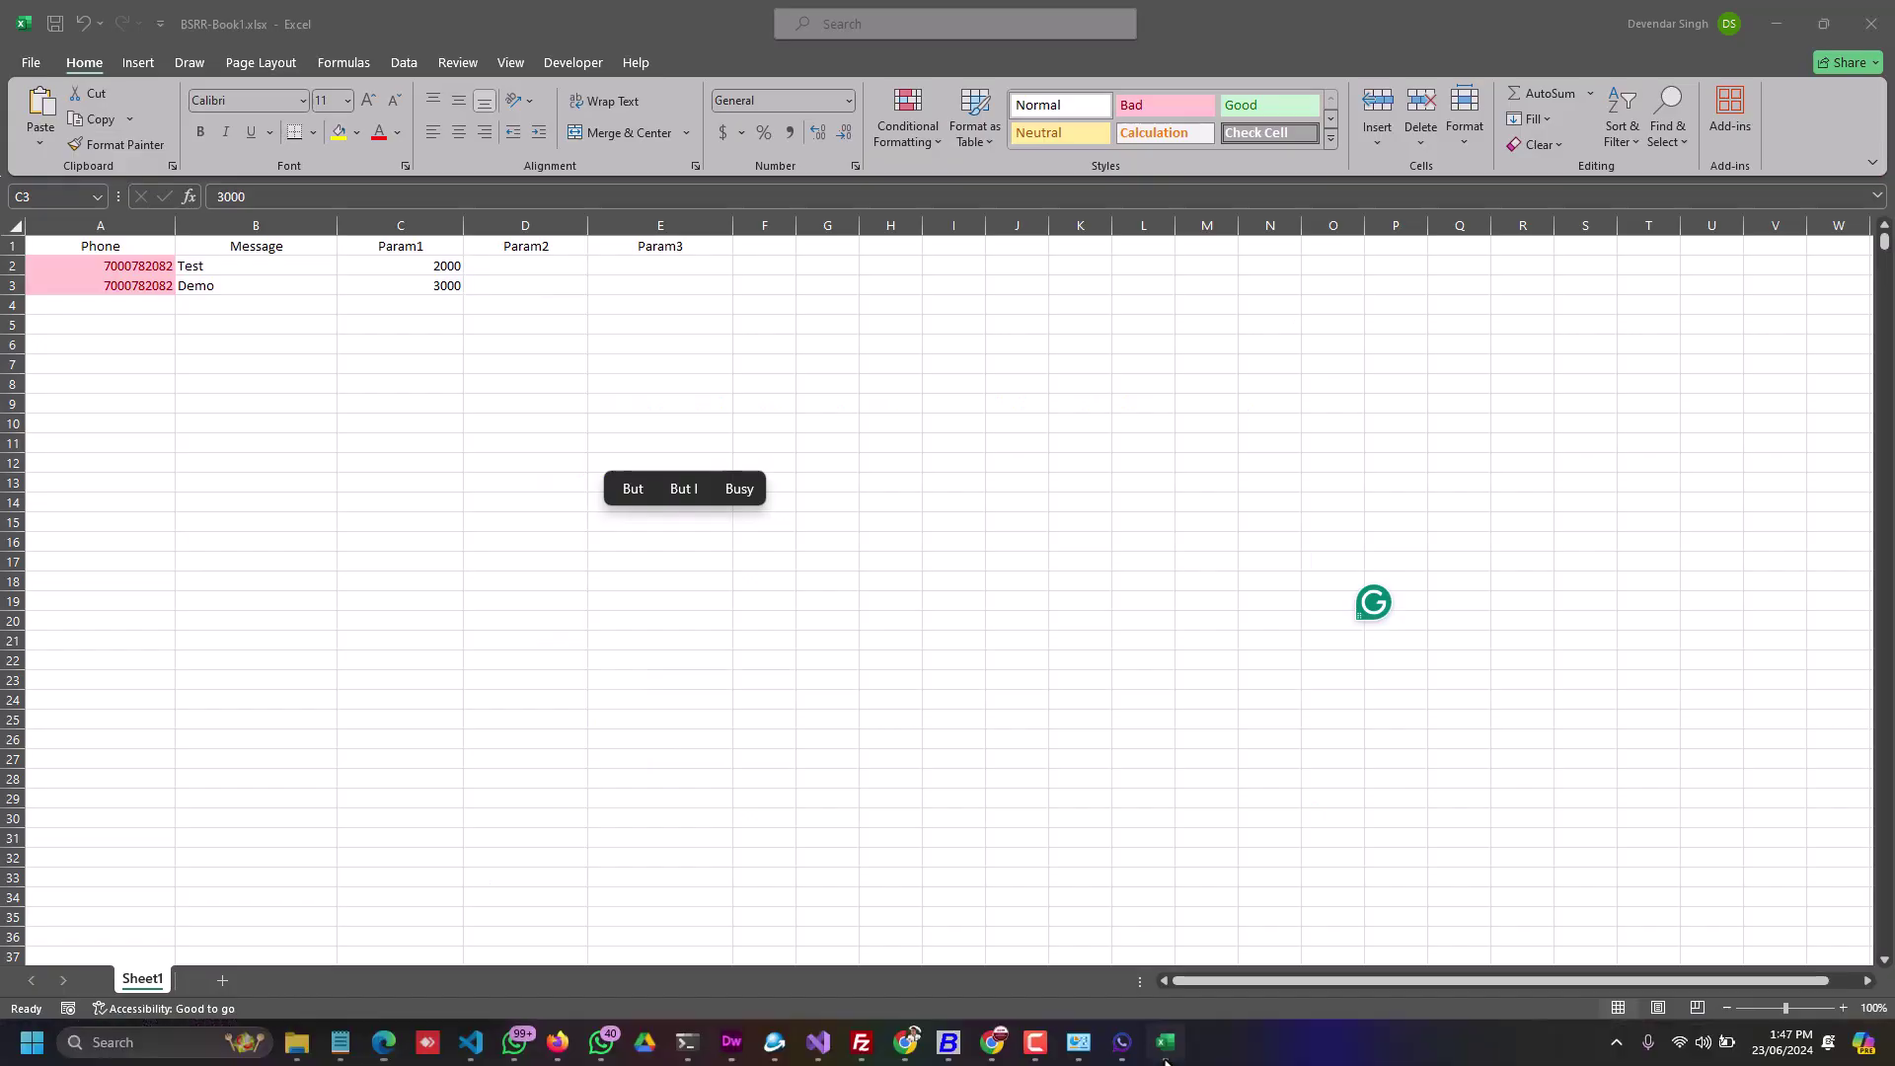
left_click(219, 265)
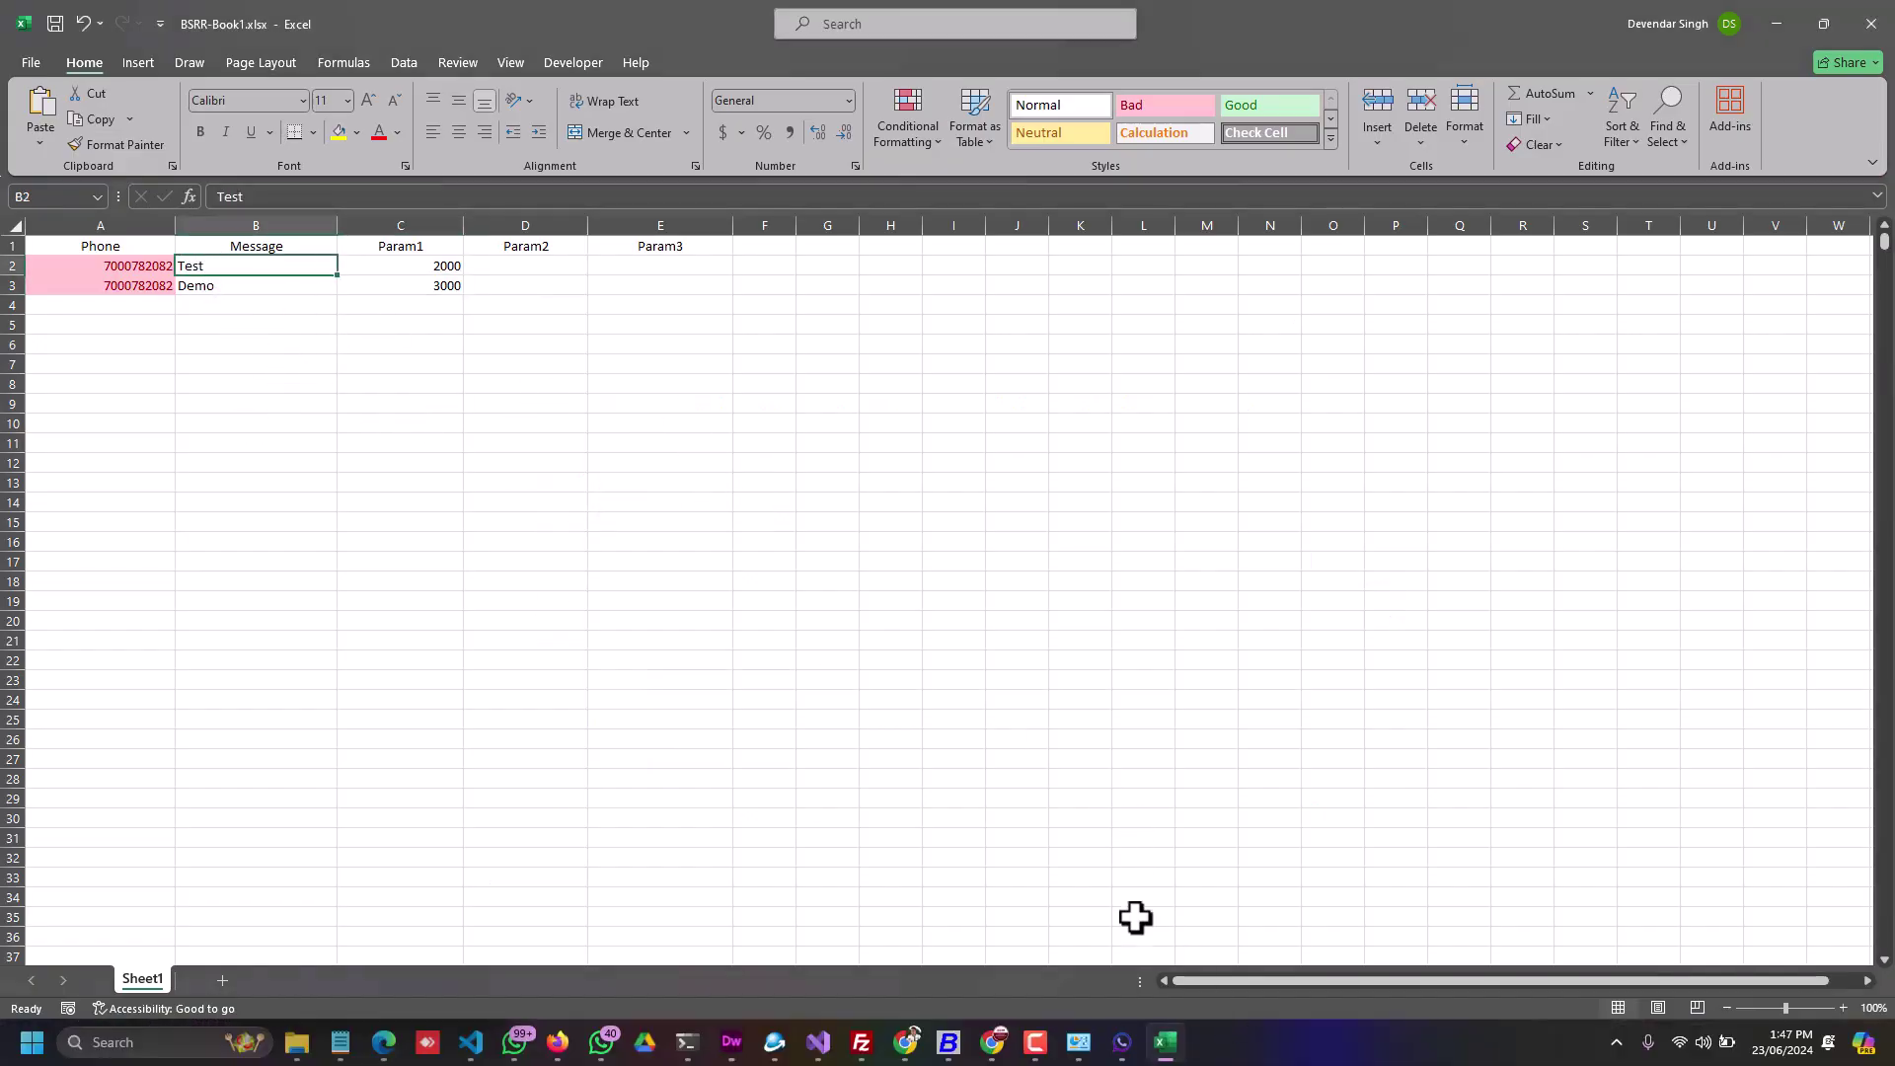
key("alt+Tab")
left_click(813, 592)
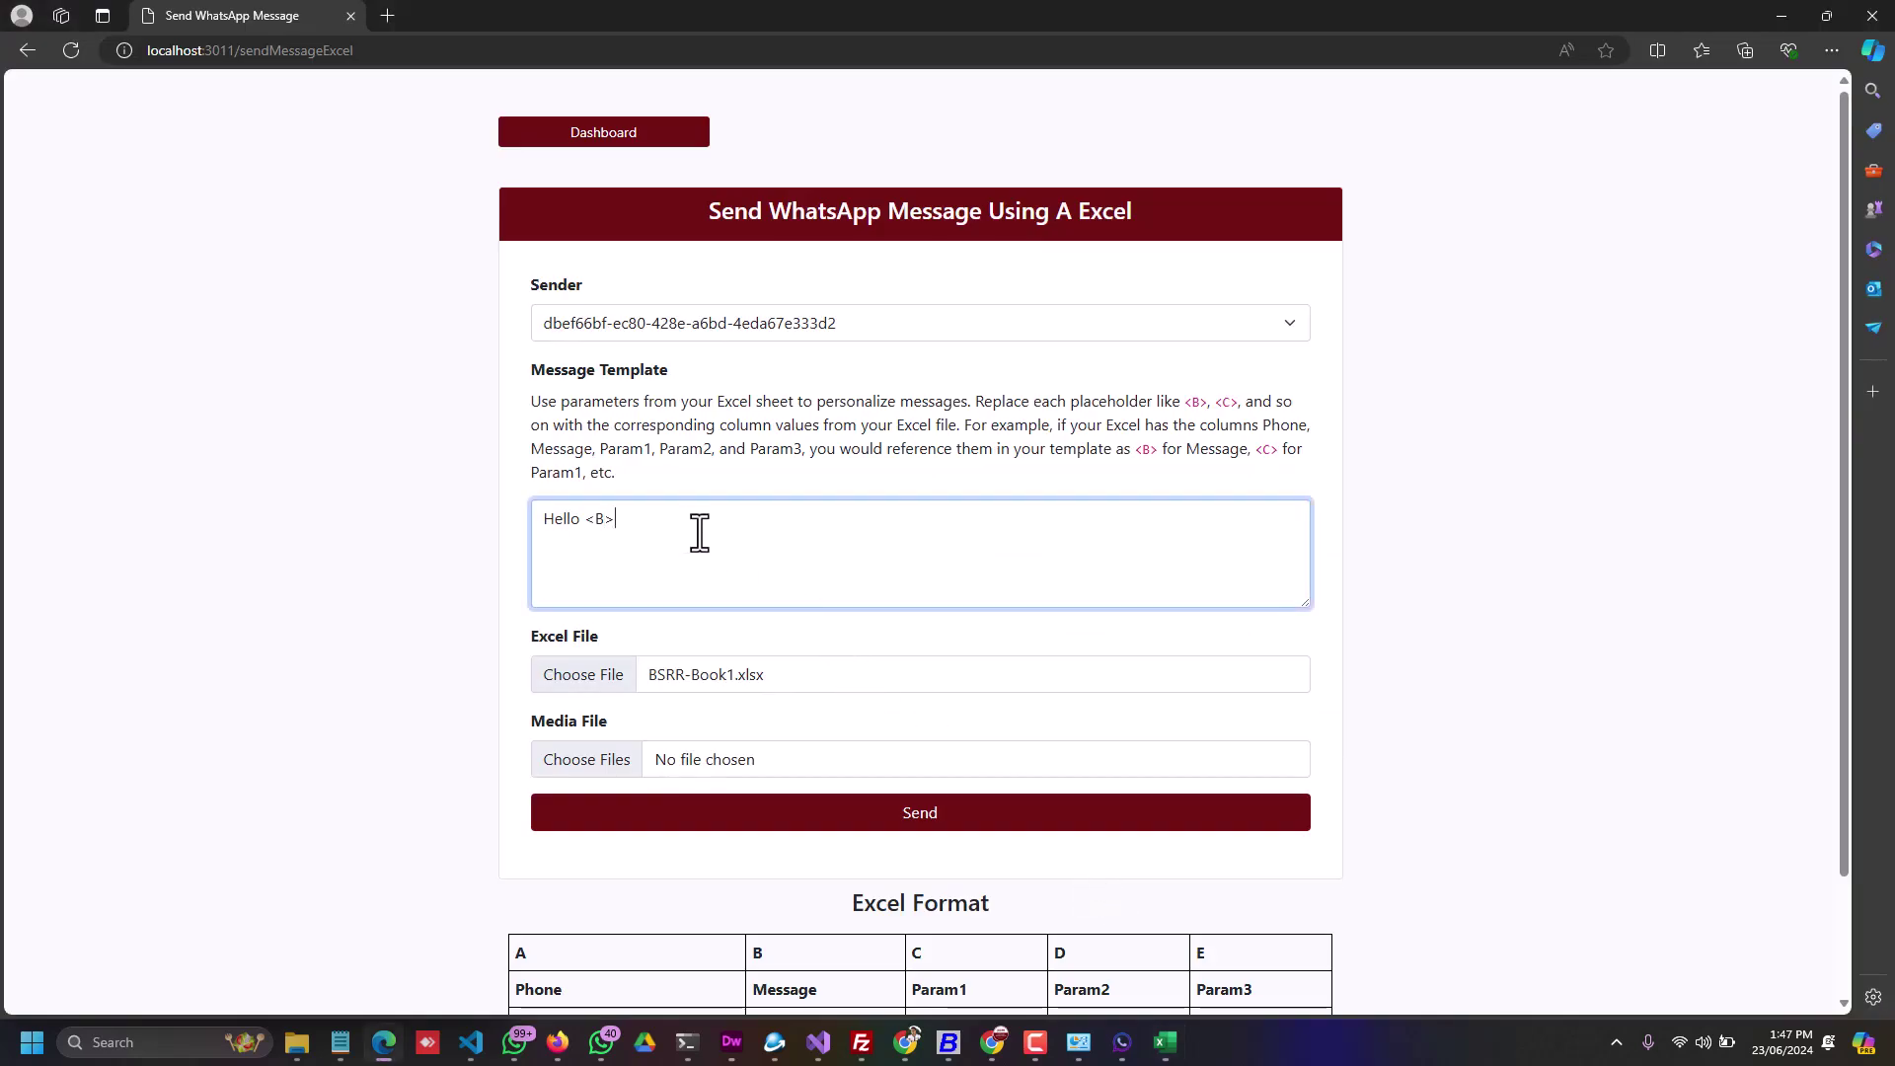
Step: Extend the template to 'Hello <B> your balance is <C>' and send the messages
type("your balance is ")
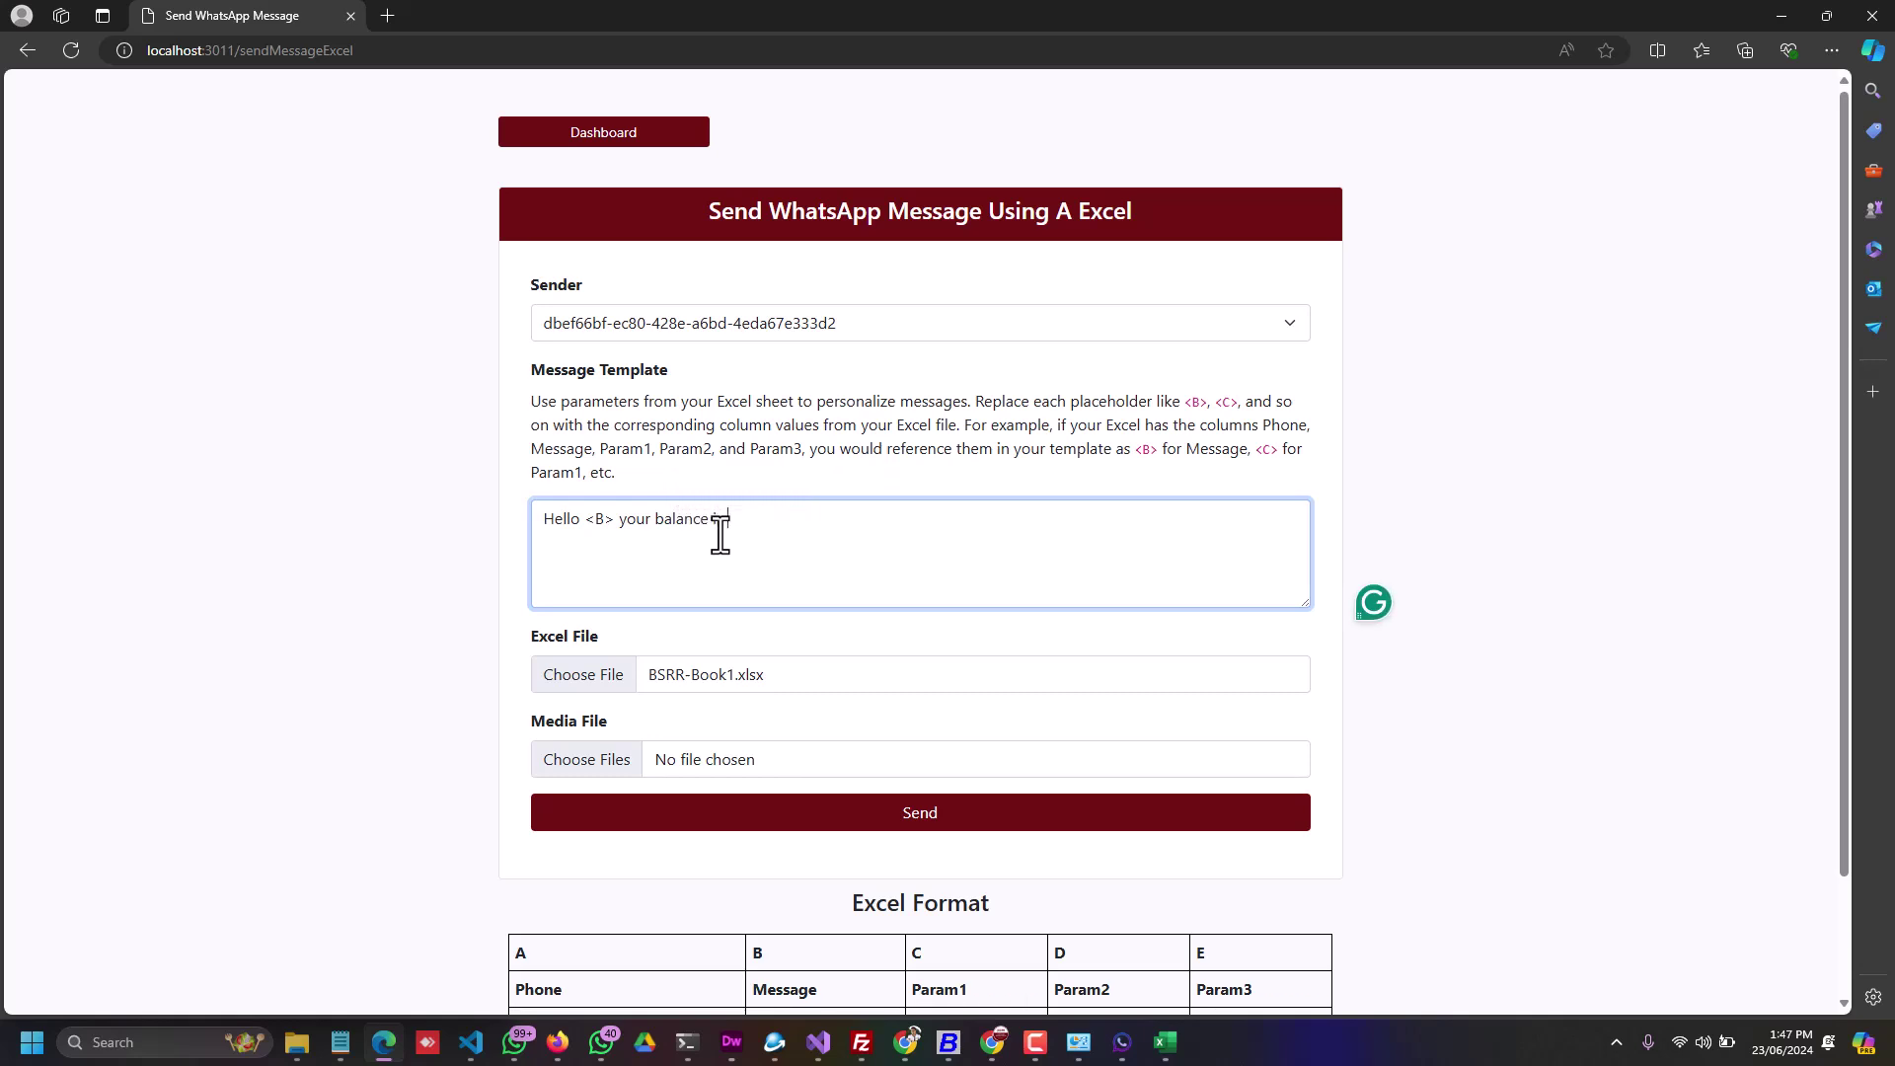
type("<C>")
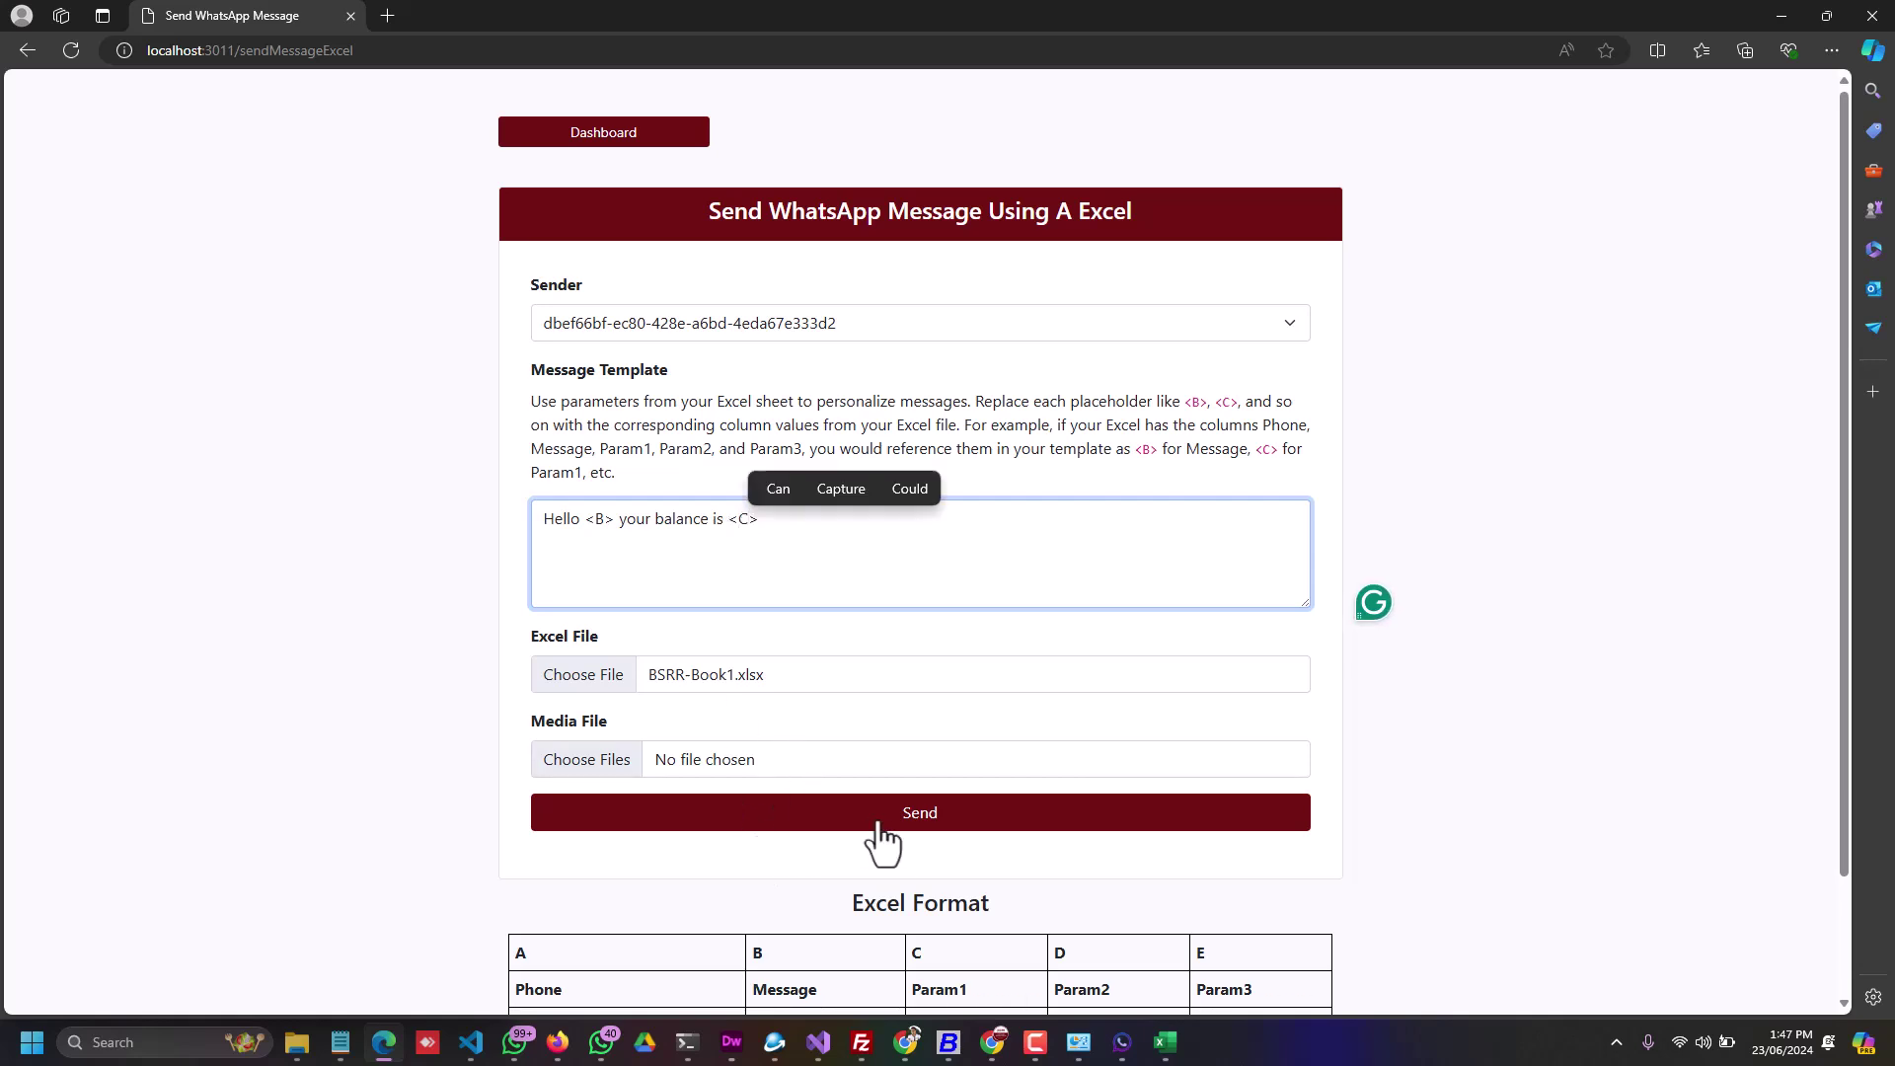
left_click(897, 821)
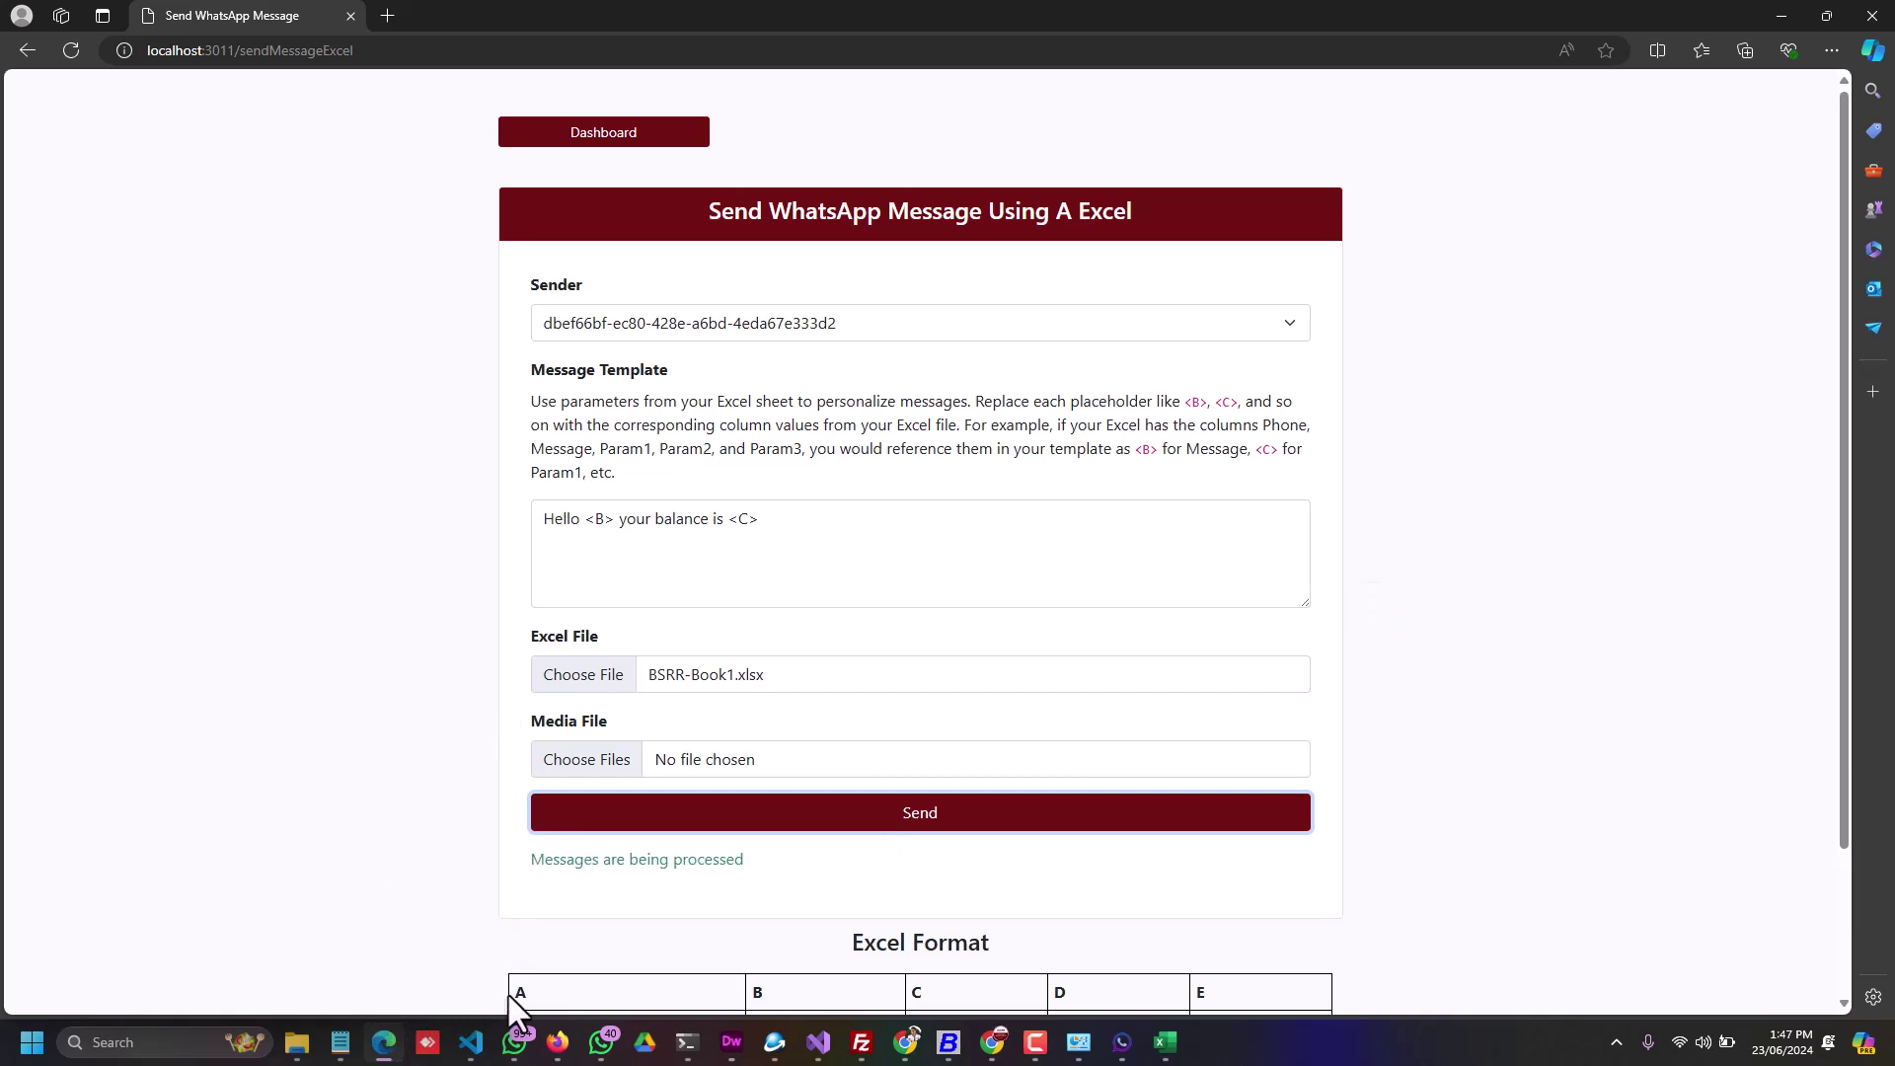
Step: Check WhatsApp for the 2000 and 3000 balance messages, then return to the form
left_click(516, 1045)
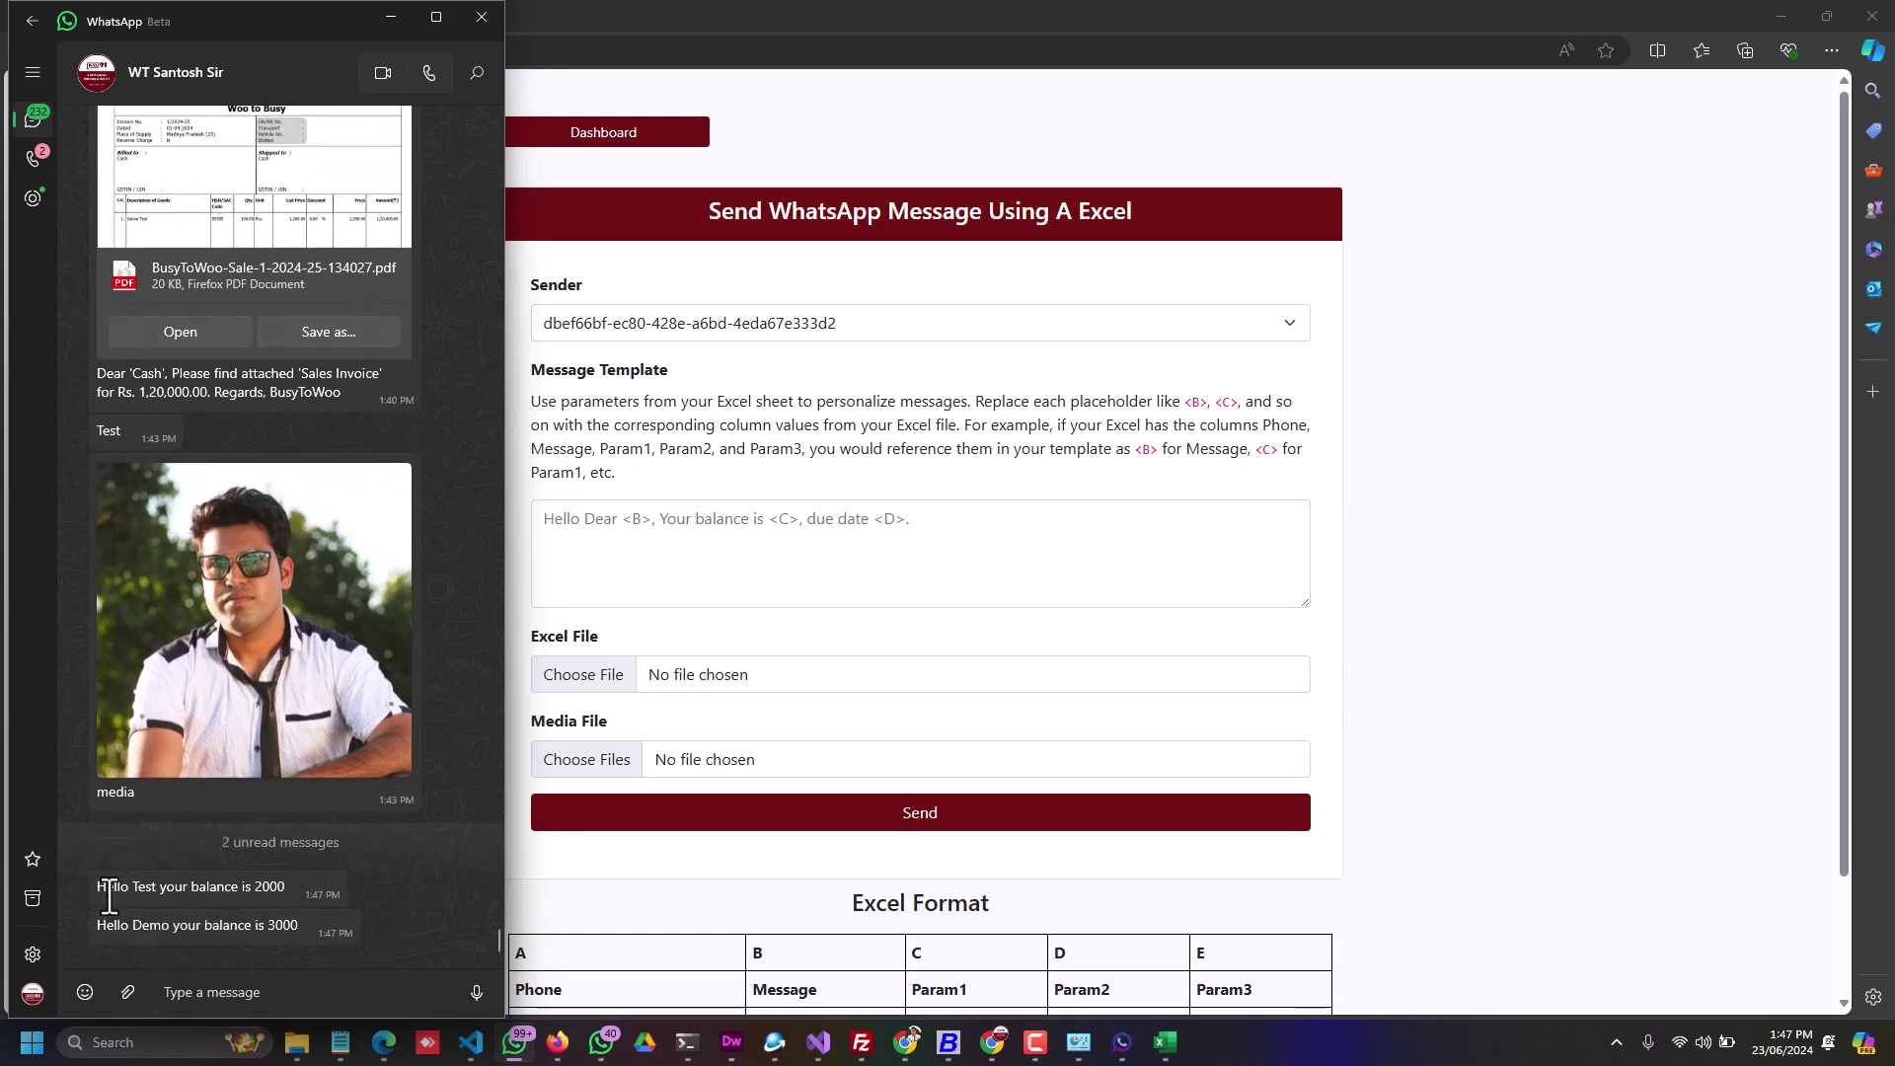
double_click(151, 925)
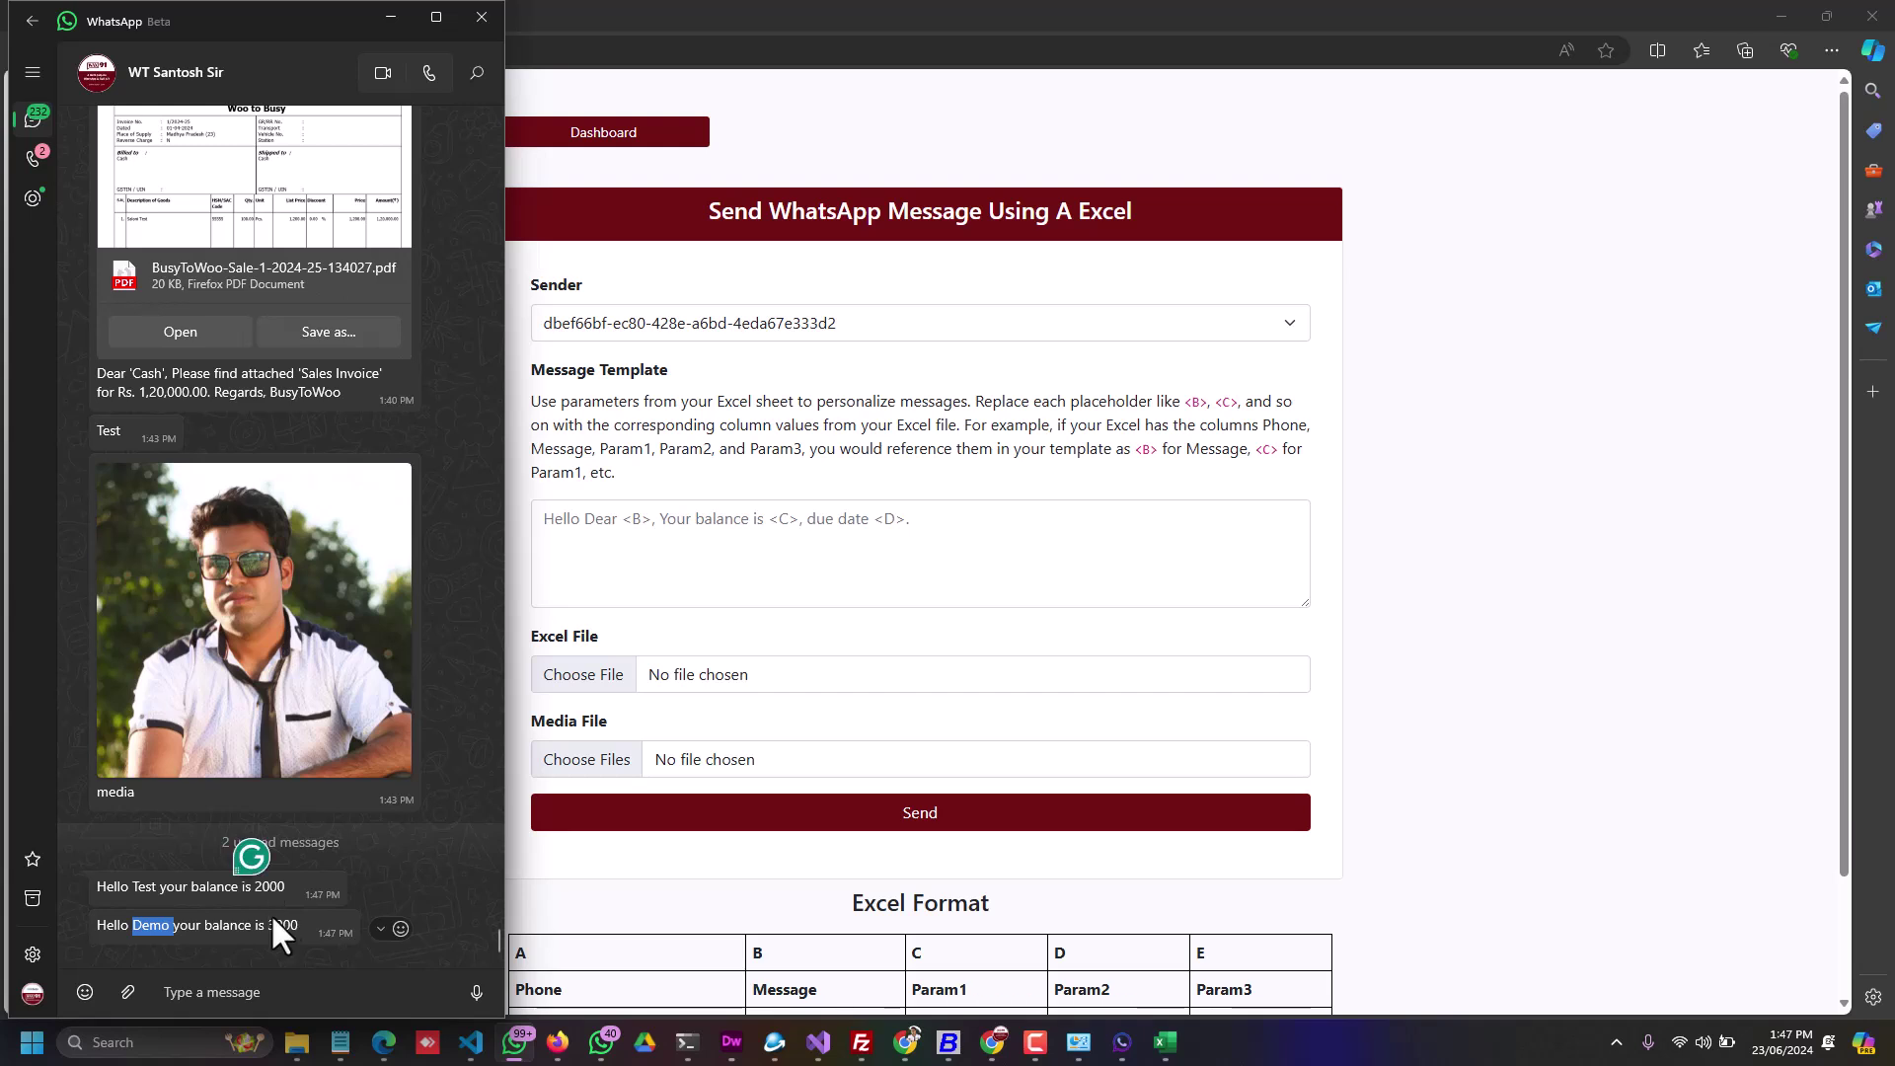
left_click(968, 562)
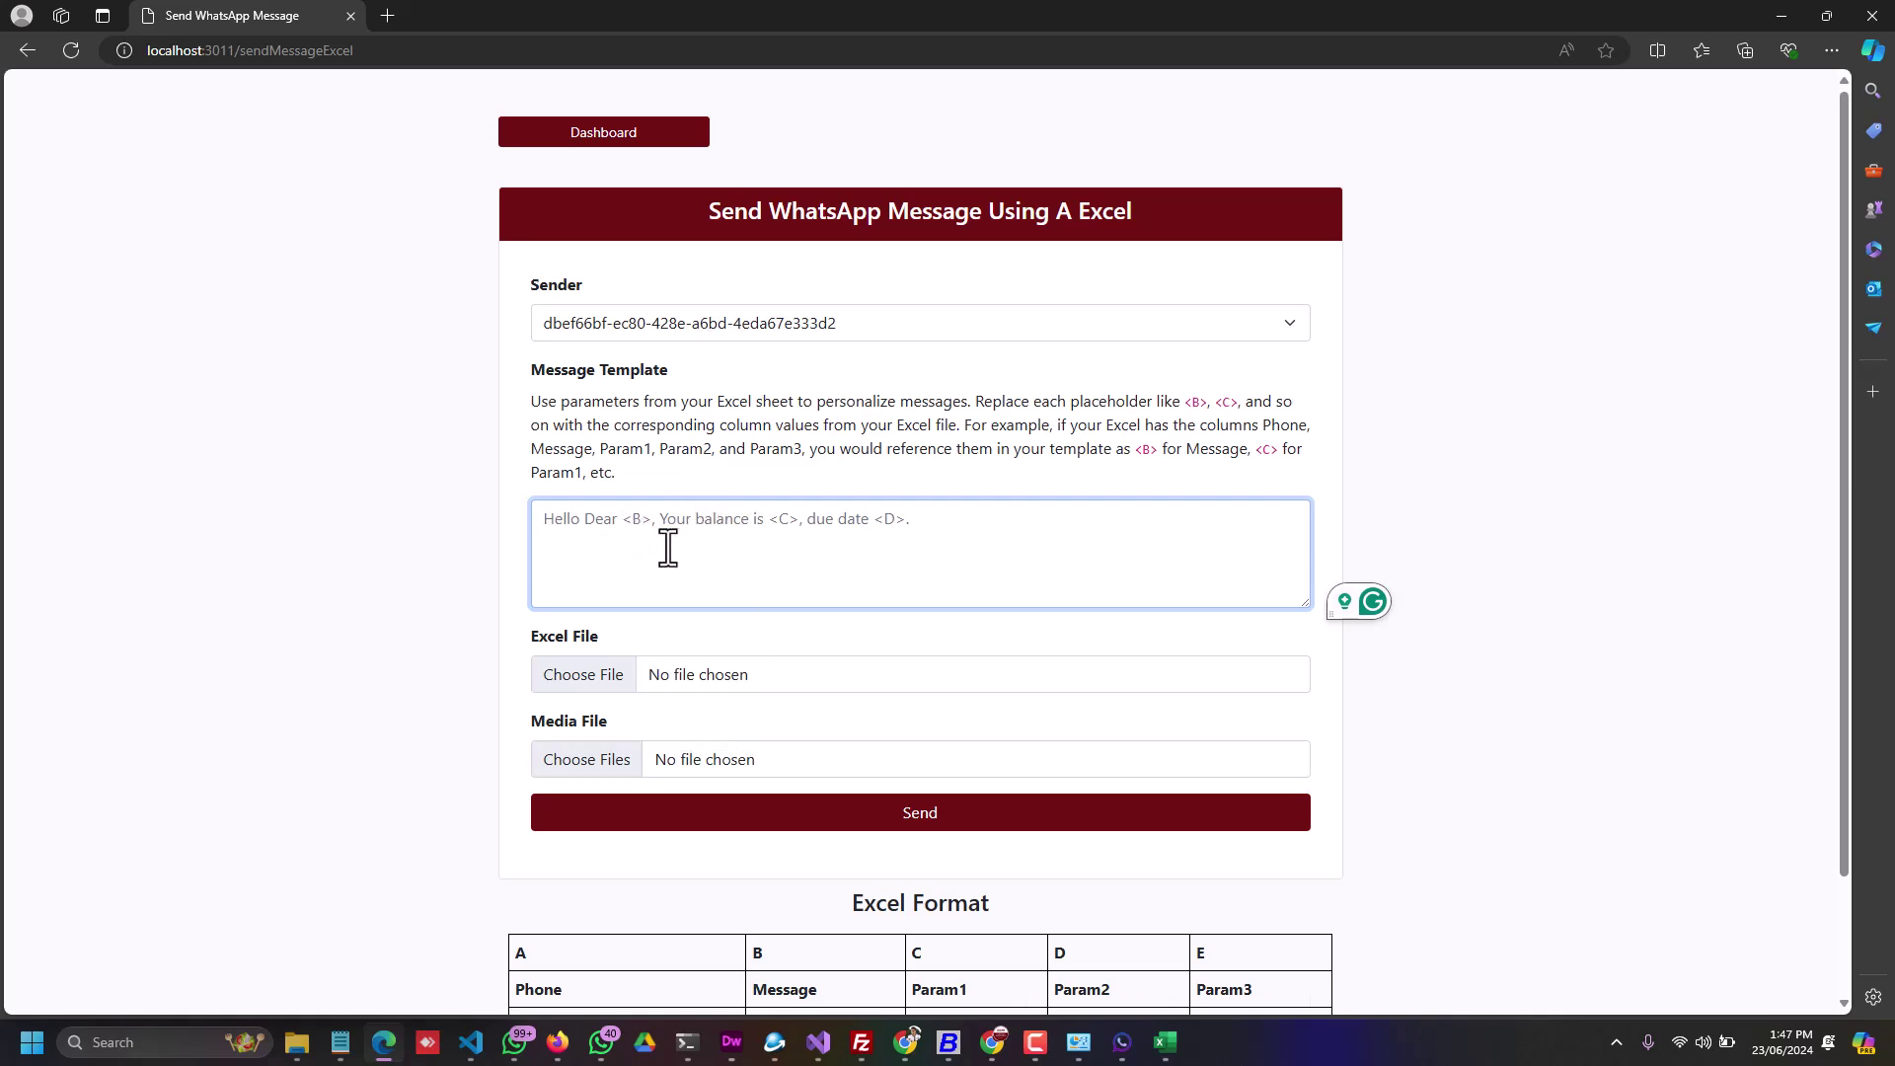
Step: Send the plain message 'test 001' to the BSRR-Book1.xlsx recipient list
type("test 001")
left_click(583, 679)
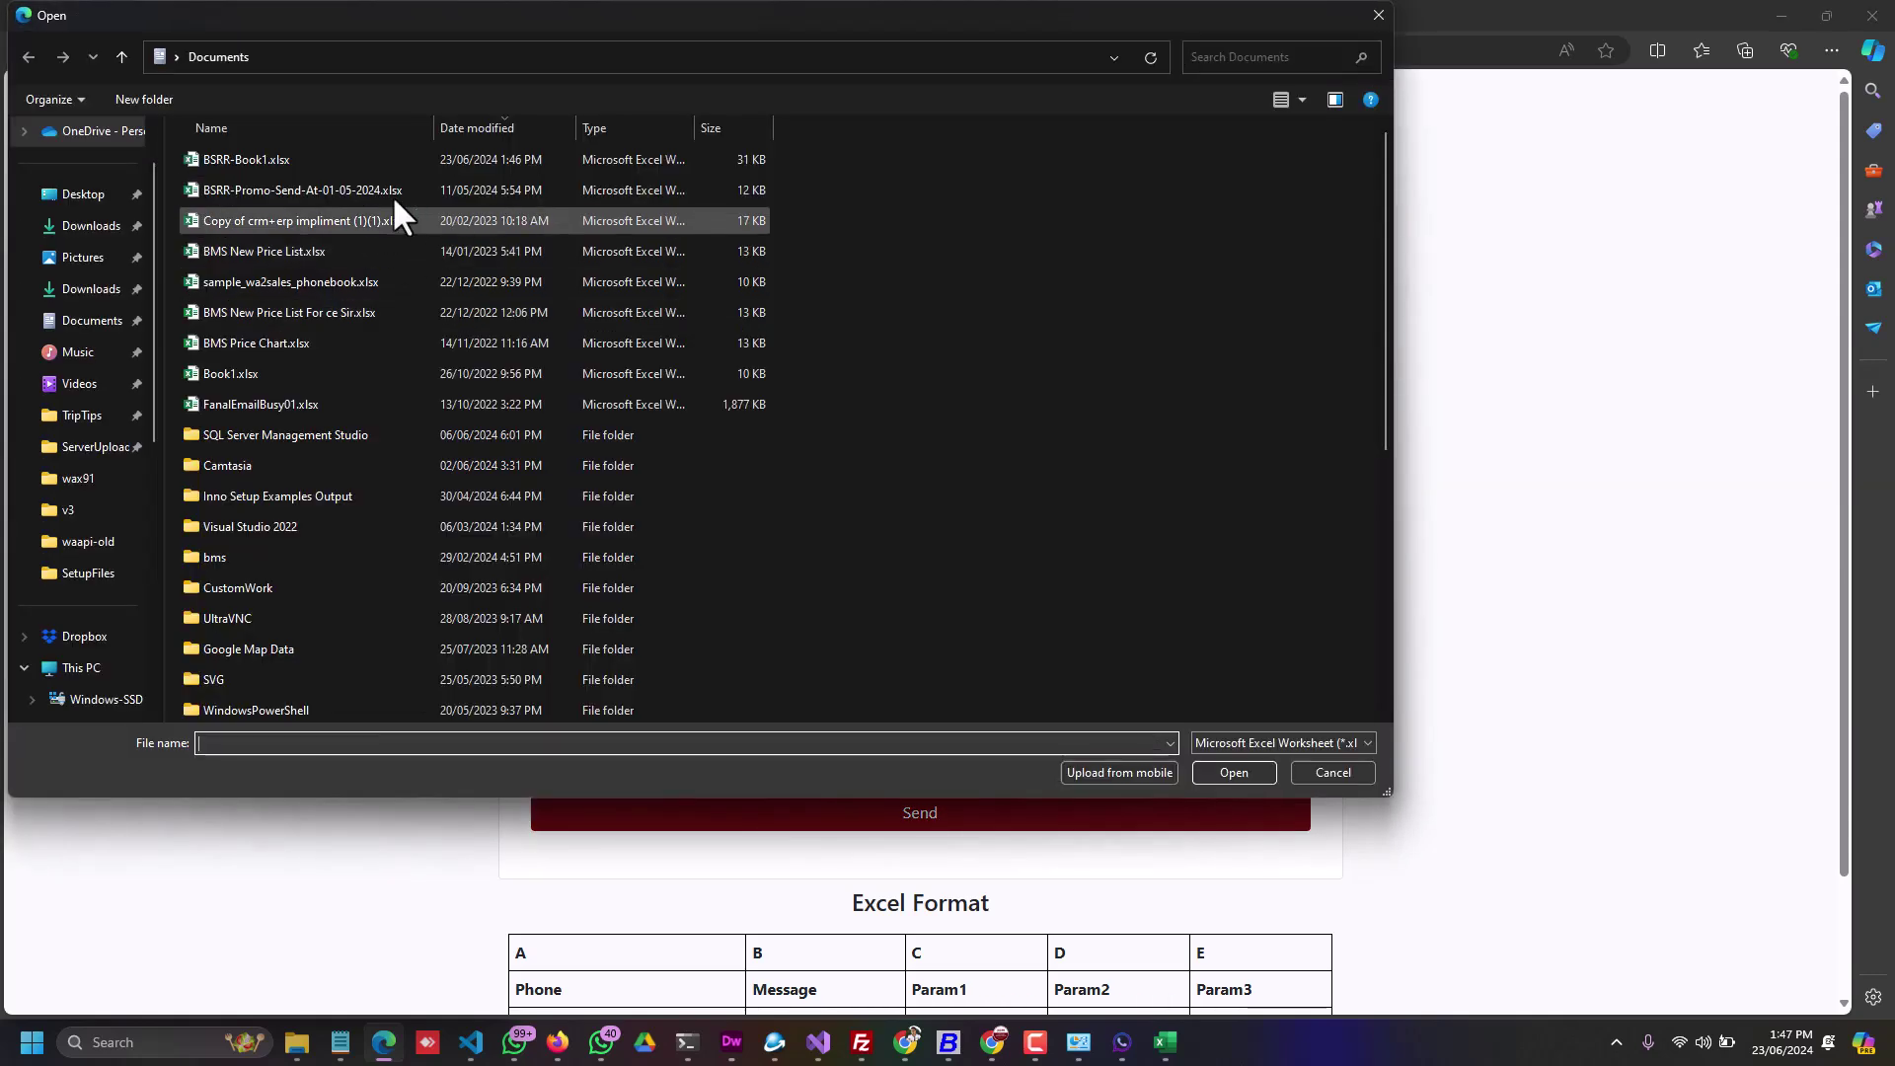
left_click(281, 159)
double_click(281, 156)
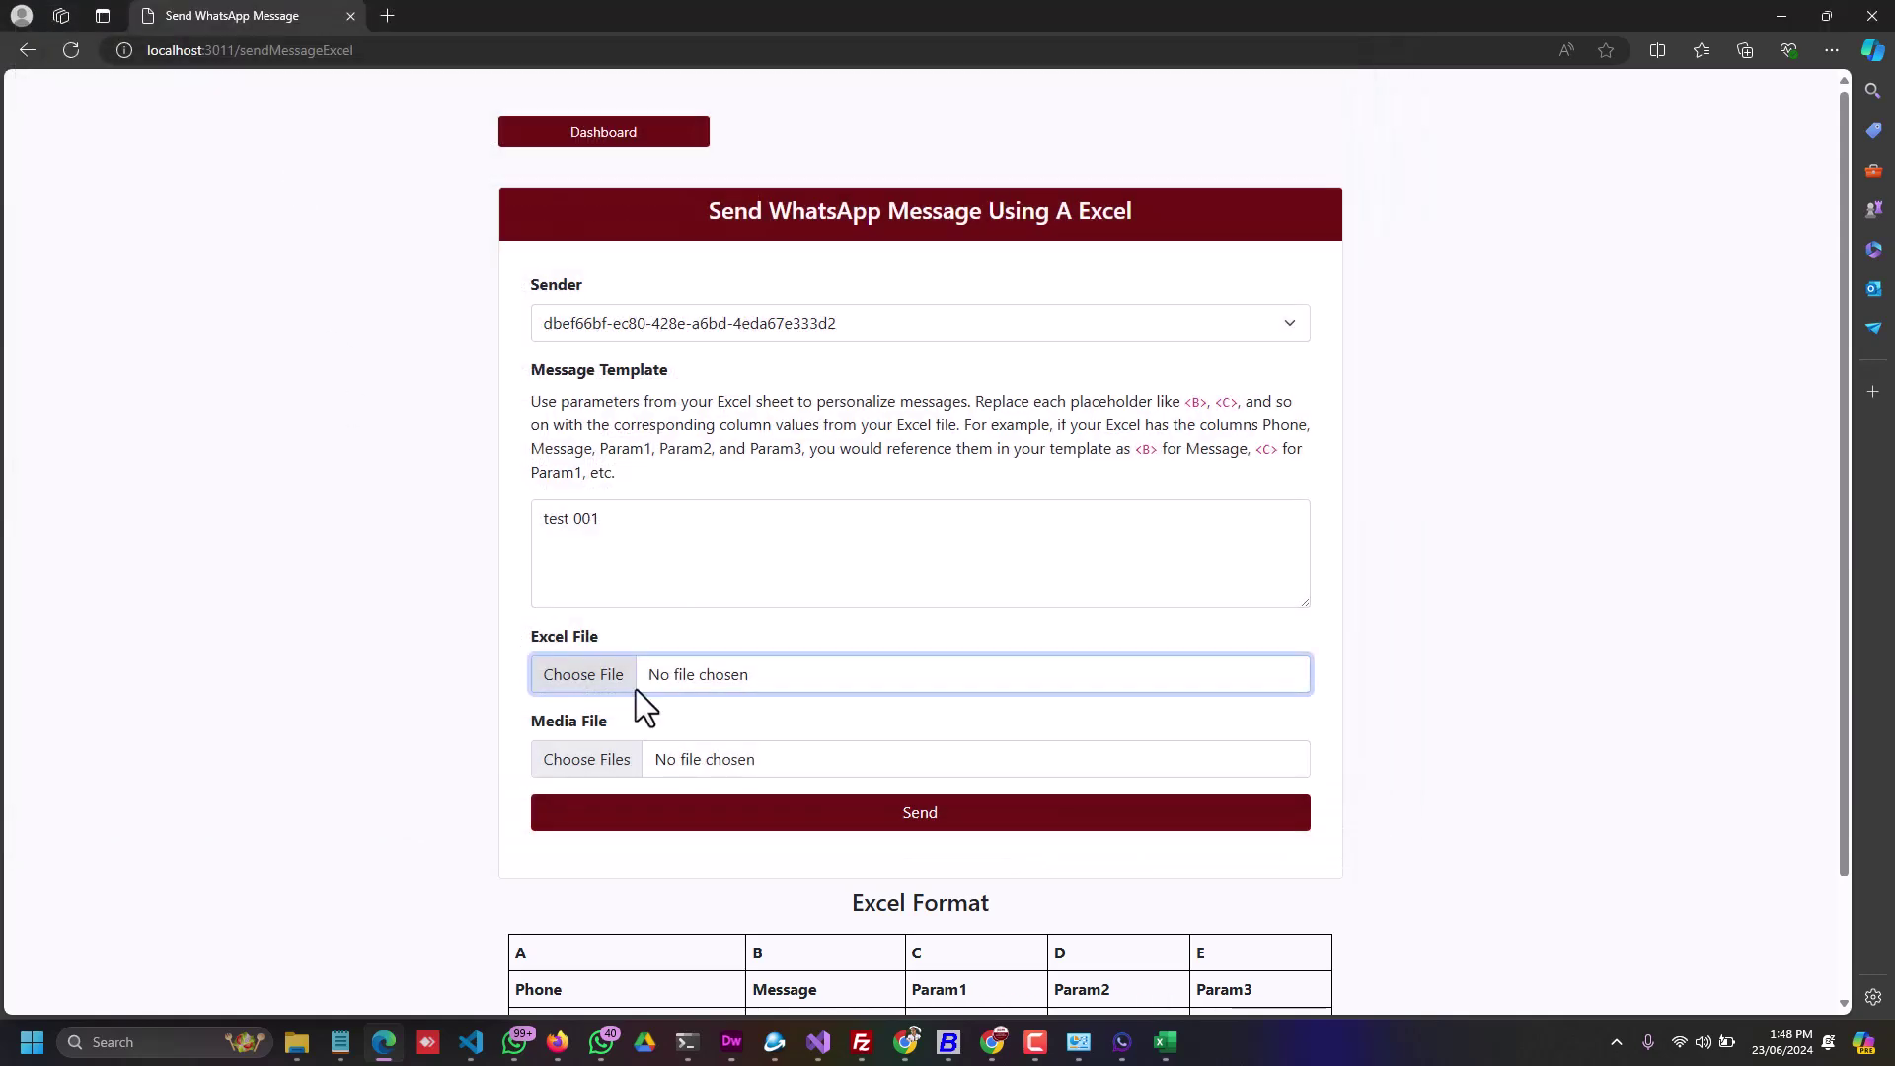
left_click(846, 825)
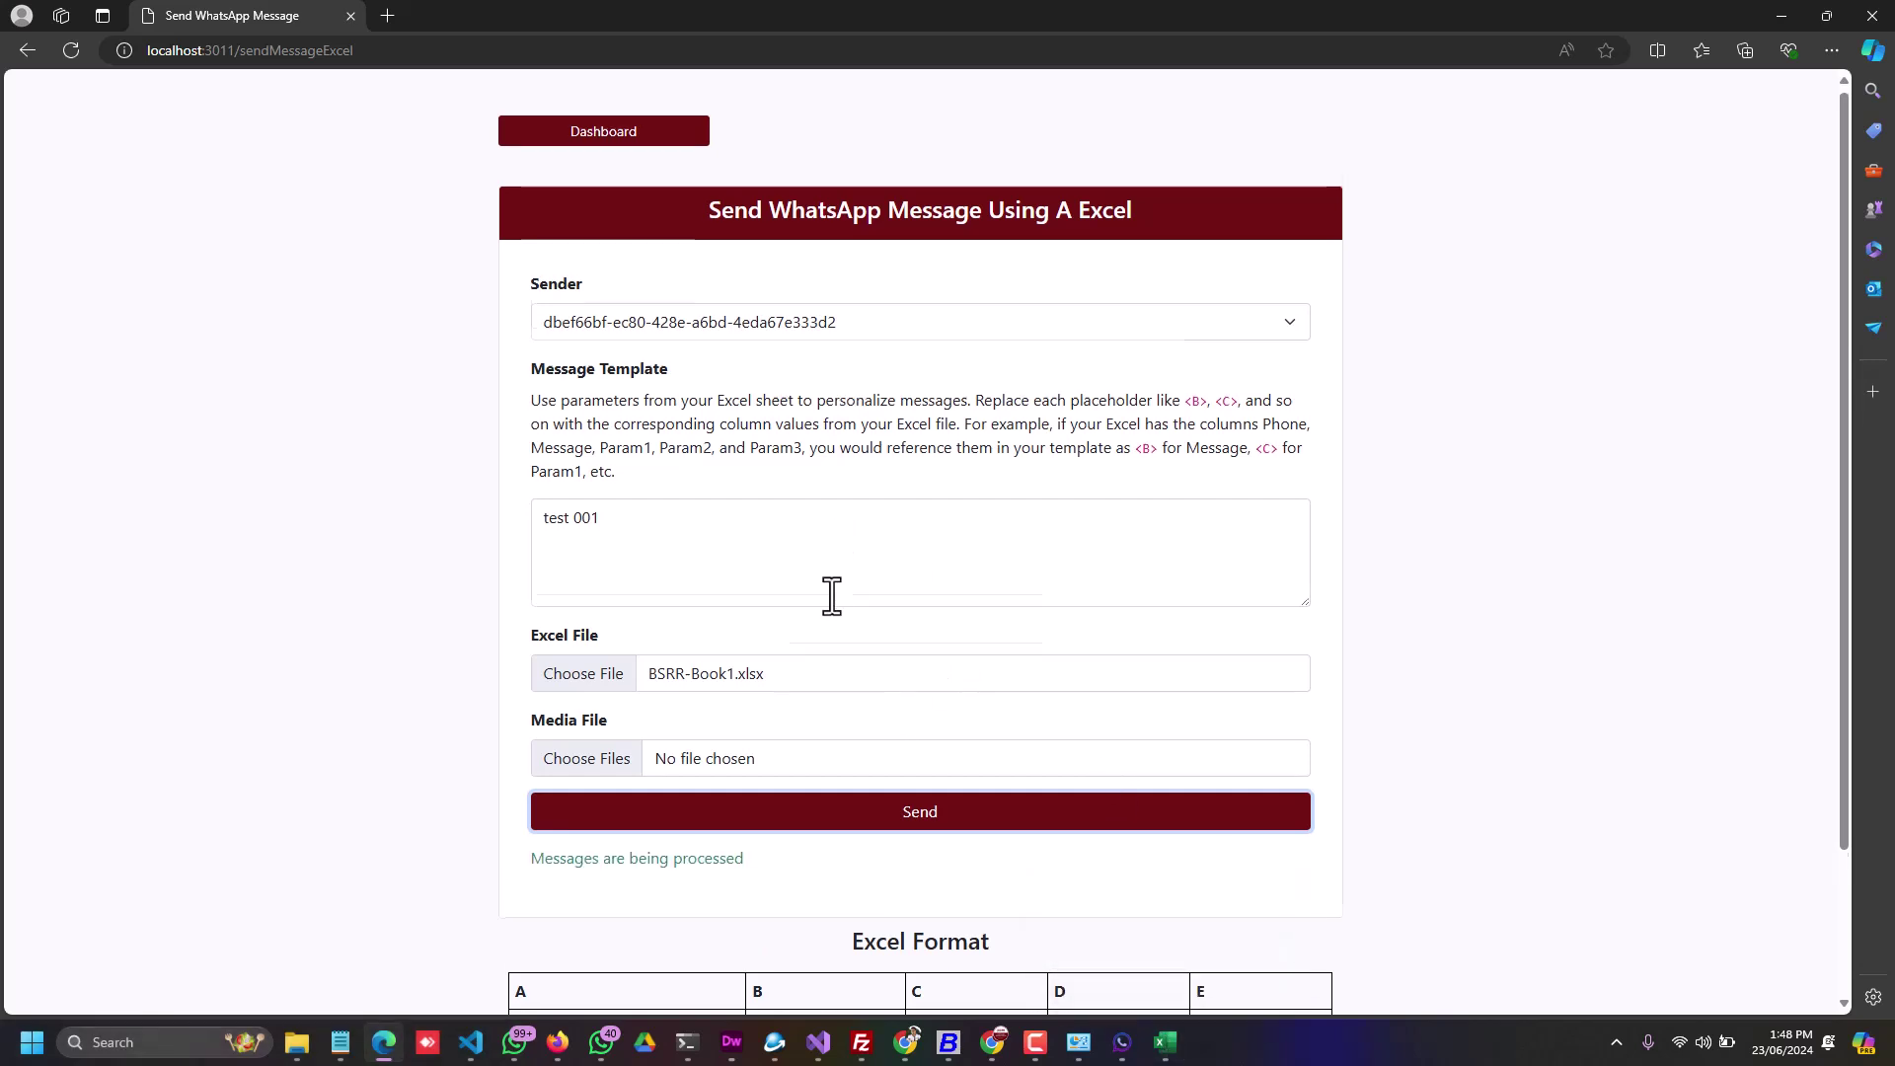
scroll(832, 596, "down", 2)
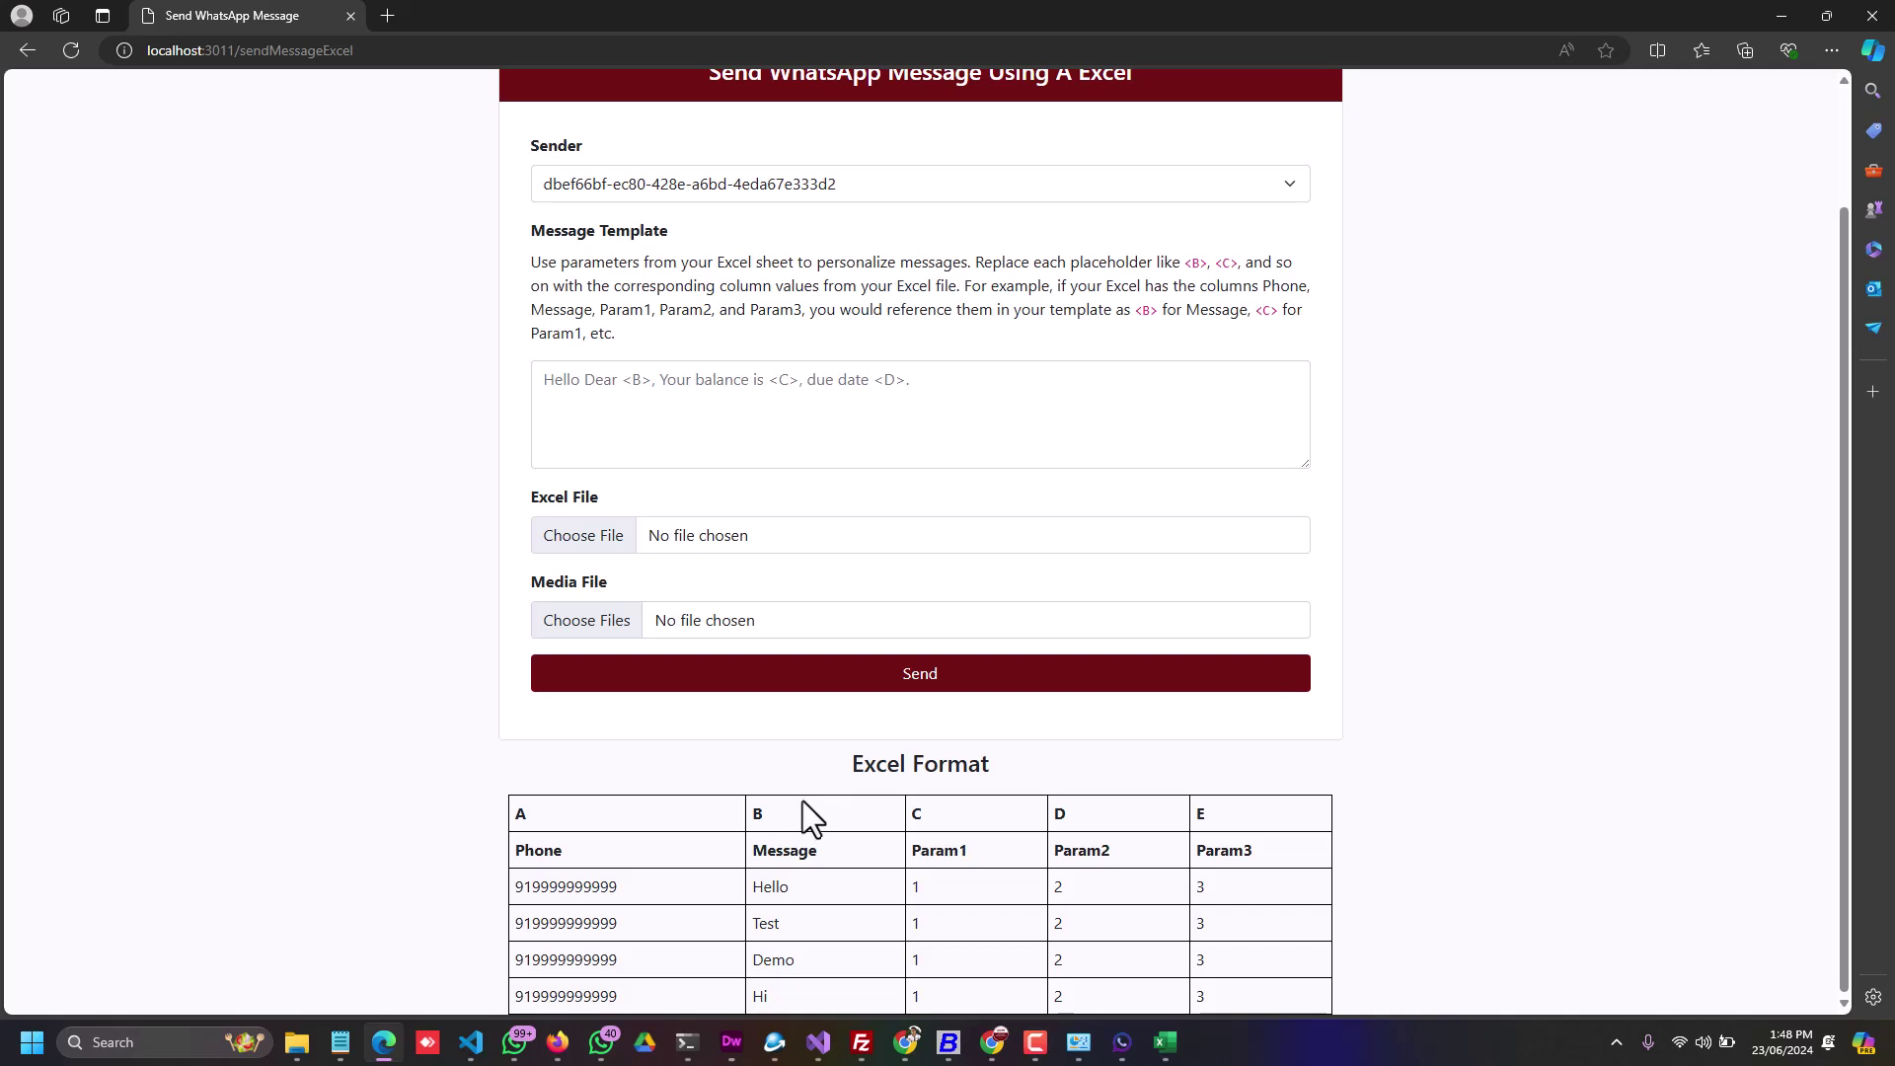
scroll(906, 548, "up", 2)
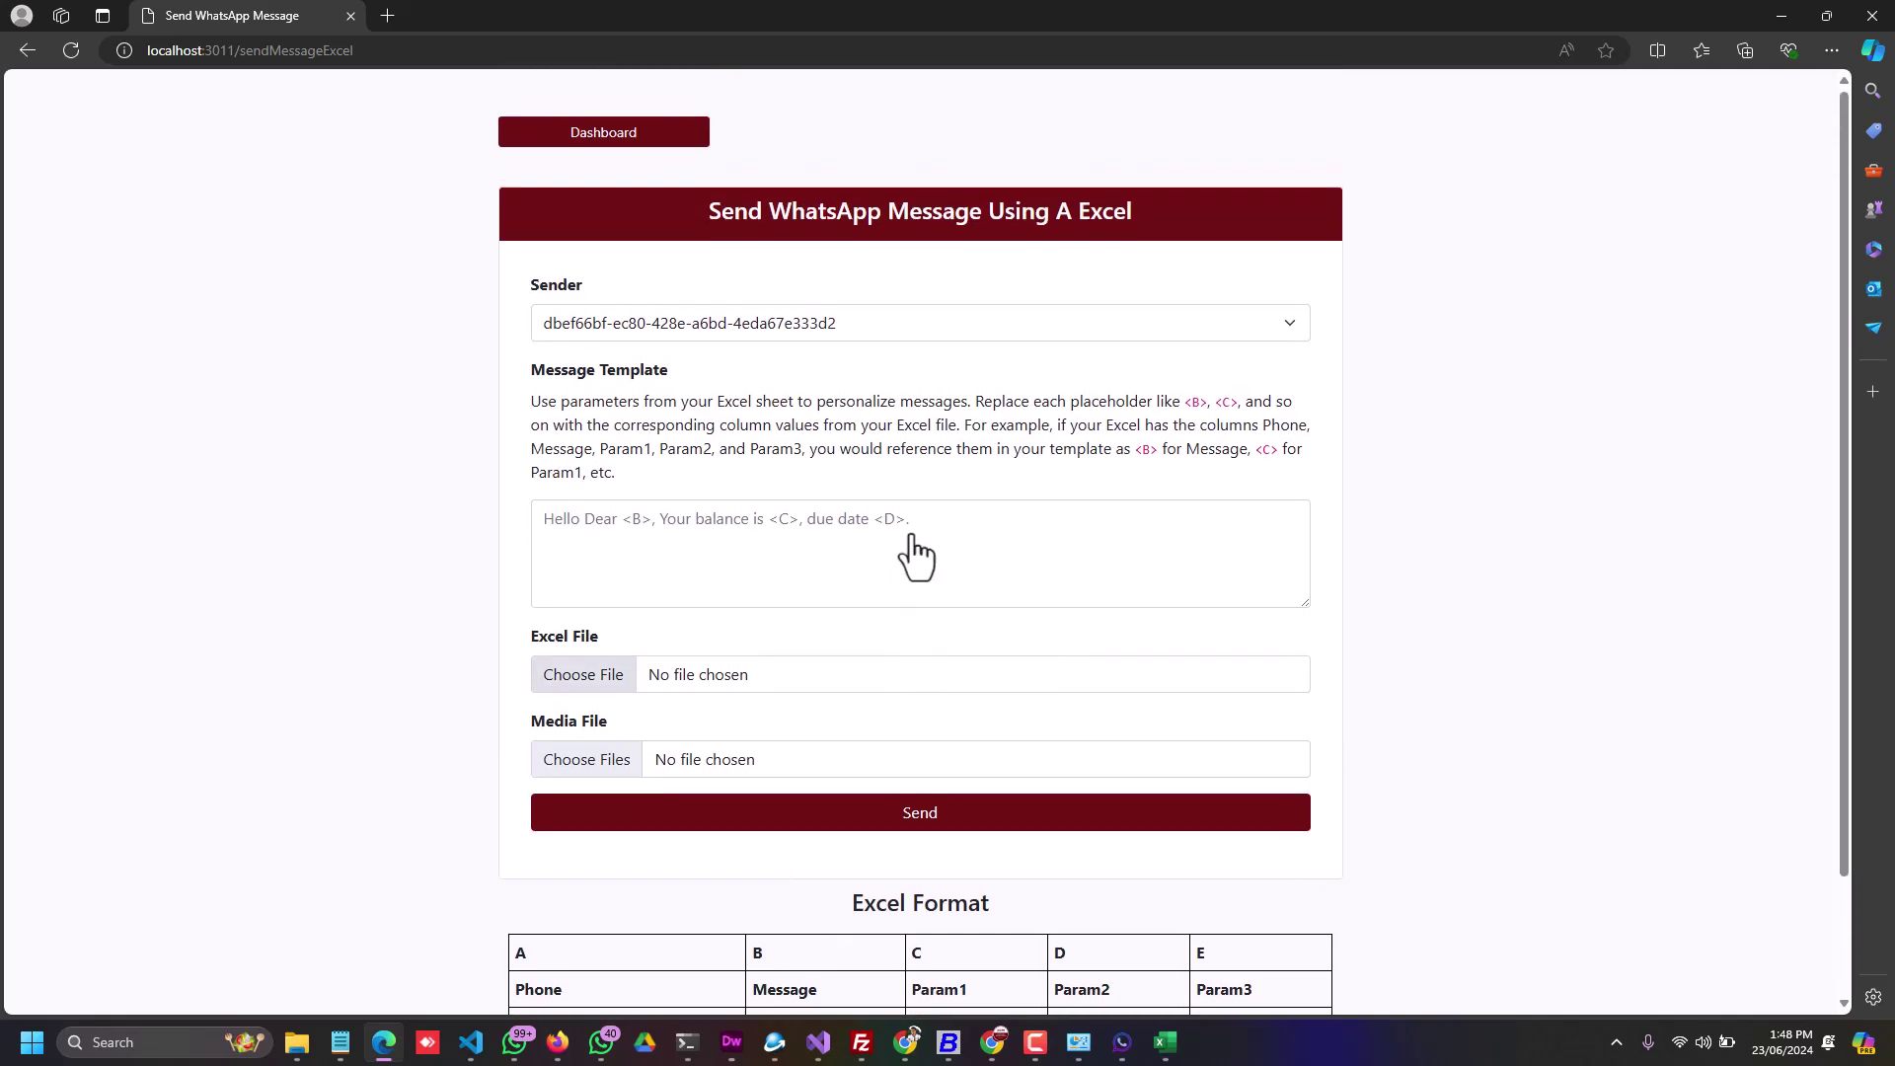
mouse_move(1165, 1042)
left_click(626, 541)
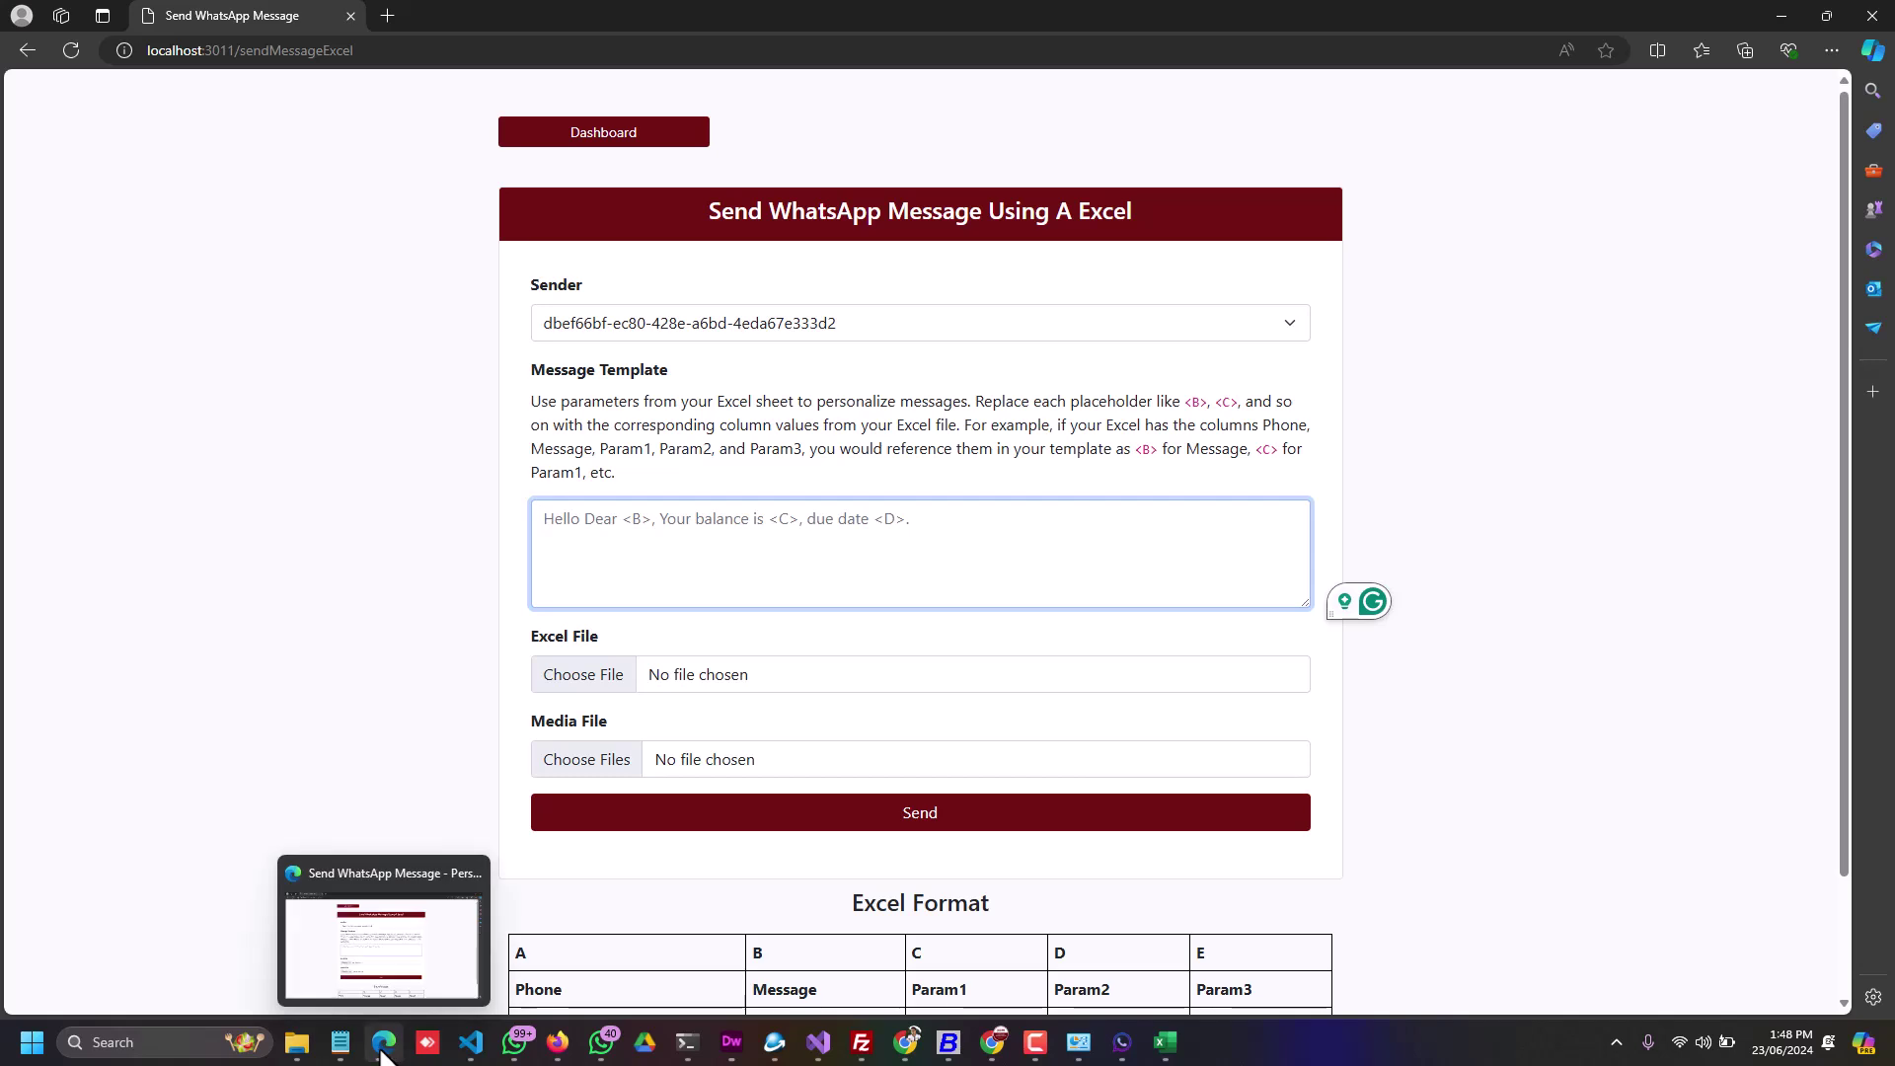
Step: Check the test message in WhatsApp, then minimize API Control App and restore it from the tray
left_click(511, 1052)
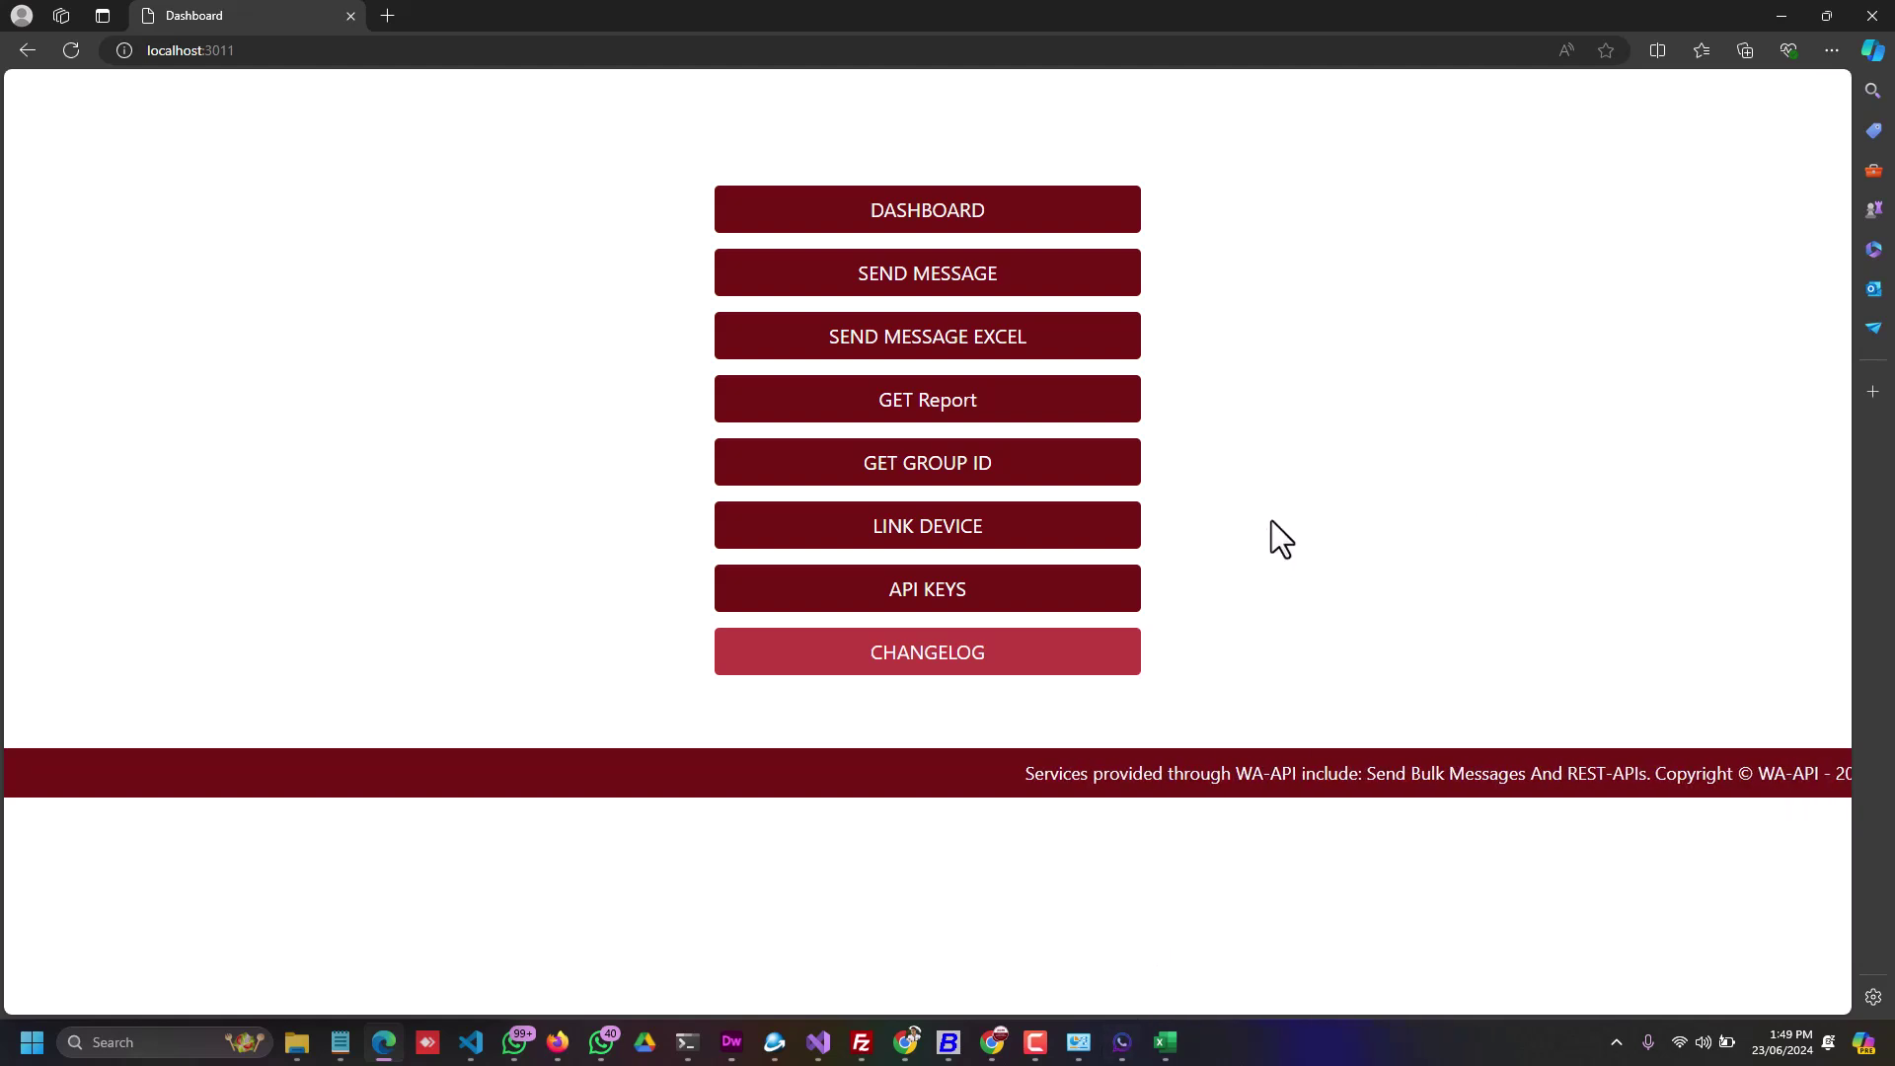
left_click(1120, 1040)
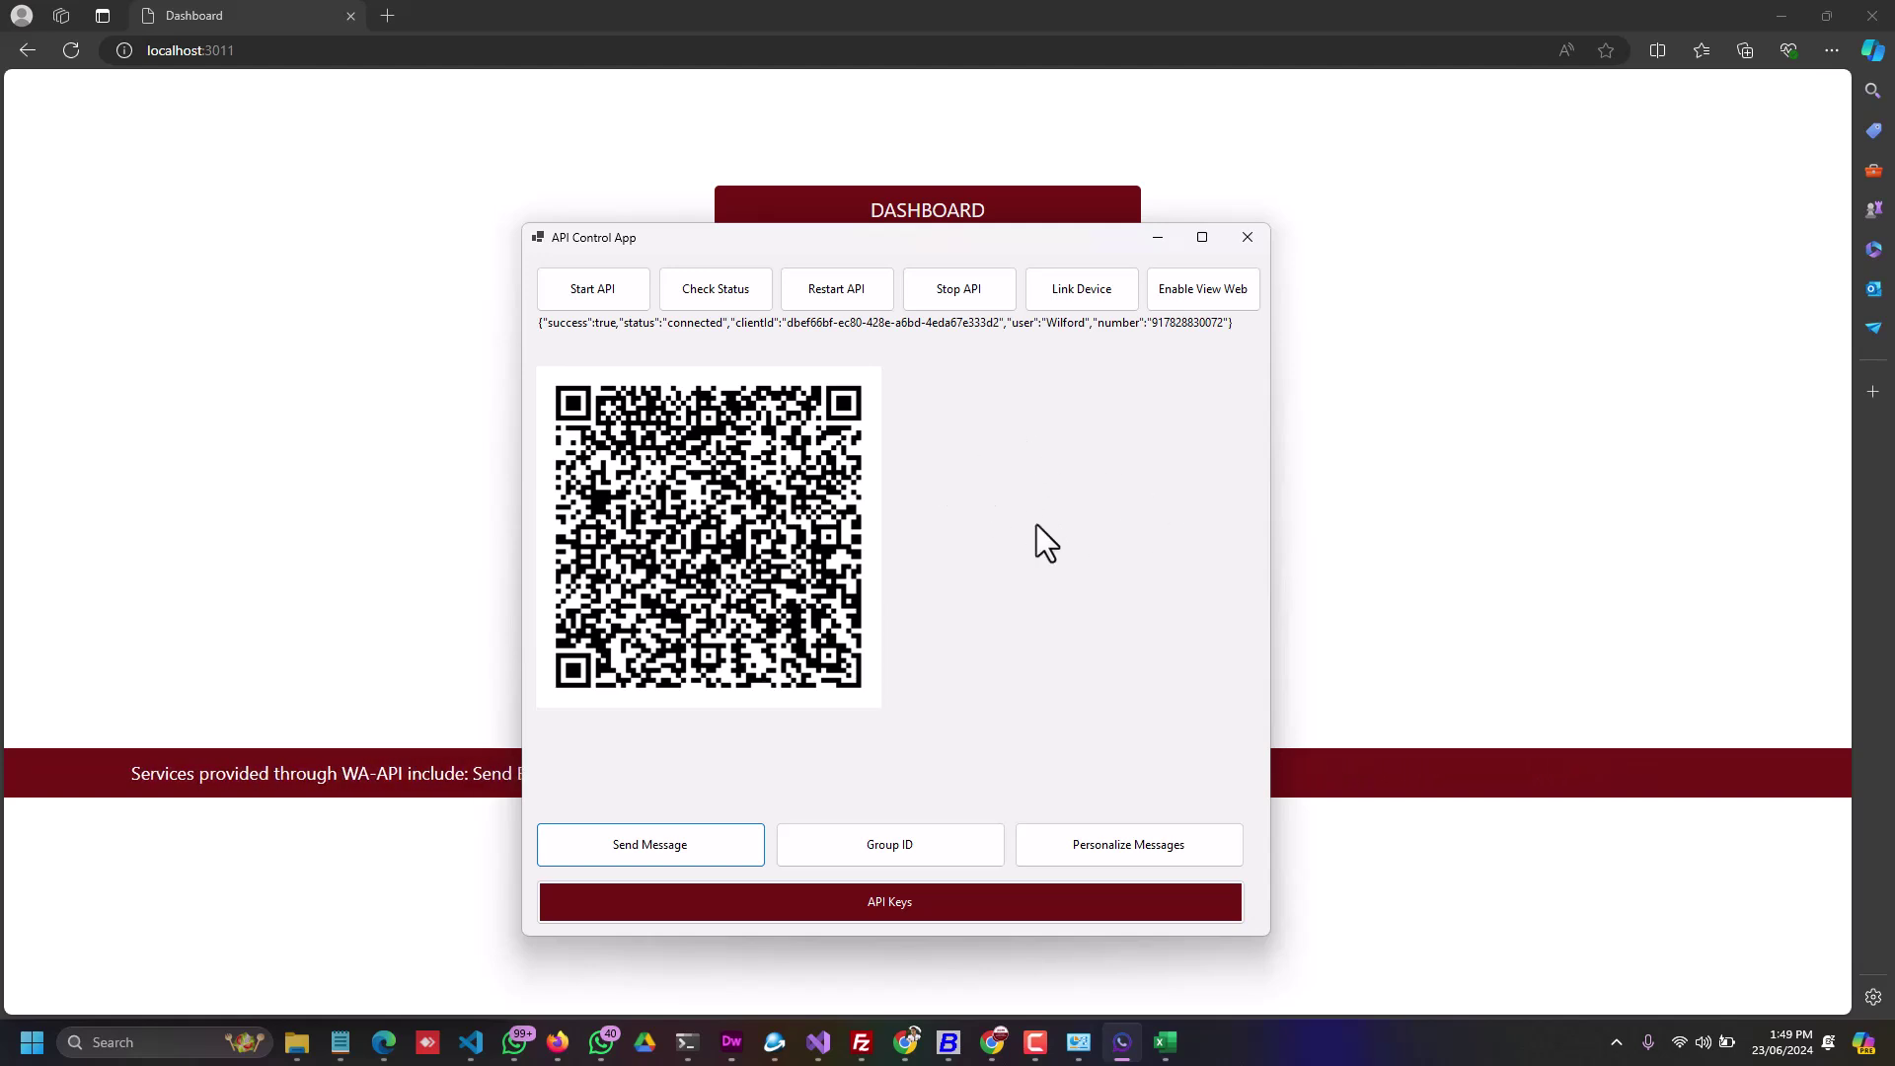
left_click(1158, 238)
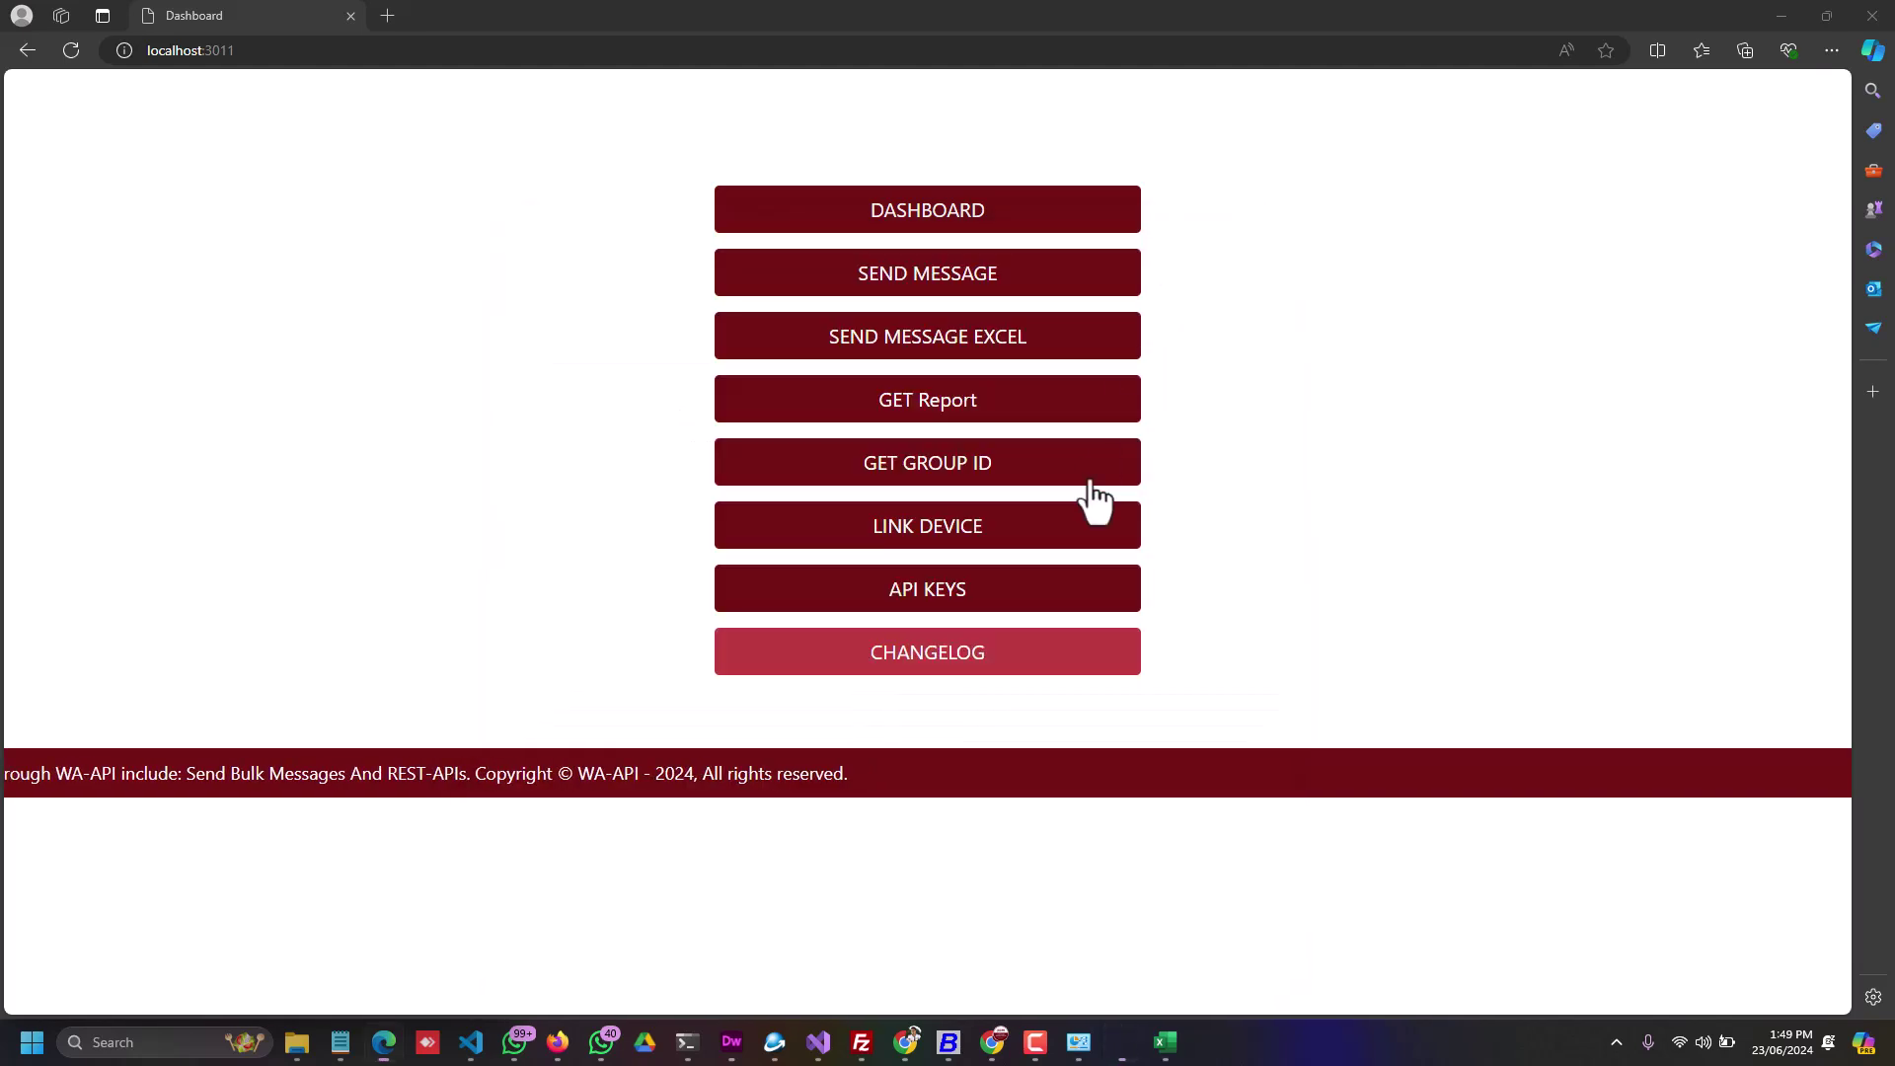
left_click(1615, 1039)
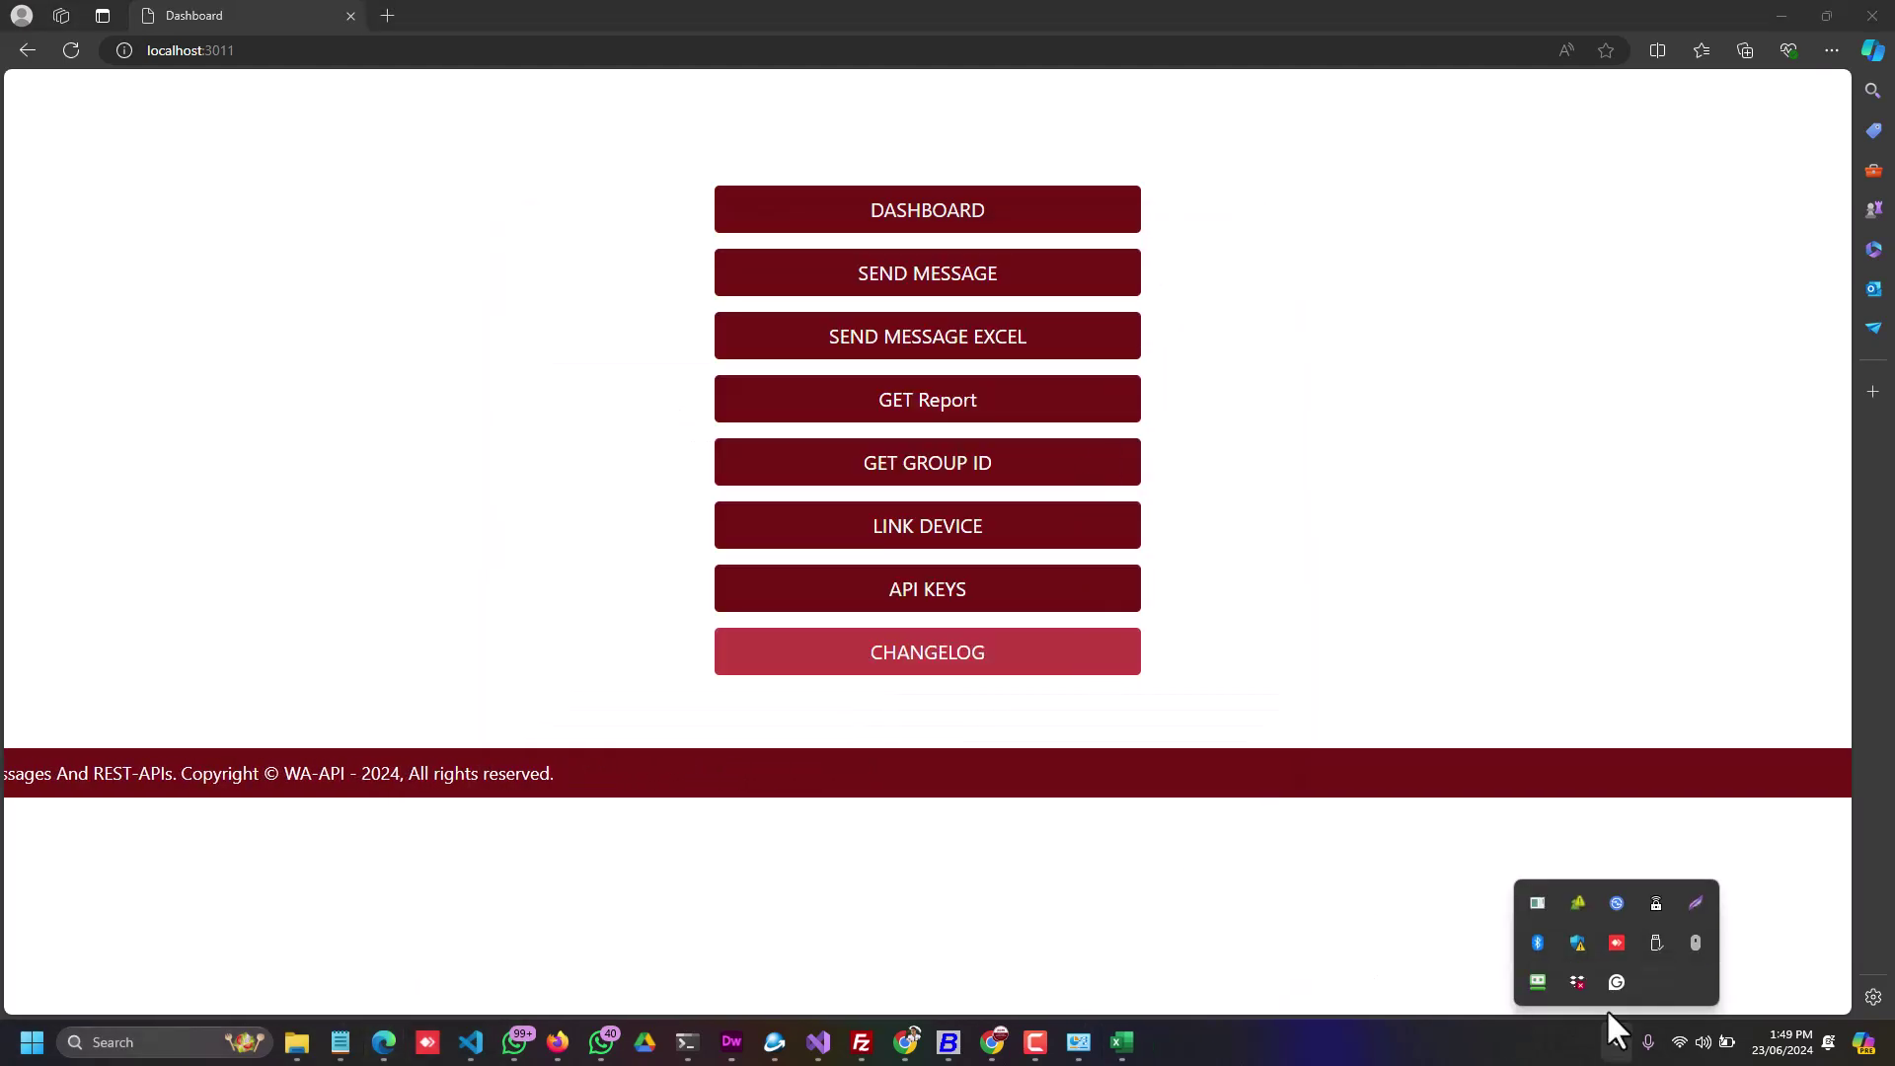
left_click(1541, 903)
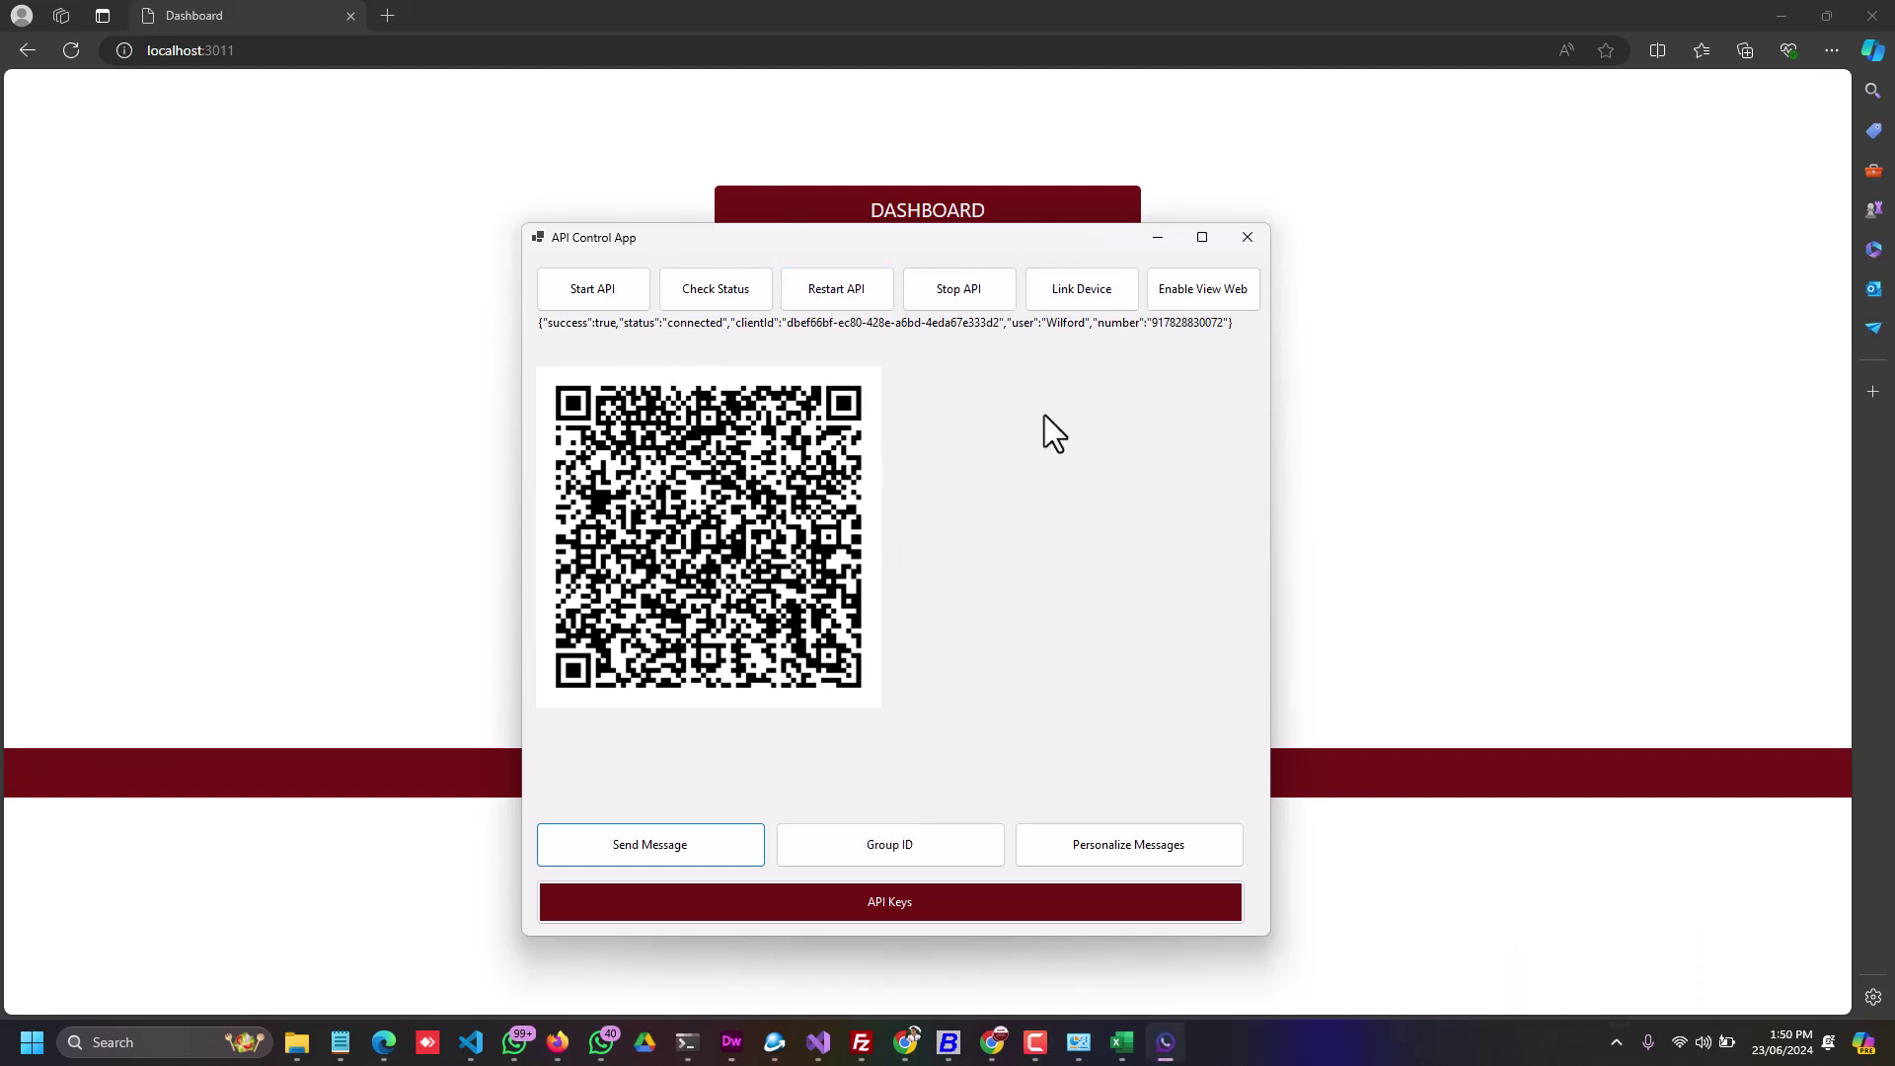
left_click(1159, 237)
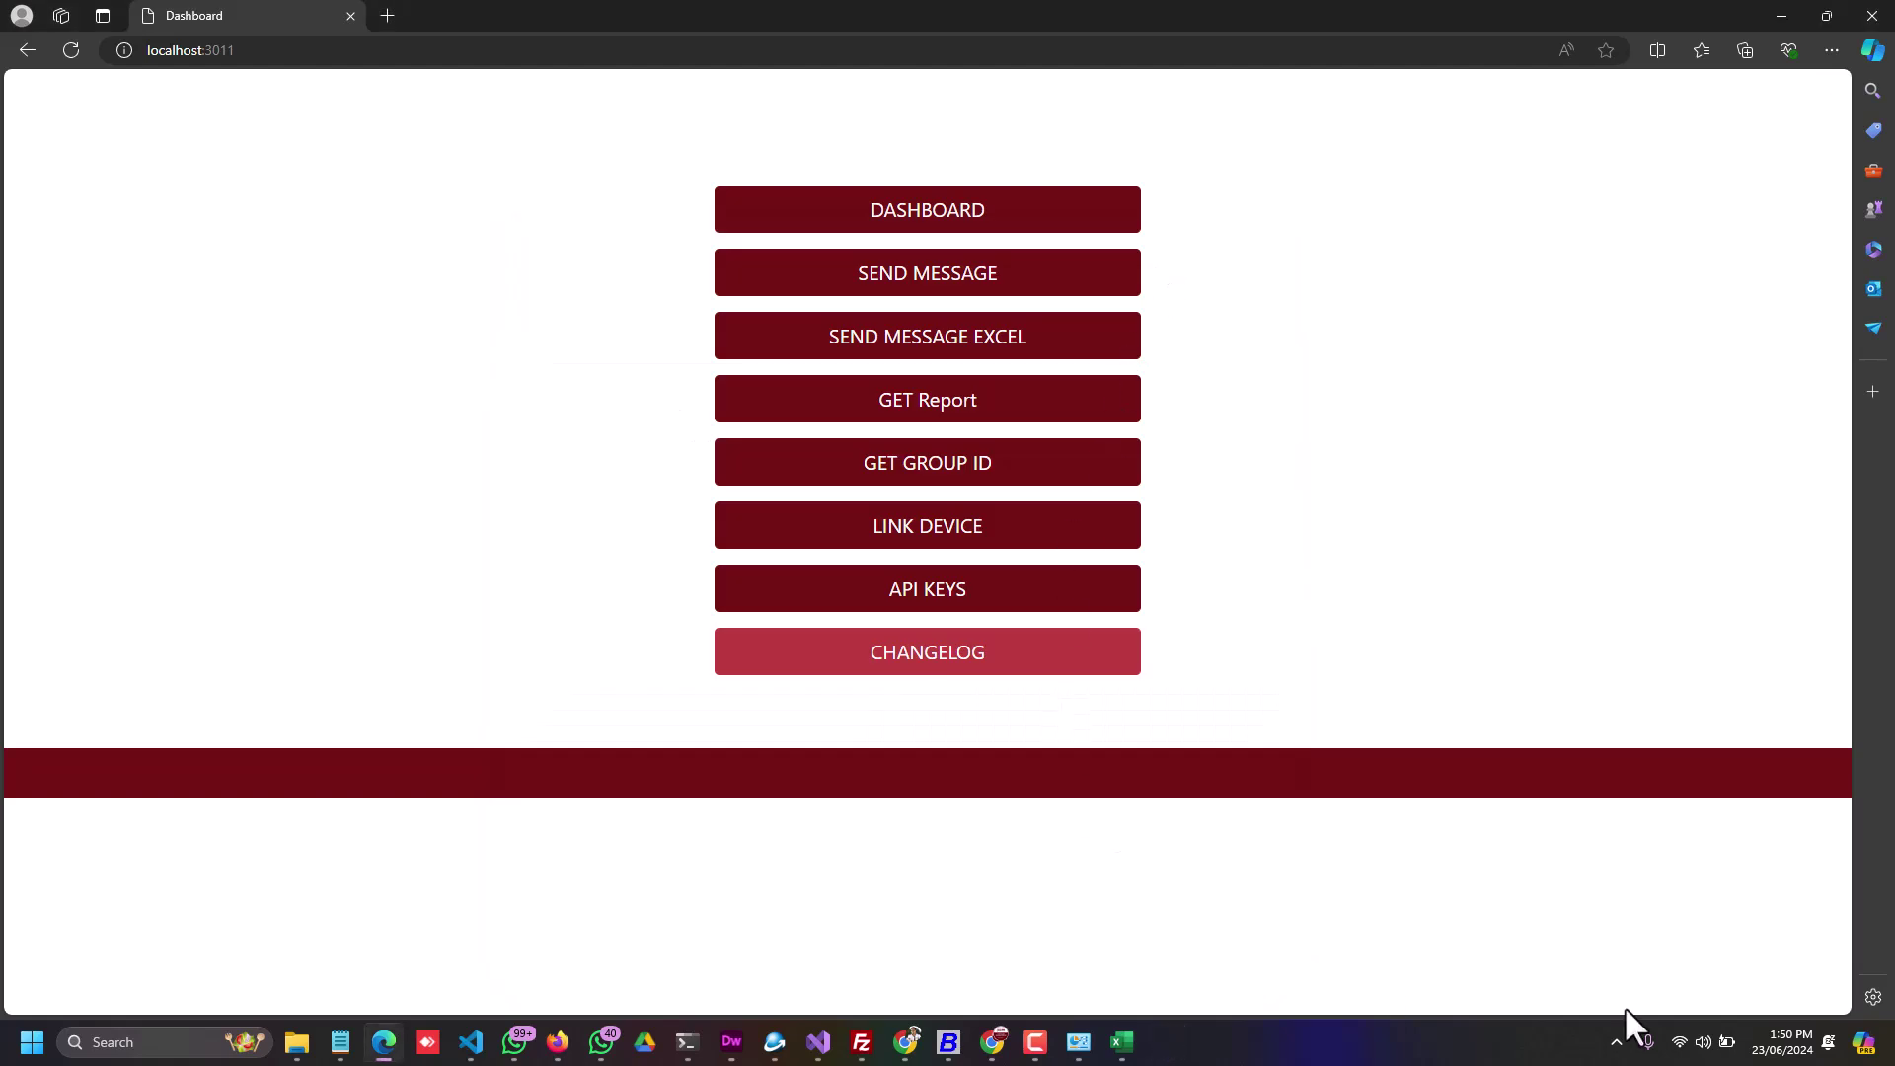
left_click(1617, 1043)
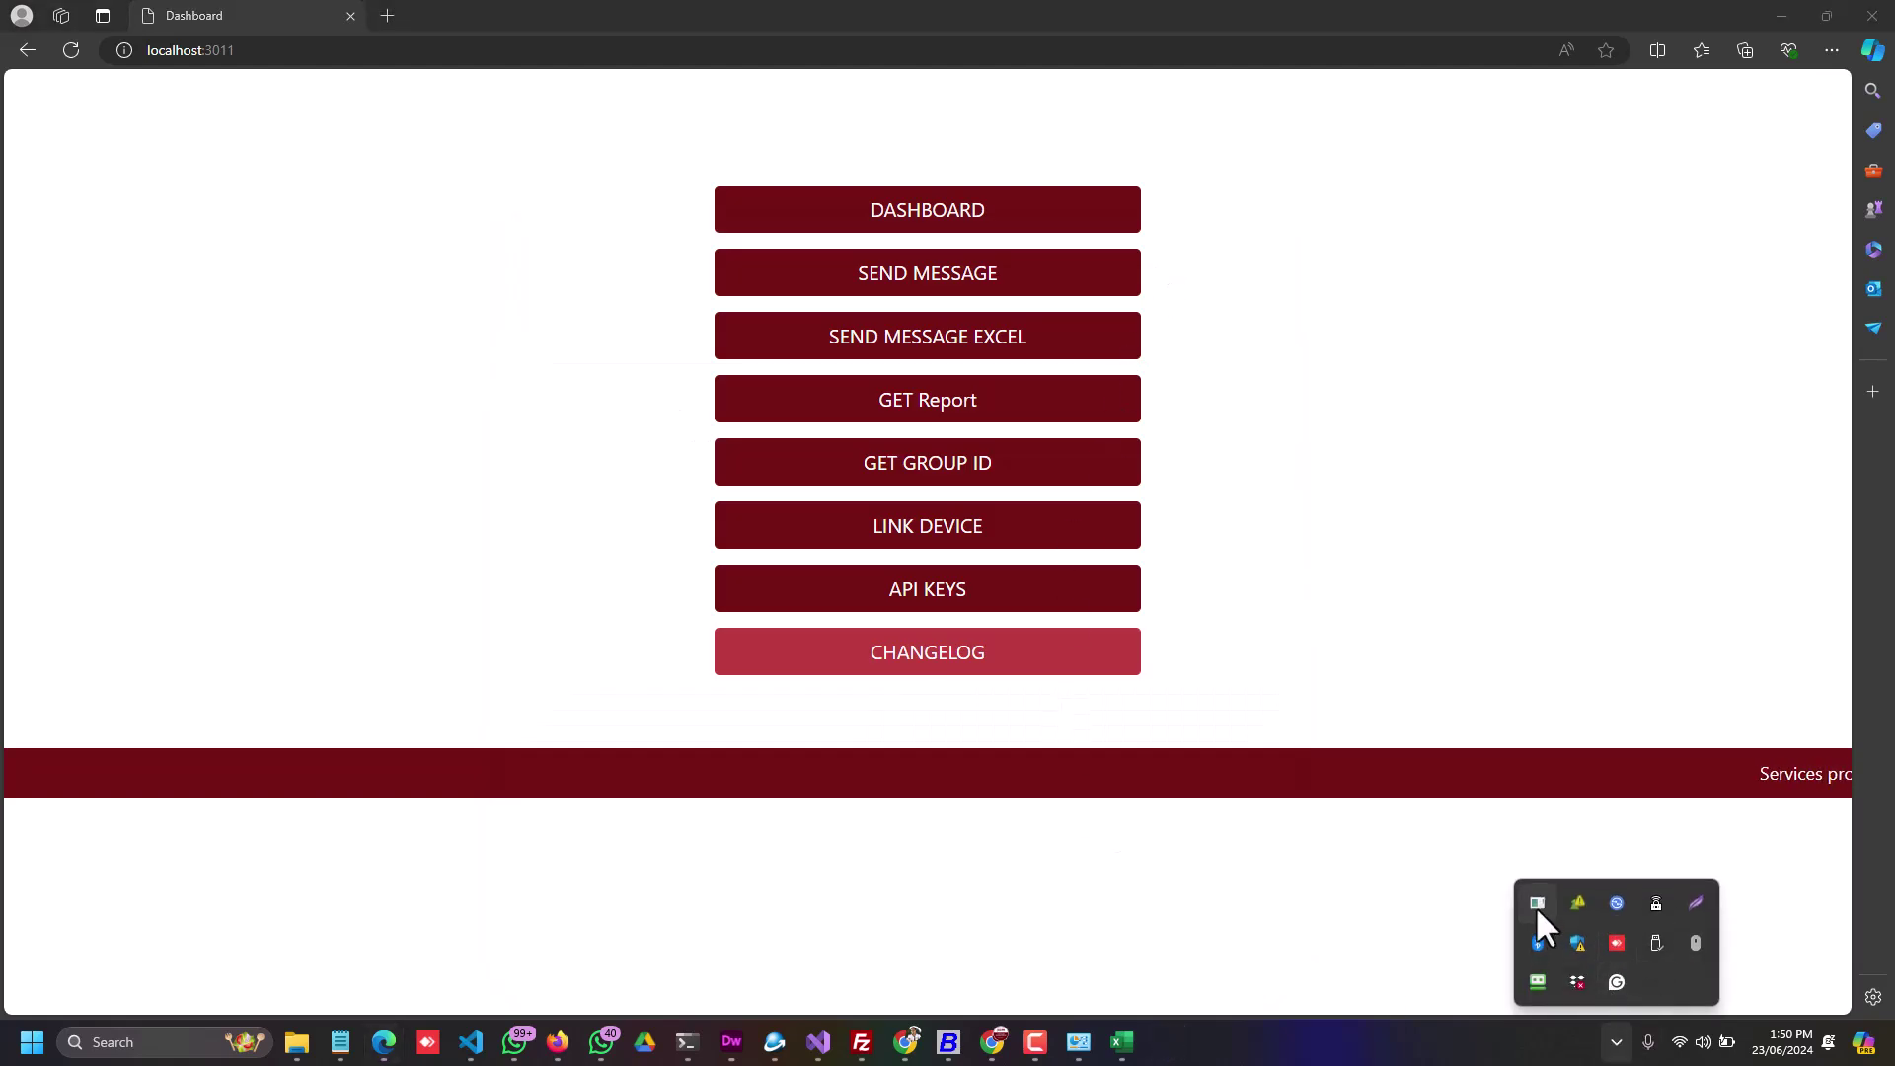
double_click(1531, 902)
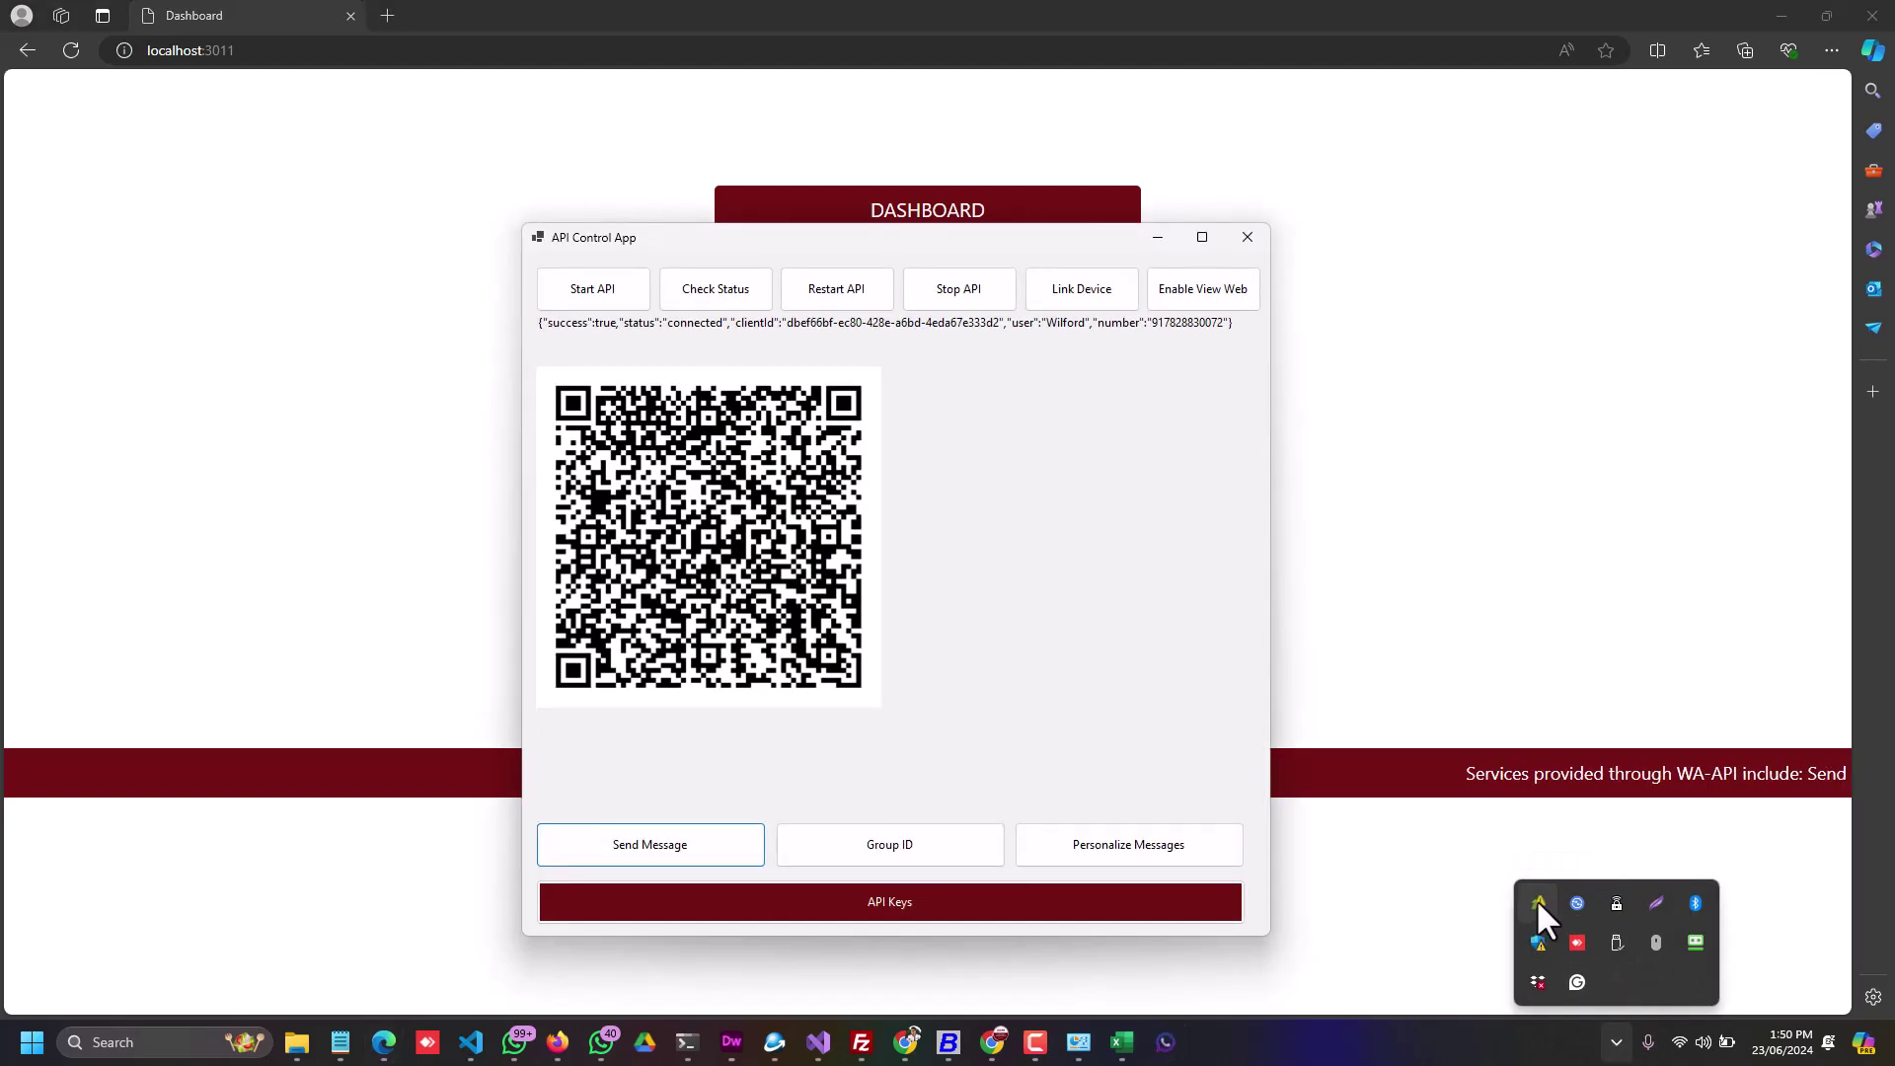